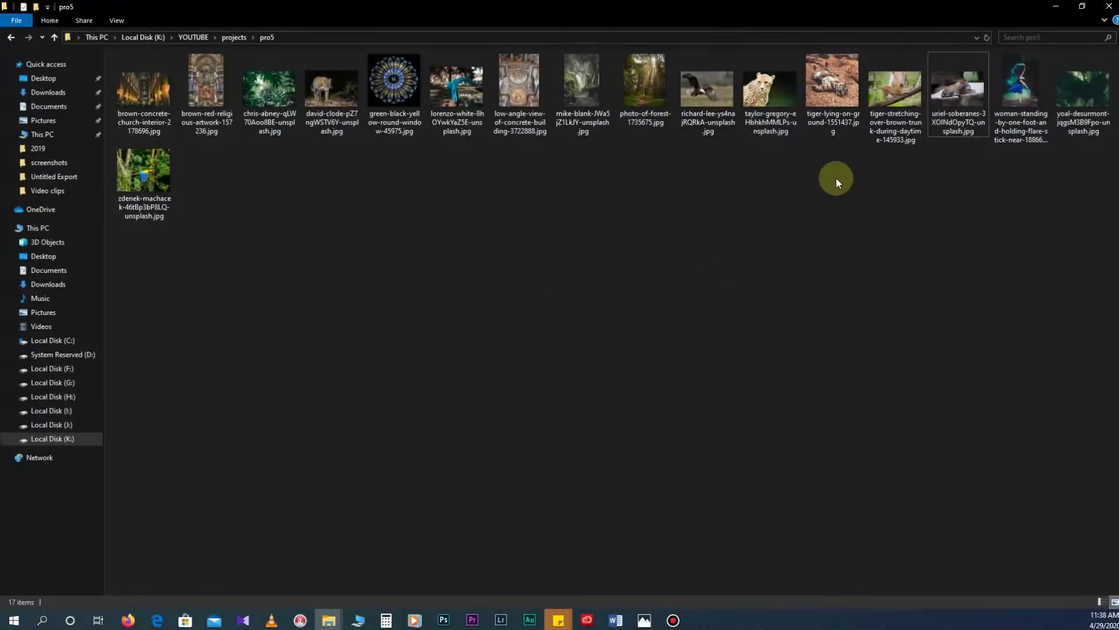
Step: Drag the david-clode photo from the pro5 folder into Photoshop as a new document
left_click_drag(331, 87, 618, 84)
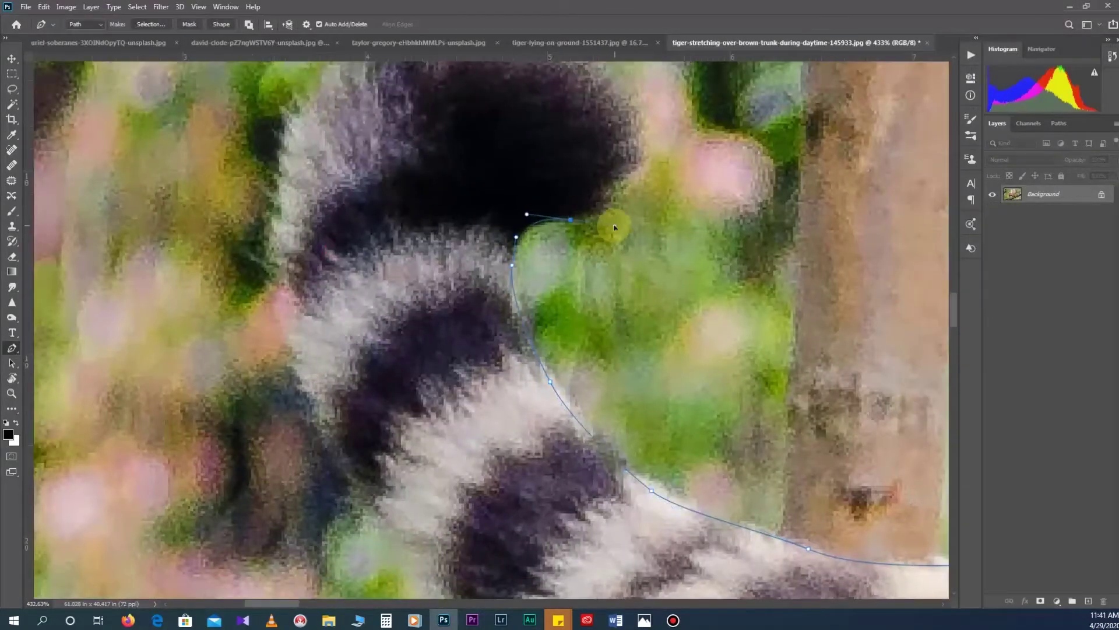
Step: Add a curved Pen anchor point along the stretching tiger's outline
scroll(615, 227, "up", 2)
left_click_drag(604, 288, 604, 263)
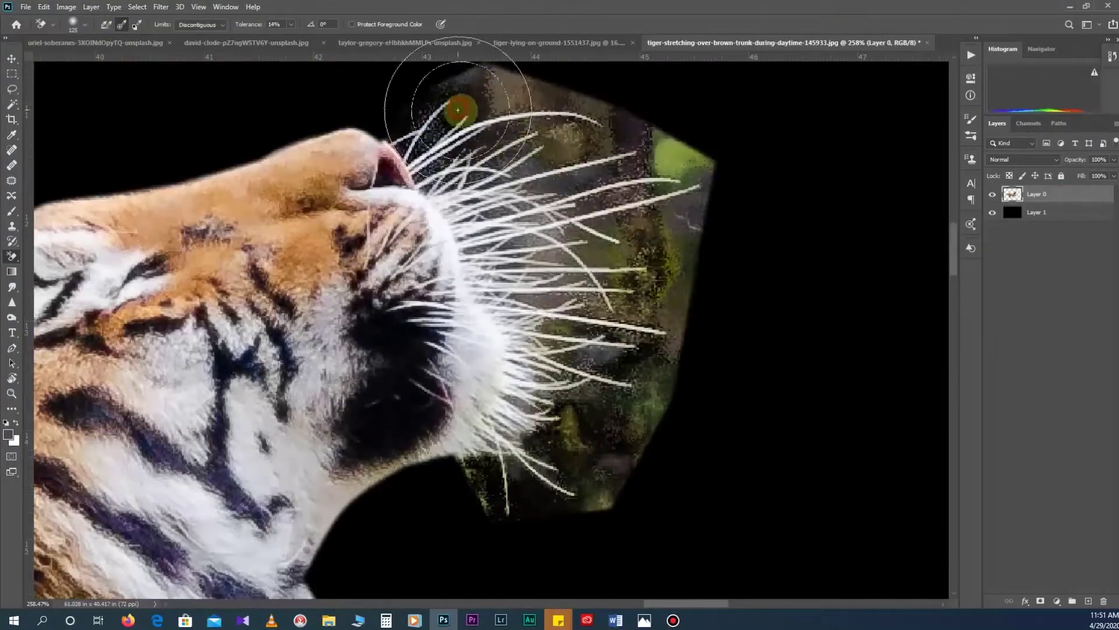
Step: Erase the green background beside the whiskers, switching between Background Eraser and plain Eraser
mouse_move(458, 110)
left_mouse_down()
mouse_move(539, 112)
mouse_move(706, 175)
mouse_move(655, 274)
mouse_move(667, 396)
mouse_move(492, 508)
mouse_move(560, 175)
mouse_move(562, 329)
left_mouse_up()
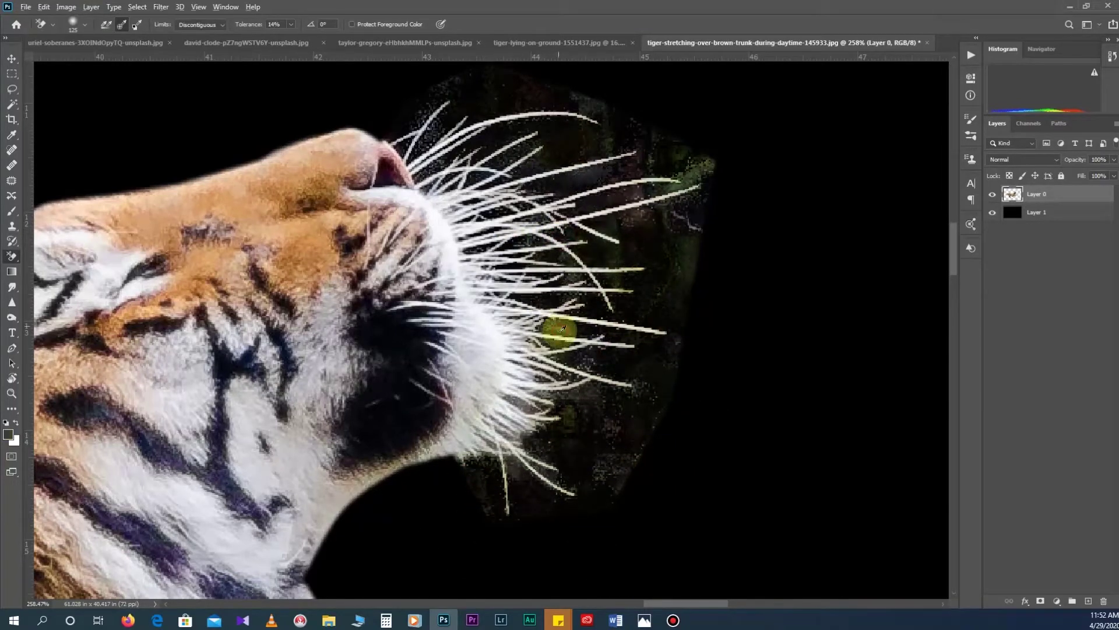
scroll(587, 187, "up", 2)
scroll(425, 183, "up", 5)
key("shift+e")
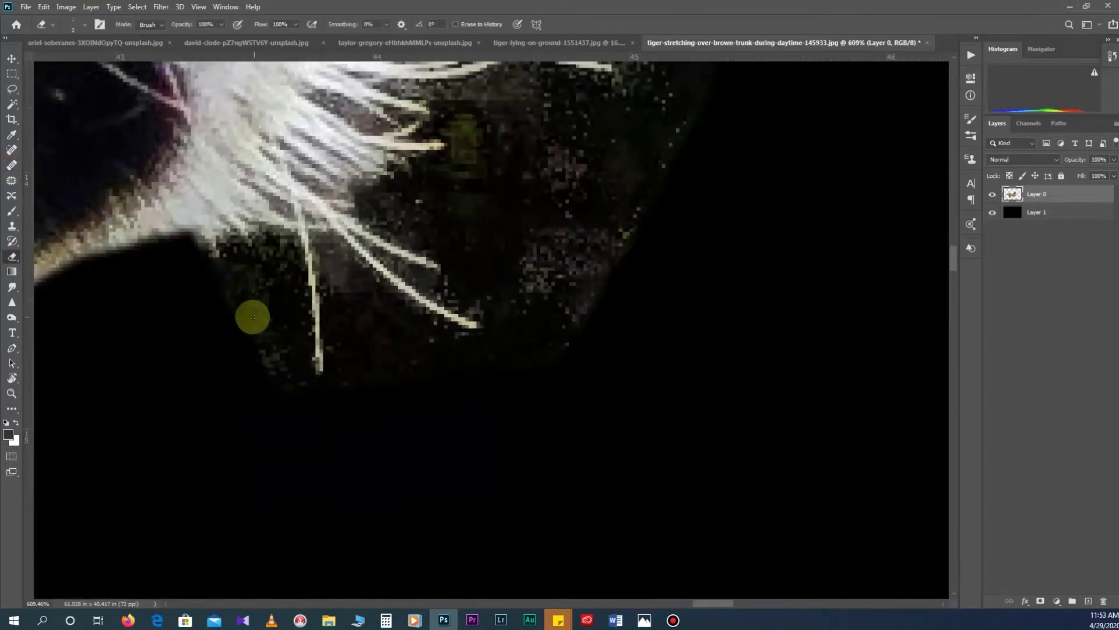
scroll(423, 310, "up", 3)
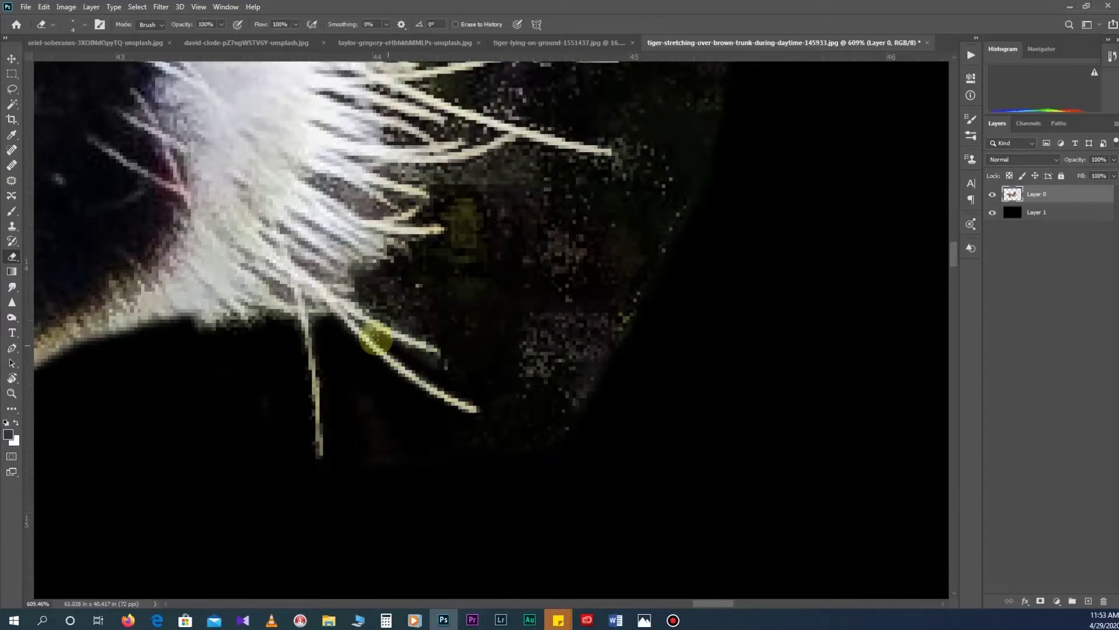
scroll(373, 335, "down", 2)
scroll(507, 399, "down", 2)
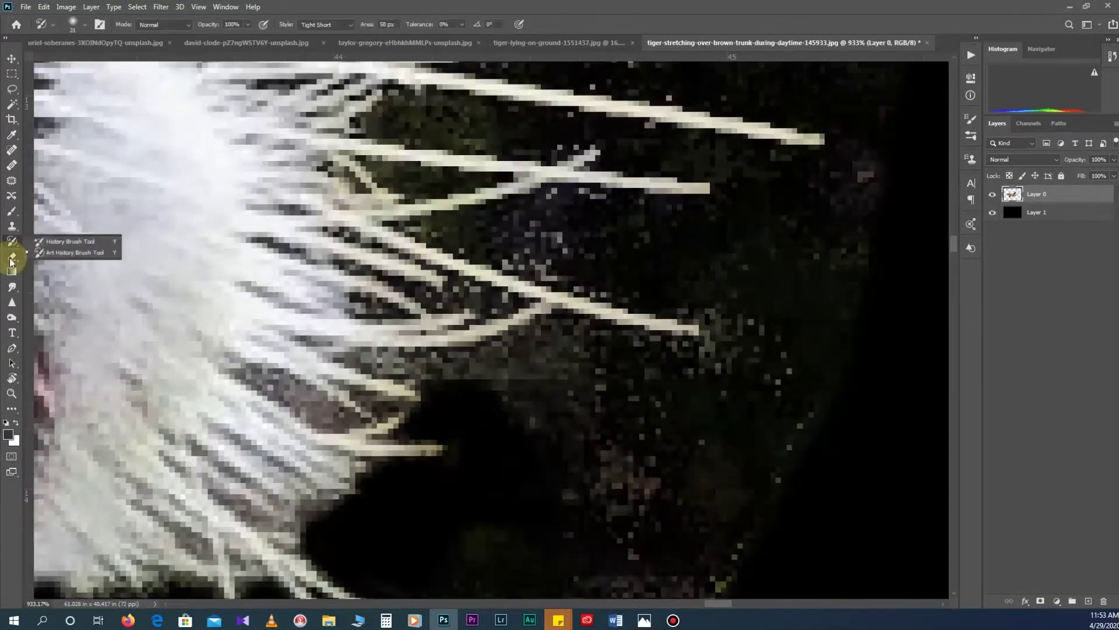
key("shift+e")
key("shift+e")
scroll(396, 390, "up", 4)
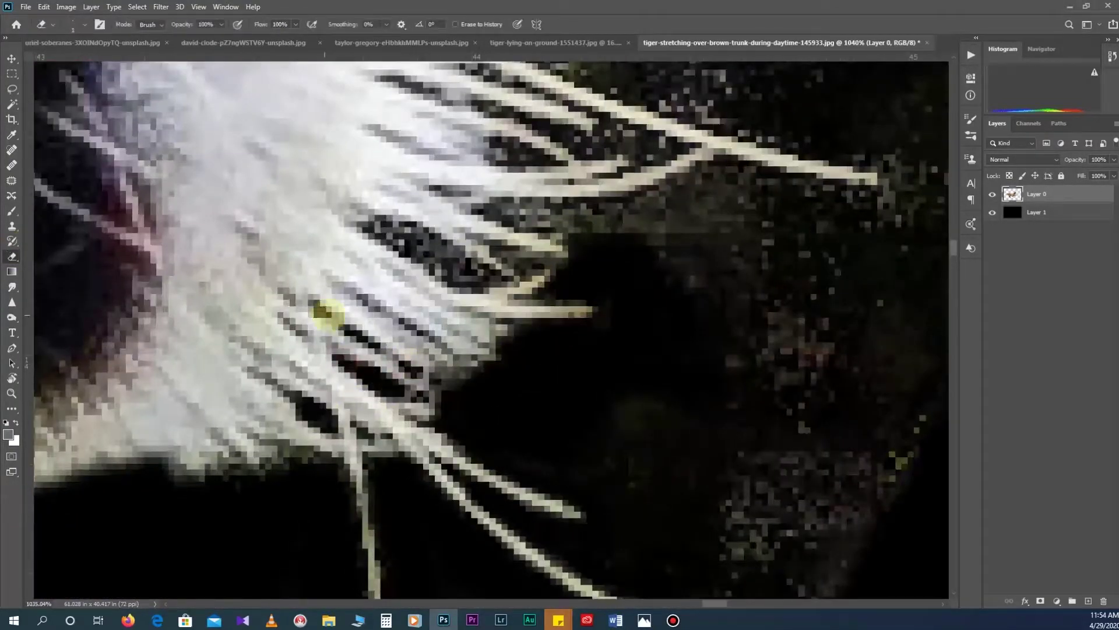
scroll(382, 357, "down", 2)
scroll(539, 452, "down", 2)
scroll(314, 439, "up", 1)
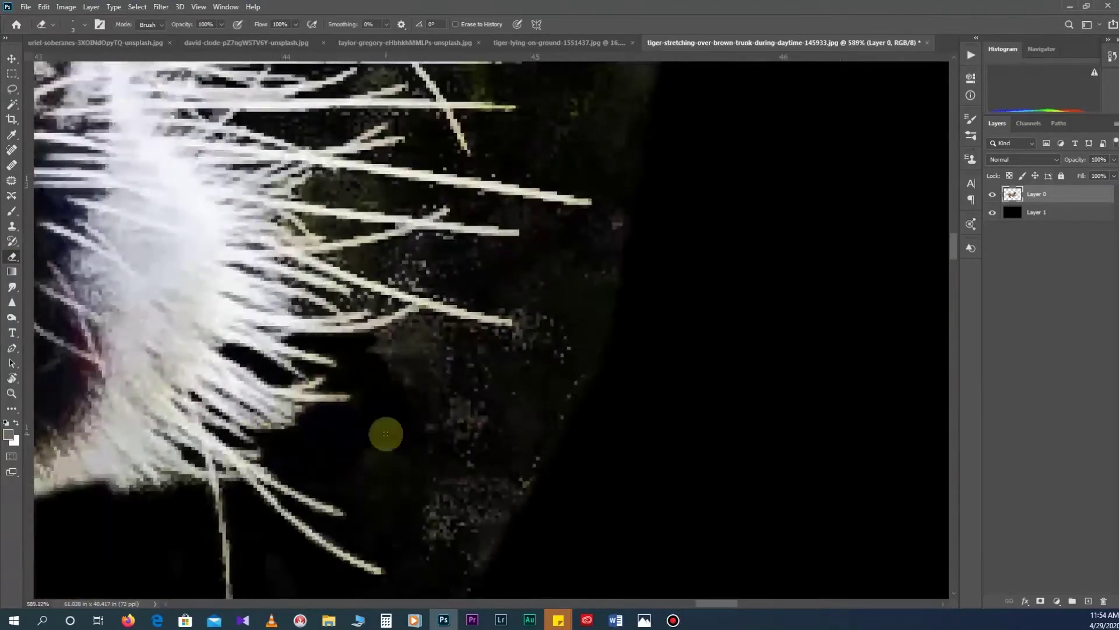
scroll(351, 358, "up", 2)
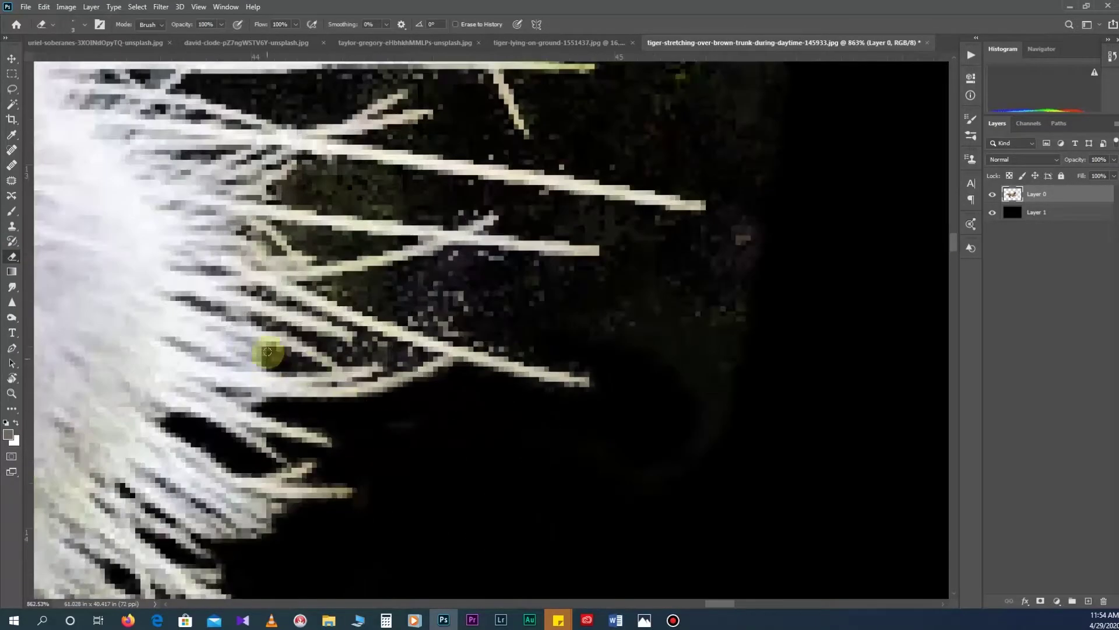
Step: Erase the grey speckle noise between and to the right of the whiskers
mouse_move(387, 353)
left_mouse_down()
mouse_move(392, 303)
mouse_move(462, 257)
mouse_move(799, 210)
mouse_move(536, 207)
left_mouse_up()
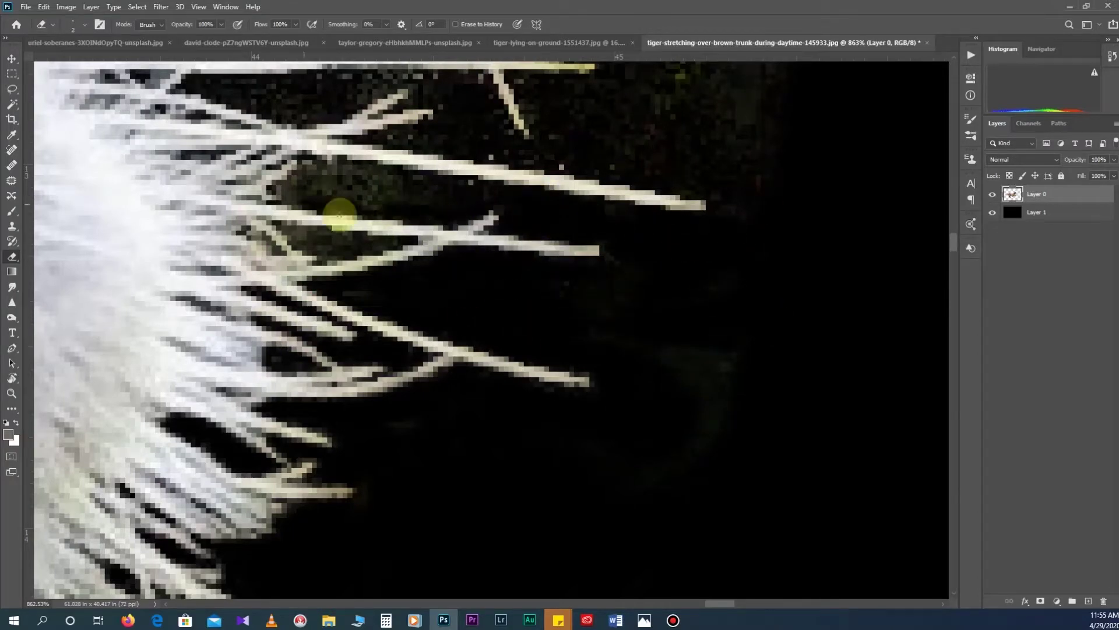
left_click_drag(306, 204, 464, 187)
scroll(272, 296, "down", 1)
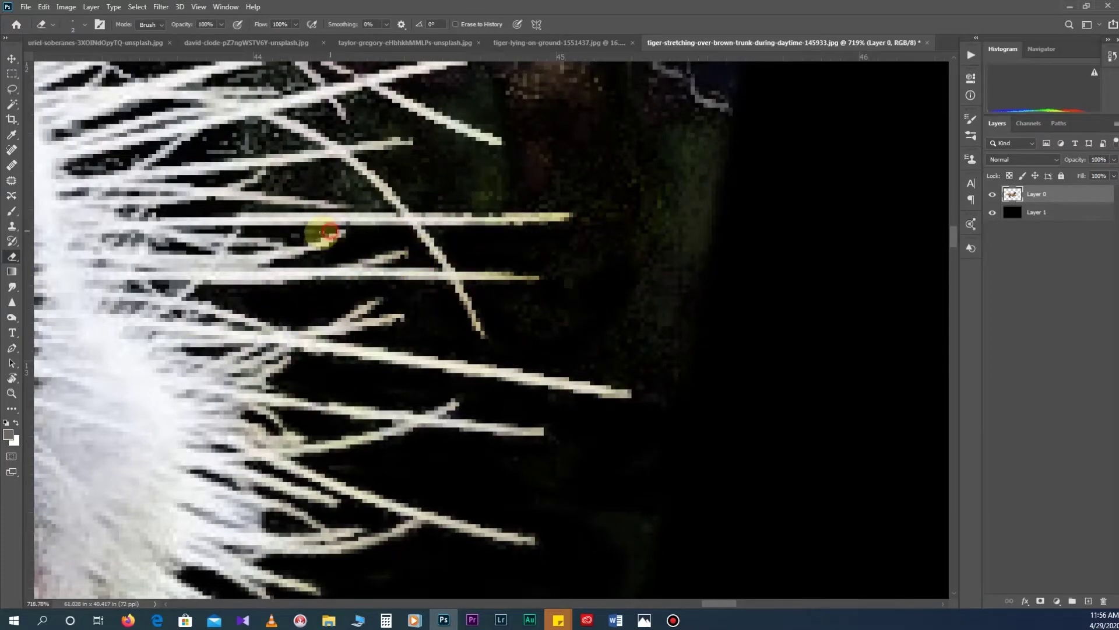
scroll(332, 233, "up", 2)
scroll(195, 271, "up", 1)
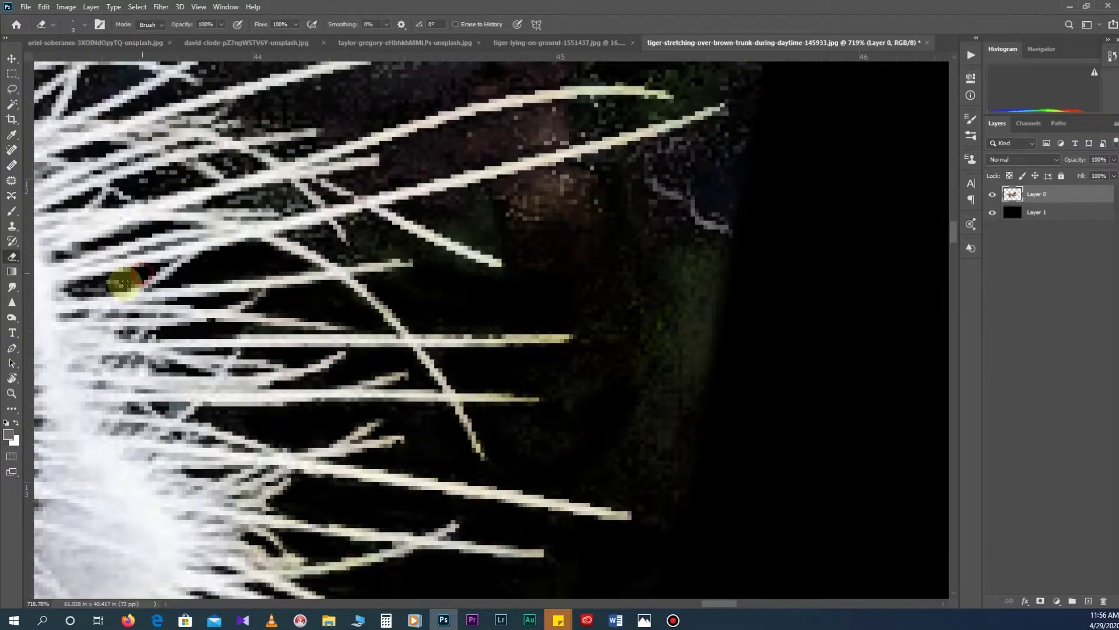
scroll(142, 274, "up", 1)
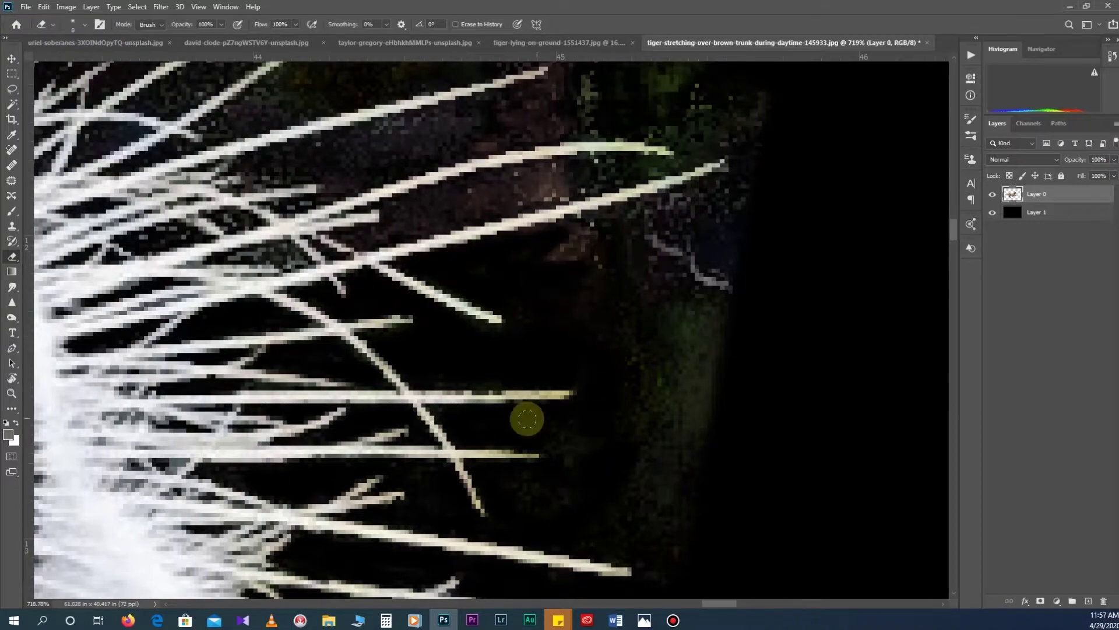
left_click_drag(417, 299, 585, 268)
Step: Save the cleaned tiger document as a PSD and review the whisker area
scroll(551, 348, "up", 1)
key("ctrl+s")
scroll(583, 327, "up", 1)
scroll(512, 367, "up", 2)
scroll(315, 361, "down", 3)
scroll(408, 323, "up", 1)
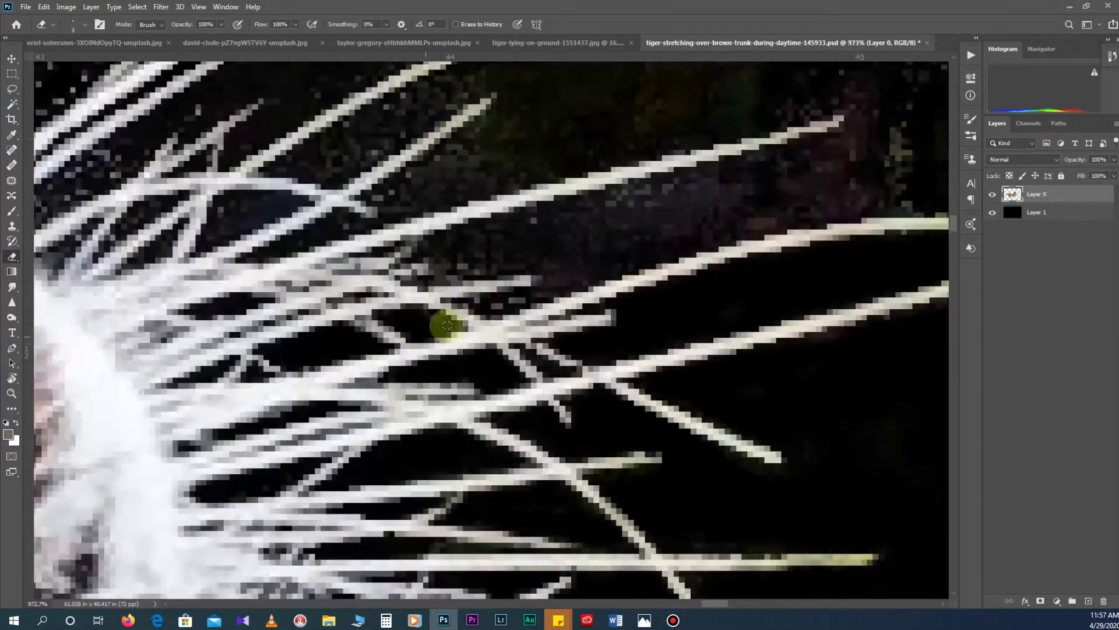
scroll(559, 274, "up", 3)
scroll(544, 292, "down", 3)
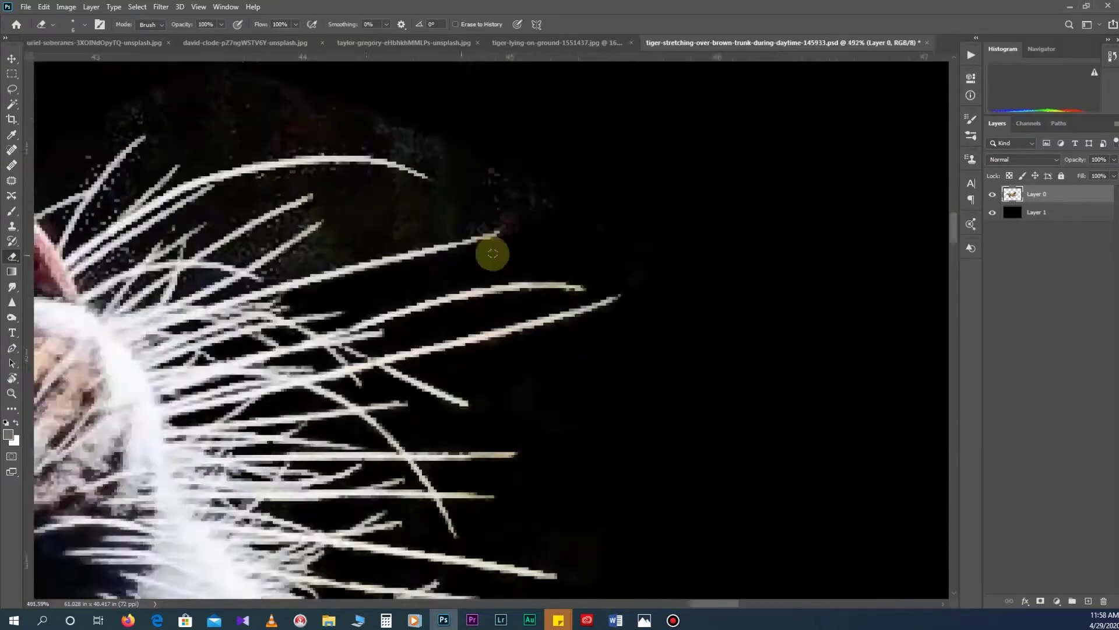
scroll(232, 308, "up", 2)
scroll(264, 347, "up", 1)
scroll(508, 278, "up", 1)
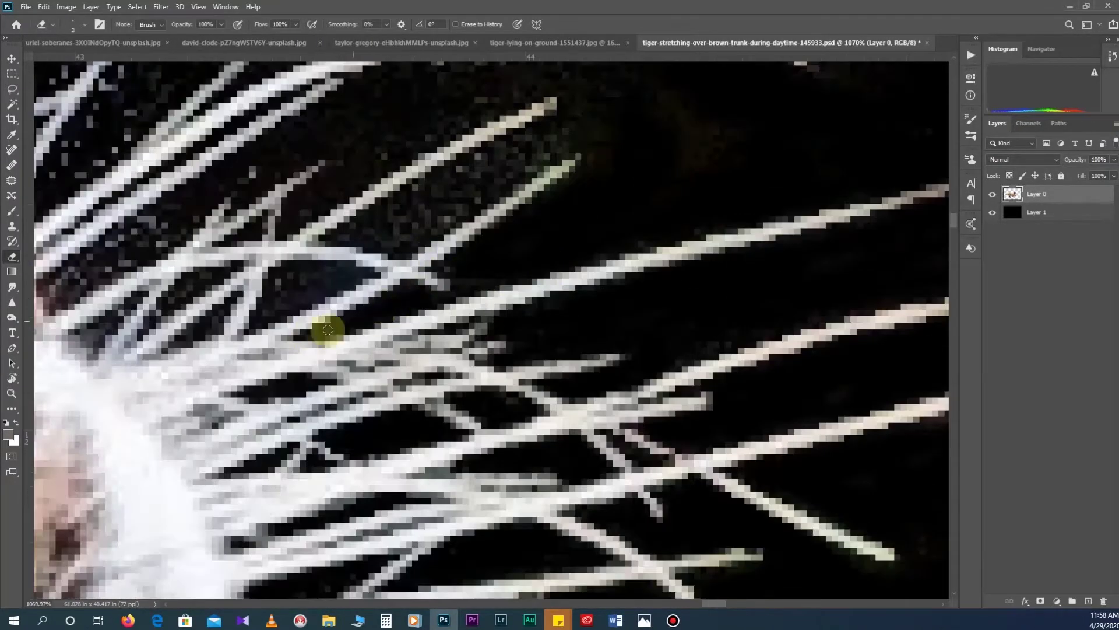
scroll(328, 330, "down", 3)
scroll(531, 168, "up", 2)
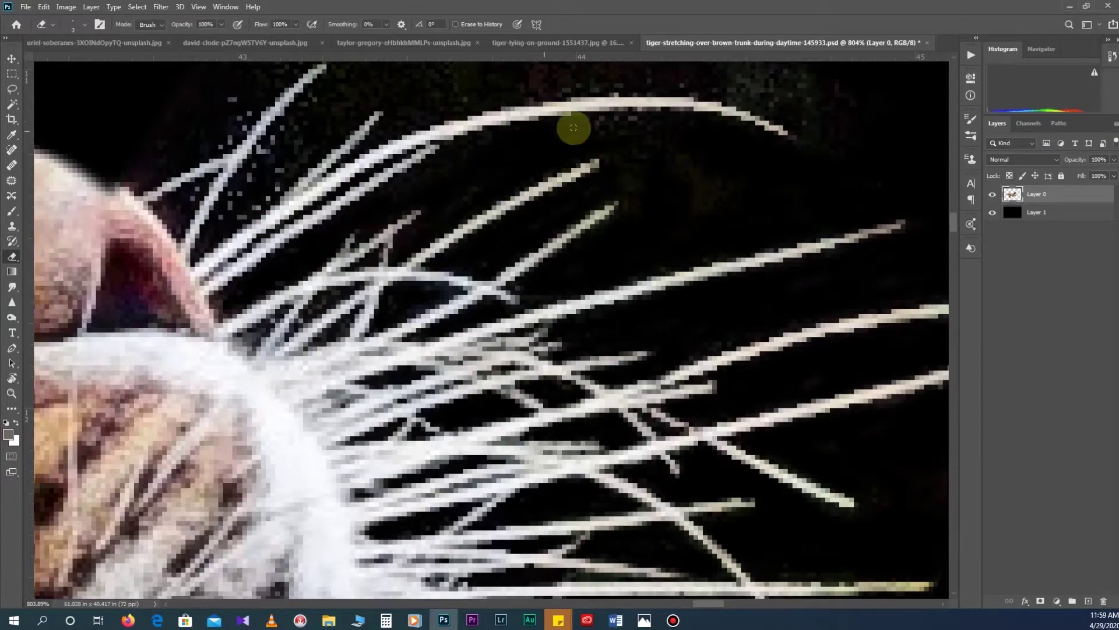
scroll(358, 322, "down", 1)
scroll(154, 280, "down", 2)
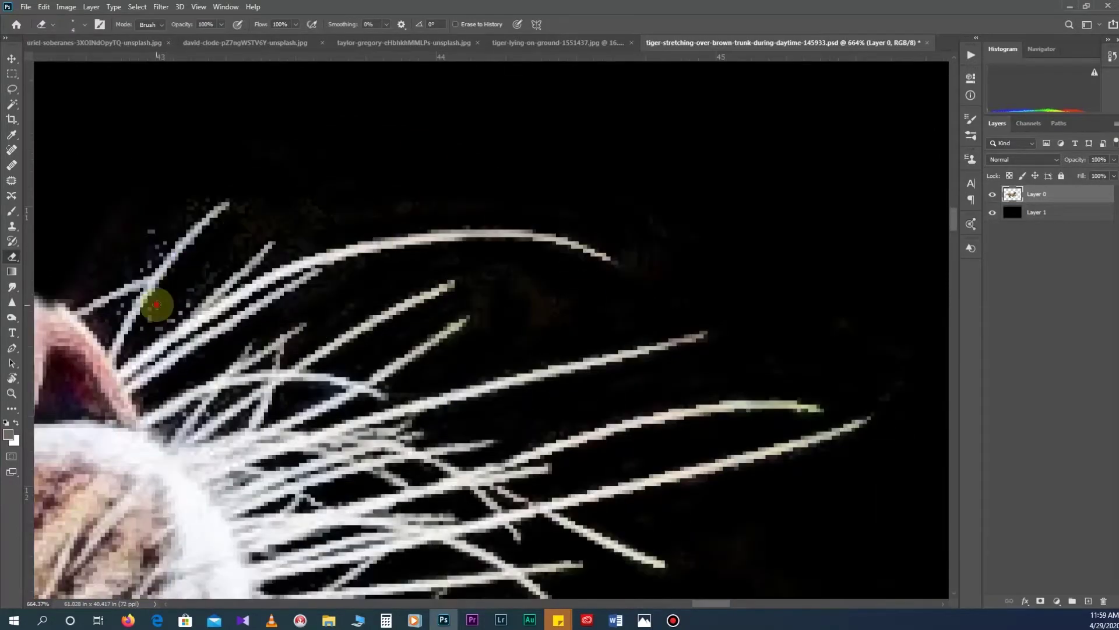
scroll(138, 266, "down", 1)
scroll(408, 412, "down", 3)
scroll(710, 317, "down", 5)
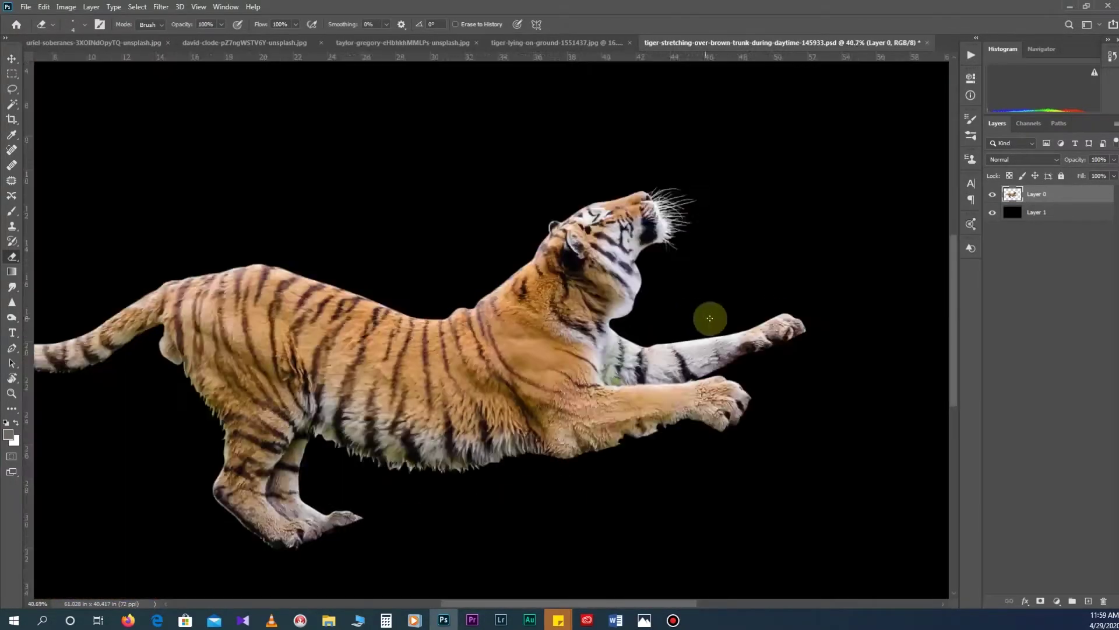
scroll(413, 383, "up", 3)
scroll(412, 383, "down", 3)
Step: Select the tiger's tail and hind leg area and apply a Hue/Saturation adjustment
left_click_drag(510, 577, 507, 578)
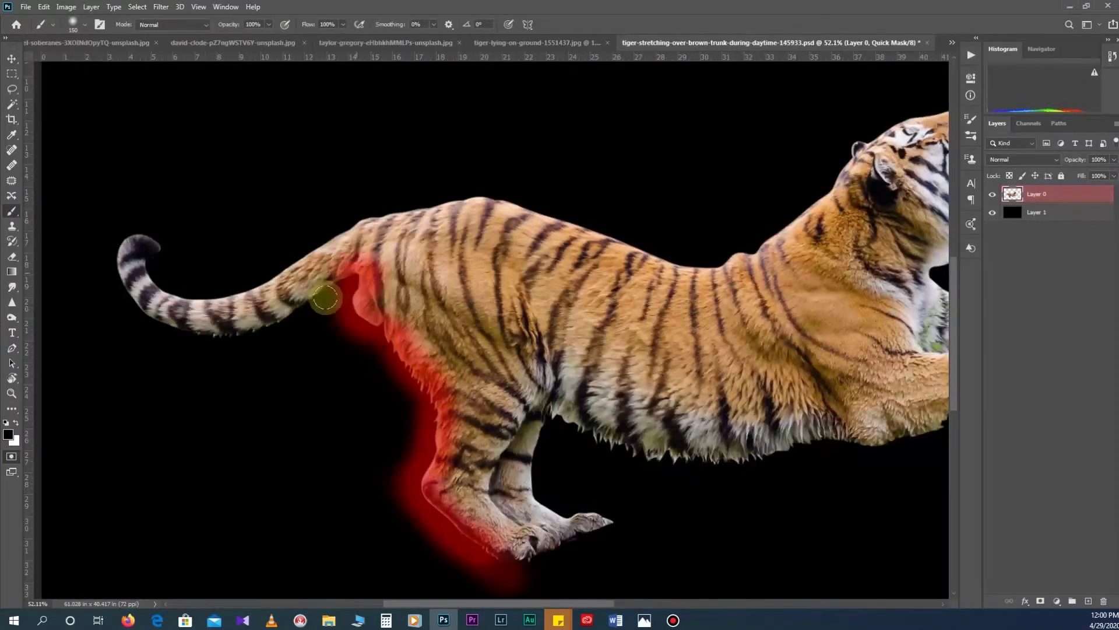
key("ctrl+u")
key("Return")
scroll(408, 291, "up", 3)
Step: Clone-stamp the leg and tail edges at 39% opacity, then show the lying-tiger photo
left_click(12, 225)
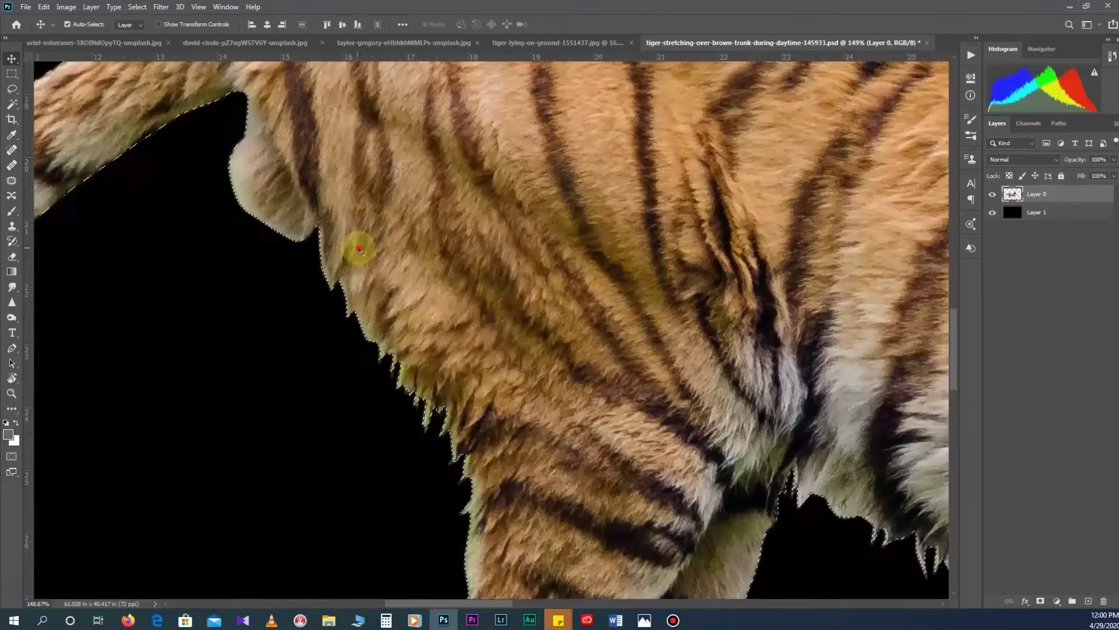
scroll(449, 455, "down", 5)
scroll(457, 462, "down", 5)
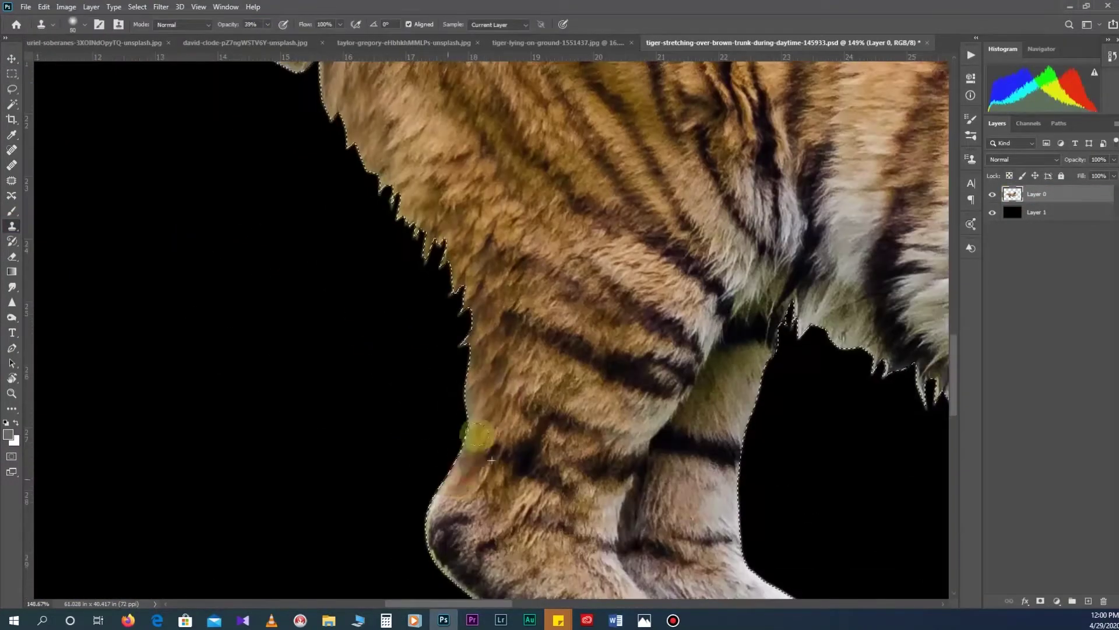
scroll(474, 370, "up", 3)
key("3")
key("9")
scroll(449, 402, "down", 3)
scroll(500, 467, "down", 3)
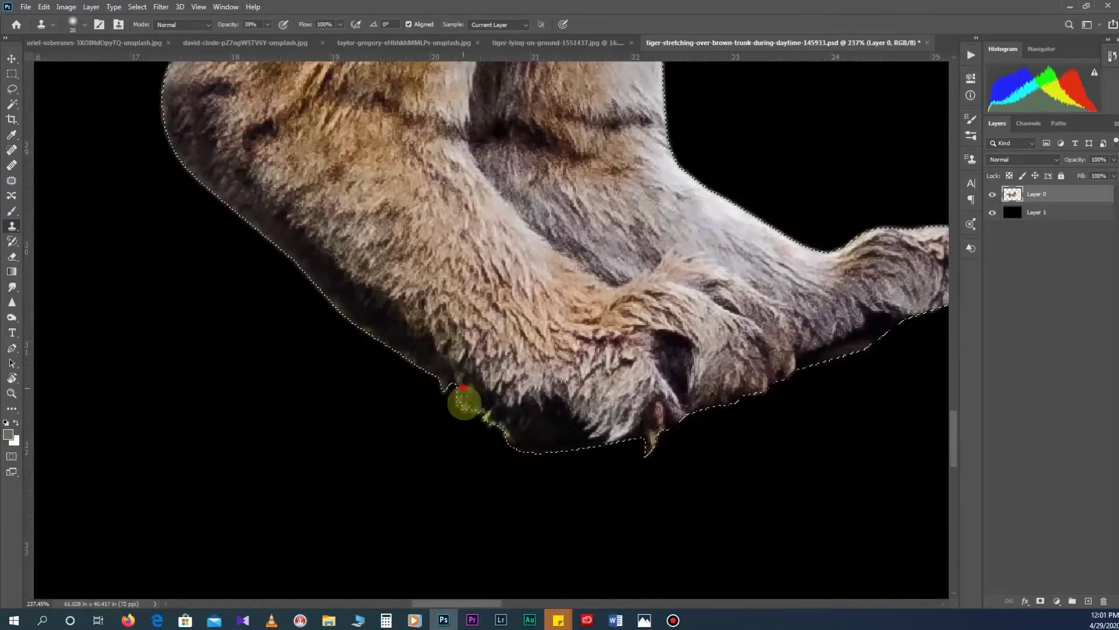
scroll(458, 387, "down", 3)
scroll(267, 280, "up", 2)
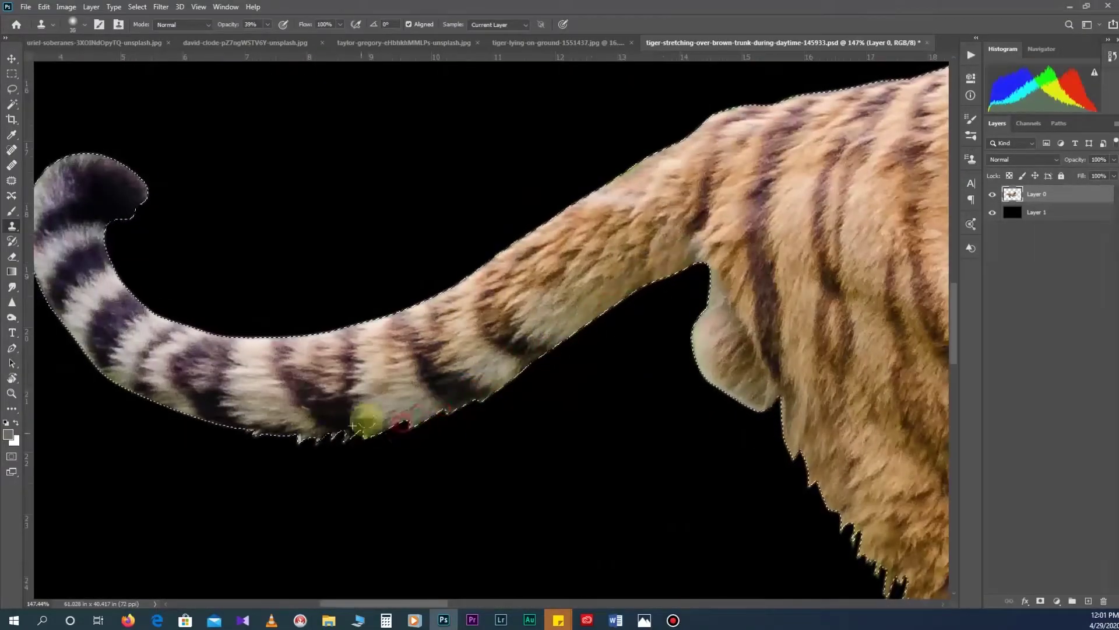
key("ctrl+0")
key("ctrl+shift+Tab")
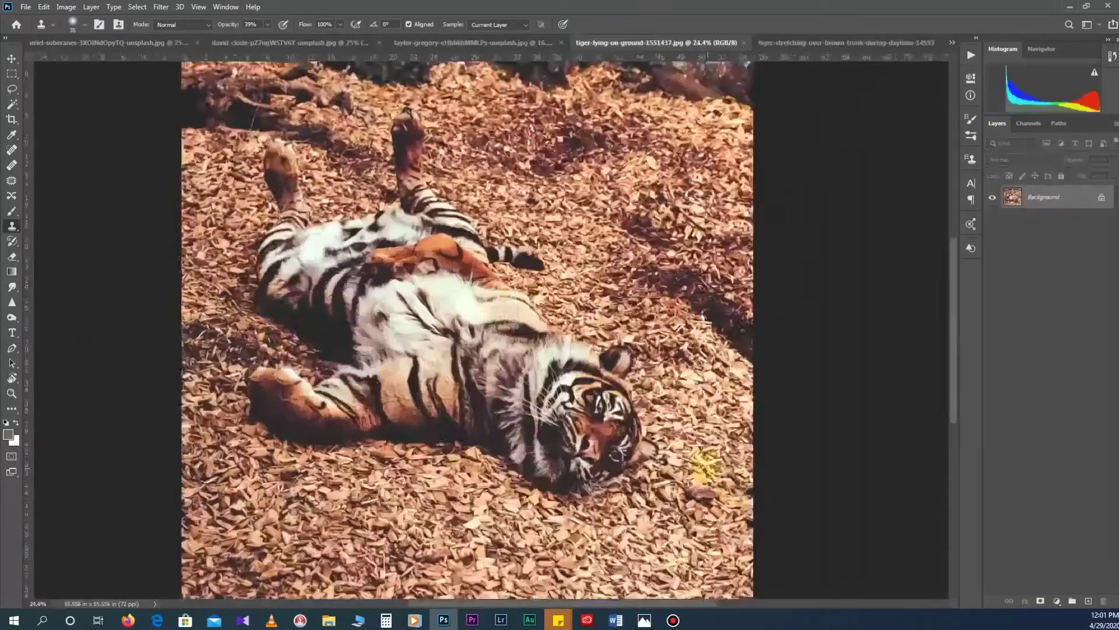
Step: In Camera Raw, adjust clarity/dehaze, shadows, blacks and contrast of the lying-tiger photo
key("ctrl+shift+a")
left_click_drag(911, 426, 979, 428)
left_click_drag(912, 447, 982, 447)
left_click_drag(912, 346, 951, 346)
left_click_drag(912, 383, 983, 383)
scroll(523, 351, "up", 2)
left_click(969, 520)
scroll(536, 291, "up", 5)
Step: Start a Pen path at the ear and trace along the fur edge around the tail tip
key("p")
left_click(532, 205)
scroll(531, 205, "up", 4)
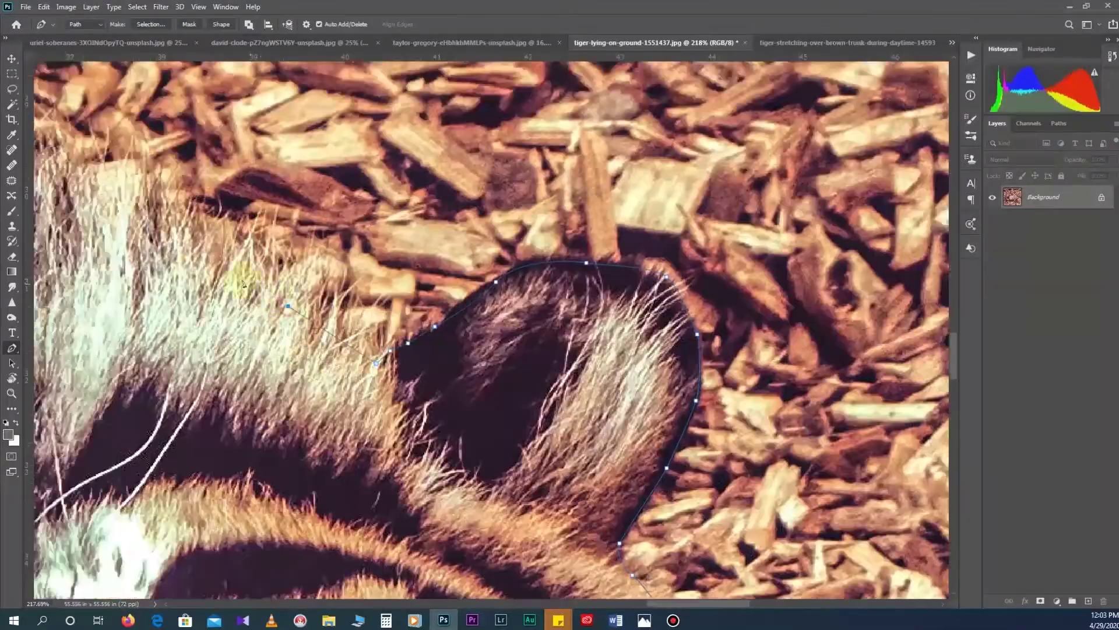
left_click(362, 320)
scroll(348, 320, "left", 10)
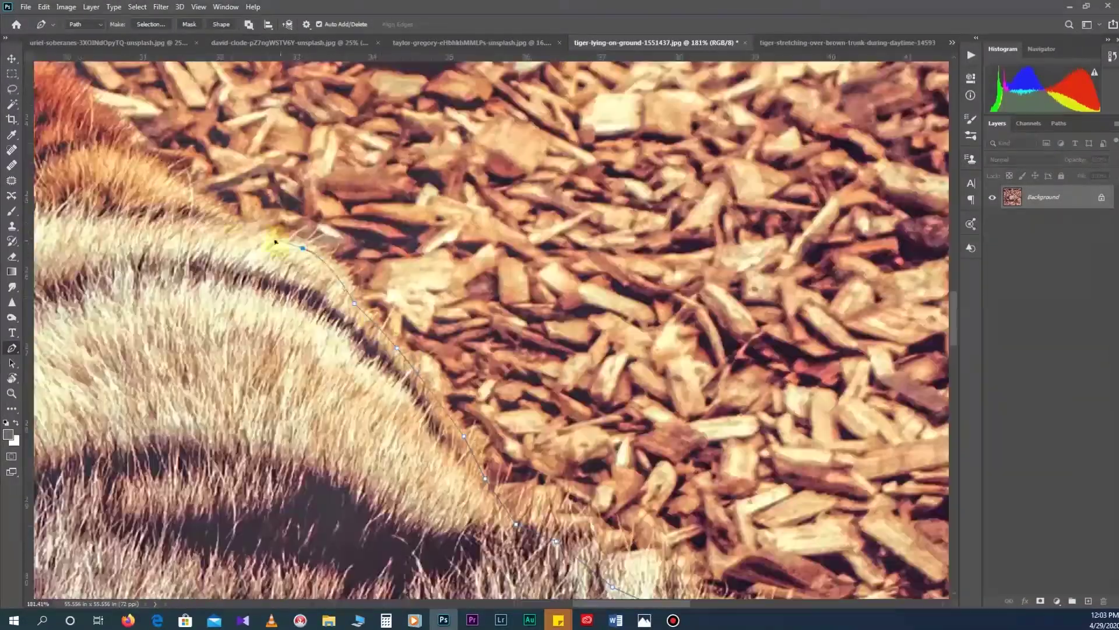
left_click(263, 218)
scroll(324, 202, "up", 5)
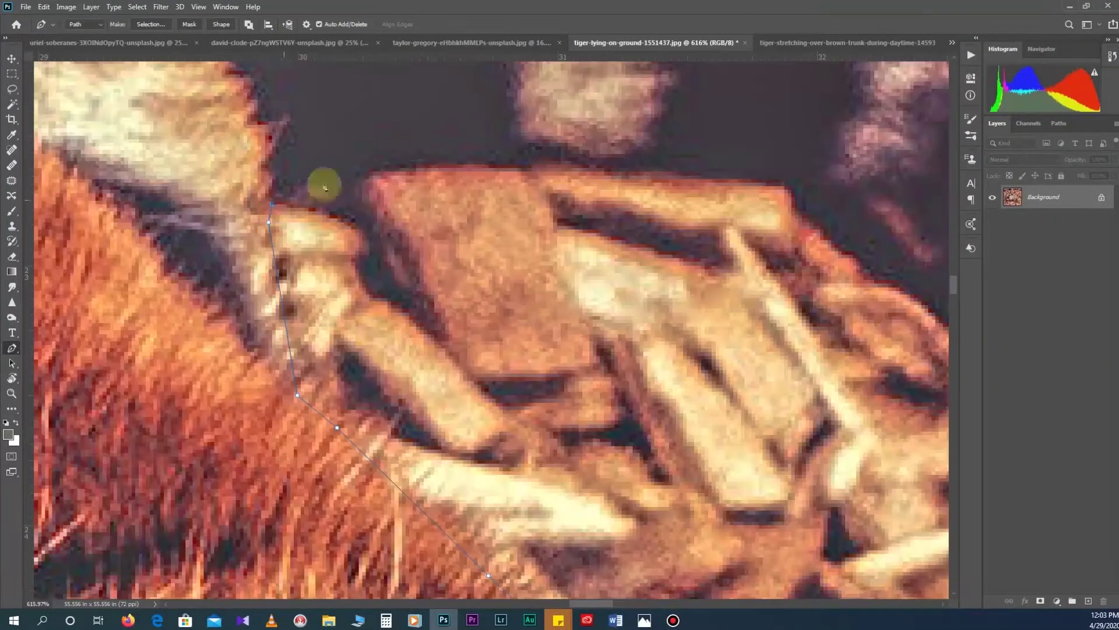
scroll(455, 153, "down", 5)
left_click(393, 253)
left_click(533, 286)
left_click(604, 311)
left_click_drag(712, 305, 702, 264)
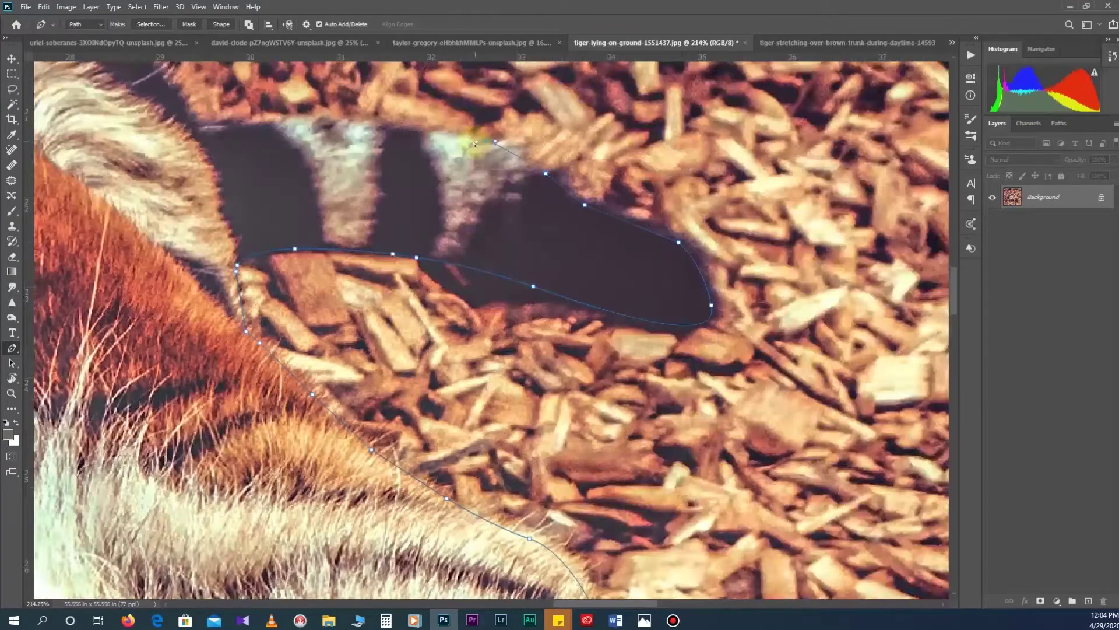
scroll(475, 144, "up", 5)
Step: Extend the path down the tiger's left fur edge to the lower body
scroll(350, 233, "left", 10)
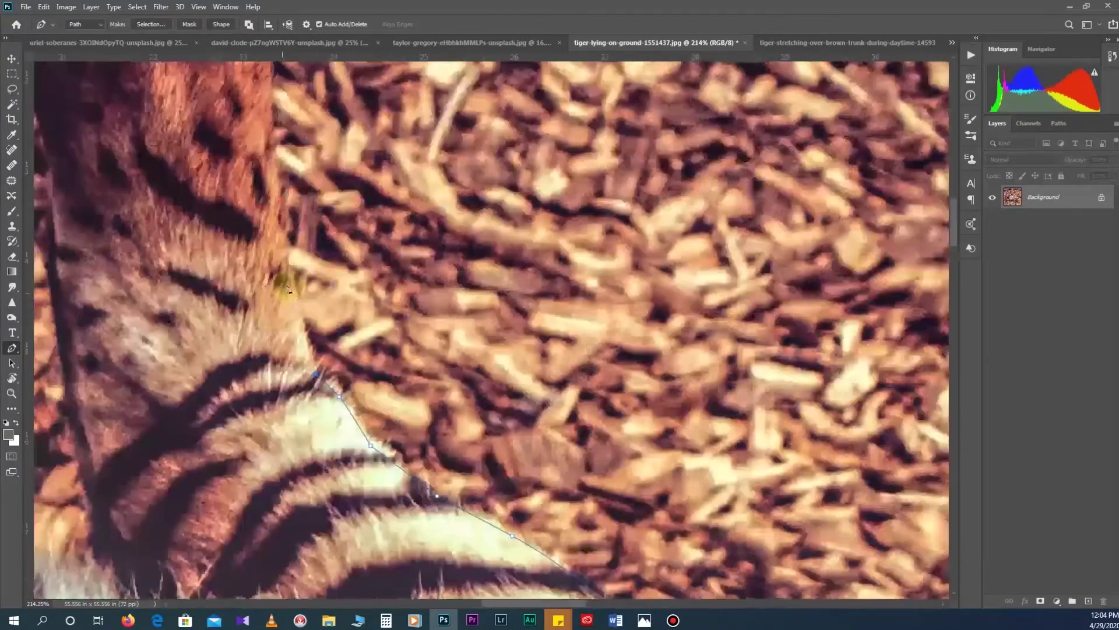
scroll(288, 289, "left", 5)
scroll(221, 340, "left", 10)
scroll(257, 437, "down", 10)
left_click(266, 470)
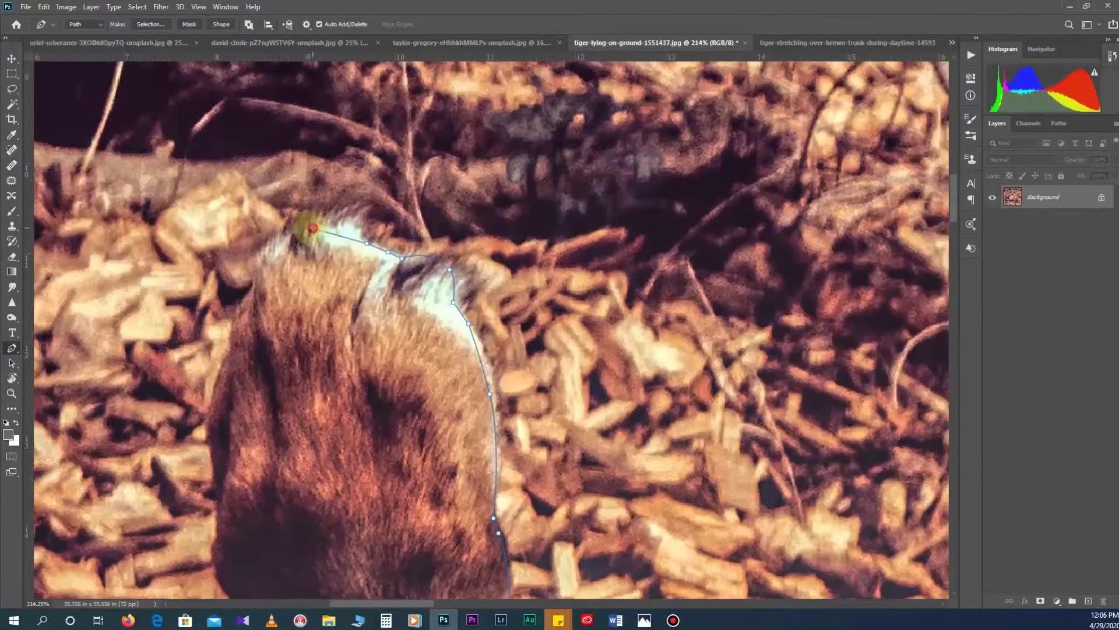
scroll(231, 360, "down", 10)
scroll(325, 367, "down", 10)
left_click(362, 299)
scroll(337, 327, "down", 10)
scroll(413, 200, "down", 10)
scroll(535, 313, "down", 5)
left_click(283, 268)
left_click(391, 329)
scroll(424, 352, "up", 3)
left_click(461, 334)
Step: Continue the path along the tiger's belly edge to the jaw
scroll(327, 484, "down", 5)
scroll(315, 455, "down", 5)
scroll(303, 431, "down", 5)
scroll(295, 413, "up", 3)
scroll(294, 412, "down", 5)
scroll(340, 352, "up", 5)
left_click(340, 352)
scroll(525, 373, "right", 2)
left_click(614, 380)
left_click(620, 402)
scroll(619, 402, "right", 5)
scroll(619, 402, "down", 2)
Step: Trace the path around the chin and up along the tiger's cheek
left_click(376, 323)
left_click(420, 370)
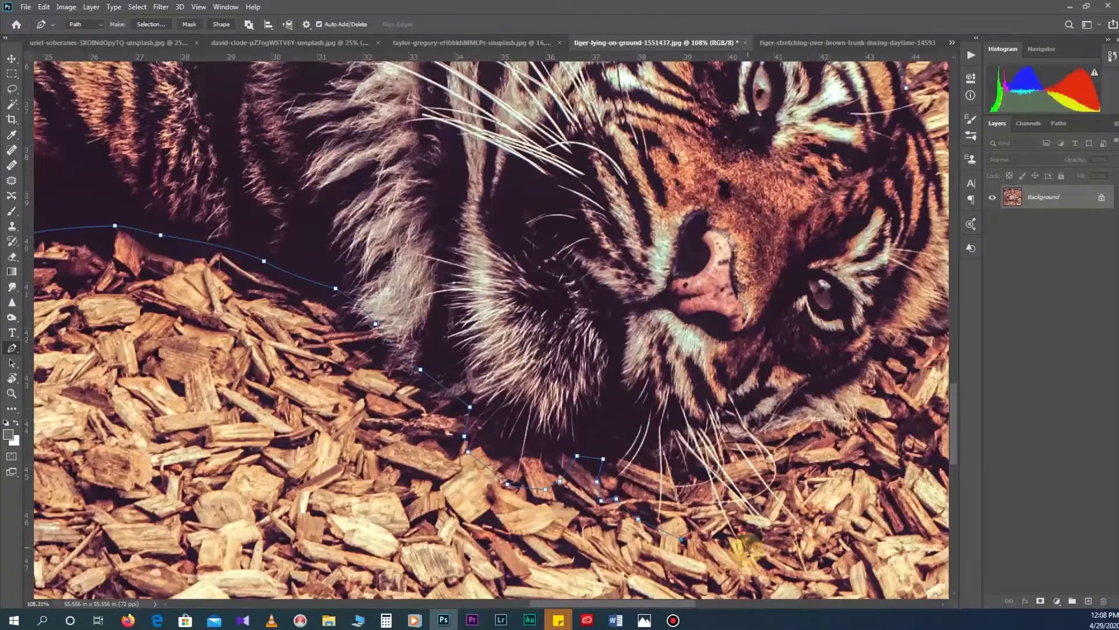
scroll(760, 429, "right", 5)
left_click(601, 419)
scroll(636, 390, "right", 3)
left_click(658, 351)
scroll(643, 309, "up", 2)
left_click(540, 377)
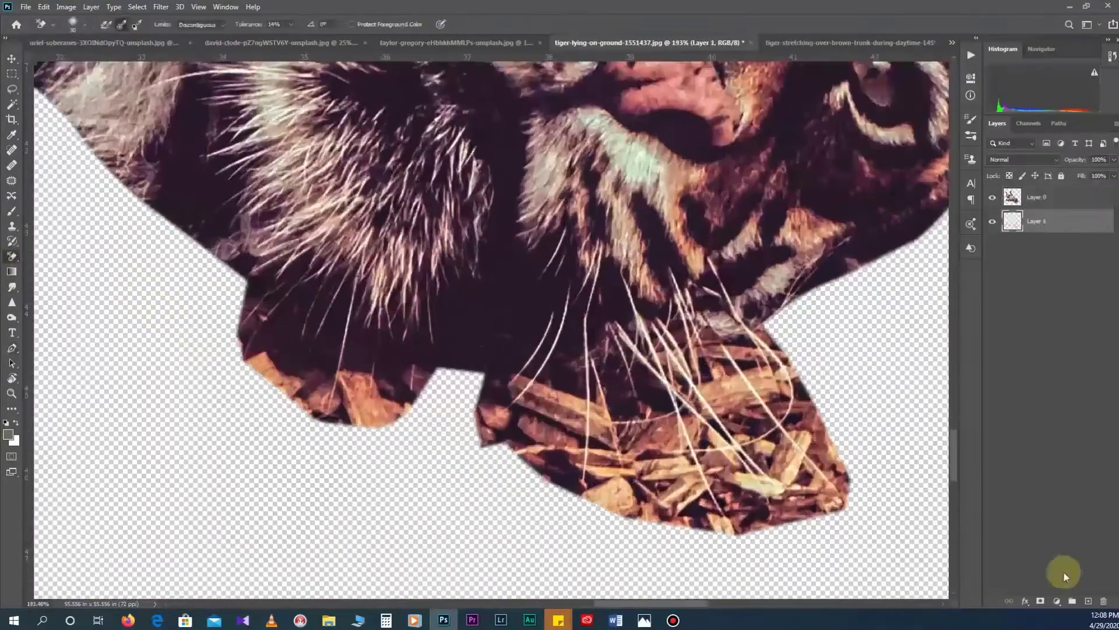
Step: Fill Layer 1 black and background-erase around the tiger's fur and cheek
key("alt+BackSpace")
left_click(1038, 197)
mouse_move(475, 345)
left_mouse_down()
mouse_move(443, 293)
mouse_move(251, 302)
left_mouse_up()
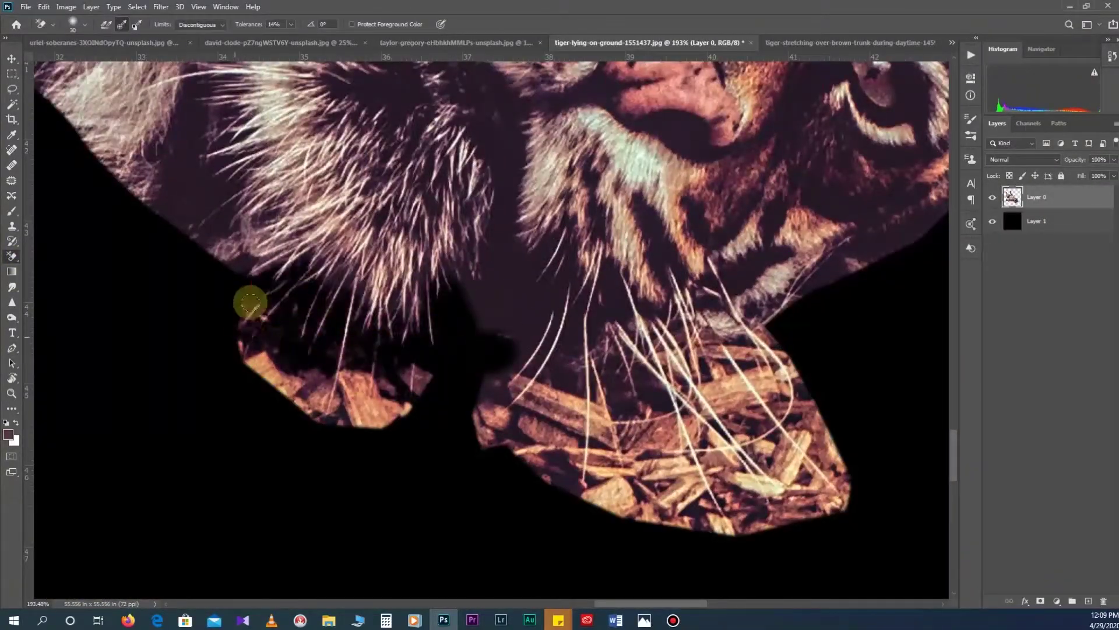
scroll(467, 379, "down", 3, "alt")
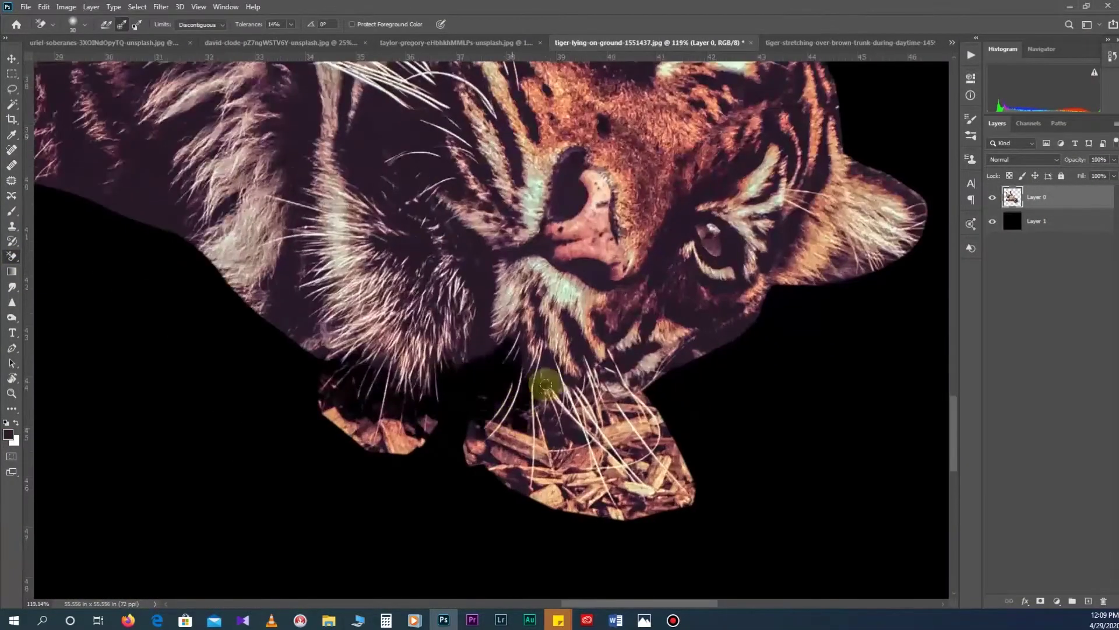
scroll(308, 391, "up", 3, "alt")
Step: Erase the orange wood-chip patch below the fur and under the whiskers with the hard Eraser
key("shift+e")
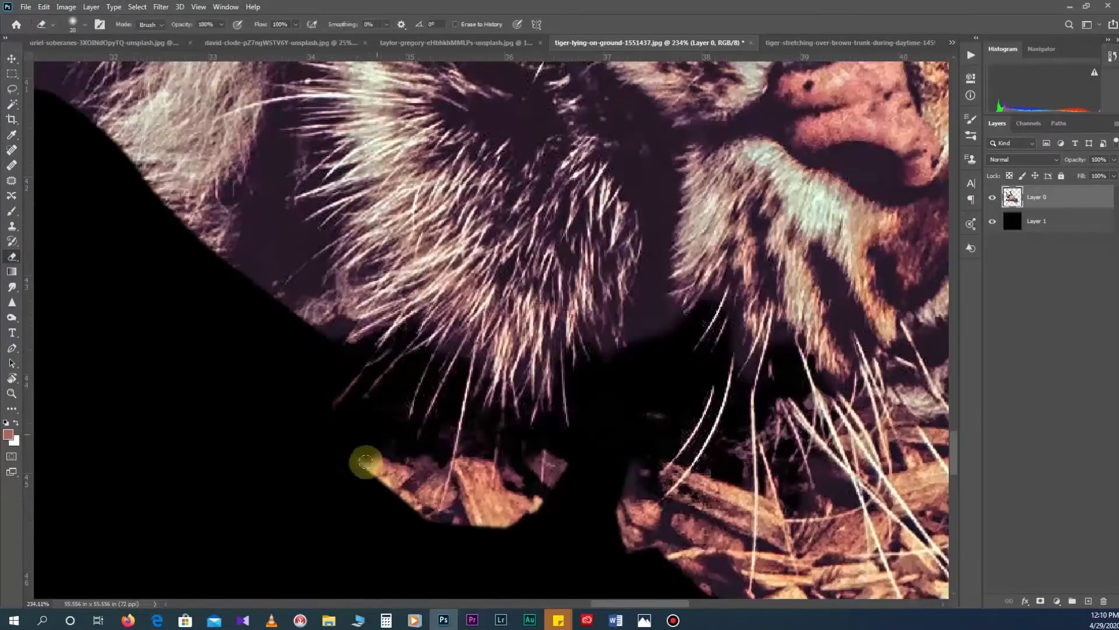
left_click_drag(395, 522, 439, 525)
left_click_drag(466, 485, 537, 474)
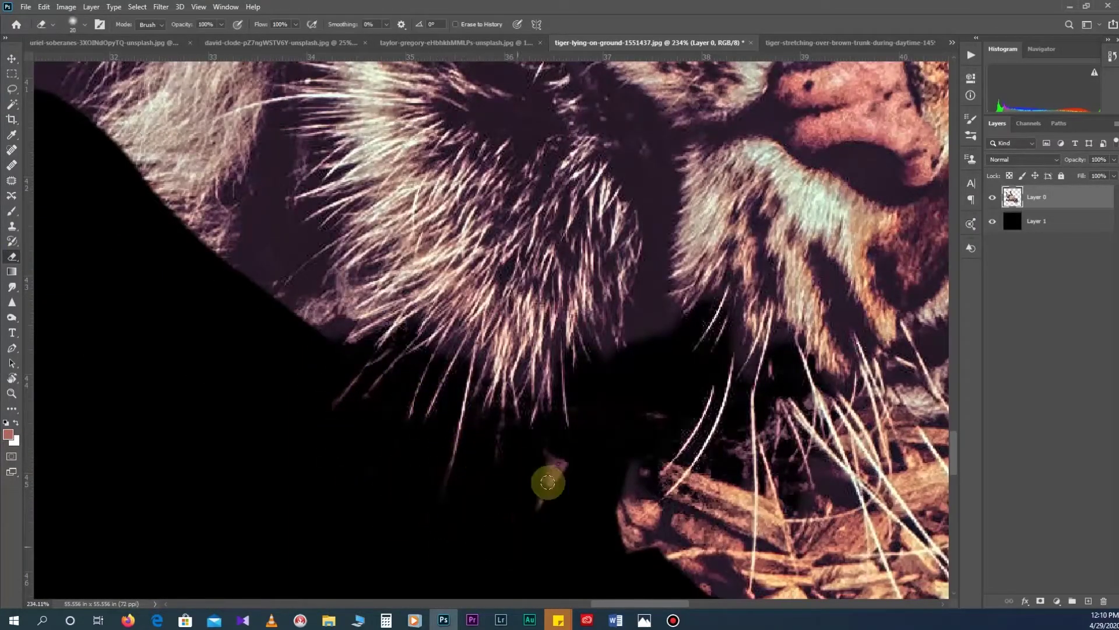
scroll(365, 405, "right", 3)
scroll(492, 450, "down", 1, "alt")
scroll(492, 450, "down", 3)
mouse_move(467, 329)
left_mouse_down()
mouse_move(492, 317)
mouse_move(519, 422)
left_mouse_up()
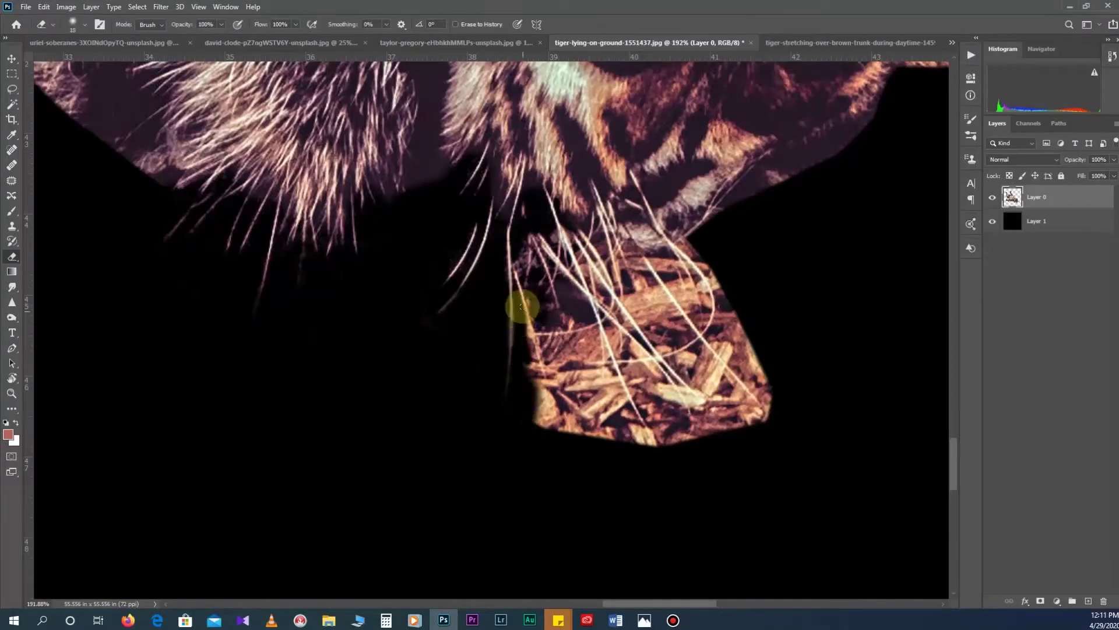
scroll(478, 296, "up", 3, "alt")
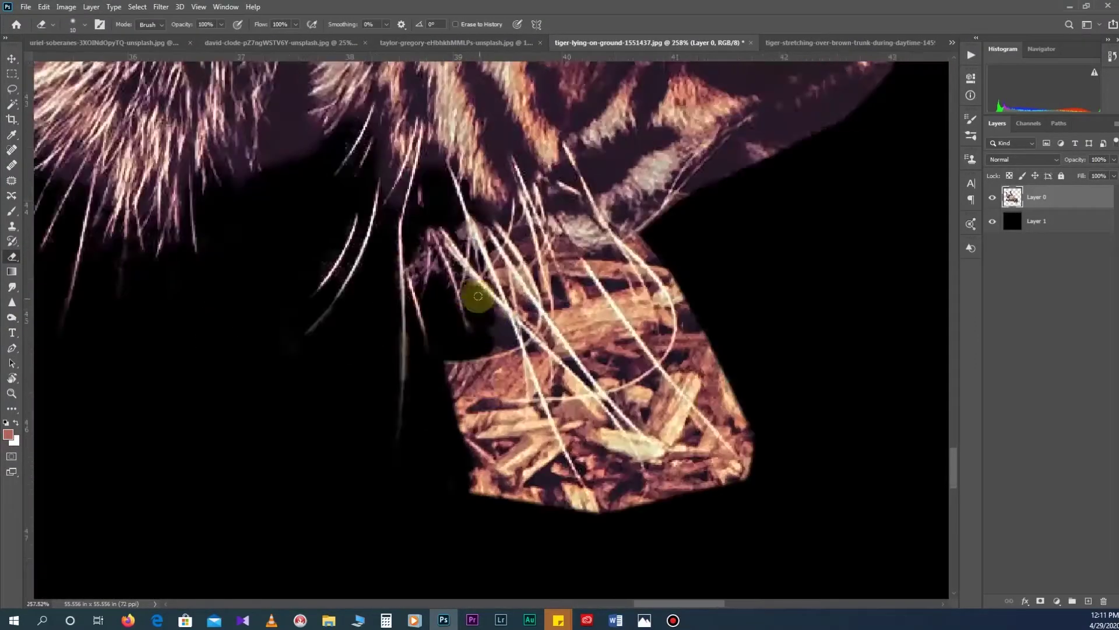
Step: Erase the leftover chips below the whiskers and save the tiger document as a PSD
left_click_drag(430, 405, 530, 391)
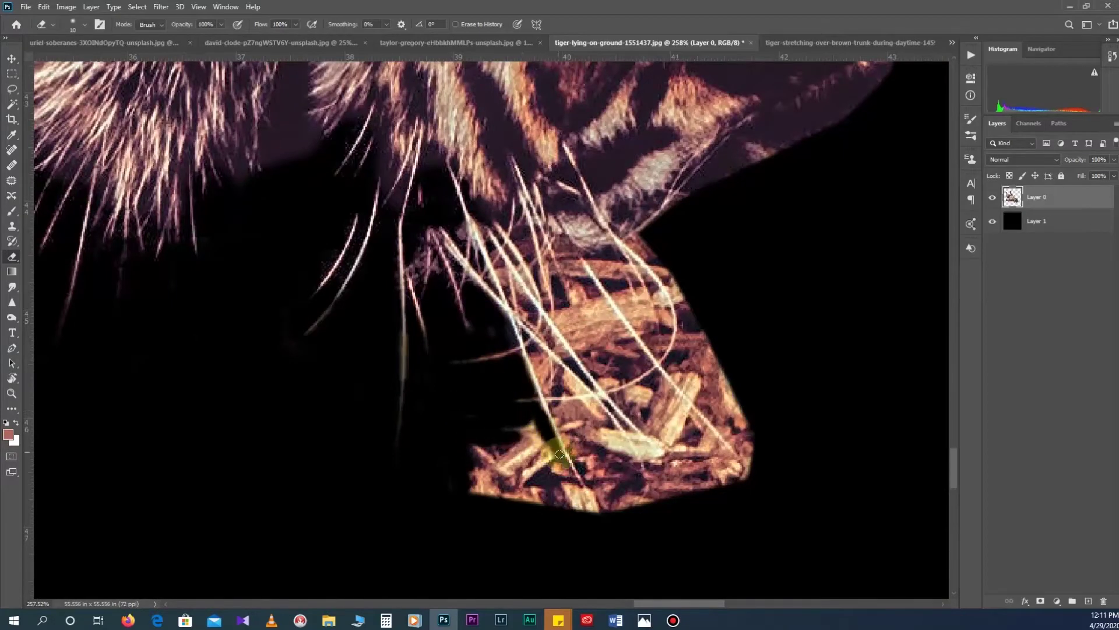
left_click_drag(560, 455, 354, 448)
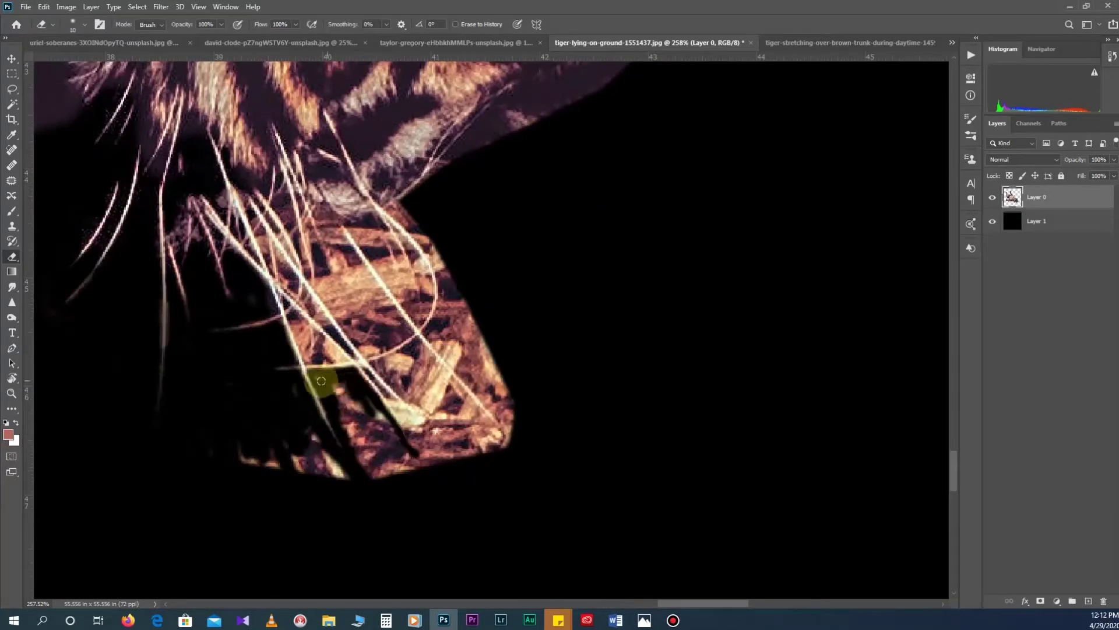
left_click_drag(331, 381, 392, 485)
mouse_move(408, 356)
left_mouse_down()
mouse_move(350, 312)
mouse_move(400, 400)
left_mouse_up()
key("ctrl+s")
left_click(387, 325)
Step: Erase the chip patch's remaining tip and clear the leftover patch beside the whiskers to black
scroll(269, 382, "up", 3)
left_click_drag(222, 321, 502, 396)
scroll(300, 305, "down", 2)
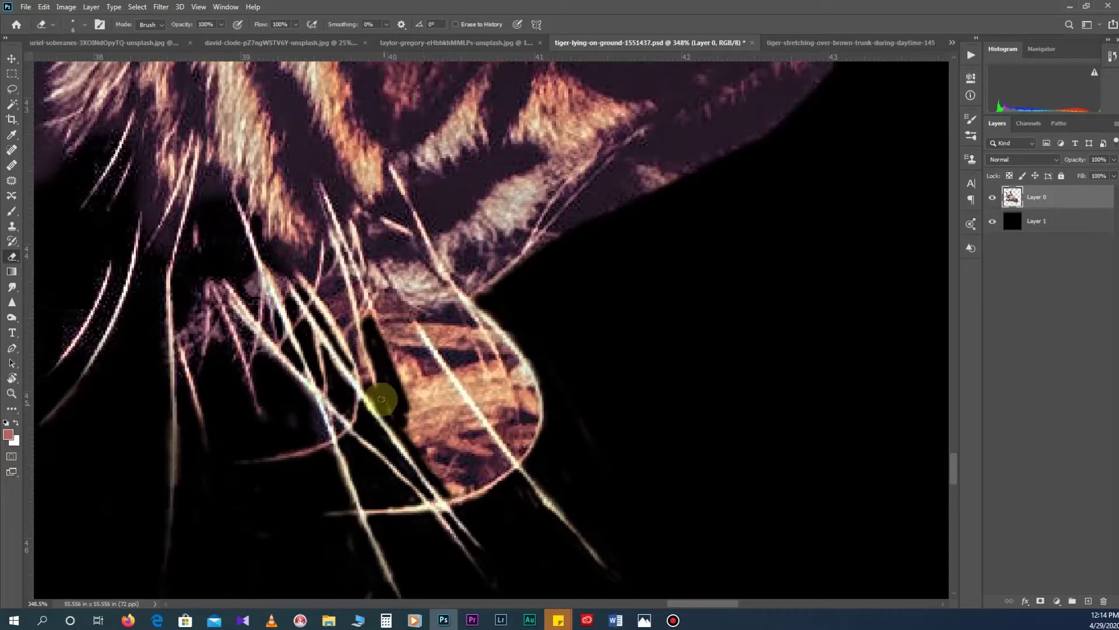
scroll(354, 333, "up", 1)
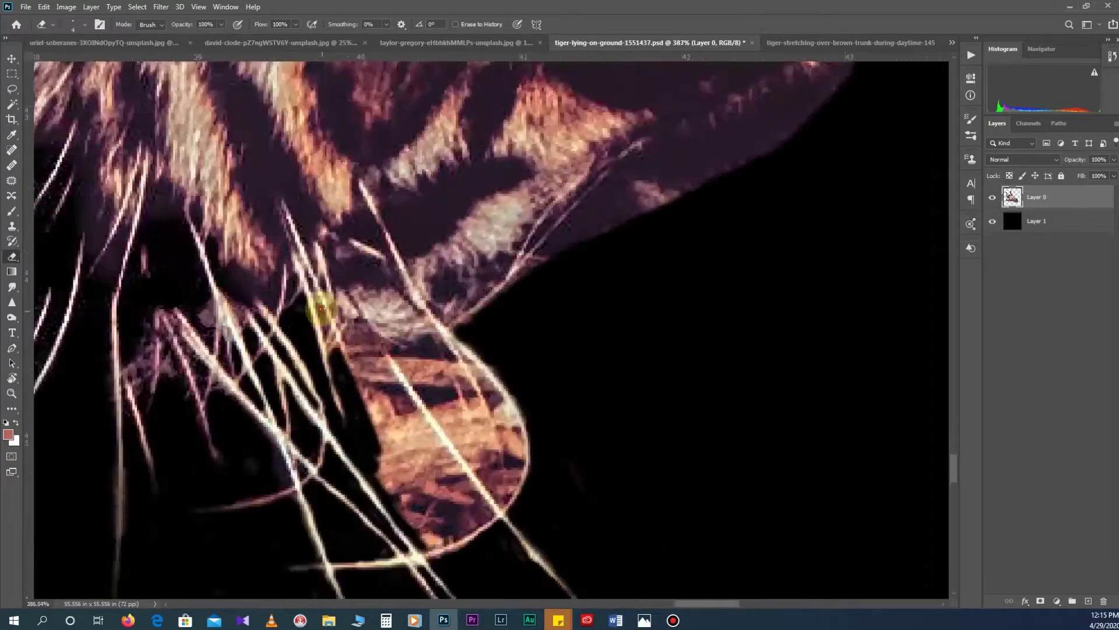
scroll(393, 383, "down", 5)
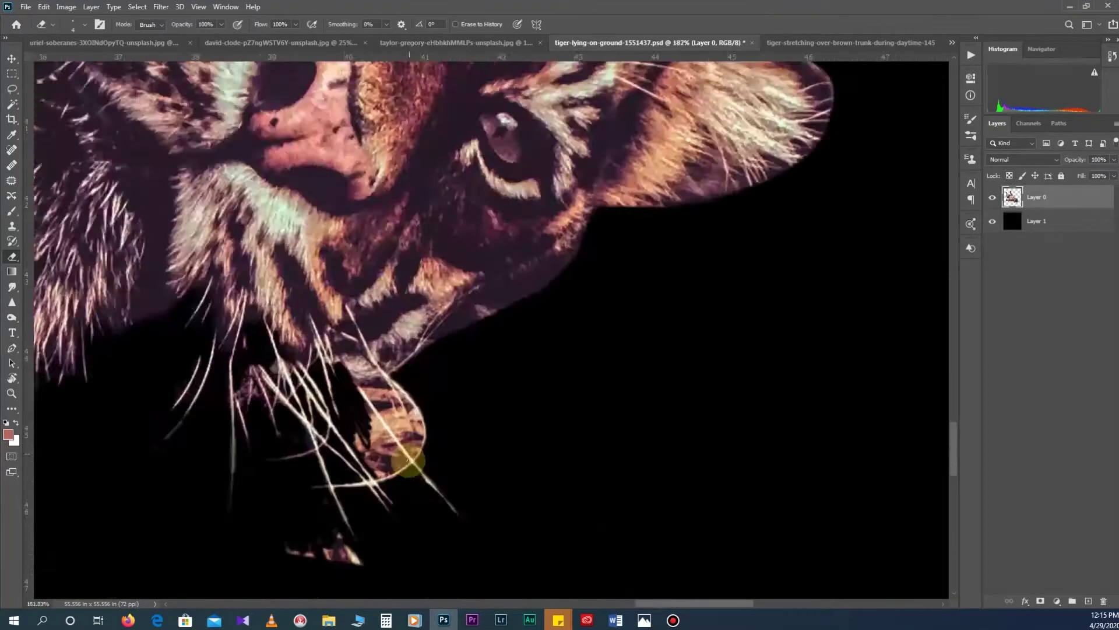
scroll(399, 450, "up", 6)
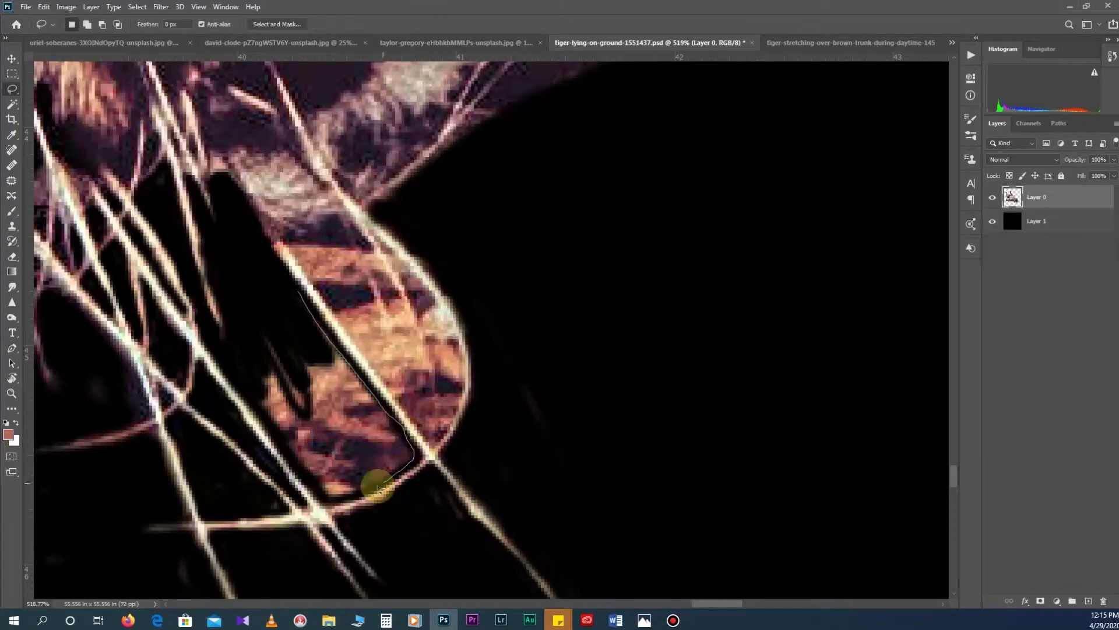
left_click_drag(375, 479, 274, 402)
scroll(350, 396, "up", 1)
mouse_move(251, 233)
left_mouse_down()
mouse_move(361, 316)
mouse_move(362, 387)
mouse_move(429, 483)
mouse_move(420, 370)
left_mouse_up()
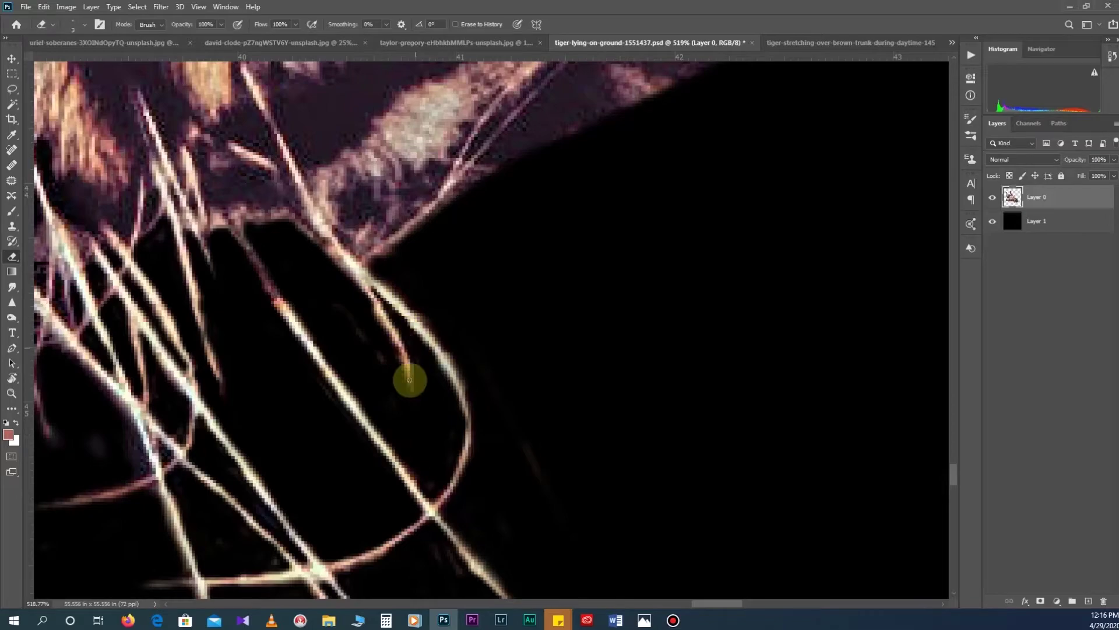
scroll(410, 380, "down", 5)
scroll(370, 394, "down", 1)
scroll(285, 442, "down", 3)
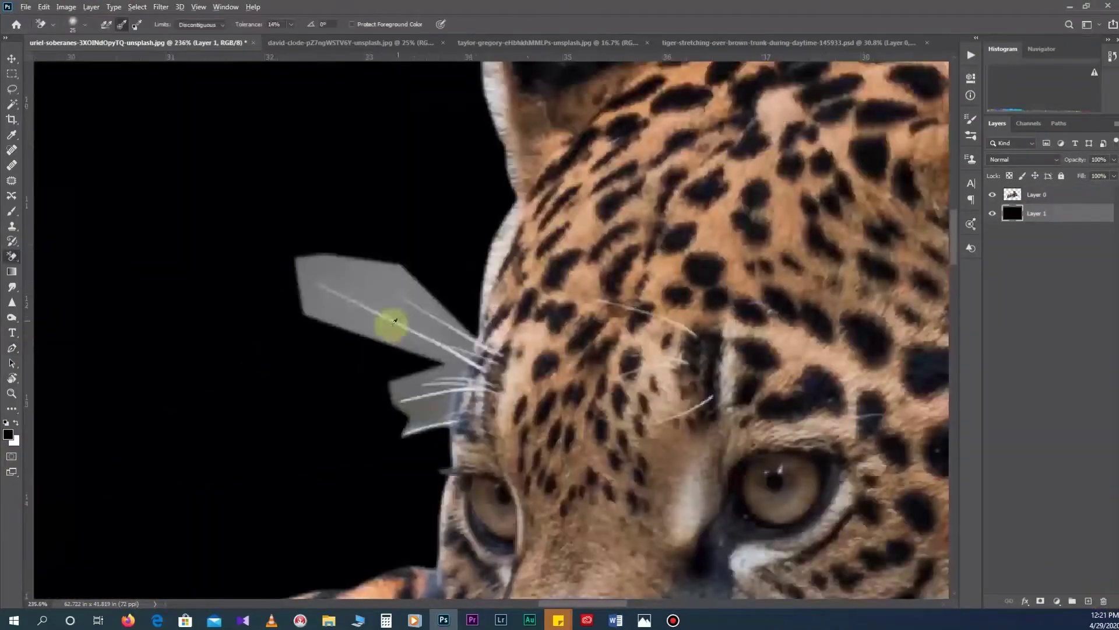
Step: Erase the grey area around the jaguar's whiskers with Background Eraser and hard Eraser
key("alt+bracketright")
mouse_move(425, 325)
left_mouse_down()
mouse_move(425, 400)
mouse_move(365, 293)
mouse_move(302, 375)
left_mouse_up()
key("shift+e")
scroll(369, 407, "up", 3)
scroll(533, 410, "up", 2)
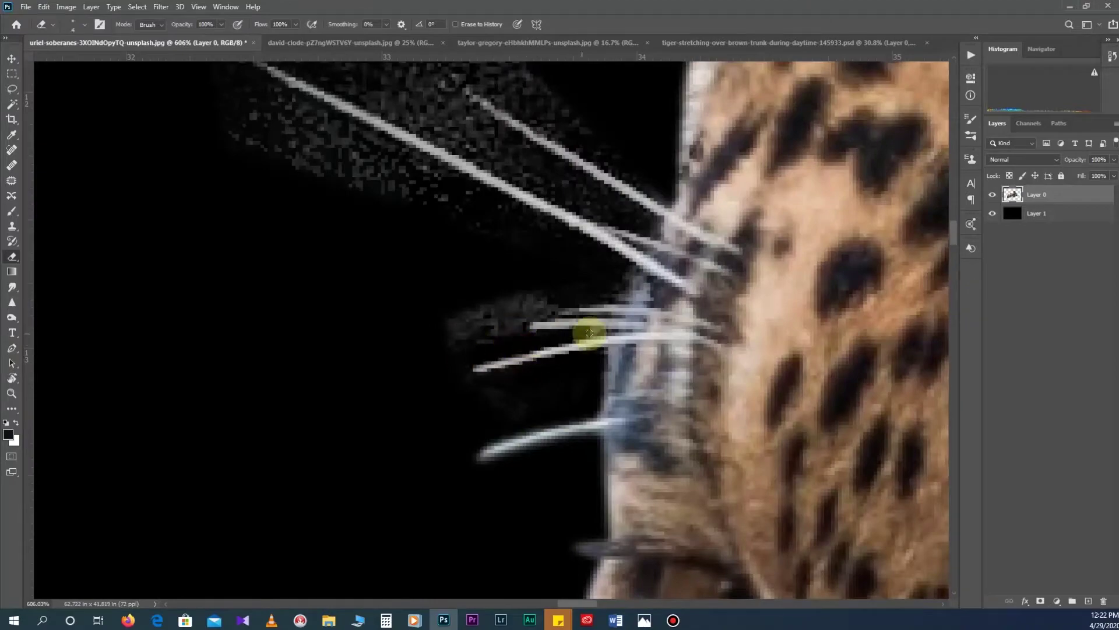
scroll(542, 287, "up", 1)
scroll(350, 268, "up", 3)
scroll(292, 303, "up", 3)
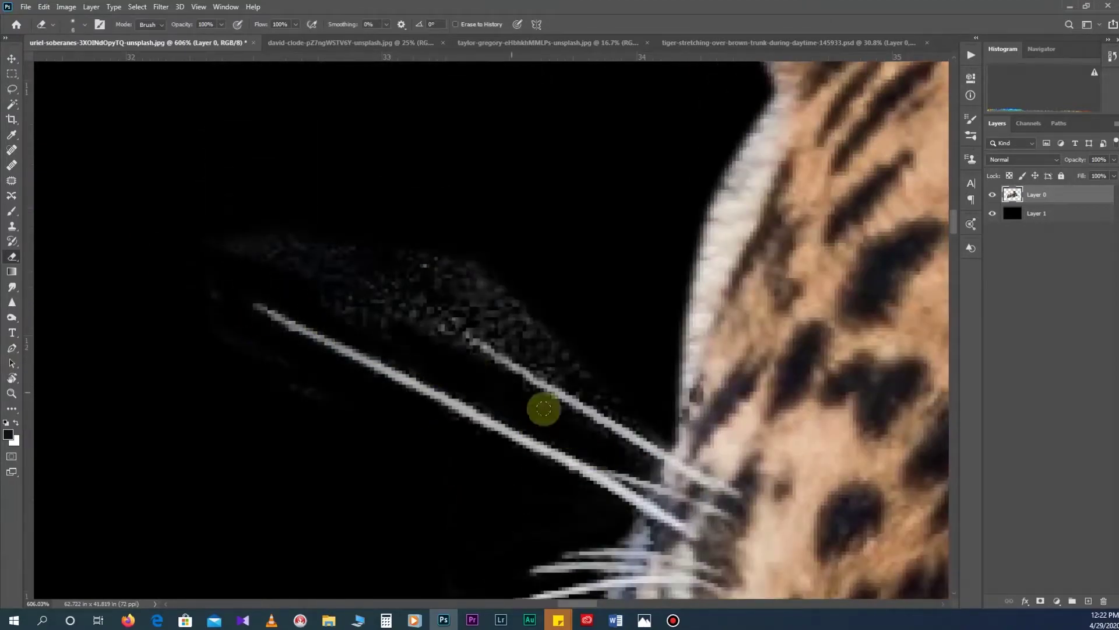
left_click_drag(544, 408, 485, 322)
scroll(450, 299, "down", 5)
scroll(617, 107, "down", 2)
Step: On the leopard photo, start a Pen path with an anchor along the leopard's haunch
key("ctrl+Tab")
key("w")
key("p")
scroll(445, 280, "up", 3)
scroll(380, 337, "up", 3)
scroll(373, 373, "down", 2)
left_click(562, 445)
scroll(501, 489, "down", 1)
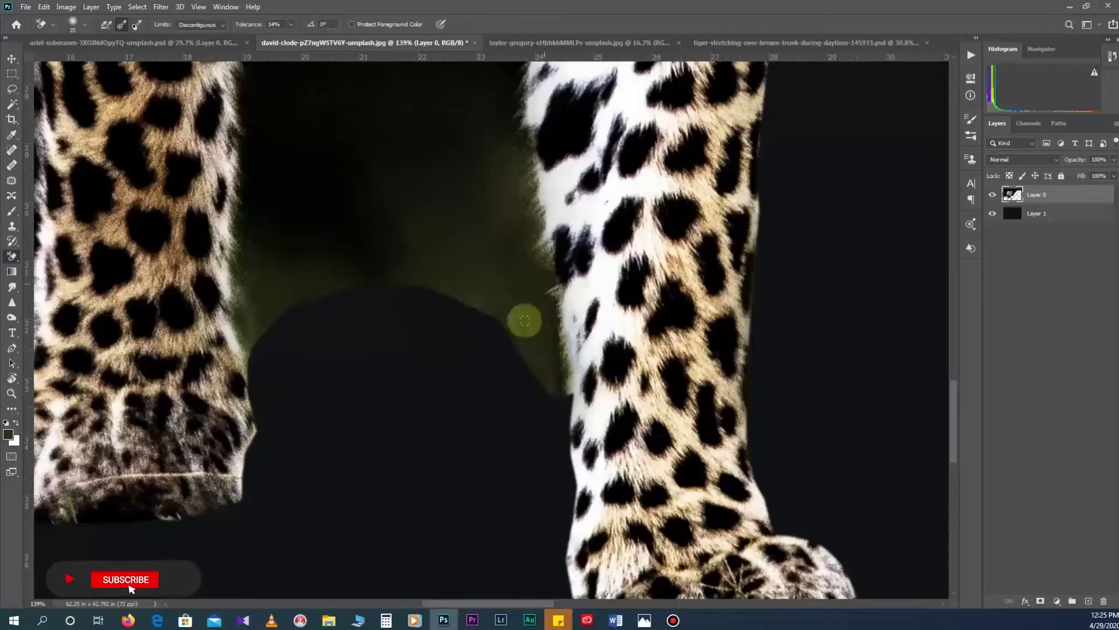
Step: Hide the black backing layer and erase fringe along the leopard's inner leg edge
scroll(541, 246, "up", 2)
scroll(495, 260, "up", 1)
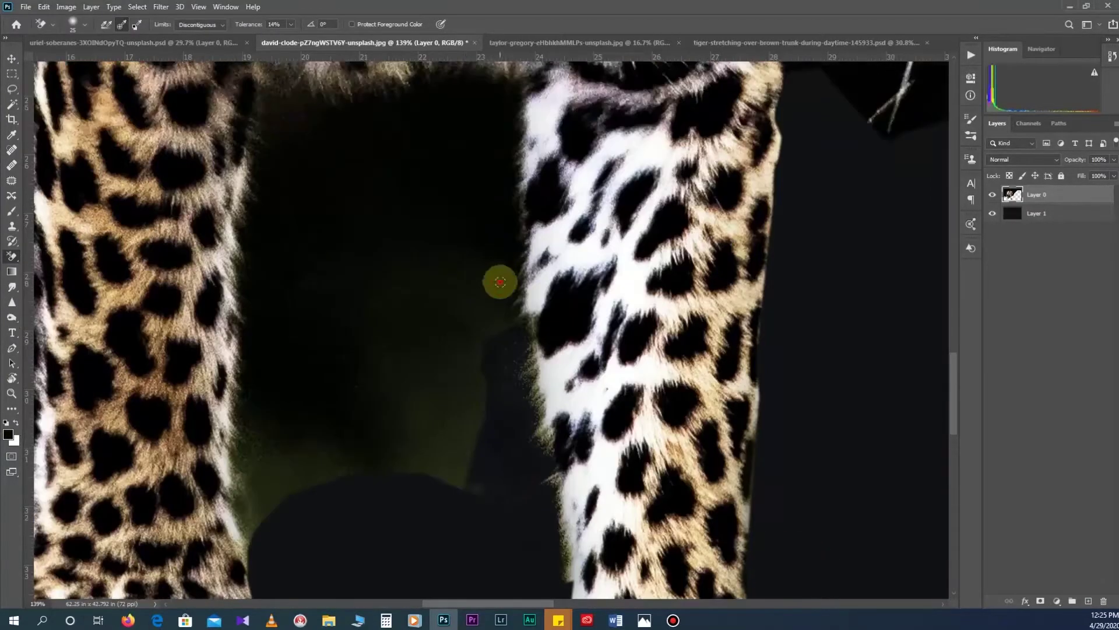
scroll(263, 388, "up", 3)
scroll(452, 332, "up", 1)
left_click(992, 213)
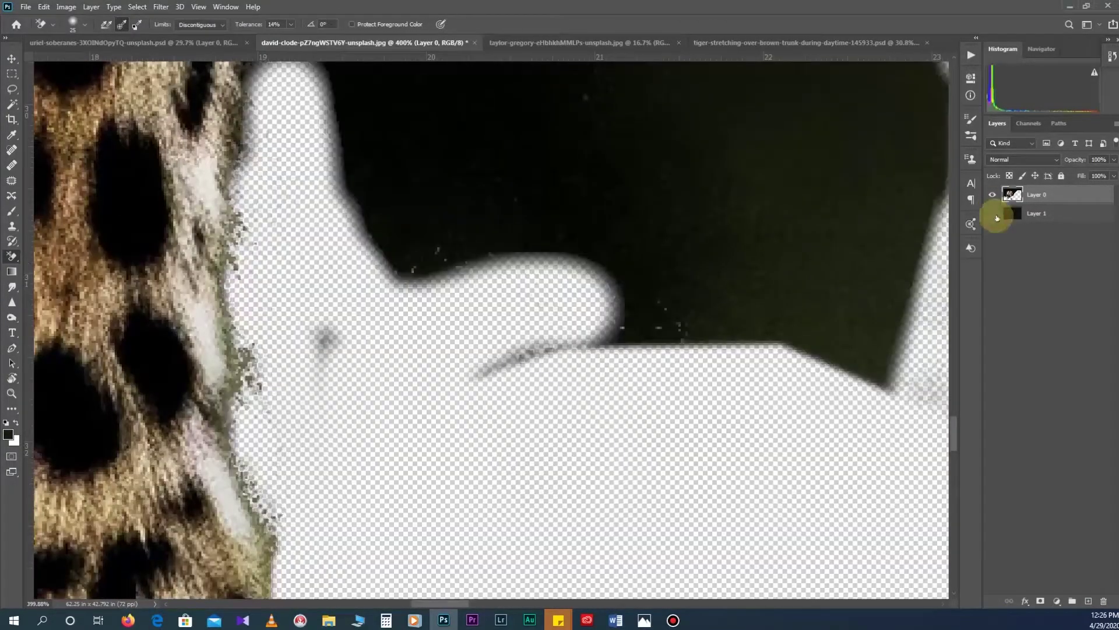
scroll(376, 428, "down", 3)
scroll(350, 379, "down", 1)
scroll(325, 332, "up", 1)
scroll(367, 280, "up", 2)
mouse_move(323, 402)
left_mouse_down()
mouse_move(337, 211)
mouse_move(570, 352)
left_mouse_up()
scroll(419, 287, "down", 2)
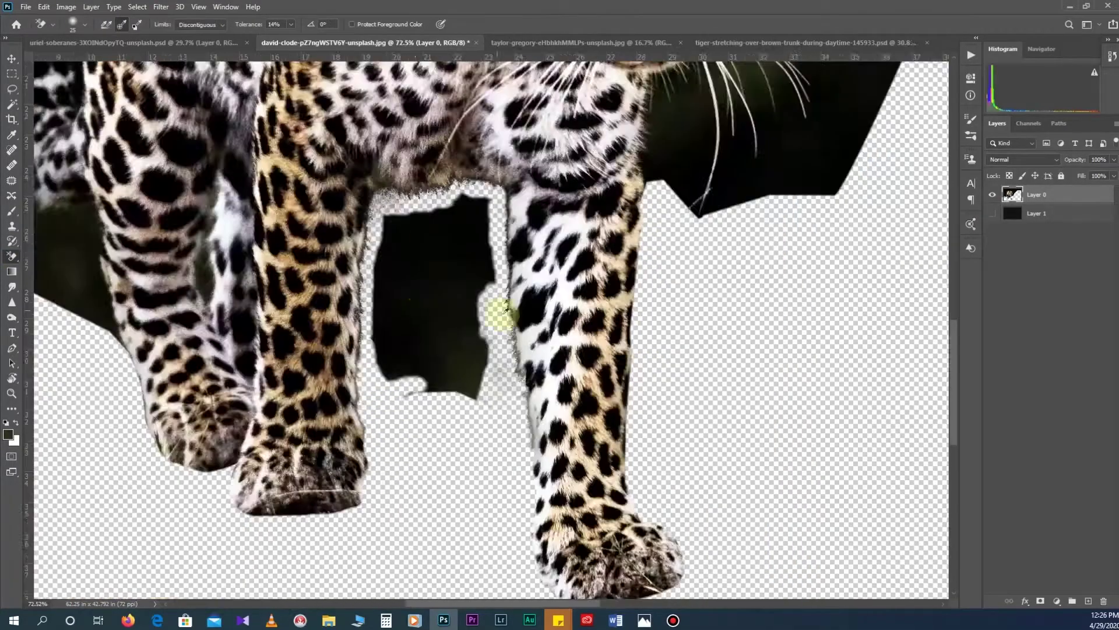
Step: Lasso the leftover background between the leopard's legs
key("l")
scroll(419, 288, "up", 1)
left_click_drag(495, 143, 305, 352)
scroll(305, 352, "down", 4)
scroll(380, 362, "up", 5)
Step: Background-erase the dark fringe around the leopard's whiskers
key("e")
mouse_move(381, 362)
left_mouse_down()
mouse_move(445, 281)
mouse_move(375, 213)
mouse_move(437, 200)
mouse_move(553, 355)
mouse_move(474, 170)
mouse_move(530, 250)
mouse_move(561, 564)
mouse_move(445, 332)
left_mouse_up()
scroll(529, 250, "up", 3)
scroll(420, 338, "down", 3)
scroll(525, 320, "down", 2)
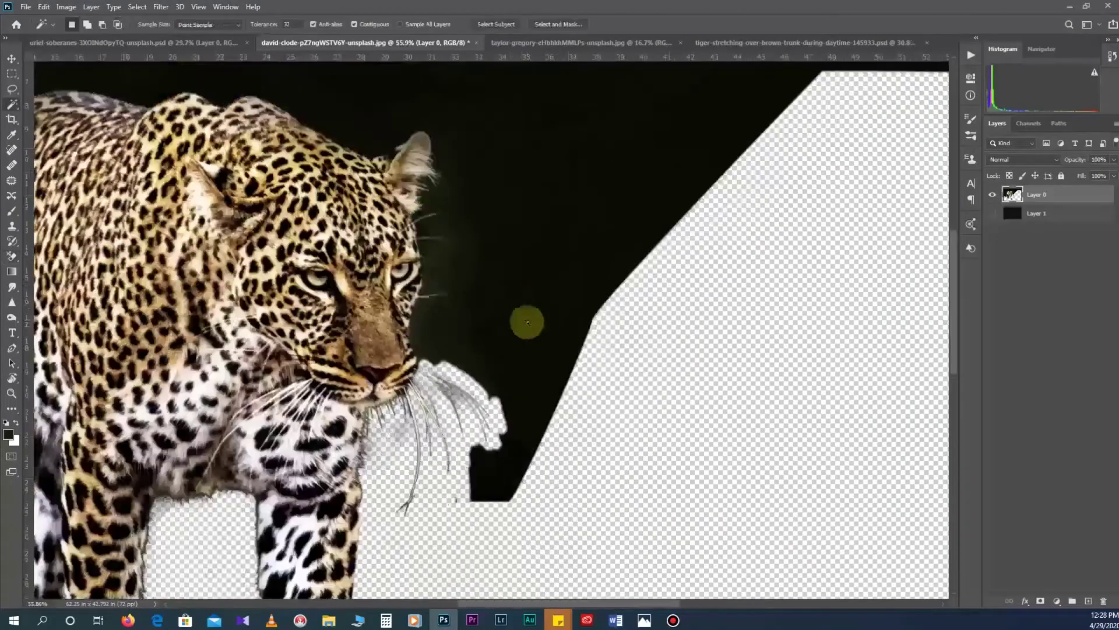
key("w")
scroll(460, 339, "up", 2)
key("l")
key("p")
scroll(445, 318, "up", 2)
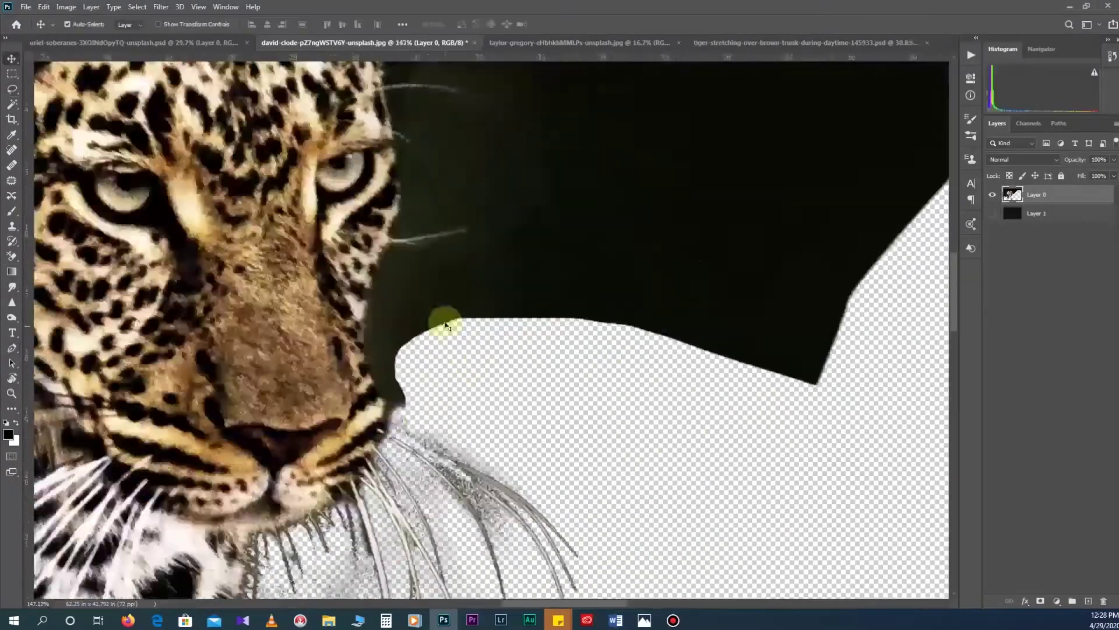
Step: Extend the path with an anchor along the leopard's upper whisker
scroll(365, 195, "up", 2)
scroll(376, 385, "up", 2)
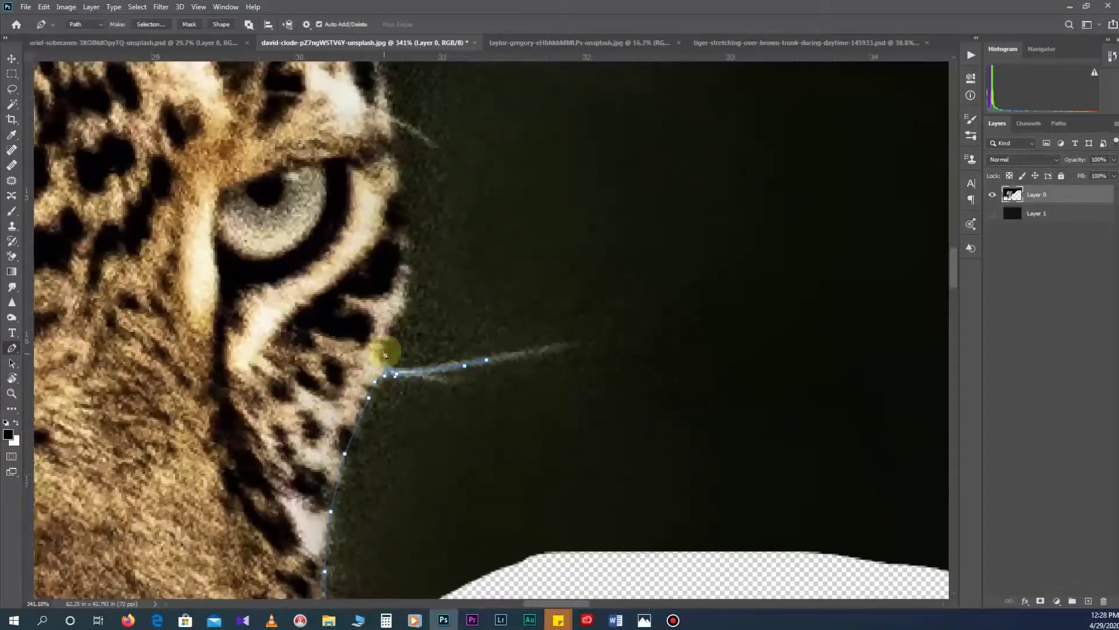
scroll(396, 332, "up", 4)
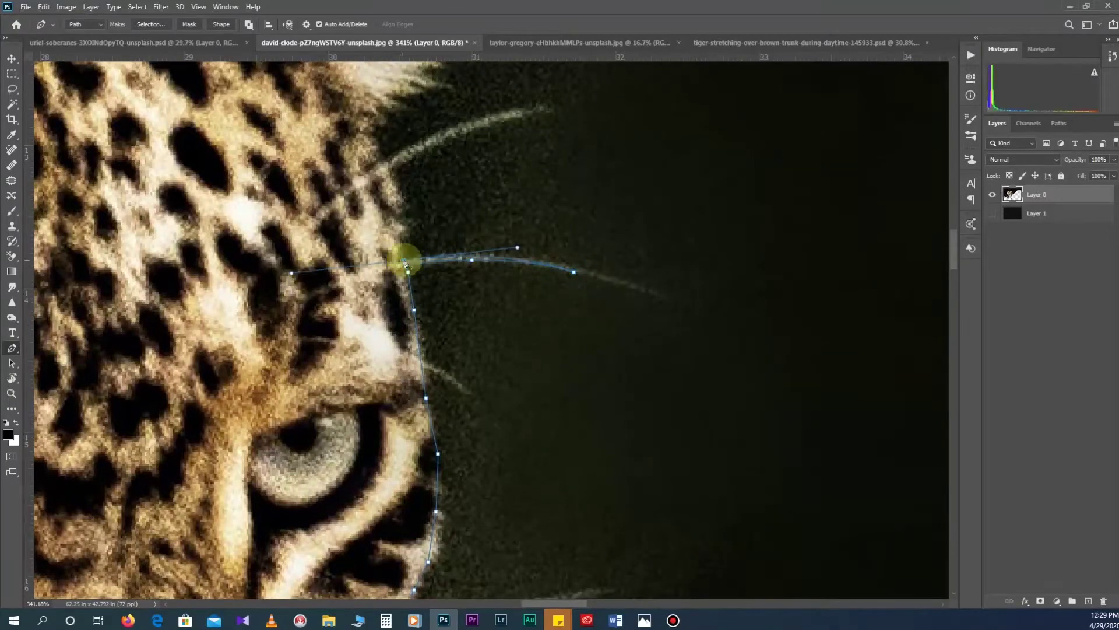
scroll(407, 264, "up", 3)
left_click(516, 210)
scroll(327, 291, "down", 5)
scroll(350, 258, "up", 5)
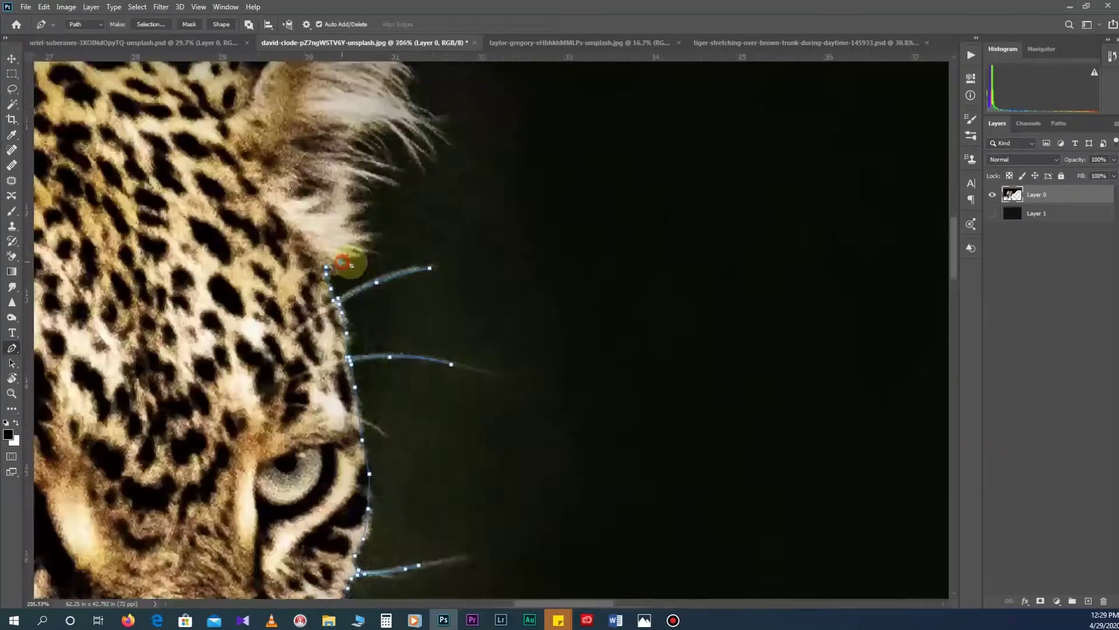
scroll(279, 190, "up", 3)
scroll(257, 237, "down", 2)
Step: Background-erase the dark patch at the leopard's ear tip
scroll(180, 165, "left", 3)
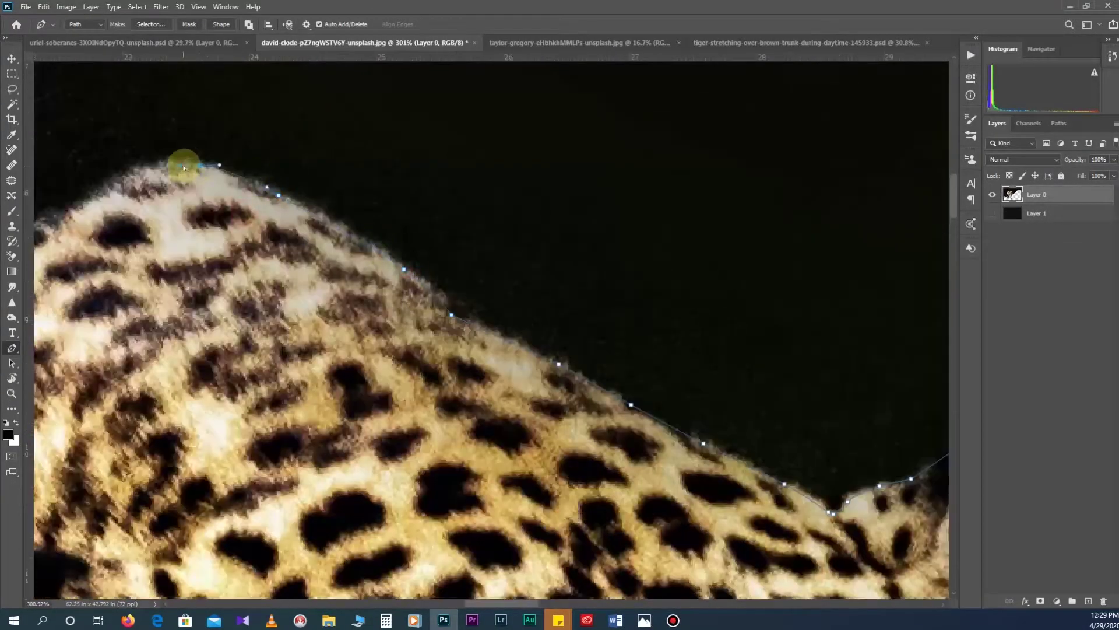
scroll(393, 230, "left", 3)
scroll(323, 260, "left", 3)
scroll(322, 258, "down", 5)
scroll(445, 195, "up", 4)
scroll(305, 250, "left", 3)
scroll(261, 287, "left", 3)
scroll(262, 287, "up", 1)
scroll(312, 288, "down", 3)
scroll(300, 338, "down", 3)
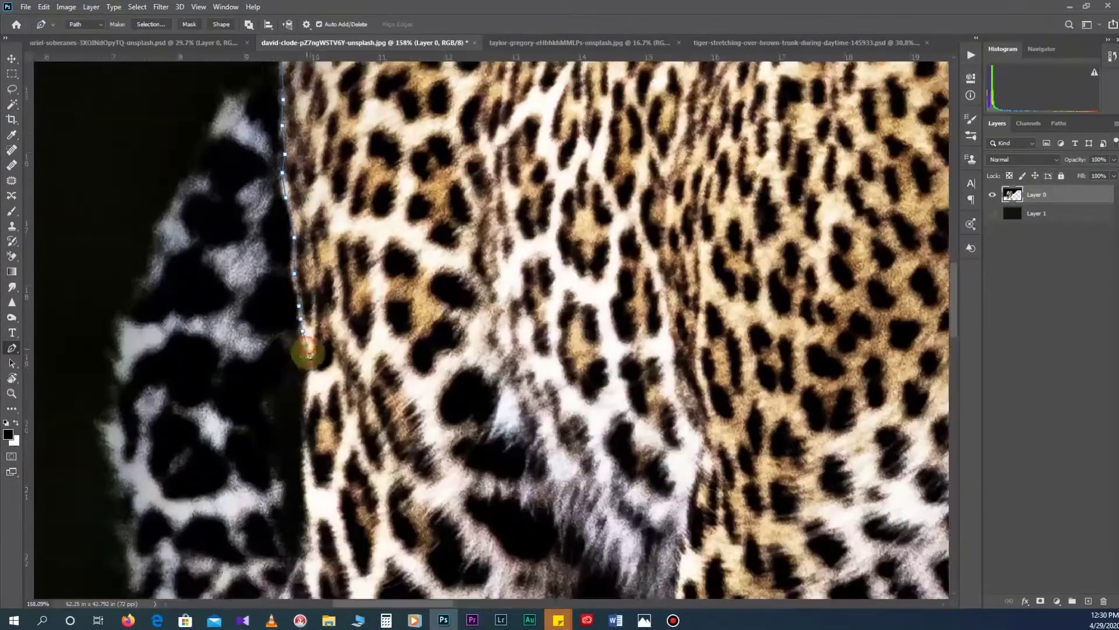
scroll(294, 429, "down", 2)
scroll(296, 187, "up", 1)
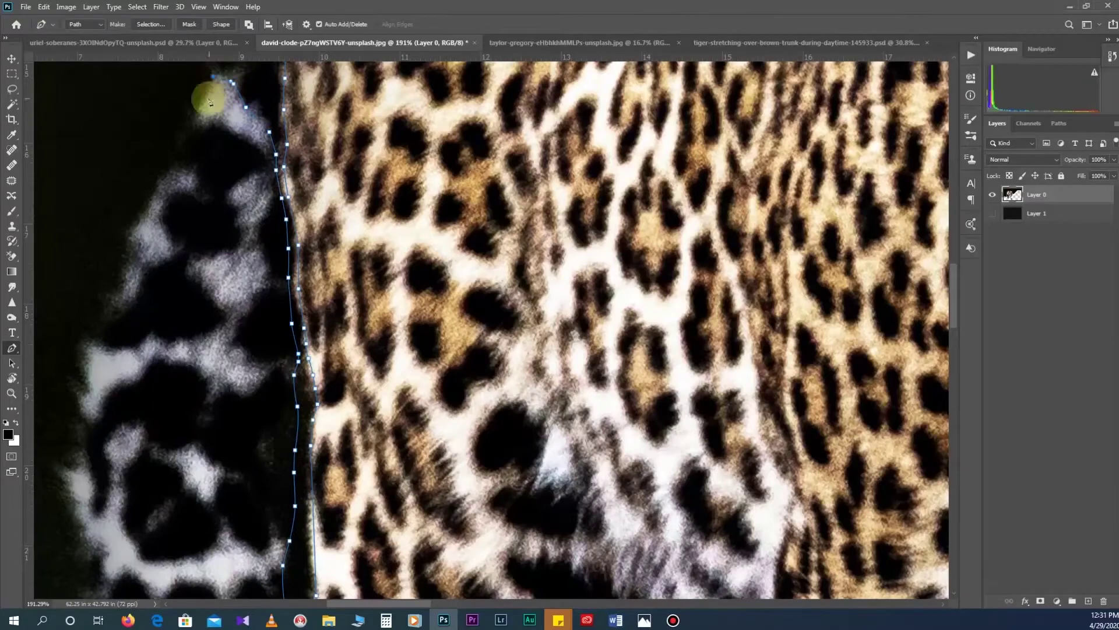
scroll(120, 253, "down", 3)
scroll(215, 318, "down", 3)
scroll(396, 440, "down", 3)
scroll(430, 394, "down", 3)
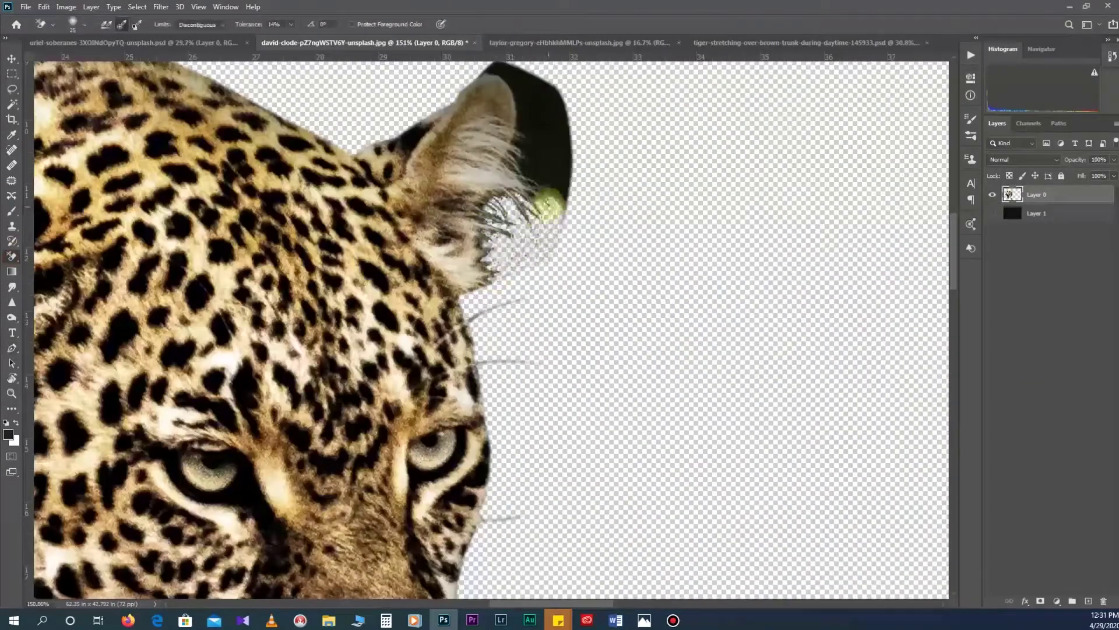
left_click_drag(548, 204, 530, 105)
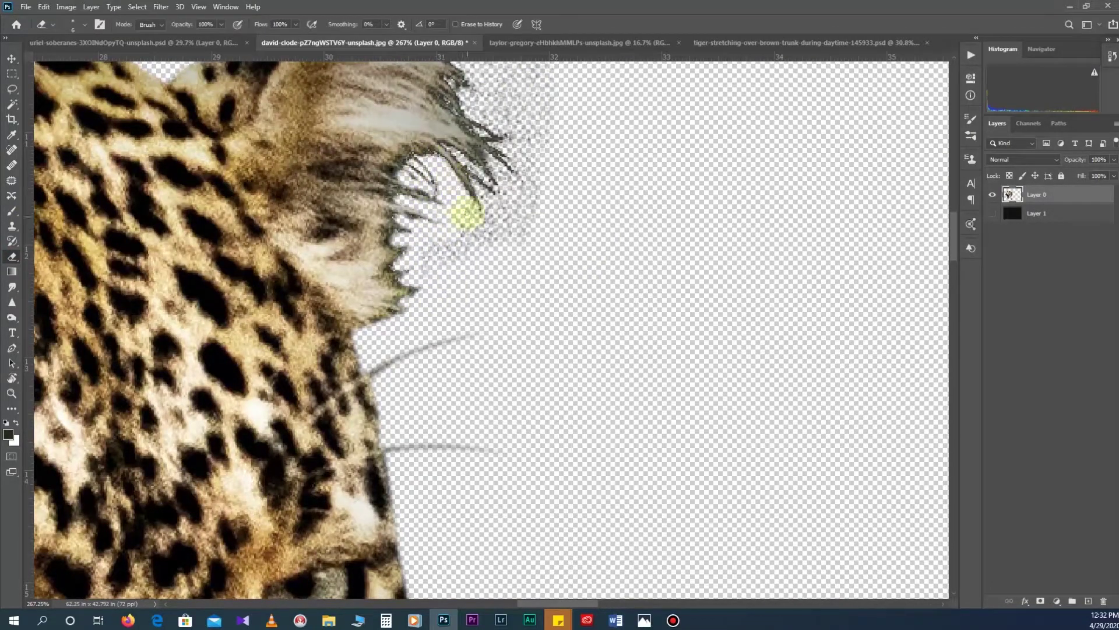
Step: Erase the faint grey dots beside the leopard's ear
scroll(460, 151, "up", 2)
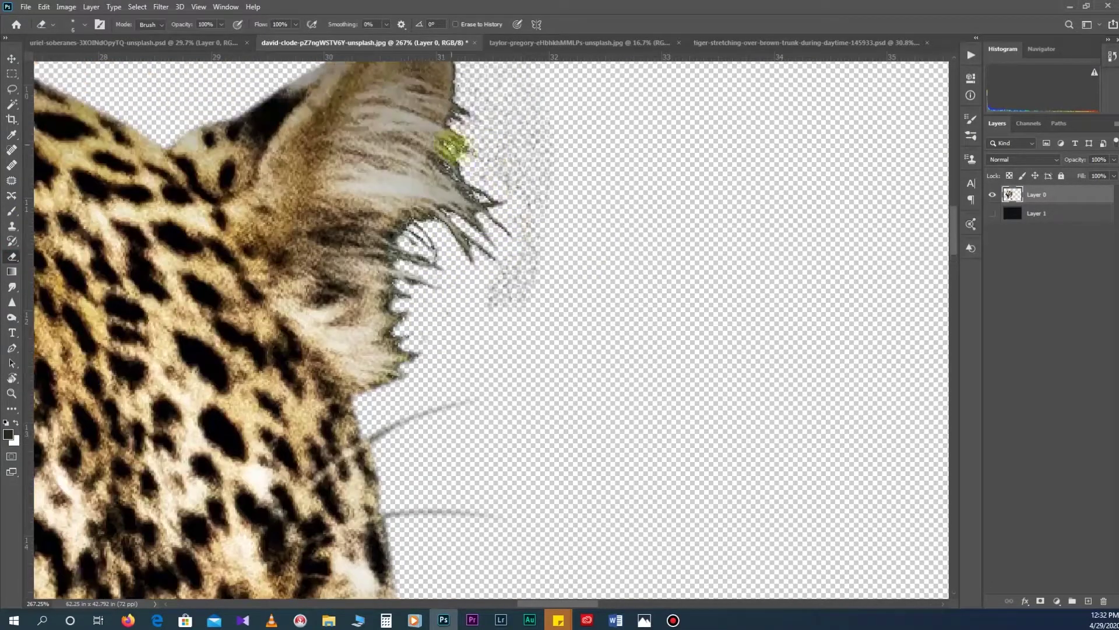
scroll(458, 92, "up", 4)
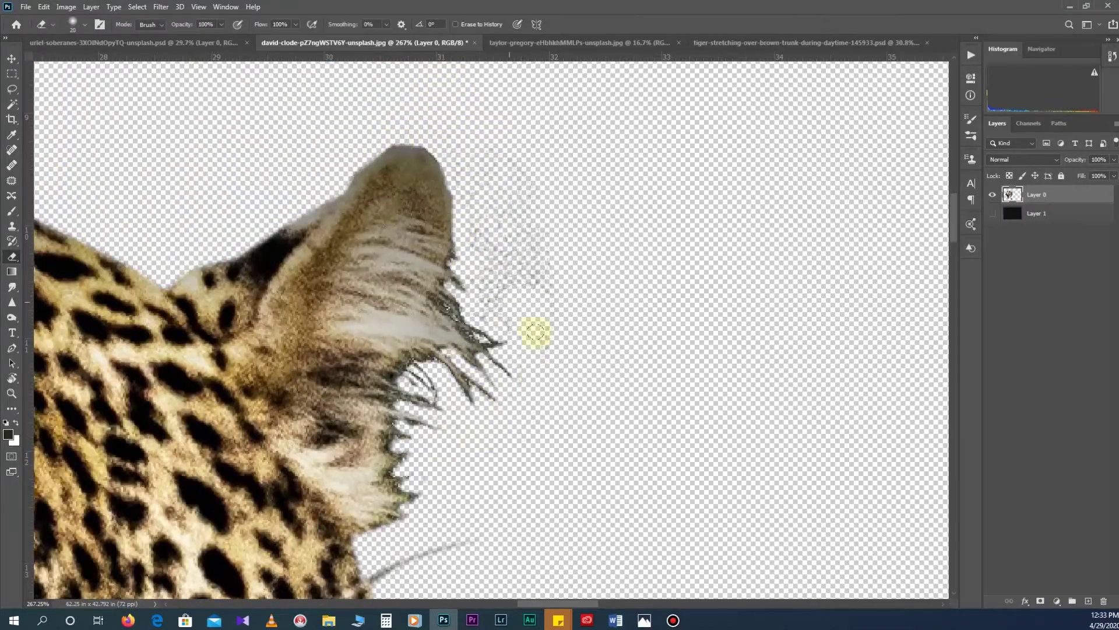
left_click_drag(527, 298, 505, 225)
scroll(505, 225, "down", 5, "alt")
scroll(445, 292, "up", 5, "alt")
scroll(445, 292, "down", 2)
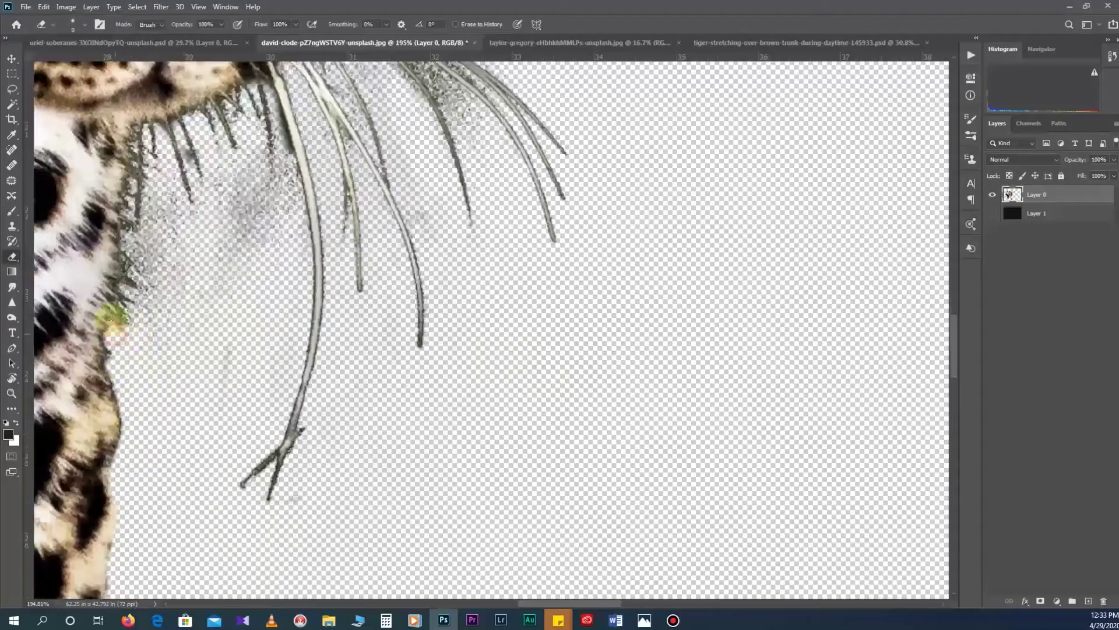
scroll(130, 228, "up", 3, "alt")
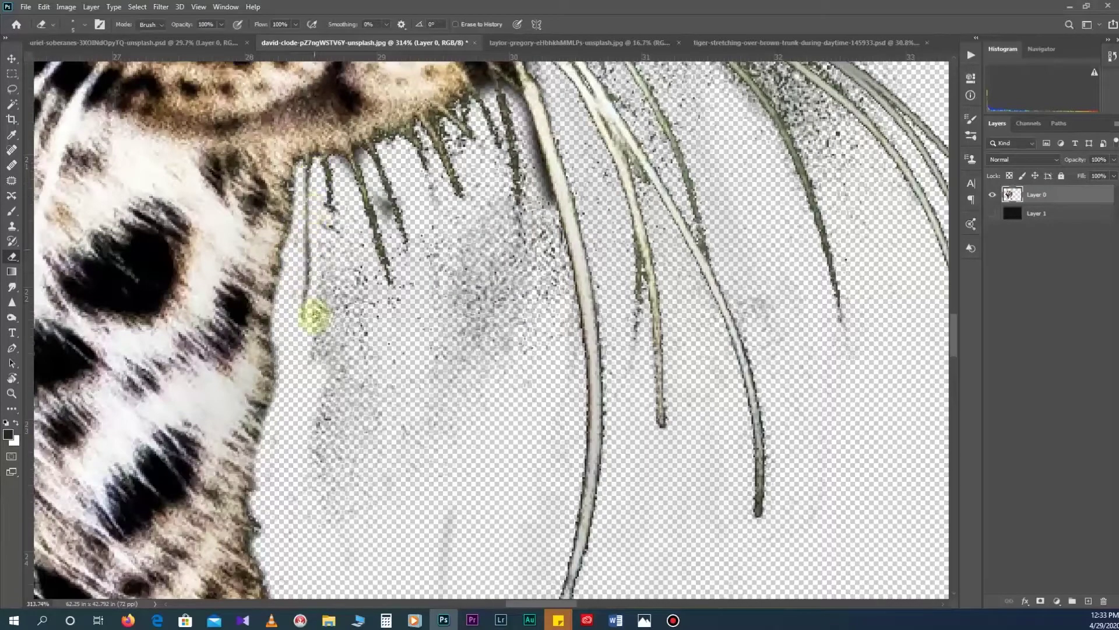
Step: Erase the grey speckles left of and around the leopard's whiskers
left_click_drag(340, 268, 298, 199)
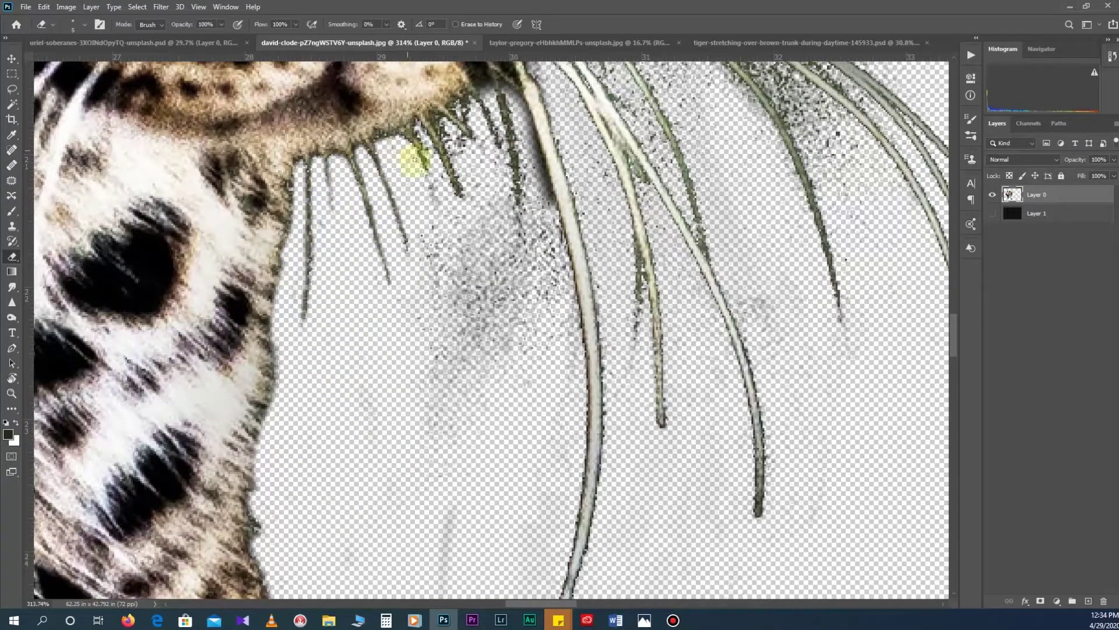
left_click_drag(415, 159, 499, 307)
scroll(499, 307, "up", 3)
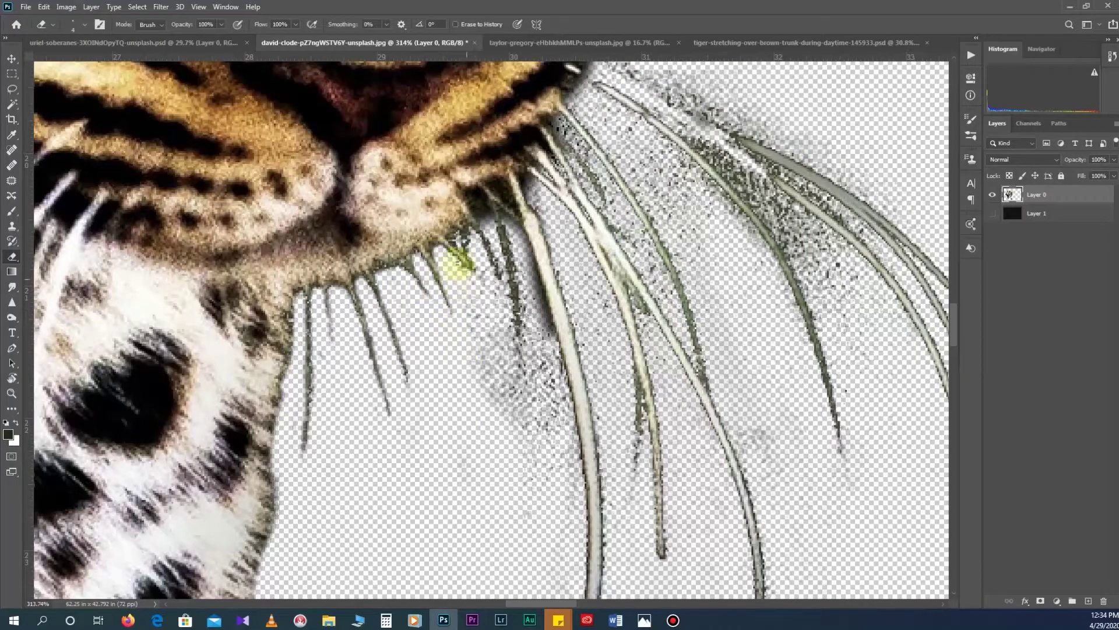
scroll(485, 252, "down", 10)
scroll(495, 342, "up", 10)
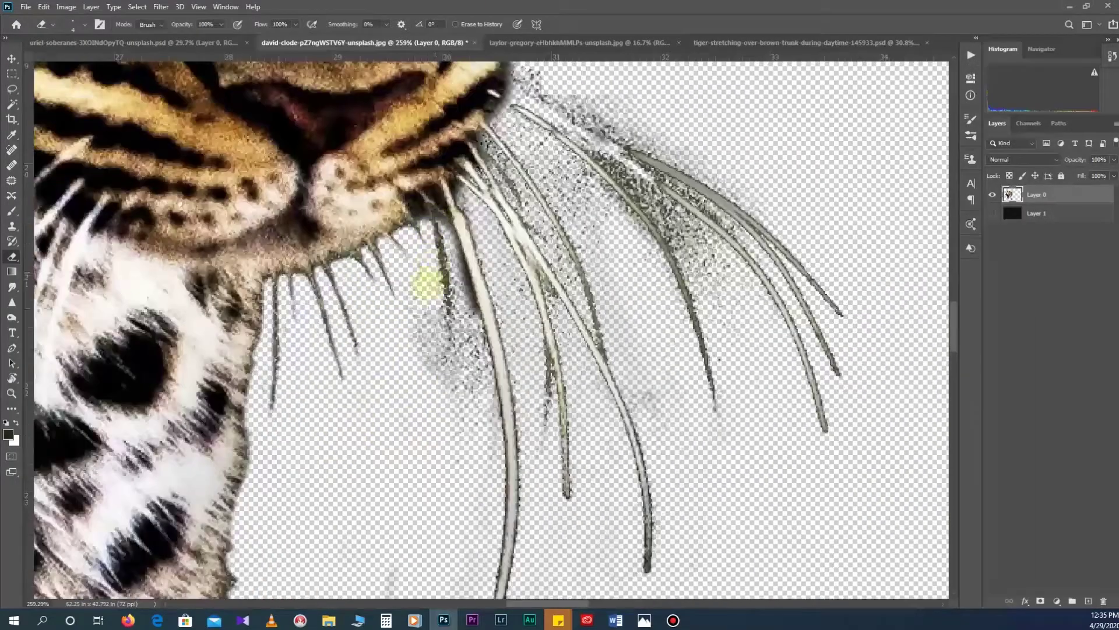
scroll(471, 313, "down", 2)
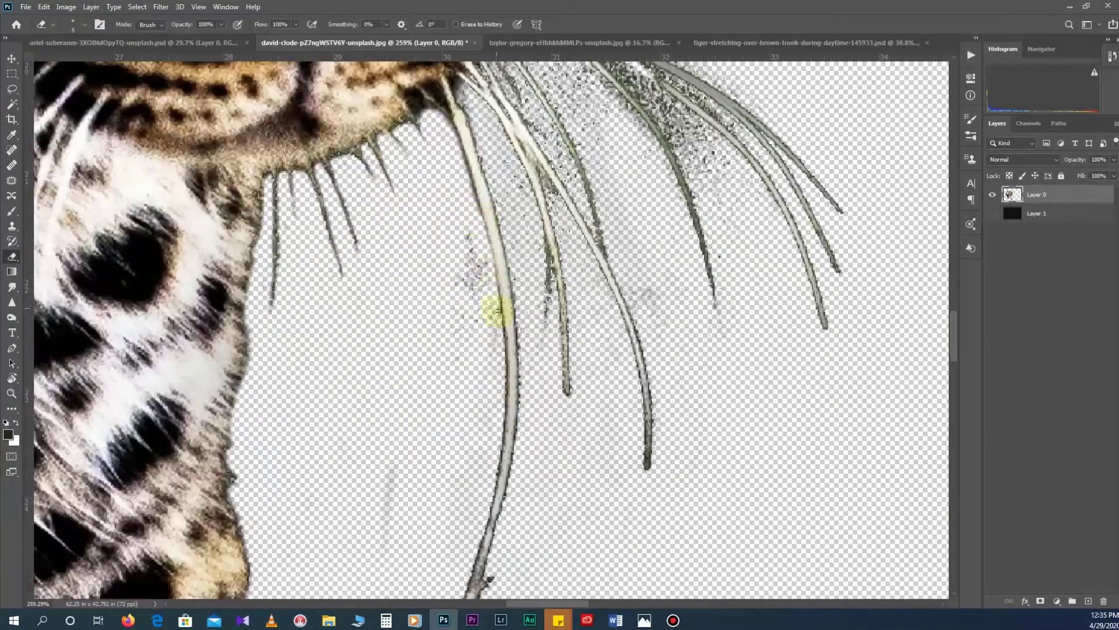
scroll(445, 275, "down", 5)
scroll(411, 275, "up", 4)
scroll(425, 399, "up", 3)
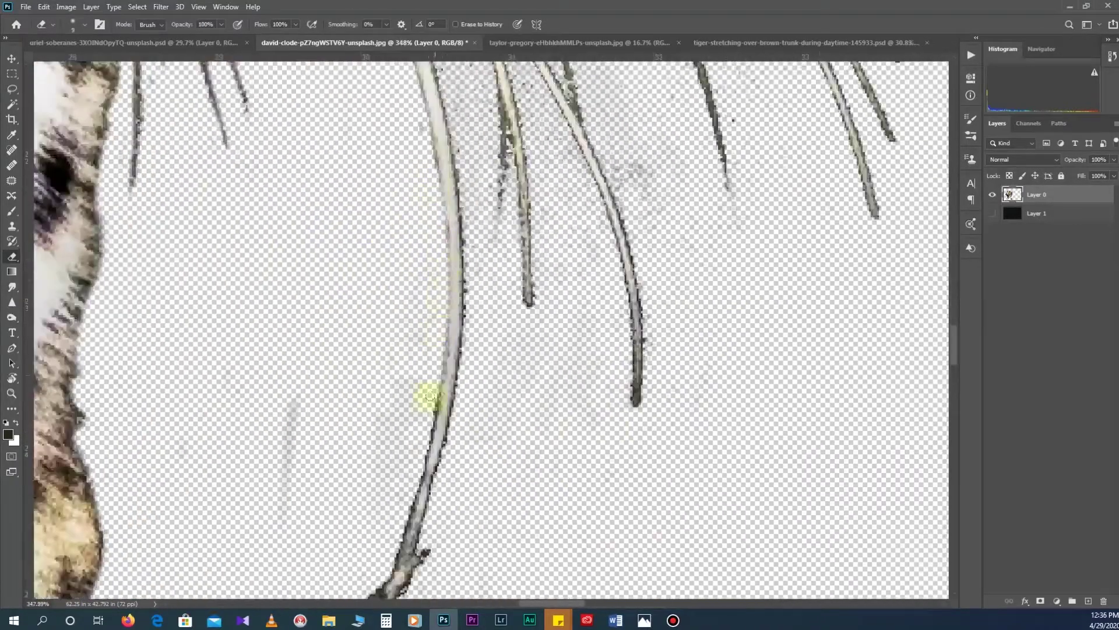
Step: Show the black Layer 1 beneath the leopard again
scroll(282, 444, "right", 4)
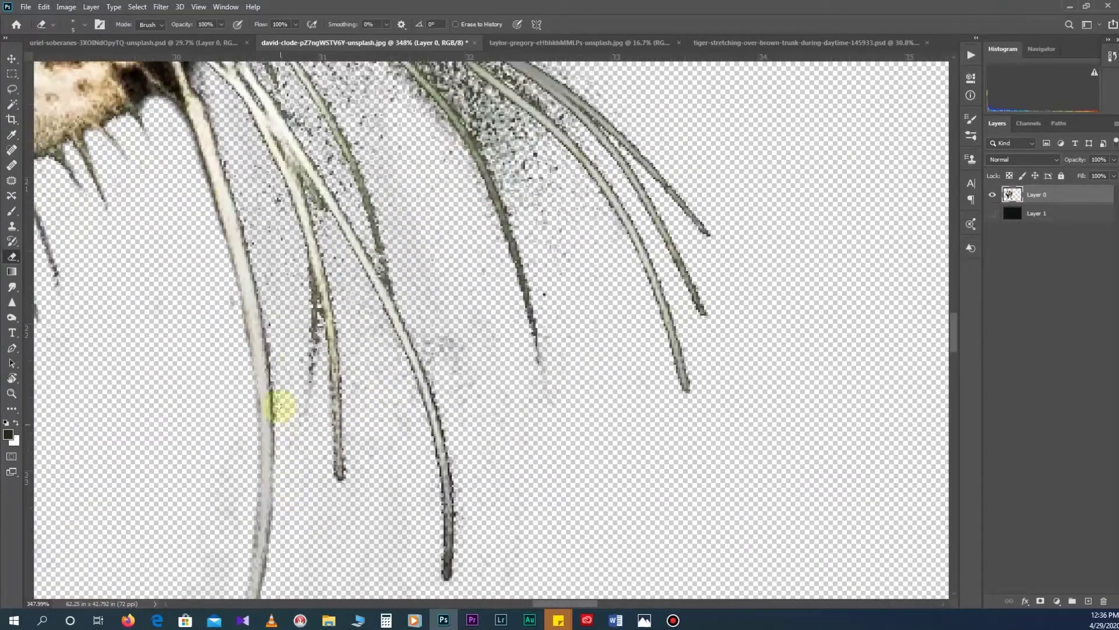
scroll(290, 452, "up", 1)
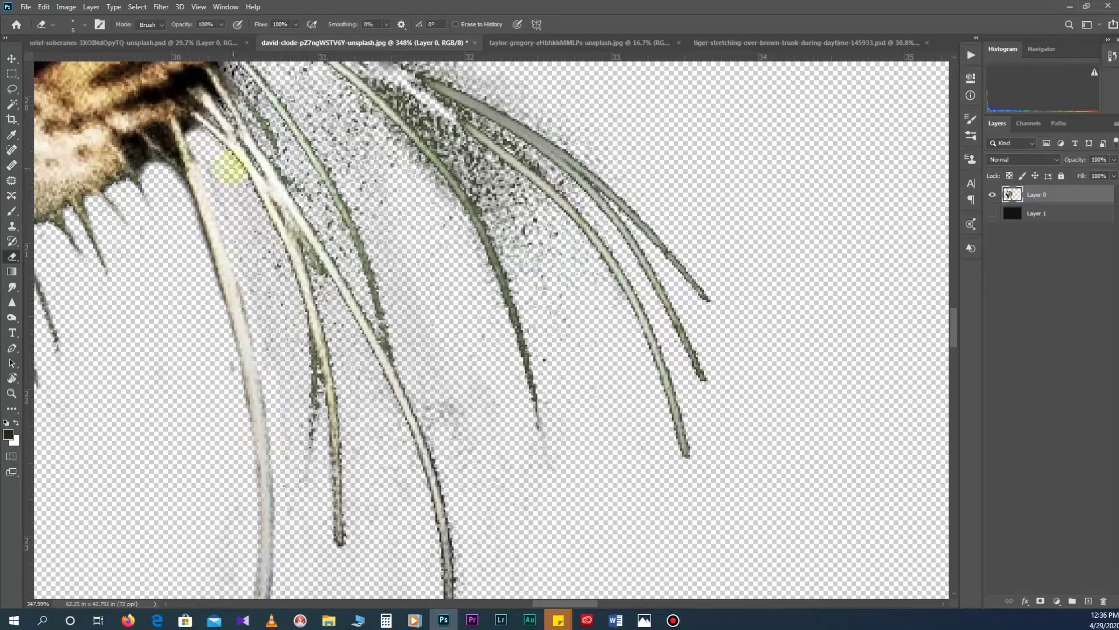
scroll(302, 323, "down", 1)
scroll(326, 379, "down", 1)
scroll(343, 382, "up", 1)
scroll(324, 251, "up", 1)
scroll(300, 261, "up", 1)
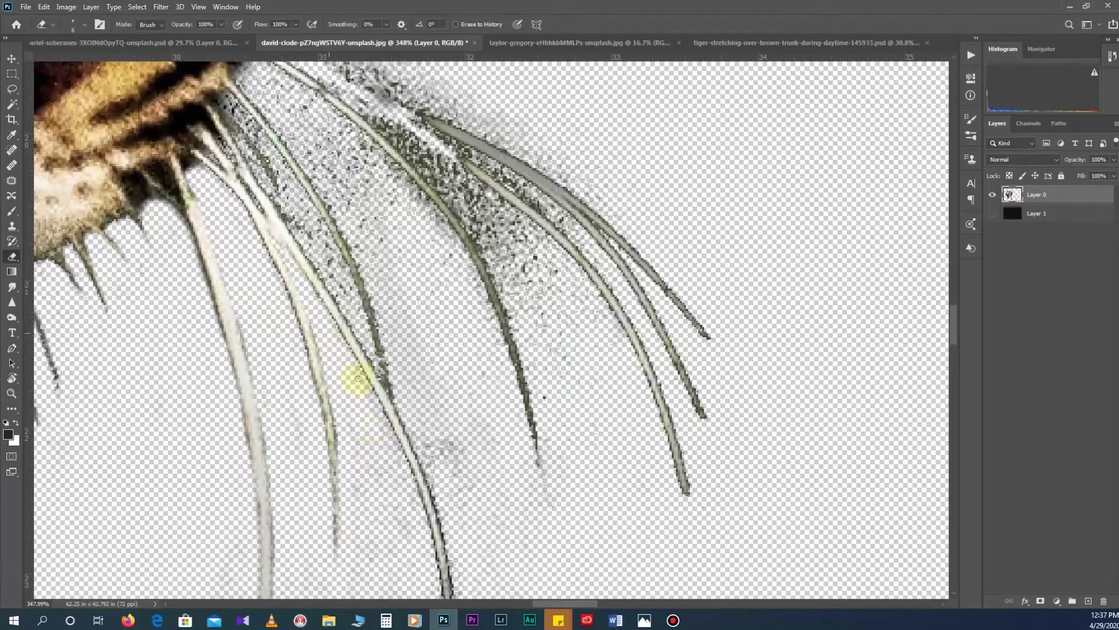
left_click(993, 213)
scroll(225, 122, "up", 1)
Step: Erase the leftover green speckles between the leopard's whiskers
scroll(344, 292, "down", 1)
scroll(344, 242, "up", 1)
scroll(181, 175, "up", 1)
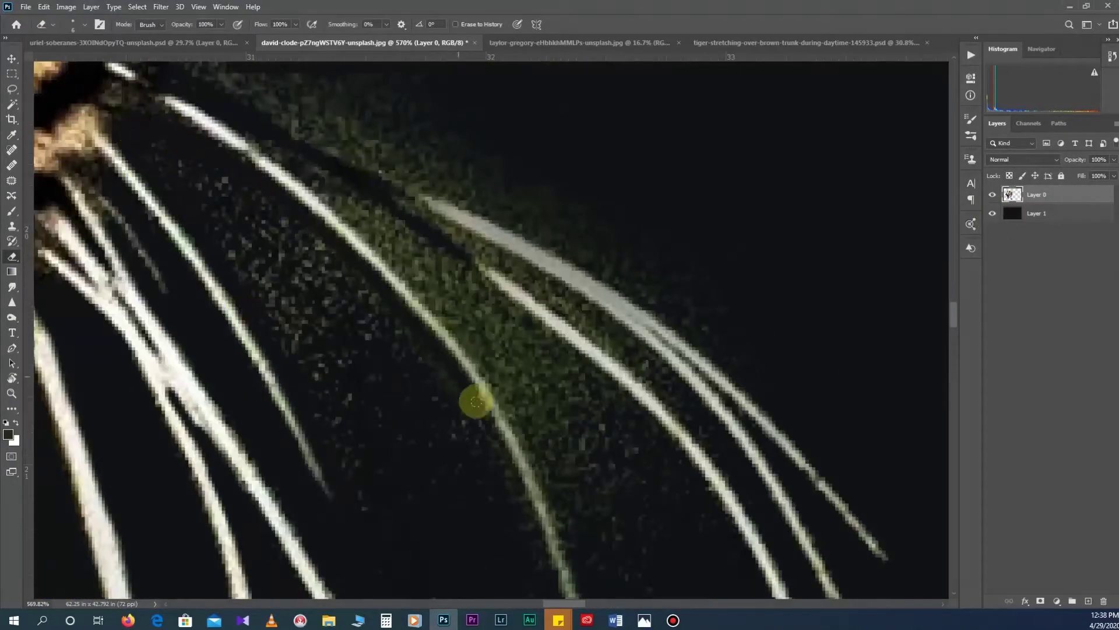
scroll(483, 349, "down", 1)
scroll(219, 312, "down", 1)
scroll(274, 230, "down", 2)
scroll(215, 182, "up", 2)
scroll(112, 227, "up", 1)
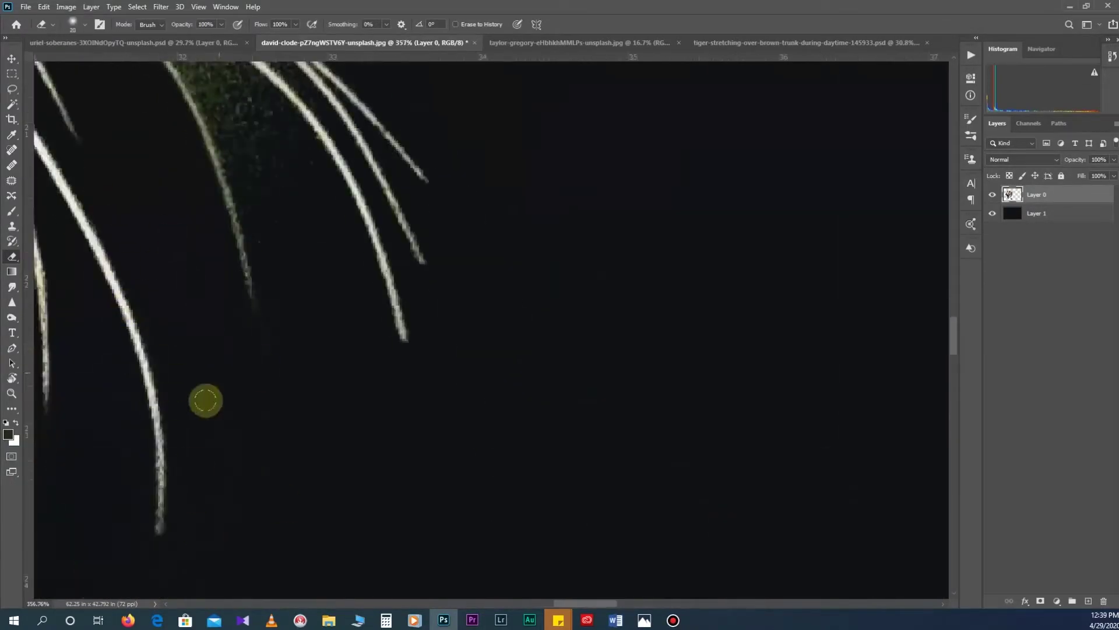
scroll(252, 425, "up", 1)
scroll(415, 452, "up", 1)
scroll(167, 202, "up", 1)
mouse_move(166, 202)
left_mouse_down()
mouse_move(365, 285)
mouse_move(407, 362)
left_mouse_up()
scroll(407, 362, "down", 1)
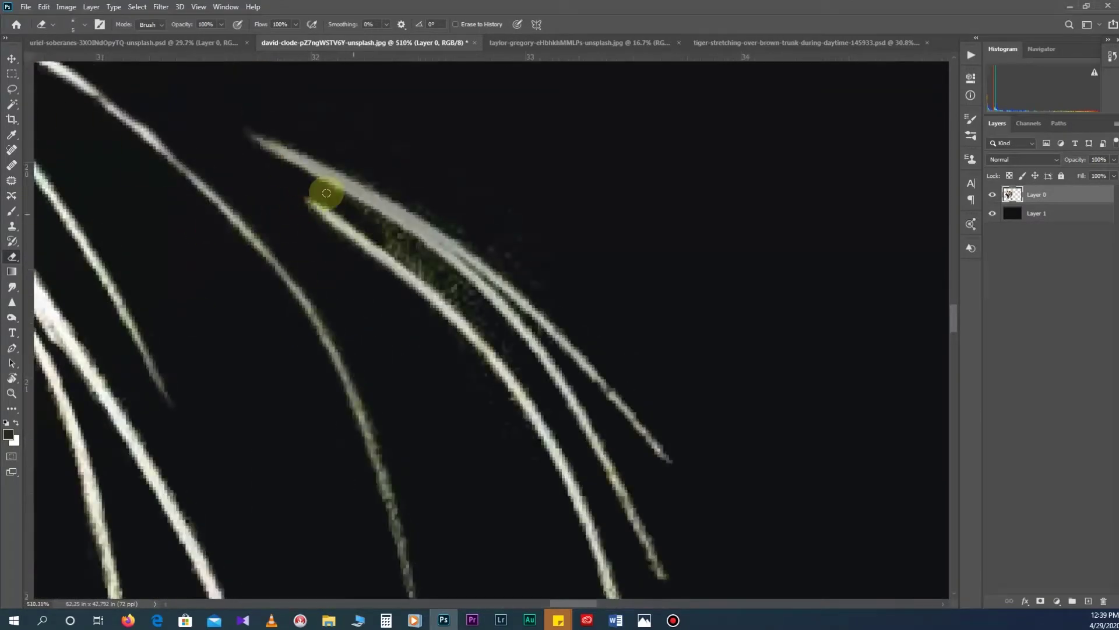
left_click_drag(327, 193, 409, 251)
scroll(504, 291, "down", 1)
scroll(517, 267, "down", 1)
scroll(505, 280, "down", 1)
scroll(460, 457, "down", 1)
scroll(460, 457, "down", 2)
Step: Lasso the whiskers on the right of the face and copy them to Layer 2
key("l")
left_click_drag(421, 219, 403, 253)
key("ctrl+j")
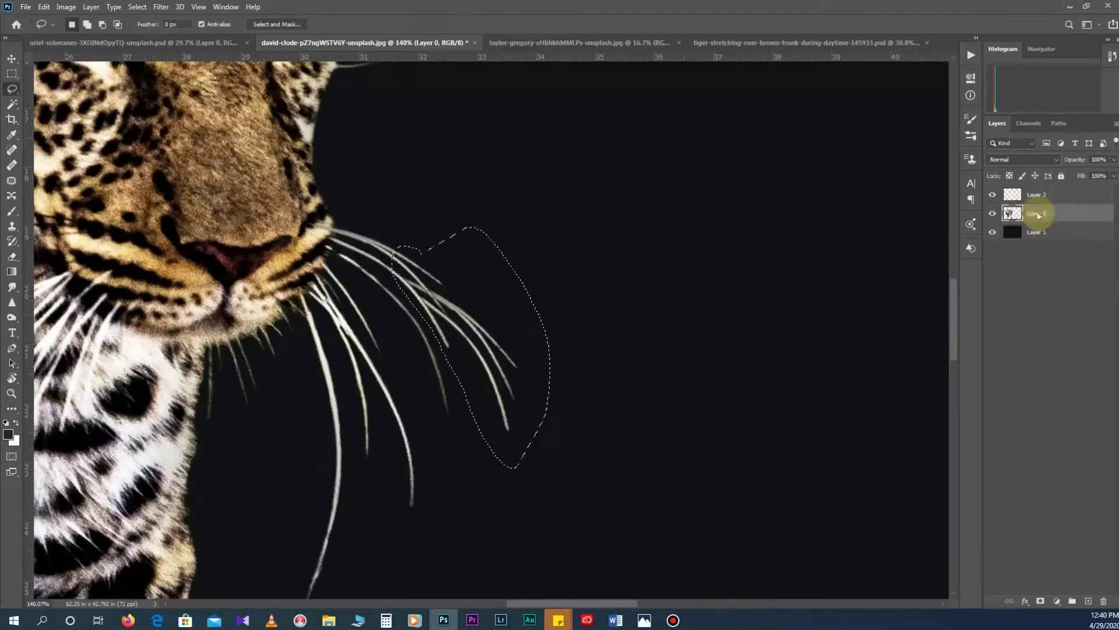
key("v")
key("ctrl+0")
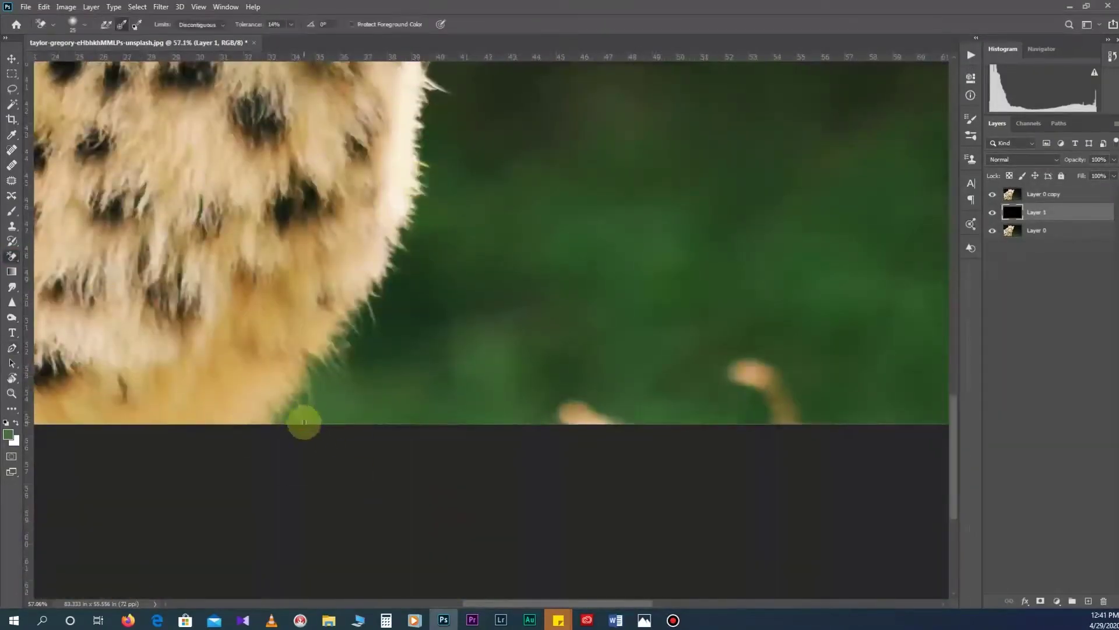
Step: Erase the dark background along the cheetah's fur and lasso around its head and body
left_click_drag(299, 437, 334, 395)
scroll(411, 234, "up", 2)
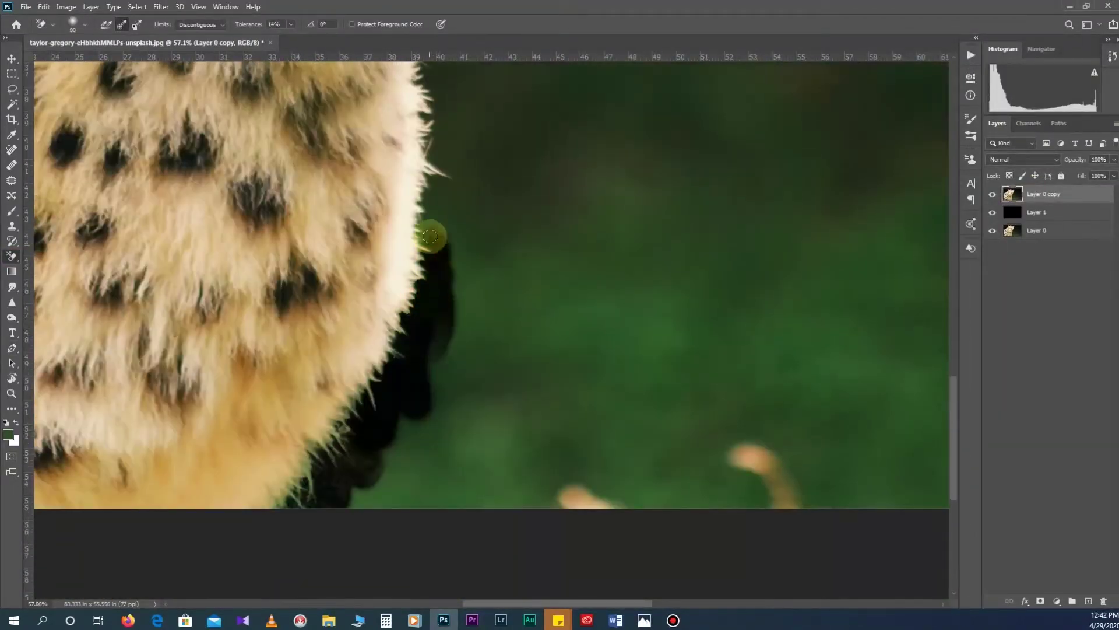
scroll(430, 233, "up", 3)
scroll(375, 268, "up", 3)
scroll(438, 215, "up", 2)
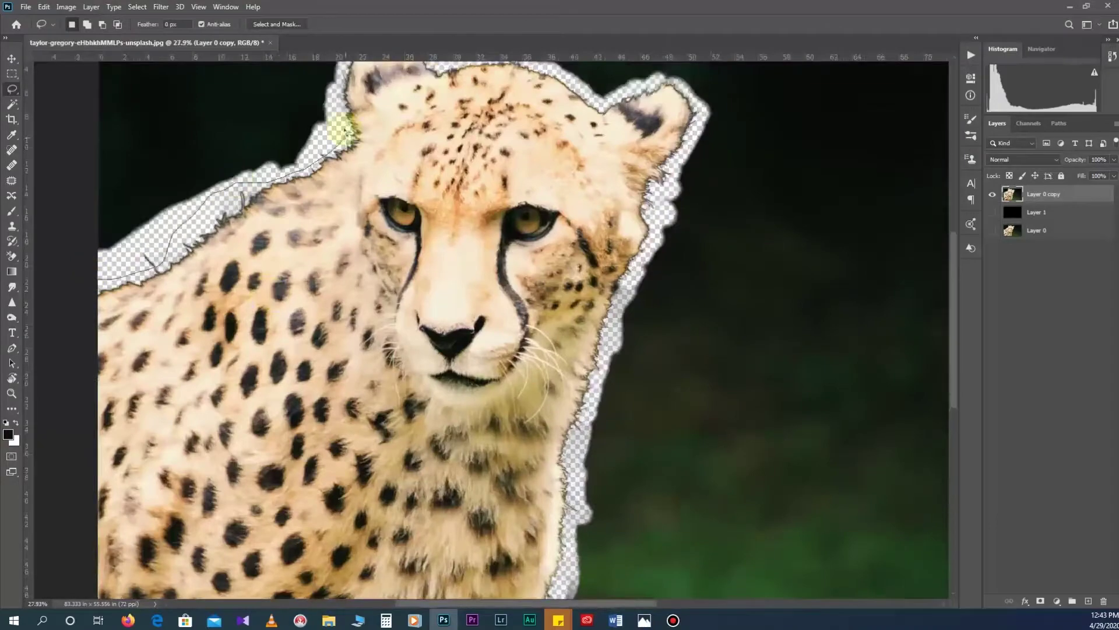
left_click_drag(348, 129, 411, 220)
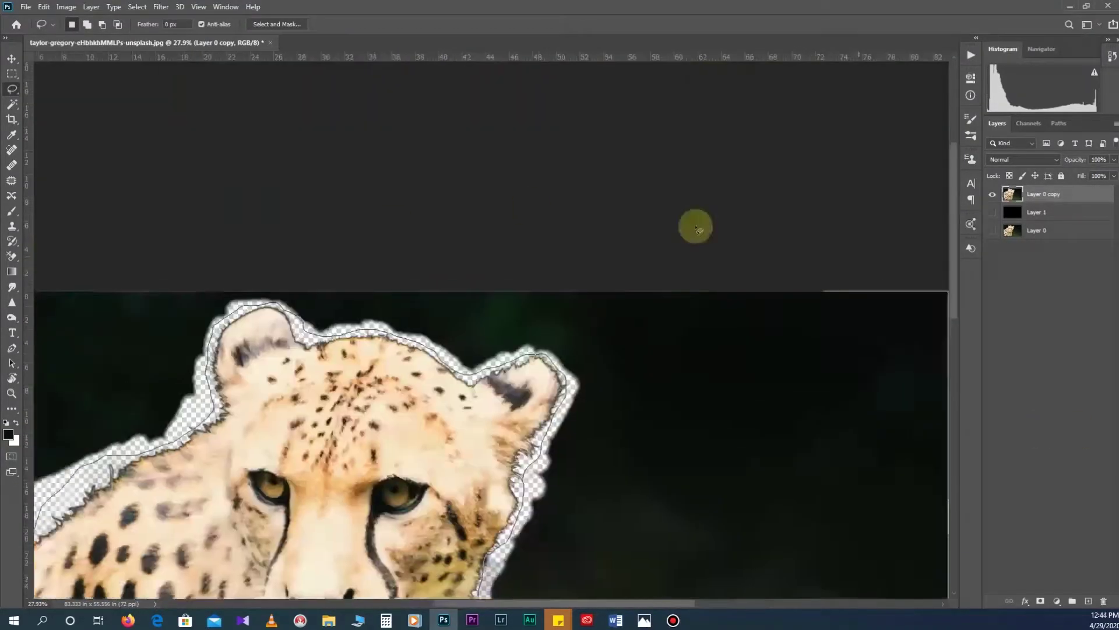
left_click_drag(629, 410, 432, 280)
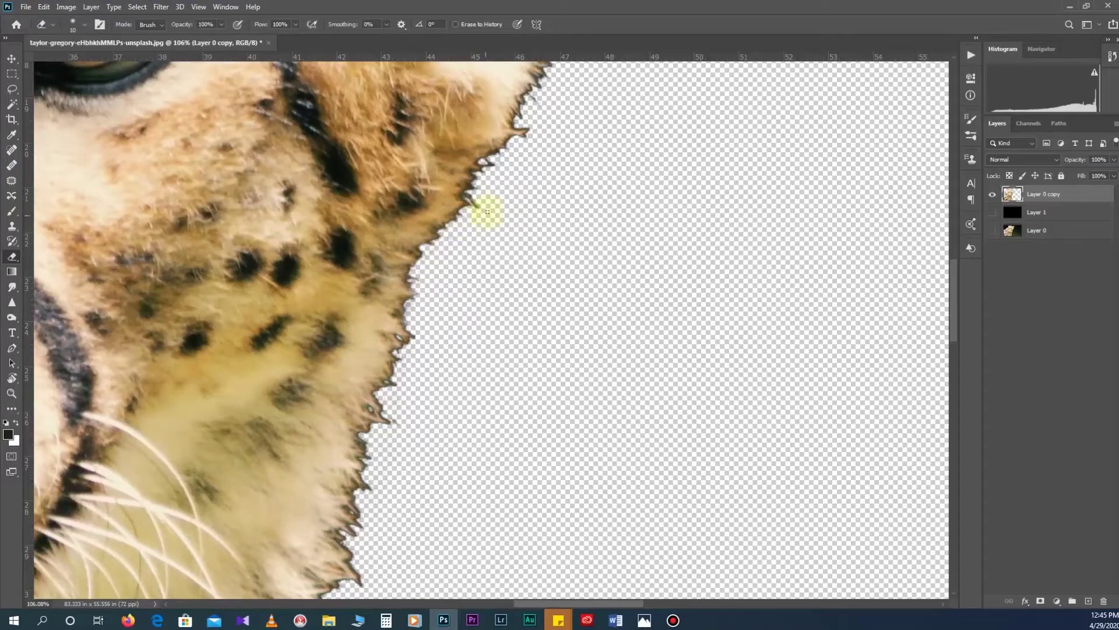
Step: Clean the cheetah's cut-out edges with a larger eraser, then open the dancer photo
scroll(487, 212, "down", 2)
key("bracketright")
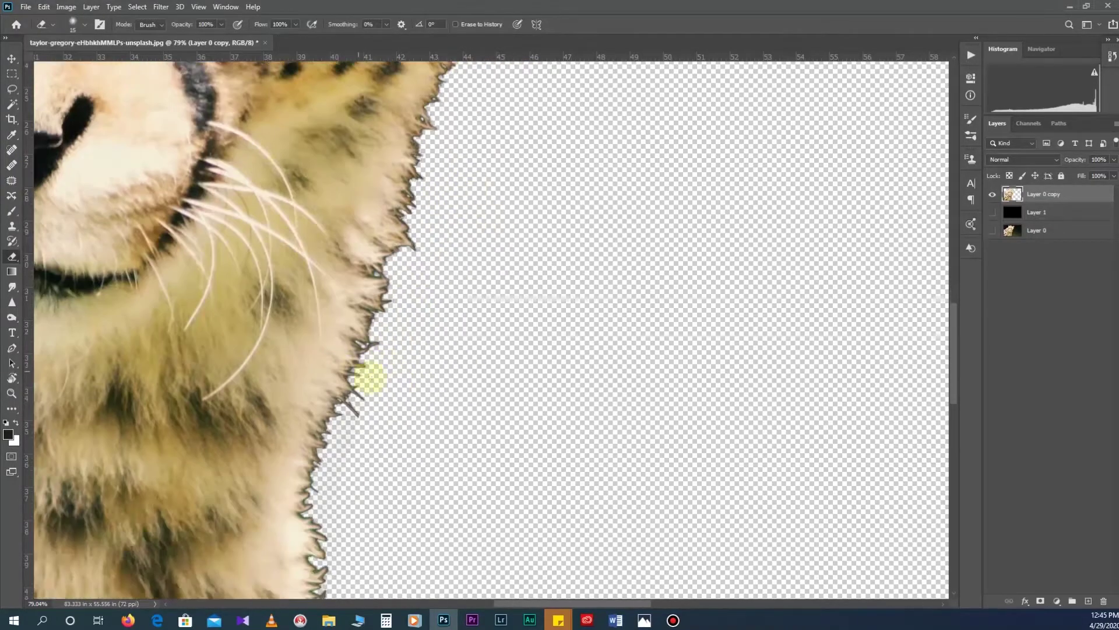
scroll(370, 378, "down", 2)
scroll(342, 332, "down", 2)
scroll(338, 367, "down", 2)
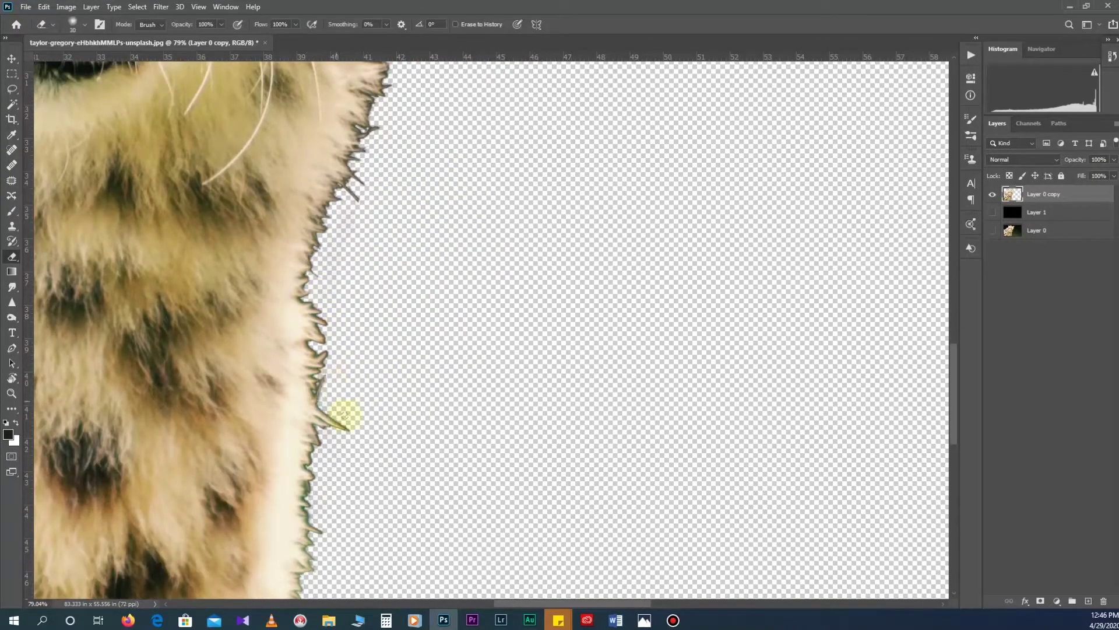
scroll(338, 396, "down", 2)
scroll(337, 292, "down", 2)
scroll(292, 390, "down", 1)
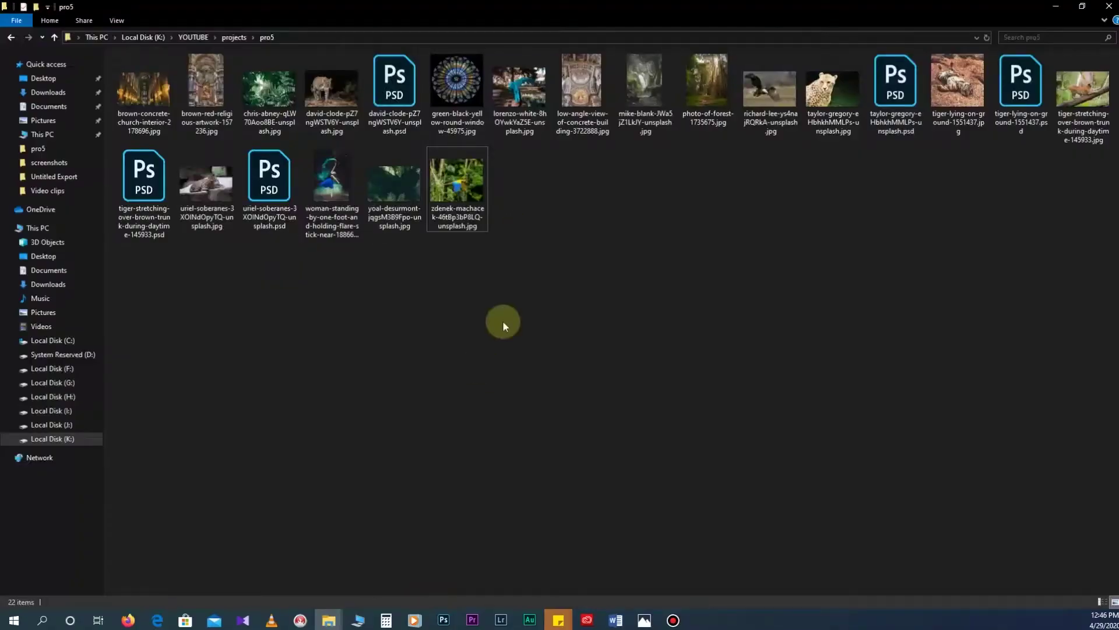
double_click(321, 186)
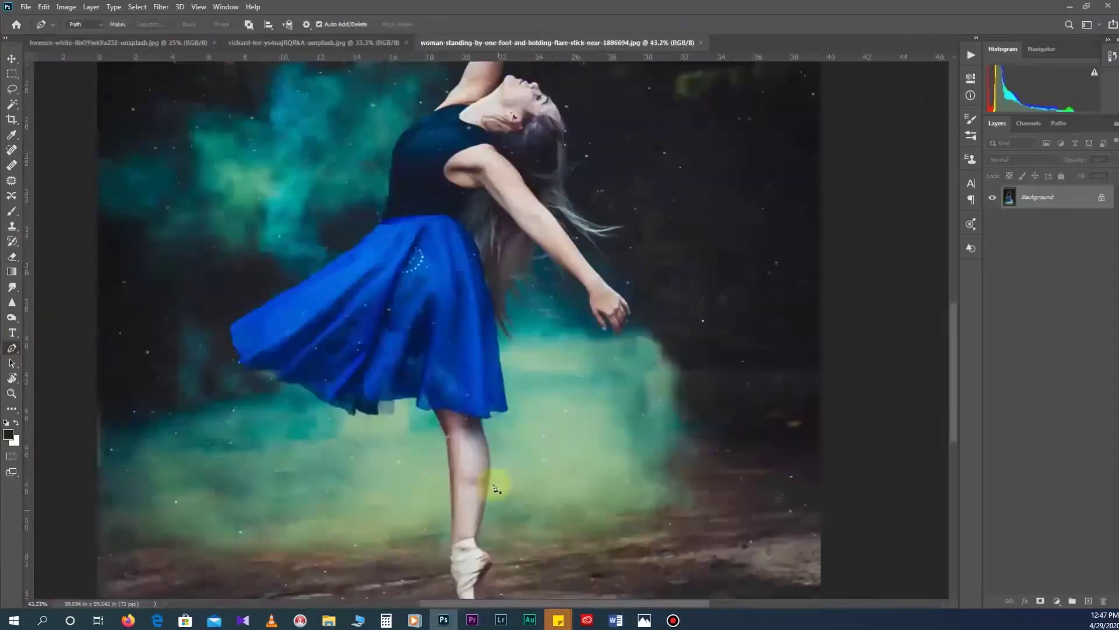
Step: Magnetic-lasso the dancer from her skirt hem around arm, face, hair, hand and legs
scroll(495, 483, "up", 5)
key("l")
left_click(300, 492)
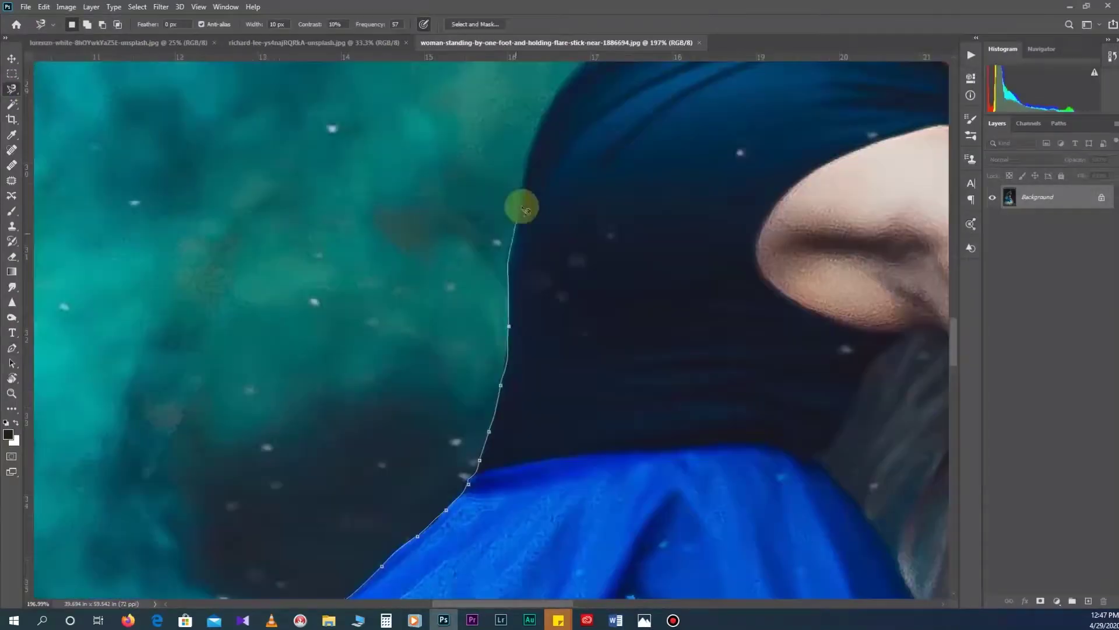
scroll(397, 350, "up", 10)
scroll(393, 368, "right", 7)
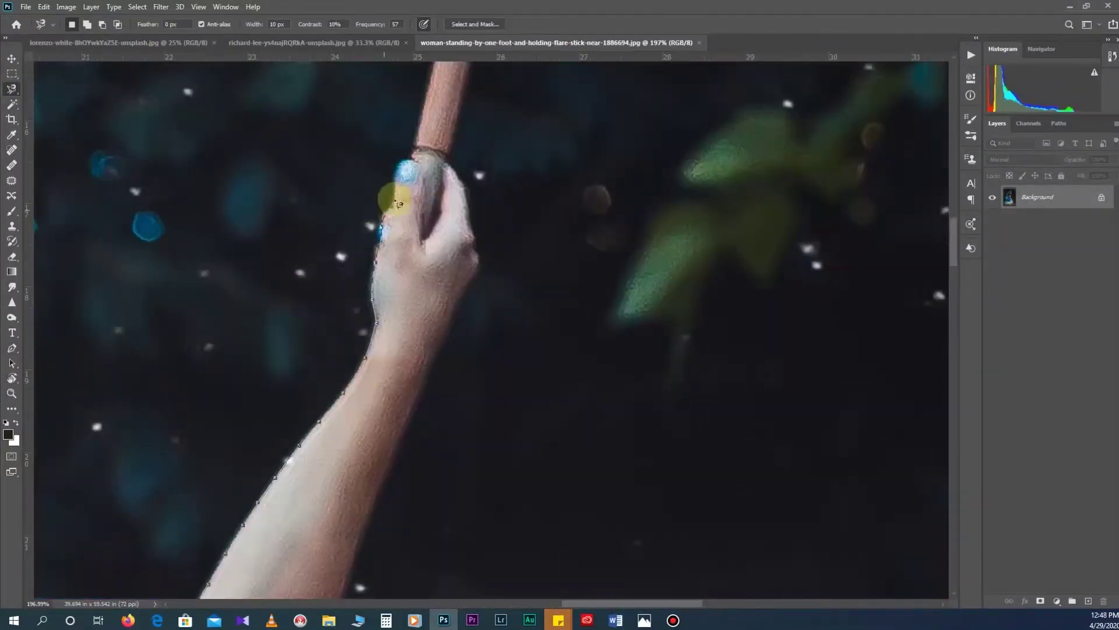
scroll(408, 362, "down", 5)
scroll(408, 362, "left", 2)
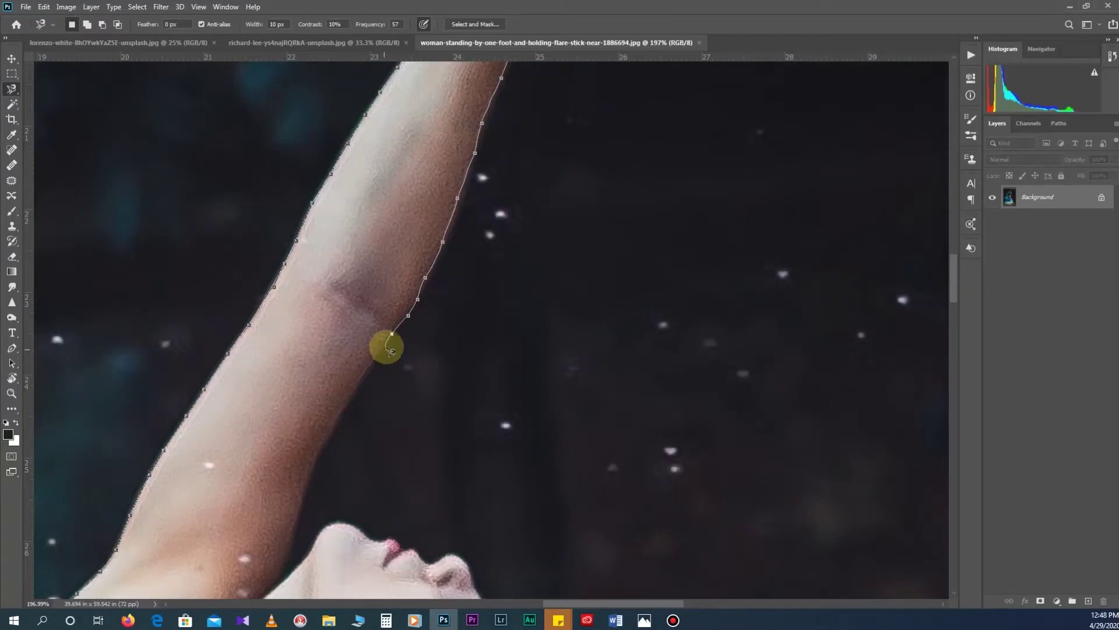
scroll(322, 461, "down", 5)
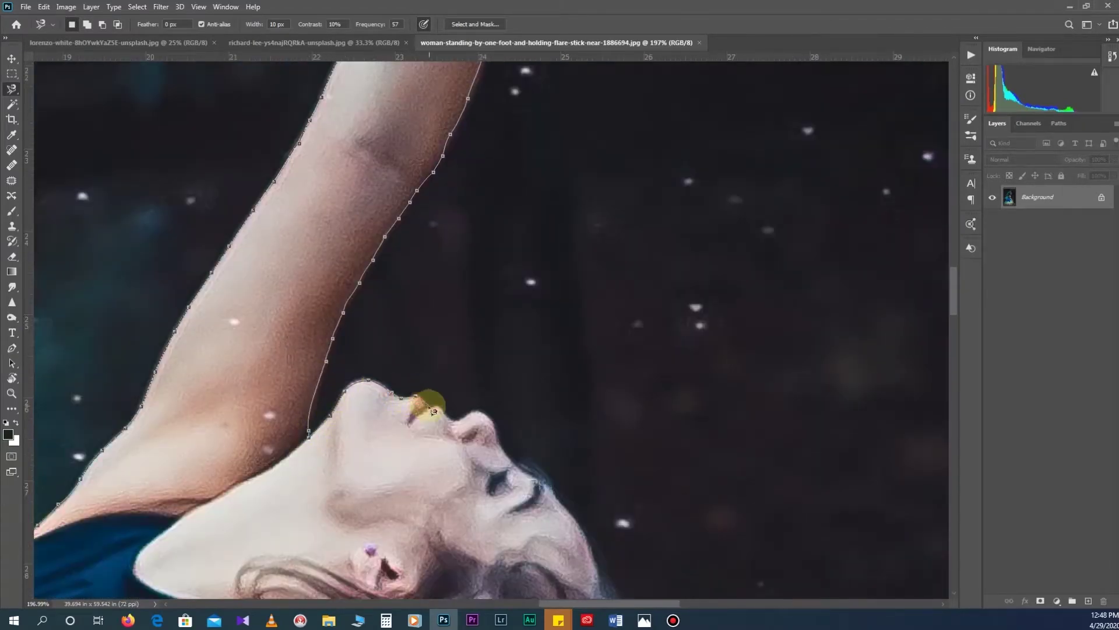
scroll(532, 429, "down", 2)
scroll(482, 391, "down", 5)
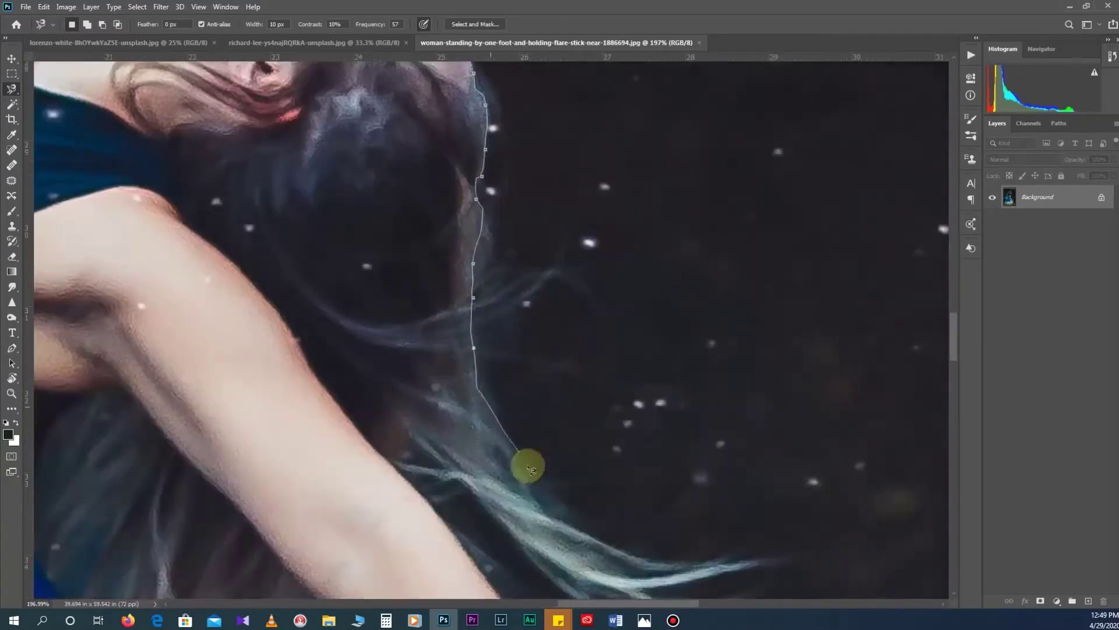
scroll(309, 259, "right", 5)
scroll(513, 431, "down", 5)
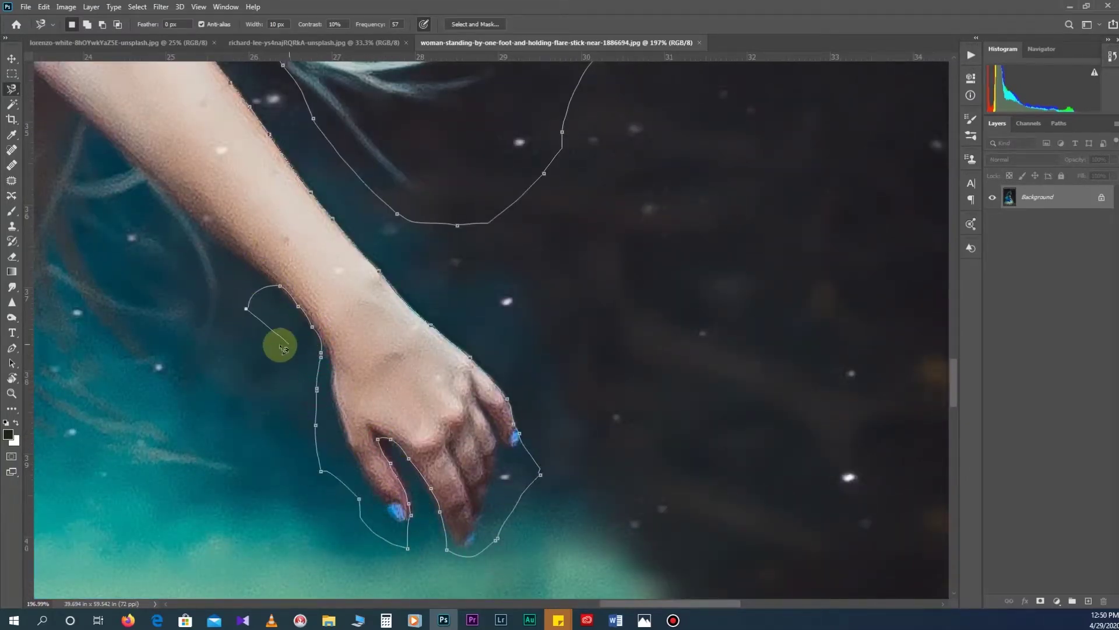
scroll(216, 431, "left", 3)
scroll(174, 418, "down", 5)
scroll(86, 452, "left", 3)
scroll(233, 432, "down", 3)
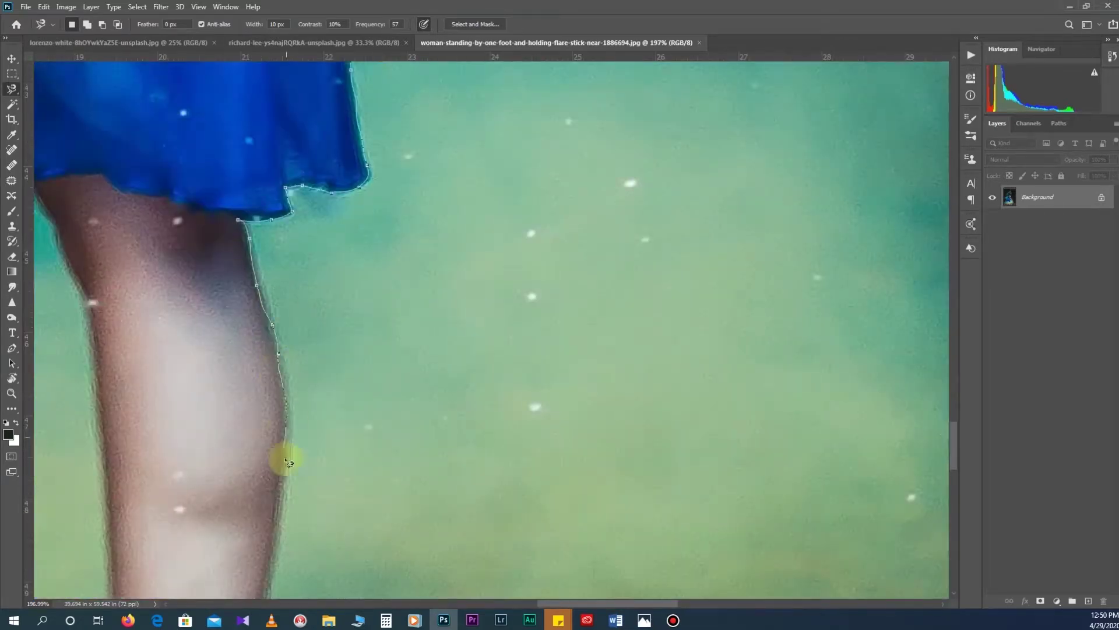
scroll(367, 225, "down", 3)
scroll(509, 485, "down", 5)
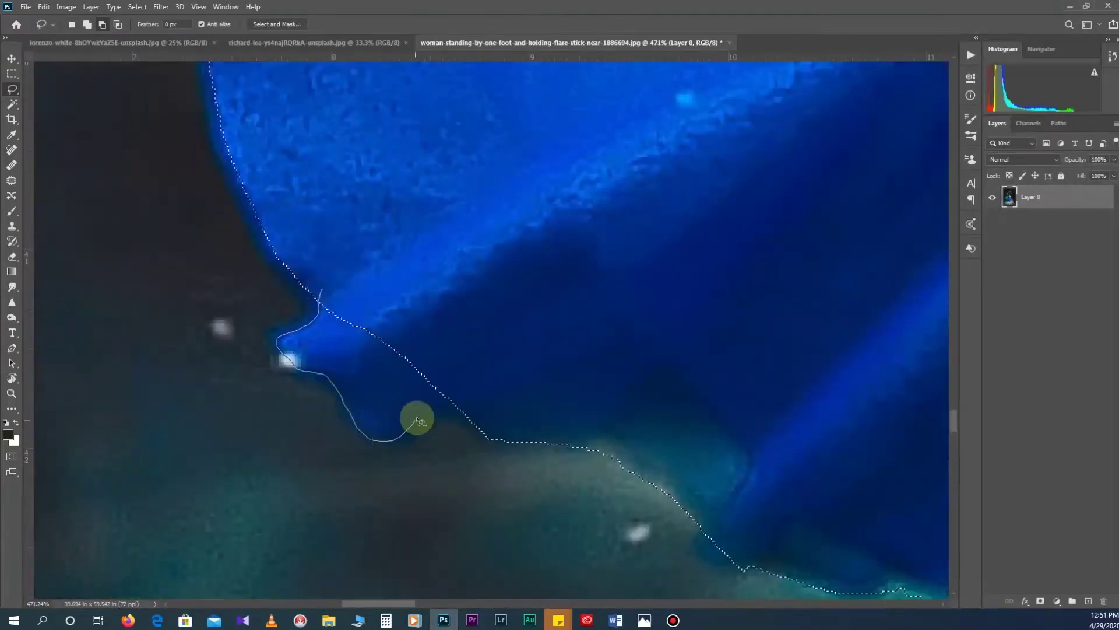
Step: Refine the dancer's selection edge along the skirt hem with the Lasso
scroll(312, 230, "down", 2)
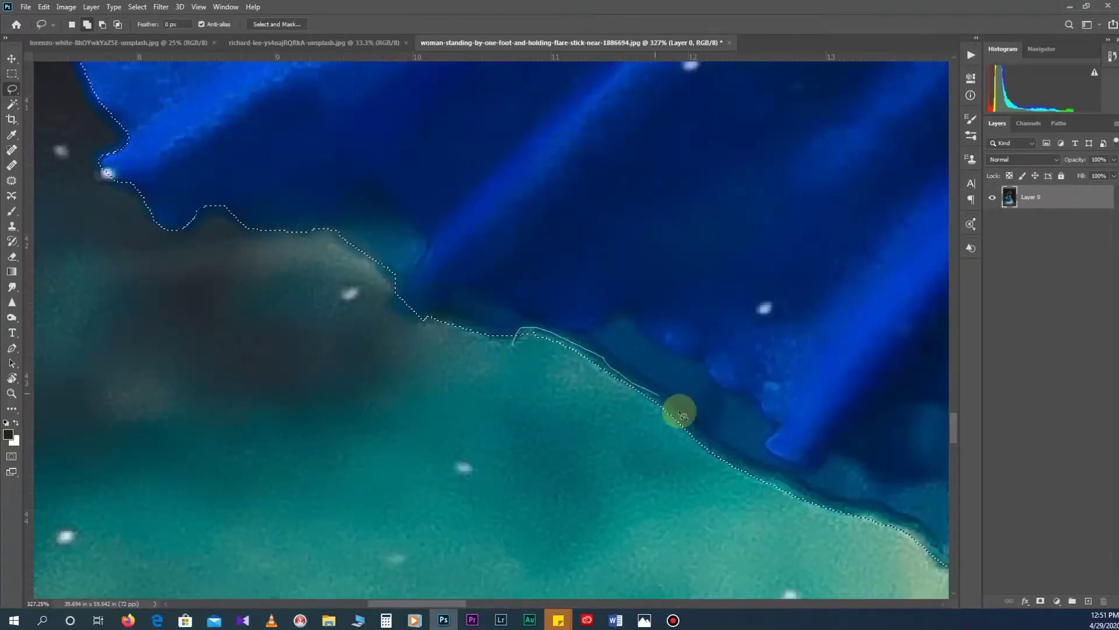
scroll(679, 407, "right", 3)
scroll(575, 400, "right", 3)
left_click_drag(417, 420, 594, 421)
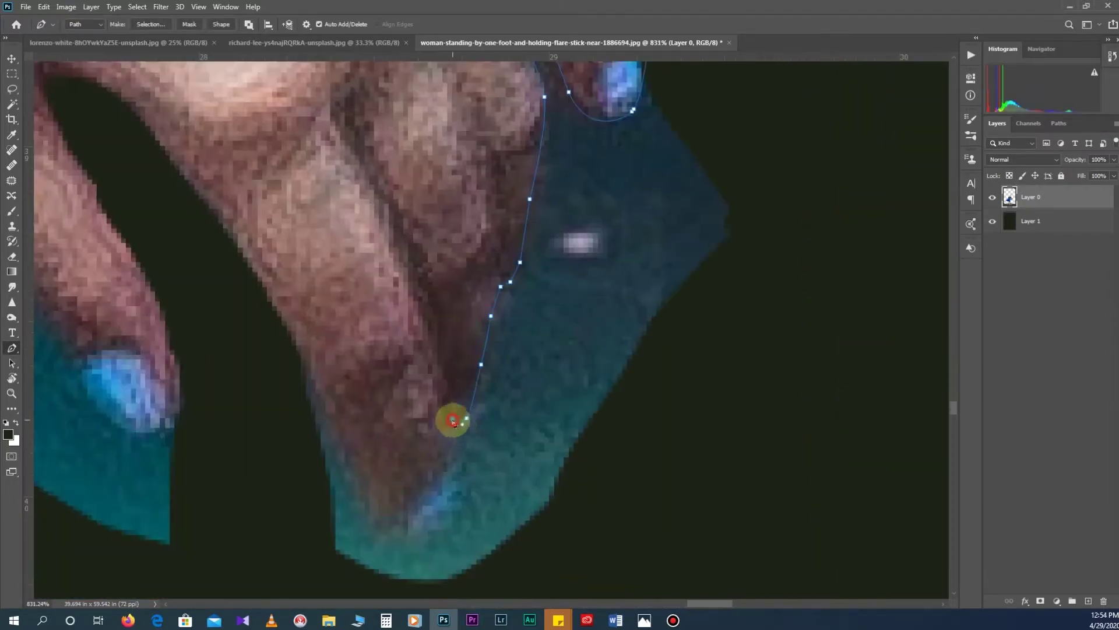
left_click_drag(452, 420, 619, 306)
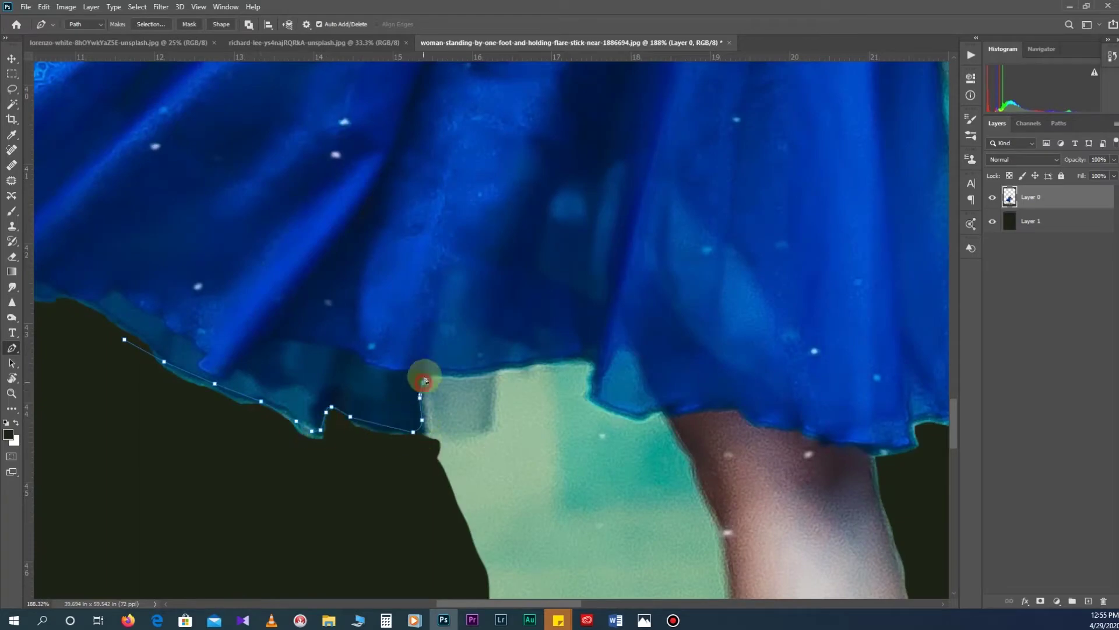
Step: Trace the rough dress hem with a six-point Pen path
left_click(622, 414)
left_click(537, 393)
left_click(568, 397)
left_click(594, 412)
left_click(628, 416)
left_click(660, 427)
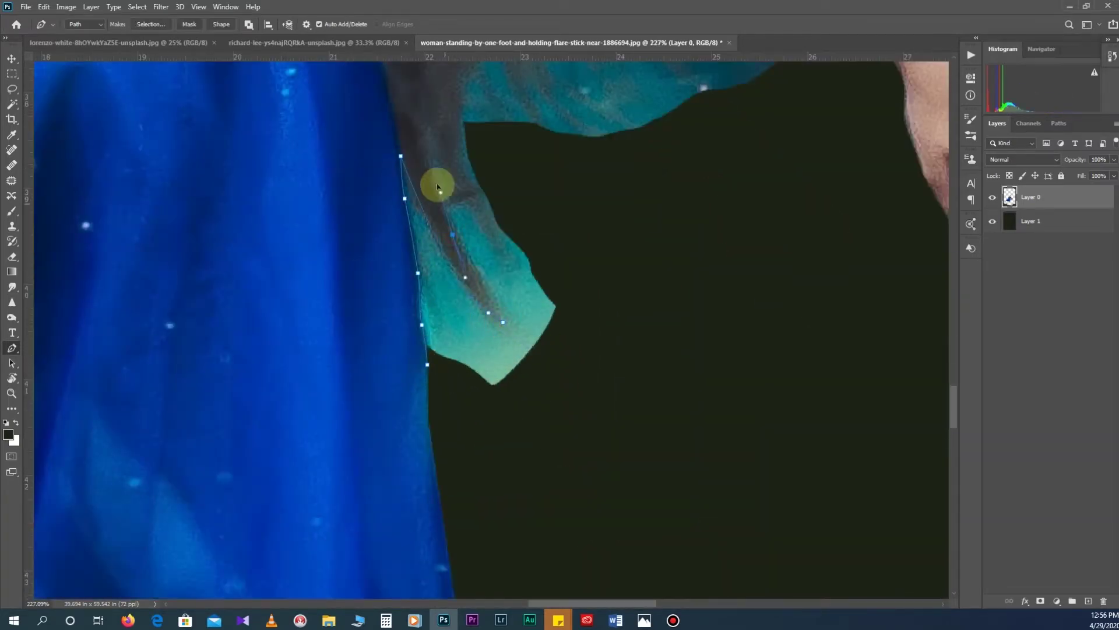
scroll(446, 206, "down", 3)
scroll(466, 260, "down", 2)
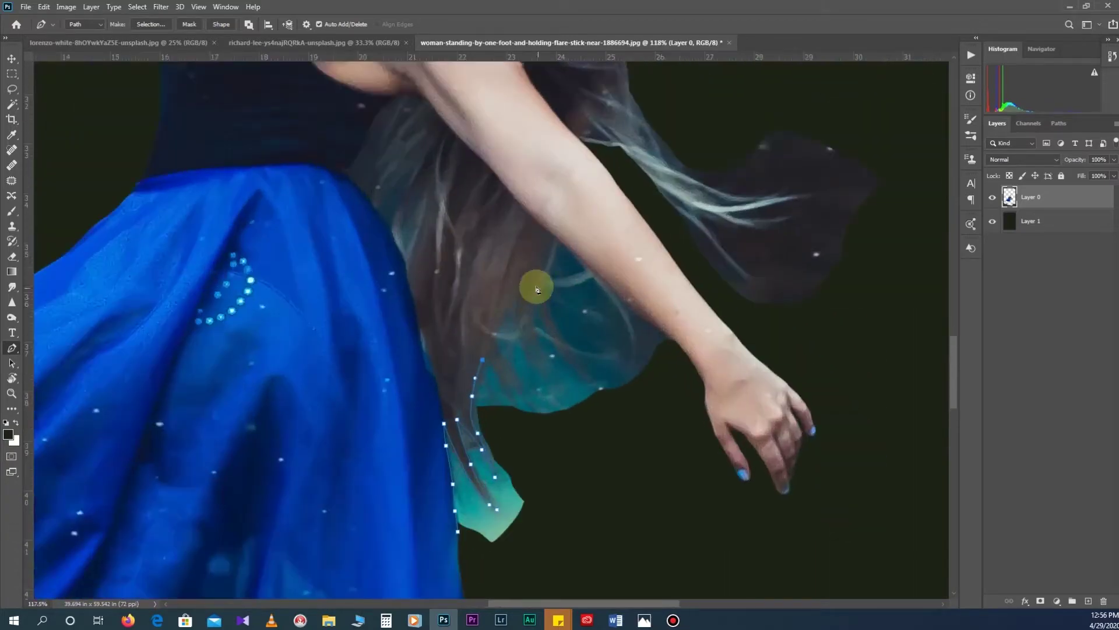
key("Escape")
scroll(531, 416, "up", 2)
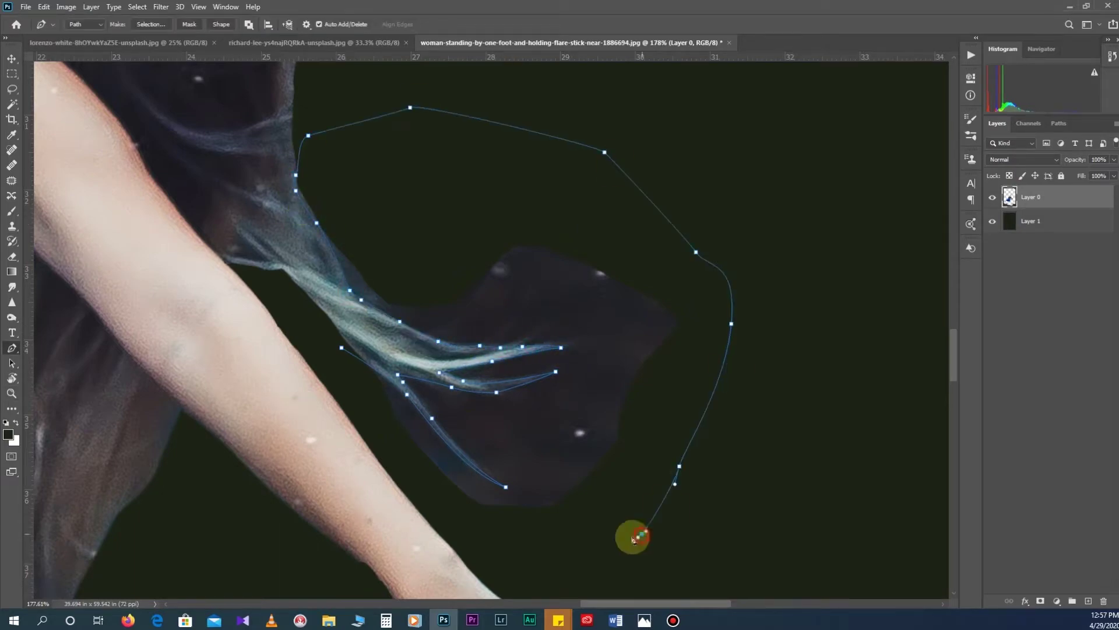
scroll(430, 400, "down", 8)
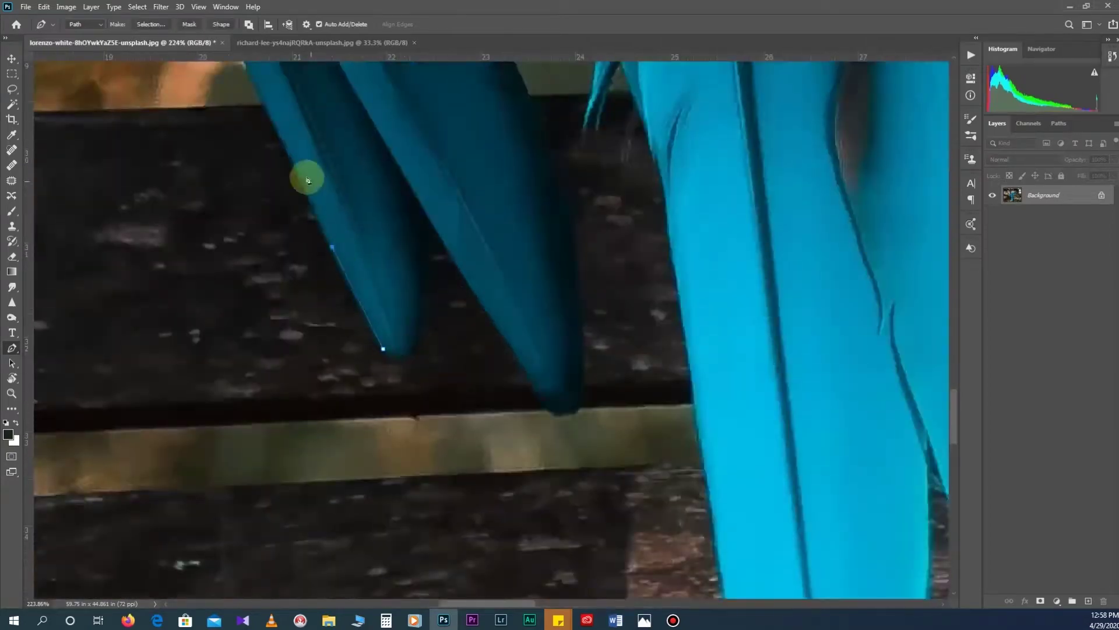
Step: Pen-path the blue parrot's wing edge, ending with a curved point at the wing tip
scroll(308, 179, "up", 5)
scroll(348, 270, "left", 2)
scroll(327, 239, "up", 3)
scroll(258, 376, "up", 4)
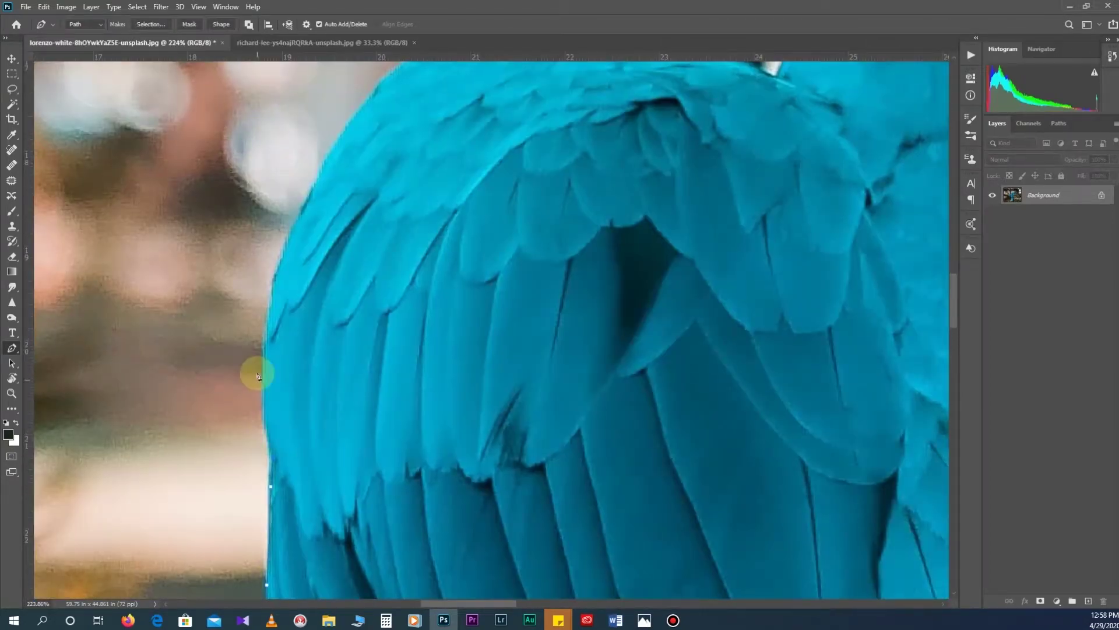
scroll(258, 376, "up", 3)
scroll(287, 243, "right", 3)
scroll(287, 243, "up", 2)
scroll(430, 418, "right", 3)
scroll(430, 417, "up", 4)
scroll(292, 362, "right", 7)
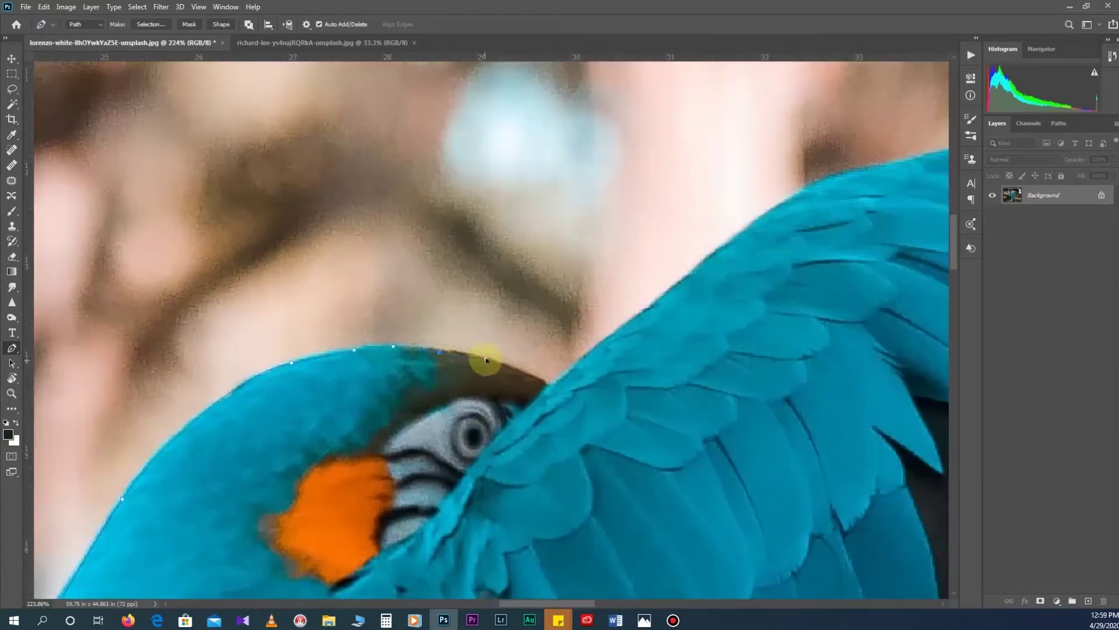
scroll(487, 361, "up", 2)
scroll(487, 360, "right", 5)
scroll(338, 350, "right", 5)
scroll(533, 354, "right", 5)
scroll(430, 307, "right", 5)
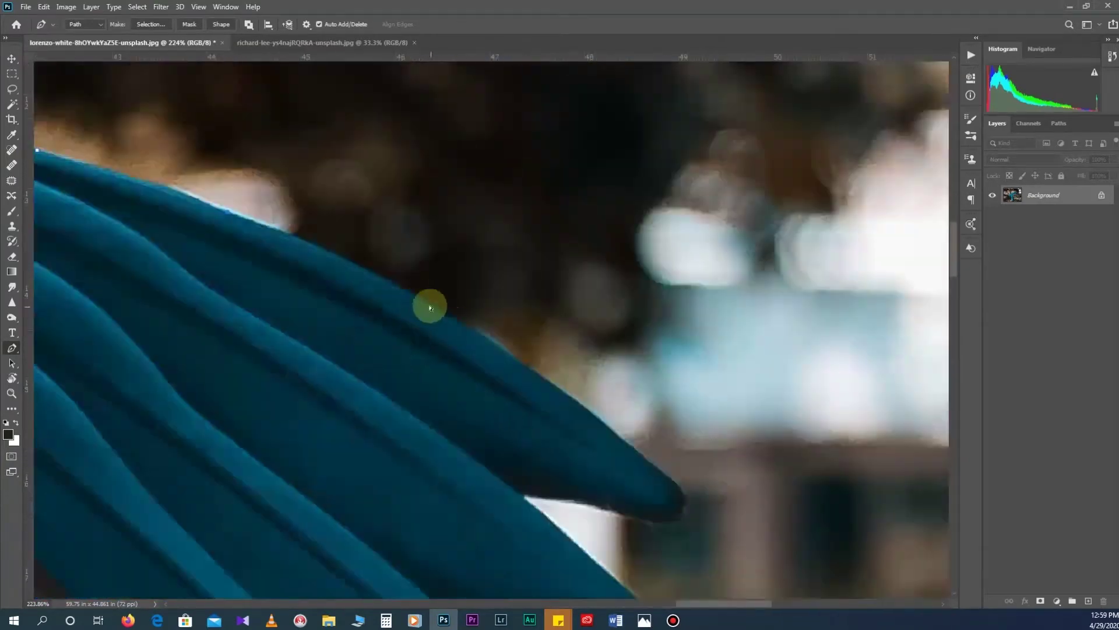
left_click(574, 395)
left_click(660, 468)
scroll(683, 511, "up", 3)
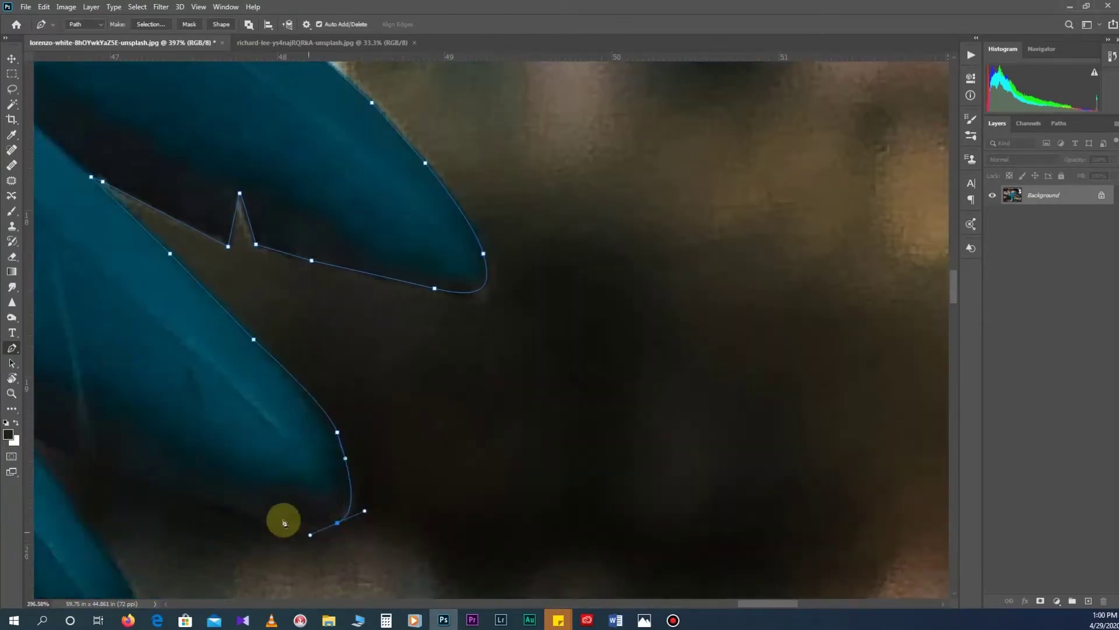
left_click_drag(475, 459, 477, 492)
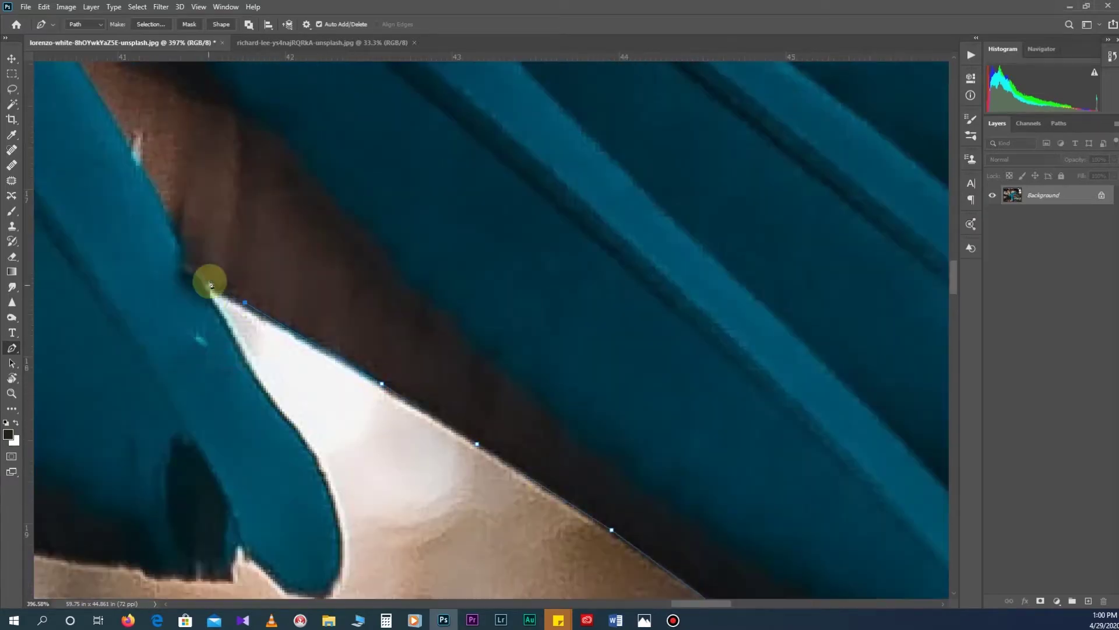
scroll(304, 484, "up", 3)
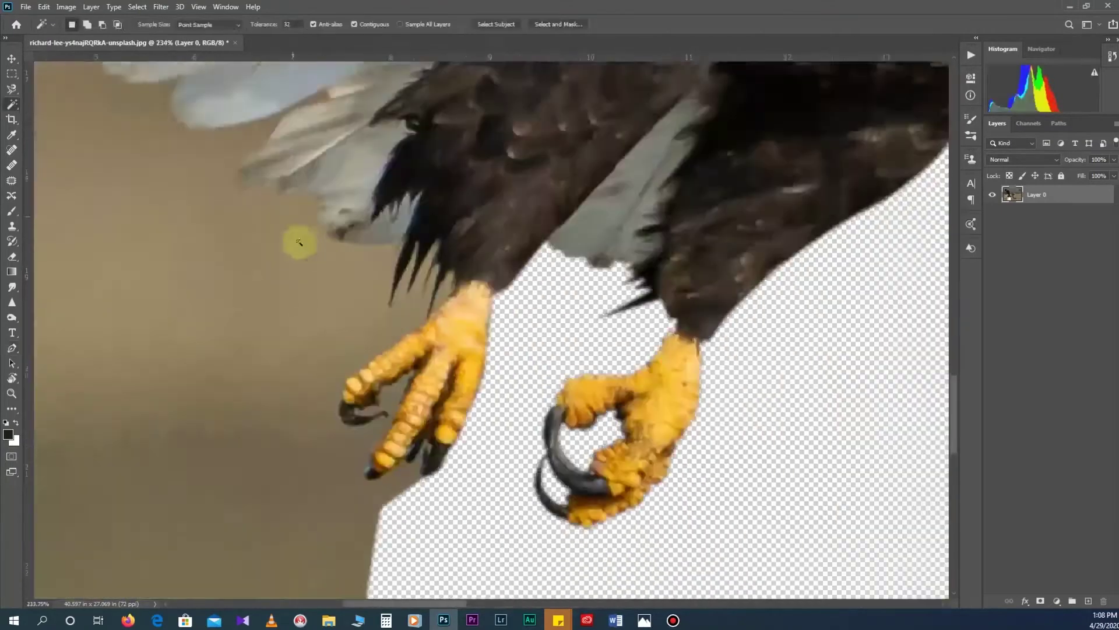
Step: Path the eagle's tail feathers and delete the selected grass background
left_click(442, 192)
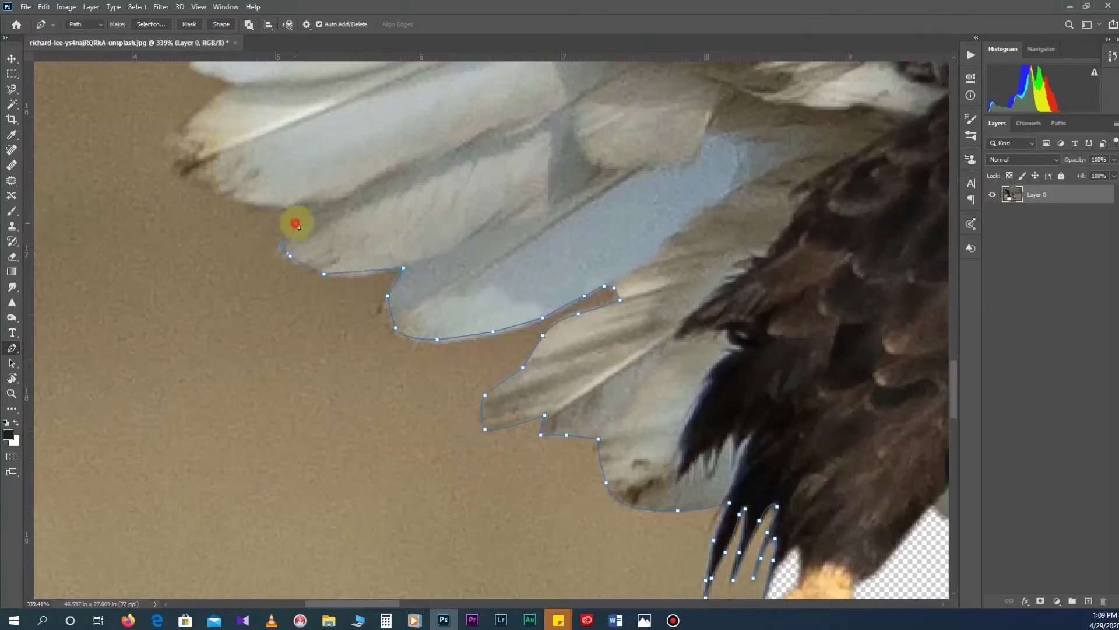
left_click_drag(285, 250, 292, 235)
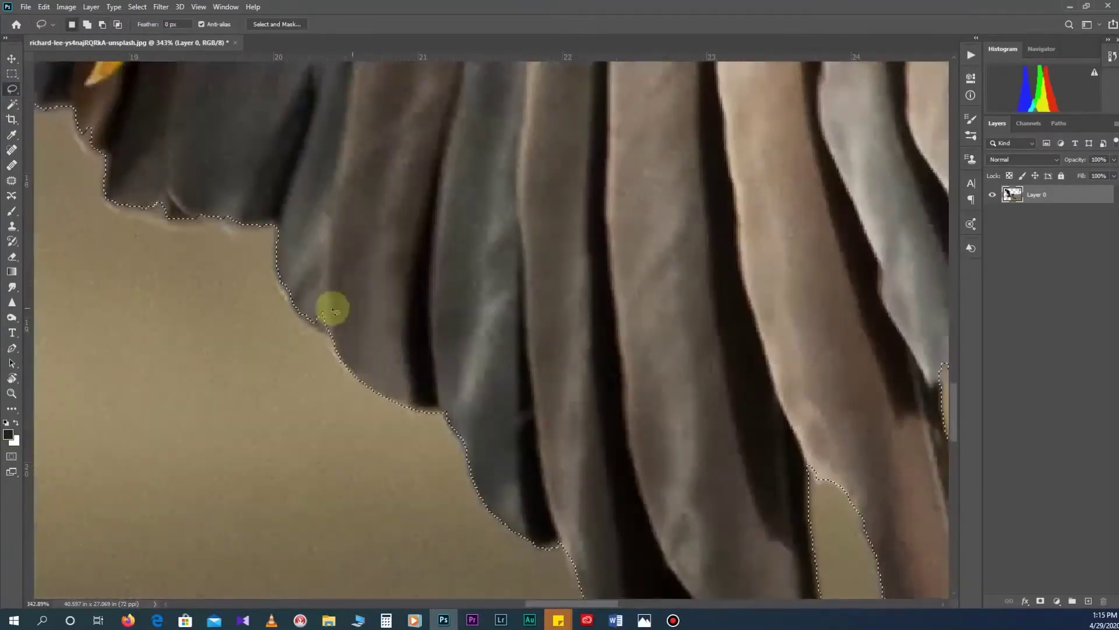
key("ctrl+0")
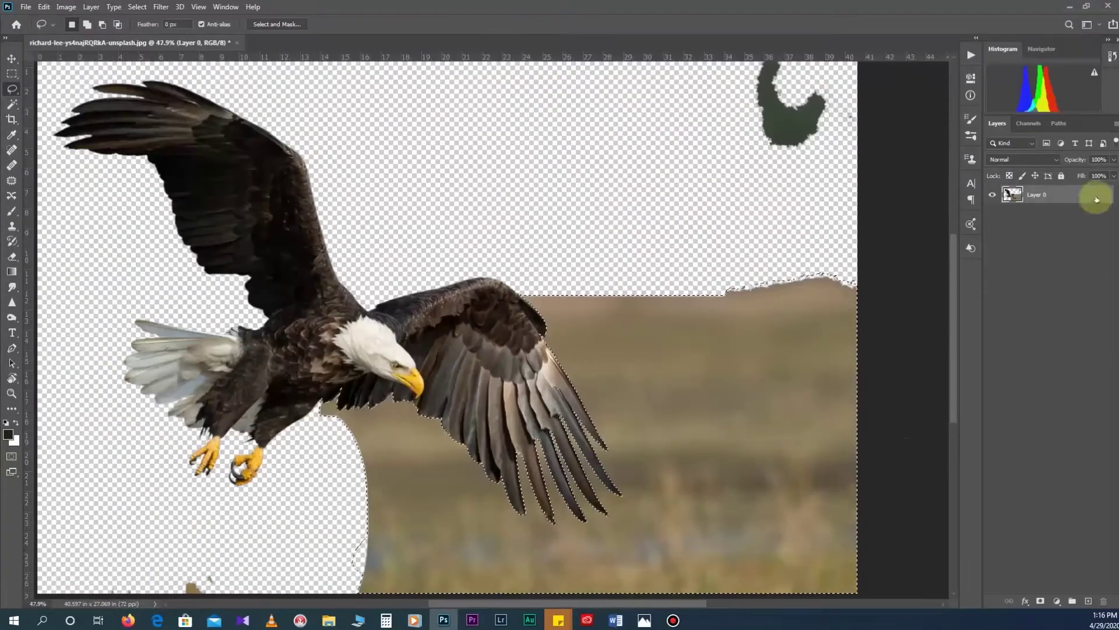
key("Delete")
Step: Clear the remaining grass around the eagle, then begin magnetic-lassoing the macaw's wing
left_click(675, 191)
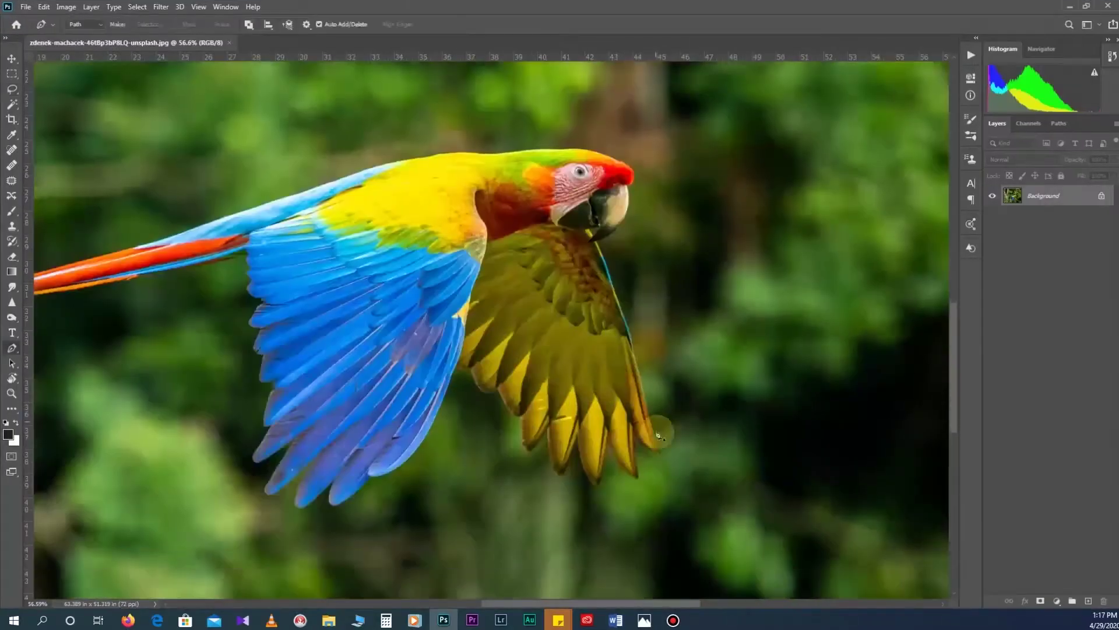
key("l")
left_click(659, 449)
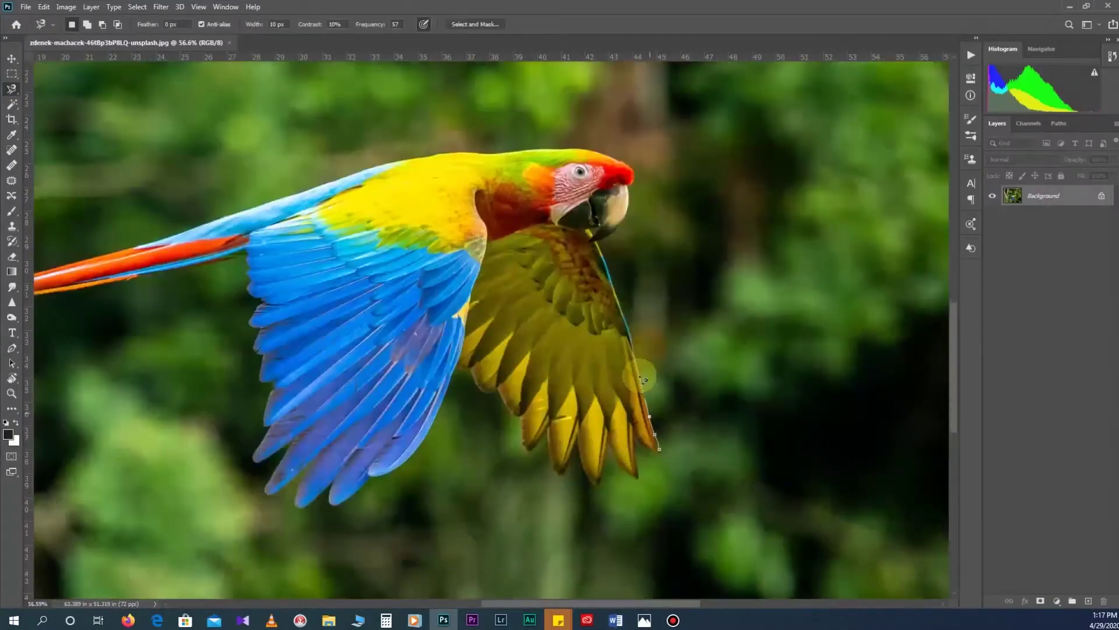
Step: Close the Magnetic Lasso outline around the macaw and correct its back edge
scroll(223, 260, "left", 5)
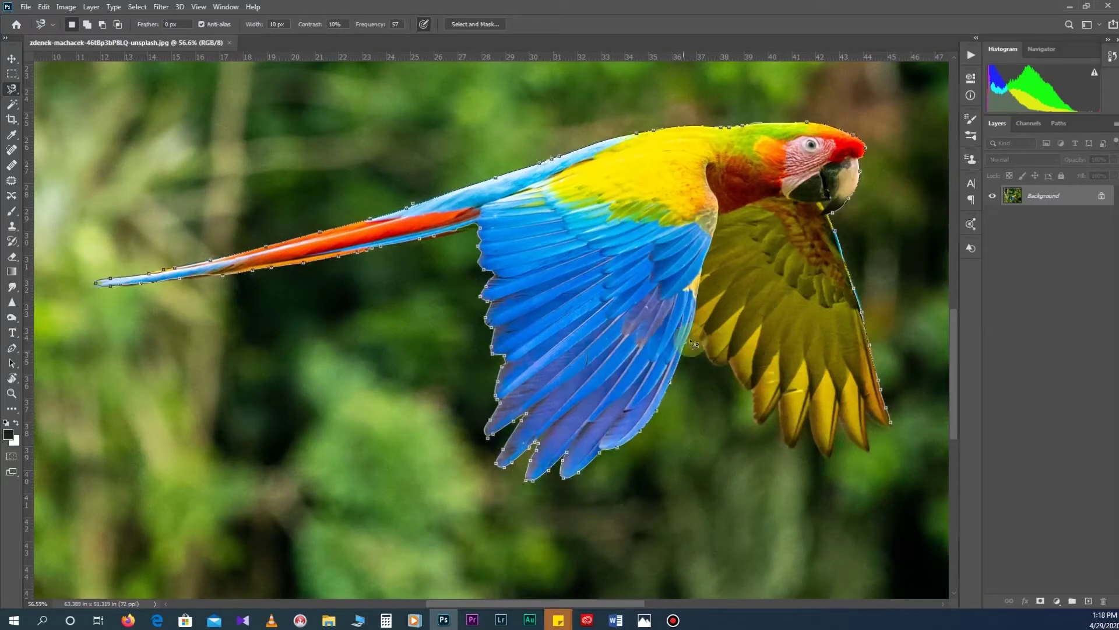
double_click(868, 419)
scroll(300, 370, "up", 5)
double_click(393, 379)
Step: Correct the selection around the macaw's tail tip and check the tail and wing feathers
left_click(215, 395)
left_click(172, 411)
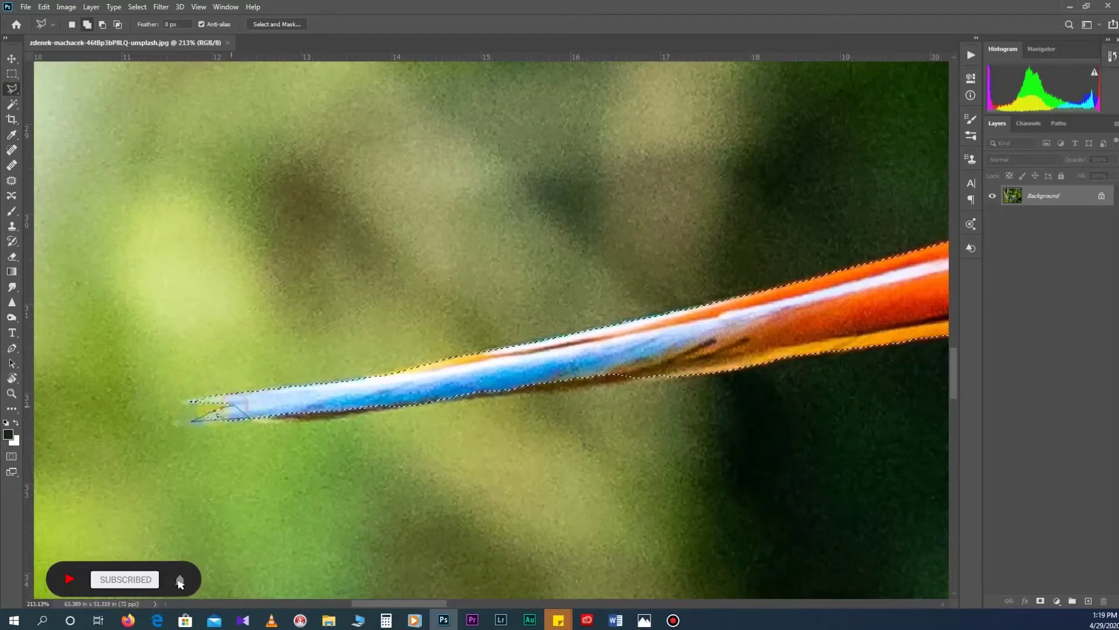
left_click_drag(635, 383, 414, 420)
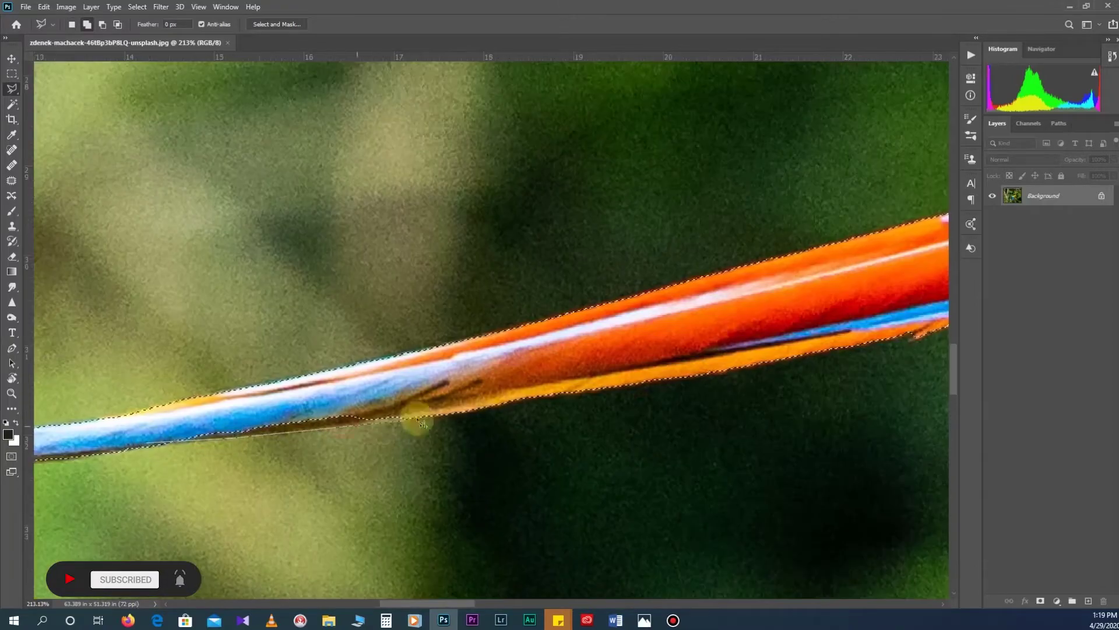
left_click_drag(944, 328, 440, 392)
scroll(831, 392, "up", 3)
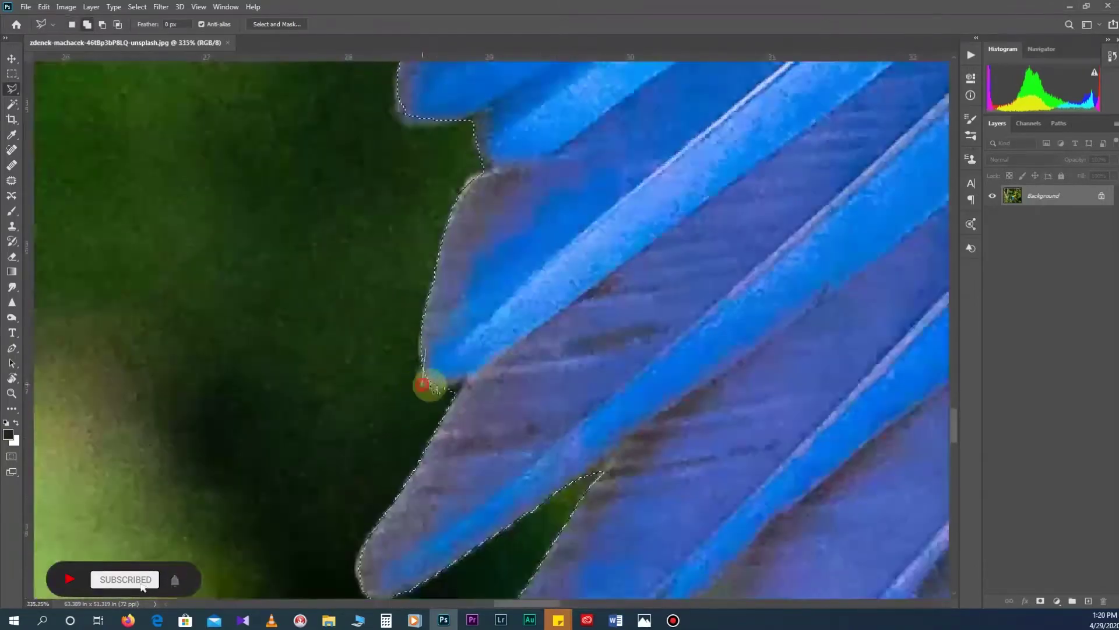
scroll(600, 349, "down", 3)
scroll(443, 373, "down", 4)
scroll(350, 391, "right", 3)
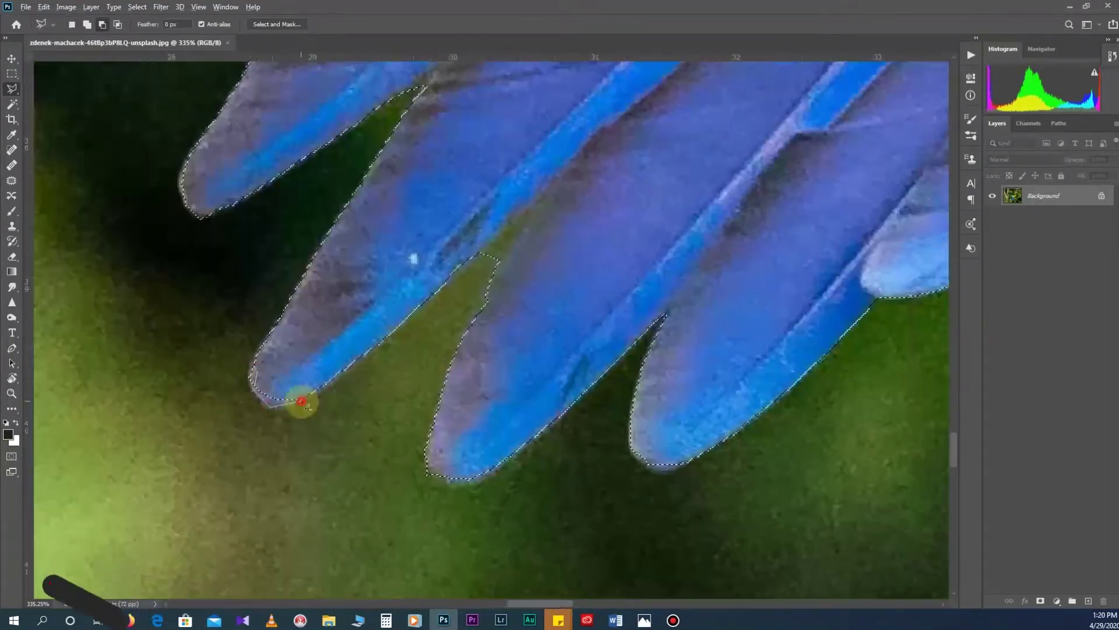
scroll(308, 382, "right", 10)
scroll(593, 358, "right", 3)
scroll(593, 358, "down", 1)
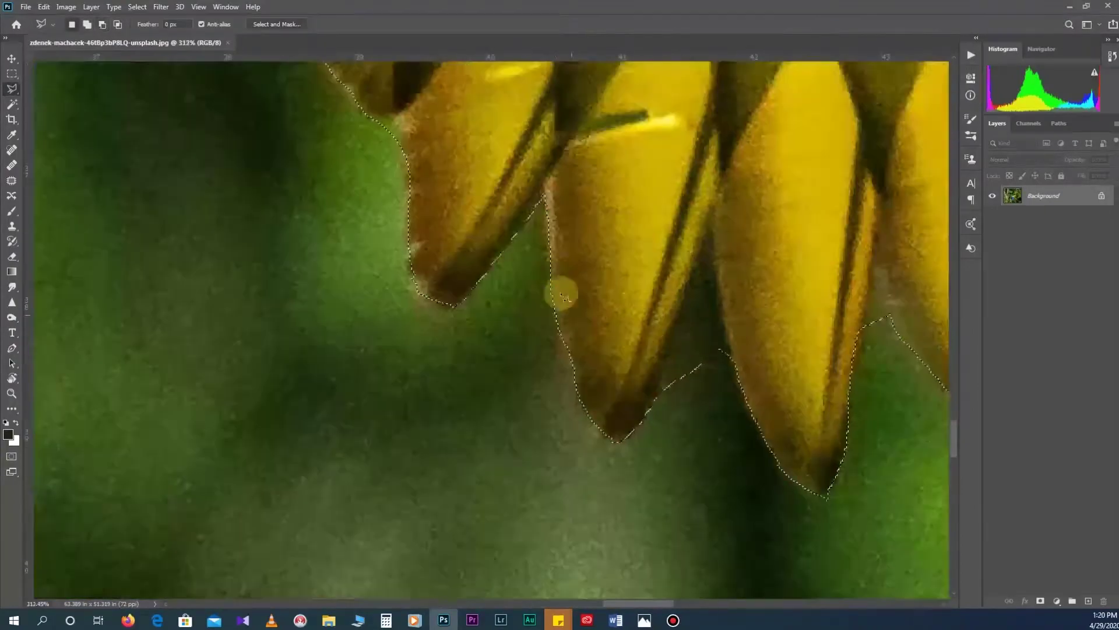
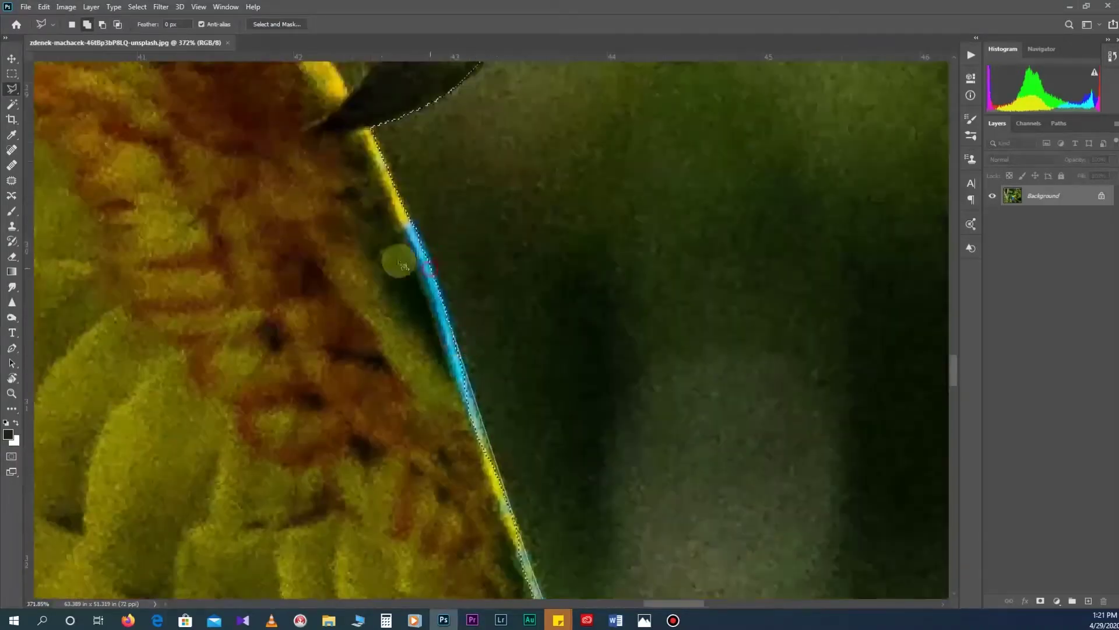
Step: Zoom along the macaw's lasso selection edges to inspect the traced outline
scroll(487, 314, "down", 2)
scroll(412, 292, "down", 3)
scroll(257, 282, "up", 5)
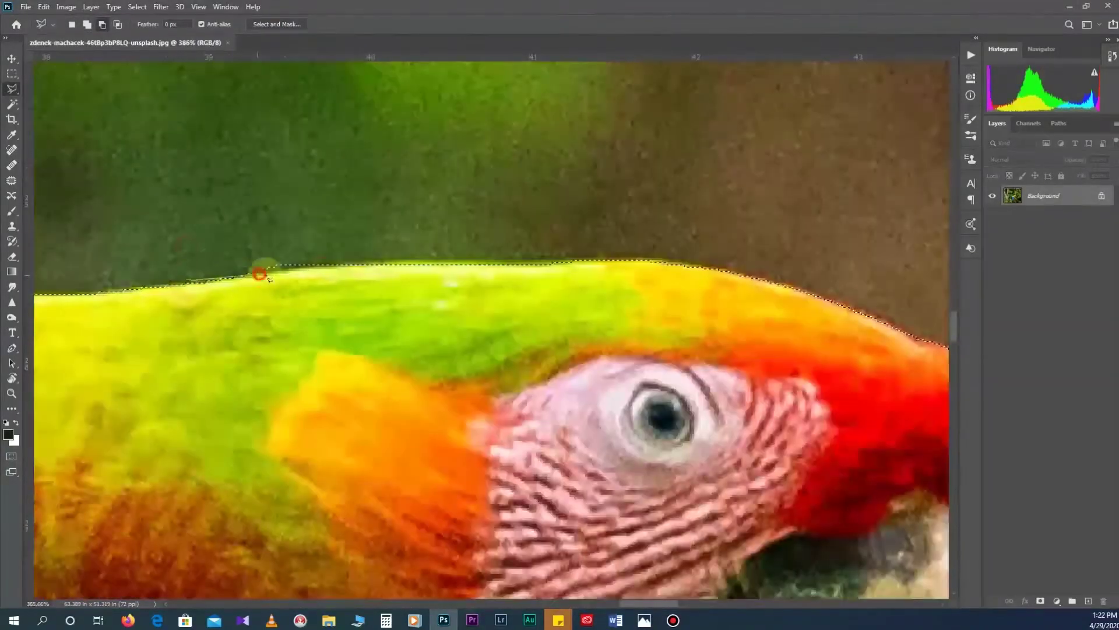
scroll(482, 274, "down", 3)
scroll(483, 274, "down", 3)
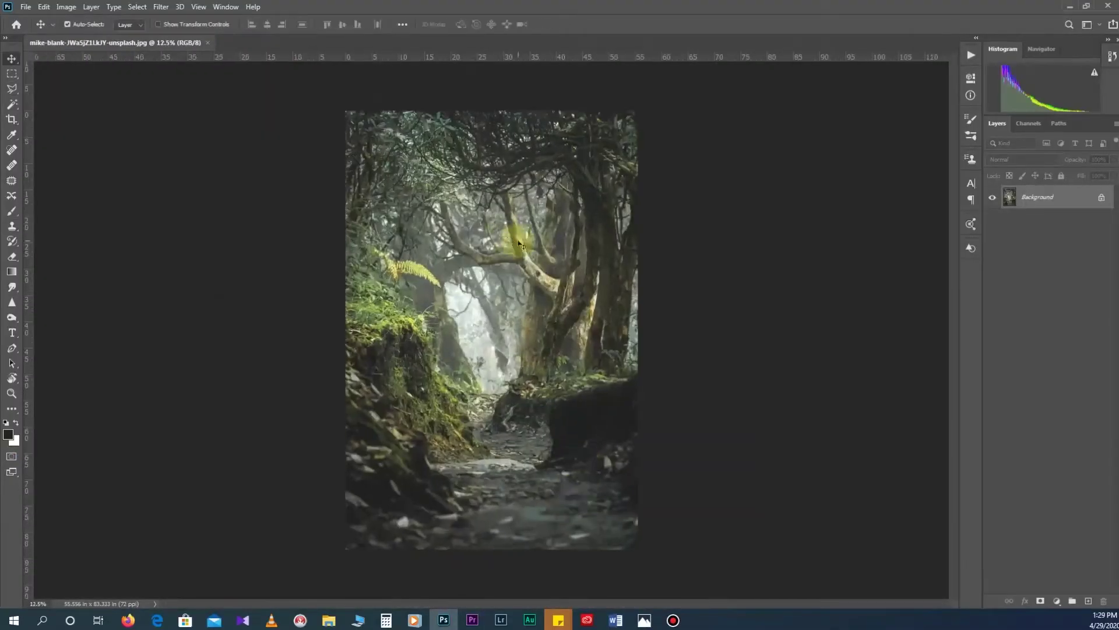
Step: Clone over the path's bottom-left area, then open the uriel-soberanes jaguar PSD from File Explorer
left_click_drag(387, 516, 427, 478)
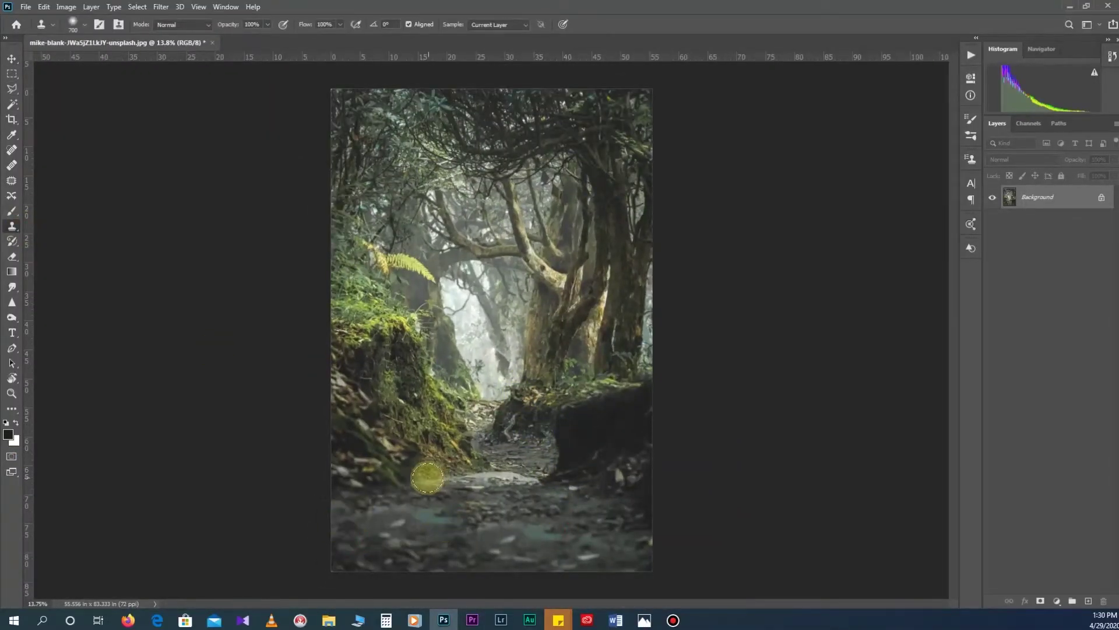
scroll(499, 408, "up", 1)
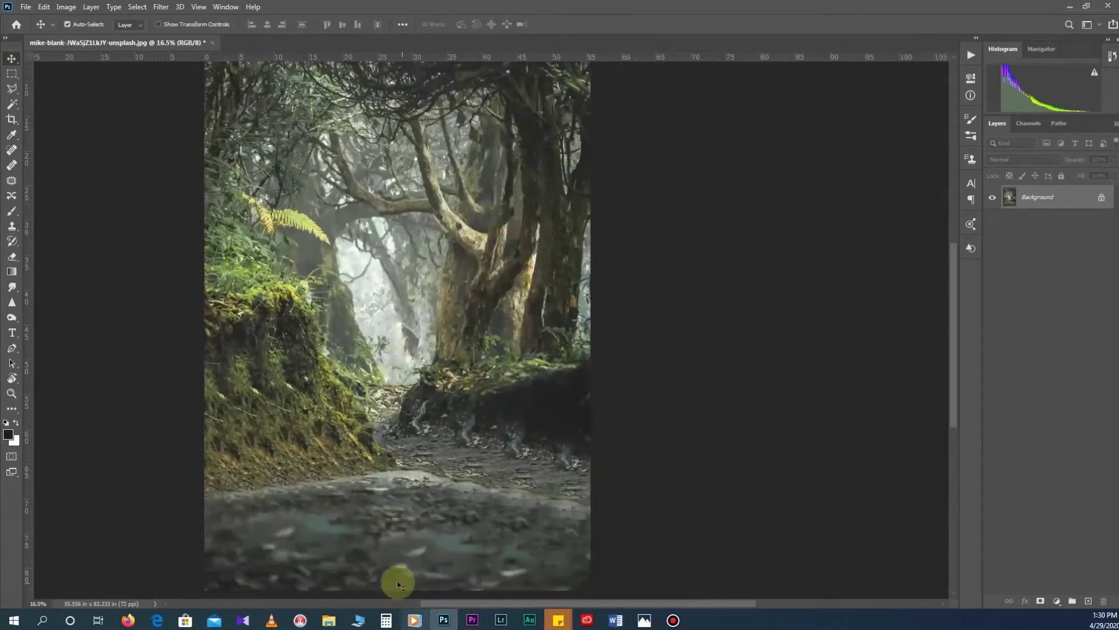
mouse_move(329, 620)
left_click(444, 562)
left_click(380, 185)
double_click(380, 186)
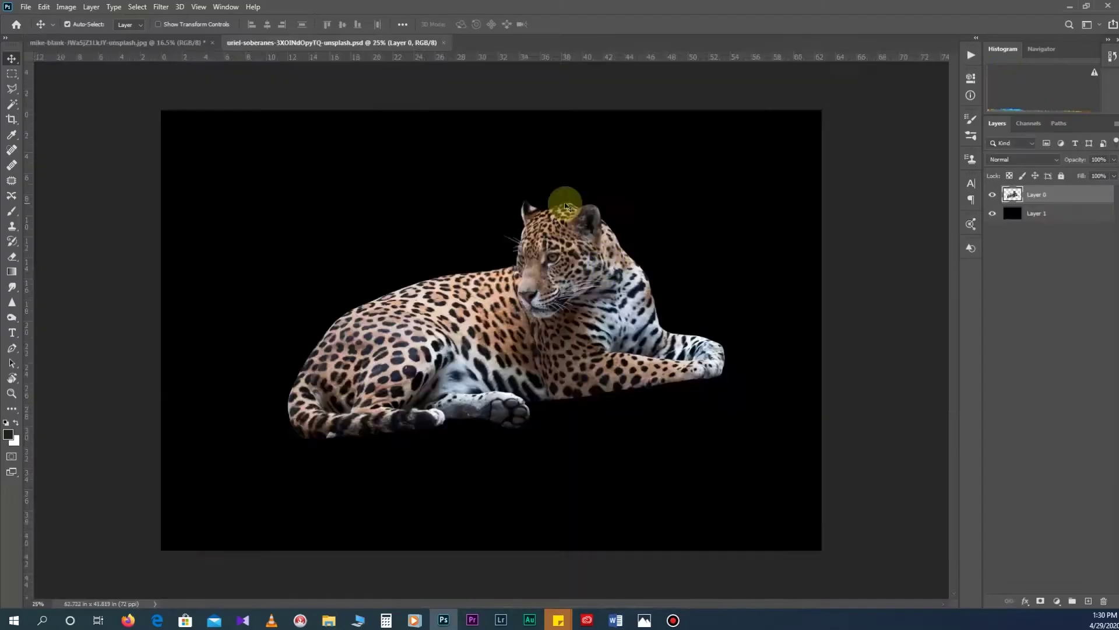
Step: Set the Smudge tool to a 25 px textured brush at 48% strength, slightly smaller
scroll(599, 242, "up", 3)
left_click(970, 119)
left_click(935, 117)
scroll(779, 181, "up", 2)
left_click_drag(229, 44, 226, 42)
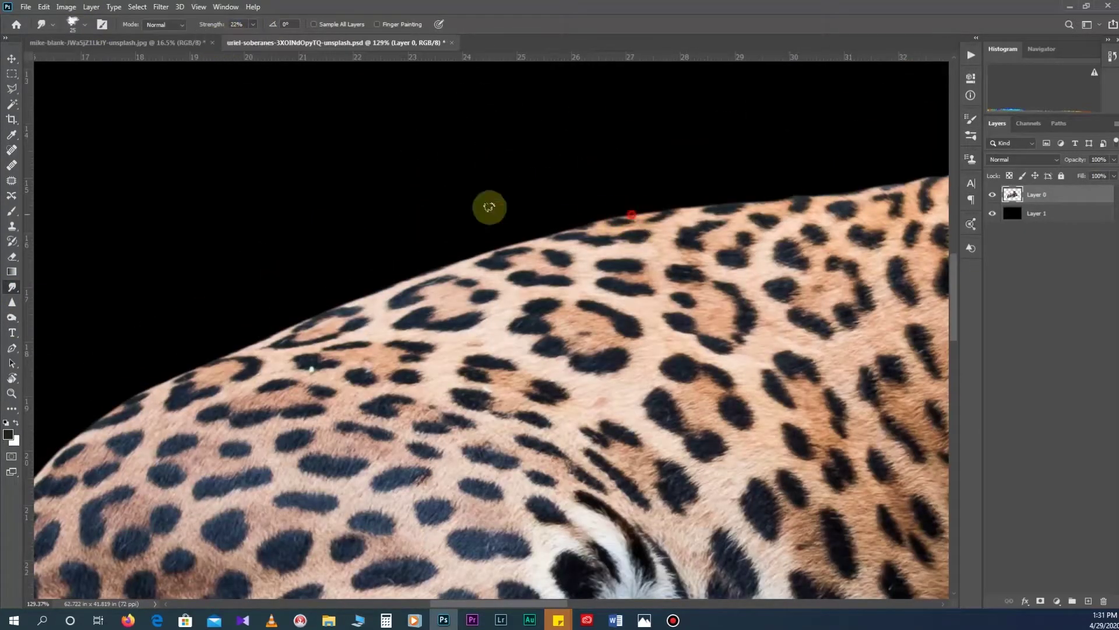
scroll(670, 207, "up", 3, "alt")
key("bracketleft")
key("bracketleft")
key("bracketleft")
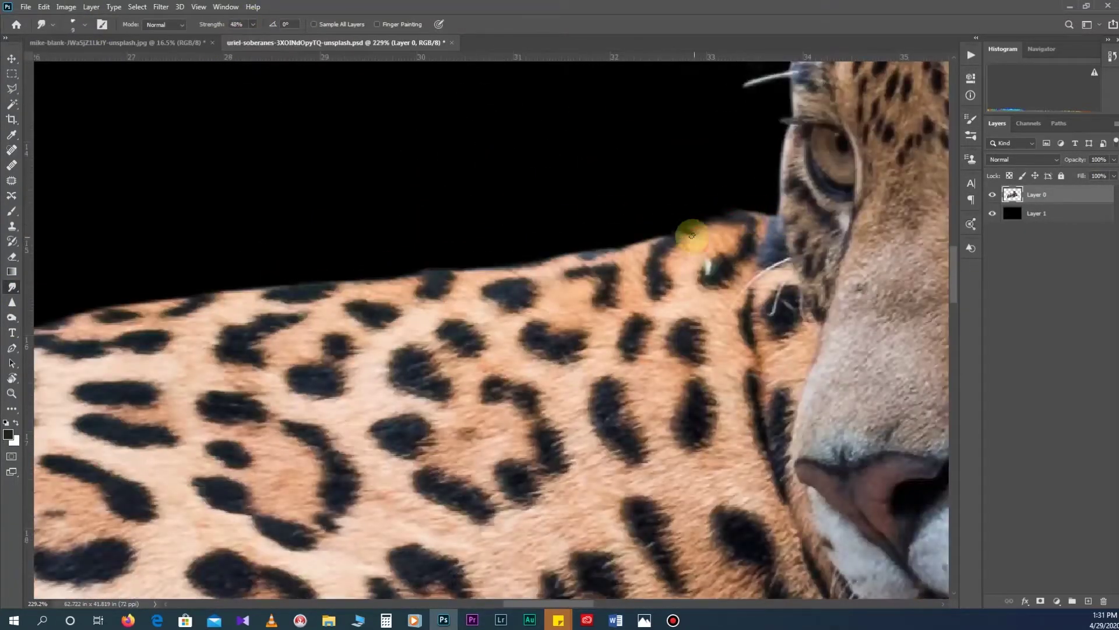
Step: Smudge along the jaguar's back edge so the fur blends softly
mouse_move(615, 249)
left_mouse_down()
mouse_move(498, 264)
mouse_move(375, 260)
mouse_move(571, 311)
left_mouse_up()
left_click_drag(492, 312, 370, 309)
scroll(544, 317, "up", 1, "alt")
left_click_drag(531, 311, 259, 362)
mouse_move(189, 316)
left_mouse_down()
mouse_move(357, 363)
mouse_move(183, 421)
mouse_move(419, 411)
left_mouse_up()
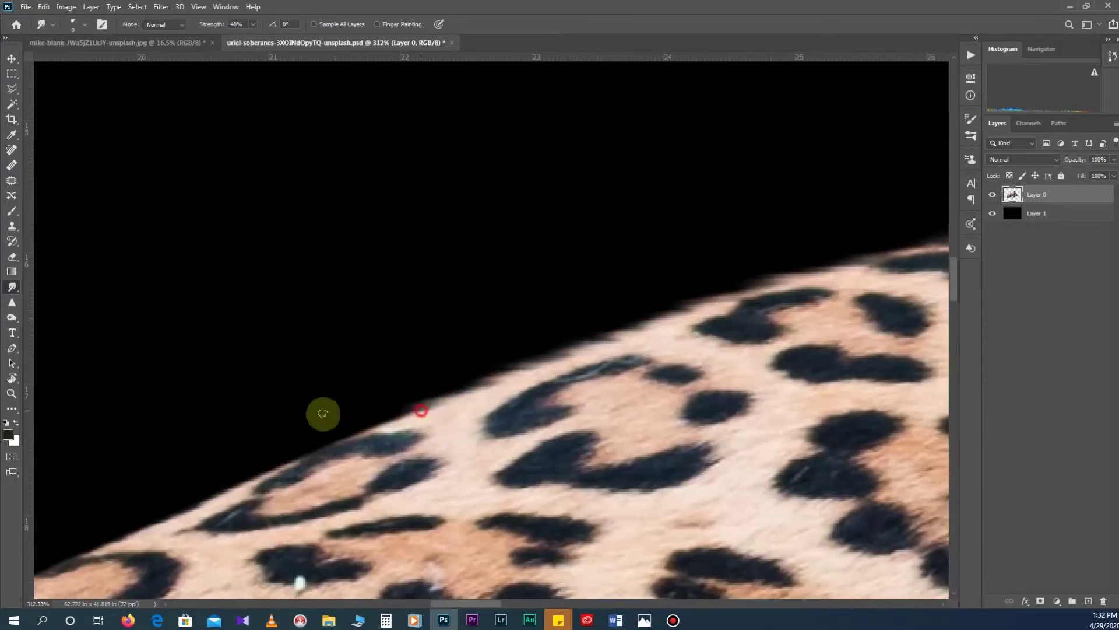
mouse_move(237, 470)
left_mouse_down()
mouse_move(437, 404)
mouse_move(362, 437)
mouse_move(263, 464)
mouse_move(438, 392)
mouse_move(155, 519)
mouse_move(345, 462)
mouse_move(275, 507)
mouse_move(446, 447)
mouse_move(455, 417)
left_mouse_up()
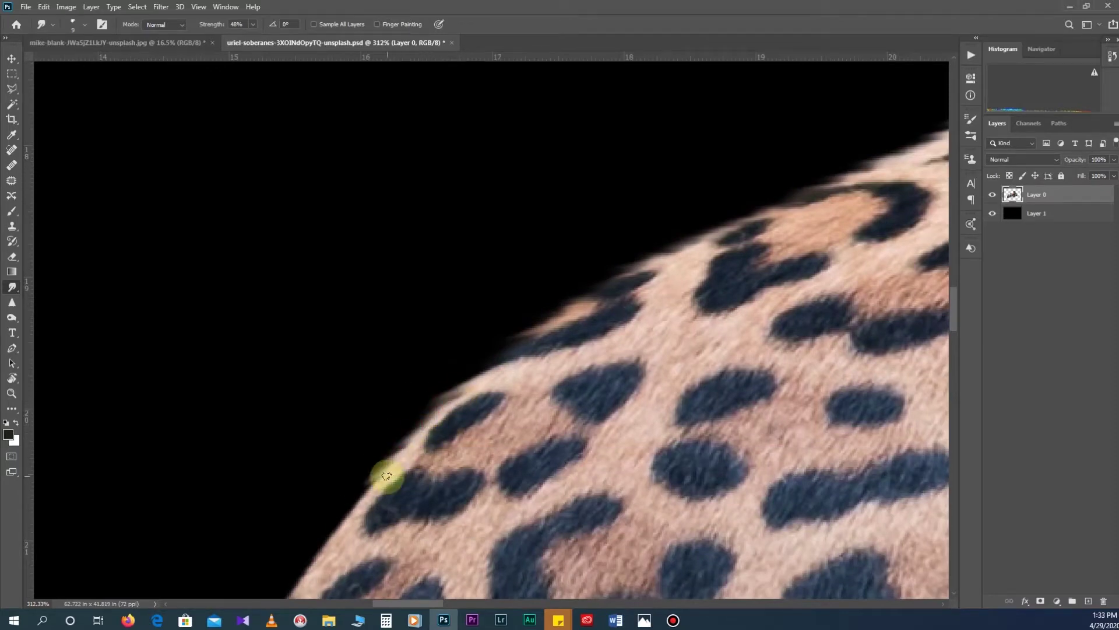
left_click_drag(386, 476, 512, 412)
mouse_move(468, 475)
left_mouse_down()
mouse_move(530, 462)
mouse_move(512, 400)
mouse_move(449, 487)
mouse_move(495, 406)
mouse_move(429, 500)
mouse_move(474, 435)
mouse_move(478, 420)
mouse_move(458, 414)
mouse_move(413, 532)
mouse_move(449, 429)
mouse_move(437, 428)
mouse_move(423, 453)
mouse_move(382, 341)
left_mouse_up()
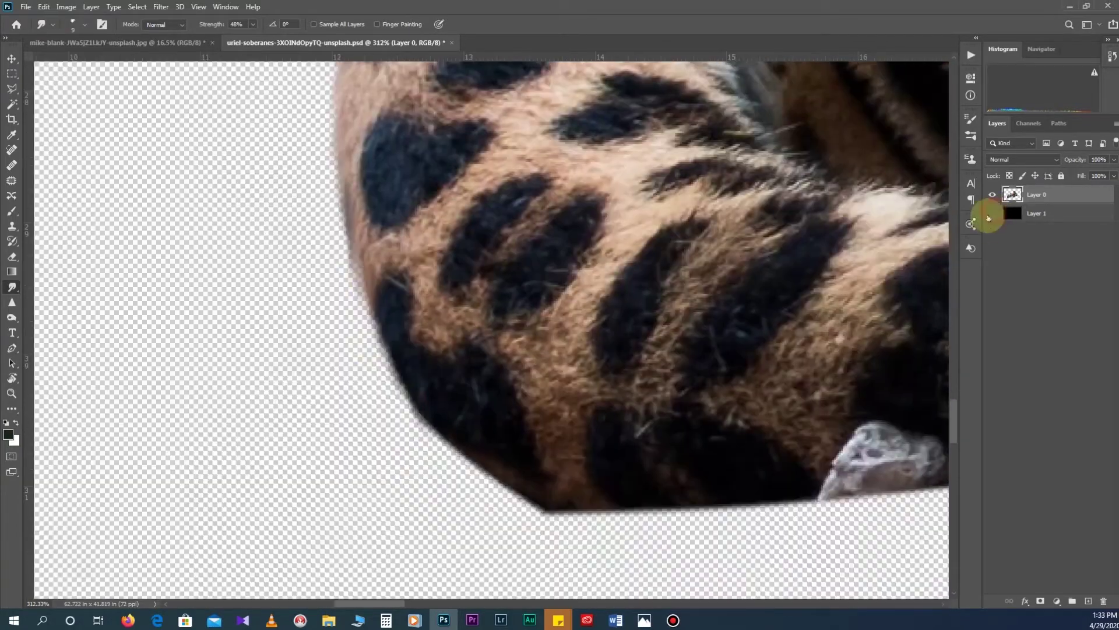
Step: Hide the black Layer 1 backing and smudge the tail underside and lower fur near the rock
left_click(992, 213)
left_click_drag(489, 475, 440, 425)
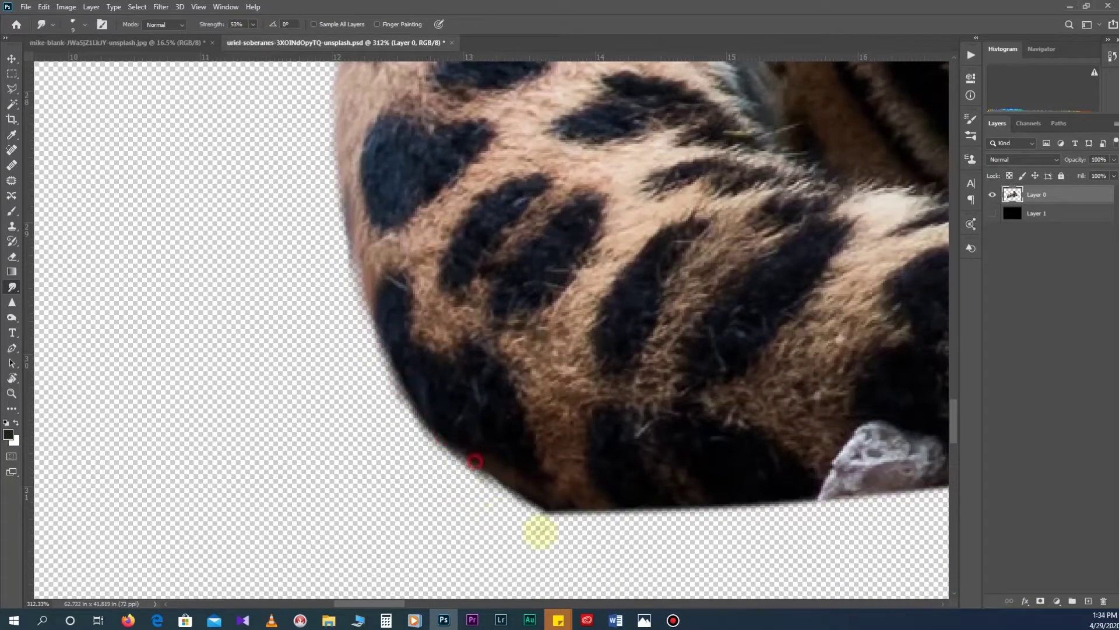
left_click_drag(473, 459, 550, 510)
mouse_move(670, 541)
left_mouse_down()
mouse_move(629, 494)
mouse_move(425, 470)
mouse_move(475, 455)
left_mouse_up()
scroll(475, 455, "right", 3)
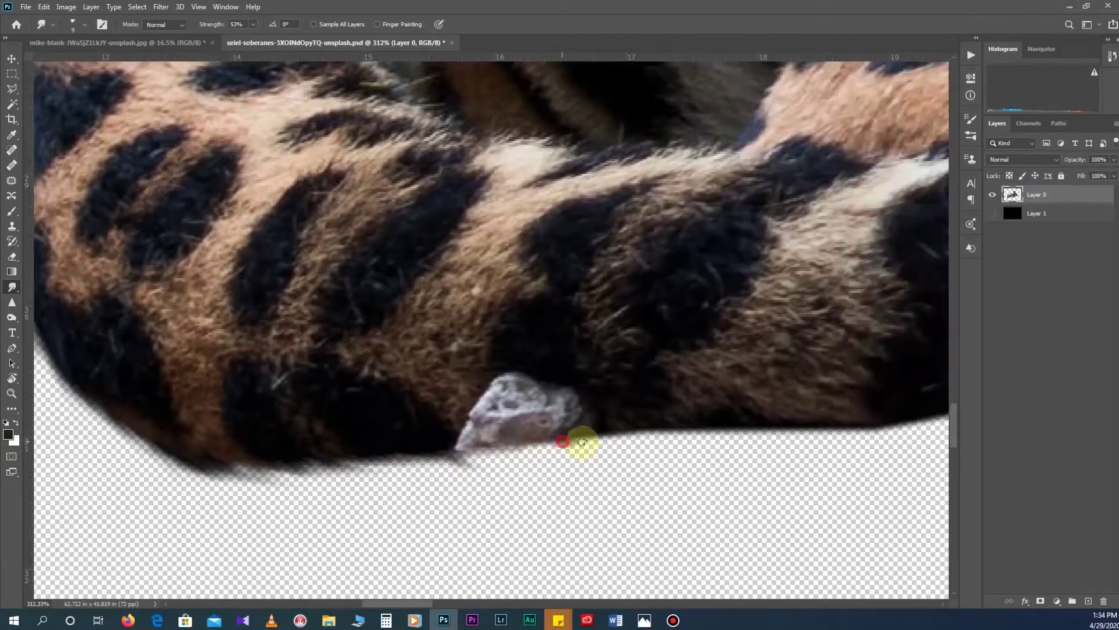
left_click_drag(726, 430, 850, 442)
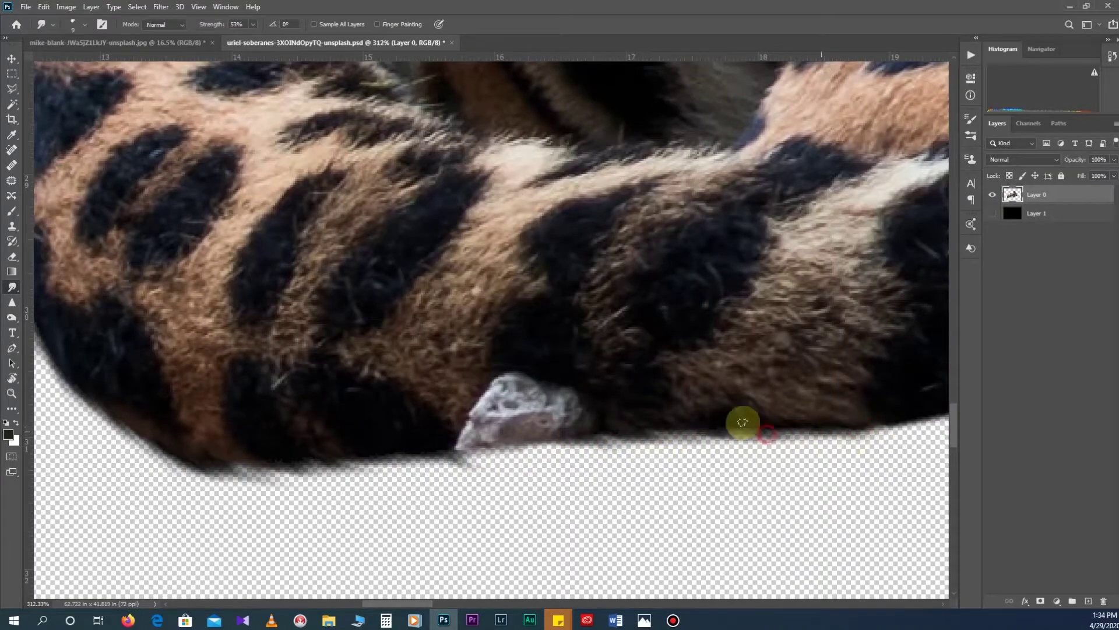
scroll(850, 442, "right", 5)
mouse_move(711, 442)
left_mouse_down()
mouse_move(709, 419)
mouse_move(775, 400)
mouse_move(863, 397)
left_mouse_up()
Step: Smudge the lower fur edge further right to beneath the front leg
scroll(862, 396, "right", 5)
mouse_move(412, 415)
left_mouse_down()
mouse_move(518, 357)
mouse_move(626, 366)
mouse_move(700, 357)
left_mouse_up()
scroll(700, 356, "right", 3)
left_click_drag(518, 393, 690, 362)
left_click_drag(764, 378, 817, 356)
scroll(816, 355, "right", 5)
mouse_move(544, 355)
left_mouse_down()
mouse_move(630, 327)
mouse_move(787, 315)
mouse_move(687, 353)
mouse_move(645, 387)
mouse_move(495, 404)
left_mouse_up()
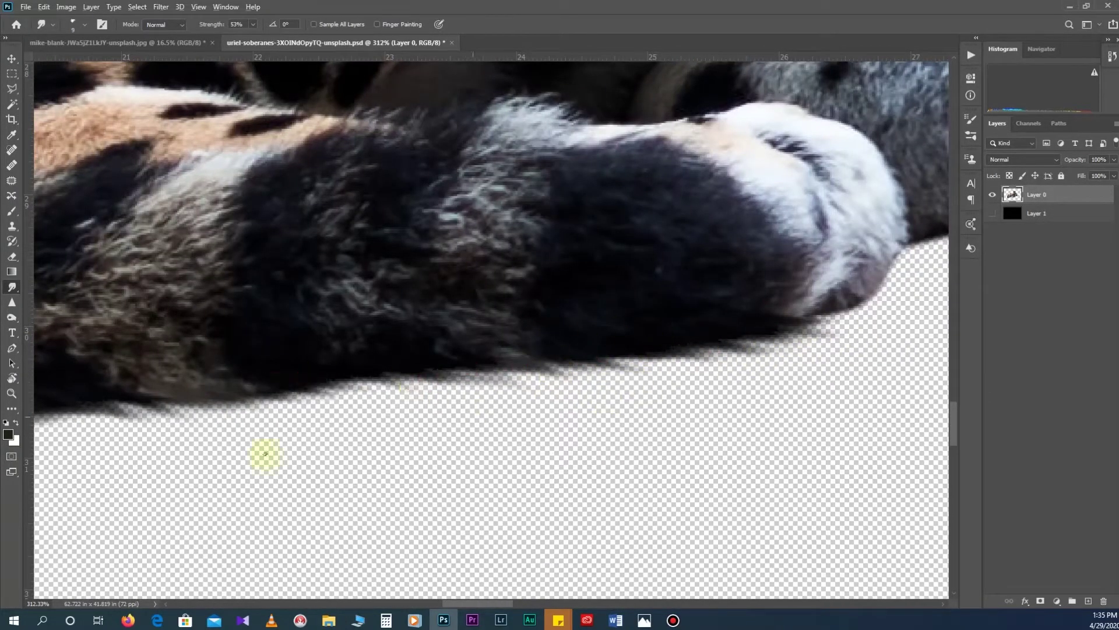
scroll(455, 377, "down", 2)
left_click_drag(470, 369, 620, 372)
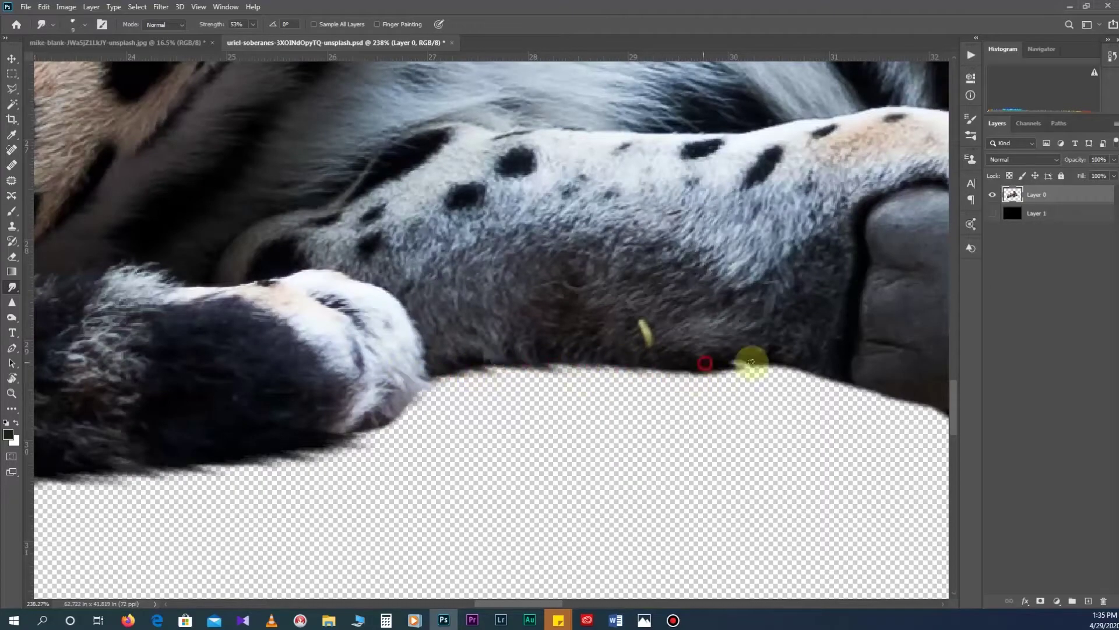
Step: Smudge the fur's lower edge near the paw and move along the belly to the front leg
scroll(654, 325, "down", 5)
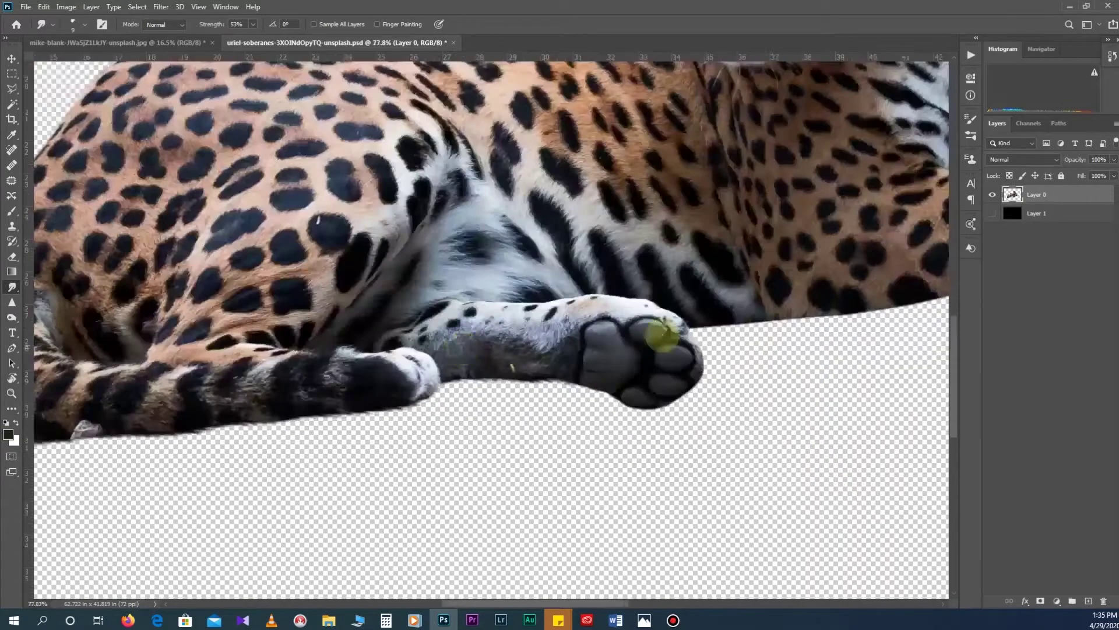
scroll(509, 304, "up", 4)
scroll(477, 304, "up", 2)
scroll(477, 292, "up", 2)
left_click_drag(484, 265, 790, 240)
scroll(790, 240, "down", 5)
scroll(560, 366, "up", 1)
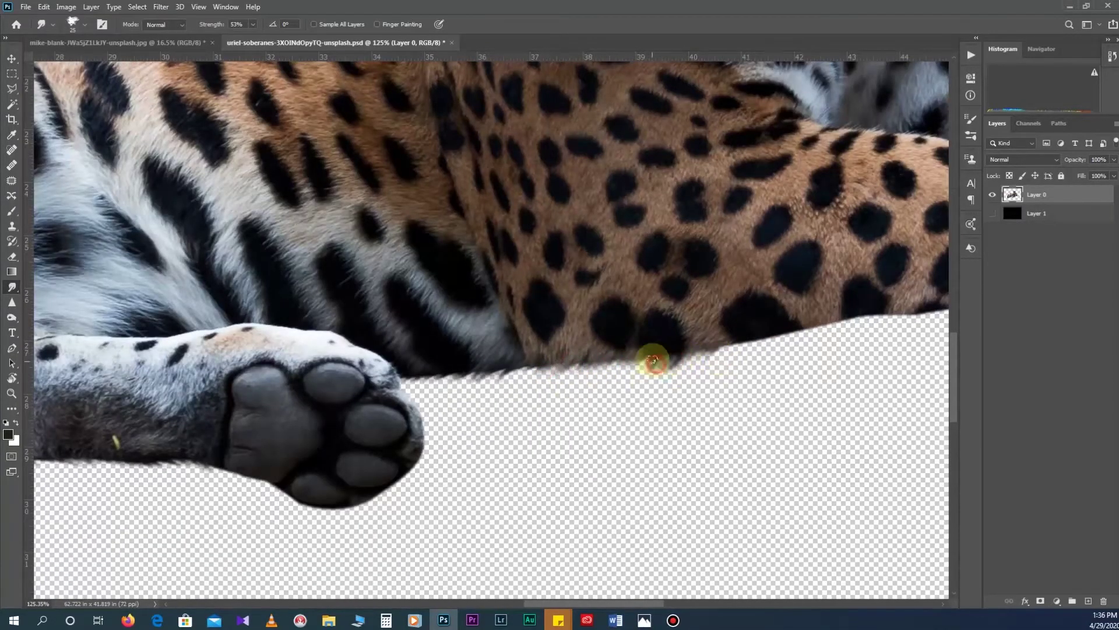
scroll(716, 395, "up", 2)
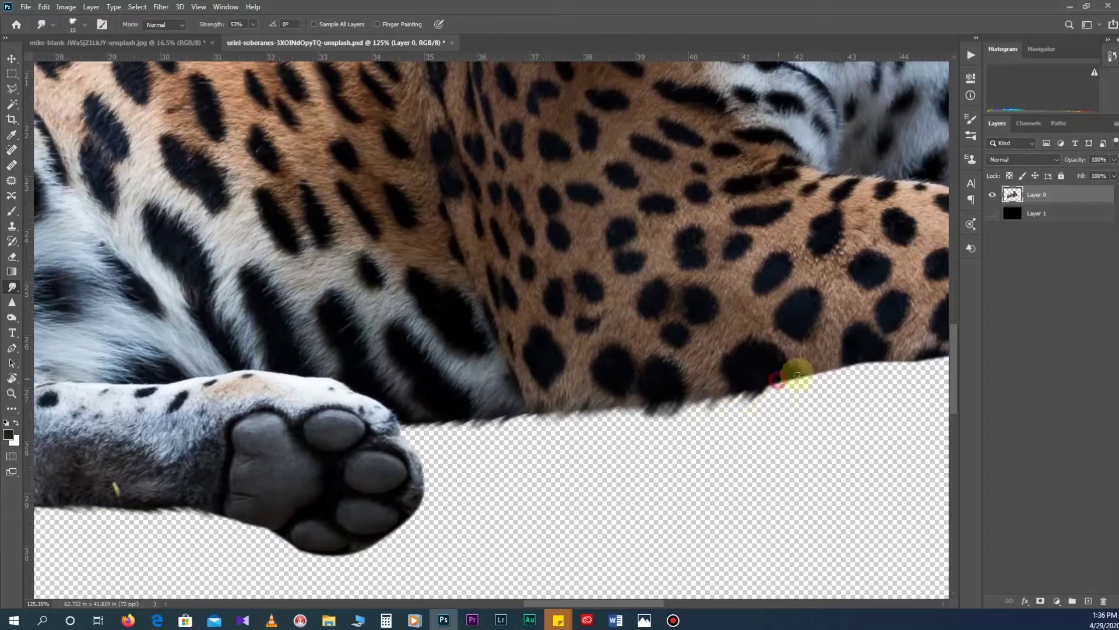
left_click_drag(796, 375, 601, 452)
left_click_drag(752, 432, 577, 446)
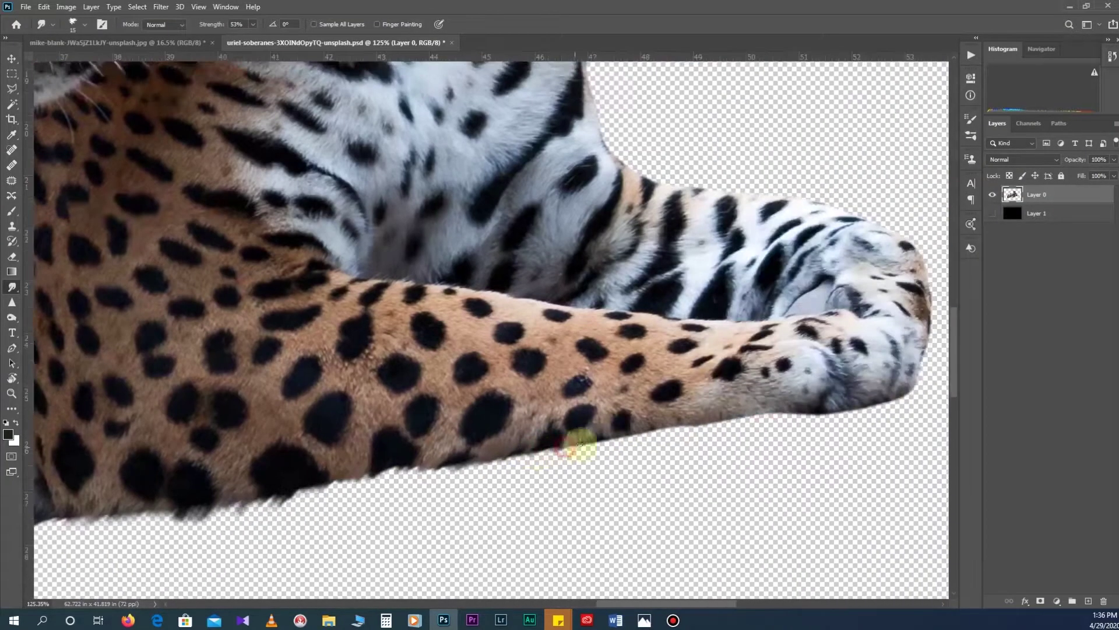
Step: At 43% strength, smudge the tail's lower edge and the front paw outline
key("4")
key("3")
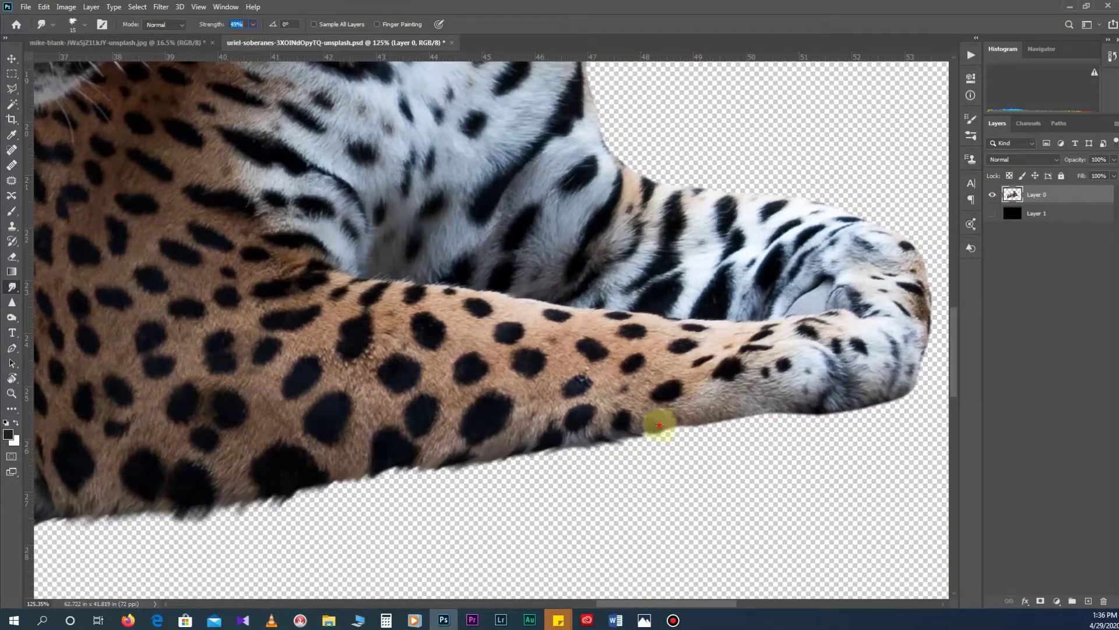
key("ctrl+0")
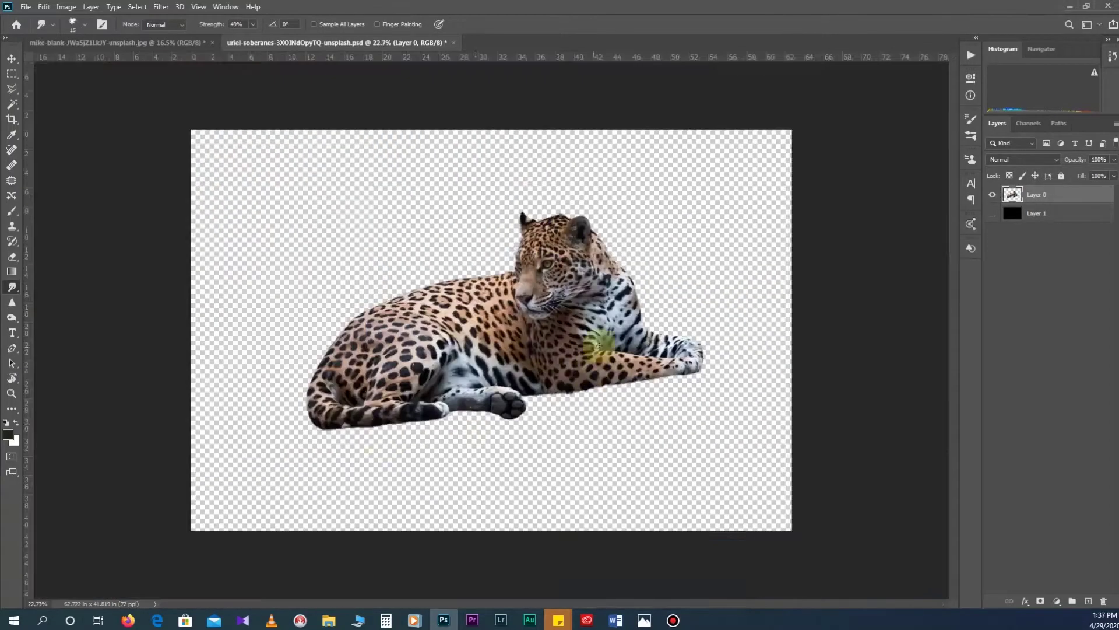
scroll(463, 324, "up", 10)
left_click_drag(171, 297, 240, 430)
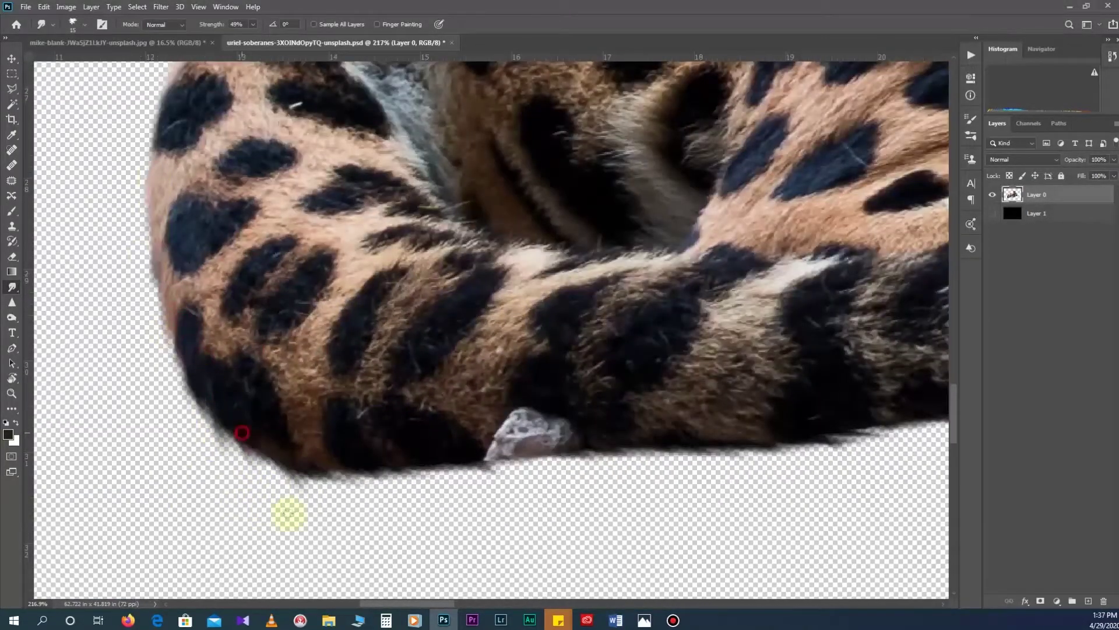
key("ctrl+0")
scroll(789, 412, "up", 5)
left_click_drag(790, 413, 471, 402)
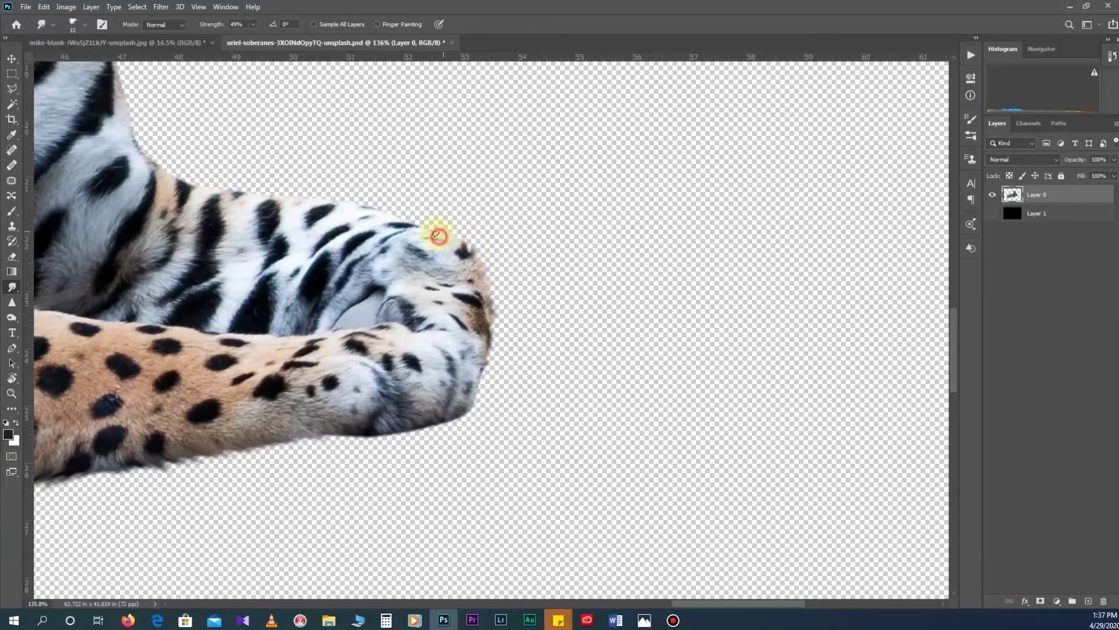
left_click_drag(359, 209, 337, 319)
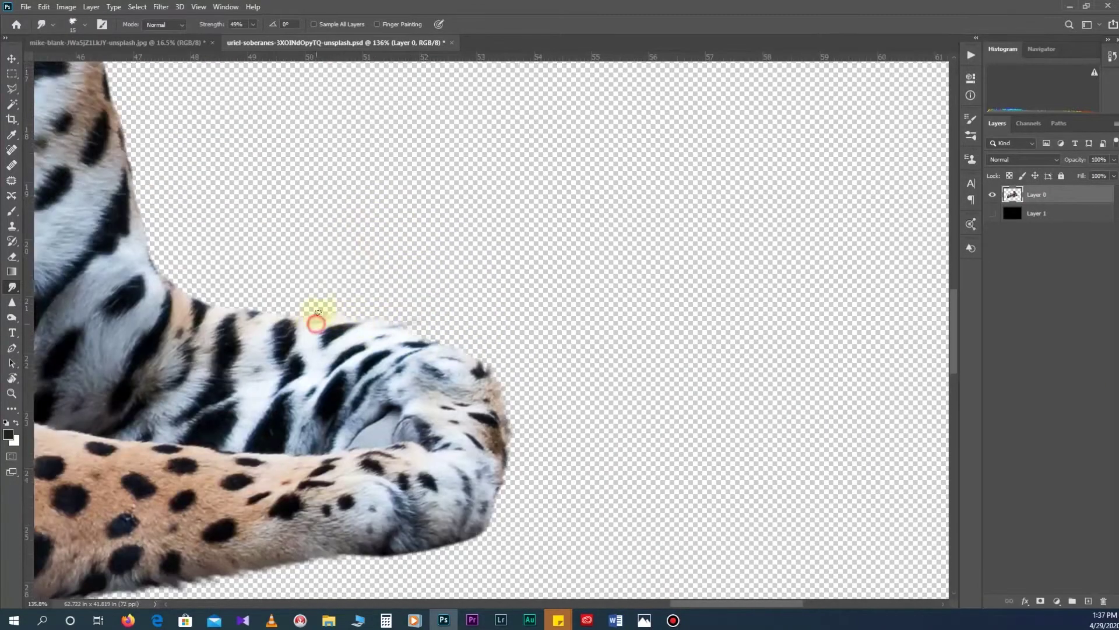
key("ctrl+plus")
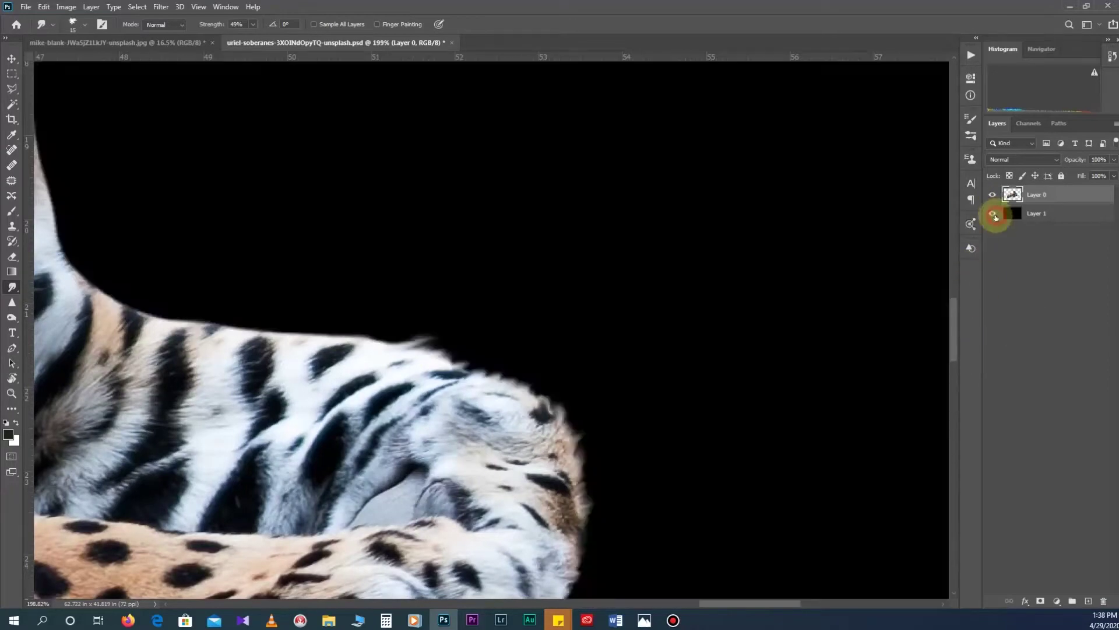
Step: Show the black backing again and smudge the front leg's upper fur edge near the shoulder
left_click(992, 213)
scroll(512, 445, "up", 4)
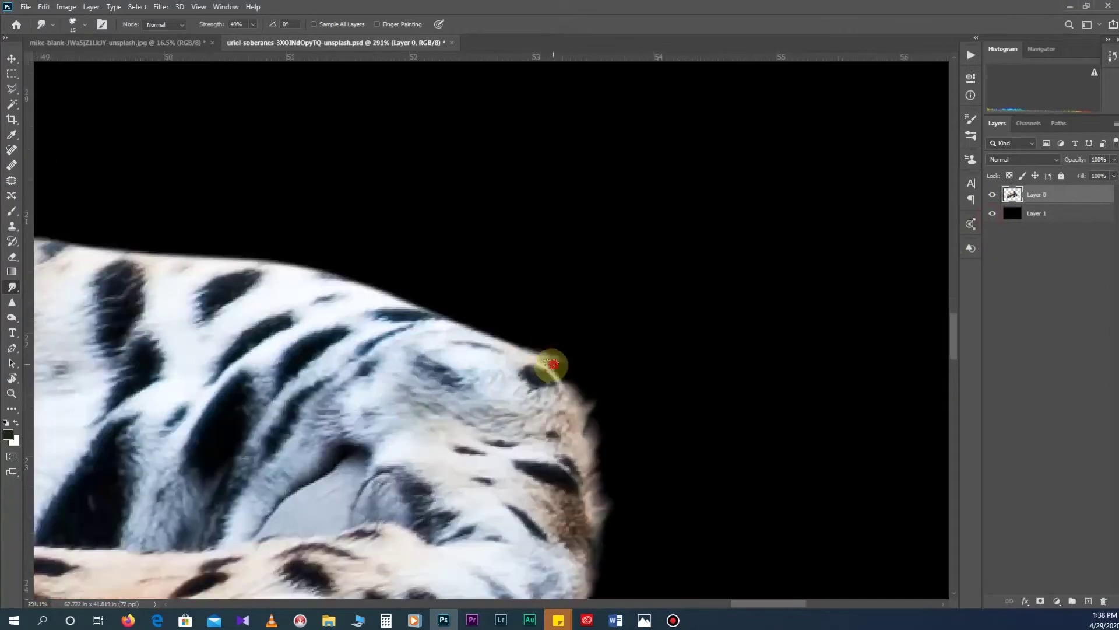
mouse_move(385, 289)
left_mouse_down()
mouse_move(190, 250)
mouse_move(357, 247)
left_mouse_up()
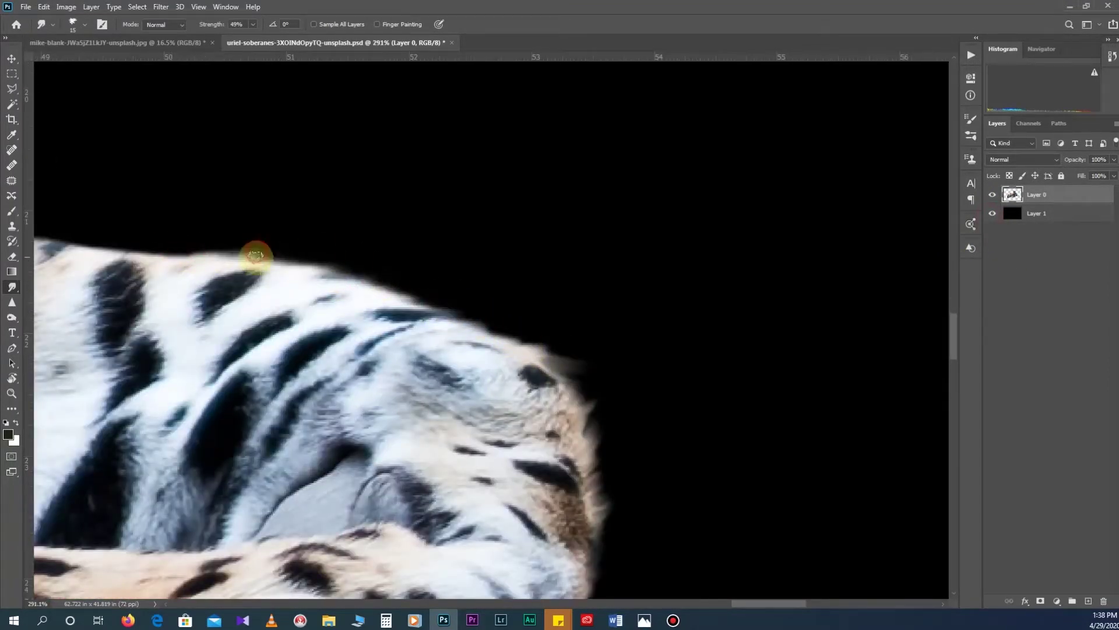
scroll(357, 248, "down", 1)
scroll(463, 300, "up", 1)
left_click_drag(544, 341, 394, 320)
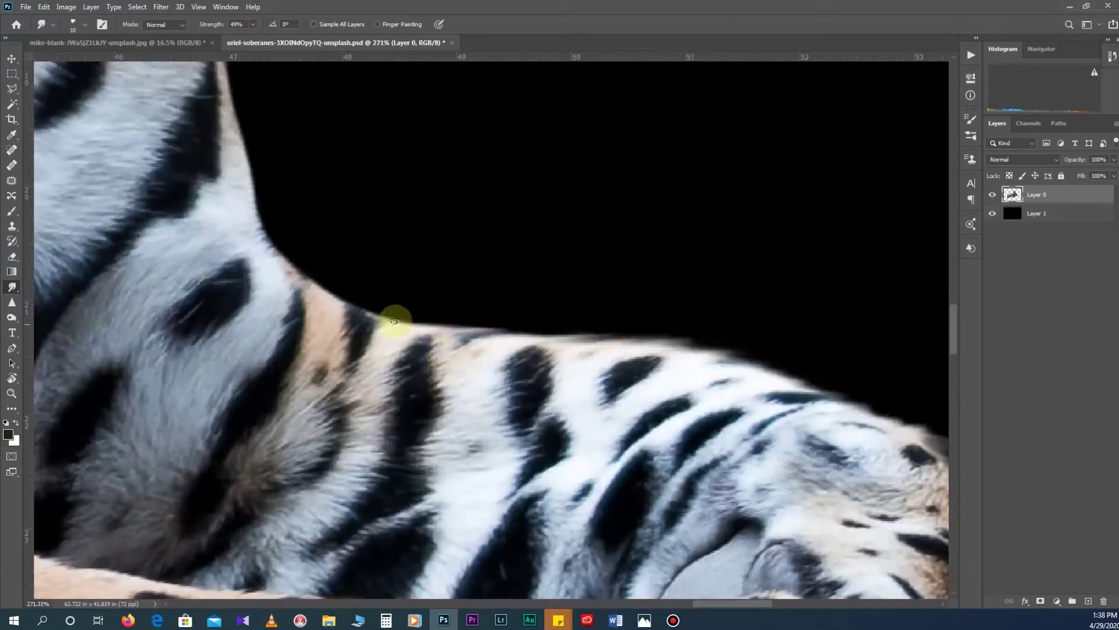
left_click_drag(287, 251, 362, 295)
Step: Smudge more fur along the jaguar's shoulder edge
scroll(280, 340, "up", 3)
scroll(240, 274, "up", 3)
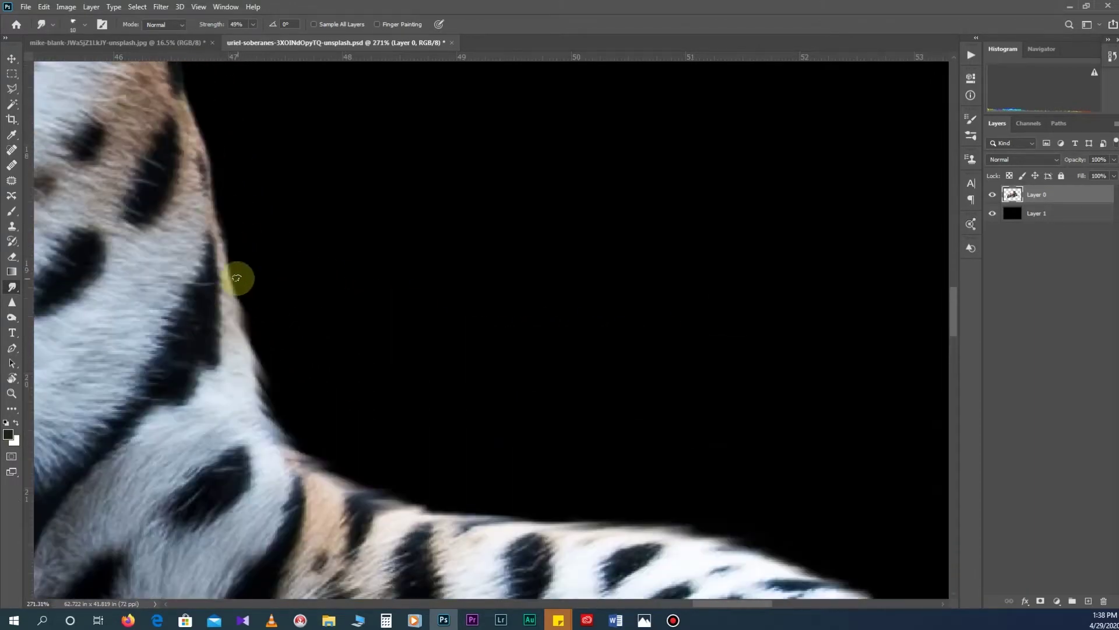
scroll(215, 315, "up", 3)
scroll(250, 338, "up", 3)
scroll(180, 263, "up", 2)
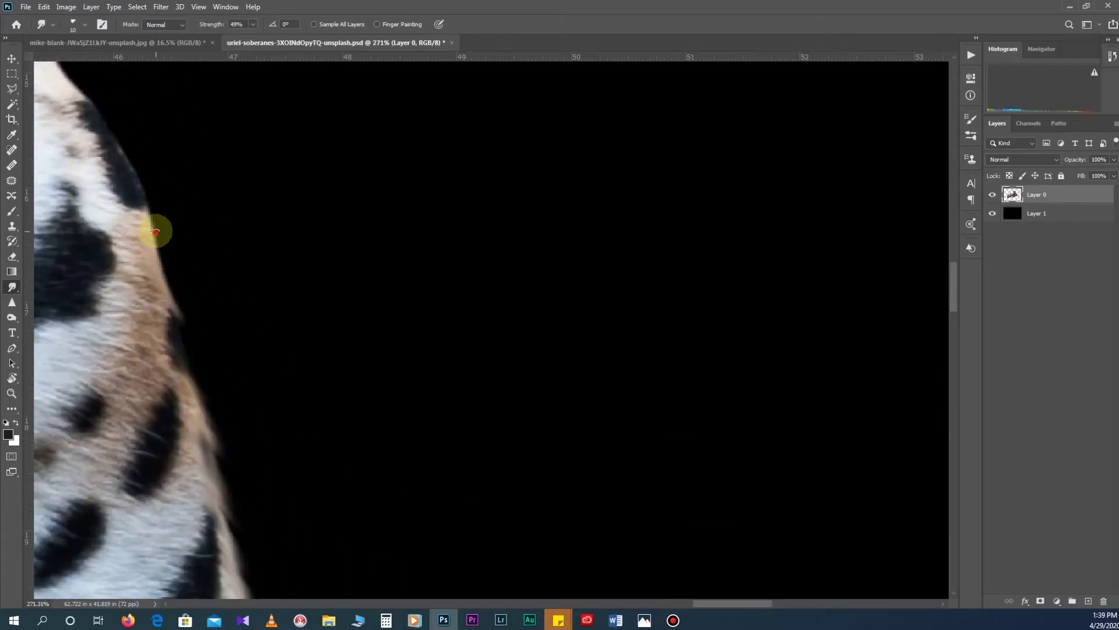
scroll(155, 229, "down", 10)
scroll(525, 414, "up", 10)
left_click_drag(379, 291, 315, 237)
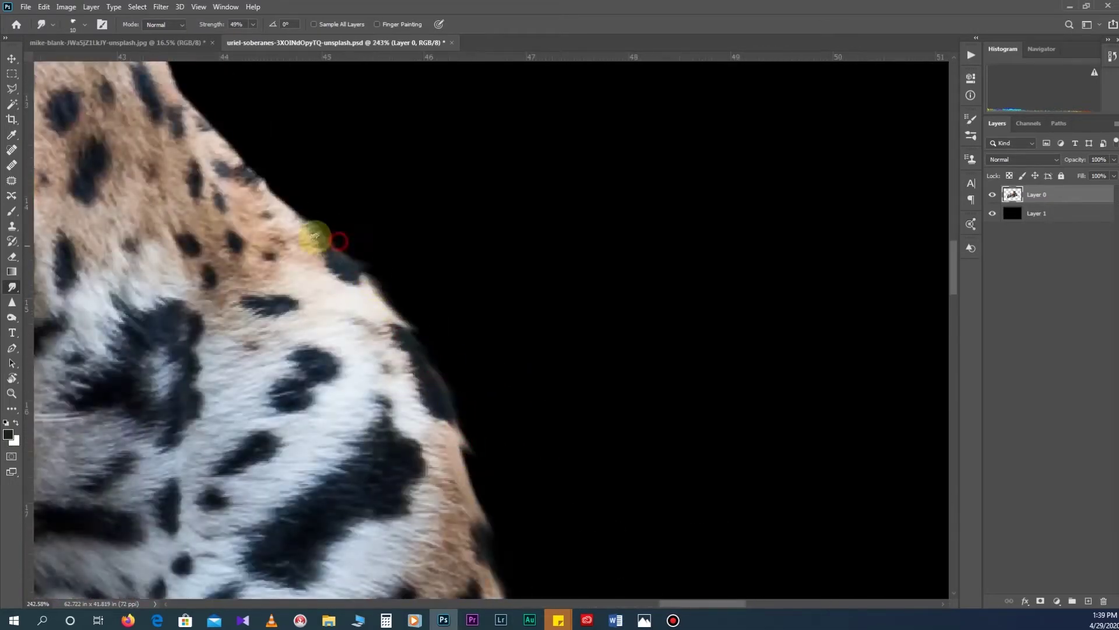
scroll(276, 192, "up", 2)
scroll(347, 286, "left", 2)
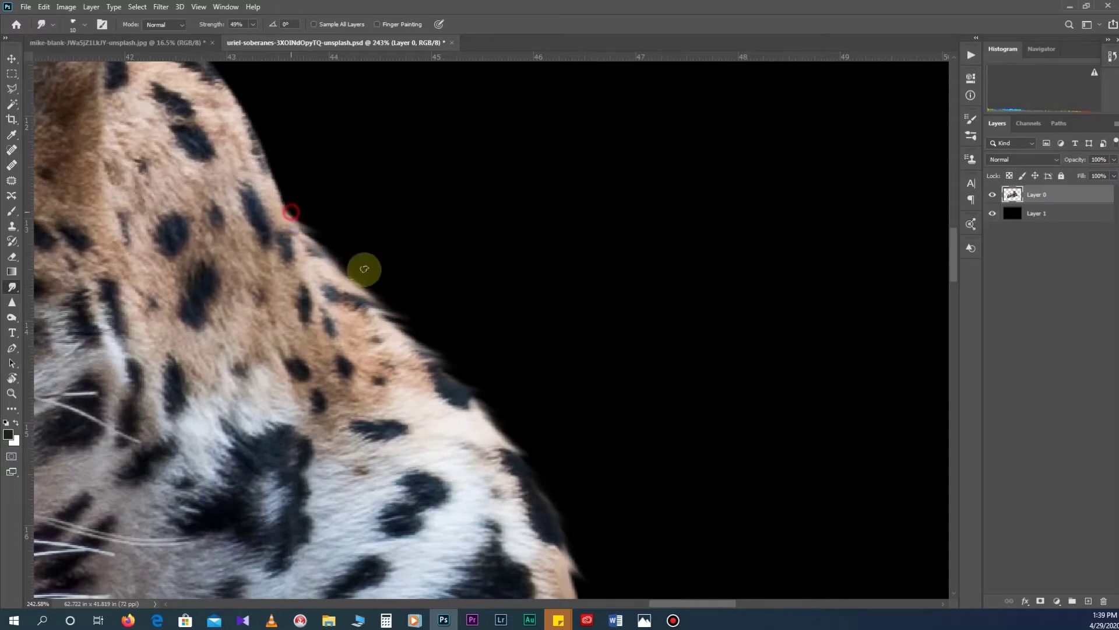
scroll(365, 267, "down", 10)
scroll(350, 313, "up", 9)
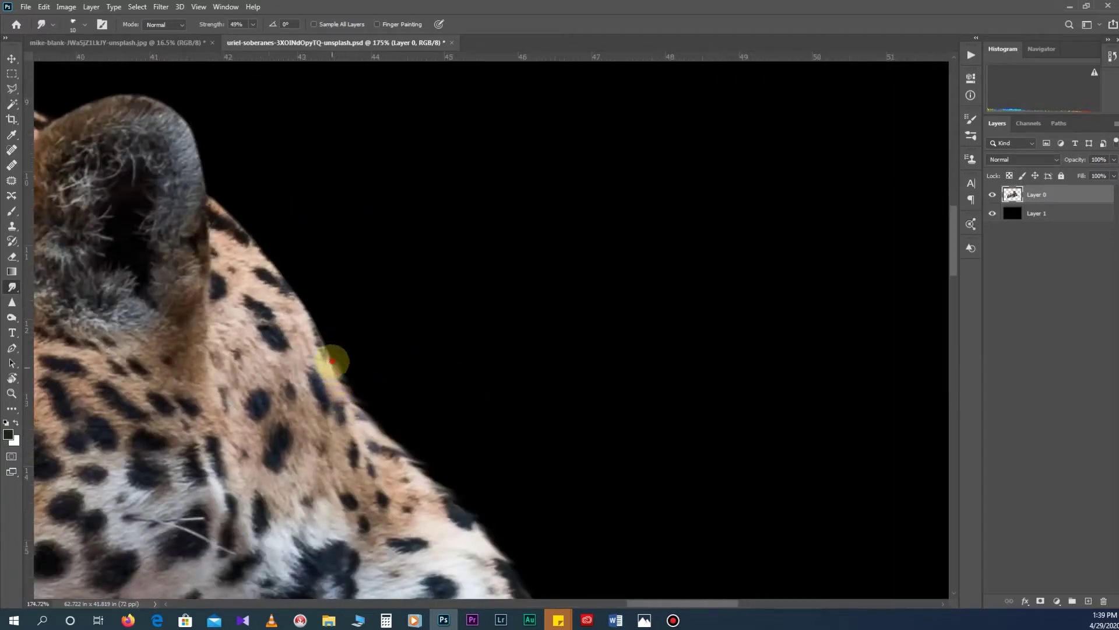
scroll(647, 335, "up", 5)
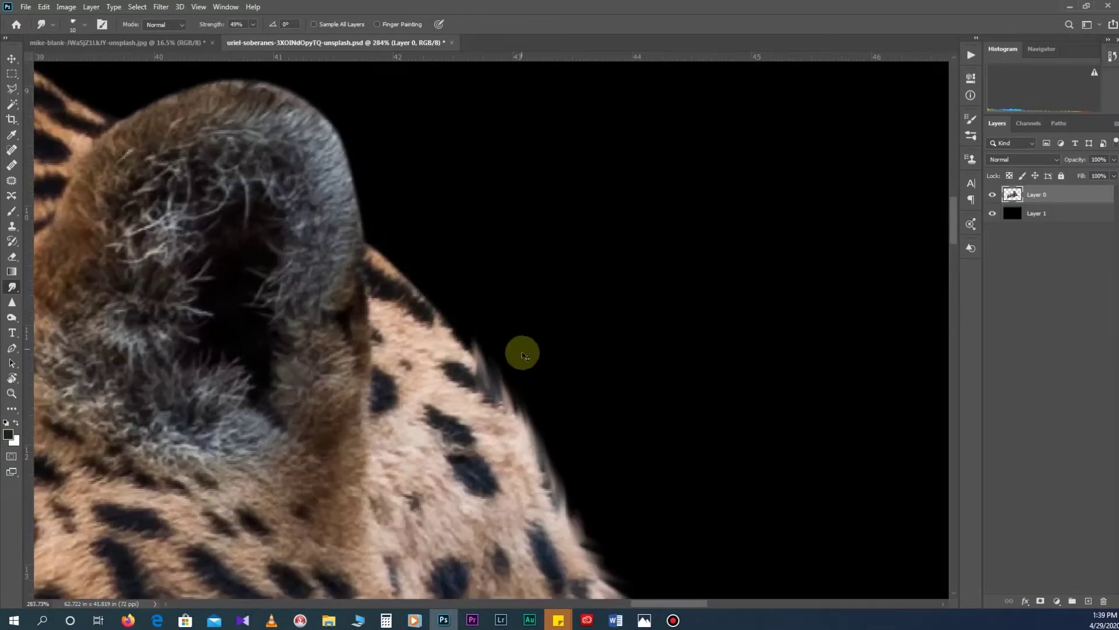
Step: Lower smudge strength to 40% then 33% and soften the fur along the ear edge
left_click_drag(239, 32, 236, 35)
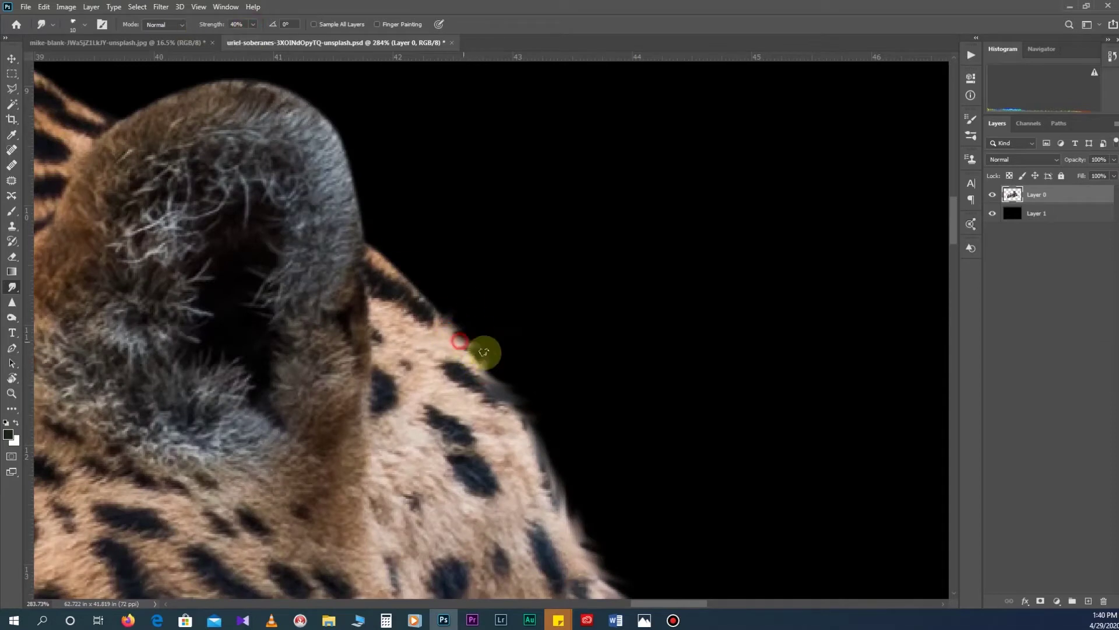
left_click_drag(391, 265, 383, 247)
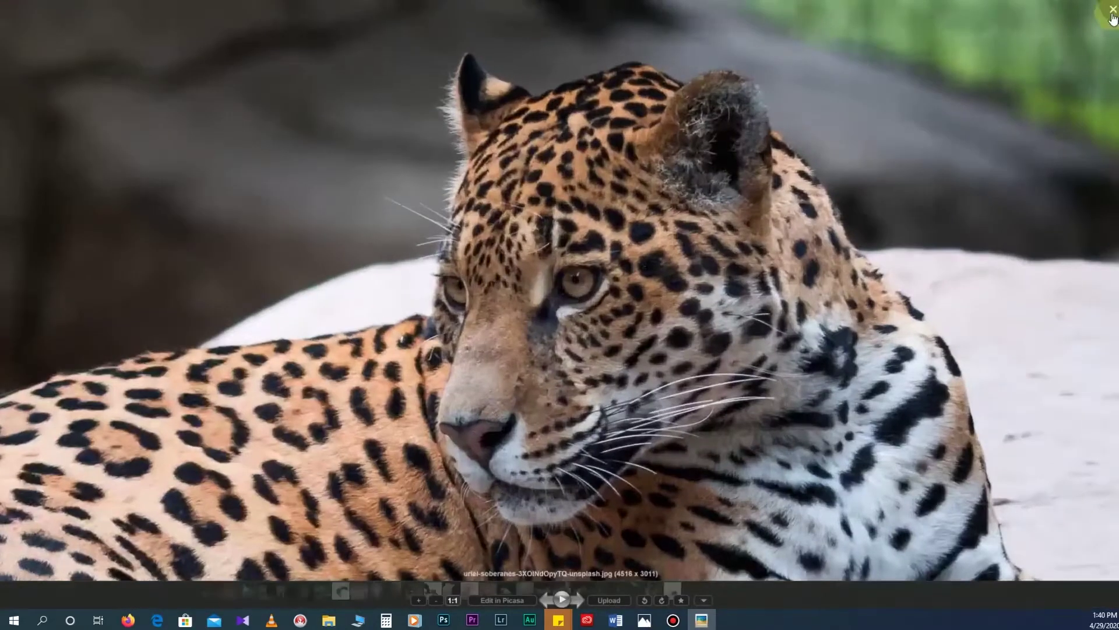
left_click(1113, 10)
scroll(418, 243, "up", 5)
key("3")
key("3")
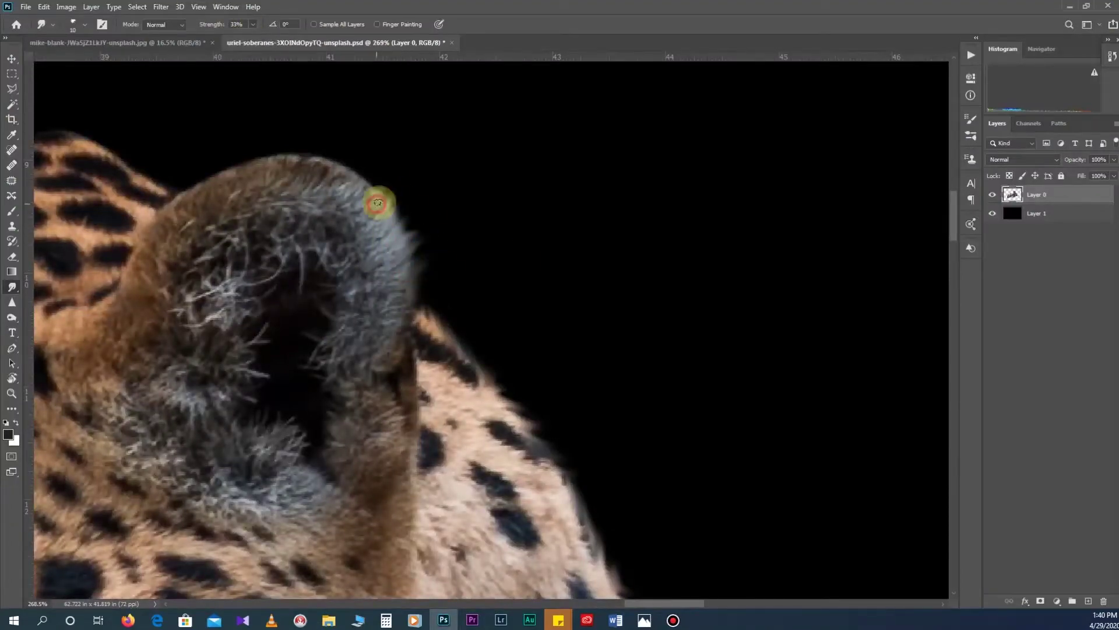
mouse_move(349, 176)
left_mouse_down()
mouse_move(300, 155)
mouse_move(187, 180)
left_mouse_up()
scroll(577, 259, "down", 5)
scroll(422, 199, "up", 7)
scroll(817, 332, "down", 3)
scroll(641, 291, "up", 2)
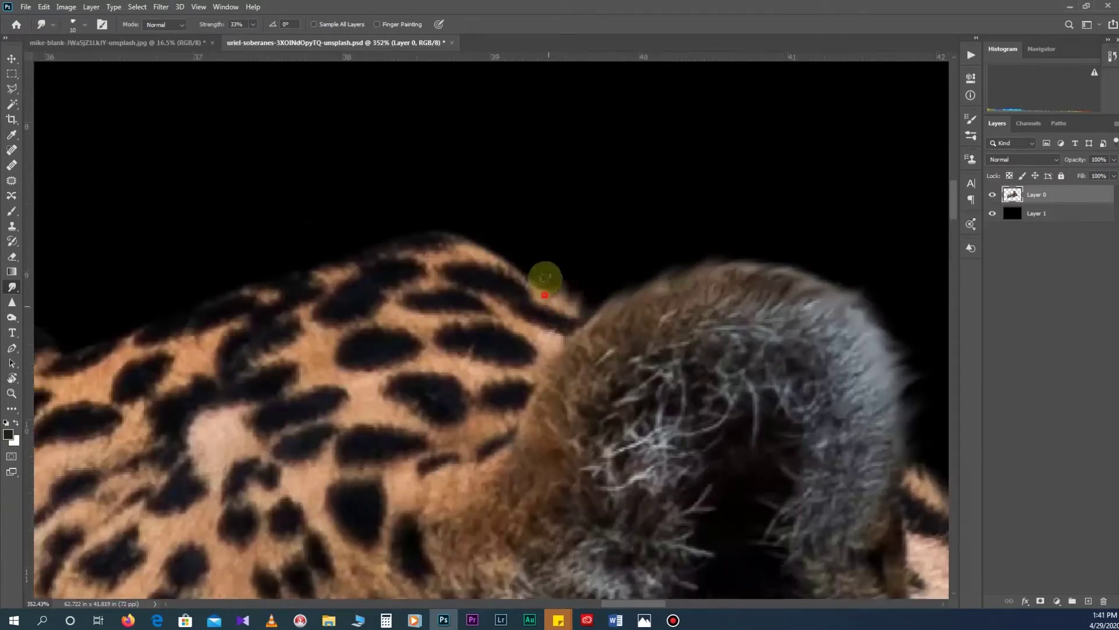
scroll(165, 305, "left", 5)
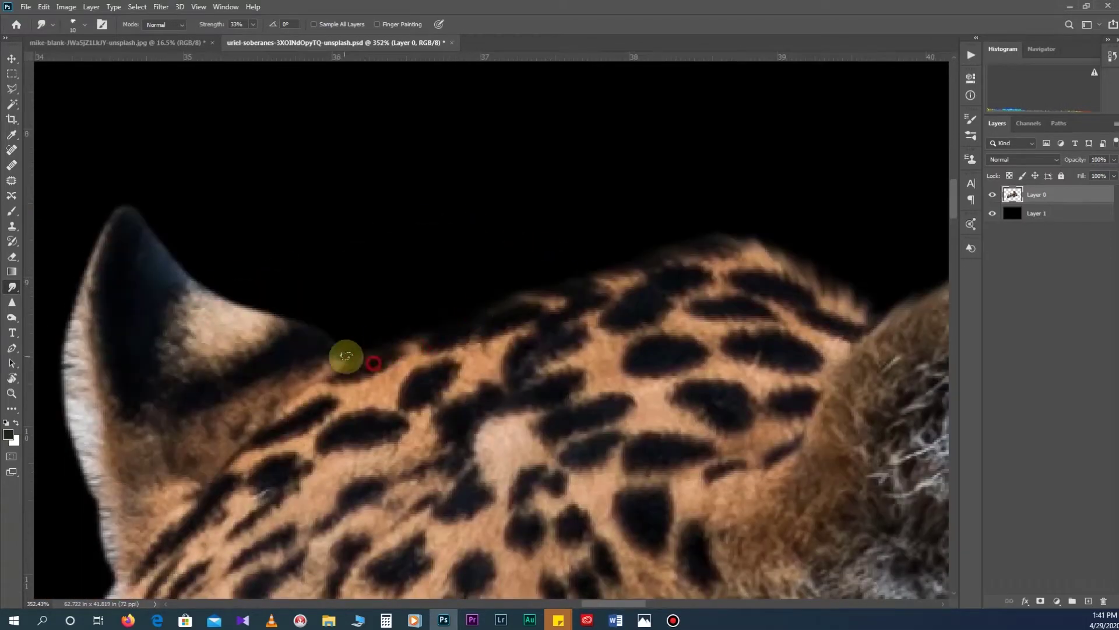
Step: Toggle the black backing off and on to check, then smudge the ear's outer edge
left_click(992, 213)
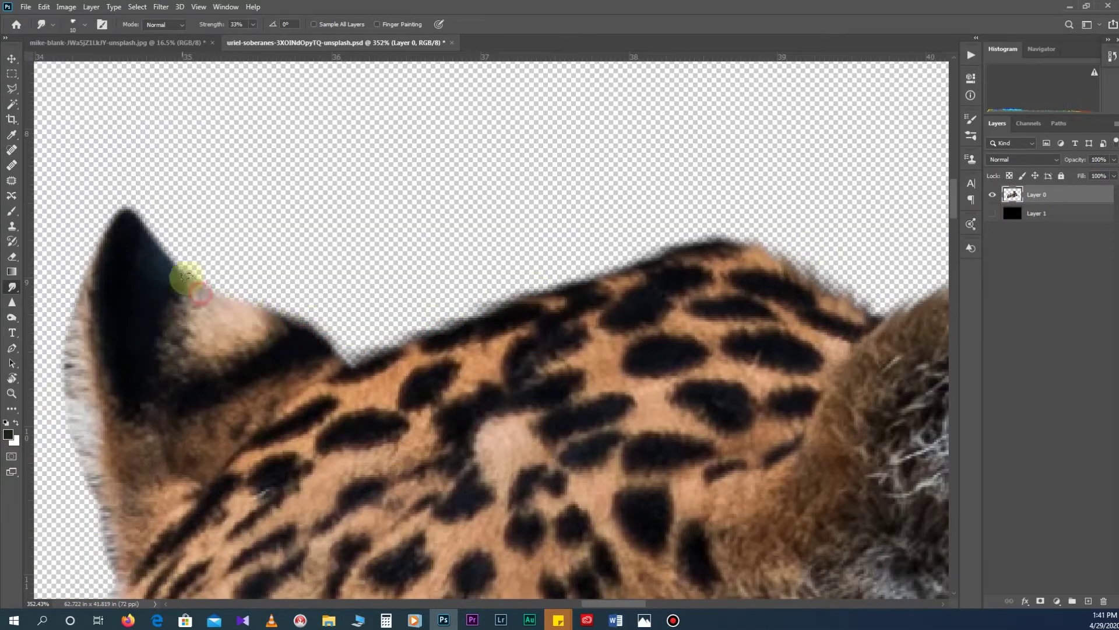
scroll(262, 199, "left", 4)
scroll(327, 147, "down", 1)
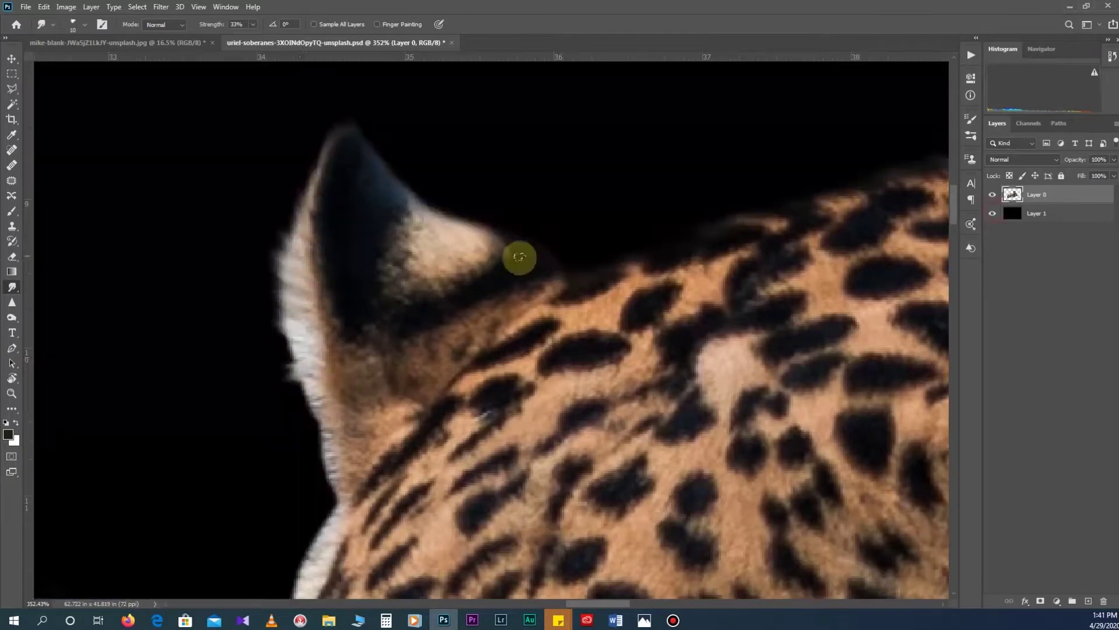
left_click(992, 213)
left_click_drag(293, 406, 315, 412)
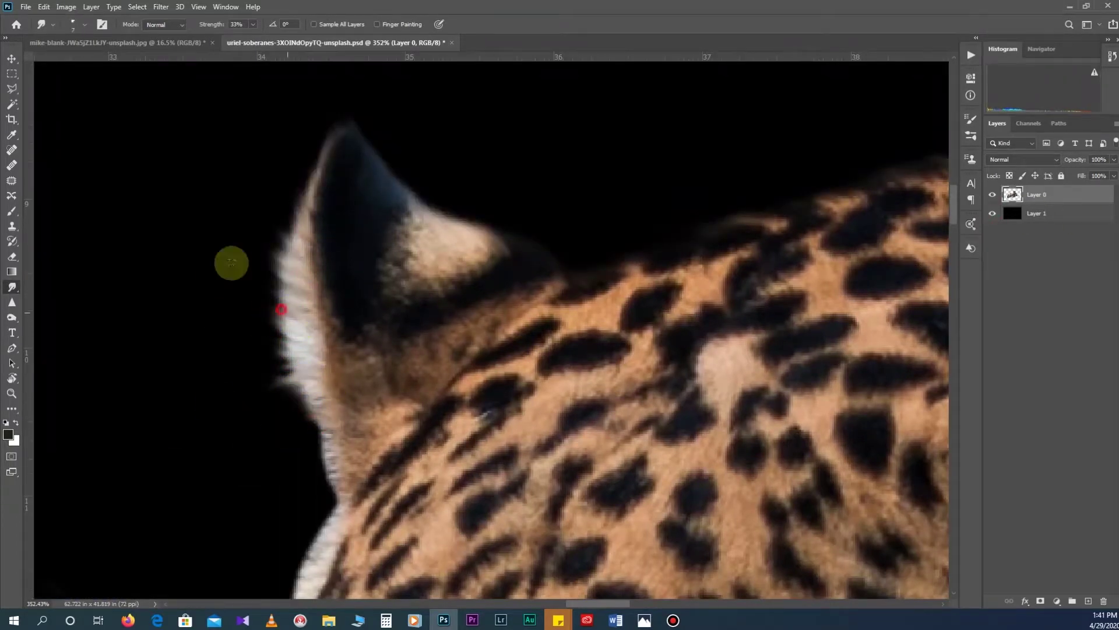
scroll(350, 268, "up", 1)
scroll(320, 321, "down", 2)
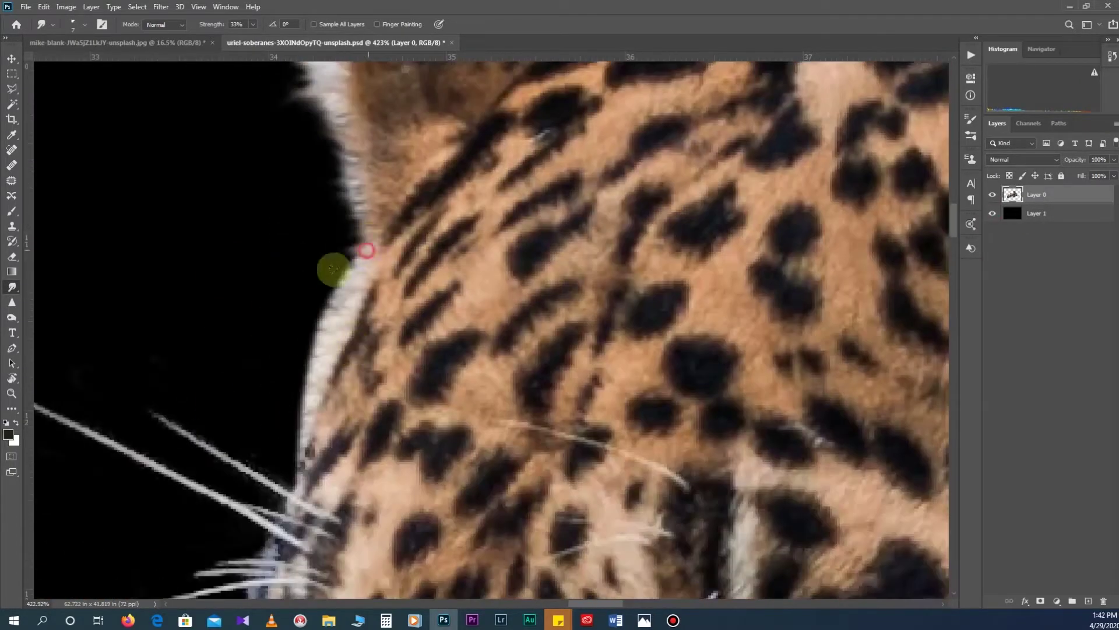
Step: Smudge the fur edge near the jaguar's whiskers
left_click_drag(352, 278, 303, 400)
scroll(445, 274, "down", 3)
scroll(387, 420, "up", 3)
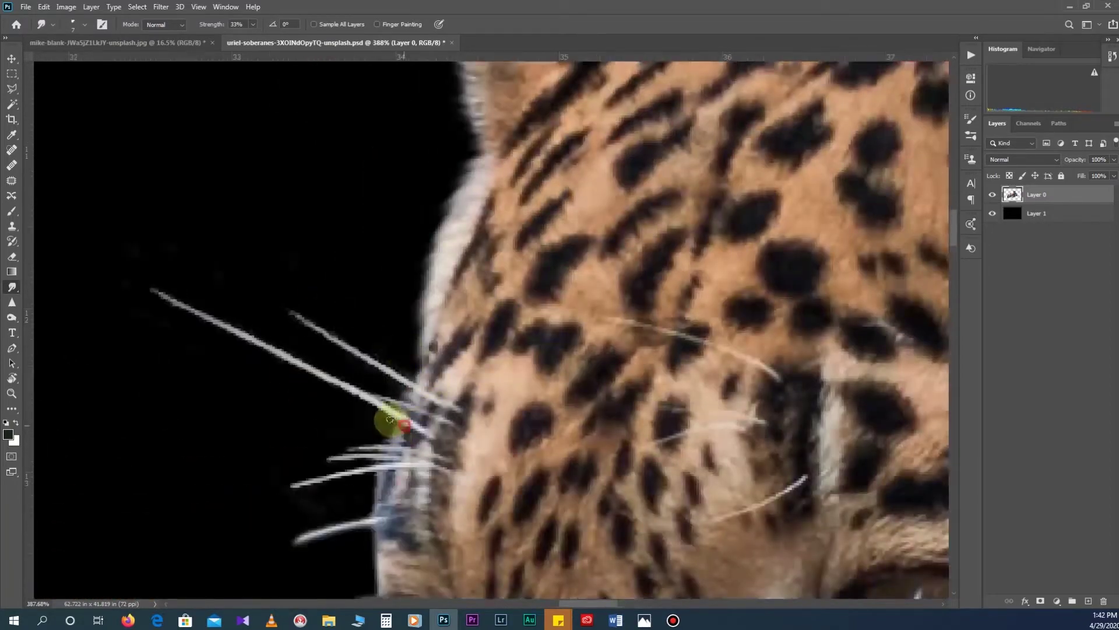
scroll(377, 438, "down", 2)
scroll(375, 501, "down", 2)
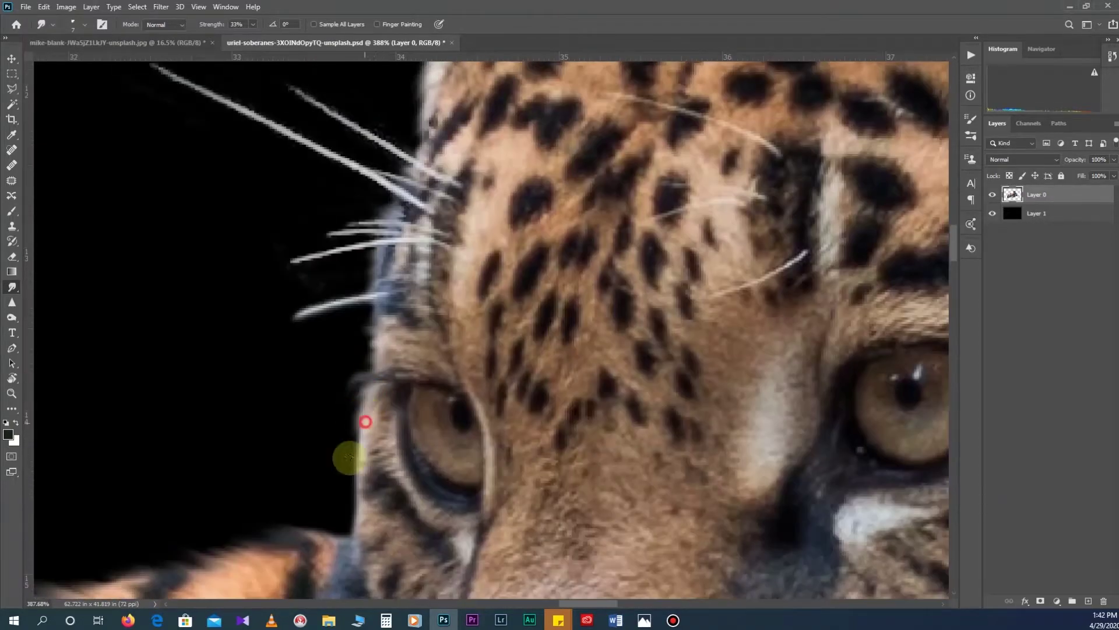
scroll(430, 292, "down", 1)
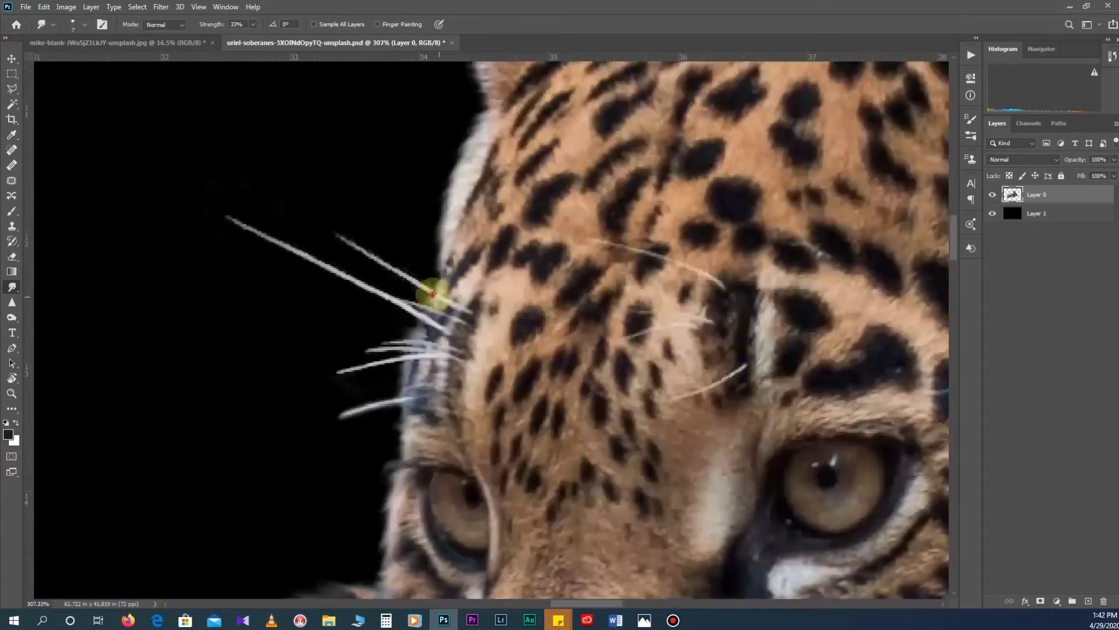
scroll(497, 170, "down", 4)
scroll(401, 194, "up", 4)
scroll(401, 193, "down", 3)
scroll(327, 112, "down", 6)
Step: Move the jaguar into the jungle document and begin scaling it down
key("v")
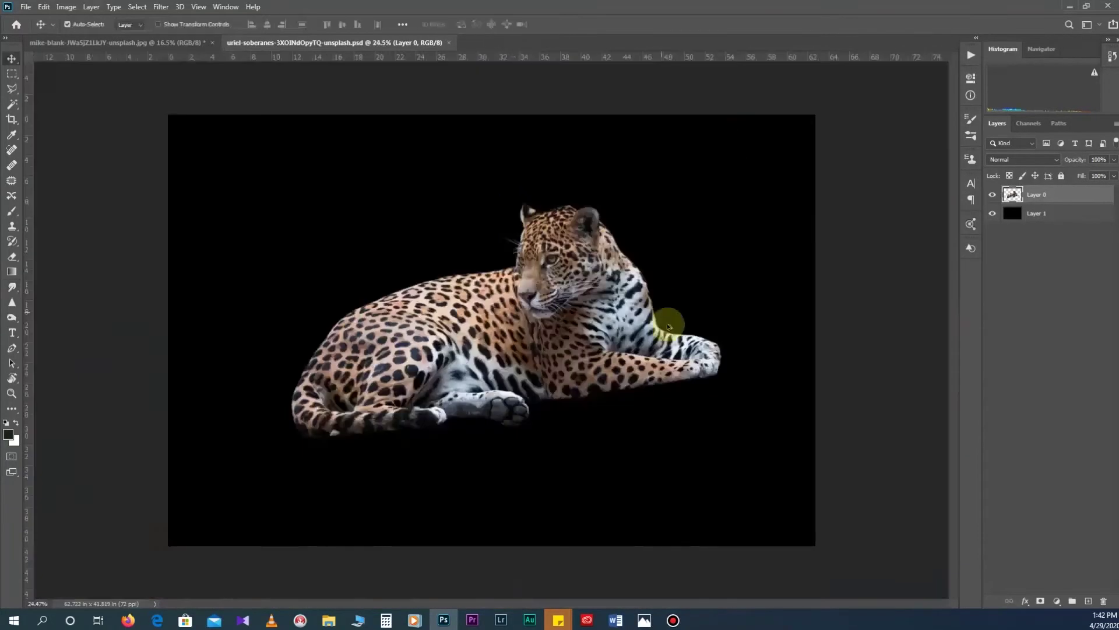
mouse_move(669, 319)
left_mouse_down()
mouse_move(472, 332)
mouse_move(474, 528)
left_mouse_up()
key("ctrl+t")
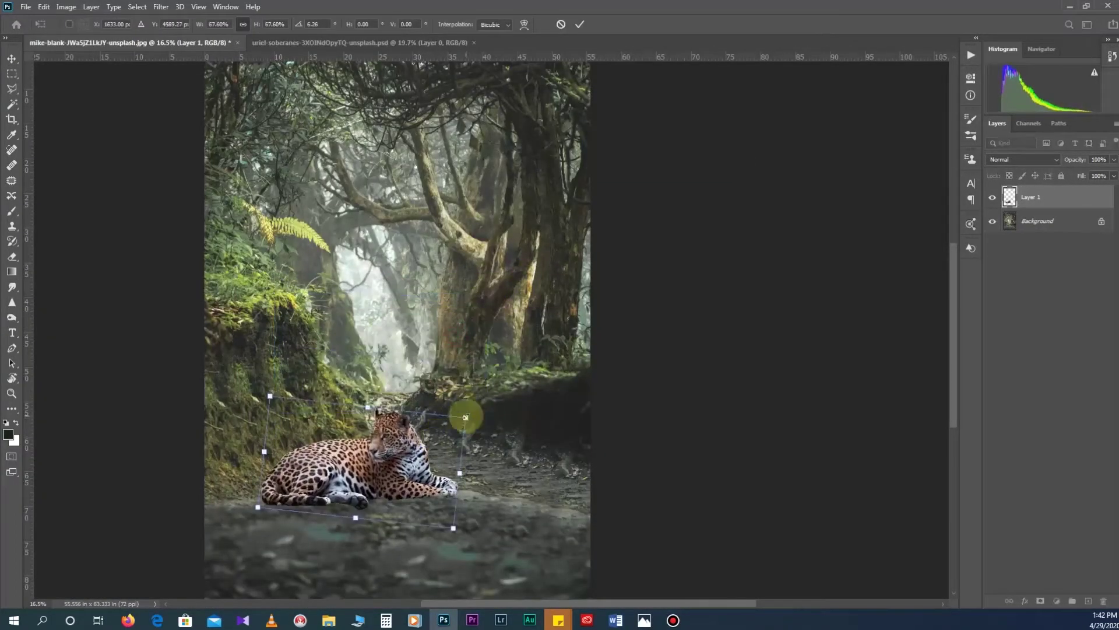
Step: Confirm the jaguar's size and crop to extend the canvas to the right
key("Return")
scroll(497, 441, "left", 3)
scroll(478, 403, "down", 3)
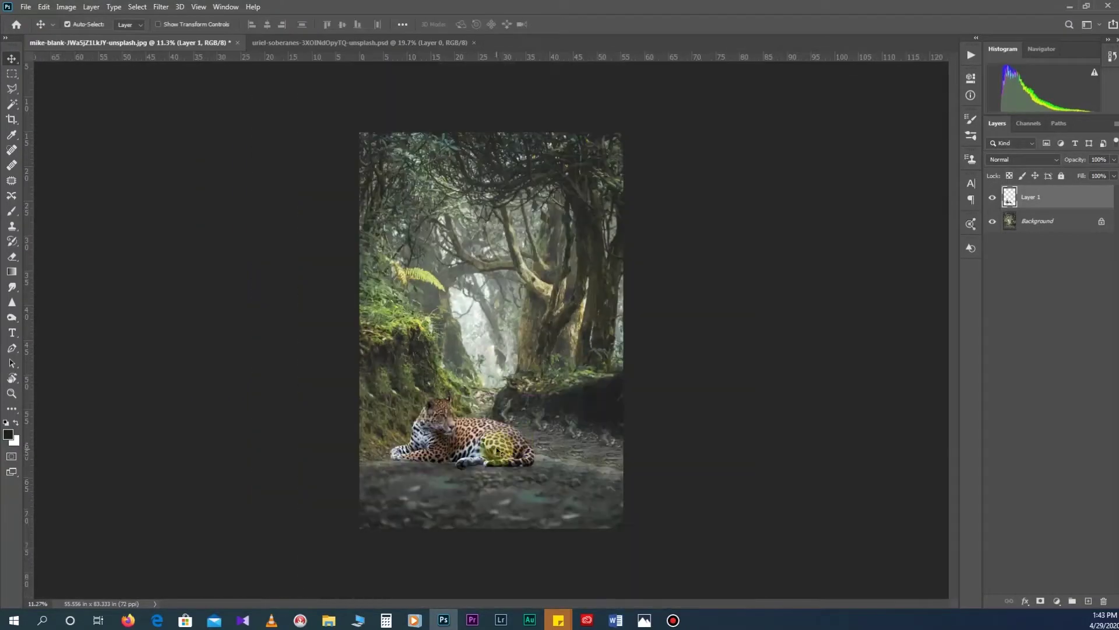
key("c")
mouse_move(612, 510)
left_mouse_down()
mouse_move(650, 519)
mouse_move(651, 510)
left_mouse_up()
key("Return")
Step: Unlock the forest background and try stretching it across the added strip, then undo
left_click(1101, 221)
key("Return")
key("ctrl+t")
mouse_move(675, 324)
left_mouse_down()
mouse_move(707, 327)
mouse_move(394, 369)
left_mouse_up()
left_click_drag(332, 330, 287, 320)
scroll(304, 143, "down", 2)
left_click_drag(495, 195, 495, 180)
key("Return")
key("m")
key("ctrl+z")
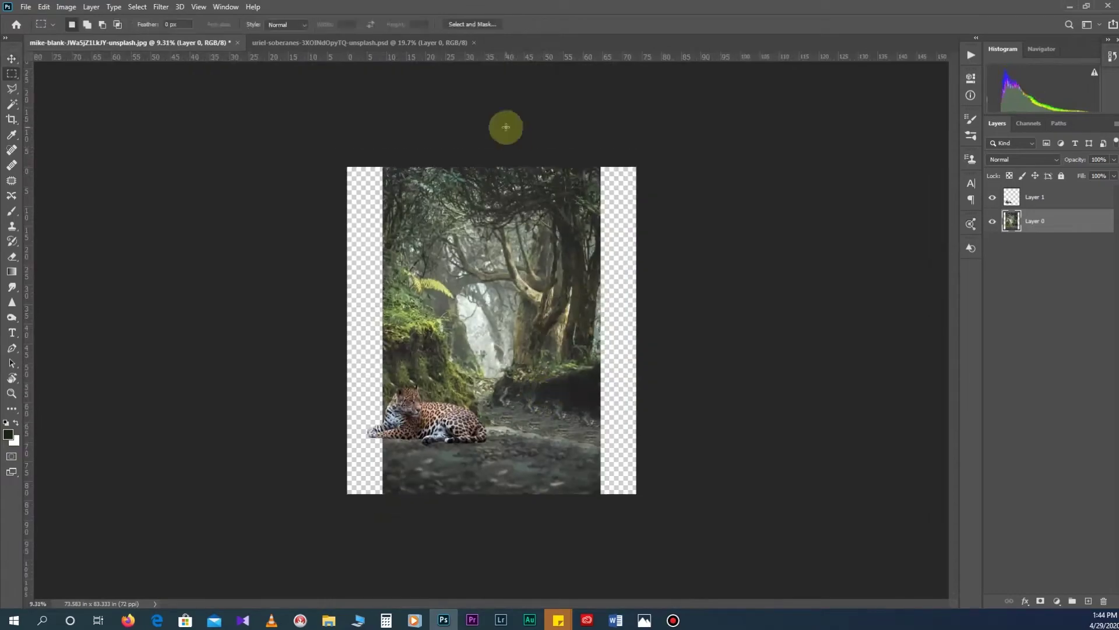
Step: Stretch the forest layer to cover both empty strips of the widened canvas
left_click_drag(347, 167, 455, 477)
key("ctrl+t")
left_click_drag(347, 325, 328, 325)
left_click_drag(636, 167, 627, 165)
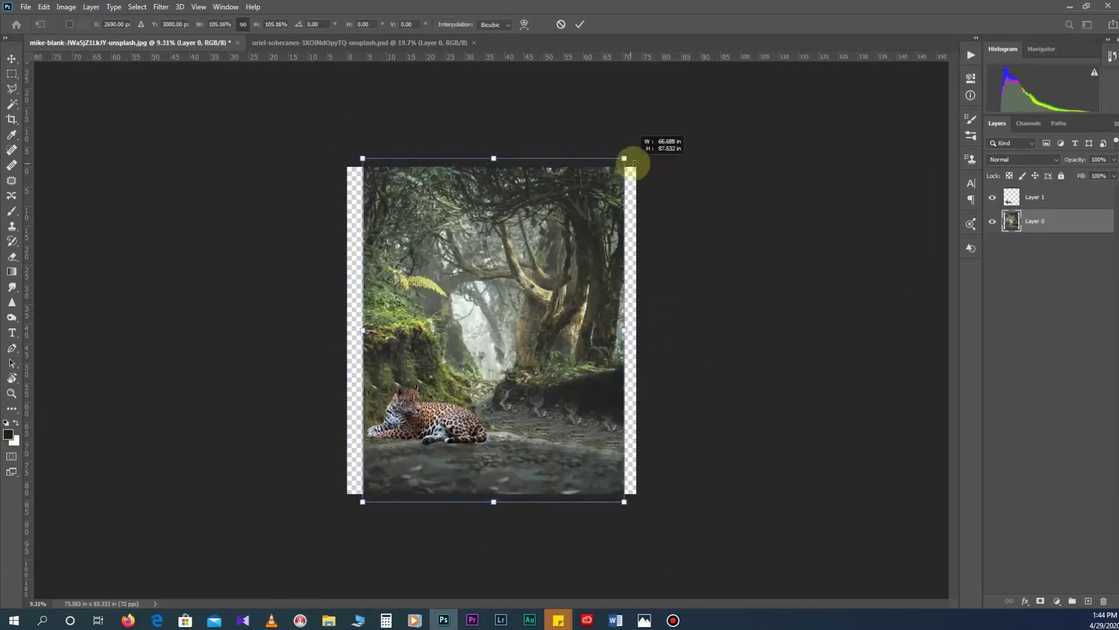
key("Return")
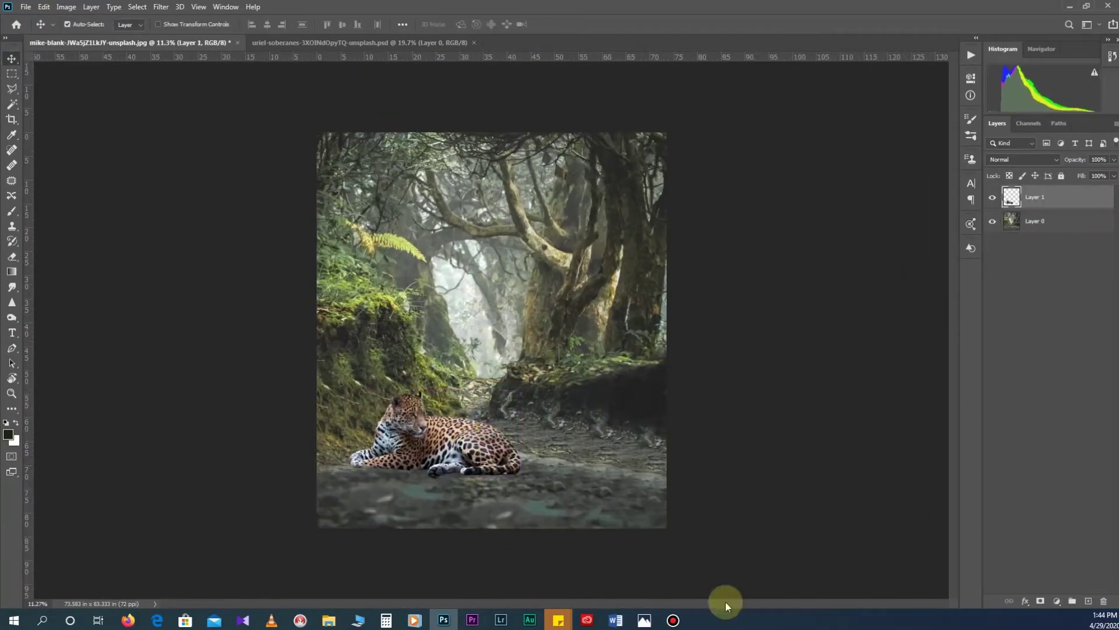
Step: Open the tiger-lying-on-ground image from the pro5 project folder
left_click(329, 620)
left_click(482, 557)
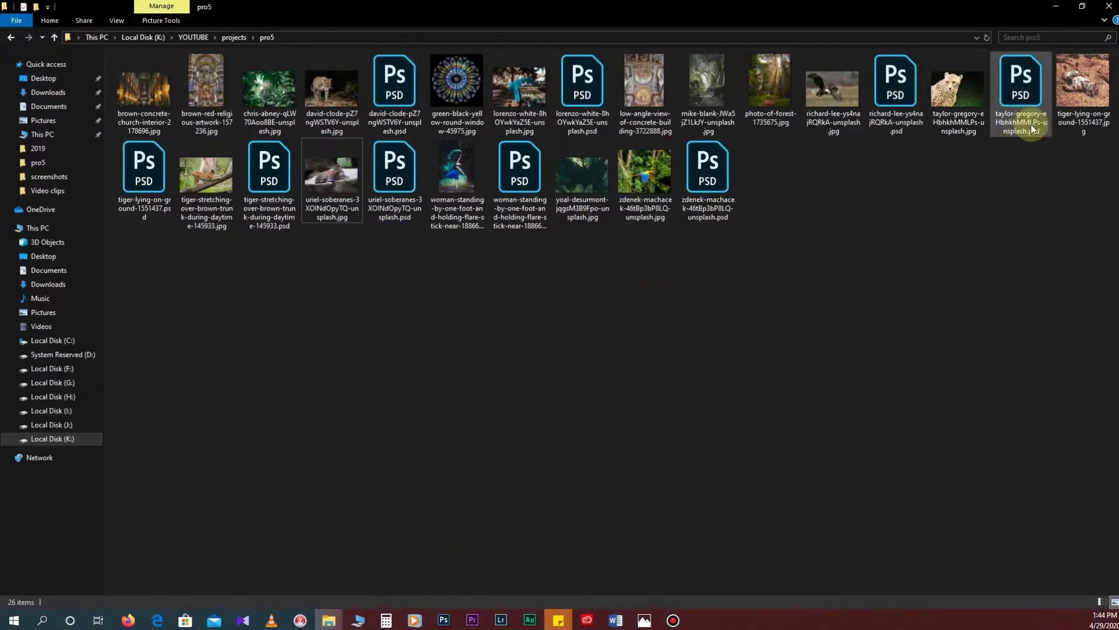
double_click(143, 178)
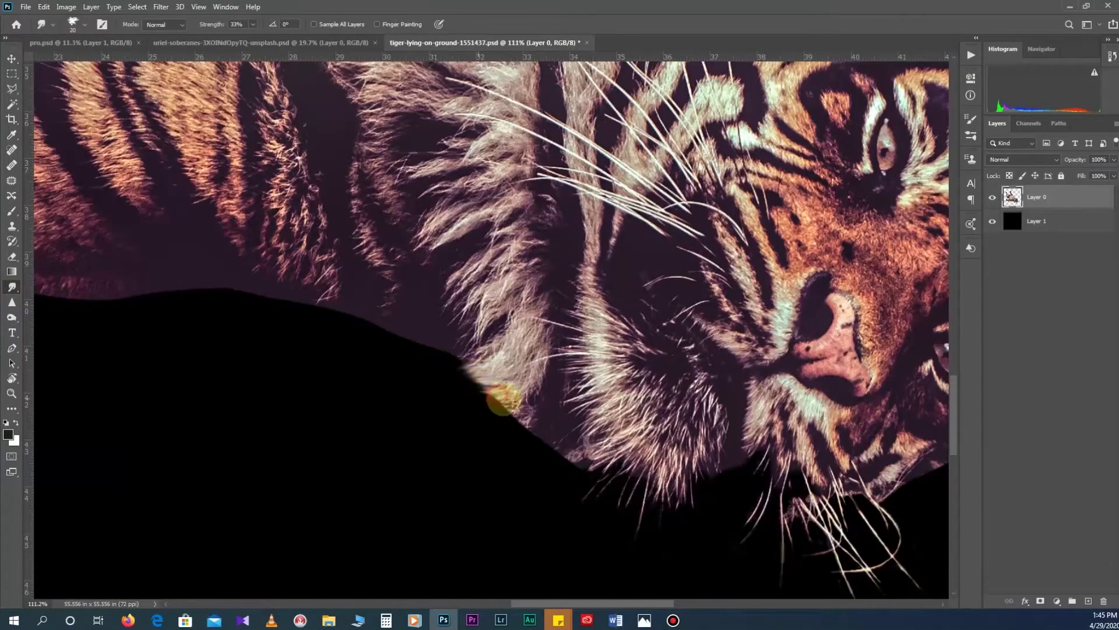
Step: Toggle the black backing layer, then smudge the tiger's chin and lower body edges into soft fur at 33%
left_click(993, 221)
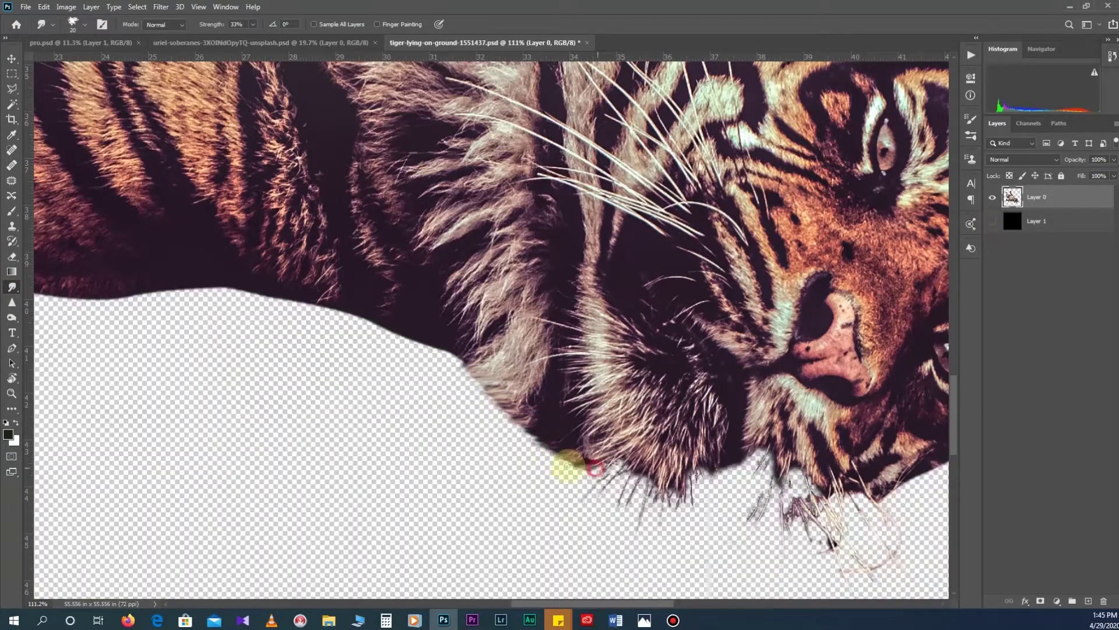
left_click_drag(735, 451, 752, 469)
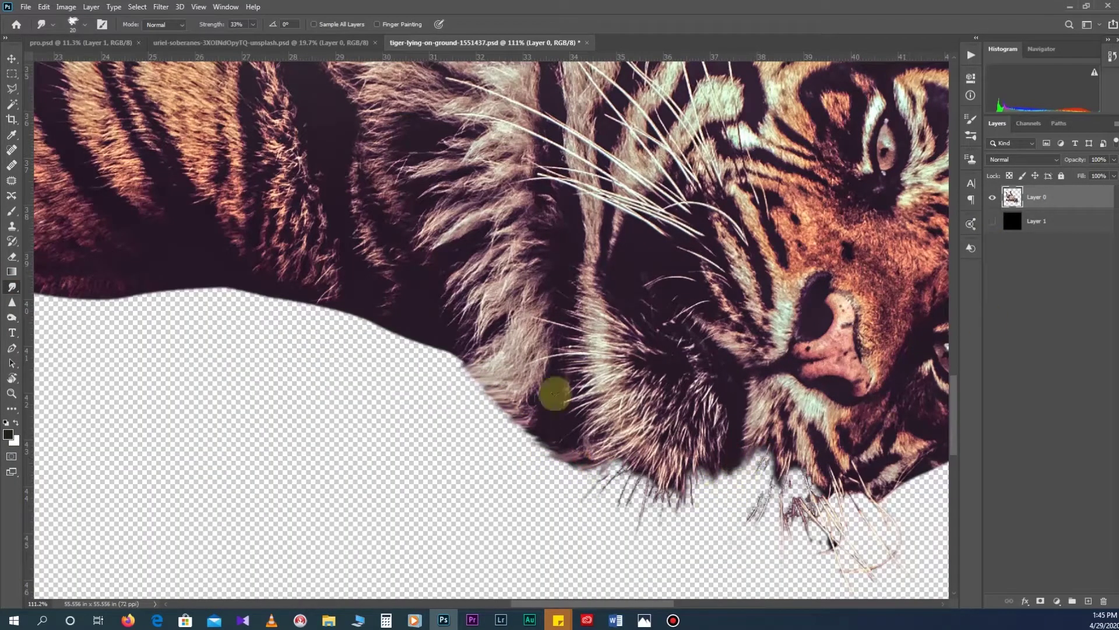
left_click_drag(382, 356, 429, 330)
mouse_move(302, 321)
left_mouse_down()
mouse_move(243, 282)
mouse_move(388, 333)
mouse_move(418, 363)
left_mouse_up()
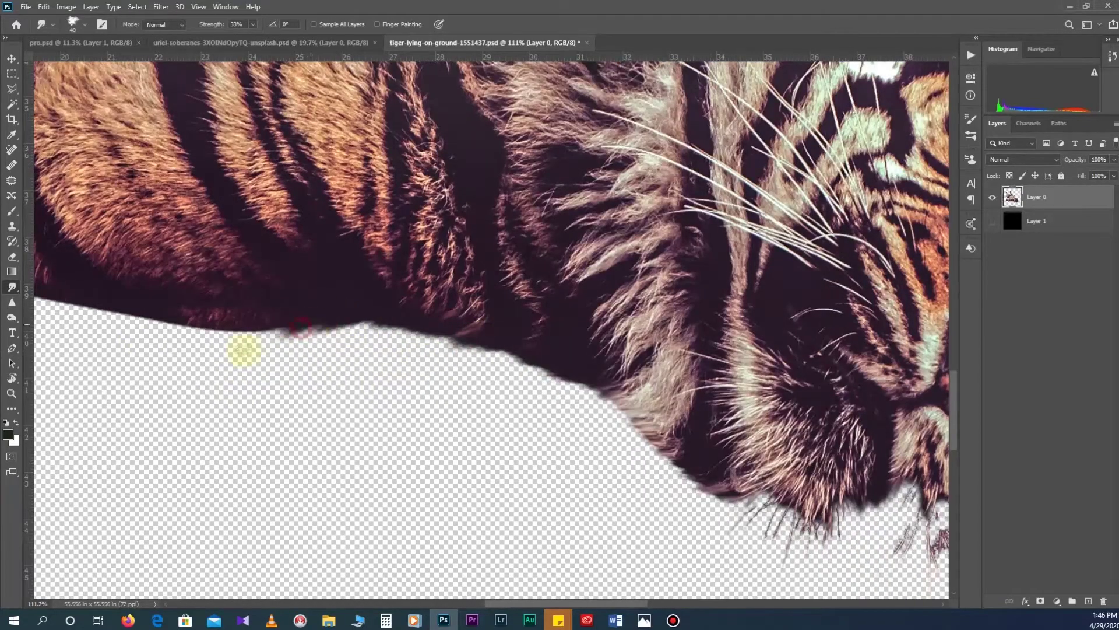
mouse_move(142, 334)
left_mouse_down()
mouse_move(402, 389)
mouse_move(324, 368)
left_mouse_up()
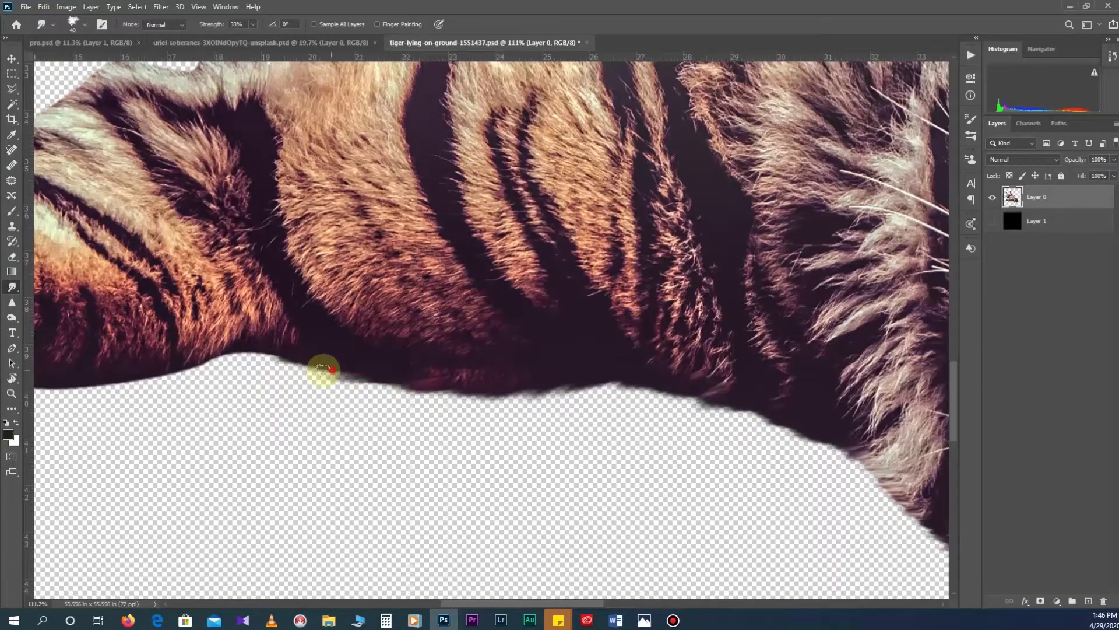
mouse_move(189, 382)
left_mouse_down()
mouse_move(484, 382)
mouse_move(364, 396)
left_mouse_up()
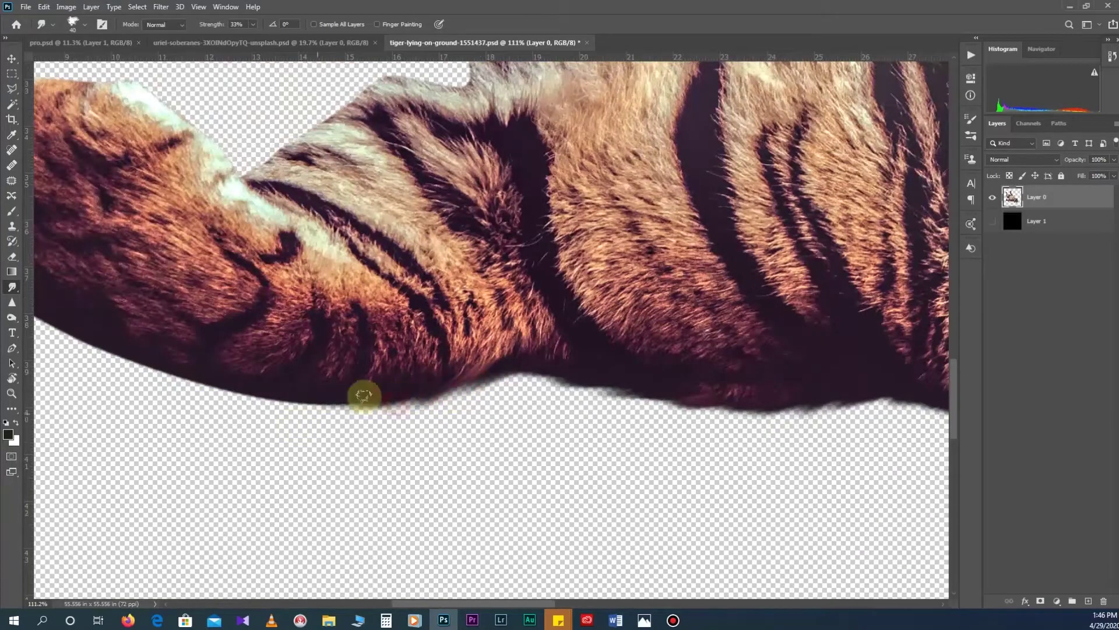
left_click_drag(222, 394, 325, 424)
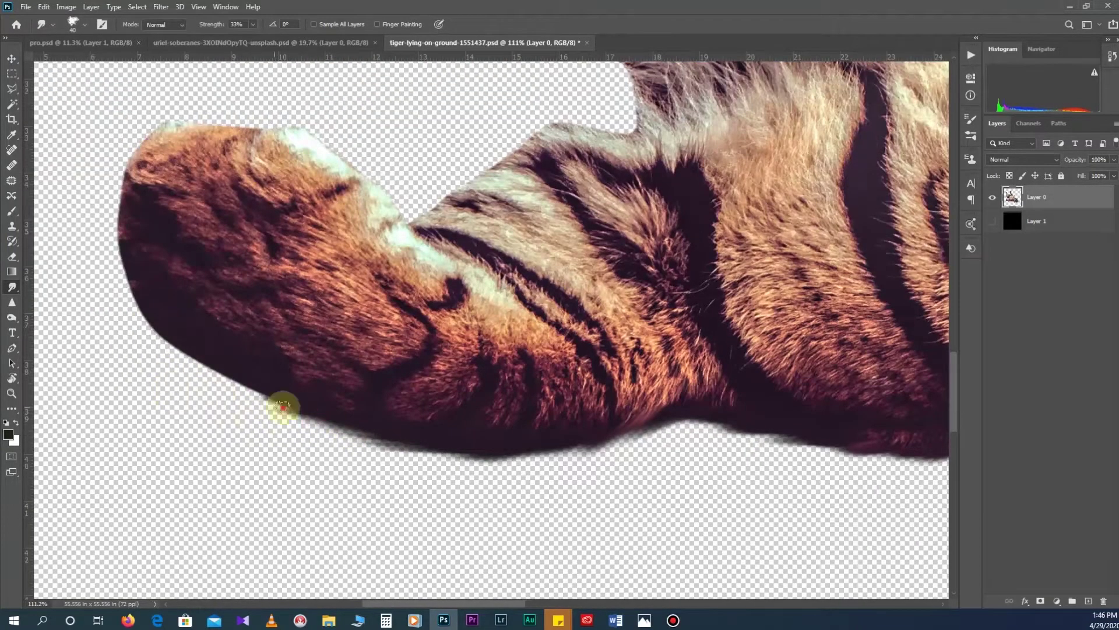
left_click_drag(109, 268, 114, 185)
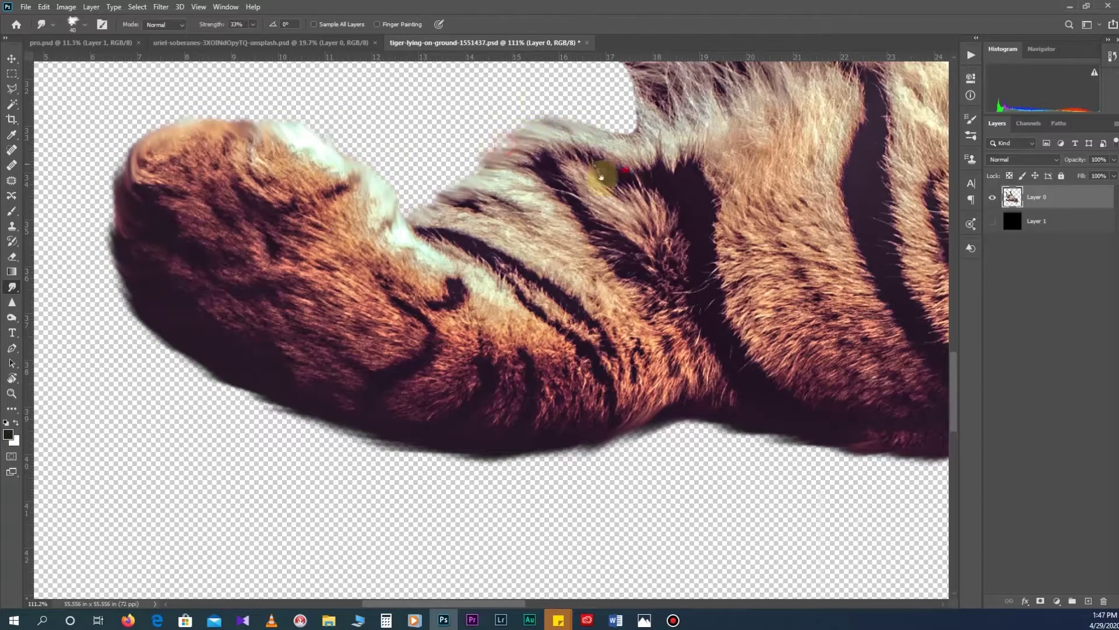
Step: Smudge the tiger's back, raised leg and paw edges into wispy fur
left_click_drag(724, 170, 432, 204)
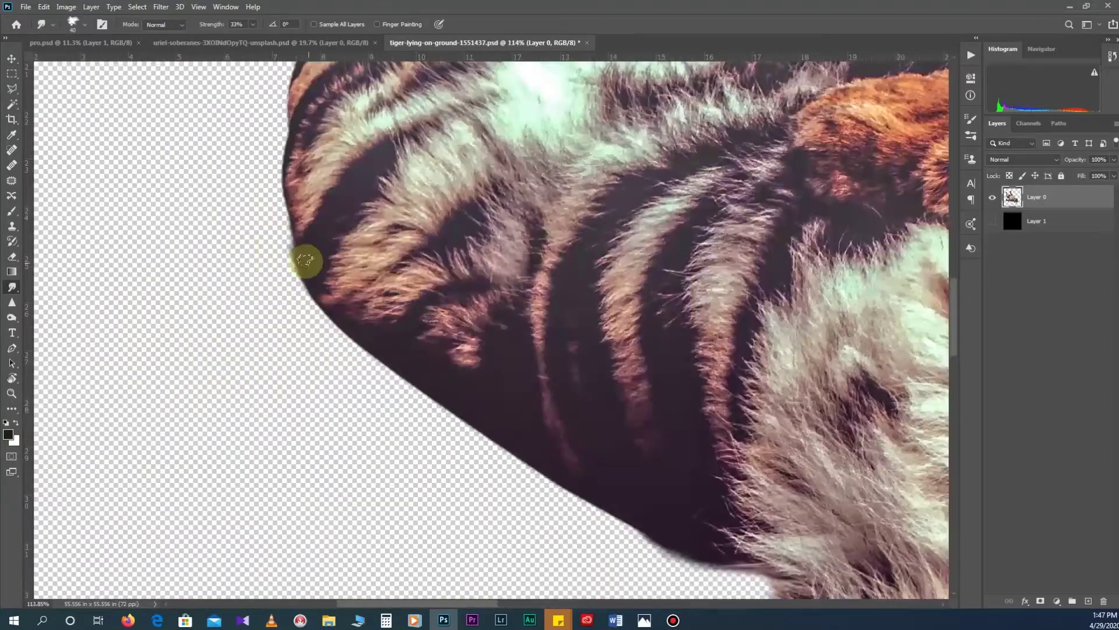
left_click_drag(306, 259, 299, 124)
left_click_drag(287, 295, 362, 155)
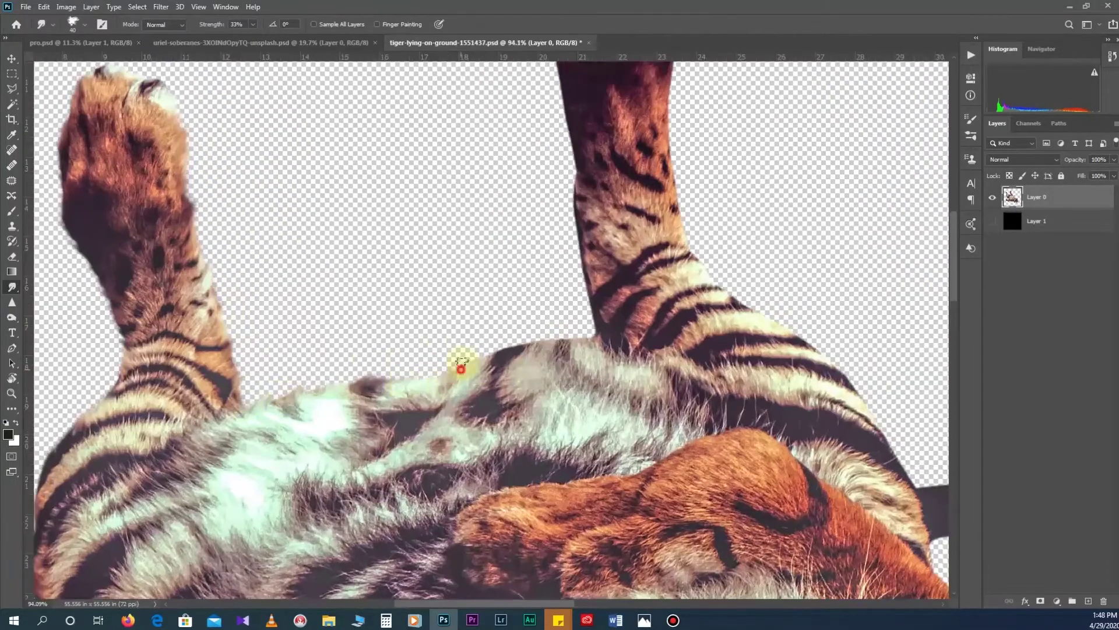
left_click_drag(571, 251, 519, 151)
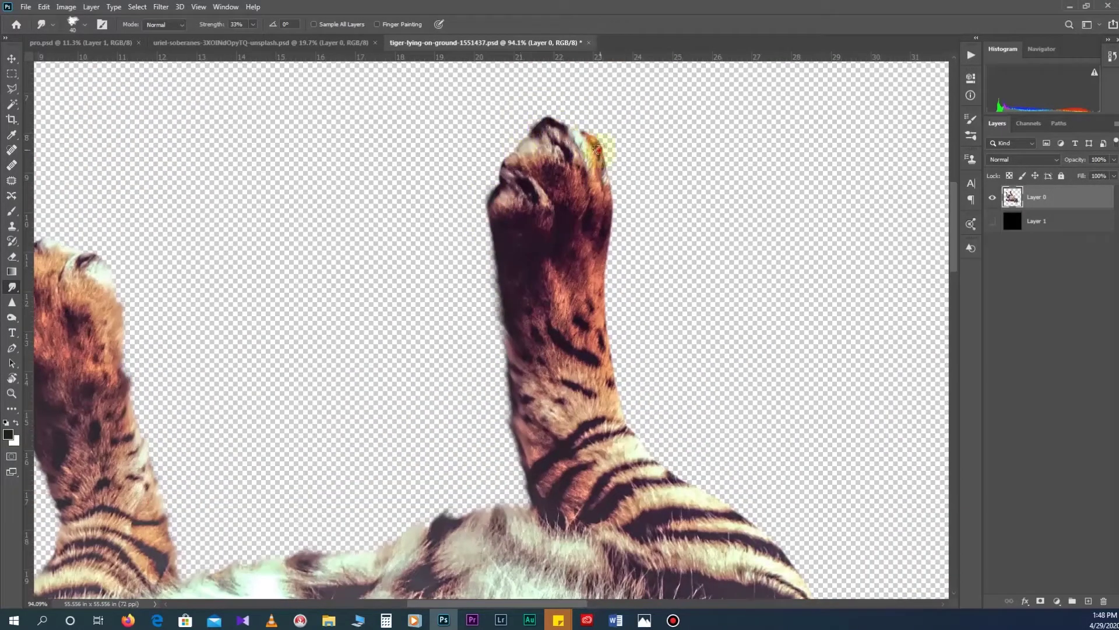
left_click_drag(596, 149, 619, 218)
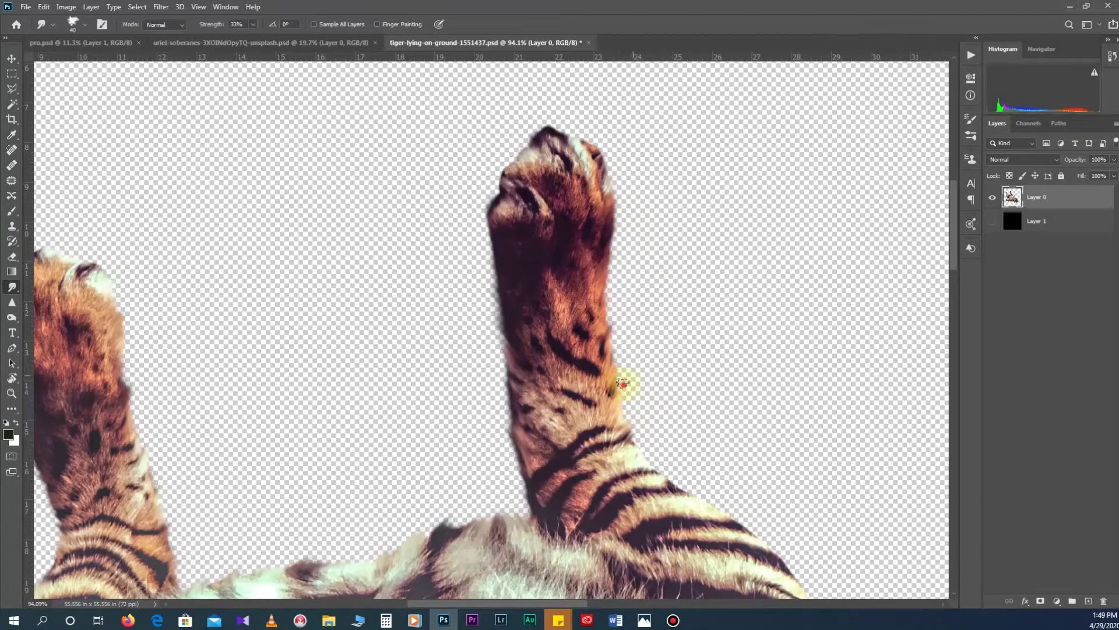
left_click_drag(623, 383, 579, 410)
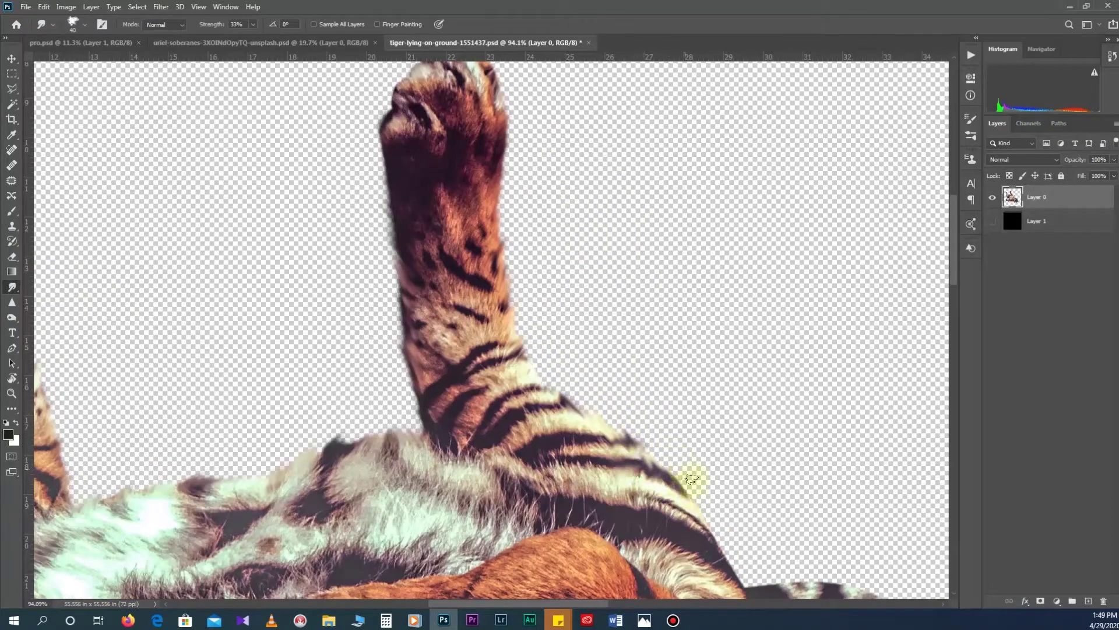
Step: Zoom in on the raised leg and pan along the tail to the tiger's neck and head
key("v")
scroll(700, 465, "up", 3)
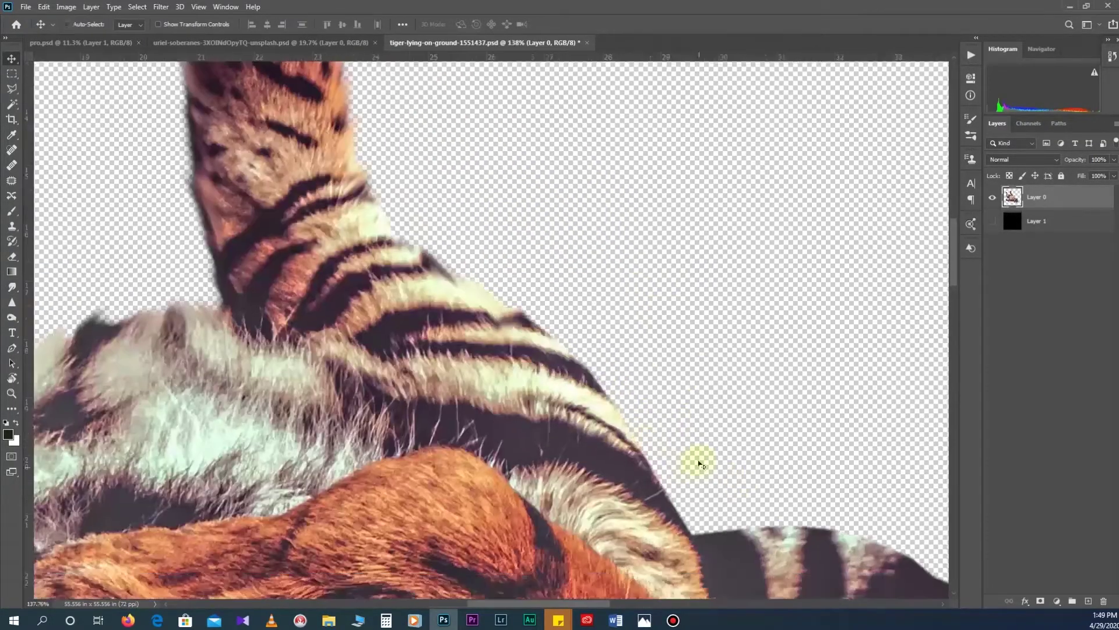
key("r")
mouse_move(678, 449)
left_mouse_down()
mouse_move(577, 423)
mouse_move(780, 445)
mouse_move(882, 480)
mouse_move(821, 535)
left_mouse_up()
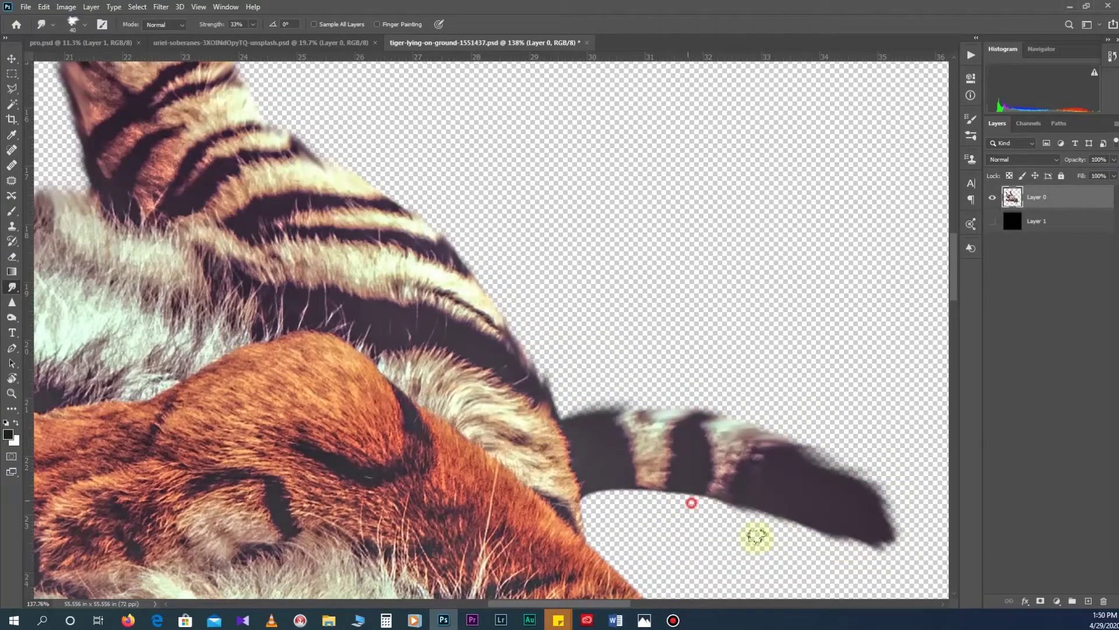
scroll(611, 497, "down", 1)
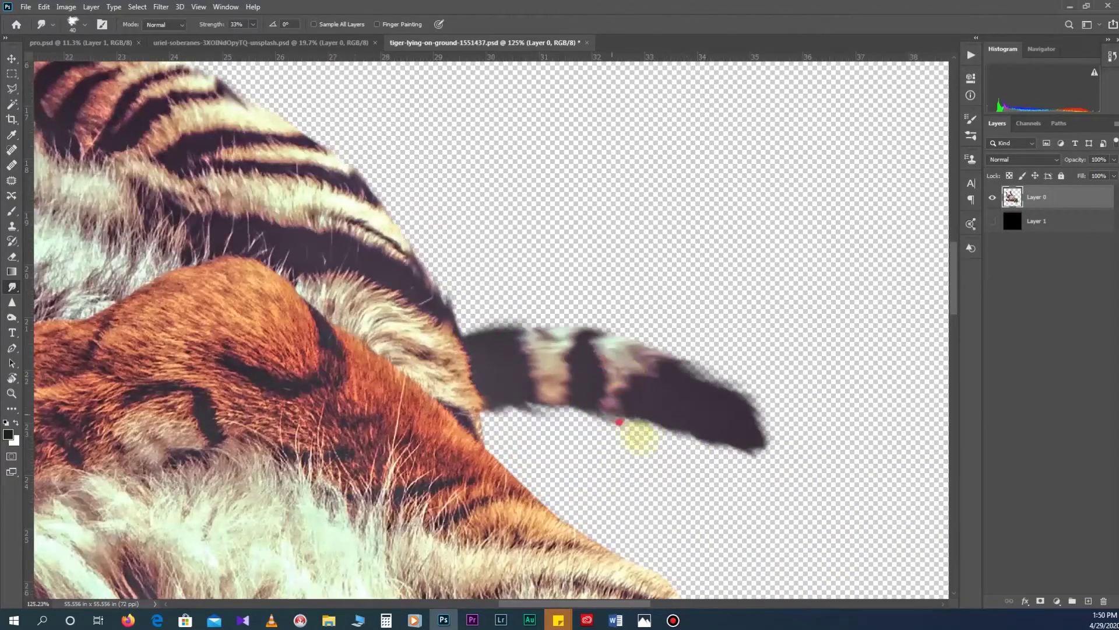
scroll(447, 319, "up", 1)
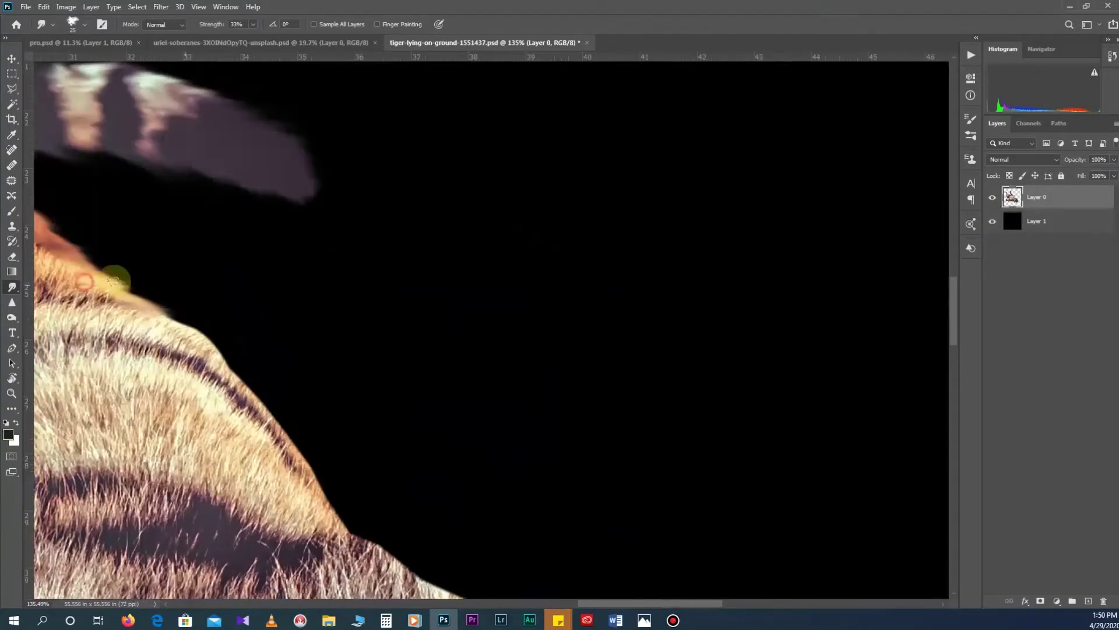
left_click_drag(115, 281, 497, 336)
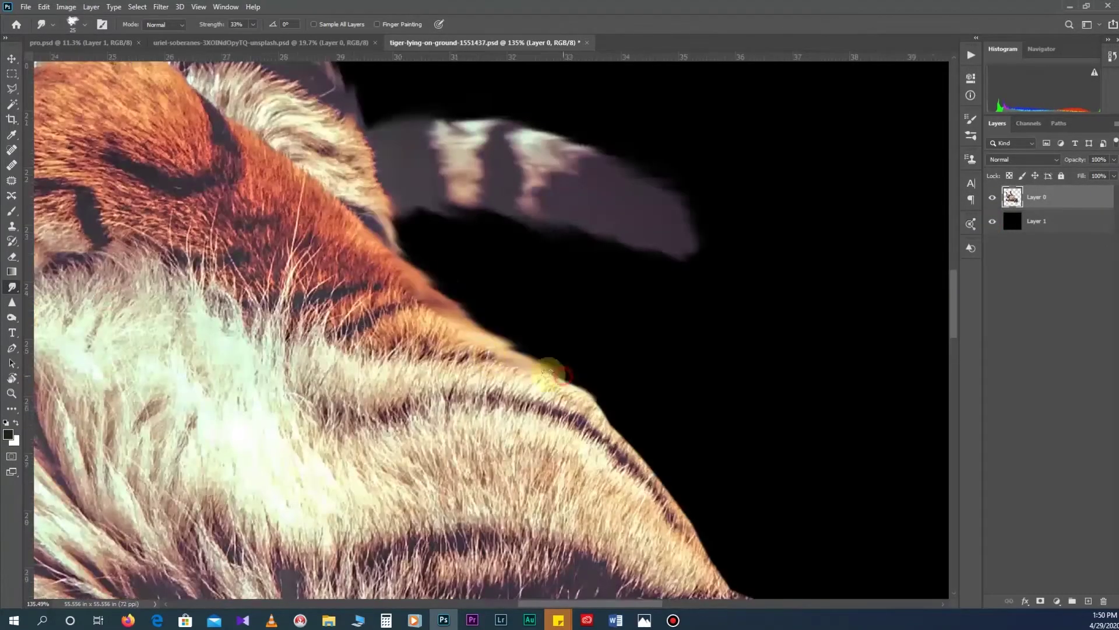
Step: Raise Smudge strength to 41% and soften the tiger's neck fur
scroll(623, 430, "down", 3)
scroll(452, 317, "up", 2)
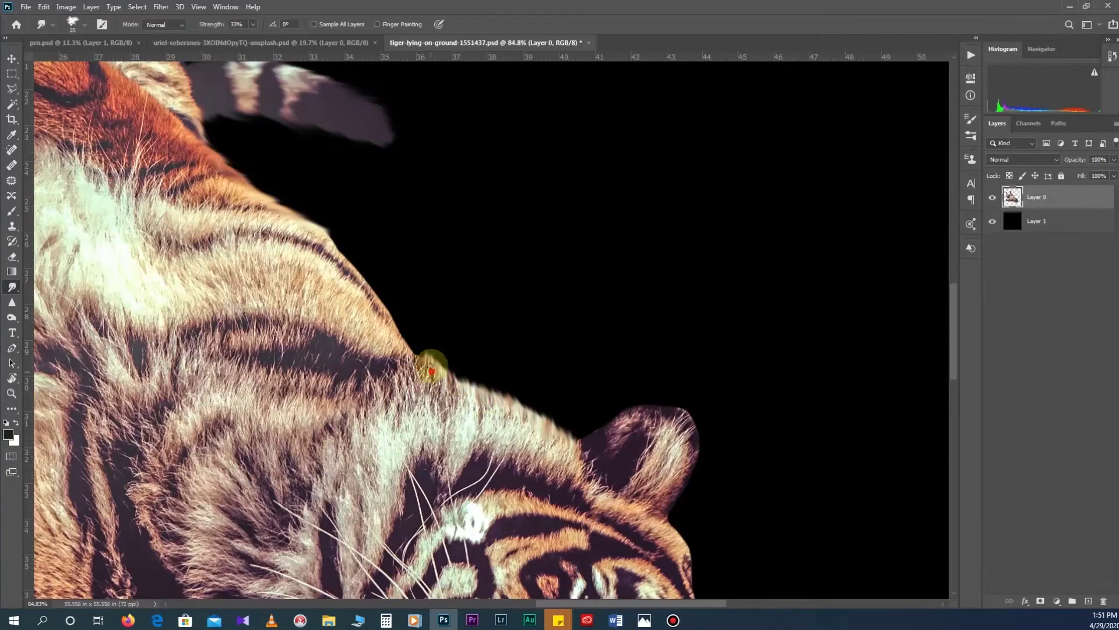
scroll(330, 238, "down", 4)
left_click_drag(212, 24, 250, 29)
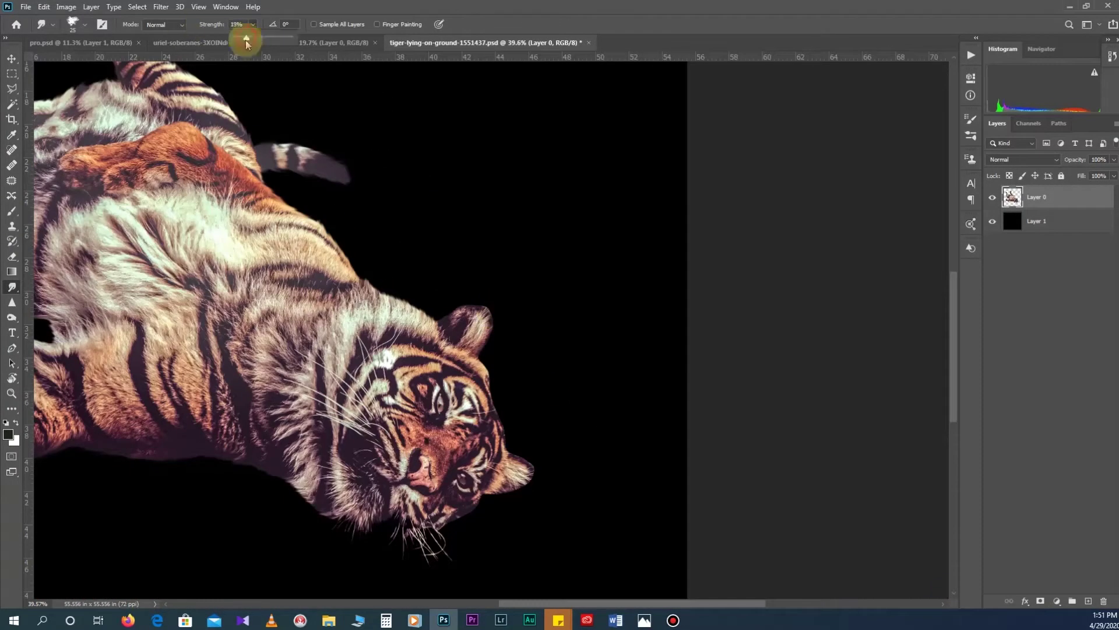
scroll(437, 393, "up", 4)
scroll(415, 292, "up", 2)
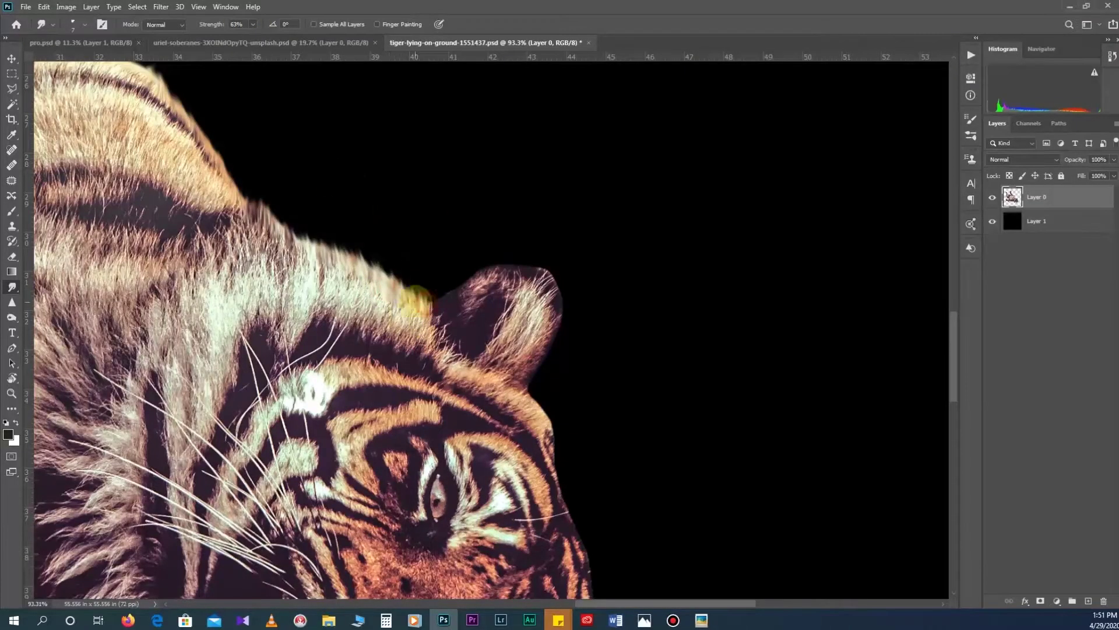
Step: Lower the Smudge strength and soften the ear's outline, settling at 41%
scroll(276, 214, "down", 3)
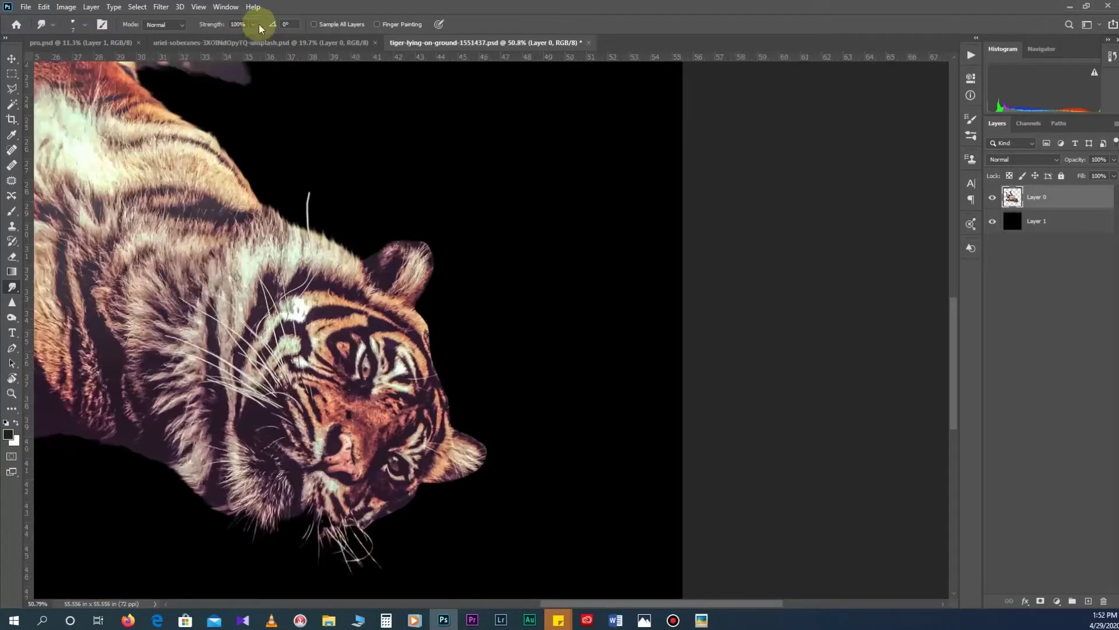
left_click_drag(260, 28, 245, 34)
scroll(309, 229, "up", 3)
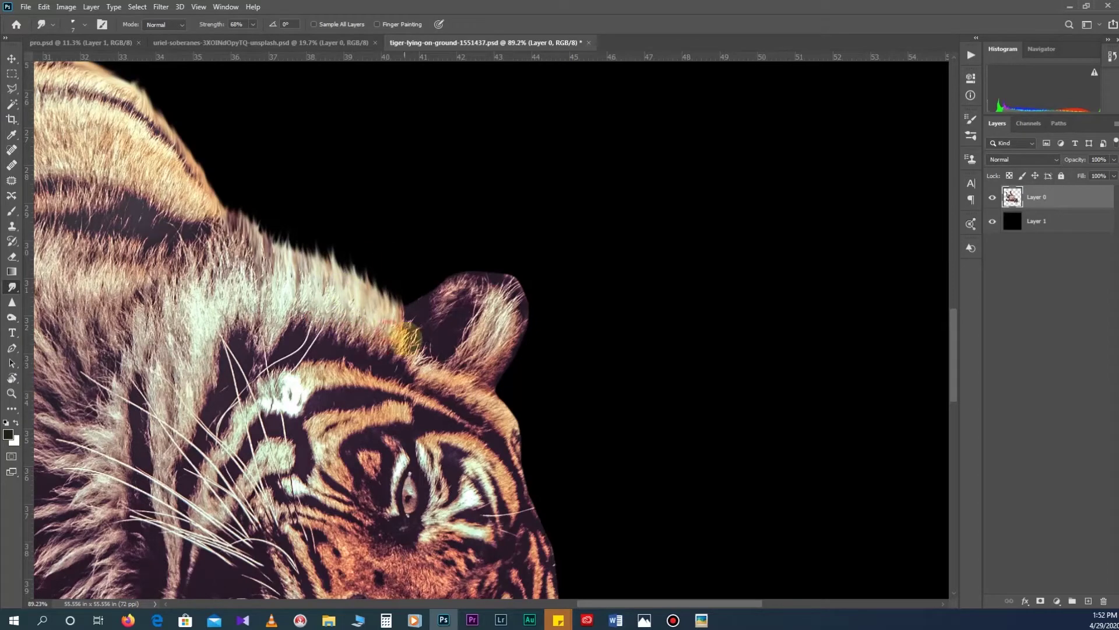
scroll(400, 316, "down", 3)
scroll(376, 236, "up", 3)
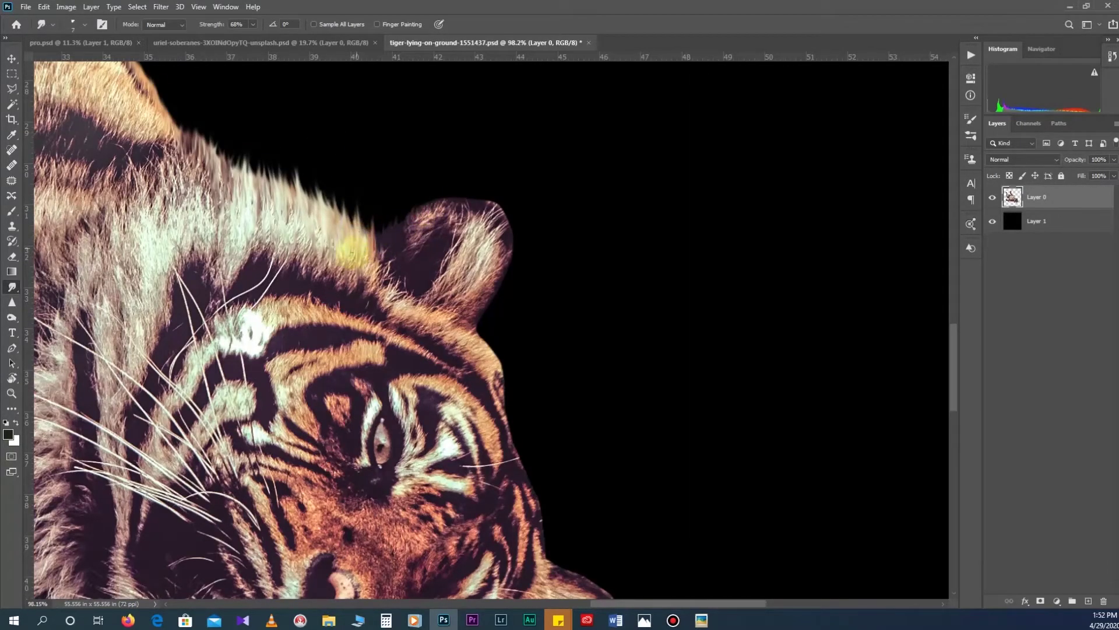
scroll(353, 250, "down", 3)
left_click_drag(263, 30, 248, 34)
scroll(310, 245, "up", 4)
scroll(299, 239, "up", 3)
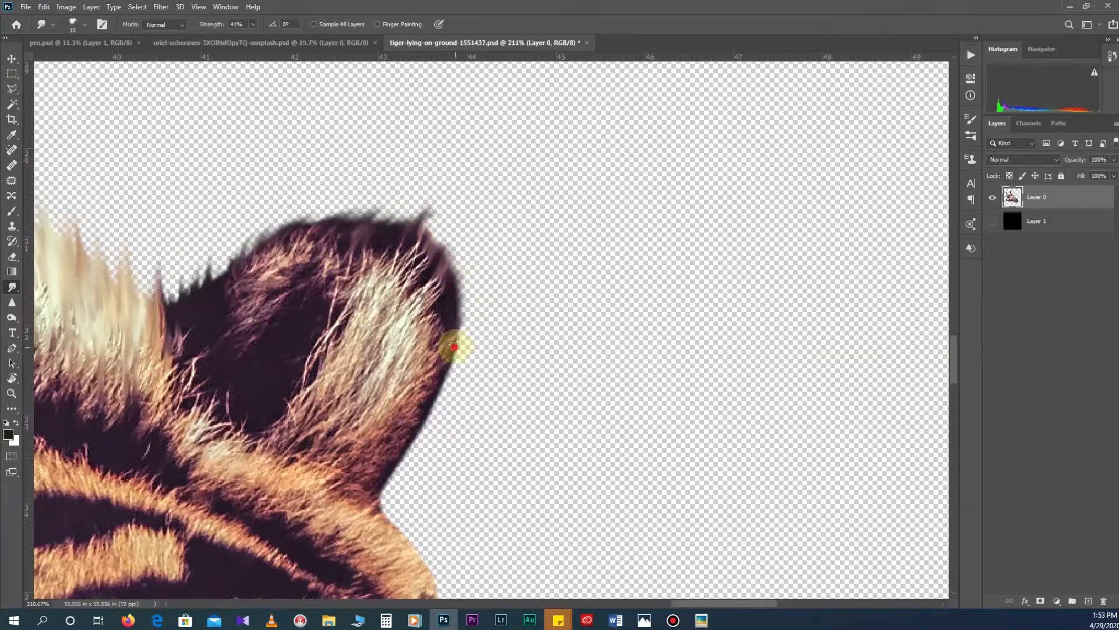
Step: Set Smudge strength to 22% and soften the tiger's nose and chin edges
left_click_drag(454, 347, 447, 248)
scroll(454, 466, "down", 5)
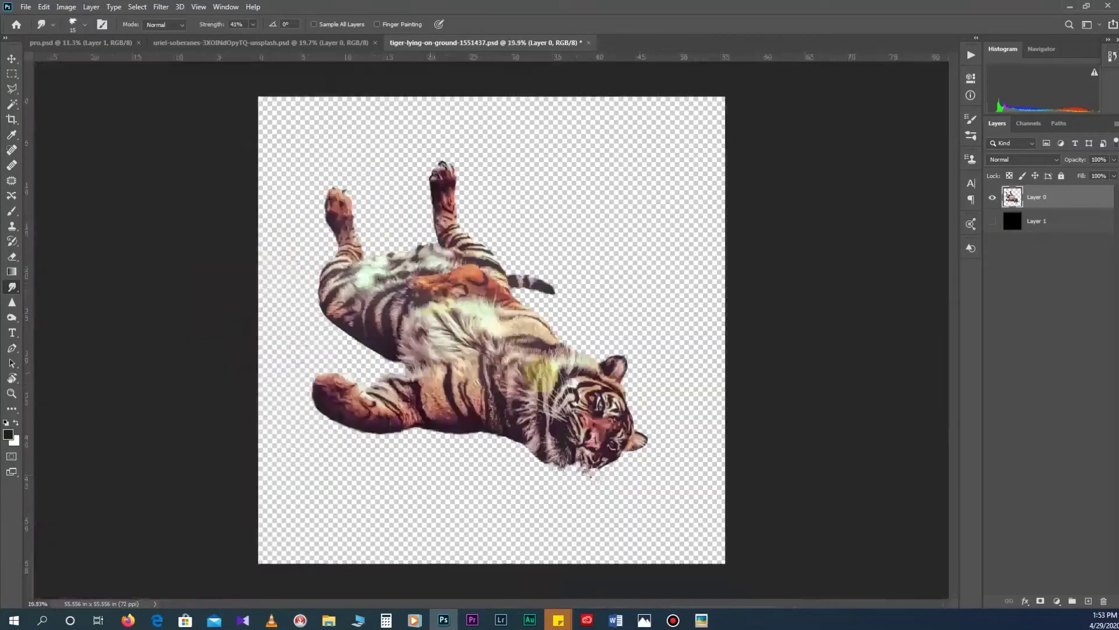
scroll(380, 266, "up", 5)
scroll(269, 158, "up", 3)
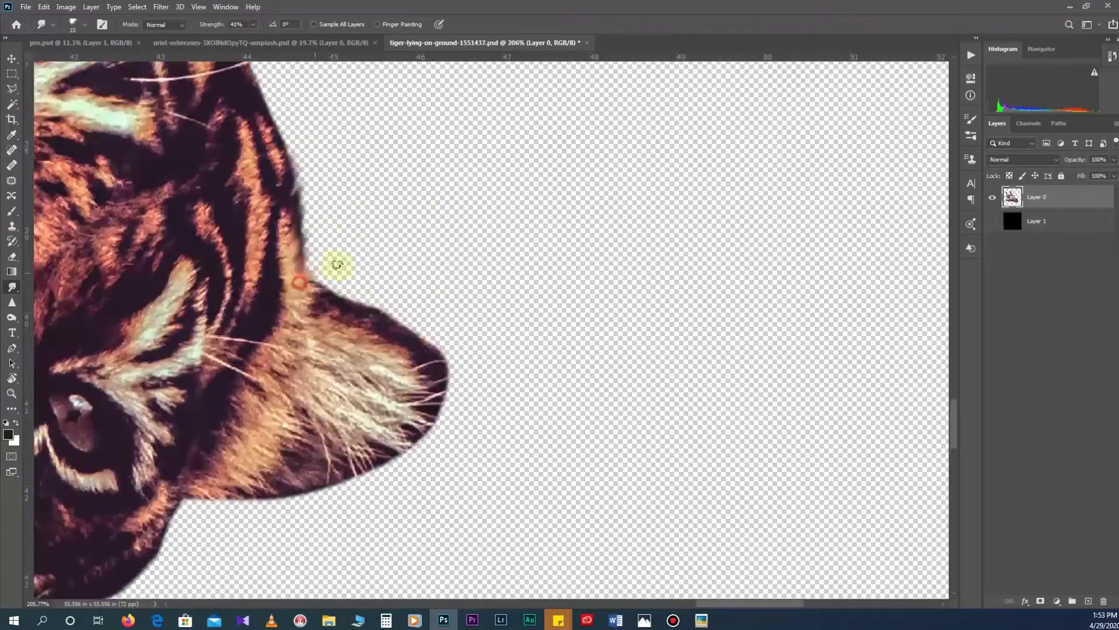
scroll(265, 513, "down", 4)
scroll(277, 303, "left", 2)
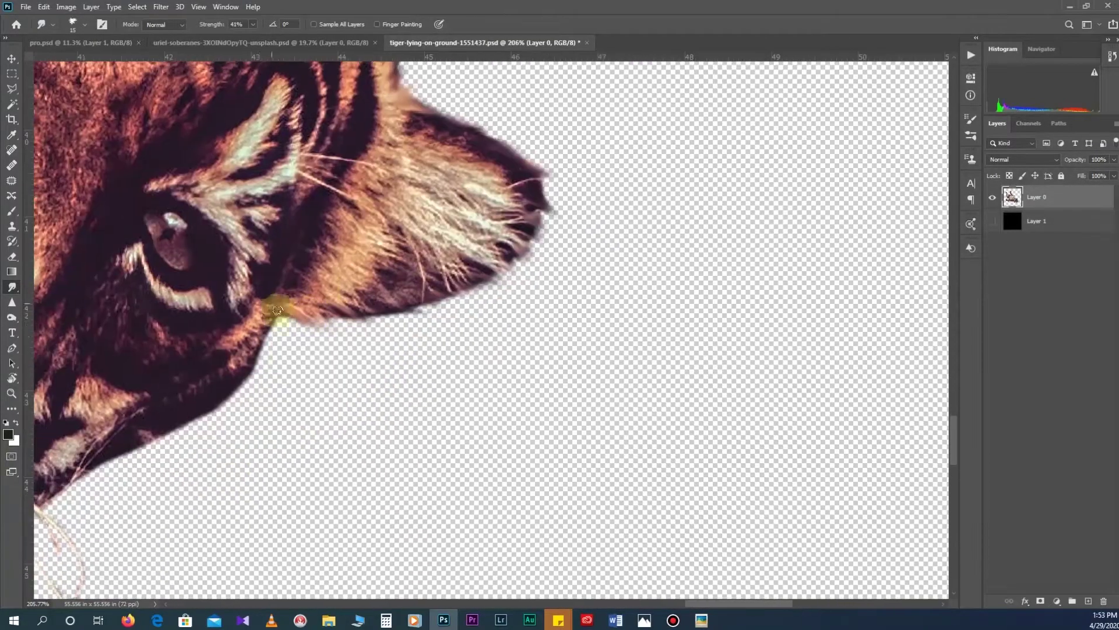
scroll(235, 397, "down", 5)
left_click_drag(253, 24, 243, 38)
scroll(420, 381, "up", 5)
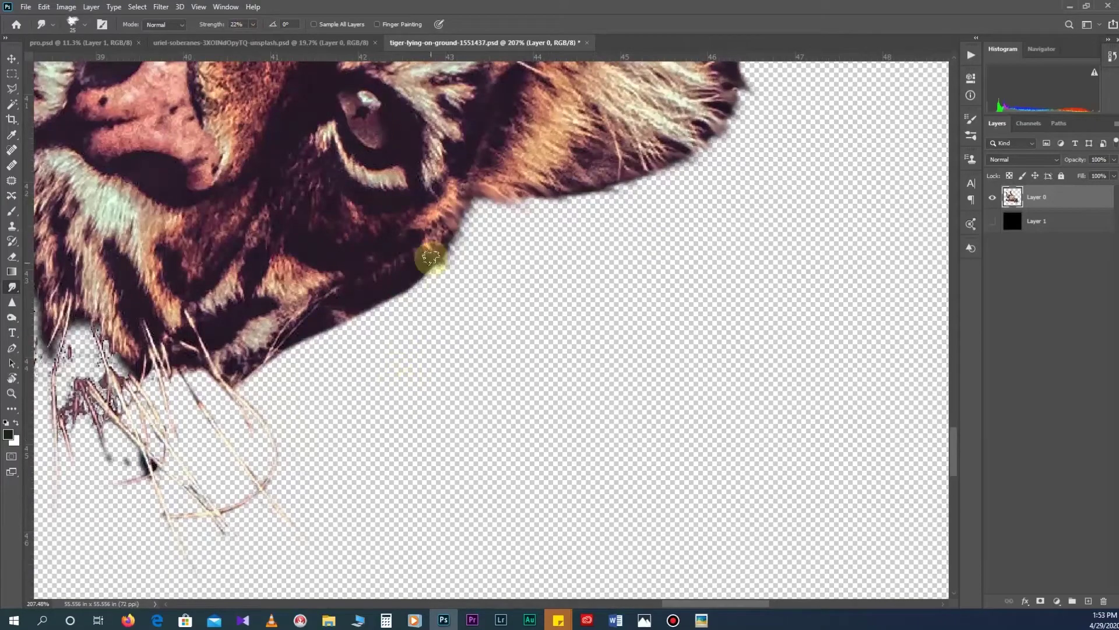
scroll(316, 269, "up", 2)
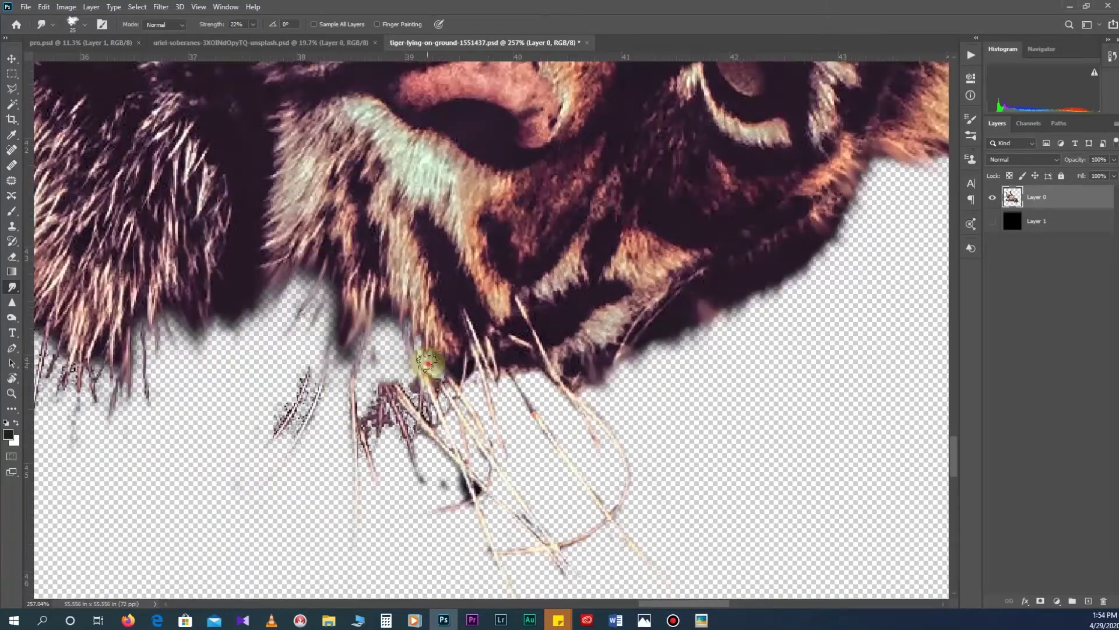
scroll(417, 376, "down", 5)
scroll(473, 380, "down", 1)
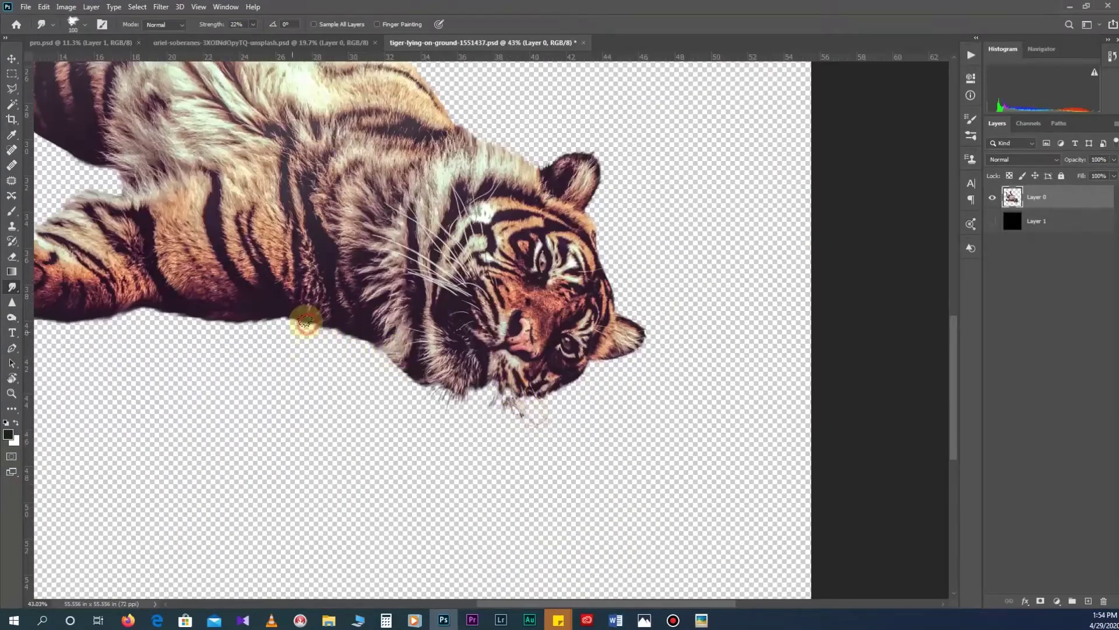
scroll(289, 339, "down", 2)
scroll(605, 343, "up", 2)
scroll(354, 236, "down", 3)
Step: Bring the tiger into pro.psd, scaled to about 75% and rotated -12.48°
left_click_drag(525, 301, 526, 414)
key("ctrl+t")
mouse_move(619, 508)
left_mouse_down()
mouse_move(589, 485)
mouse_move(604, 465)
mouse_move(590, 408)
left_mouse_up()
key("Return")
Step: Flip the tiger horizontally, commit it, and nudge it slightly left on the path
key("ctrl+t")
right_click(653, 494)
left_click(688, 408)
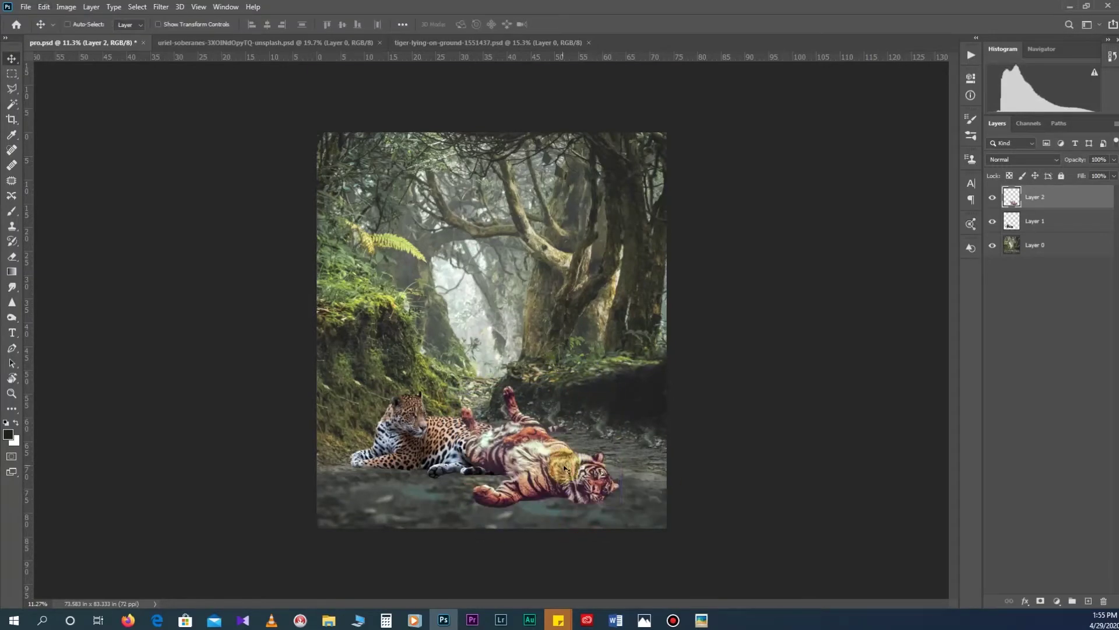
key("Return")
mouse_move(583, 464)
left_mouse_down()
mouse_move(560, 469)
mouse_move(577, 484)
left_mouse_up()
Step: Open the leopard photo, send its layer beneath the other cats, and enlarge it slightly
scroll(524, 467, "down", 1)
left_click(350, 42)
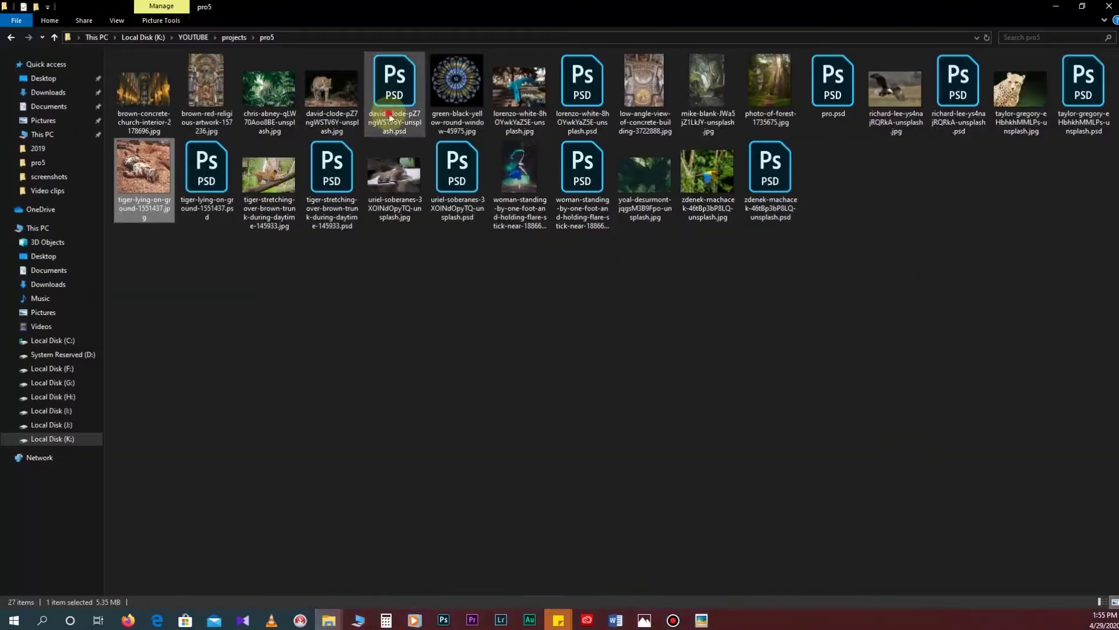
double_click(390, 117)
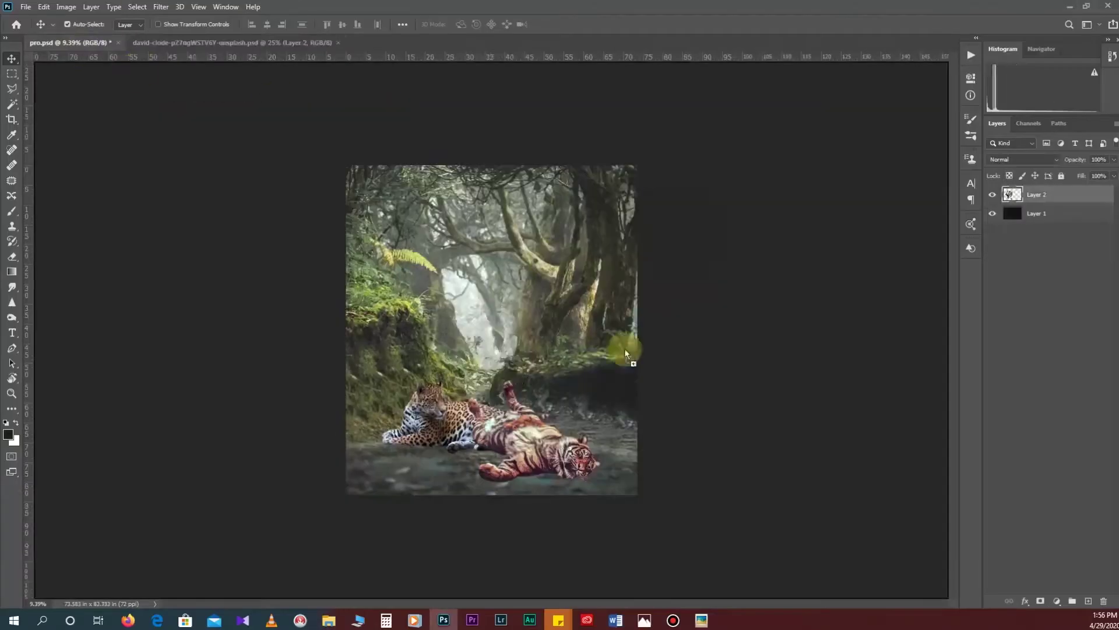
key("ctrl+bracketleft")
key("ctrl+bracketleft")
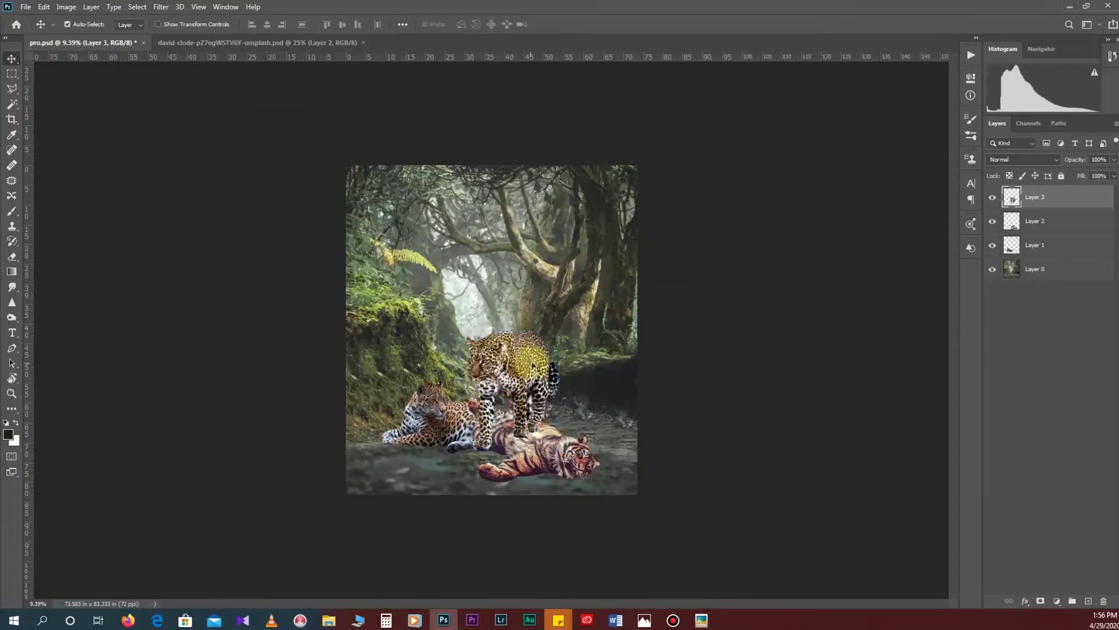
scroll(554, 350, "up", 3, "alt")
key("ctrl+t")
left_click_drag(626, 318, 563, 364)
scroll(601, 330, "down", 2)
key("Return")
Step: Open the cheetah image from the project folder
scroll(491, 329, "down", 3)
scroll(491, 330, "up", 2)
scroll(491, 329, "down", 2)
left_click(449, 565)
double_click(1080, 95)
Step: Drag the cheetah into pro.psd, scale it to about 56%, and send it behind the leopard
left_click_drag(425, 295, 450, 300)
key("ctrl+t")
left_click_drag(538, 227, 471, 328)
scroll(484, 323, "up", 3)
key("Return")
key("ctrl+bracketleft")
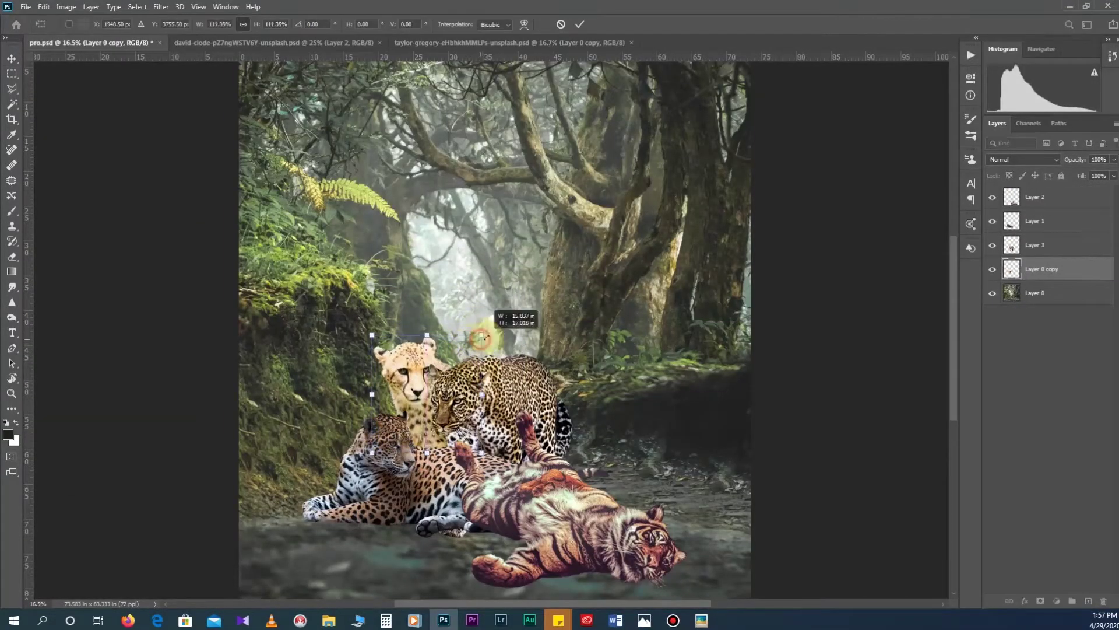
key("Return")
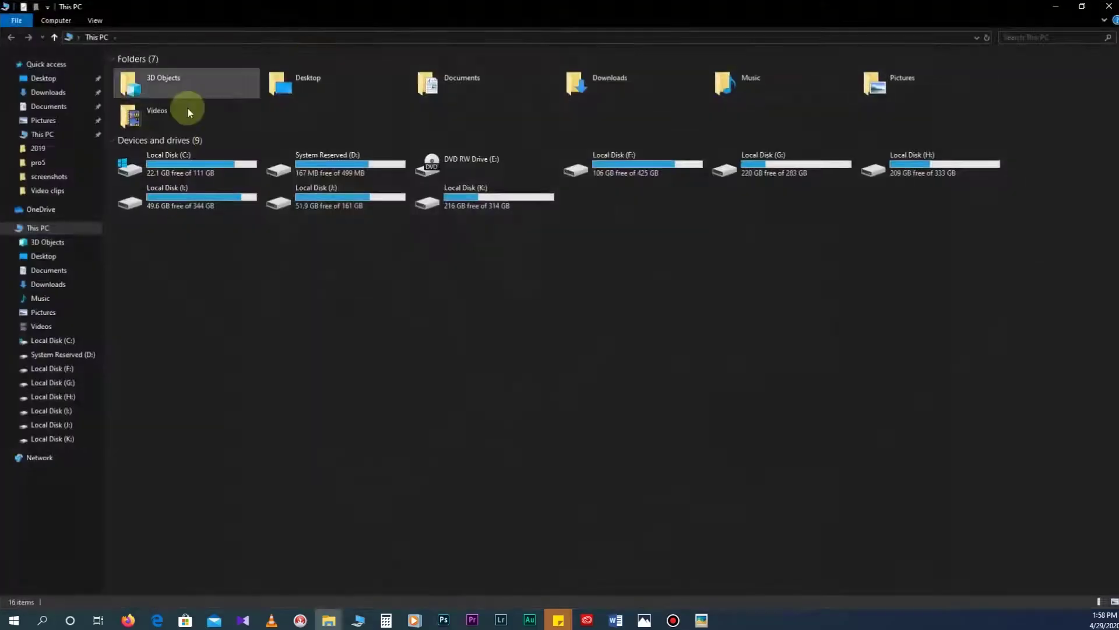
Step: Open a second cheetah photo from Downloads and delete its black background
double_click(586, 81)
left_click(450, 99)
double_click(449, 99)
key("Escape")
left_click(578, 325)
key("Delete")
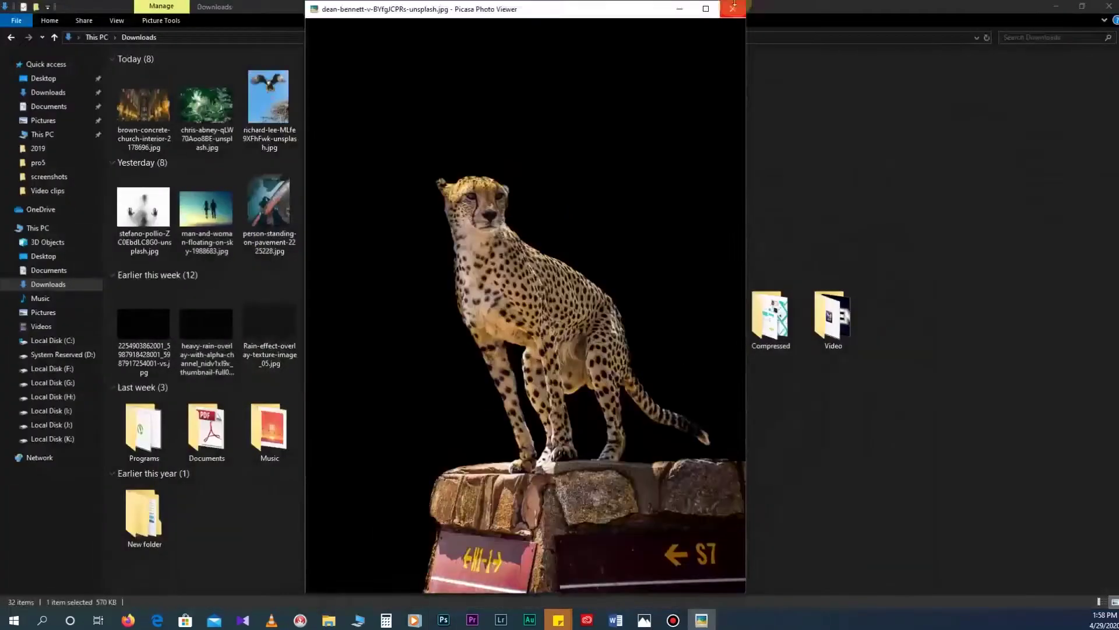
left_click(733, 9)
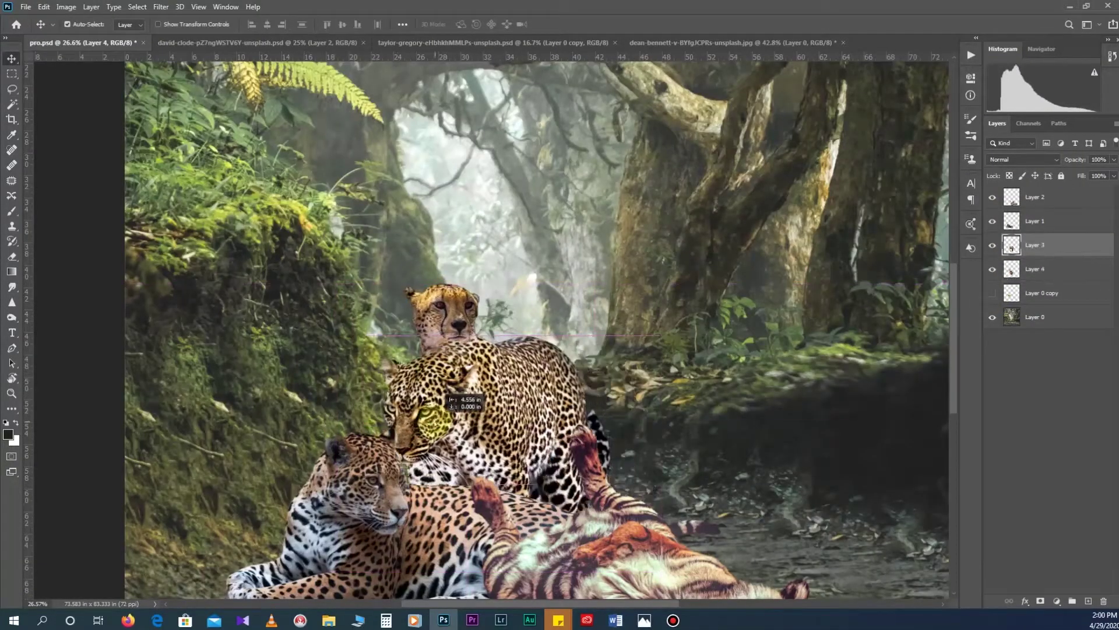
Step: Place the new cheetah behind the leopard, enlarge and lower it, then reposition the leopard
left_click_drag(437, 420, 450, 419)
key("ctrl+t")
left_click_drag(655, 282, 627, 314)
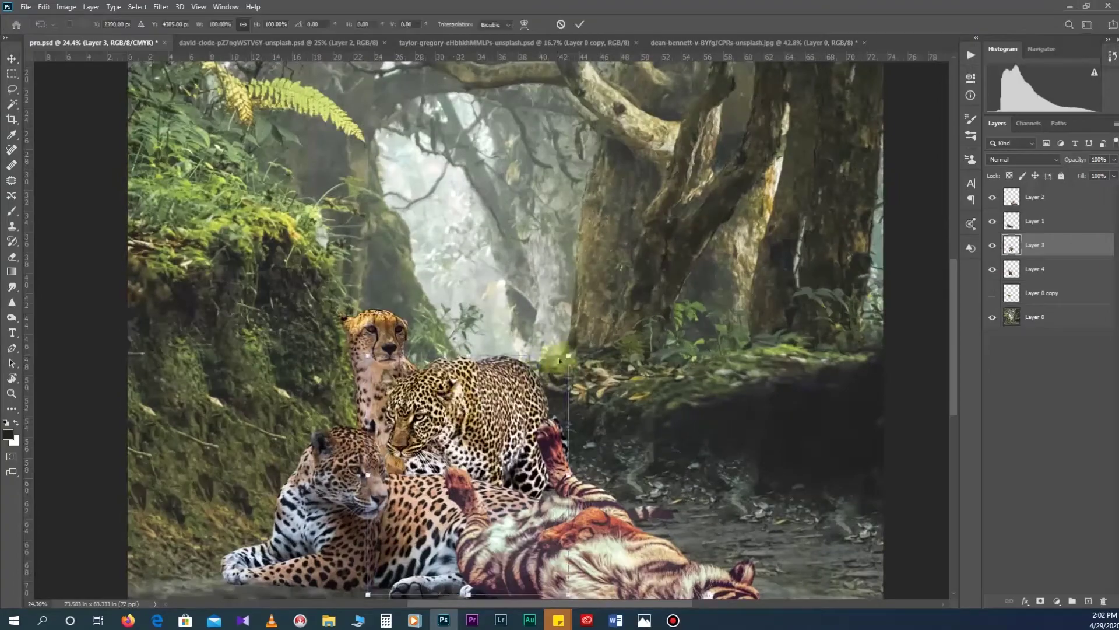
left_click_drag(414, 378, 420, 379)
scroll(420, 379, "down", 2)
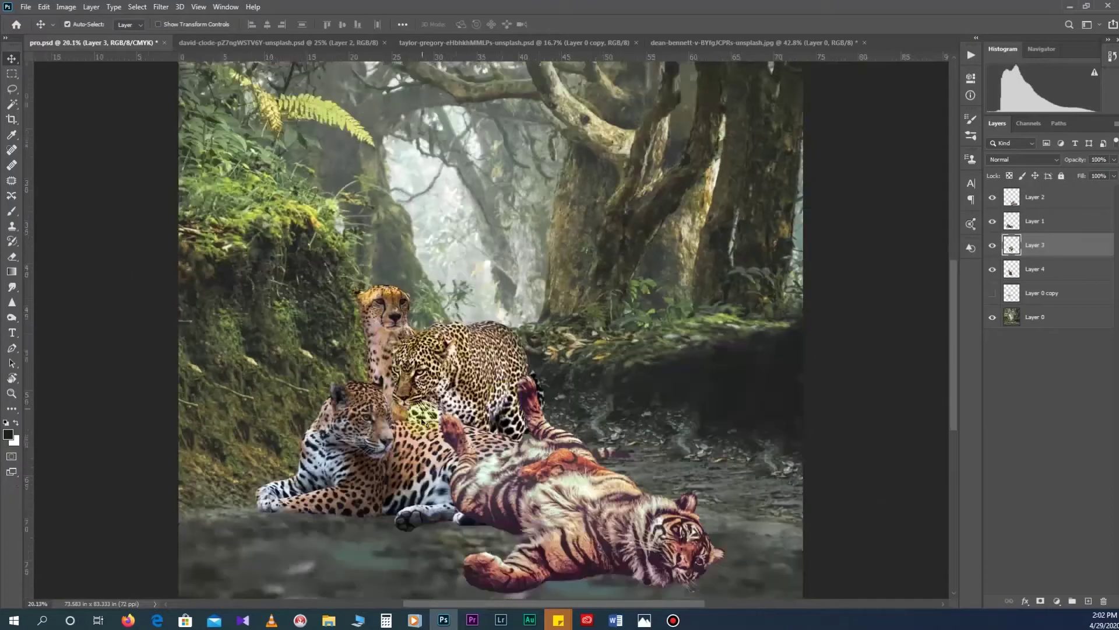
left_click(375, 444)
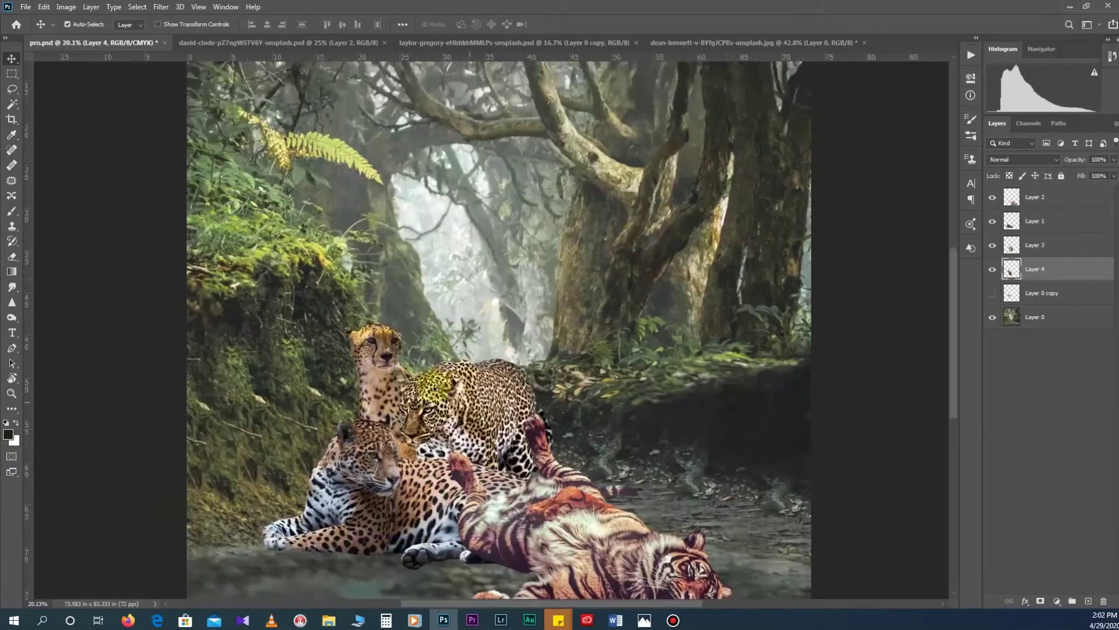
Step: Soften the cheetah's head edges into the forest with the Smudge tool at 22%
scroll(375, 364, "up", 4)
scroll(453, 319, "up", 5)
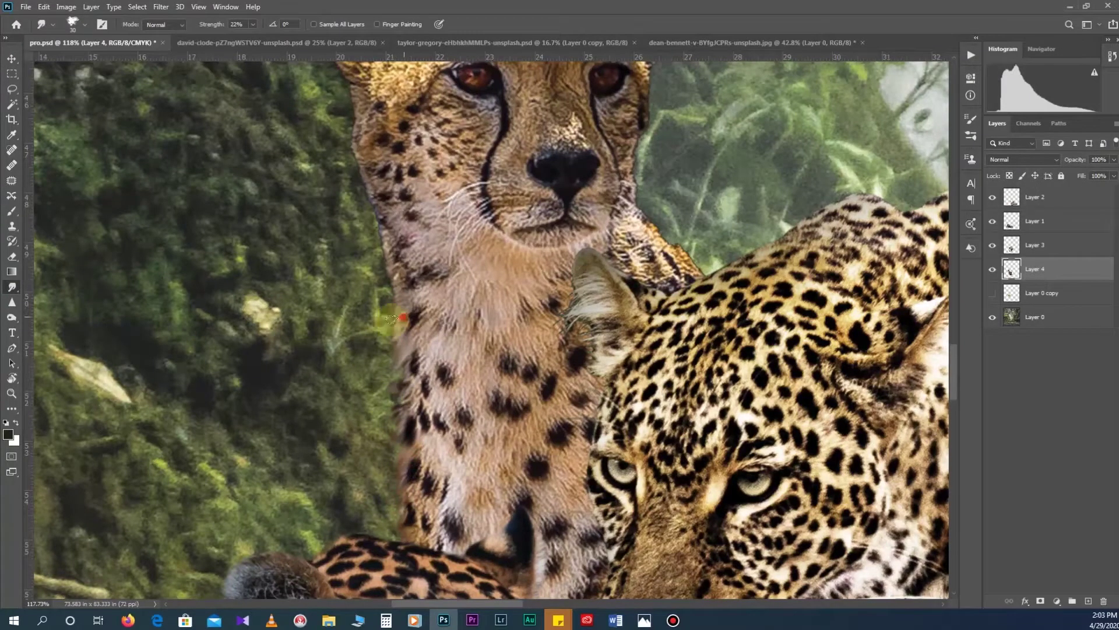
scroll(389, 226, "up", 2)
scroll(365, 250, "up", 2)
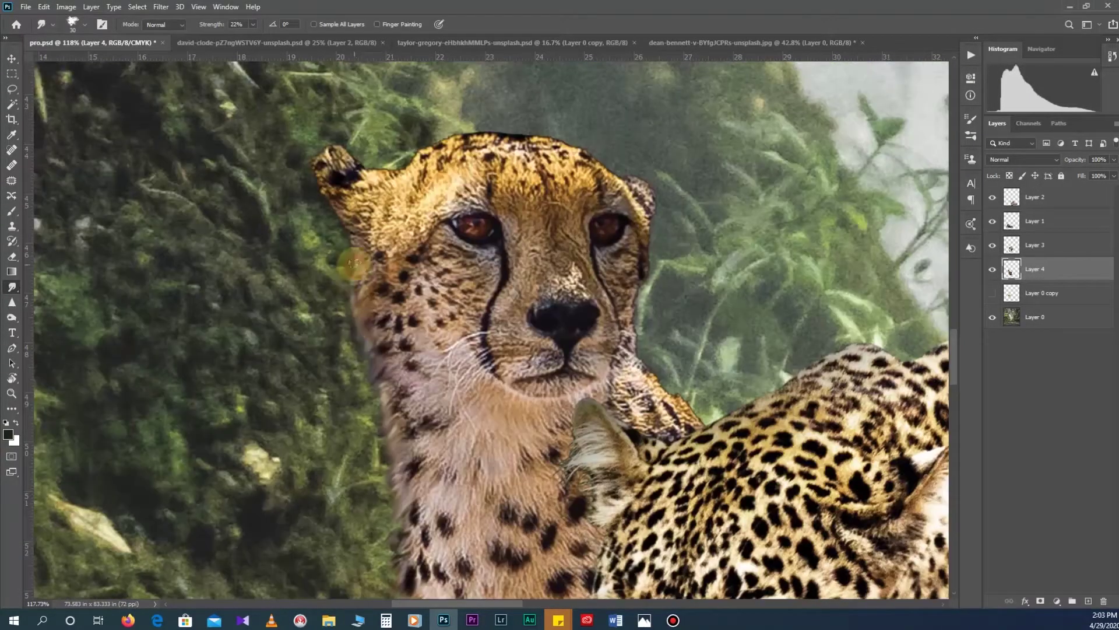
scroll(349, 257, "up", 1)
scroll(338, 233, "down", 2)
scroll(327, 216, "up", 1)
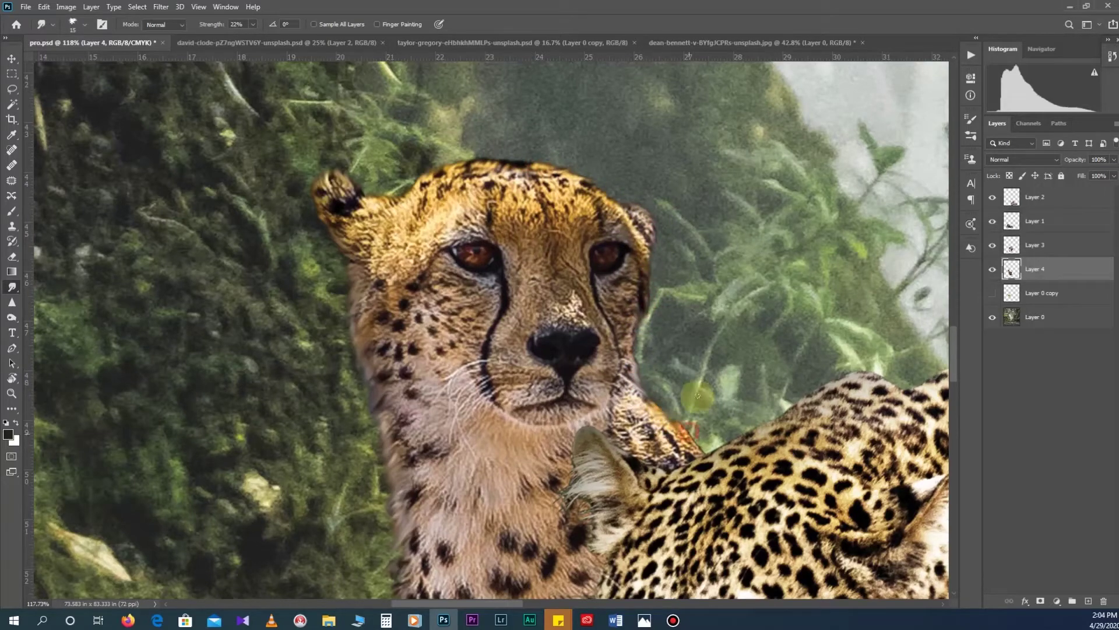
Step: Drag the dancing woman cutout into pro.psd as Layer 5 above the cats
scroll(679, 392, "down", 3)
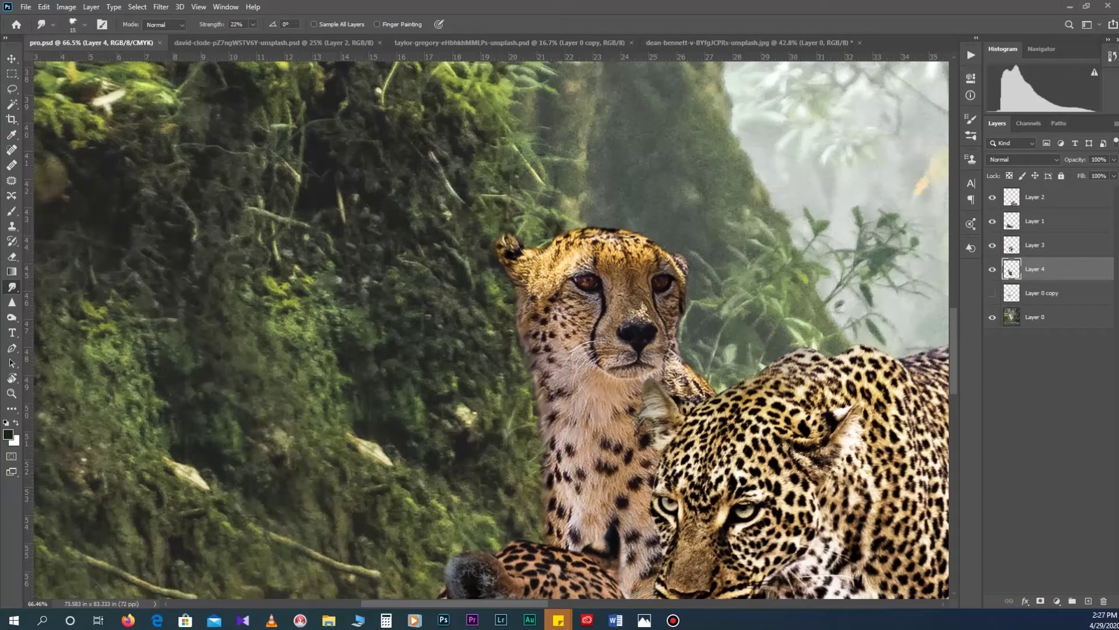
scroll(537, 153, "down", 4)
scroll(579, 381, "up", 2)
scroll(579, 381, "down", 1)
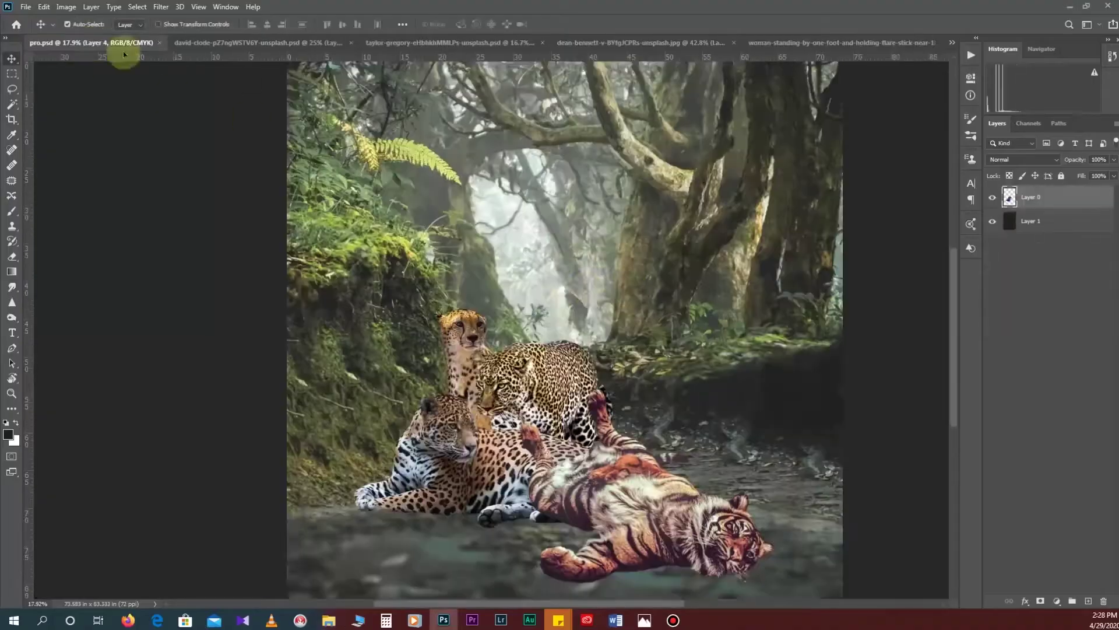
left_click_drag(124, 54, 470, 332)
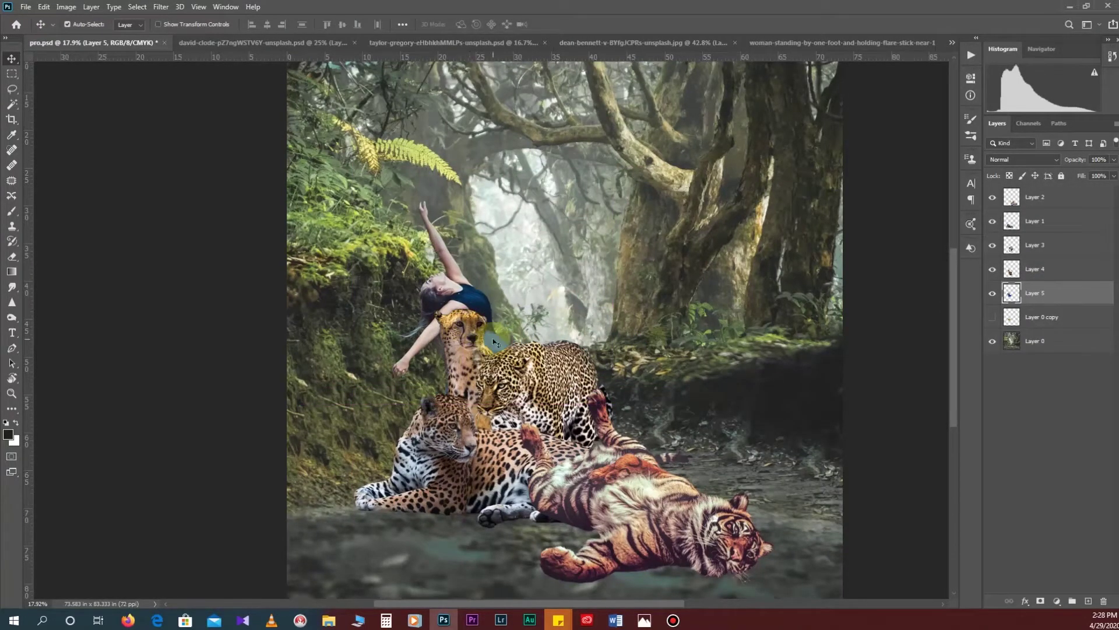
Step: Enlarge the dancer proportionally on Layer 5
left_click(482, 348)
key("ctrl+t")
key("ctrl+minus")
key("ctrl+t")
left_click_drag(507, 280, 543, 241)
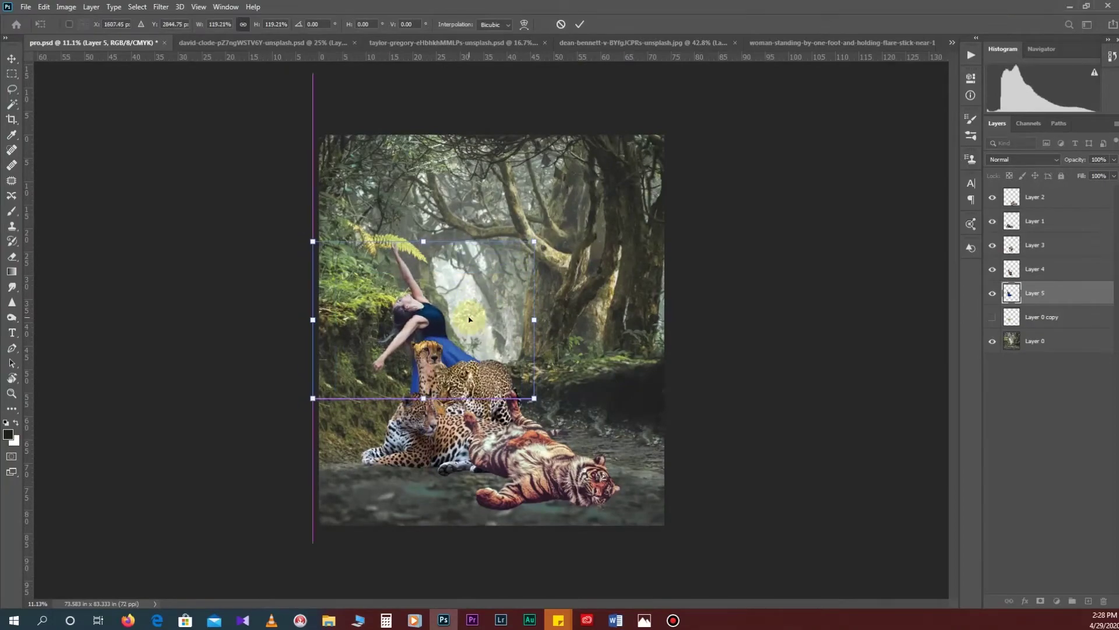
key("Return")
Step: Rotate the stretching tiger upright as Layer 6 and tuck it behind the leopards beside the dancer
scroll(469, 319, "up", 3)
scroll(470, 319, "down", 3)
left_click(475, 473)
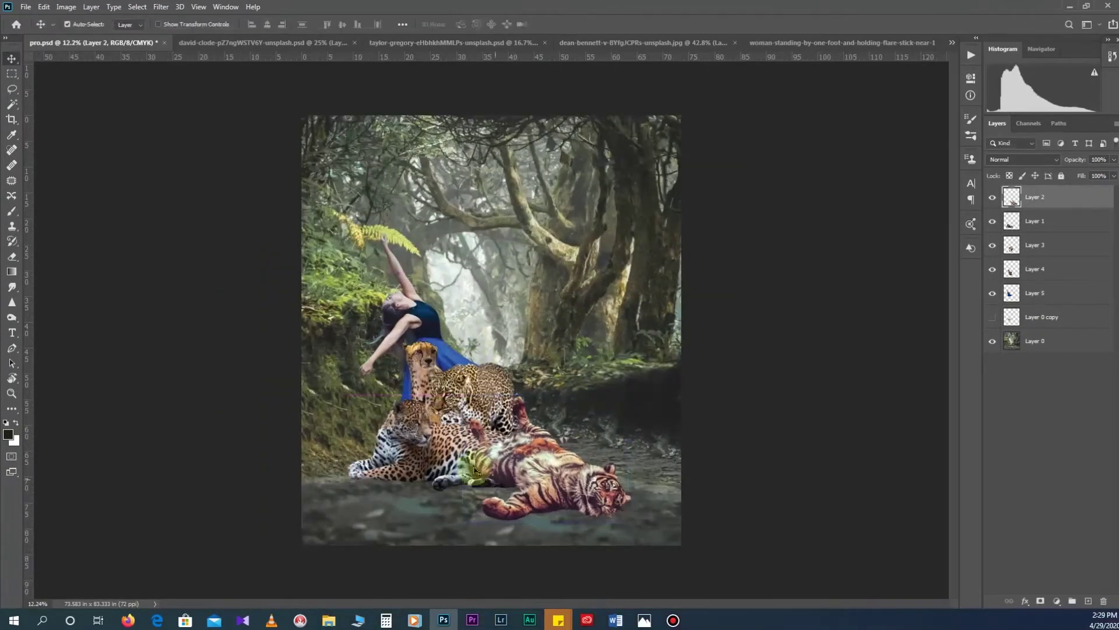
scroll(460, 349, "up", 2)
left_click(428, 308)
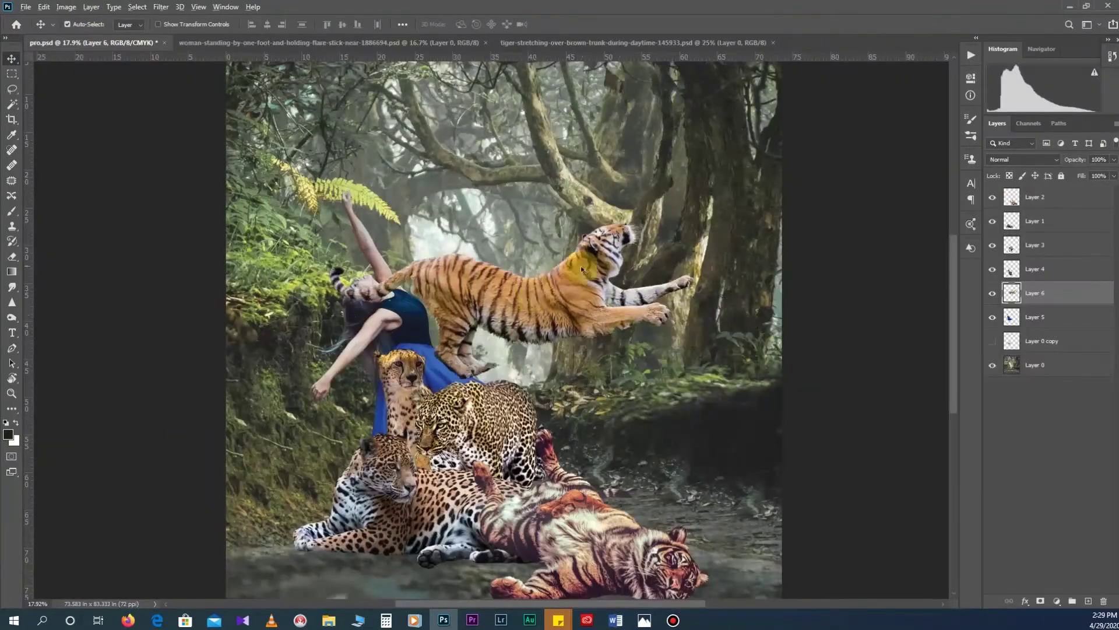
key("ctrl+t")
left_click_drag(581, 266, 560, 440)
key("Return")
scroll(556, 408, "down", 1)
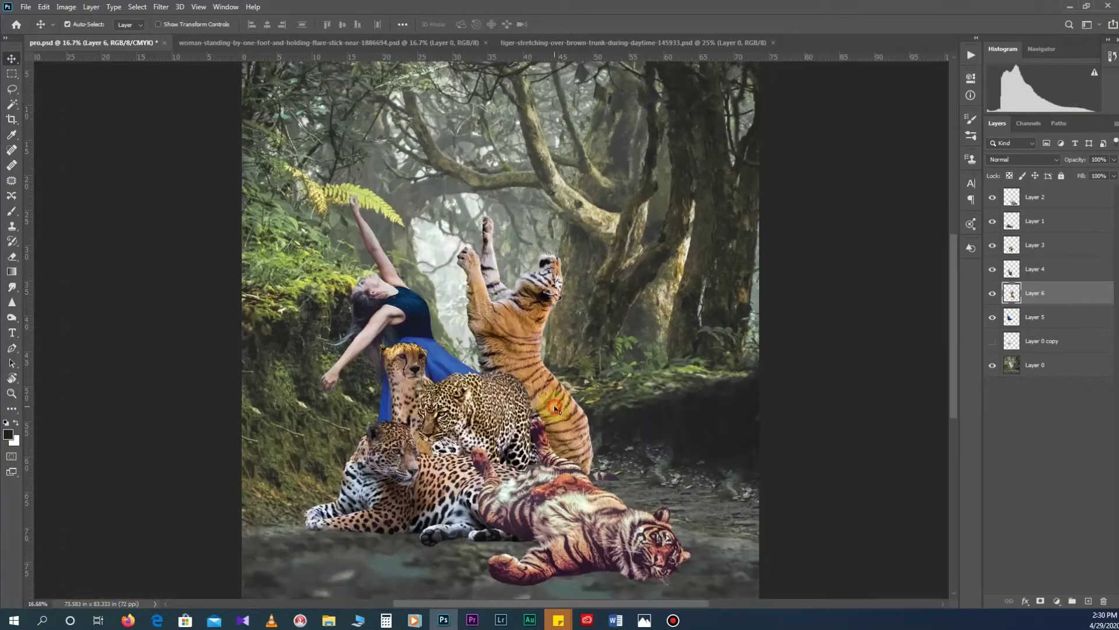
Step: Reposition the tiger, leopard and cheetah, then shift Layers 2–5 right together
left_click_drag(557, 408, 528, 359)
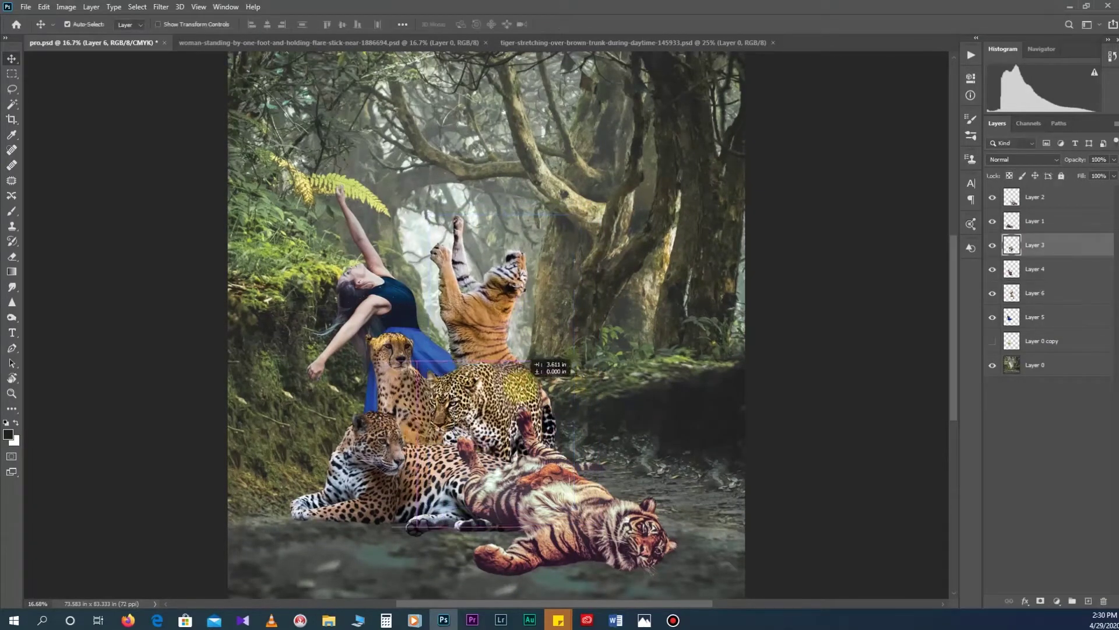
left_click_drag(524, 363, 532, 360)
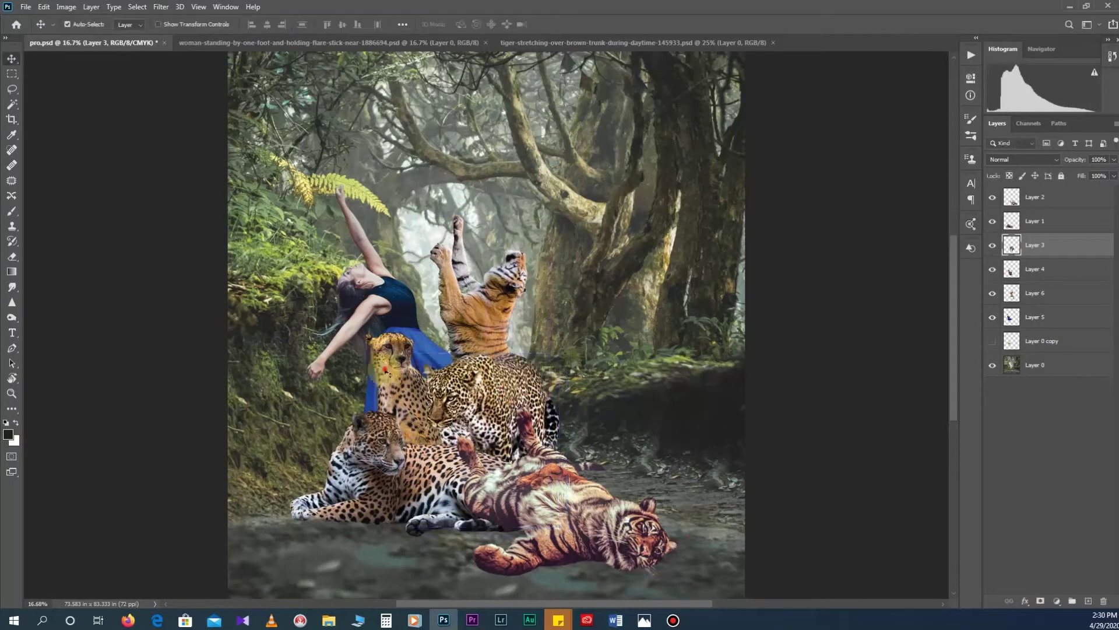
left_click_drag(383, 372, 402, 397)
left_click(1083, 320)
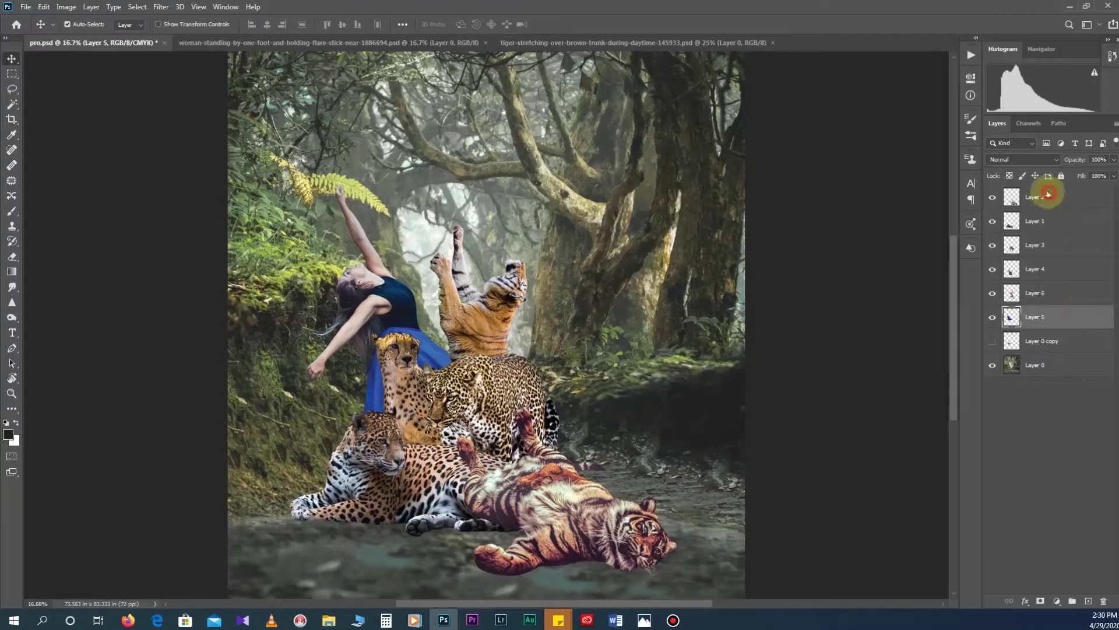
left_click(1049, 192, "shift")
left_click_drag(473, 414, 510, 397)
Step: Move Layer 0 copy to the top and place the shrunken cheetah before the blue dress
scroll(511, 397, "down", 2)
left_click_drag(994, 342, 1009, 195)
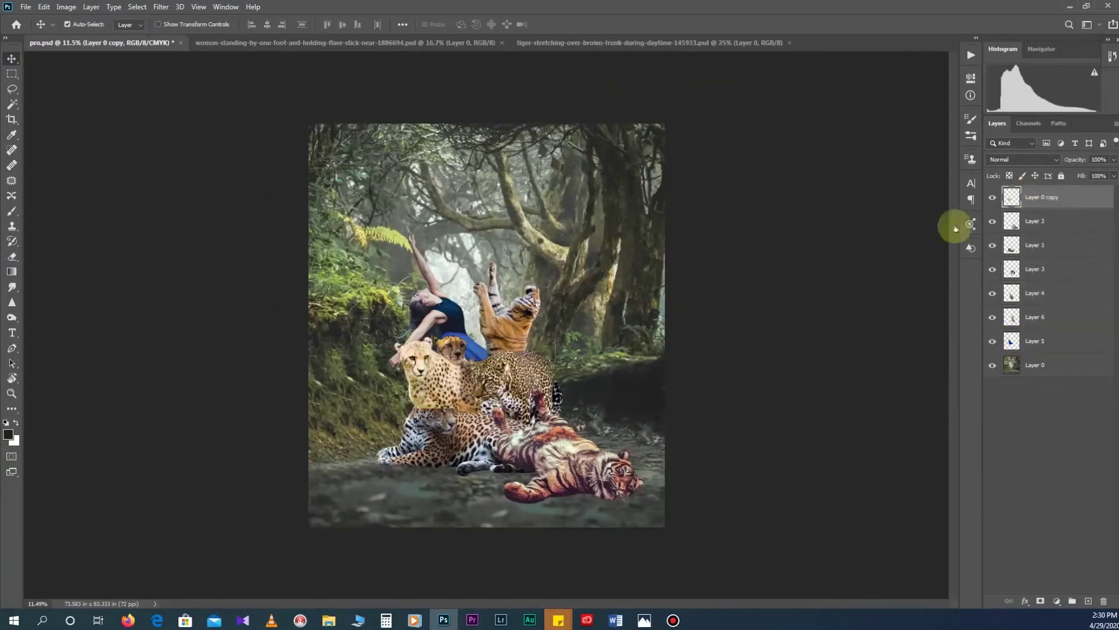
scroll(476, 321, "up", 3)
key("ctrl+t")
left_click_drag(461, 408, 467, 385)
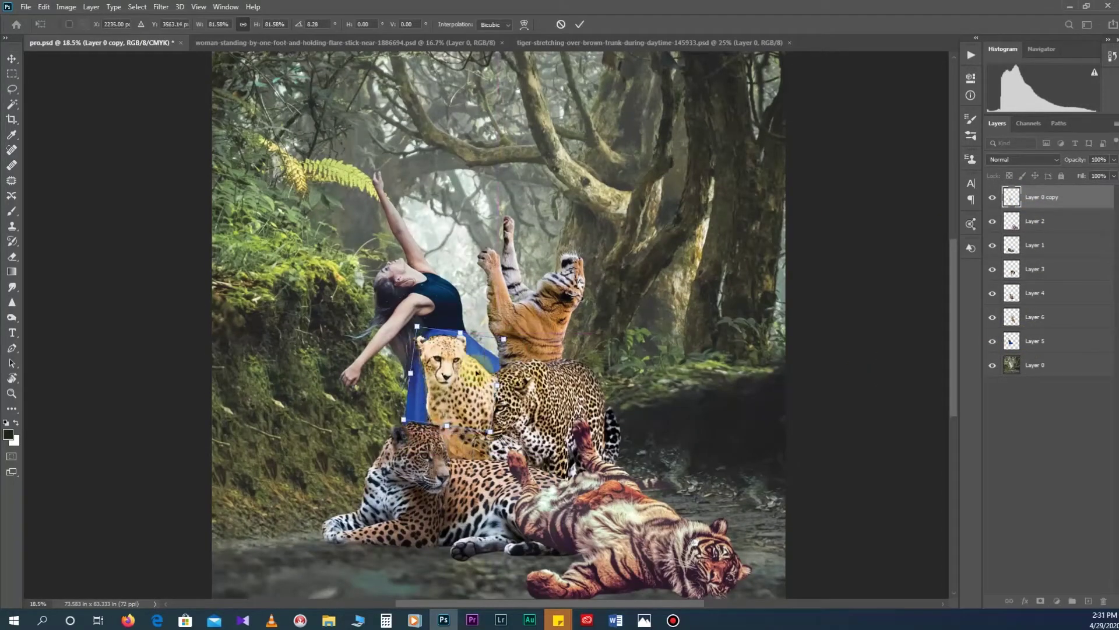
scroll(477, 424, "up", 4)
left_click_drag(457, 396, 430, 378)
left_click_drag(530, 184, 523, 193)
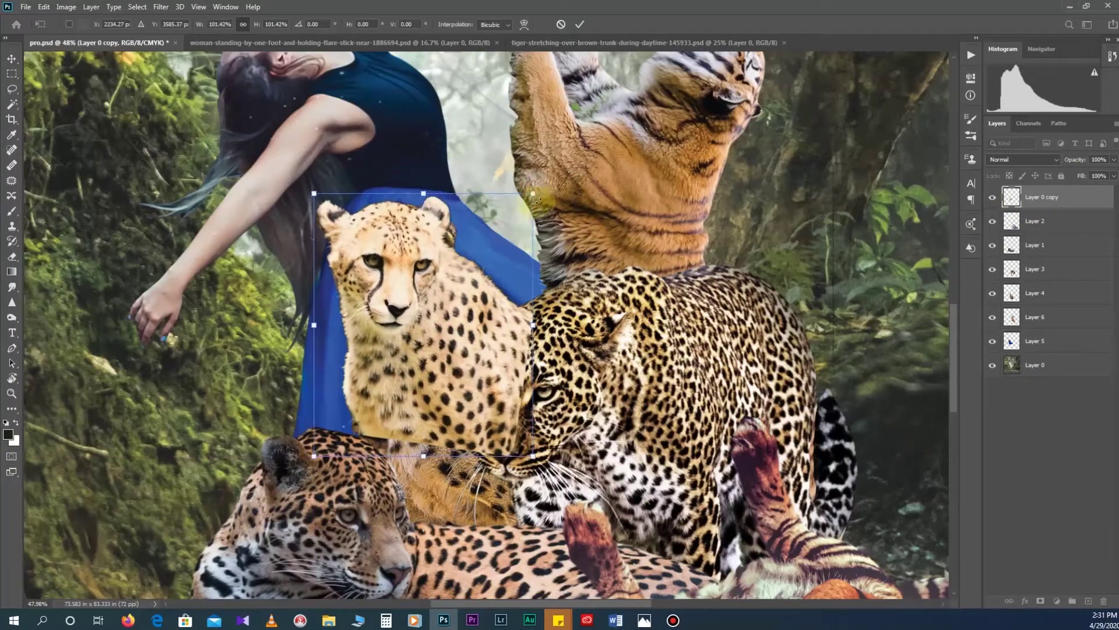
left_click_drag(439, 277, 444, 289)
key("Return")
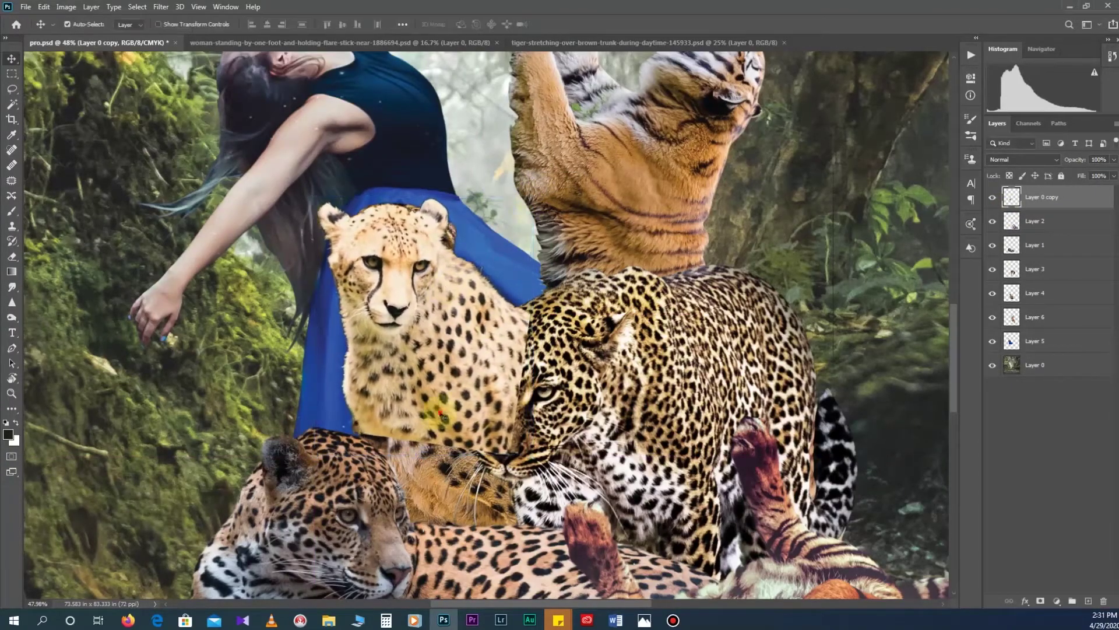
Step: Toggle the top cheetah layer's visibility off and on to compare
key("ctrl+comma")
left_click(411, 323)
left_click(992, 197)
key("e")
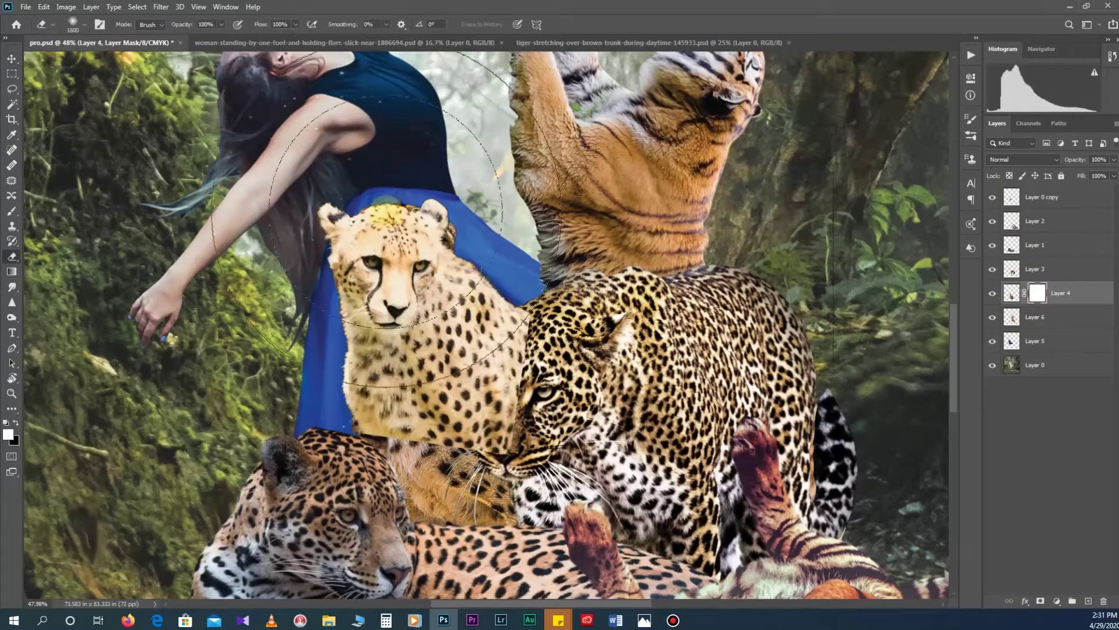
Step: Lower the top cheetah and darken it with a Levels midtone of 0.74
left_click(1038, 197)
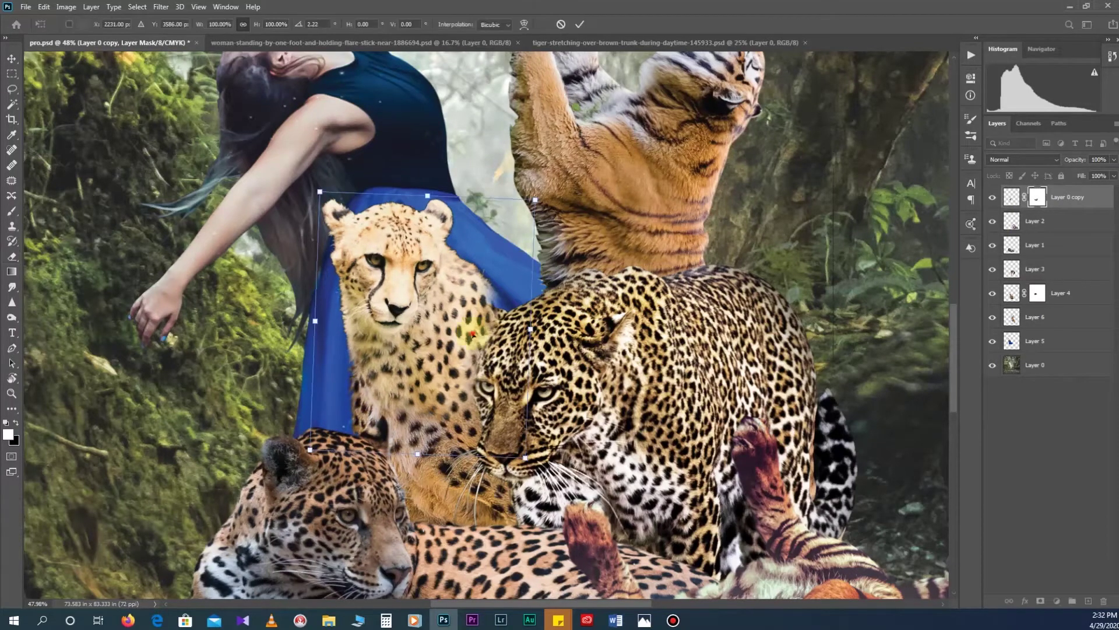
left_click_drag(451, 354, 449, 395)
scroll(519, 344, "down", 1)
key("ctrl+l")
mouse_move(524, 251)
left_mouse_down()
mouse_move(555, 250)
mouse_move(541, 250)
left_mouse_up()
key("Escape")
left_click(1011, 198)
key("ctrl+l")
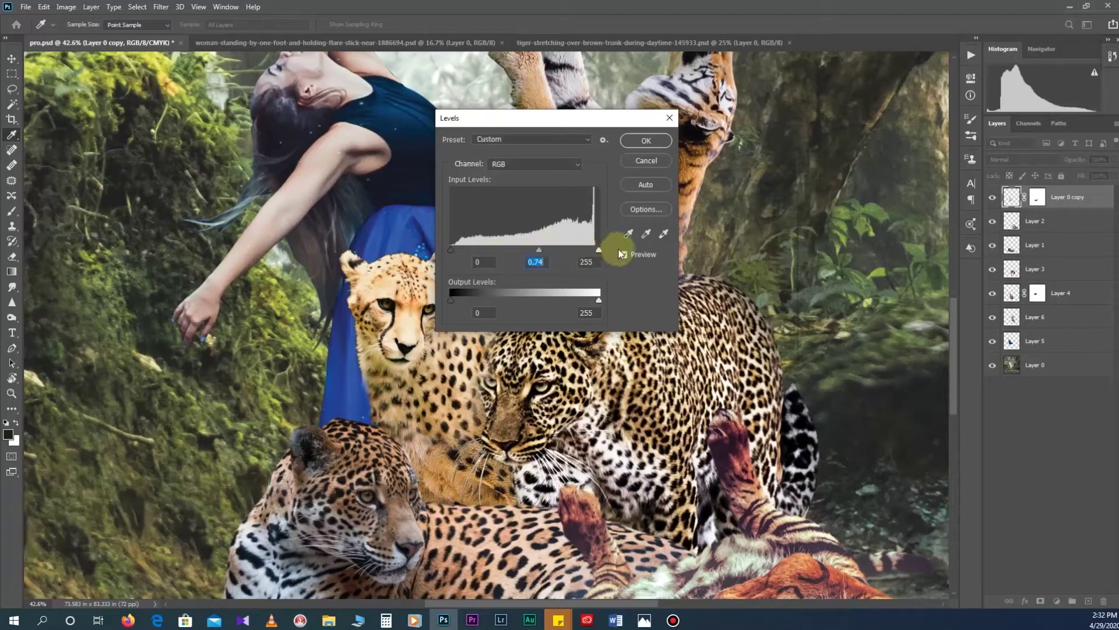
key("Return")
Step: Shift the cheetah slightly and send it behind the leopard
scroll(408, 349, "up", 4)
key("ctrl+t")
left_click_drag(447, 352, 464, 368)
key("Return")
key("ctrl+bracketleft")
key("ctrl+bracketleft")
key("ctrl+bracketleft")
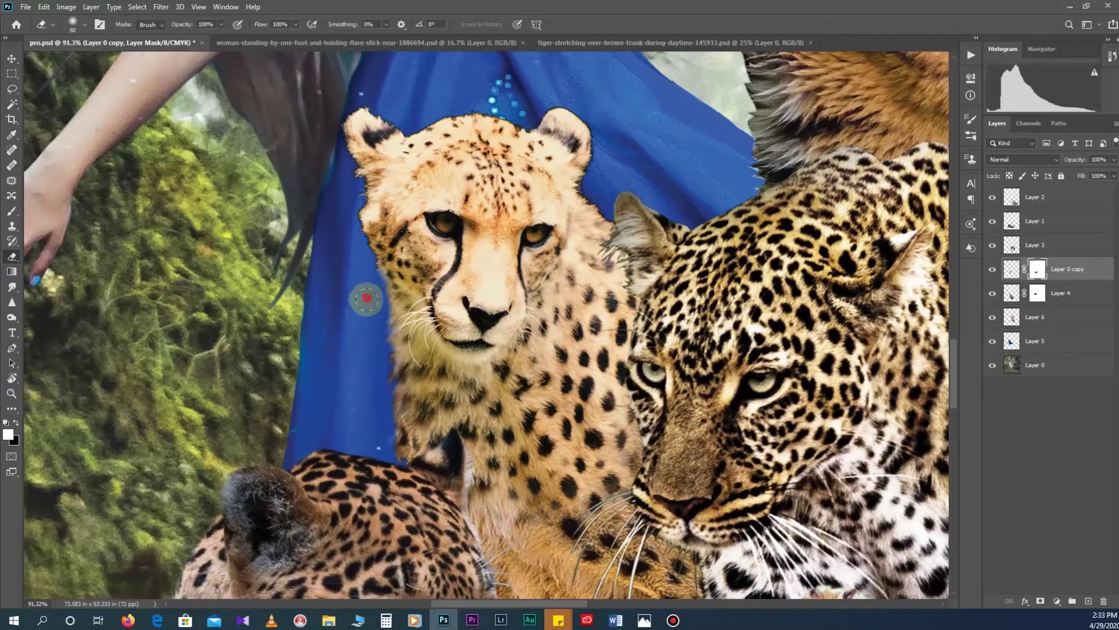
Step: Fit the composition on screen, then hide and delete the duplicated cheetah layer
key("ctrl+0")
key("v")
left_click(993, 269)
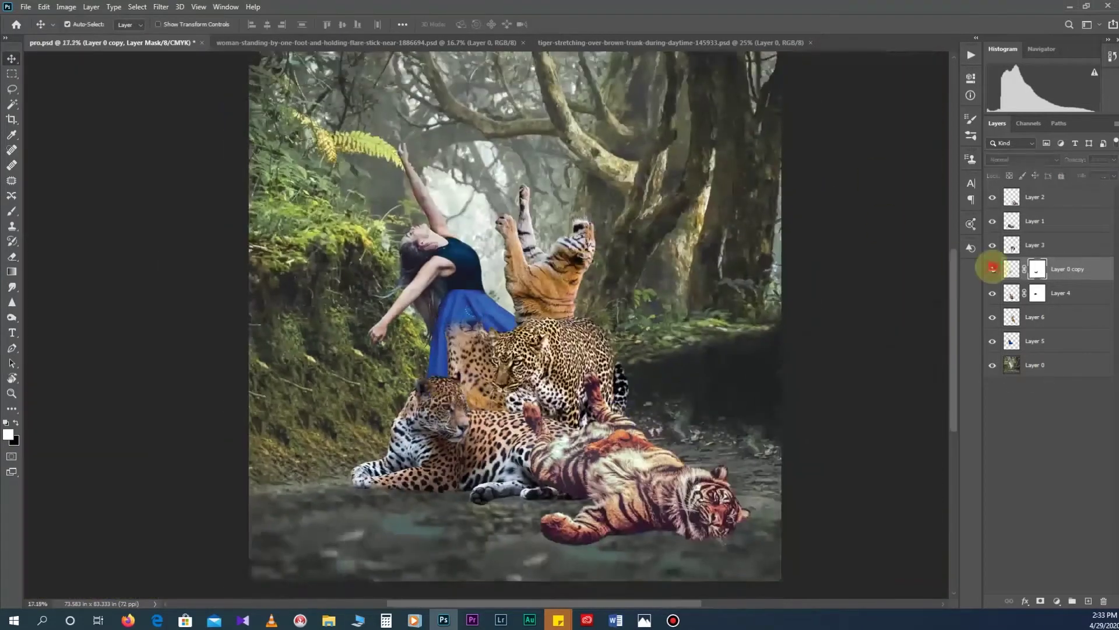
key("Delete")
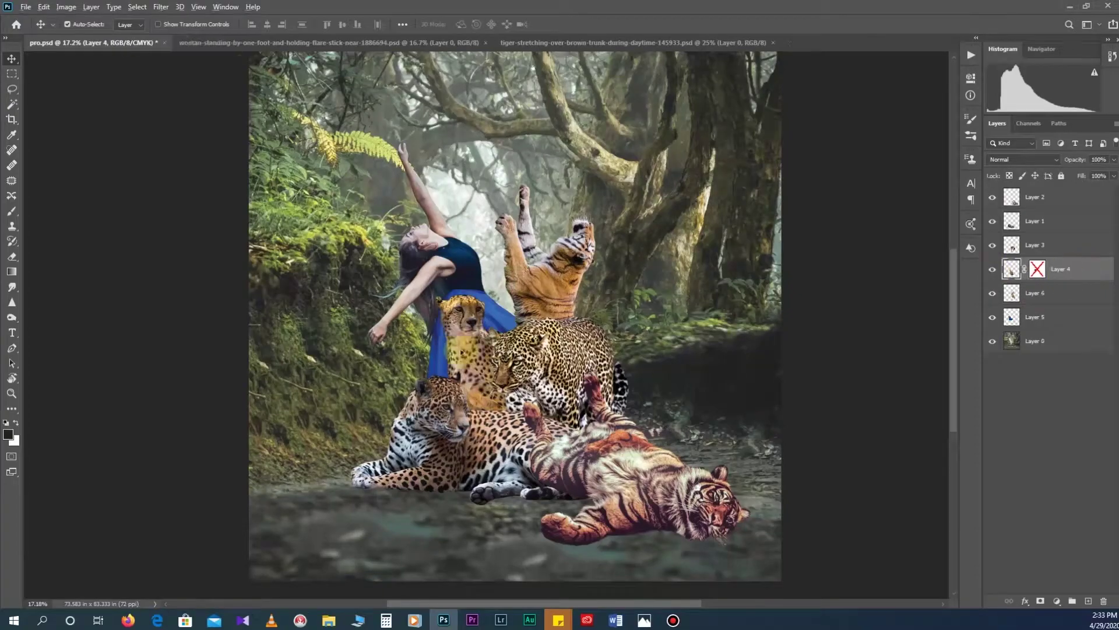
Step: Delete Layer 4's mask without applying it
scroll(467, 350, "up", 3)
left_click_drag(1038, 268, 1104, 601)
left_click(526, 225)
scroll(527, 226, "down", 5)
scroll(550, 226, "up", 5)
scroll(550, 250, "down", 5)
scroll(560, 295, "up", 2)
Step: Copy the standing tiger's head onto Layer 7 and rotate it back counterclockwise
left_click(560, 295)
scroll(542, 294, "up", 1)
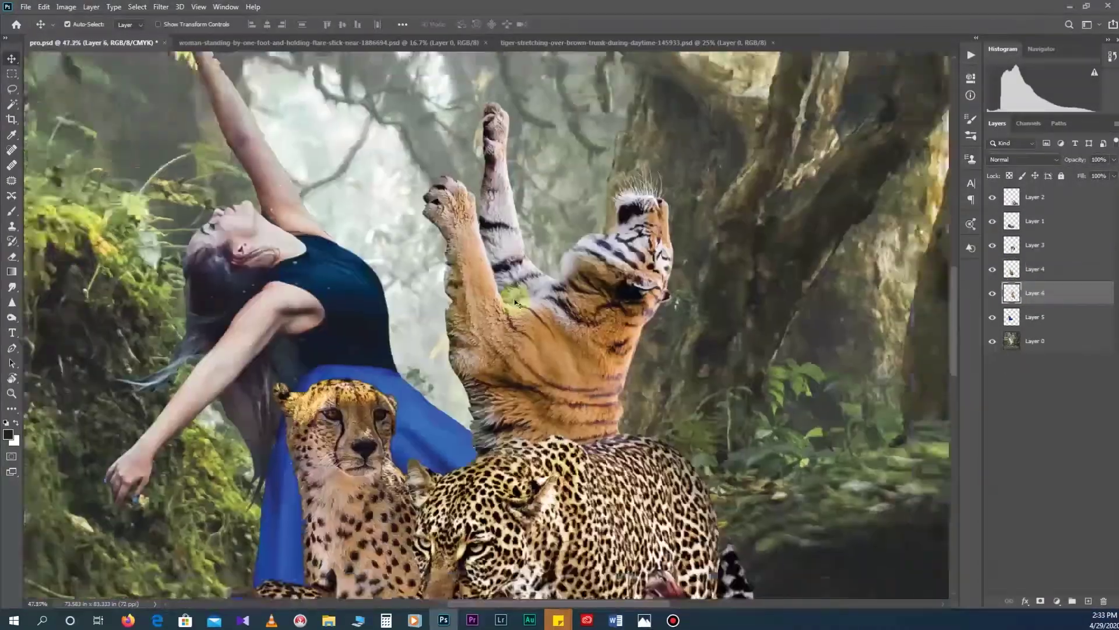
scroll(563, 227, "up", 3)
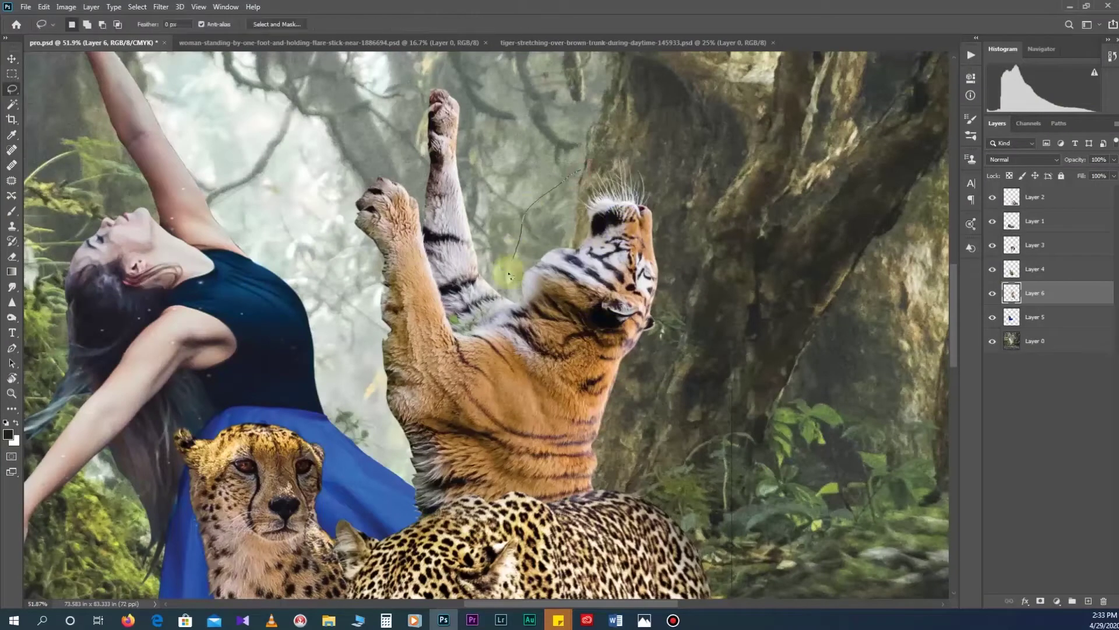
left_click_drag(602, 147, 601, 150)
key("ctrl+j")
key("ctrl+t")
mouse_move(633, 280)
left_mouse_down()
mouse_move(644, 277)
mouse_move(633, 281)
left_mouse_up()
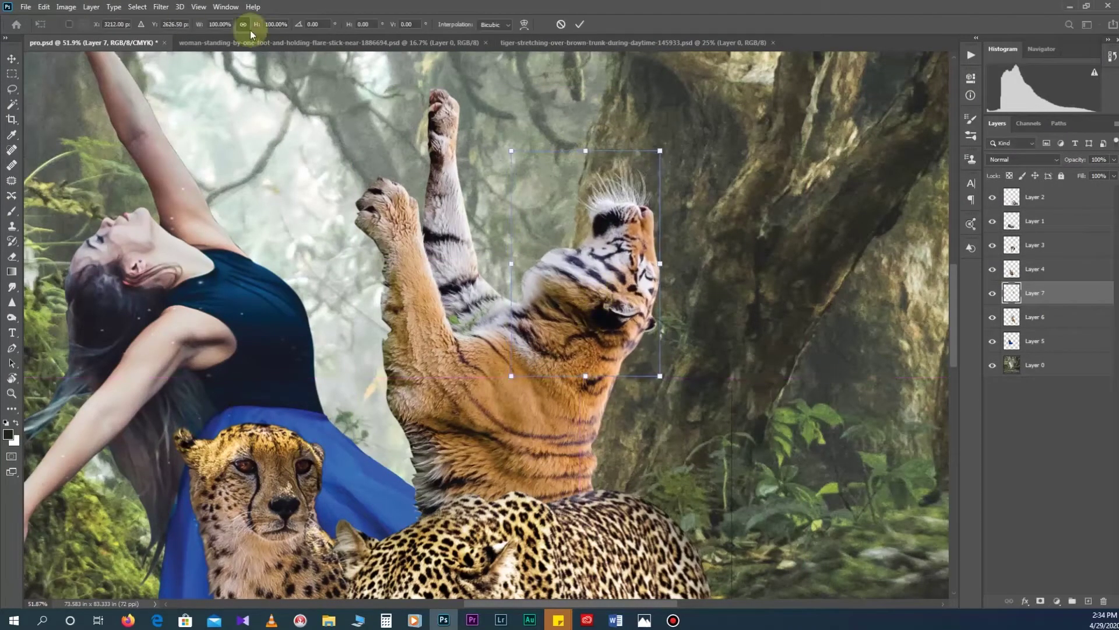
left_click_drag(670, 132, 637, 117)
left_click_drag(627, 345, 619, 318)
mouse_move(645, 383)
left_mouse_down()
mouse_move(644, 345)
mouse_move(665, 332)
left_mouse_up()
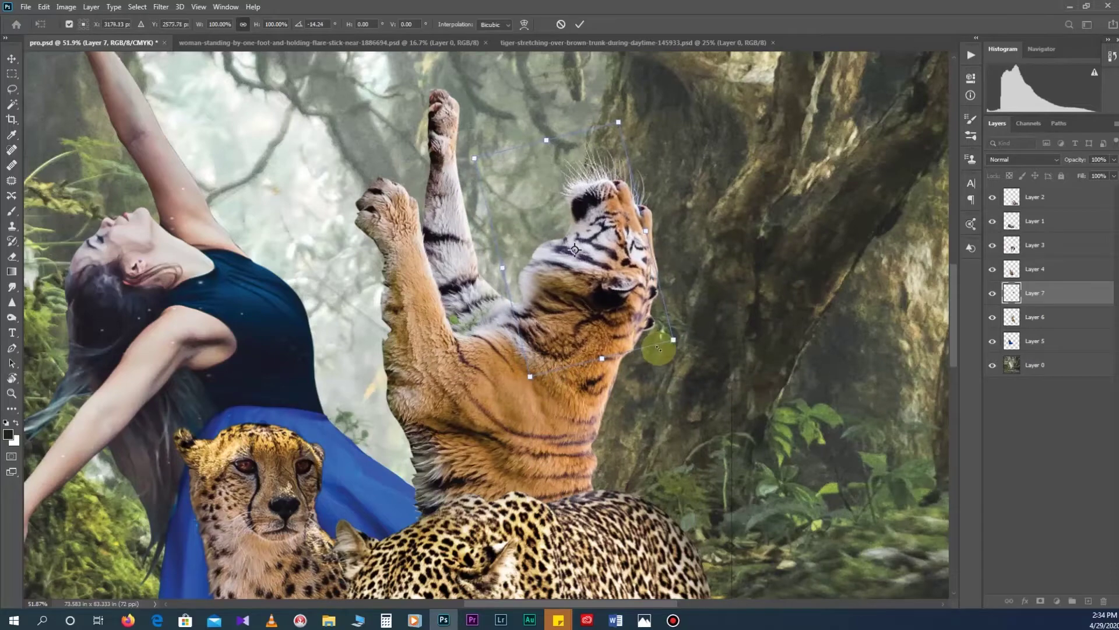
key("Return")
Step: Add layer masks to the head Layer 7 and body Layer 6 for eraser blending
left_click(1041, 601)
key("e")
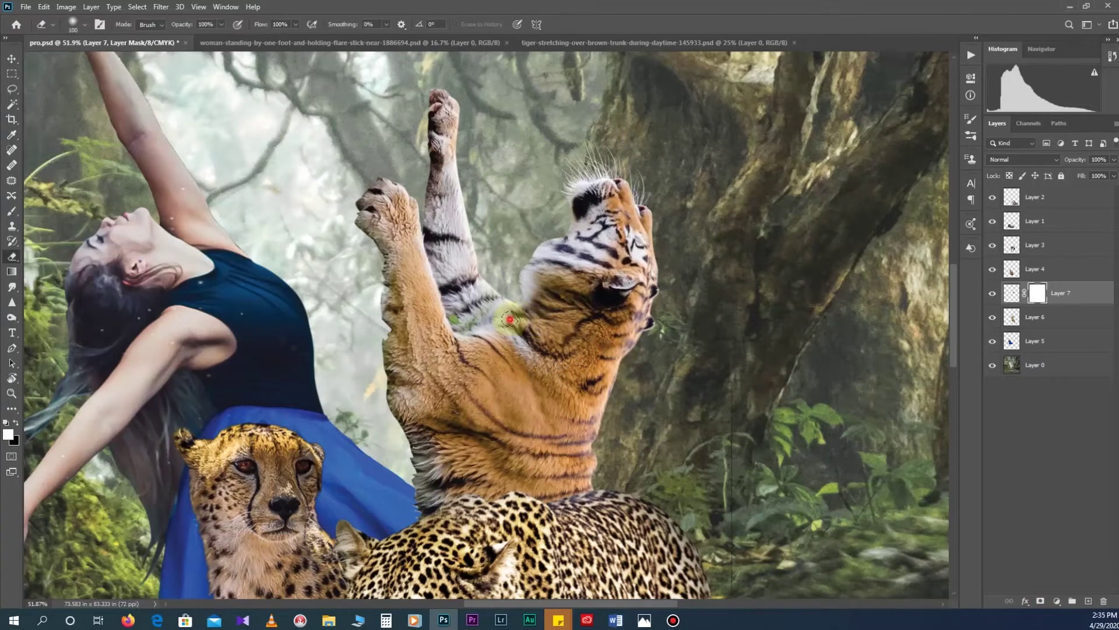
left_click(1038, 317)
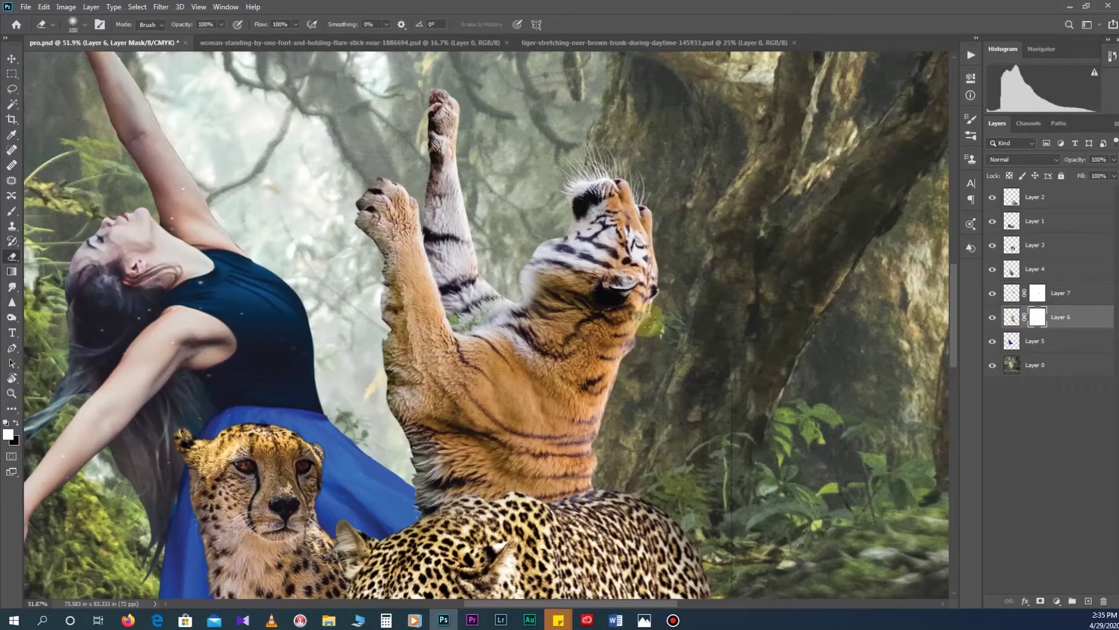
scroll(643, 344, "up", 5)
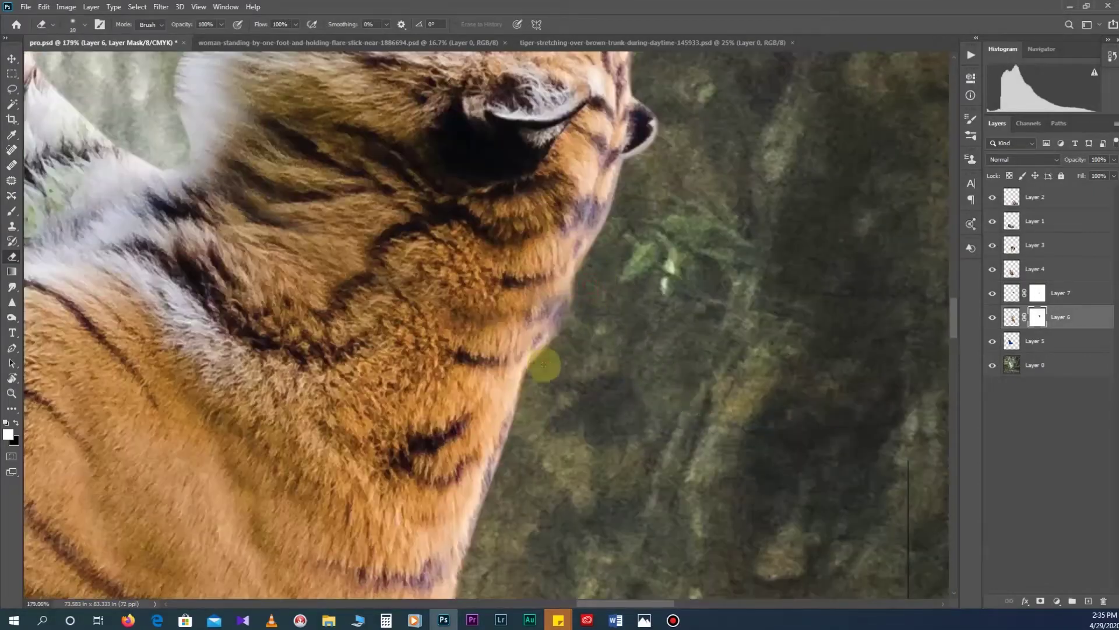
key("alt+bracketright")
key("ctrl+0")
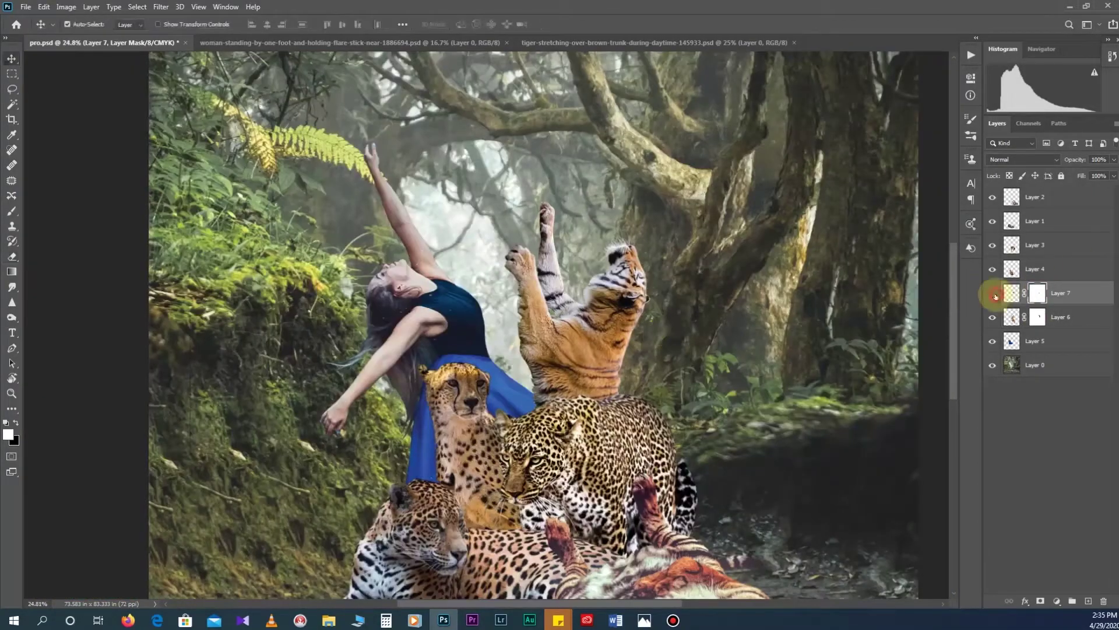
scroll(515, 334, "down", 2)
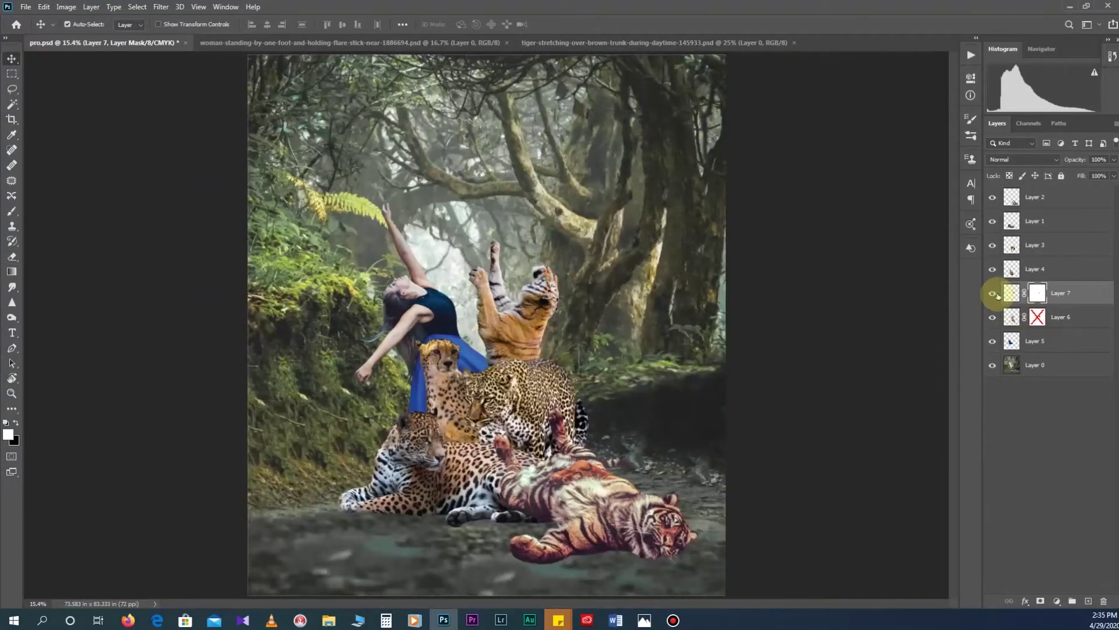
scroll(562, 293, "up", 5)
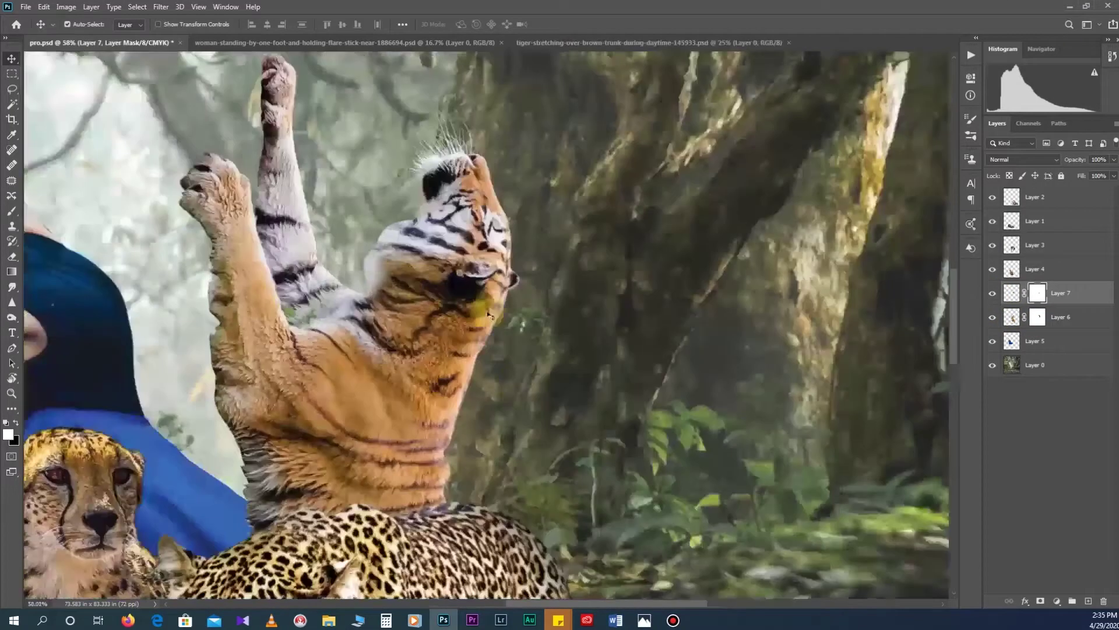
scroll(655, 263, "down", 6)
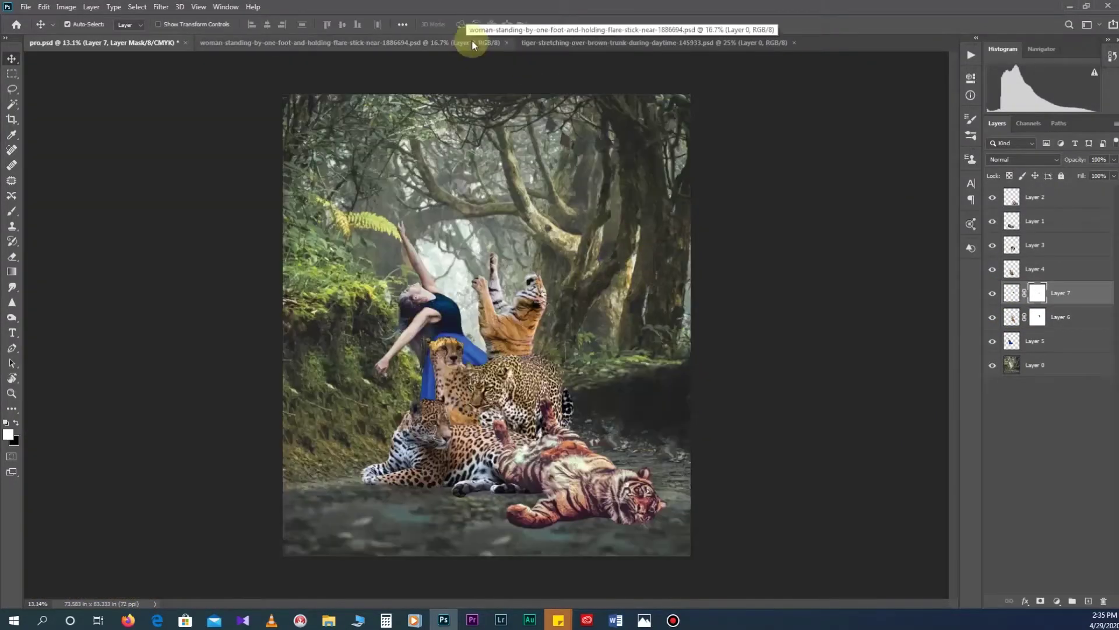
Step: Bring the eagle photo into the composite, scaled and rotated among the treetops
left_click(328, 620)
double_click(1069, 92)
mouse_move(490, 327)
left_mouse_down()
mouse_move(65, 37)
mouse_move(502, 193)
left_mouse_up()
key("ctrl+t")
mouse_move(586, 125)
left_mouse_down()
mouse_move(563, 177)
mouse_move(560, 159)
left_mouse_up()
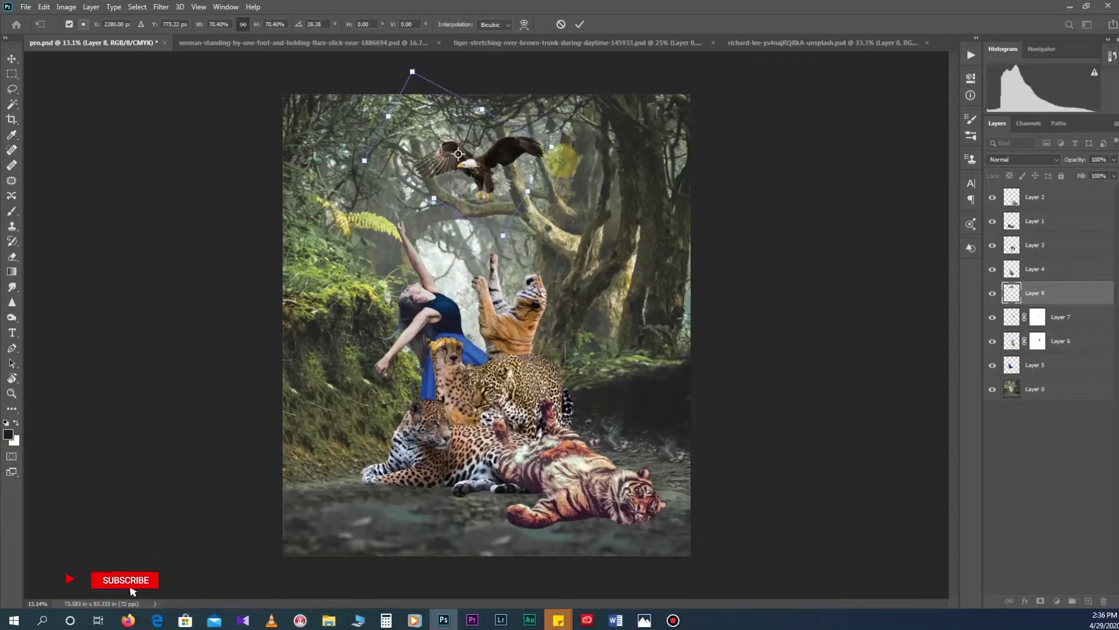
key("Return")
Step: Crop to extend the canvas upward above the trees and resize the eagle
key("c")
left_click_drag(492, 180, 492, 92)
key("Return")
key("v")
scroll(489, 238, "down", 1)
scroll(490, 238, "up", 4)
key("ctrl+t")
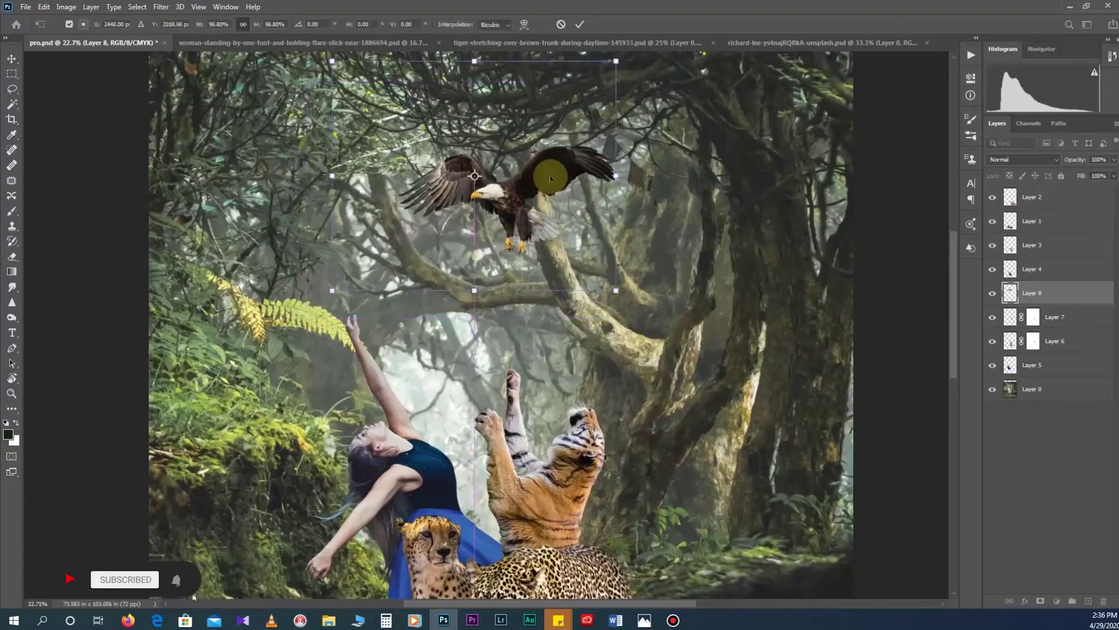
key("Return")
key("ctrl+0")
Step: Shrink the macaw and place it beside the woman's outstretched hand
left_click(329, 620)
key("alt+Tab")
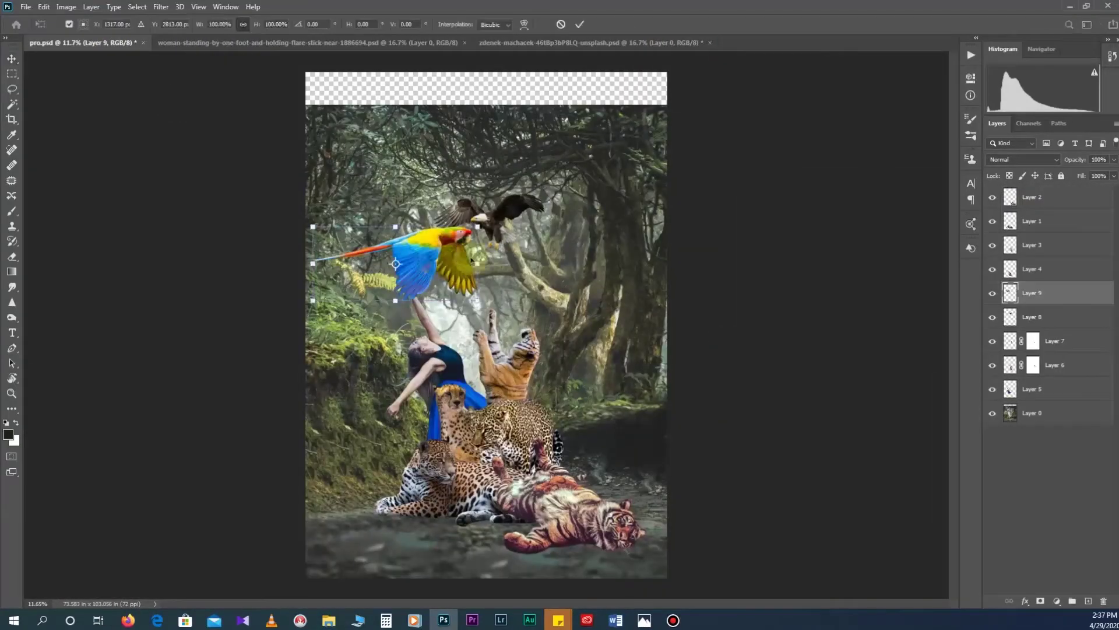
mouse_move(471, 261)
left_mouse_down()
mouse_move(437, 256)
mouse_move(376, 388)
mouse_move(396, 371)
left_mouse_up()
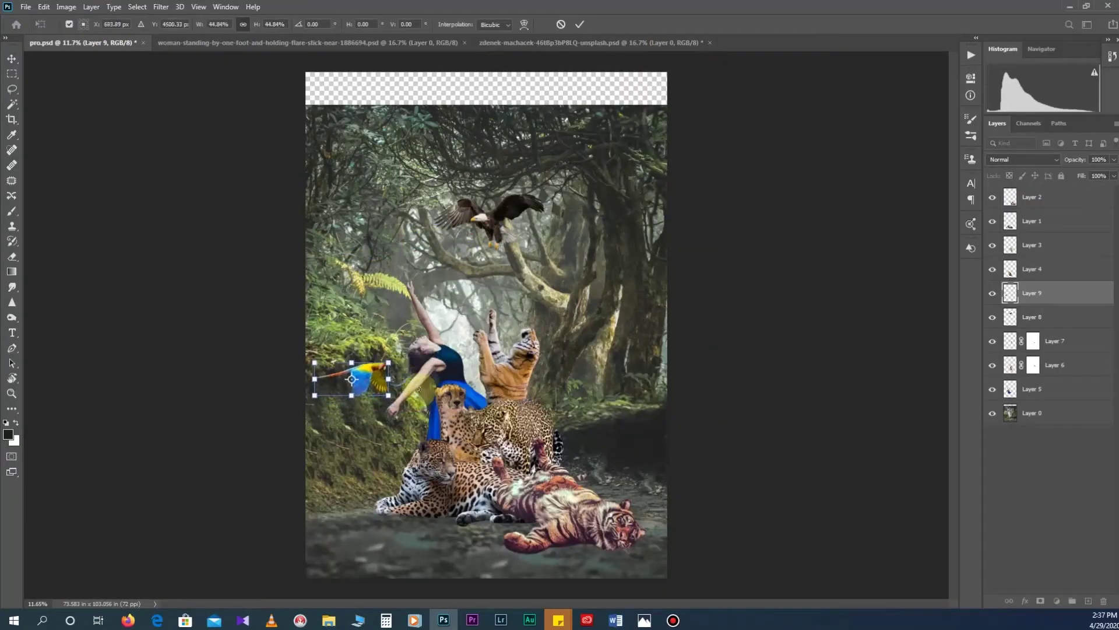
key("Return")
left_click(329, 619)
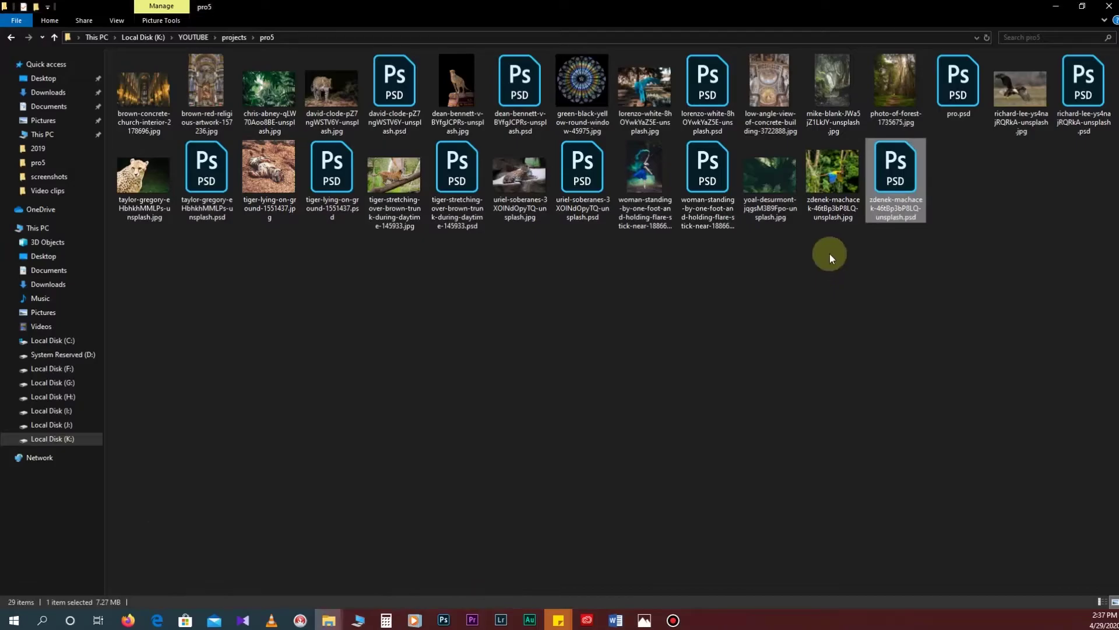
left_click(707, 117)
Step: Add the lorenzo-white blue parrot at the stack top, rotated and perched on the reclining tiger
double_click(707, 117)
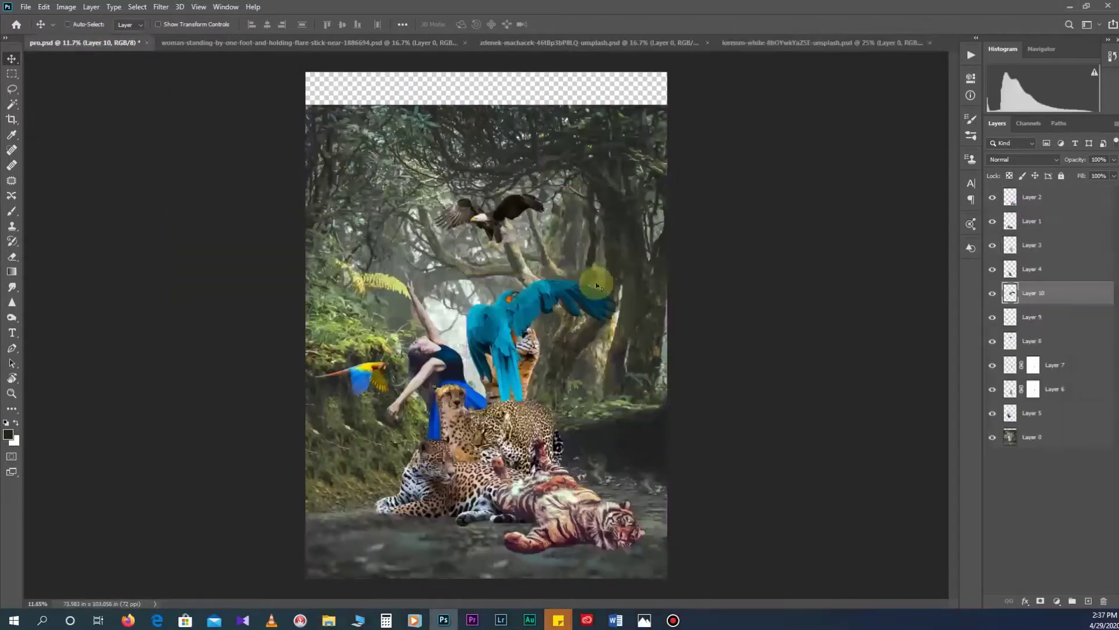
left_click_drag(1085, 299, 1086, 196)
left_click_drag(606, 446, 567, 475)
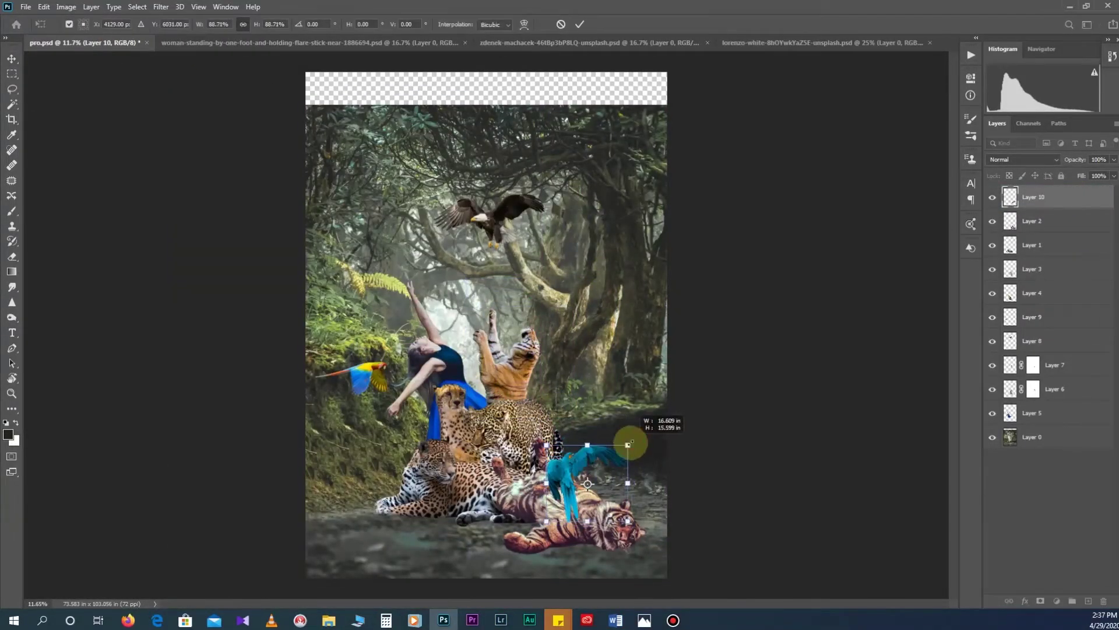
left_click_drag(590, 531, 575, 466)
key("ctrl+t")
left_click_drag(629, 513, 641, 501)
mouse_move(558, 483)
left_mouse_down()
mouse_move(591, 485)
mouse_move(588, 501)
left_mouse_up()
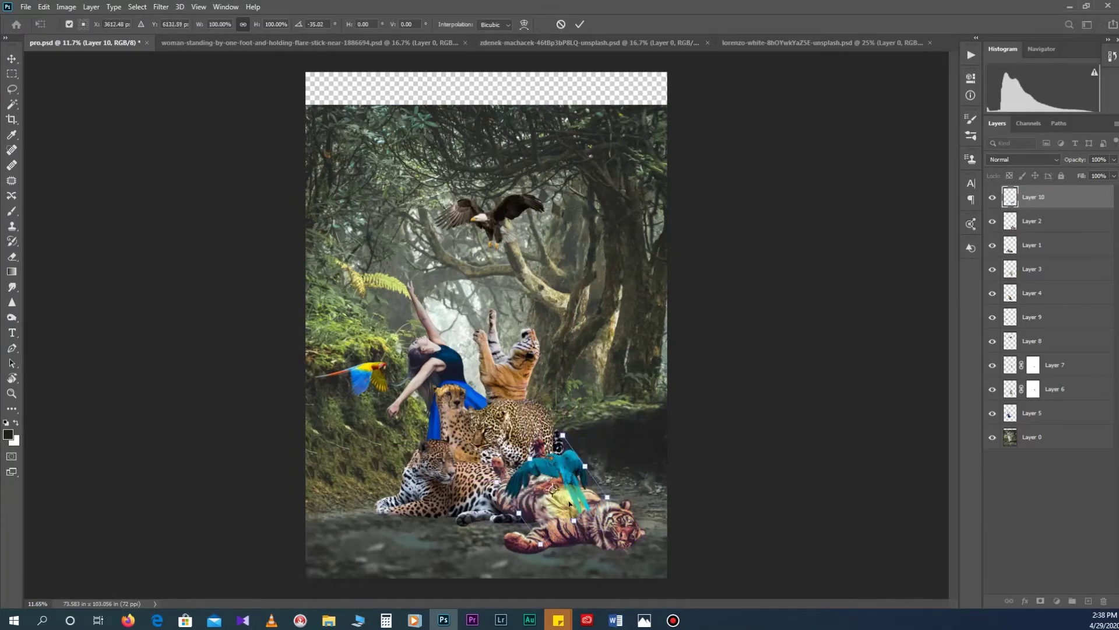
key("Return")
left_click(525, 204)
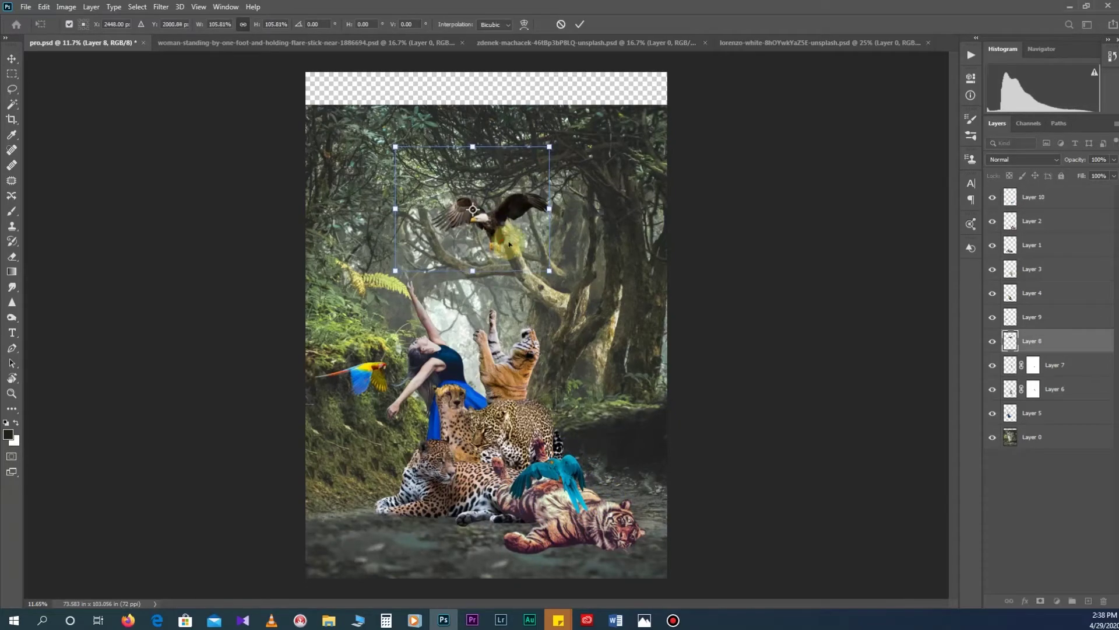
left_click(625, 381)
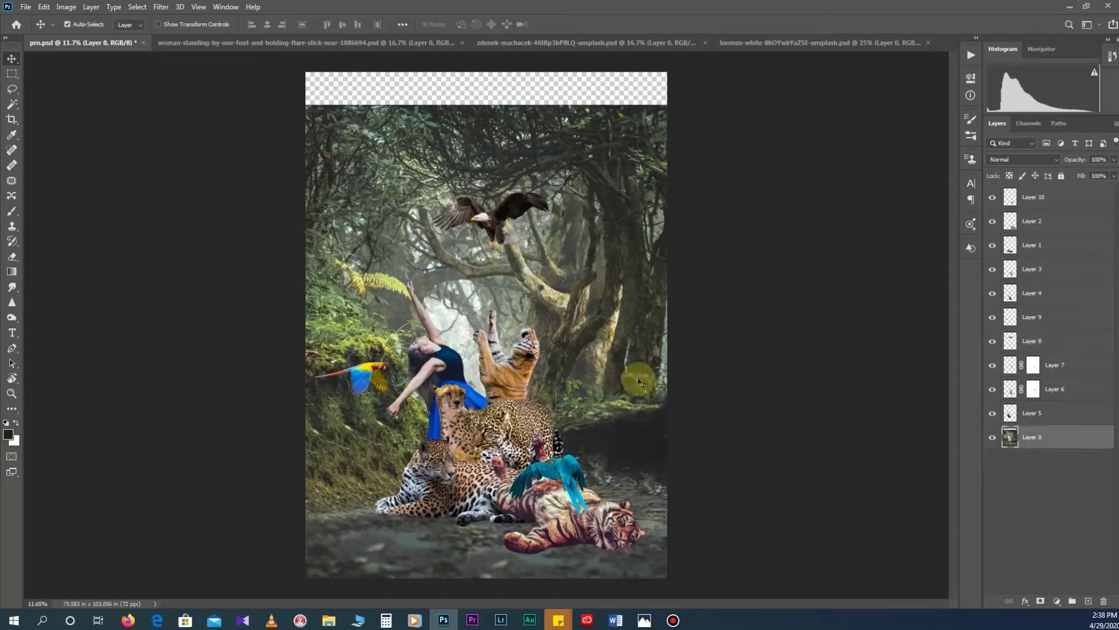
left_click(329, 619)
Step: Drag the yoal-desurmont jungle-foliage JPG into pro.psd and mask it with Quick Mask
left_click_drag(269, 93, 526, 413)
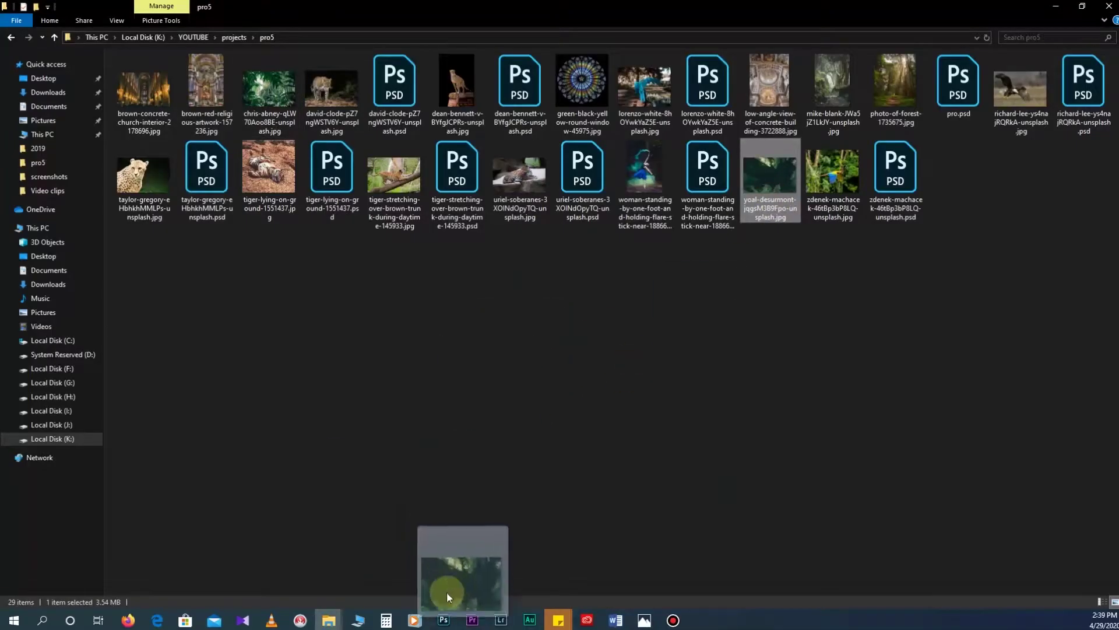
key("q")
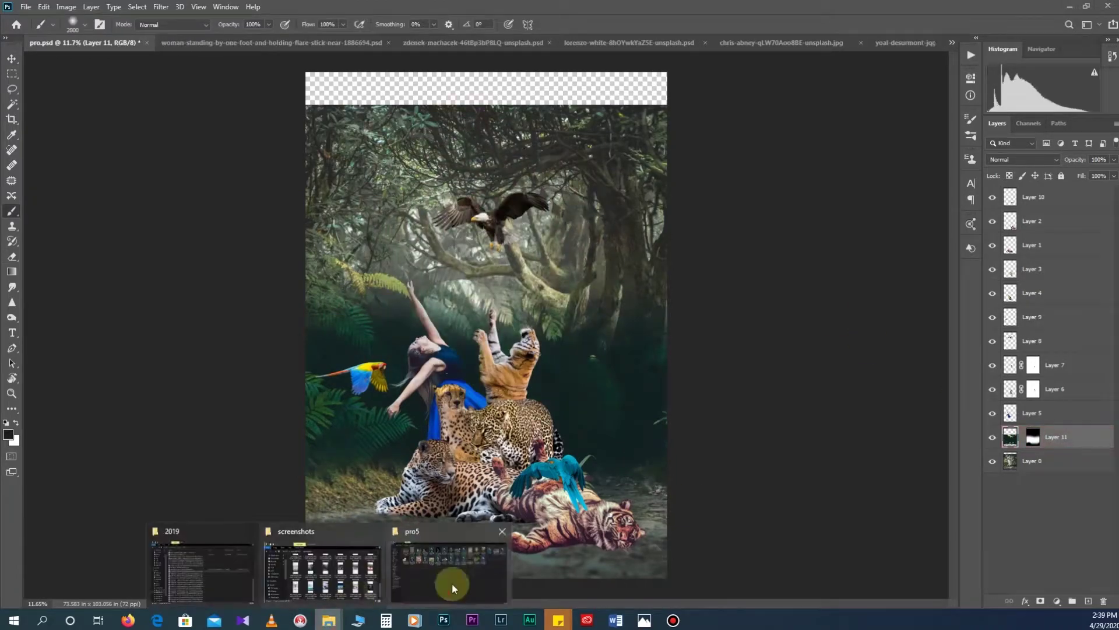
mouse_move(328, 620)
left_click(449, 577)
Step: Place the church dome photo into the composite, scale it, then hide it
mouse_move(786, 97)
left_mouse_down()
mouse_move(577, 393)
mouse_move(552, 233)
left_mouse_up()
key("ctrl+minus")
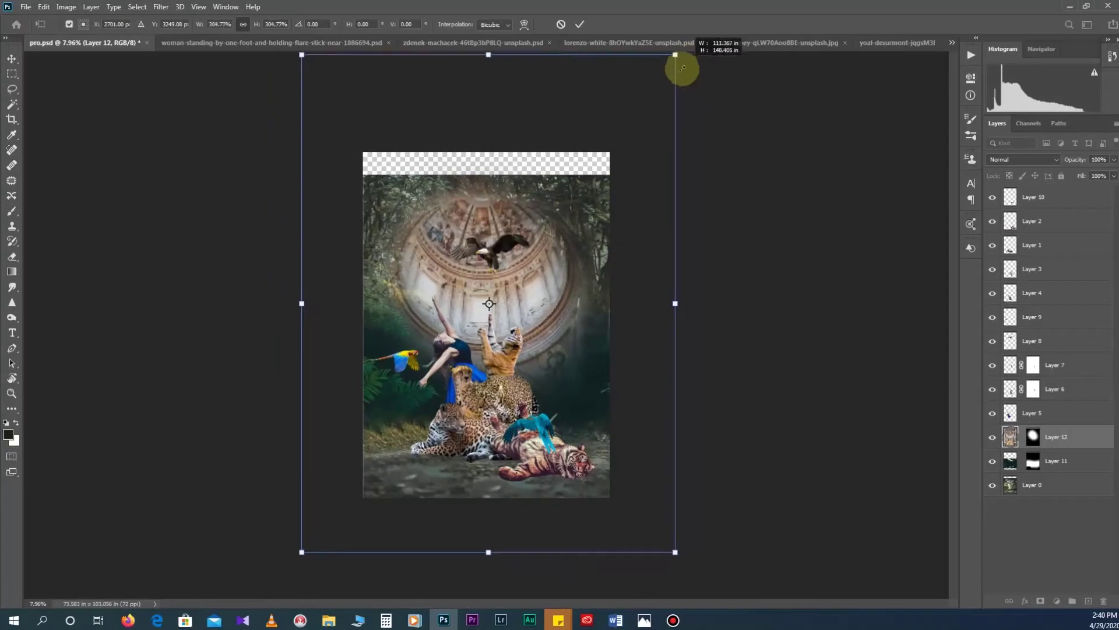
key("Return")
key("b")
left_click(1077, 466)
Step: On a new layer, fade the canvas top to black with a black-to-transparent gradient
left_click(992, 437)
left_click(1088, 601)
key("g")
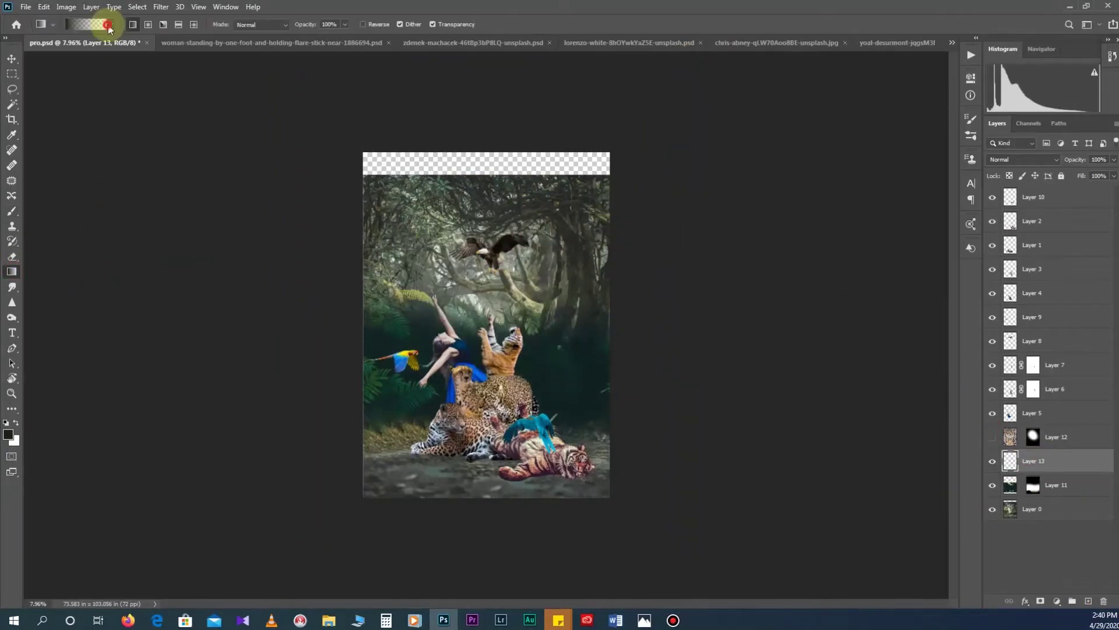
key("g")
left_click(110, 25)
double_click(50, 57)
left_click_drag(487, 286, 493, 251)
key("ctrl+r")
key("ctrl+bracketleft")
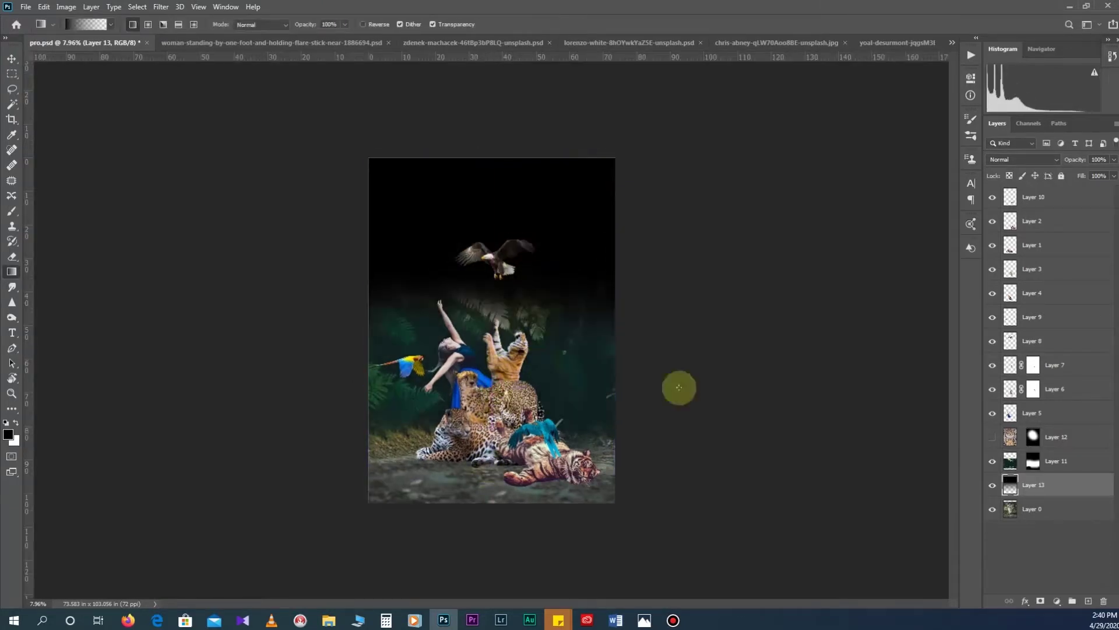
key("v")
Step: Show the church dome layer again and enlarge it
left_click_drag(1035, 485, 1034, 507)
key("ctrl+t")
key("Escape")
left_click(1006, 436)
key("ctrl+t")
key("ctrl+0")
mouse_move(694, 575)
left_mouse_down()
mouse_move(681, 554)
mouse_move(707, 594)
left_mouse_up()
key("Return")
Step: Stretch the church layer's glow mask upward
left_click(1033, 436)
key("ctrl+r")
key("ctrl+t")
left_click_drag(487, 135, 497, 112)
Step: Commit the mask stretch and paint red strokes on a new layer
key("Return")
left_click_drag(361, 151, 375, 292)
key("alt+Tab")
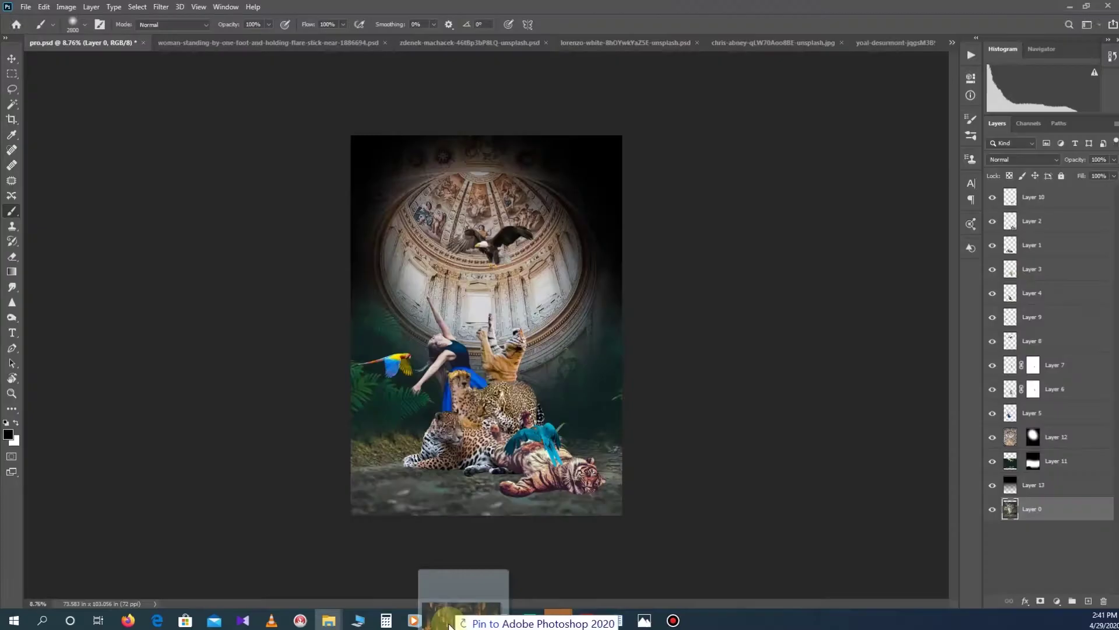
Step: Place the church interior photo into pro.psd scaled to fit, then send the religious artwork JPG
left_click_drag(143, 93, 624, 26)
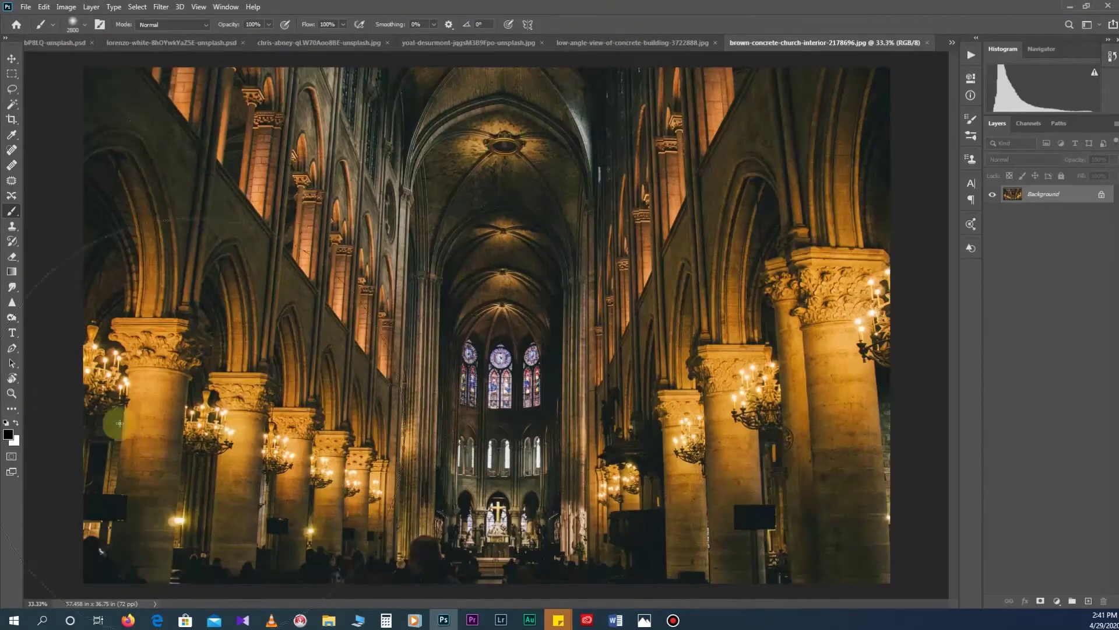
left_click_drag(275, 554, 360, 308)
left_click(1033, 437)
key("ctrl+t")
mouse_move(514, 377)
left_mouse_down()
mouse_move(540, 363)
mouse_move(460, 373)
left_mouse_up()
key("Return")
left_click(329, 620)
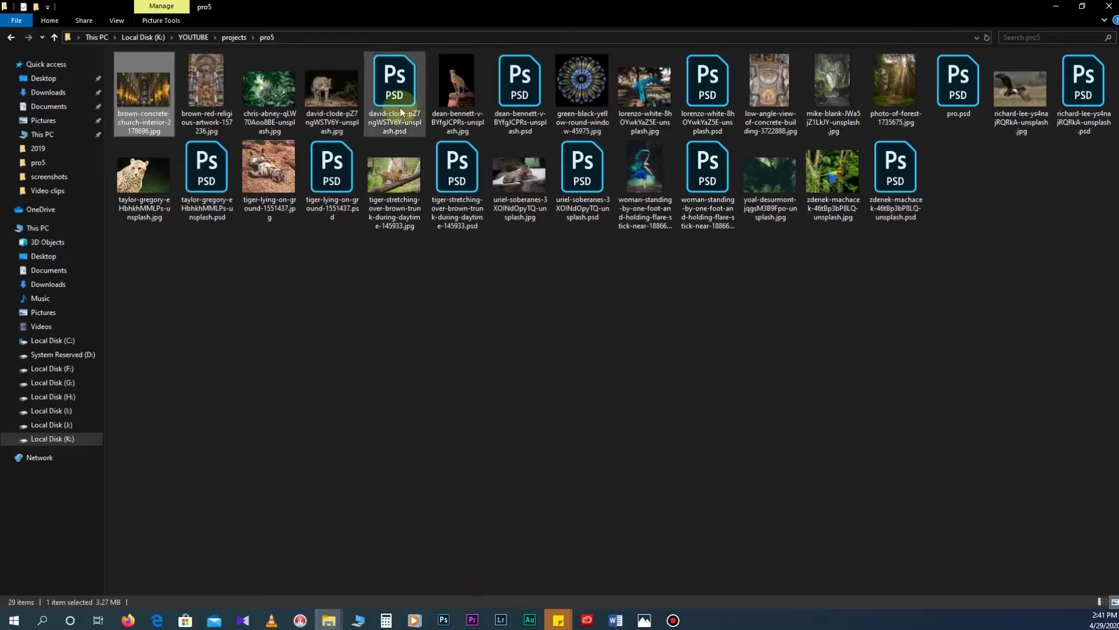
left_click_drag(206, 93, 667, 30)
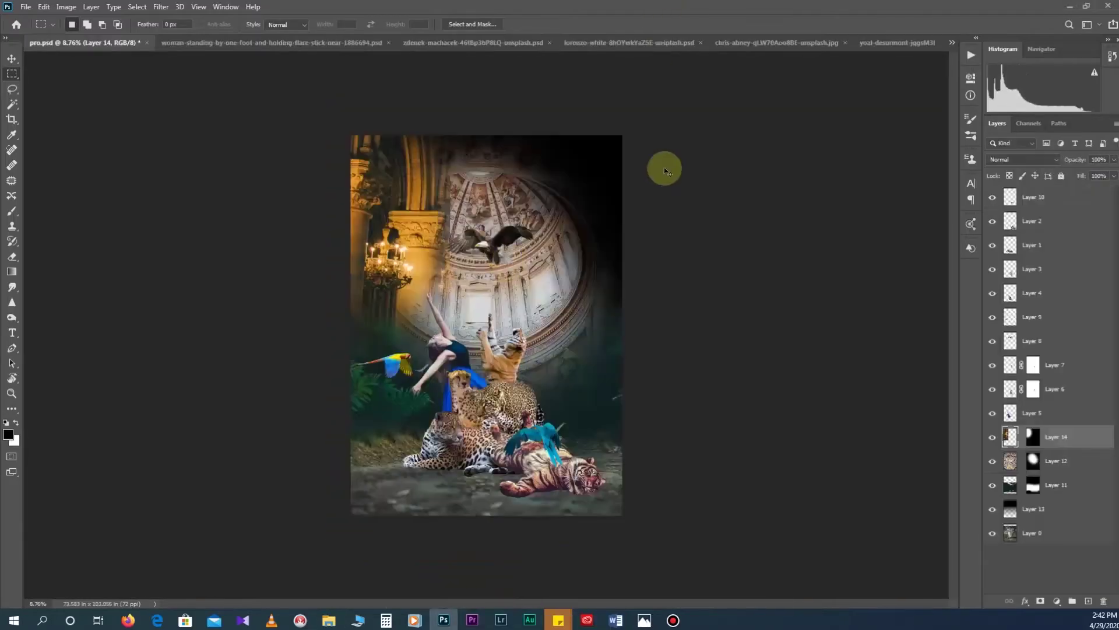
Step: Place the religious artwork as masked Layer 15 and erase parts of its mask
mouse_move(667, 171)
left_mouse_down()
mouse_move(645, 484)
mouse_move(632, 482)
left_mouse_up()
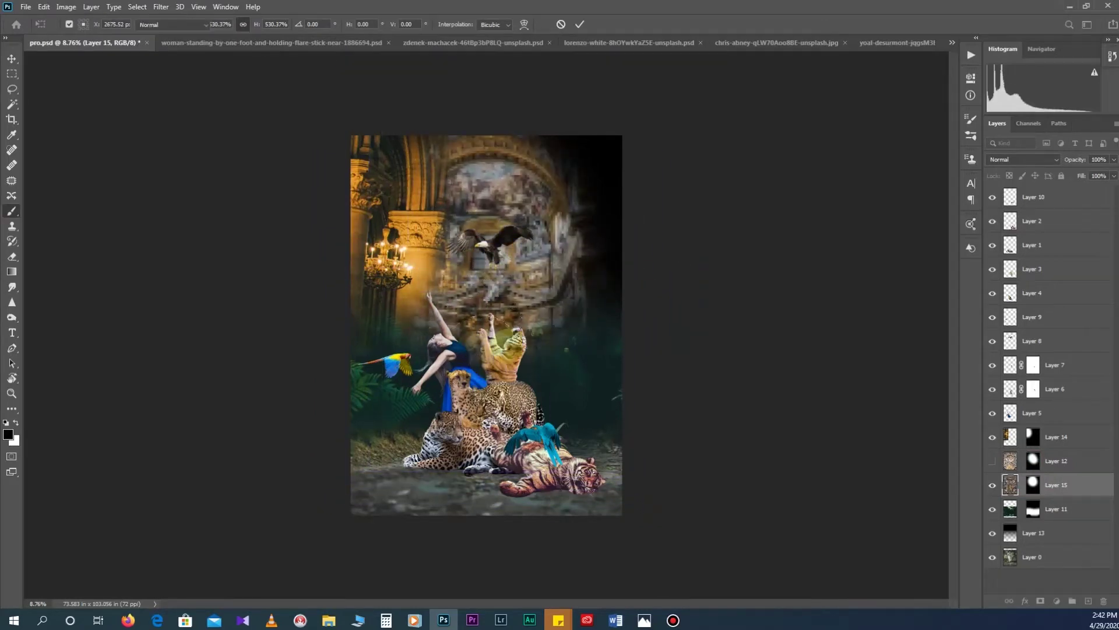
key("Return")
key("e")
left_click(992, 460)
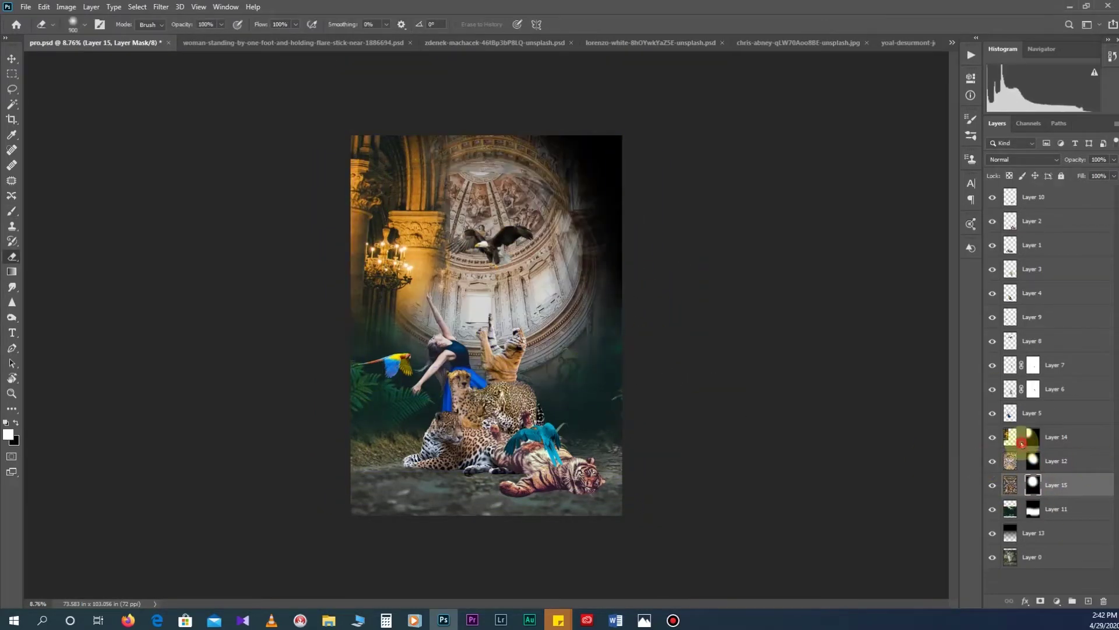
Step: Scale dome Layer 12 to about 74% and reposition it up and left
left_click(1006, 461)
key("ctrl+t")
left_click_drag(473, 288, 575, 305)
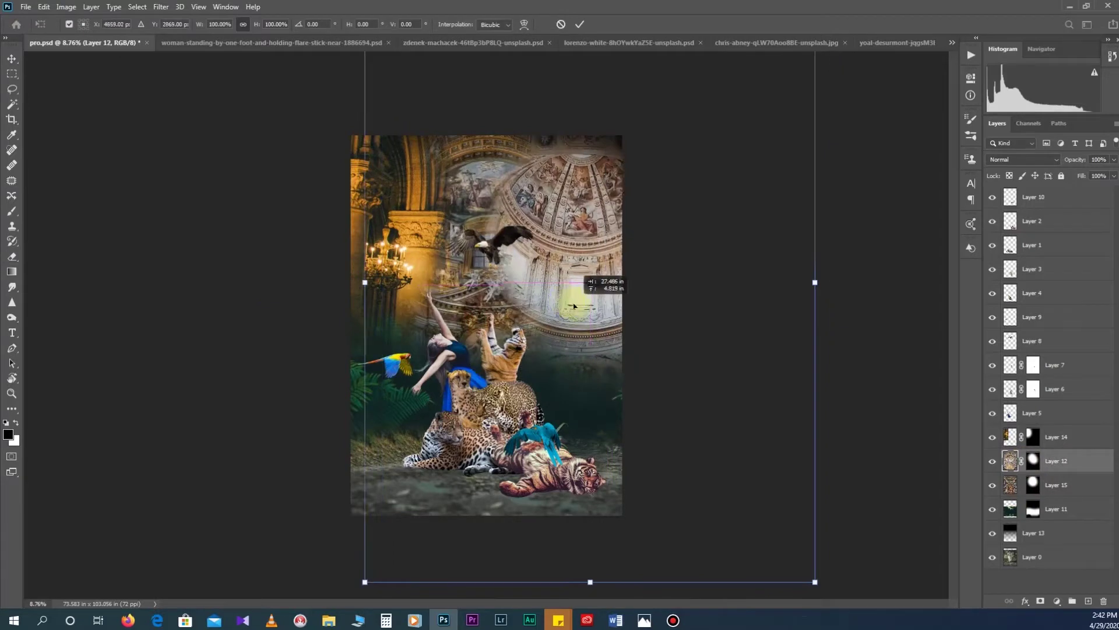
scroll(783, 570, "down", 1)
left_click_drag(781, 560, 748, 441)
key("Return")
key("ctrl+t")
left_click_drag(645, 301, 609, 260)
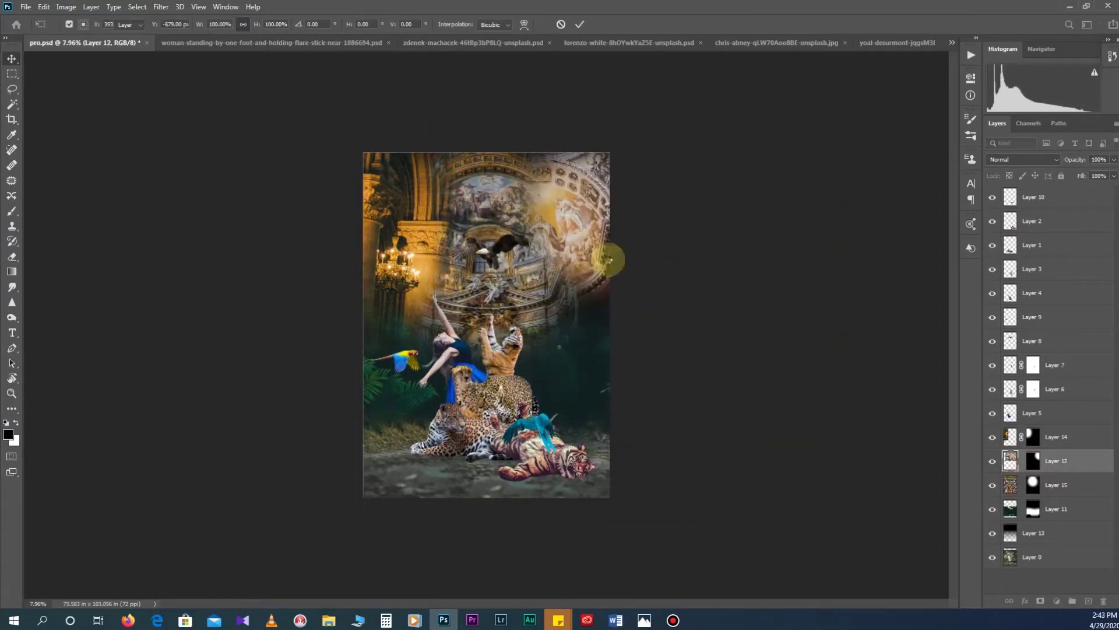
key("Return")
Step: Erase parts of the dome layer's mask with a smaller brush
key("e")
key("bracketleft")
key("bracketleft")
key("bracketleft")
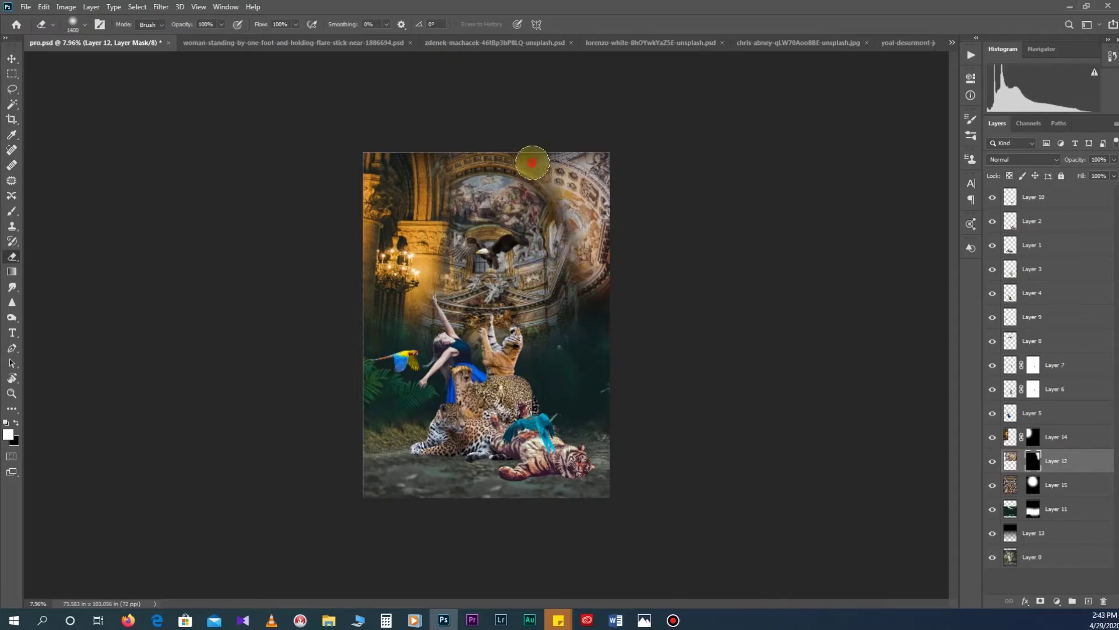
left_click(1032, 461, "ctrl")
scroll(603, 415, "up", 3)
scroll(522, 239, "up", 2)
Step: Save the composite and hide Layers 14, 12, 15 and 11
key("v")
key("ctrl+minus")
key("ctrl+s")
left_click_drag(993, 509, 993, 437)
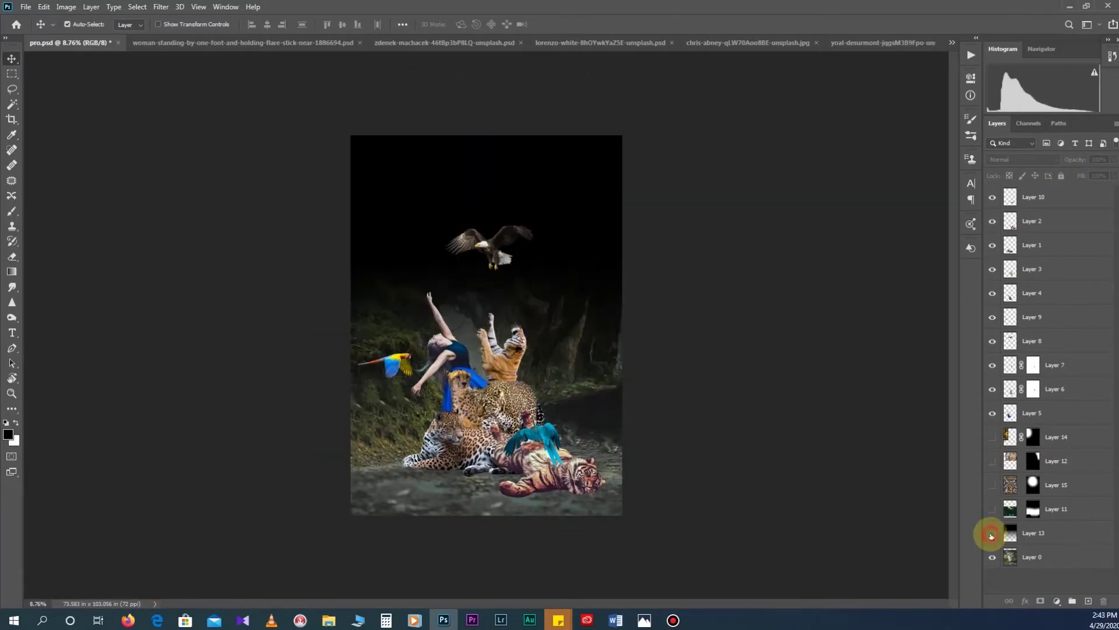
Step: Show forest Layer 13 and add a Brightness/Contrast adjustment to darken the scene
left_click(991, 535)
scroll(550, 500, "up", 2)
left_click(1057, 600)
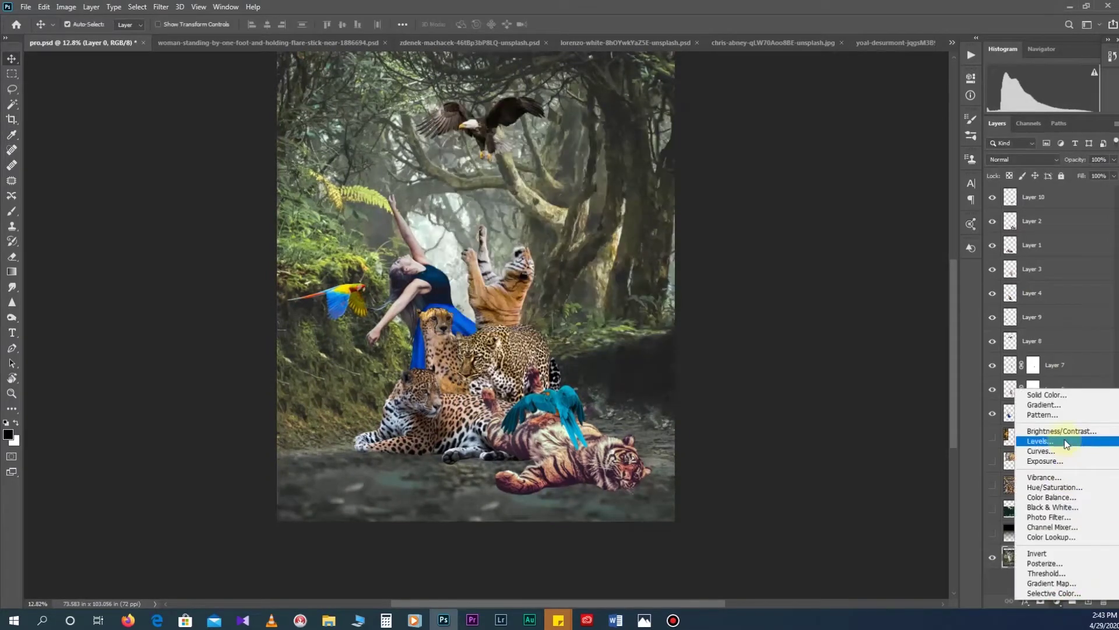
left_click(1061, 431)
mouse_move(879, 145)
left_mouse_down()
mouse_move(849, 145)
mouse_move(865, 167)
left_mouse_up()
left_click_drag(857, 145, 880, 143)
Step: Add an Exposure adjustment darkening the forest, erasing its mask around the left leopard
left_click(1032, 581)
left_click(1057, 600)
left_click(1032, 458)
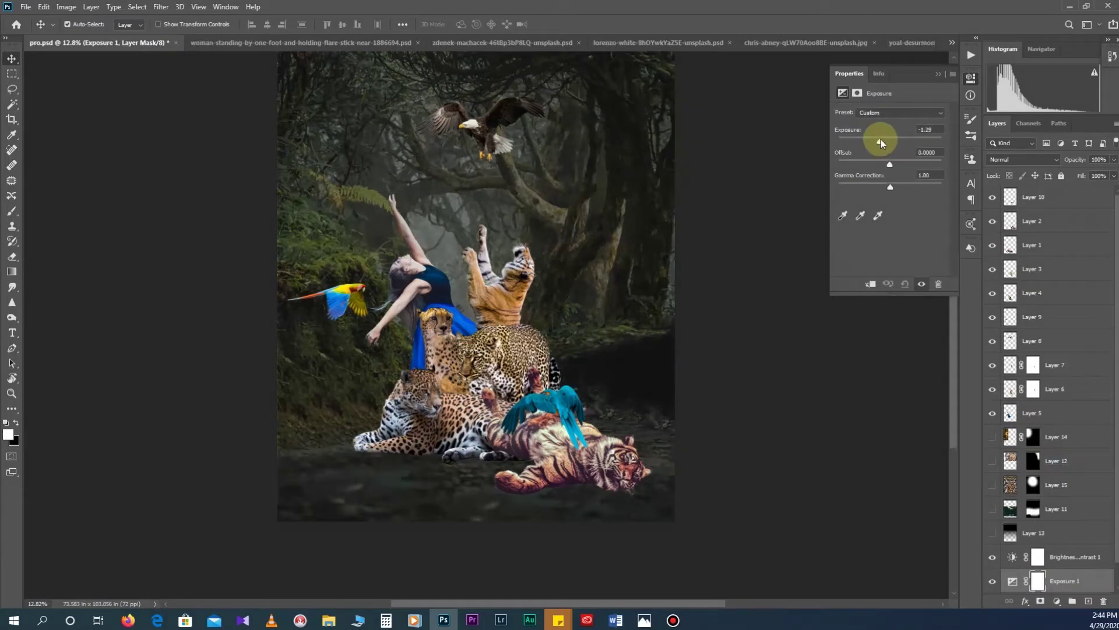
key("e")
left_click_drag(603, 409, 348, 392)
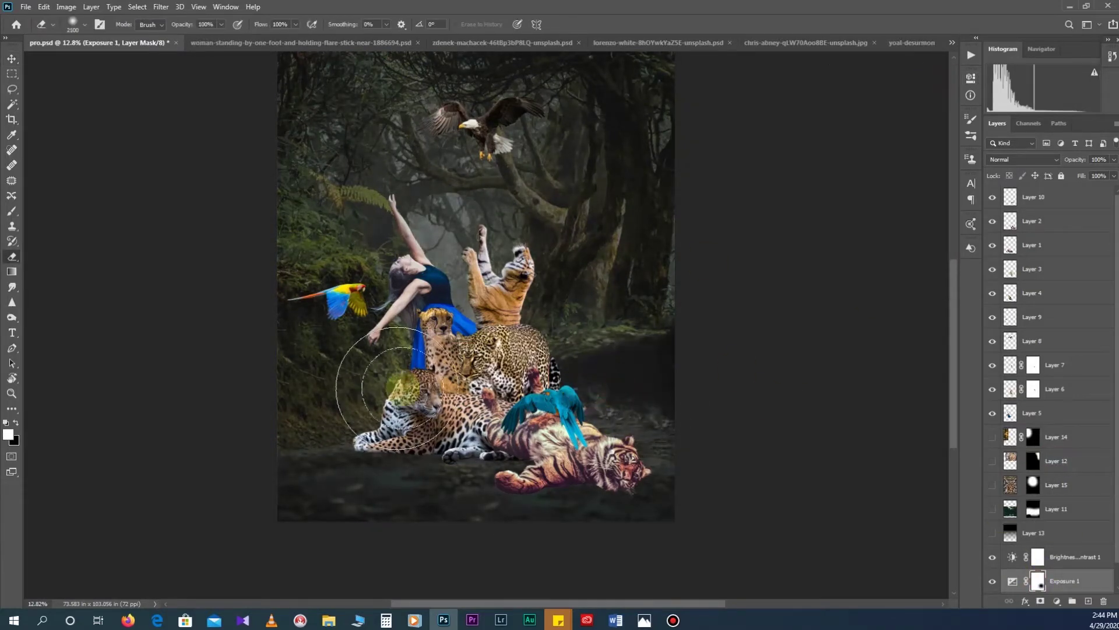
key("v")
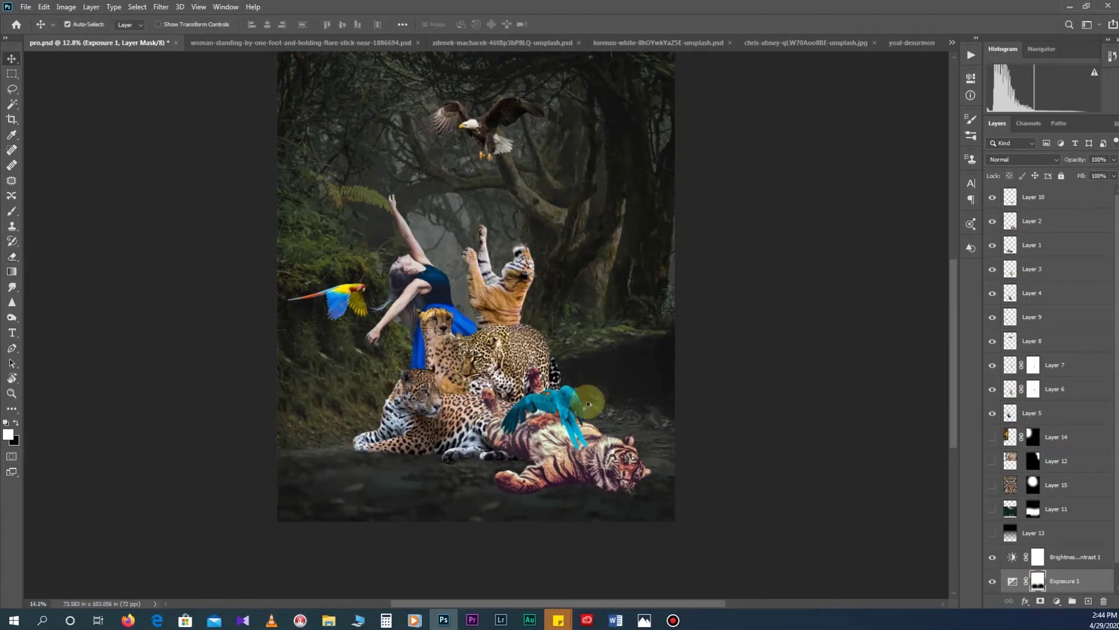
Step: Load the tiger and parrot Layer 2 outline as a selection
scroll(590, 387, "up", 2)
left_click(600, 511)
scroll(600, 511, "up", 1)
left_click(1024, 601)
left_click(1011, 221, "ctrl")
left_click(1025, 601)
Step: Add masked Exposure 2 for the tiger and parrot, lowering exposure and gamma
left_click(1057, 600)
left_click(1086, 476)
left_click_drag(890, 141, 876, 141)
left_click_drag(902, 183, 887, 186)
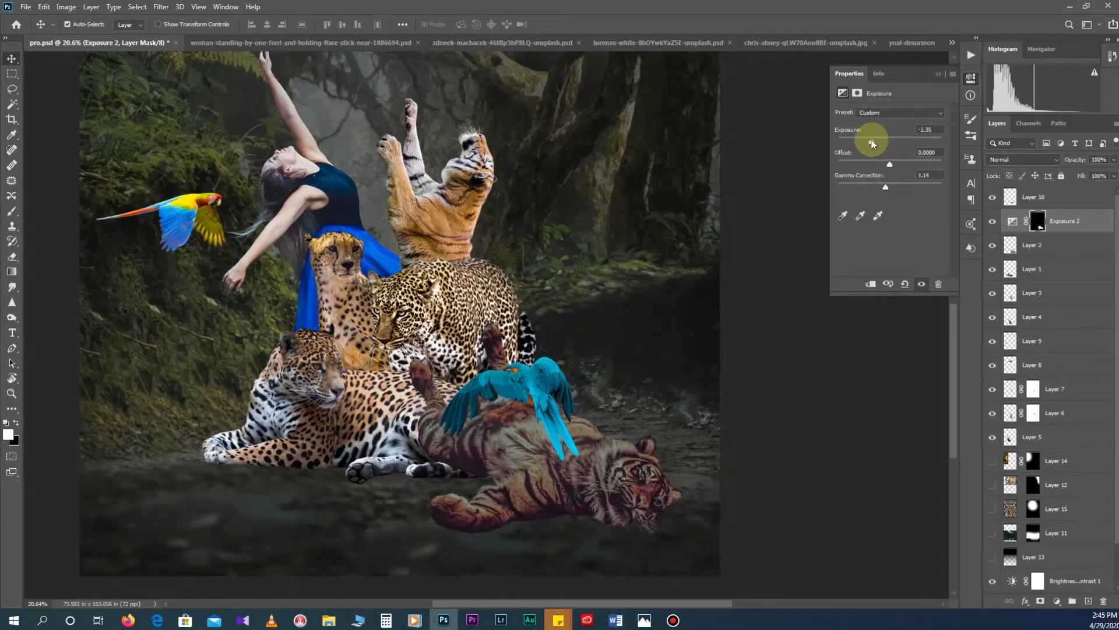
left_click_drag(876, 141, 861, 140)
scroll(1017, 530, "down", 1)
left_click(1007, 554)
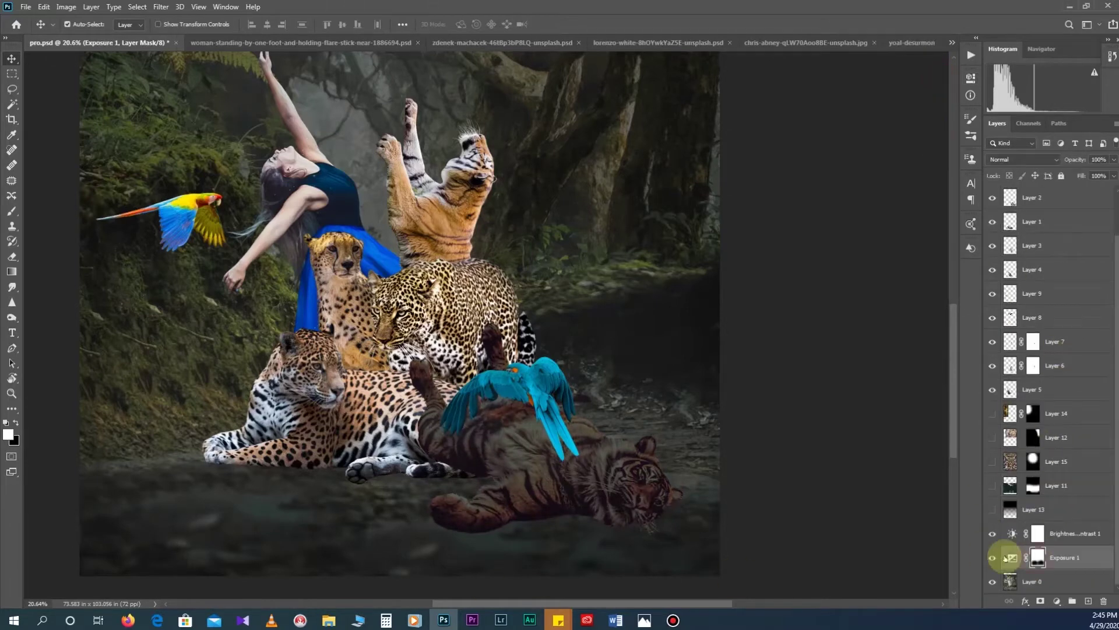
Step: Paint white at 67% opacity on the Exposure 2 mask over the tiger's head, belly and flank
key("e")
key("x")
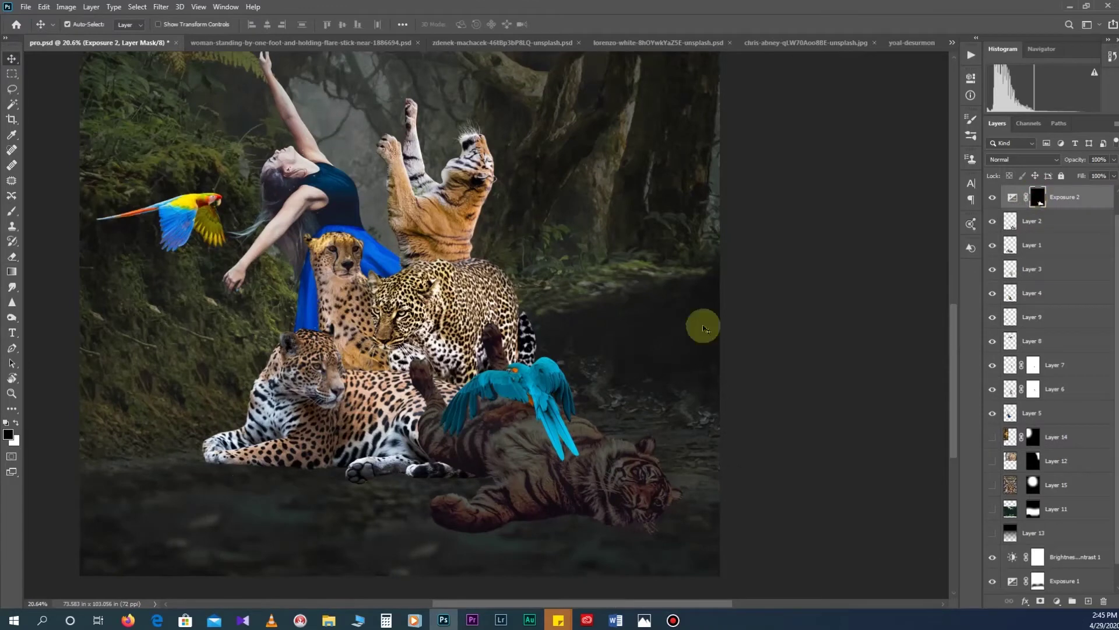
scroll(704, 329, "up", 2)
key("e")
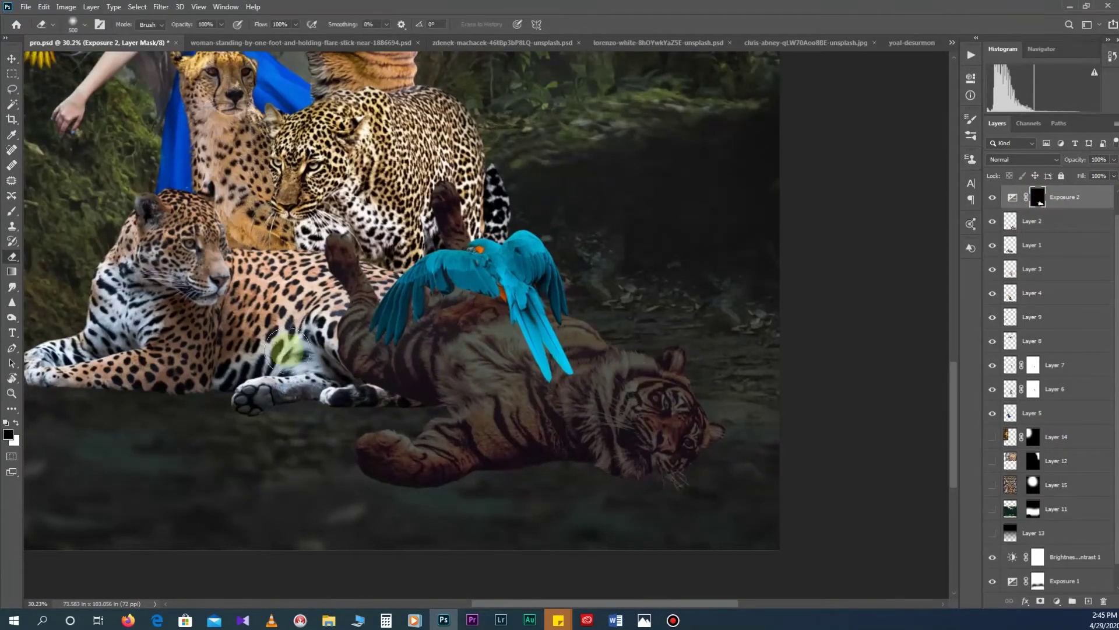
left_click_drag(207, 24, 217, 24)
key("x")
left_click(640, 385)
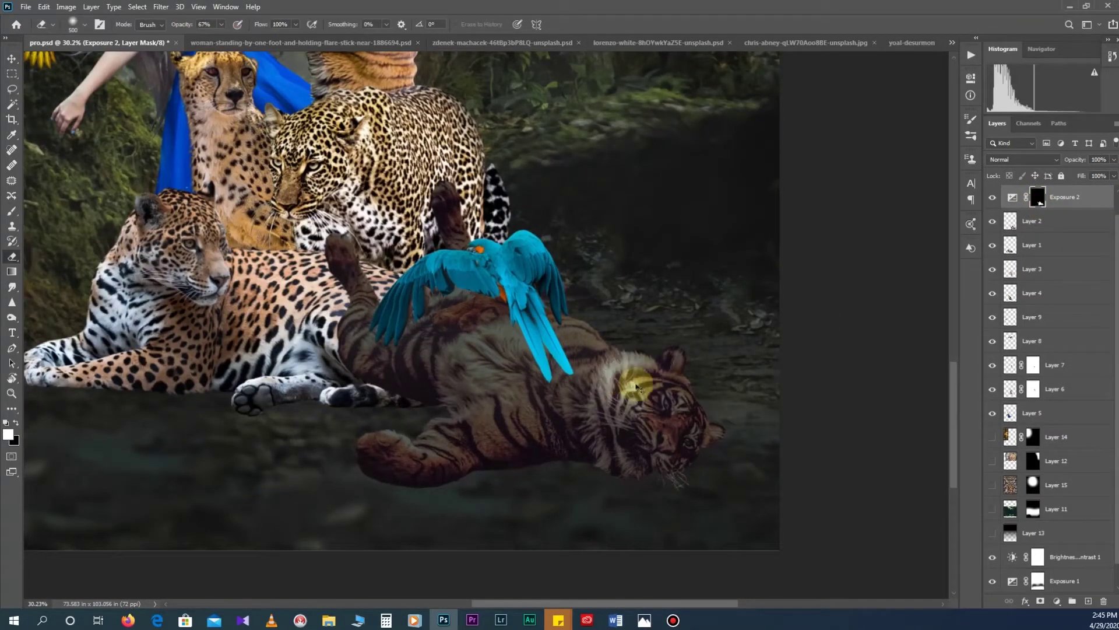
left_click_drag(638, 387, 554, 344)
mouse_move(477, 414)
left_mouse_down()
mouse_move(425, 324)
mouse_move(545, 350)
mouse_move(513, 350)
left_mouse_up()
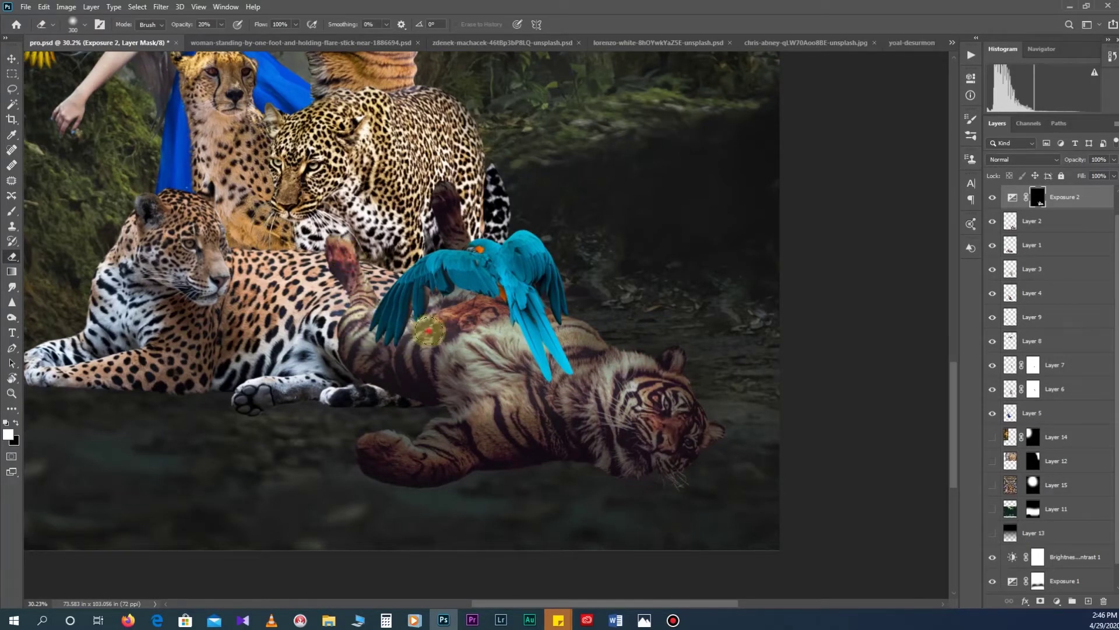
Step: Hide the blue parrot Layer 10
scroll(991, 271, "up", 1)
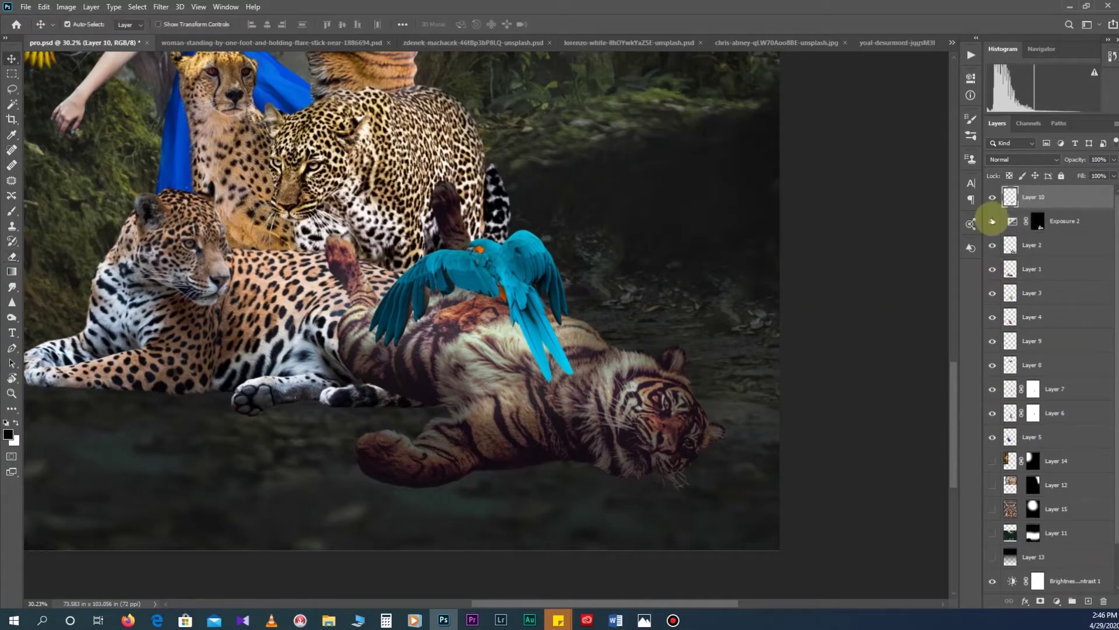
left_click(993, 196)
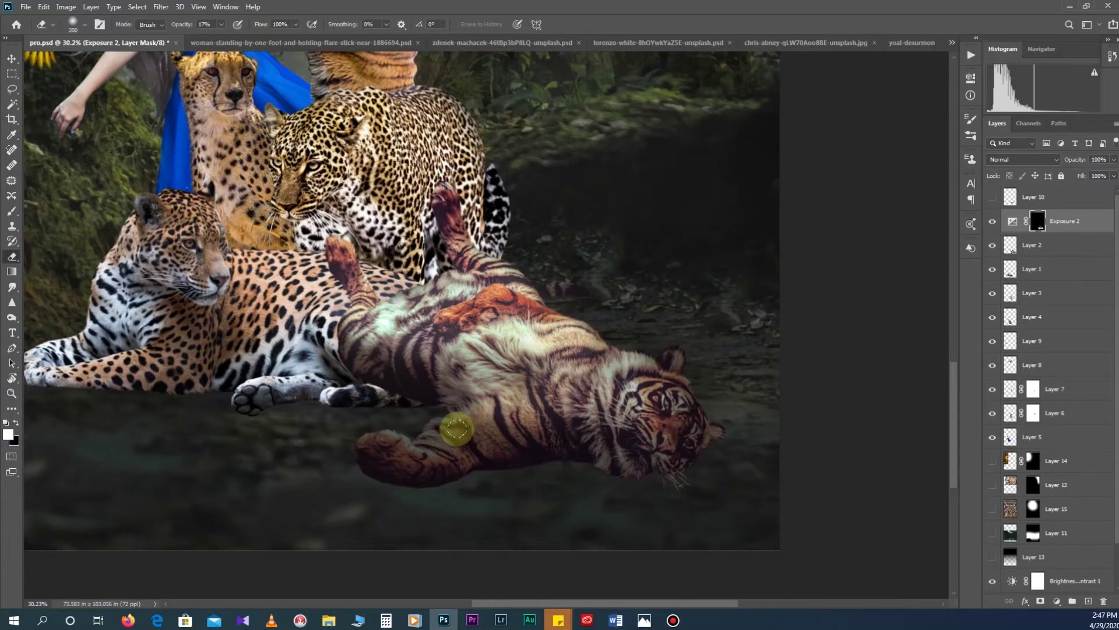
scroll(466, 388, "down", 5)
scroll(467, 387, "up", 4)
Step: Apply Camera Raw to the tiger: lower whites and highlights, raise exposure, adjust saturation
key("v")
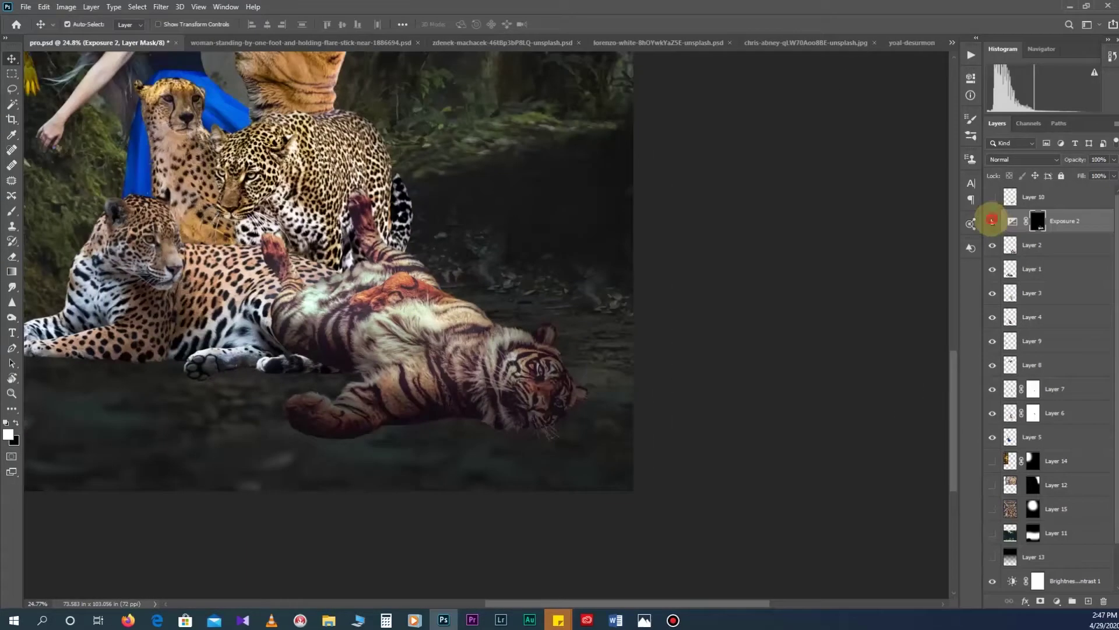
left_click(992, 221)
left_click(1032, 244)
left_click(161, 7)
left_click(197, 77)
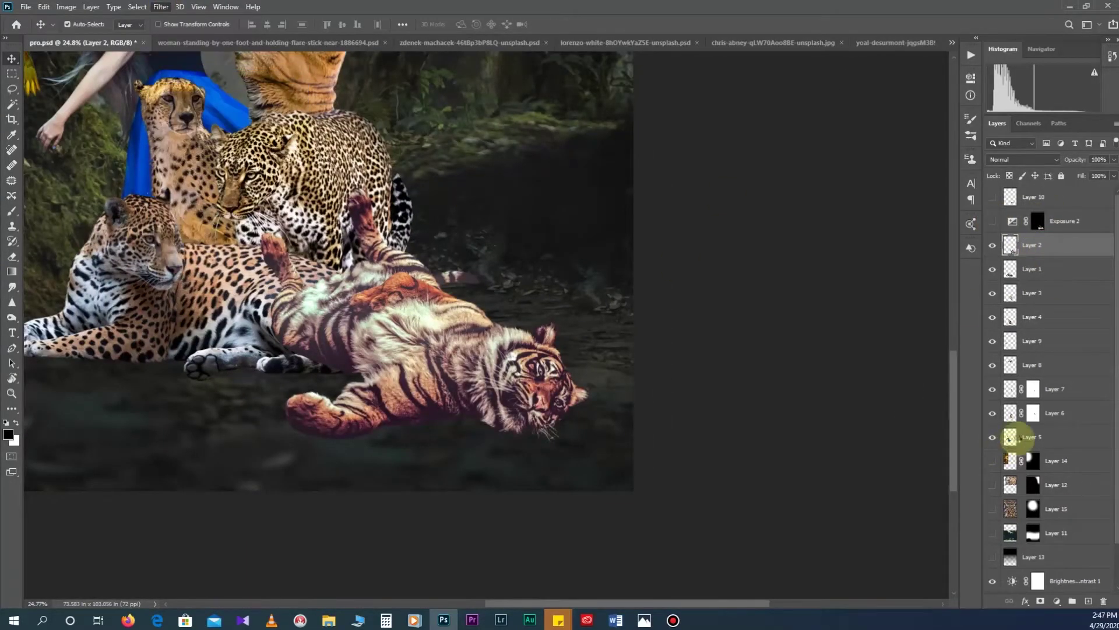
left_click_drag(912, 415, 880, 416)
mouse_move(913, 380)
left_mouse_down()
mouse_move(900, 380)
mouse_move(915, 343)
mouse_move(940, 361)
left_mouse_up()
left_click(881, 191)
left_click(888, 221)
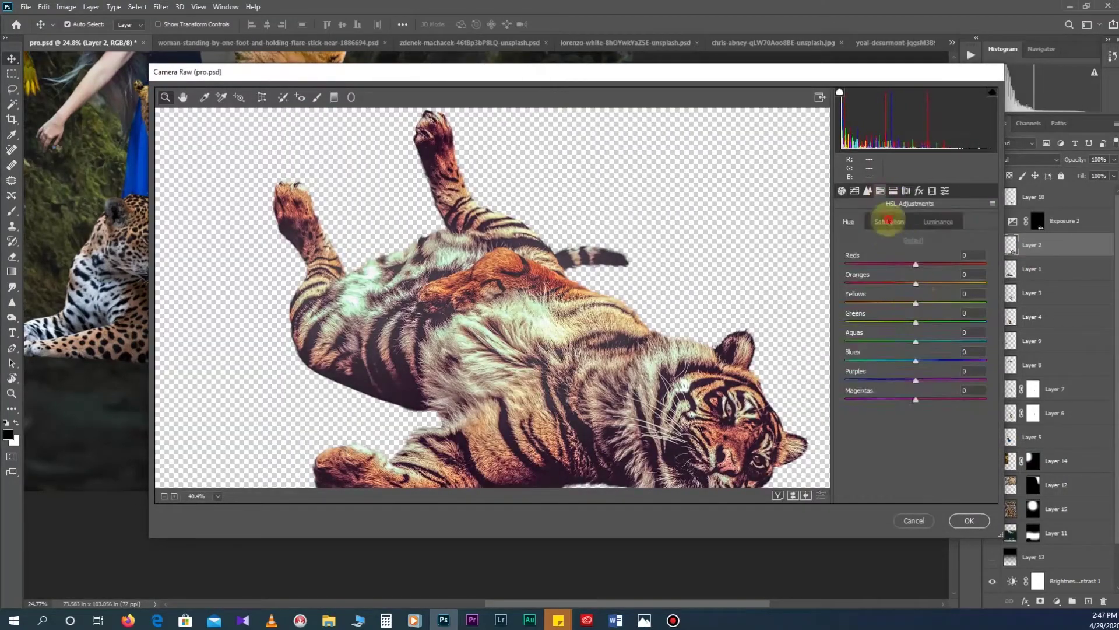
type("-50")
key("Return")
Step: Add a tiger-masked Brightness/Contrast adjustment at brightness -55, then hide it
left_click(1010, 245, "ctrl")
left_click(1057, 601)
left_click(1061, 428)
left_click_drag(879, 146, 876, 164)
left_click(990, 245)
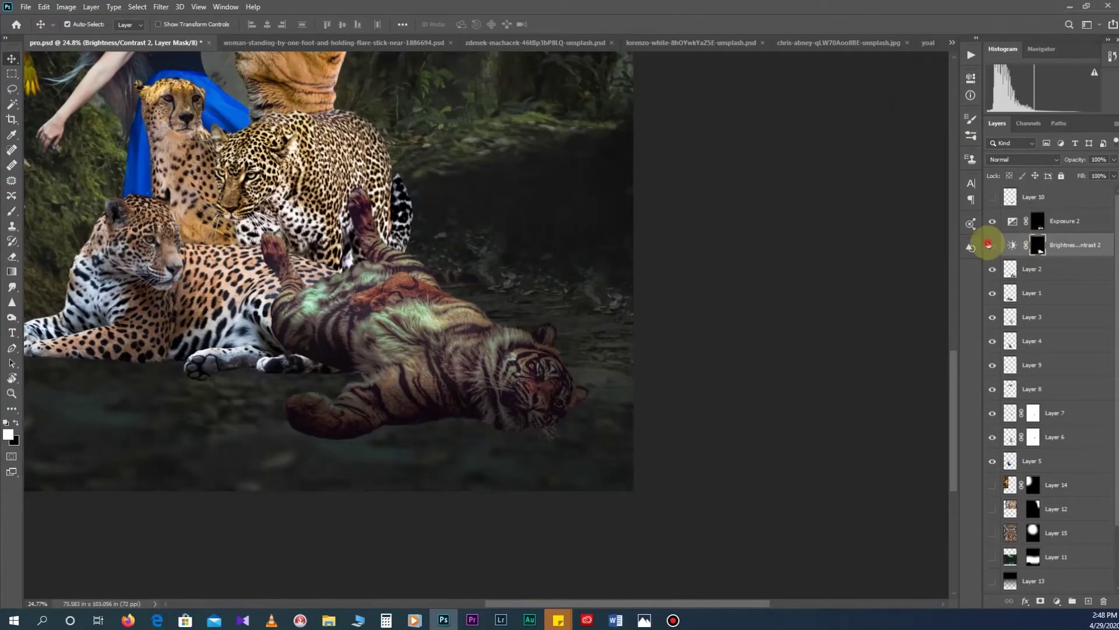
key("e")
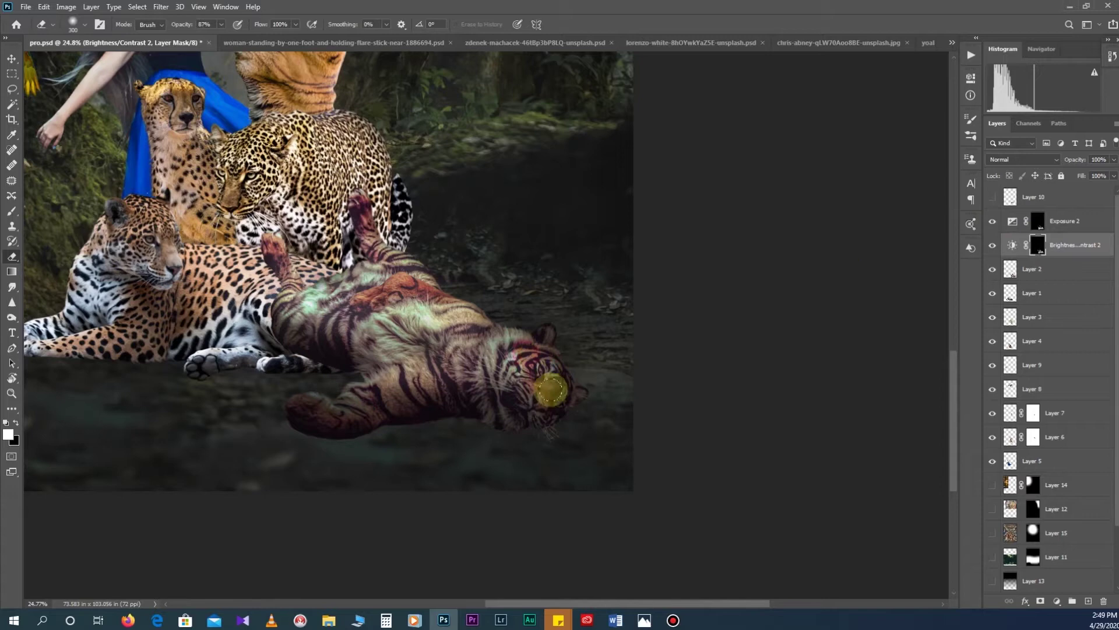
Step: Add a tiger-masked Levels 1 adjustment, lowering midtones to about 0.91
scroll(436, 337, "down", 3)
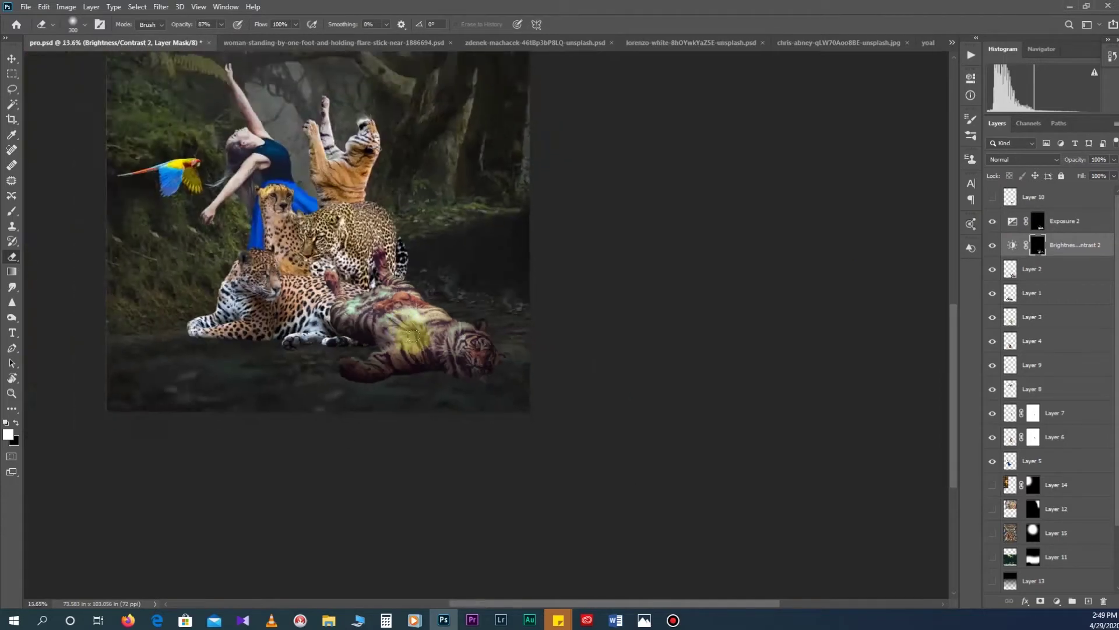
scroll(437, 338, "up", 3)
left_click(1018, 245)
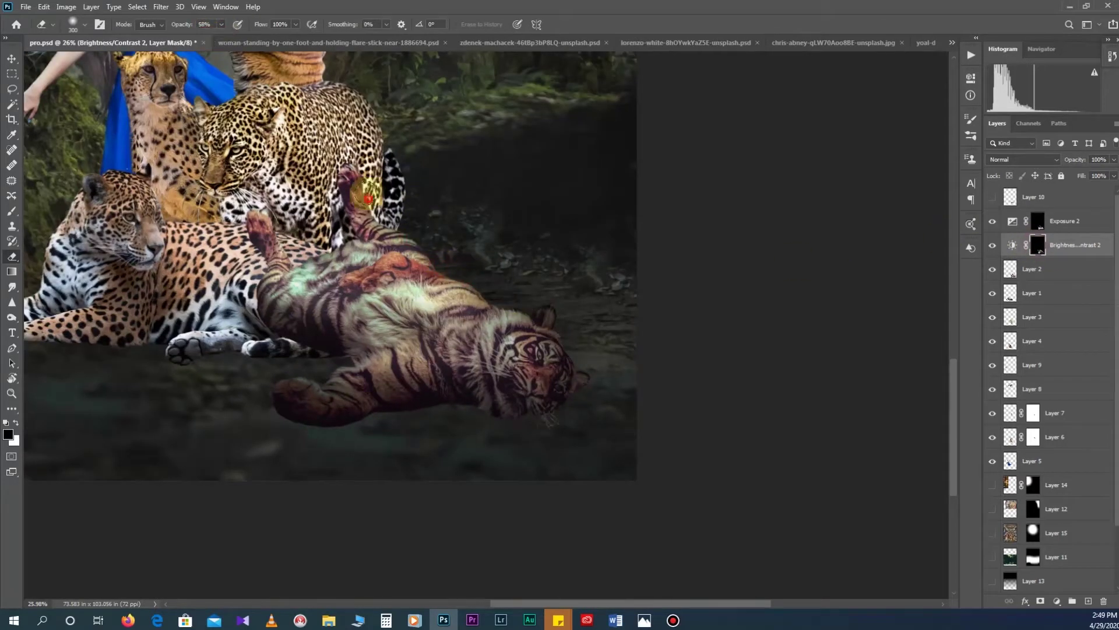
left_click(1010, 269, "ctrl")
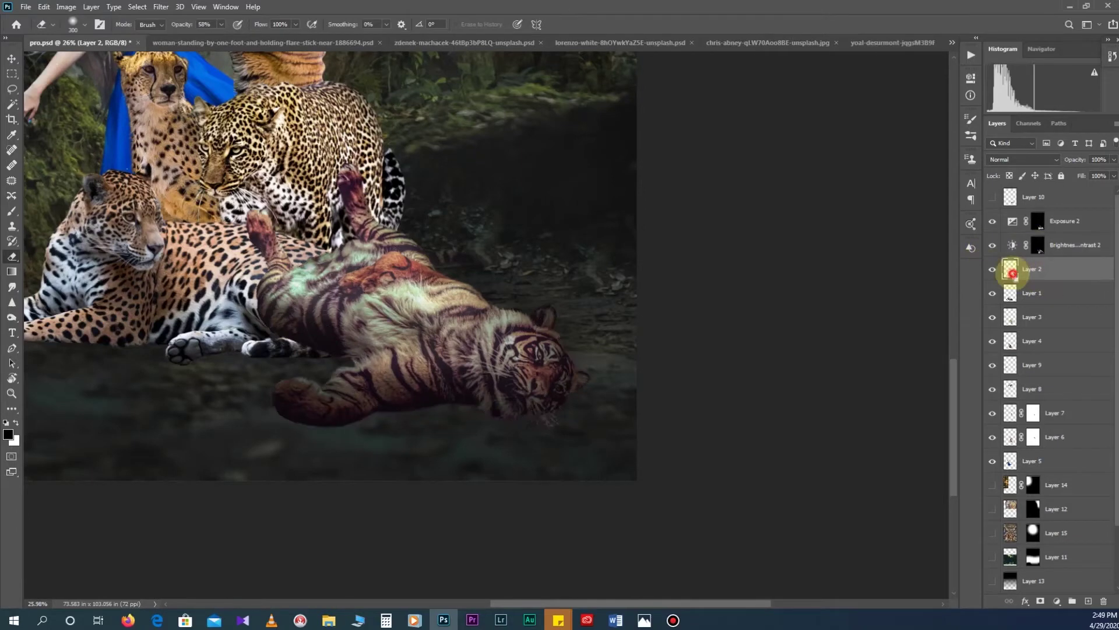
key("x")
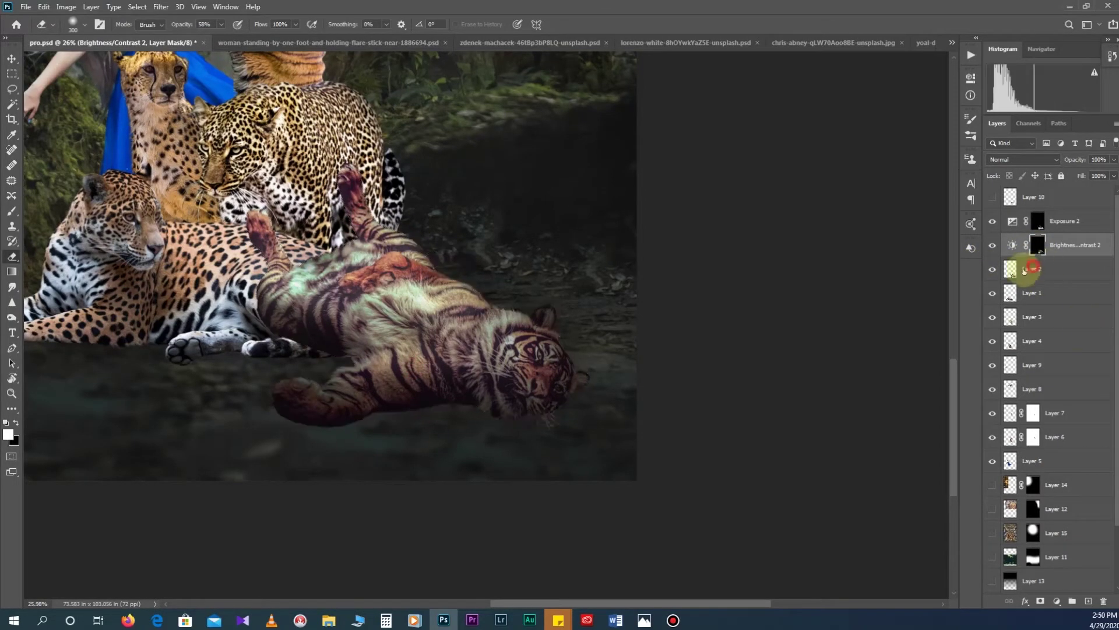
left_click(1031, 269)
left_click(1057, 601)
left_click(1037, 455)
left_click_drag(887, 195, 904, 197)
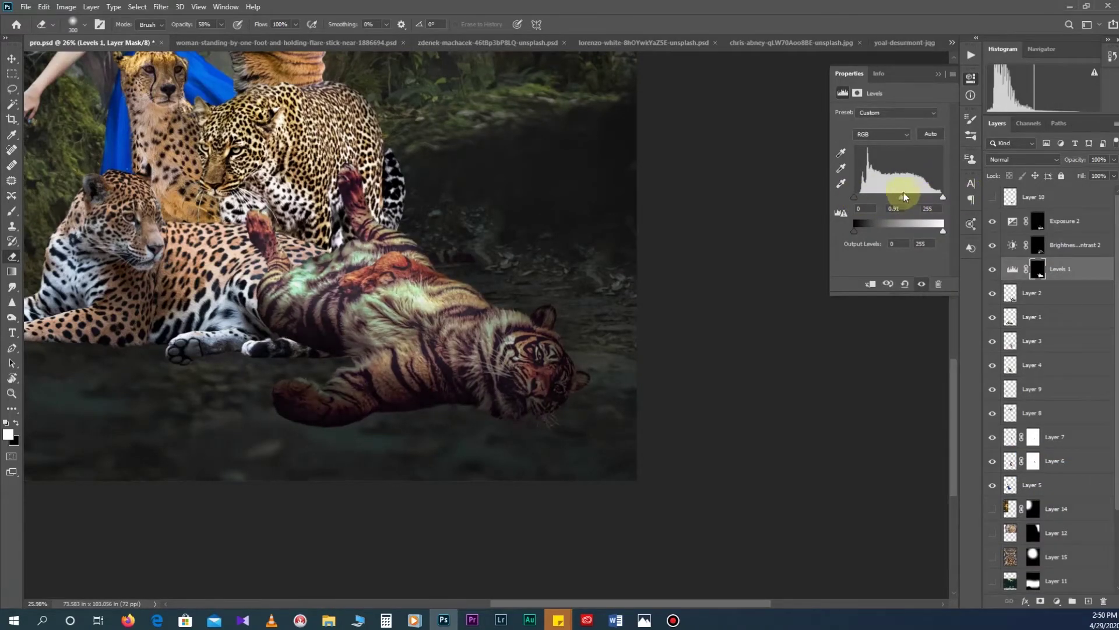
Step: Finish the tiger's Levels settings, then add and delete an unmasked Vibrance adjustment
left_click(1039, 270)
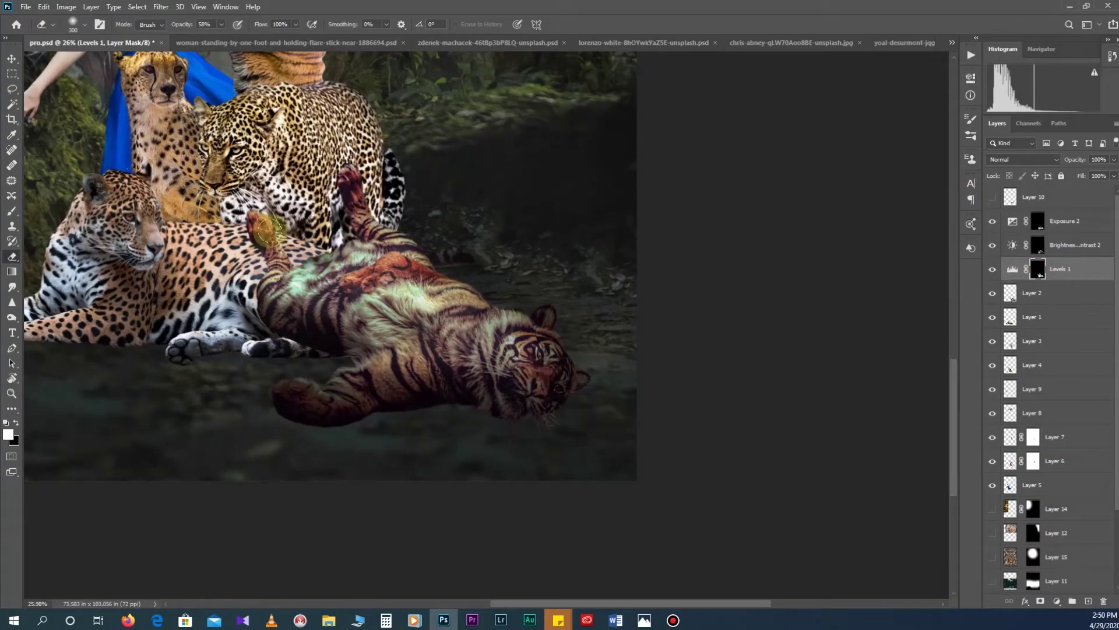
key("v")
scroll(265, 230, "down", 2)
left_click(1057, 601)
left_click(1043, 501)
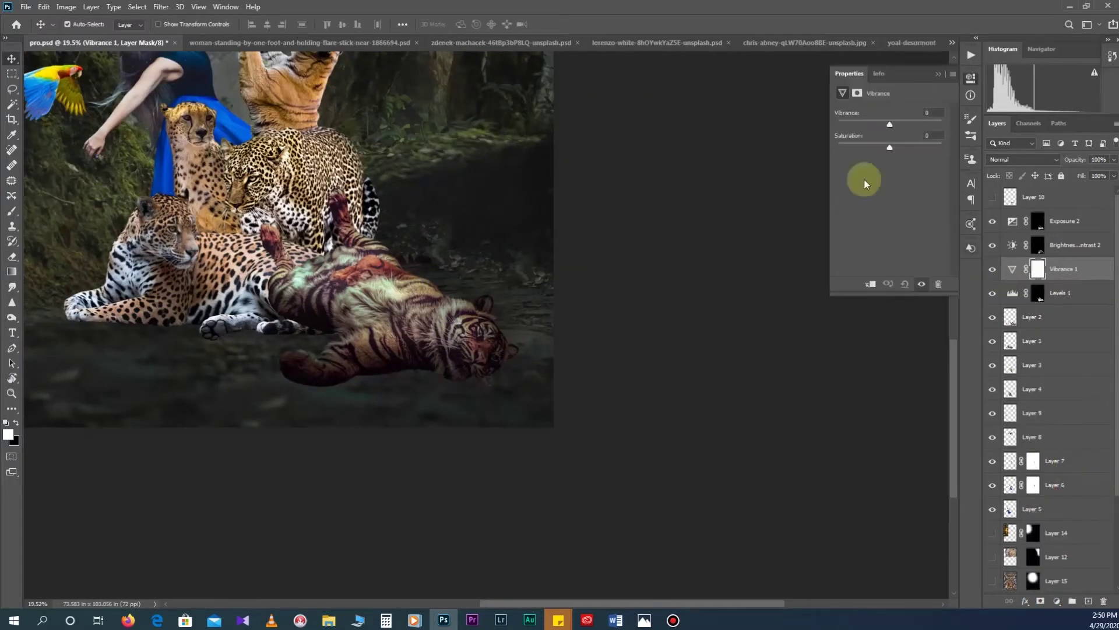
left_click(938, 74)
key("Delete")
Step: Add a tiger-masked Vibrance adjustment at -14 and select Layer 16
left_click(1011, 293, "ctrl")
left_click(1057, 601)
left_click(1044, 480)
left_click_drag(890, 120, 883, 127)
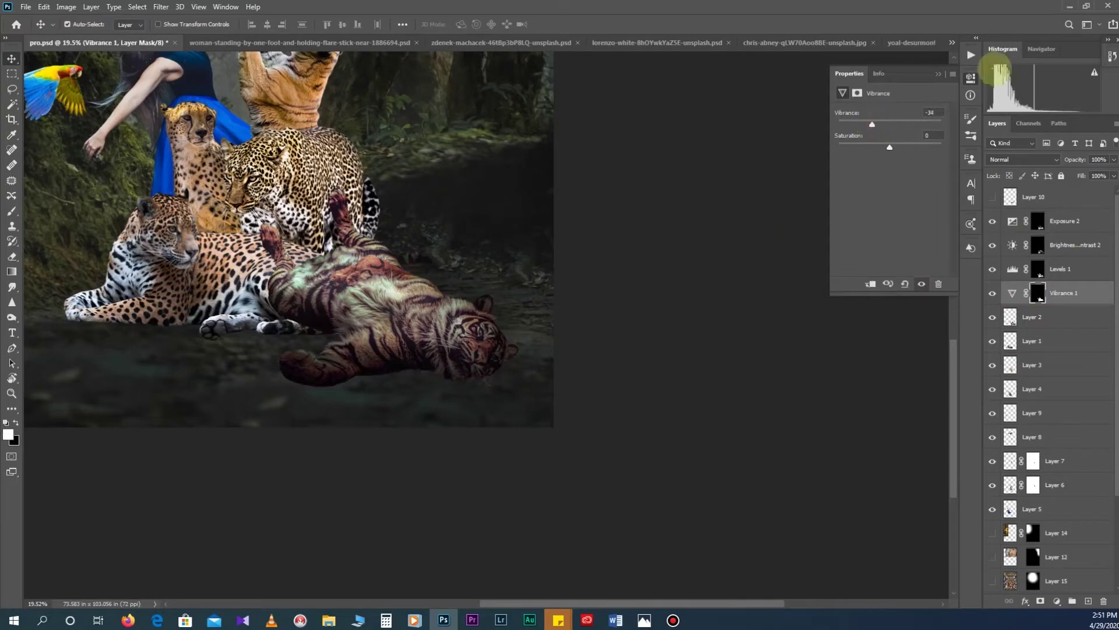
left_click(1106, 305)
scroll(1076, 570, "down", 5)
left_click(1076, 581)
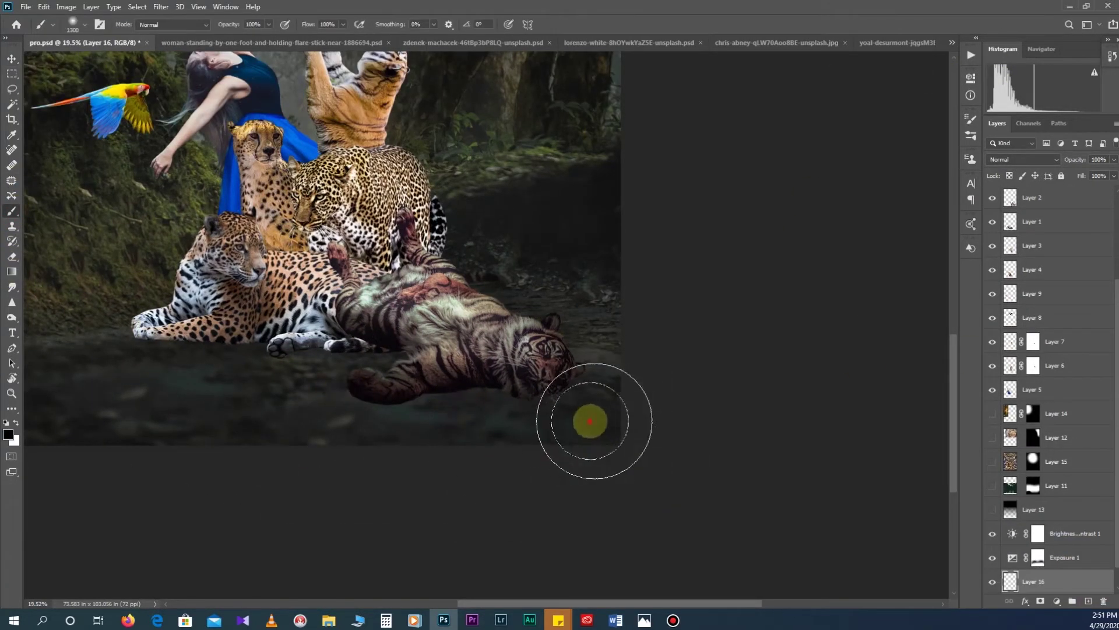
Step: Add a dark Gradient Fill layer above Layer 2
scroll(1075, 350, "up", 3)
left_click(1075, 340)
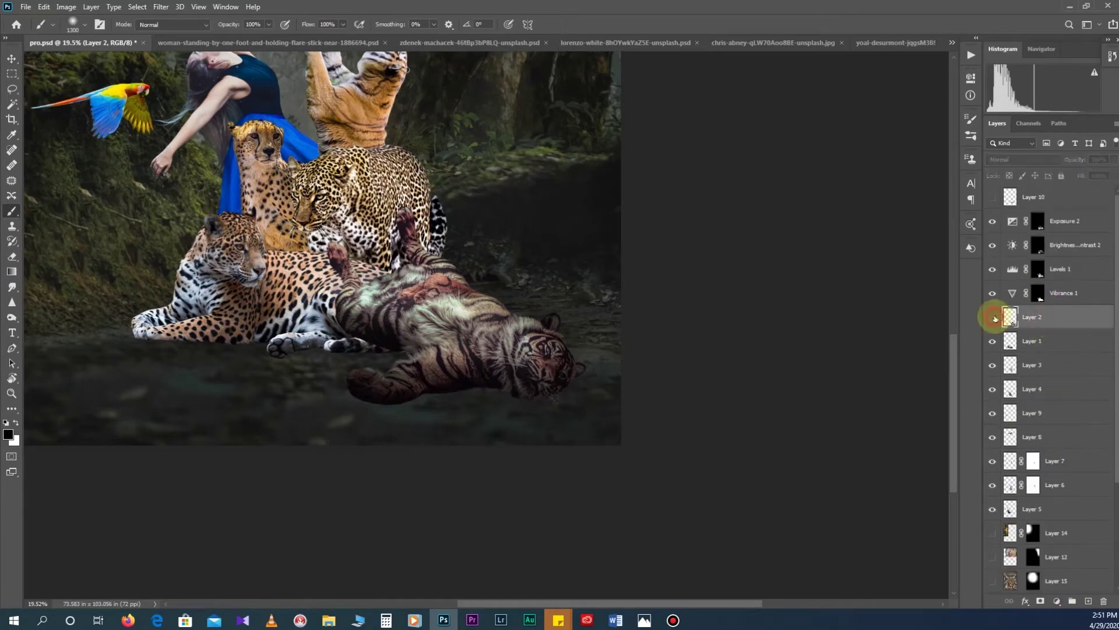
left_click(1057, 601)
left_click(1032, 408)
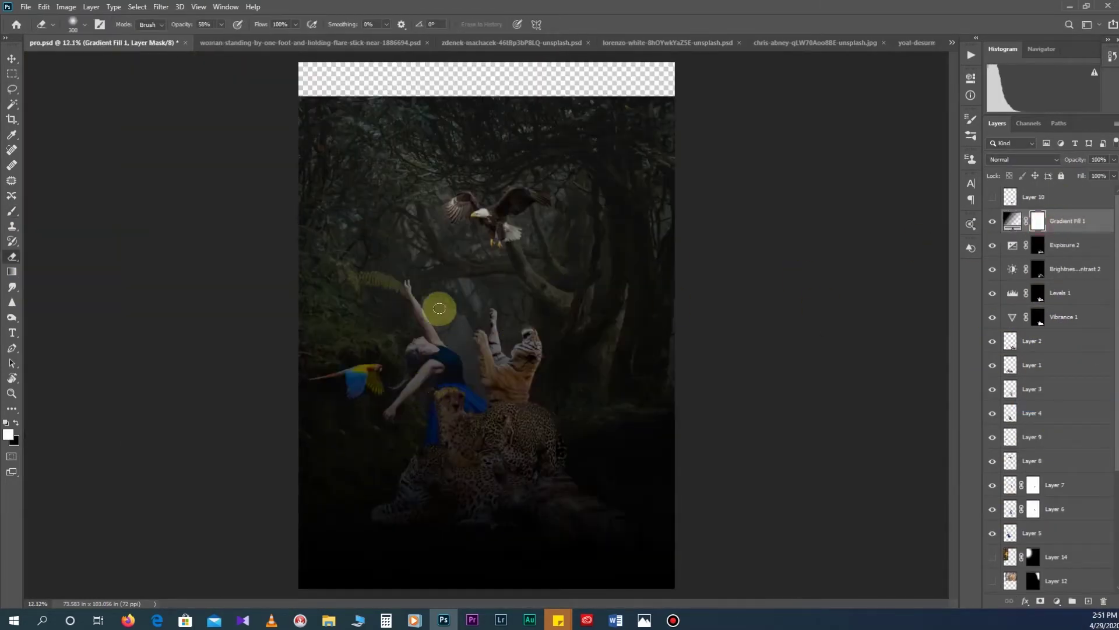
Step: Erase the gradient's mask from the image centre at 58% opacity
key("e")
key("x")
key("5")
key("8")
mouse_move(466, 292)
left_mouse_down()
mouse_move(502, 419)
mouse_move(575, 476)
left_mouse_up()
scroll(575, 476, "up", 2)
scroll(538, 413, "down", 2)
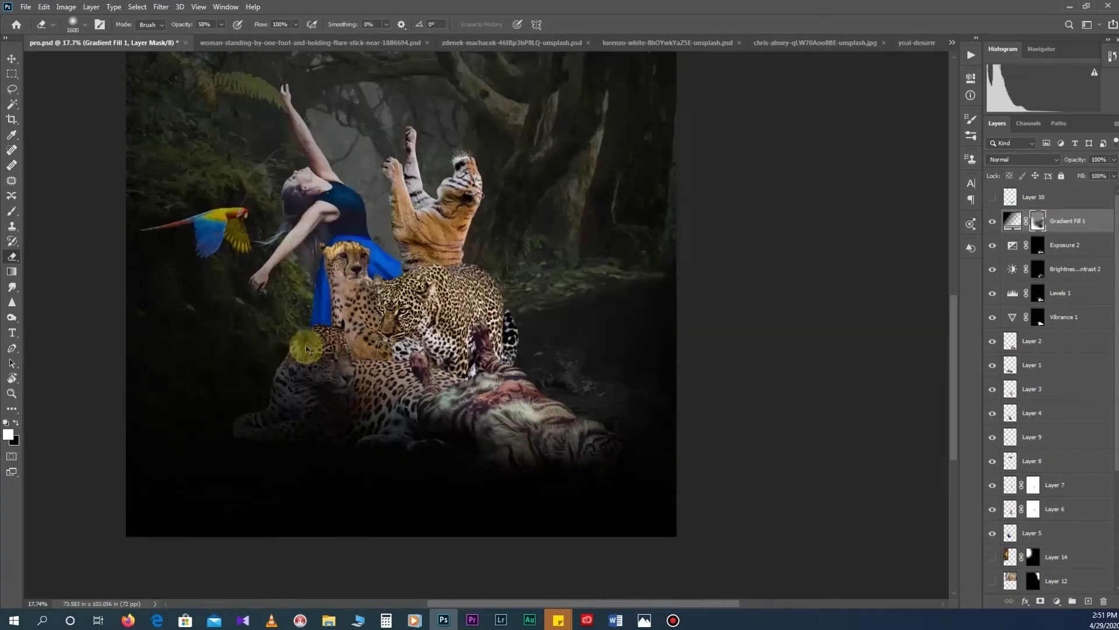
Step: Erase the gradient mask over the tiger's body, face and lower belly at 20% and 10%
key("2")
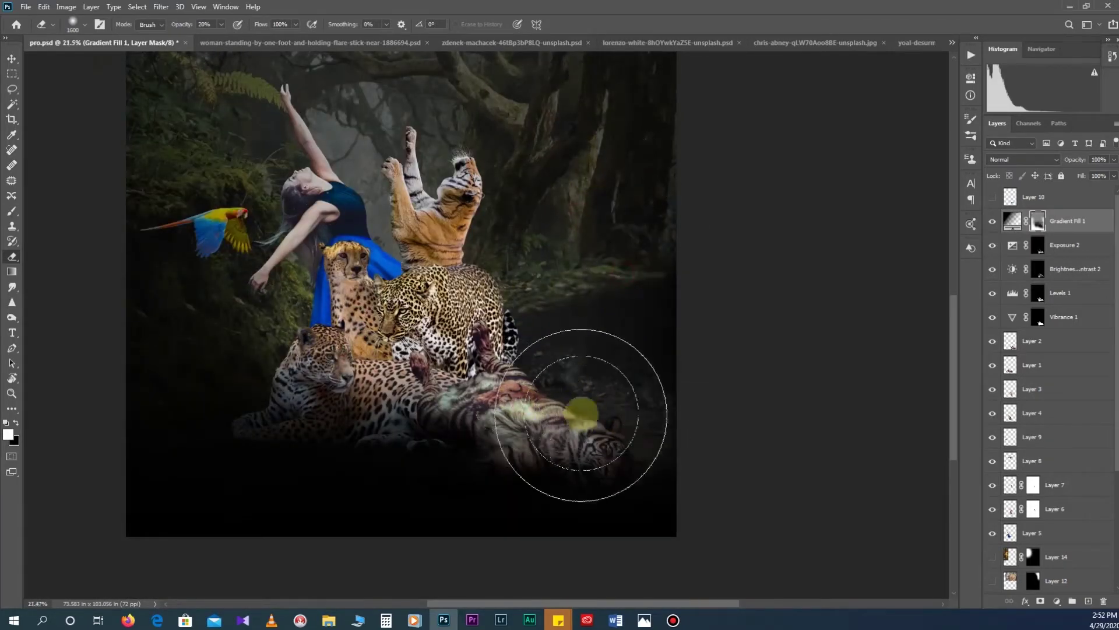
scroll(575, 400, "up", 1)
key("bracketleft")
key("bracketleft")
key("bracketleft")
key("bracketleft")
left_click_drag(525, 382, 471, 373)
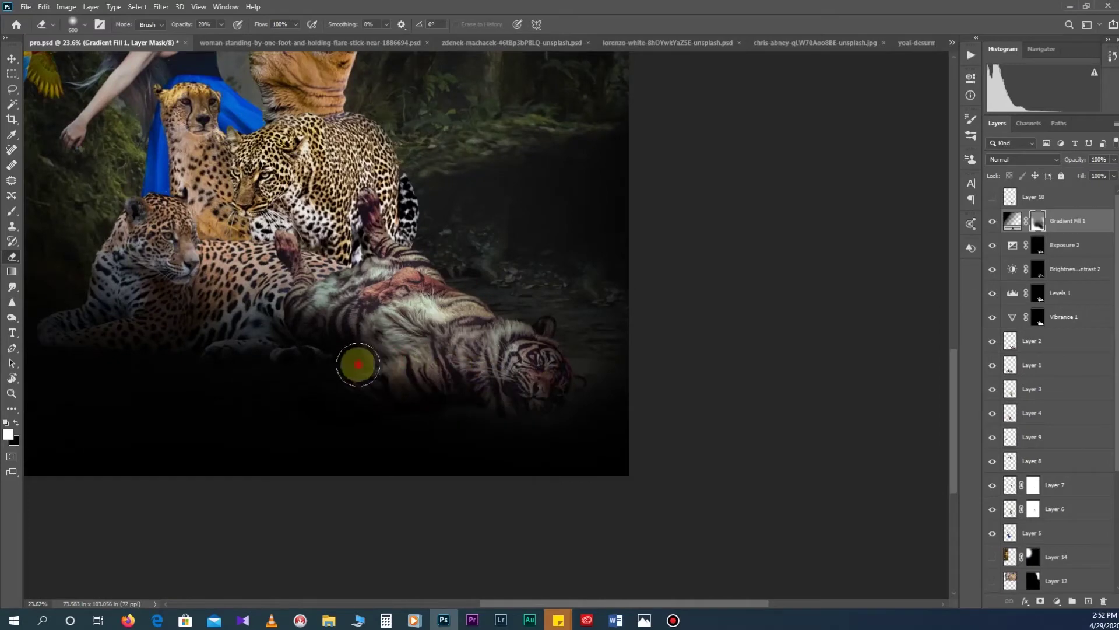
key("bracketright")
key("bracketright")
key("bracketright")
key("1")
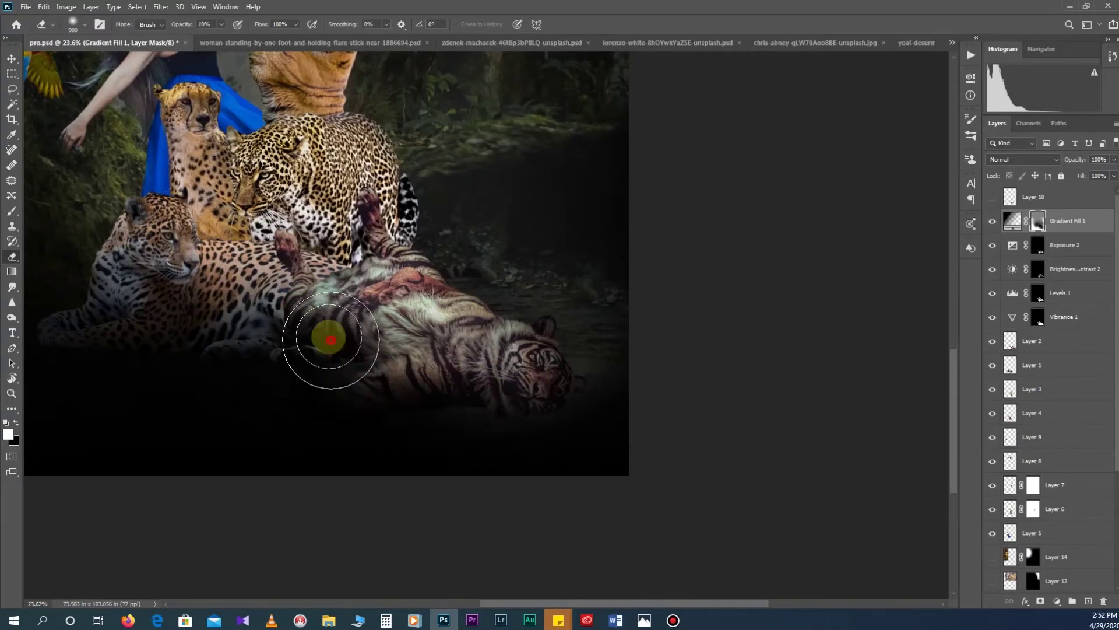
left_click_drag(194, 299, 395, 374)
scroll(306, 377, "up", 1)
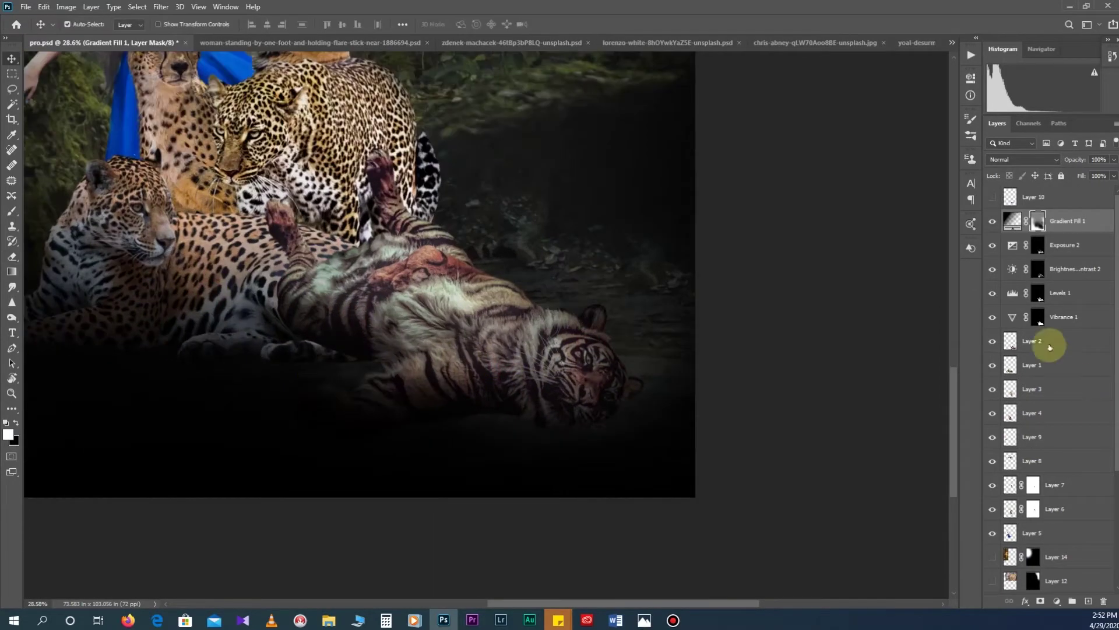
Step: Select Layer 1 and save the document
key("v")
scroll(1045, 345, "down", 2)
scroll(1110, 433, "down", 4)
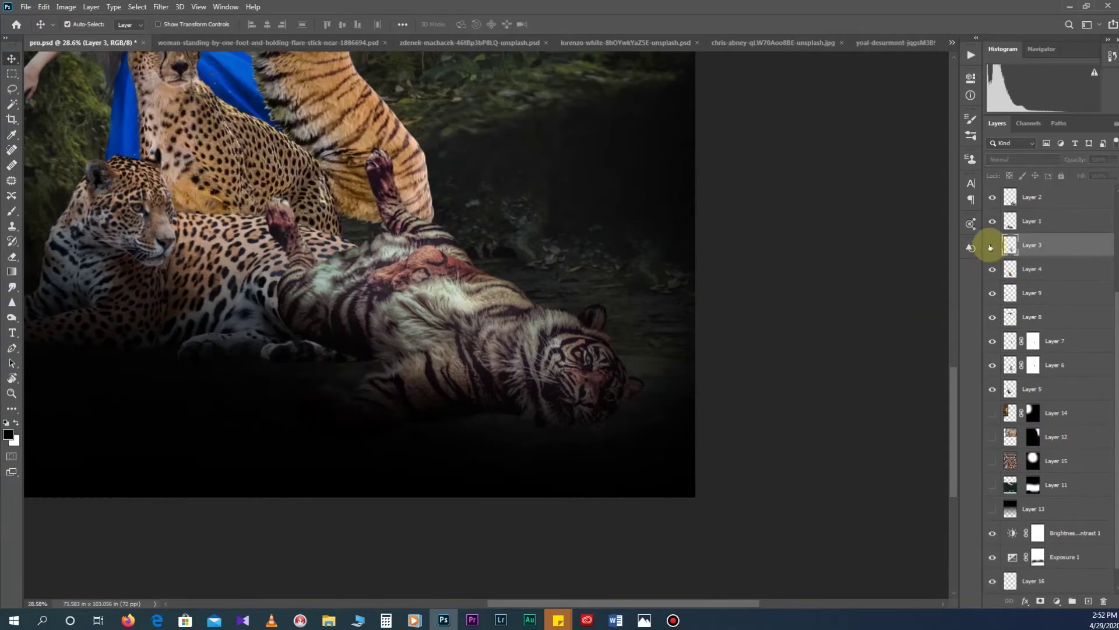
left_click(1032, 221)
key("ctrl+s")
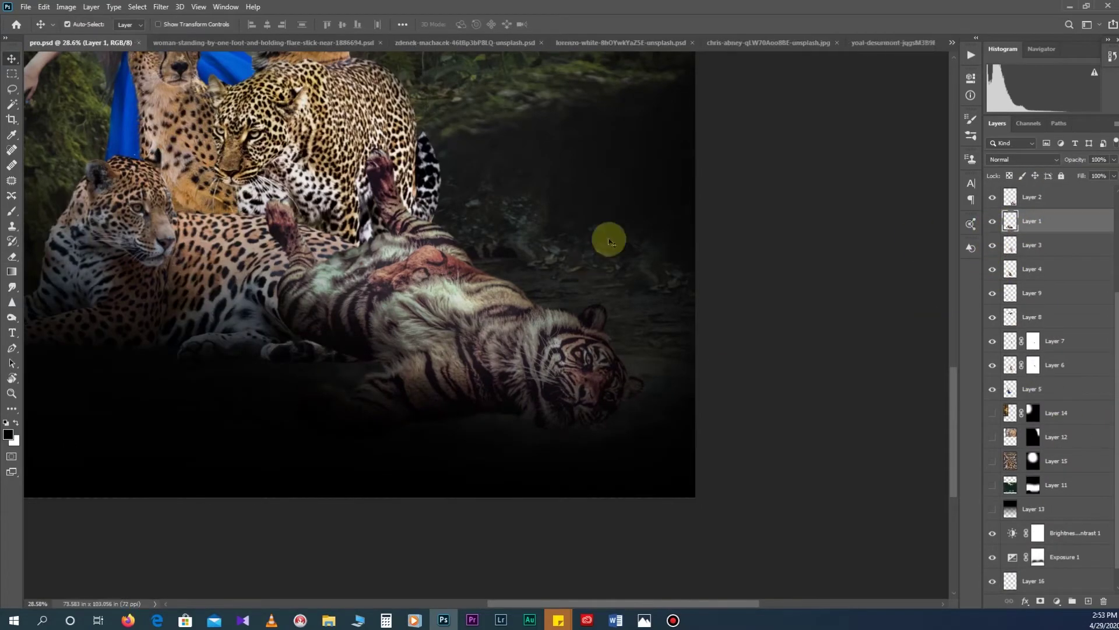
Step: Toggle the leopard and jaguar layers to find Layer 1, then load the jaguar's outline as a selection
scroll(606, 238, "down", 4)
scroll(517, 379, "up", 3)
left_click(994, 393)
left_click(993, 365)
left_click(993, 342)
left_click(1057, 600)
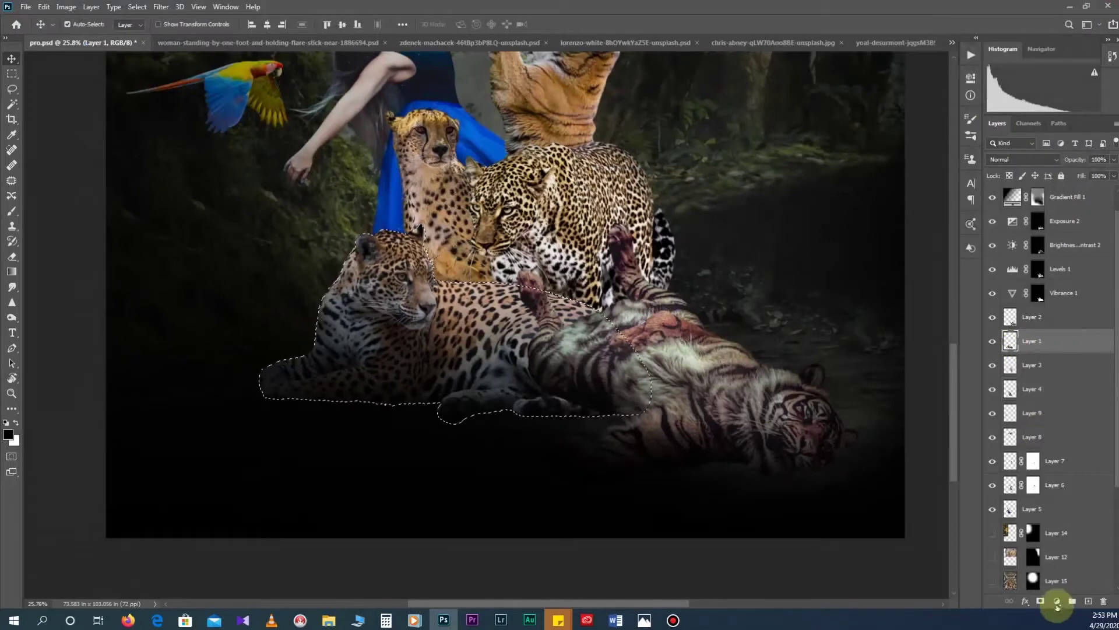
left_click(1058, 601)
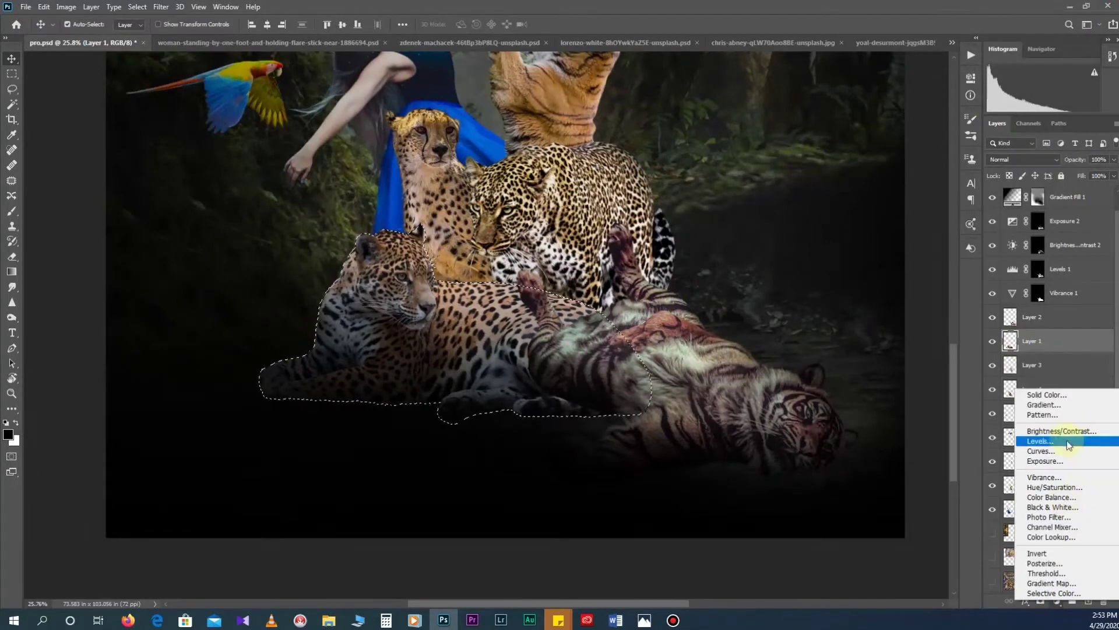
Step: Add Exposure 3 at -2.80, offset -0.0739, gamma 0.86, erasing its mask over the jaguar's head and body
left_click(1082, 464)
mouse_move(890, 141)
left_mouse_down()
mouse_move(855, 141)
mouse_move(896, 165)
mouse_move(872, 145)
left_mouse_up()
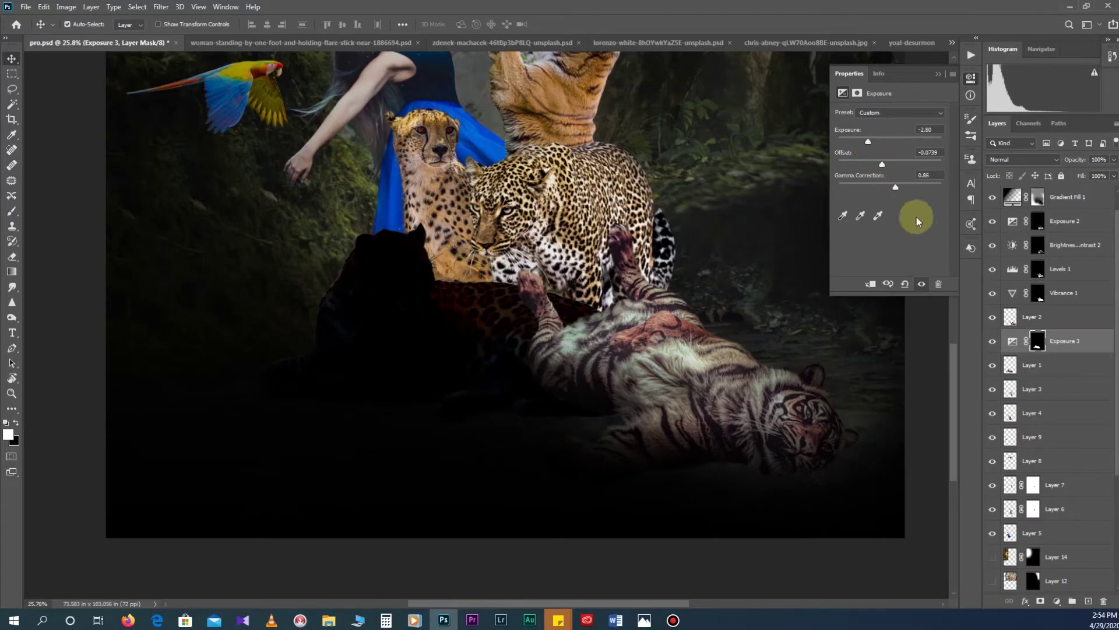
key("e")
left_click_drag(332, 236, 372, 274)
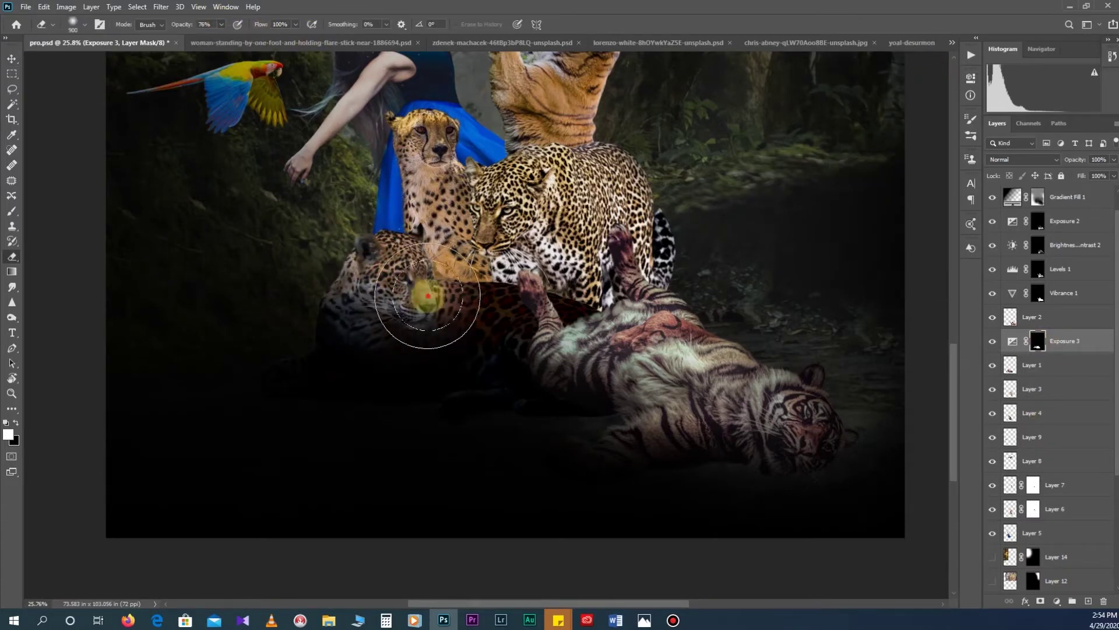
mouse_move(437, 310)
left_mouse_down()
mouse_move(416, 366)
mouse_move(469, 262)
mouse_move(421, 363)
mouse_move(472, 358)
left_mouse_up()
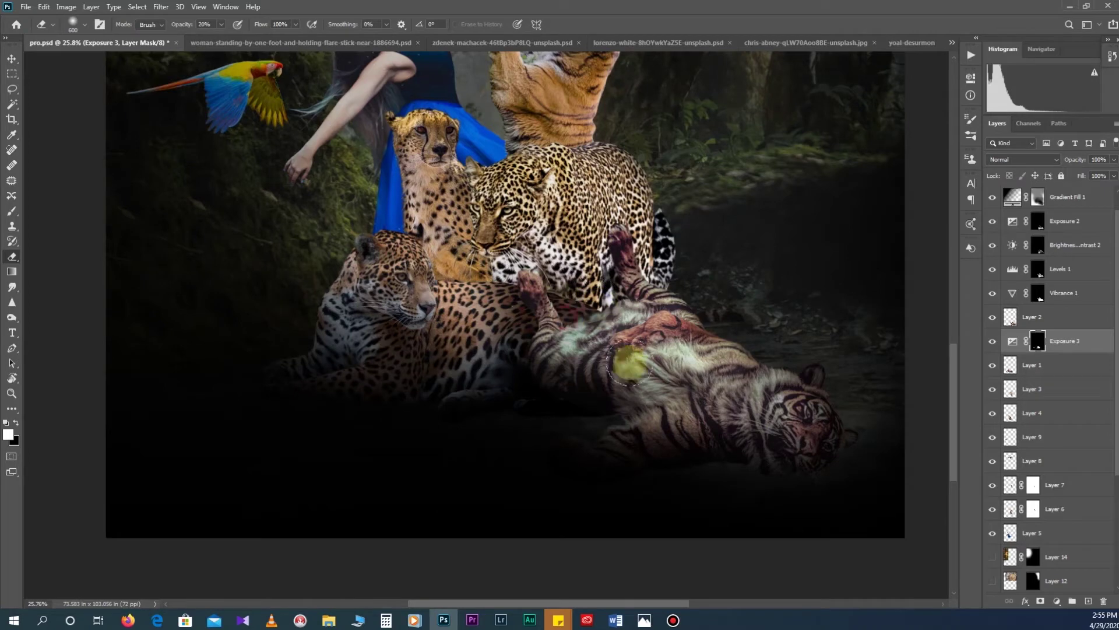
scroll(598, 359, "down", 1)
left_click(1047, 362)
left_click(1057, 600)
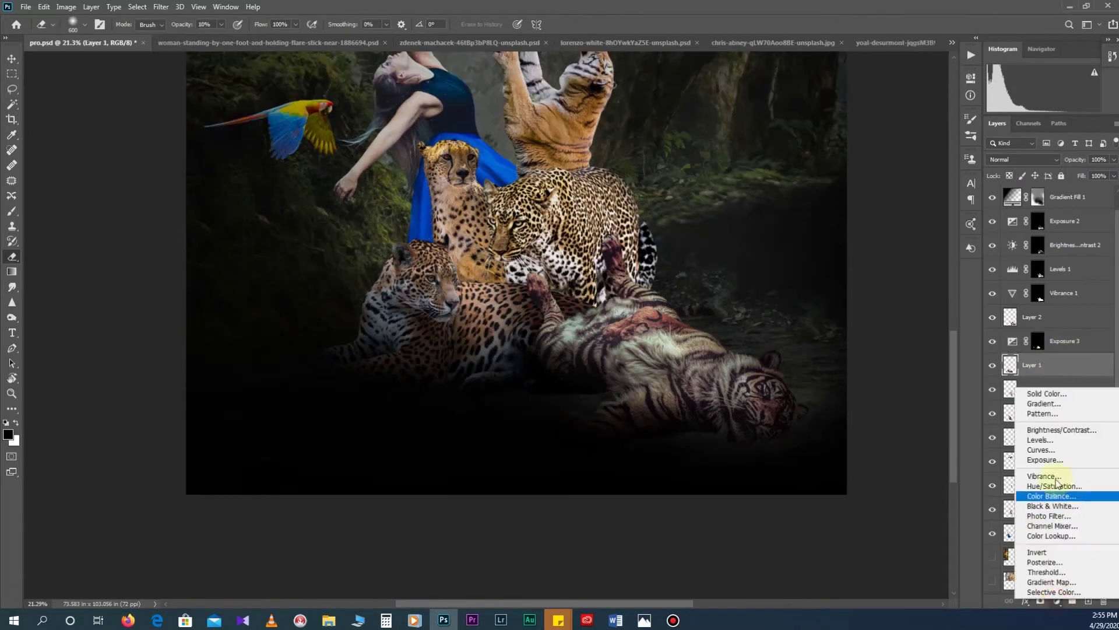
Step: Select the Vibrance 2 adjustment and reopen its settings
left_click(1075, 503)
left_click(1048, 390)
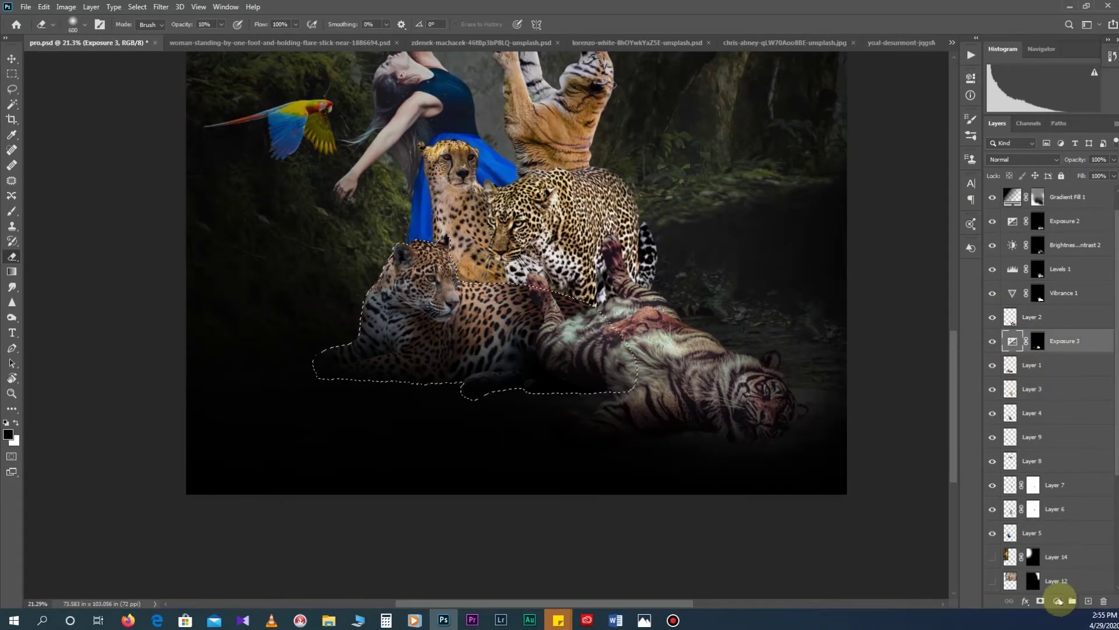
left_click(1057, 600)
left_click(1074, 503)
Step: Try a Levels adjustment with an inverted mask on the jaguar, then delete it
left_click(1049, 389)
left_click(1057, 600)
left_click(1061, 437)
left_click_drag(854, 197, 862, 197)
scroll(1068, 396, "down", 2)
key("ctrl+i")
left_click(1057, 600)
left_click(979, 388)
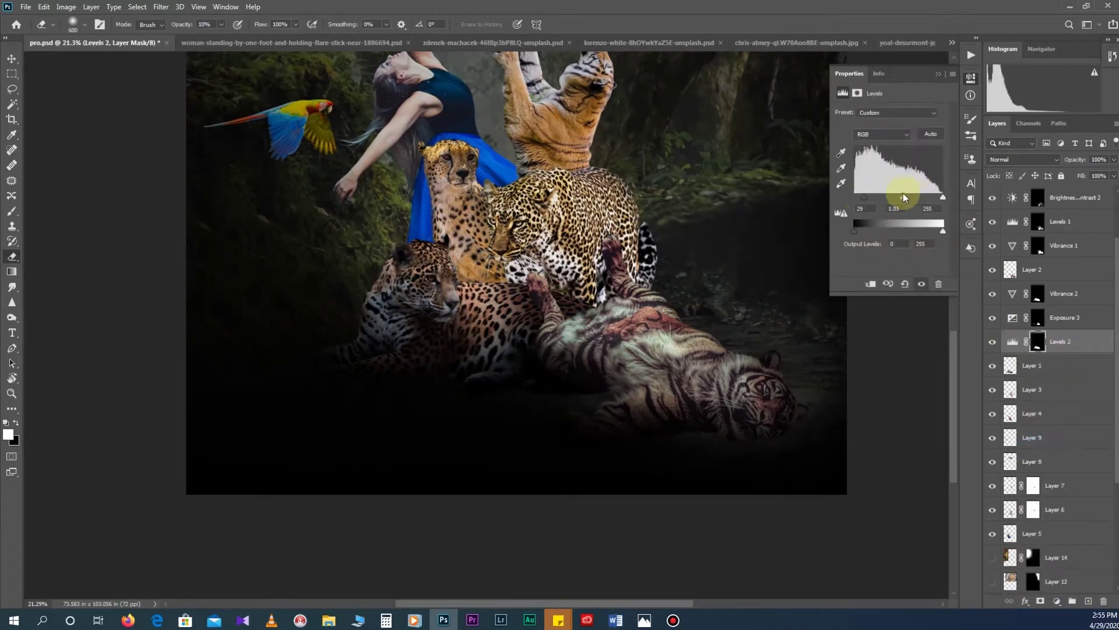
key("Delete")
Step: Try an unmasked Brightness/Contrast at brightness -29, contrast -20, then remove it
left_click(1057, 601)
left_click(1061, 429)
left_click_drag(890, 144, 880, 145)
left_click_drag(890, 168, 870, 170)
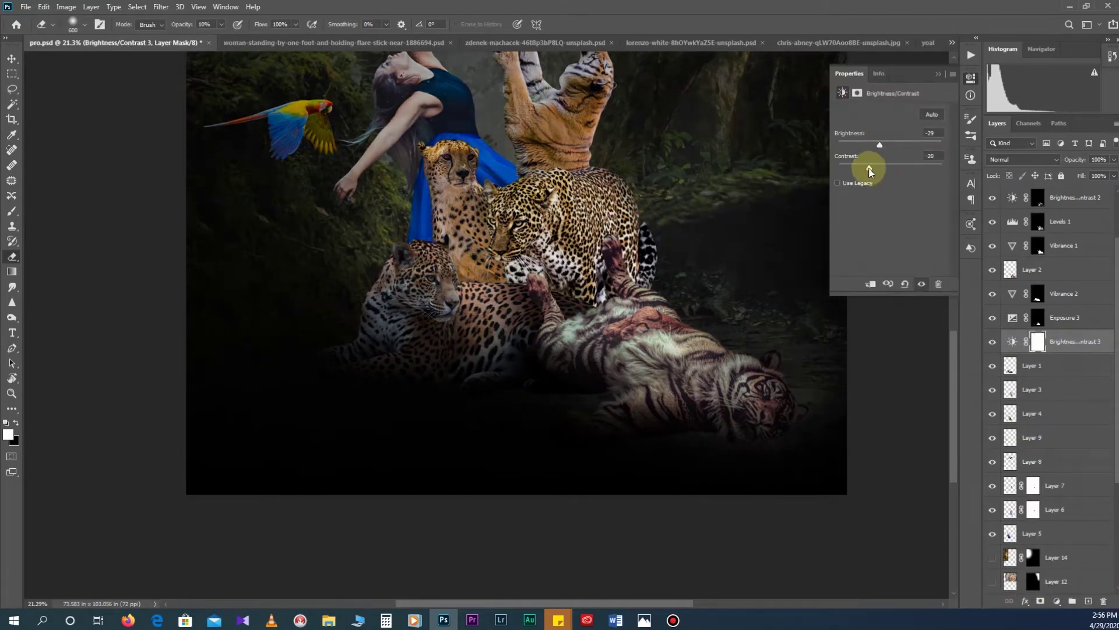
key("Delete")
Step: Add a Brightness/Contrast adjustment masked to the jaguar with brightness -51
left_click(1010, 342, "ctrl")
left_click(1057, 601)
left_click(1061, 430)
left_click_drag(890, 144, 872, 145)
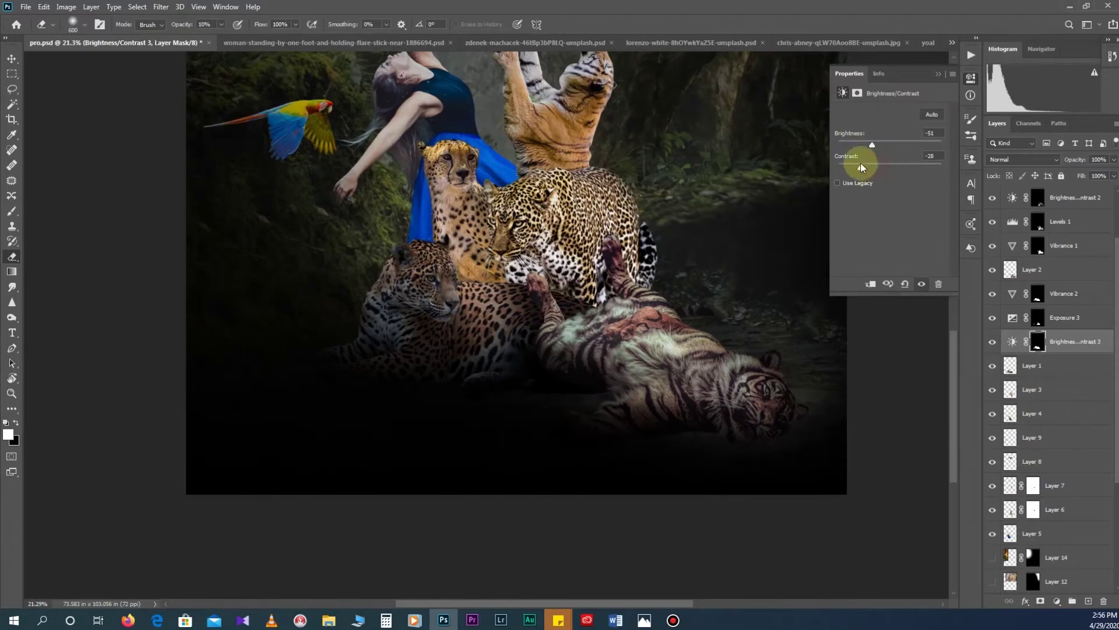
left_click(738, 363)
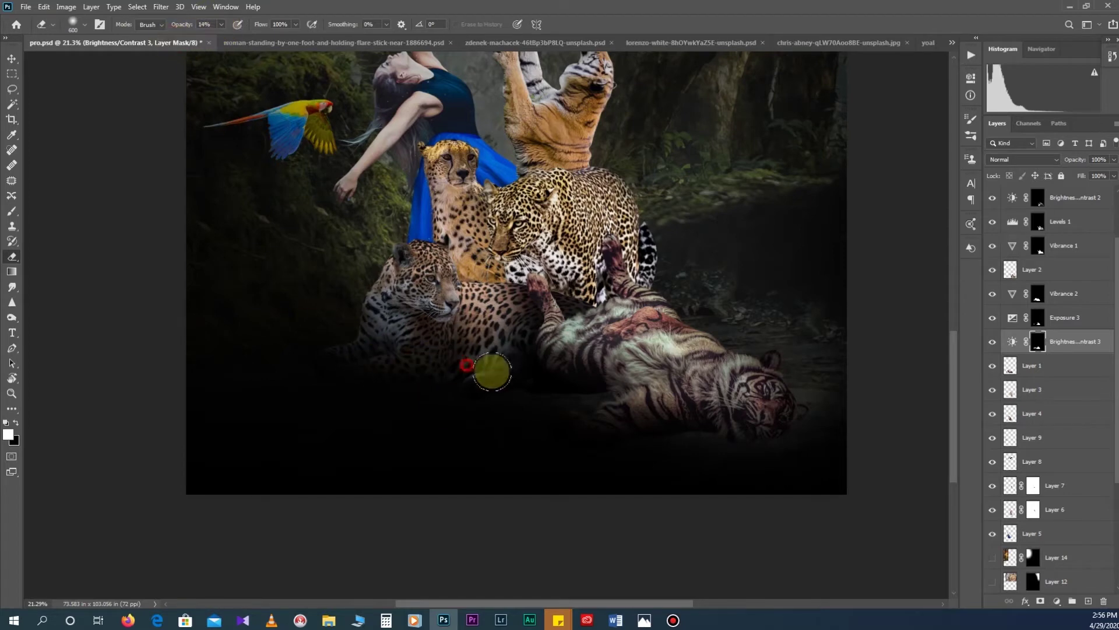
Step: Add a Levels adjustment above Layer 1 for the lower jaguar and save the document
key("alt+bracketright")
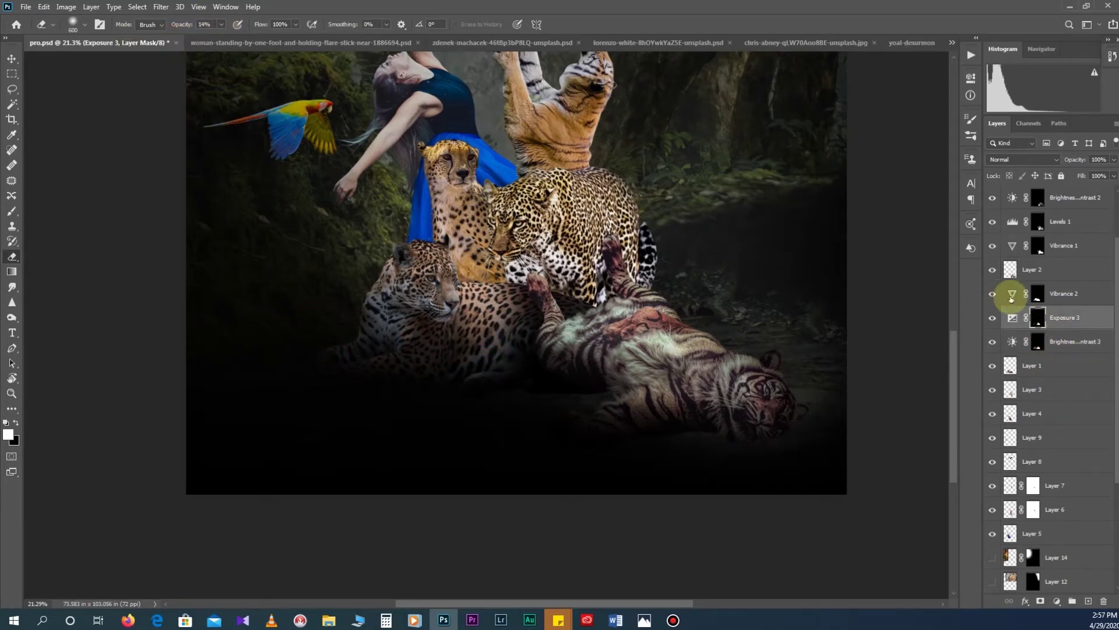
key("v")
left_click(1010, 414)
left_click(1056, 601)
left_click(1044, 456)
left_click_drag(867, 197, 940, 196)
key("ctrl+z")
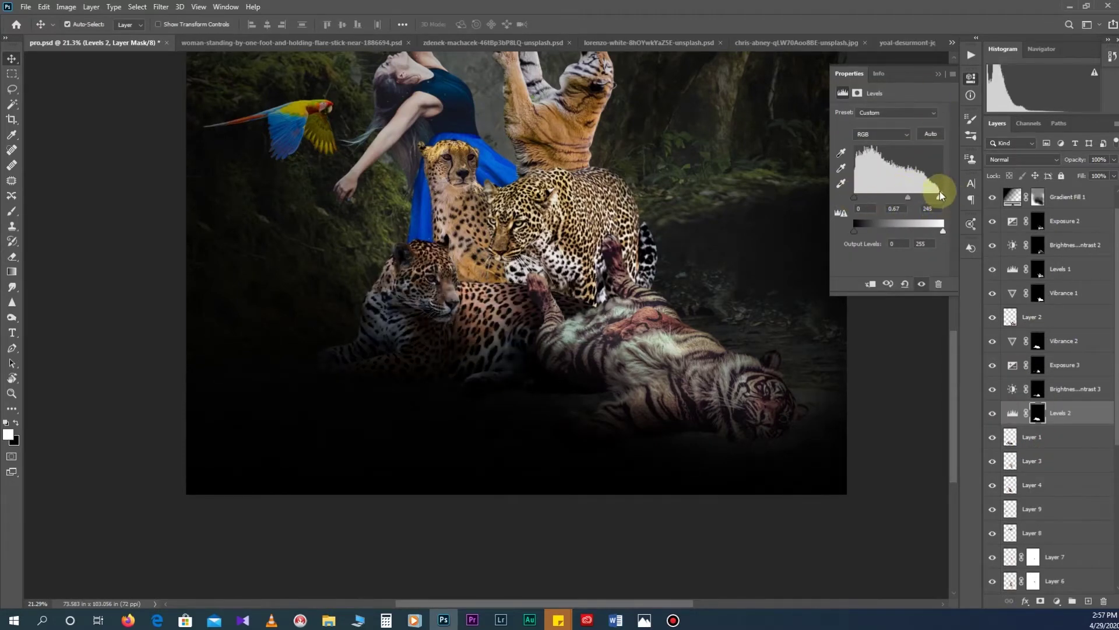
left_click(1038, 413)
key("ctrl+s")
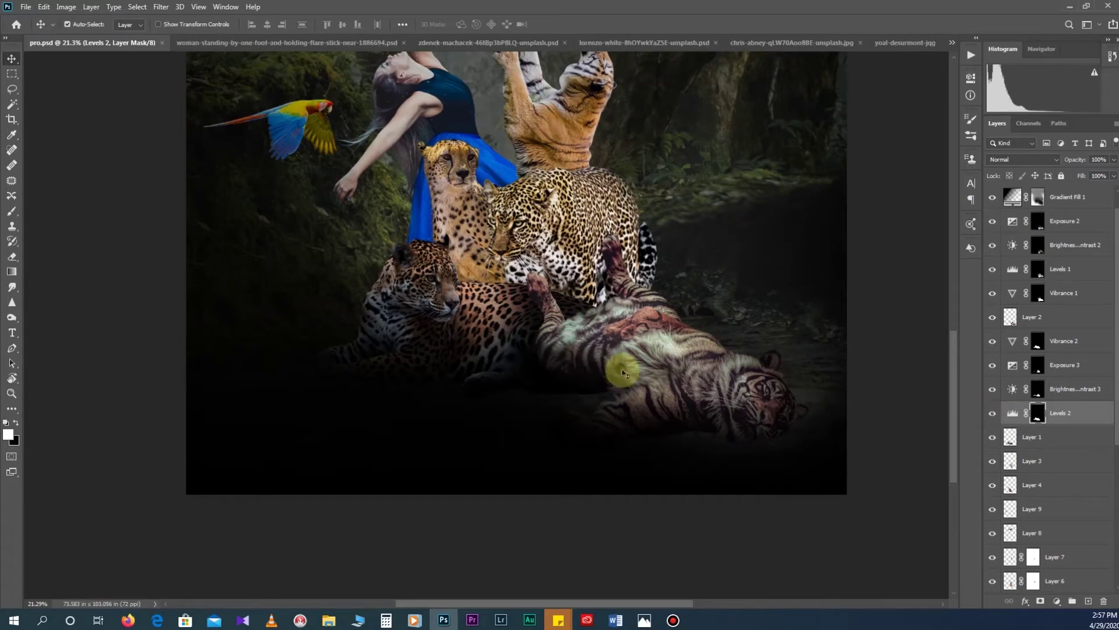
Step: Erase the Brightness/Contrast 3 mask edge within the jaguar-and-tiger selection, then deselect
scroll(797, 380, "up", 1)
scroll(554, 312, "up", 2)
key("e")
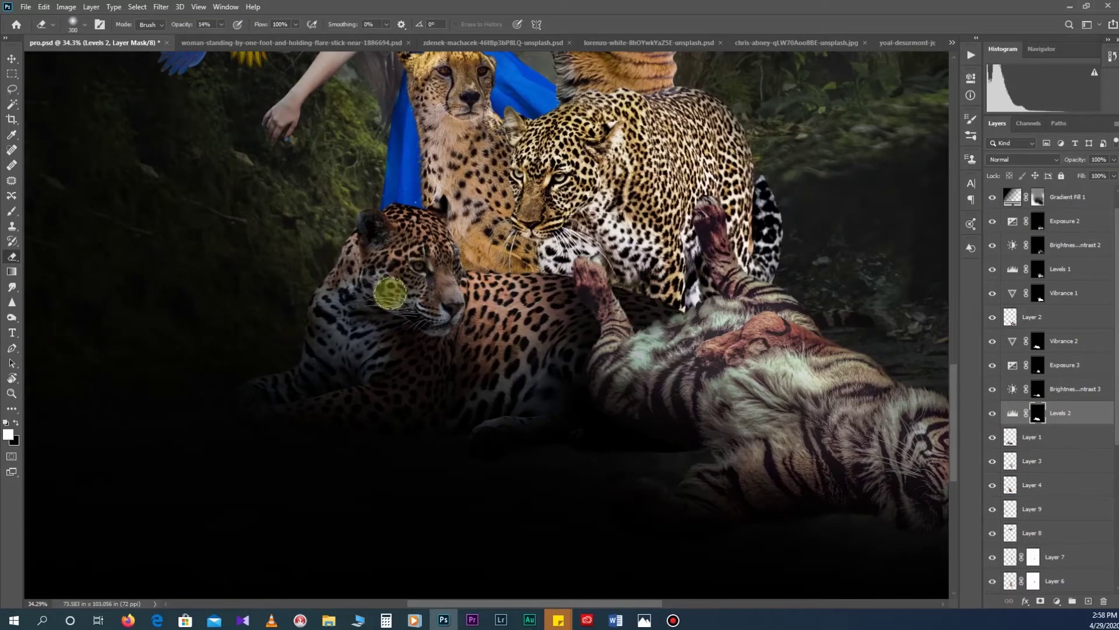
left_click(1038, 389)
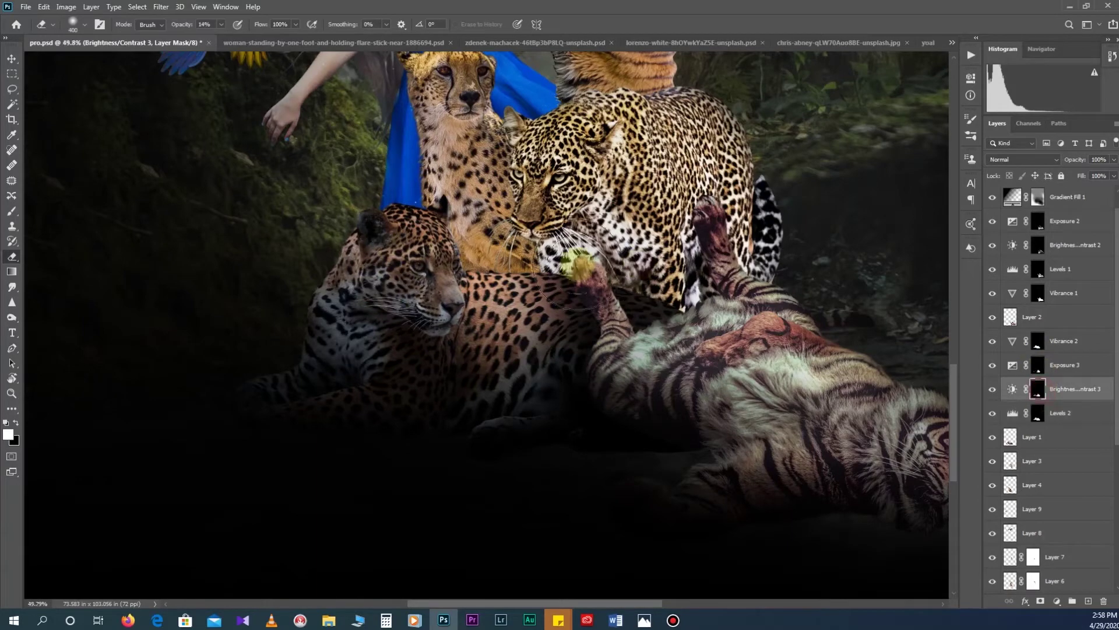
scroll(574, 263, "up", 2)
key("x")
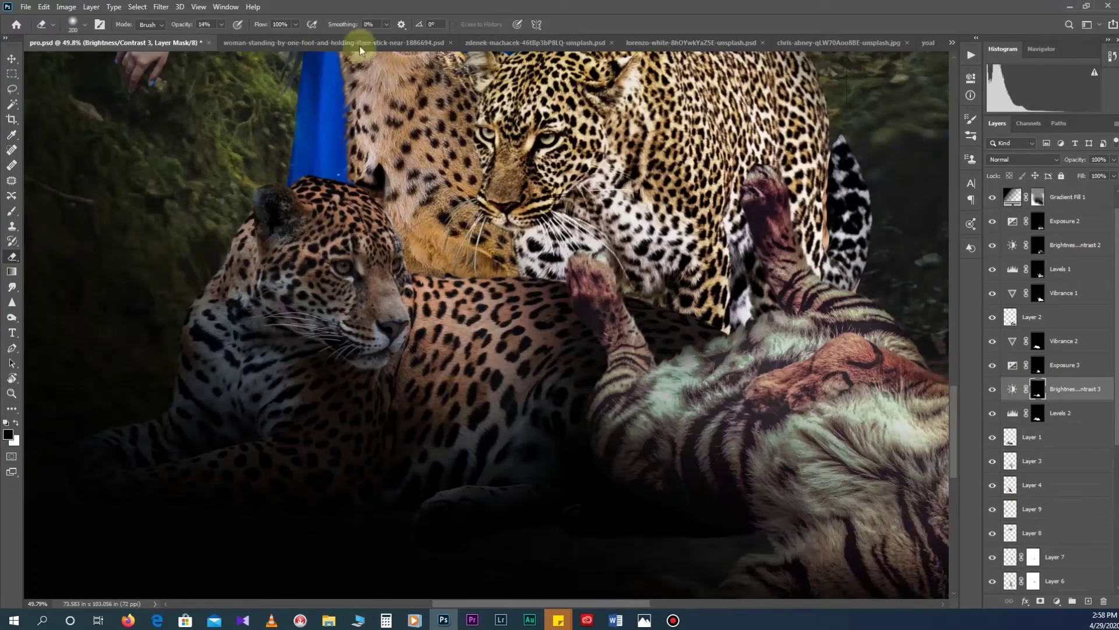
key("6")
key("1")
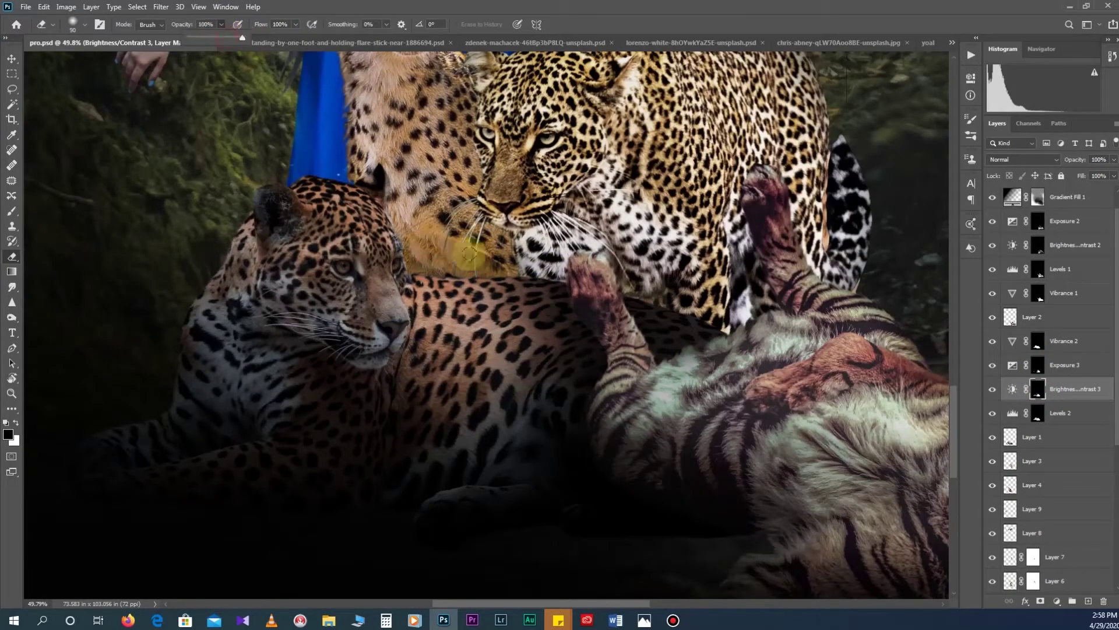
left_click(1010, 437, "ctrl")
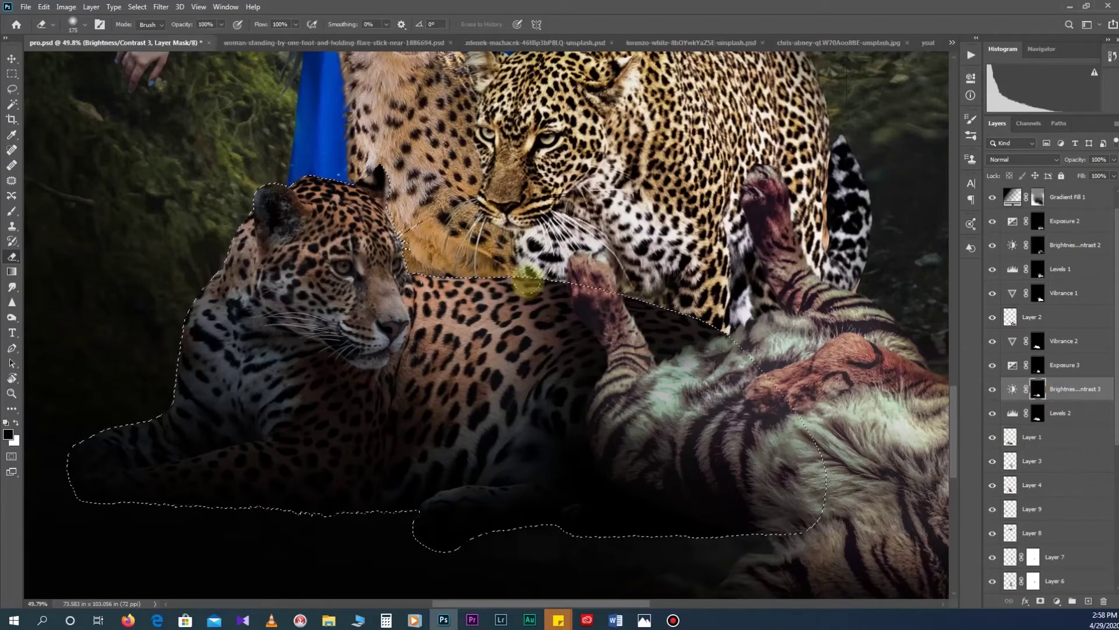
left_click_drag(169, 330, 157, 408)
key("ctrl+d")
Step: Select the standing leopard's layer
scroll(279, 282, "down", 3)
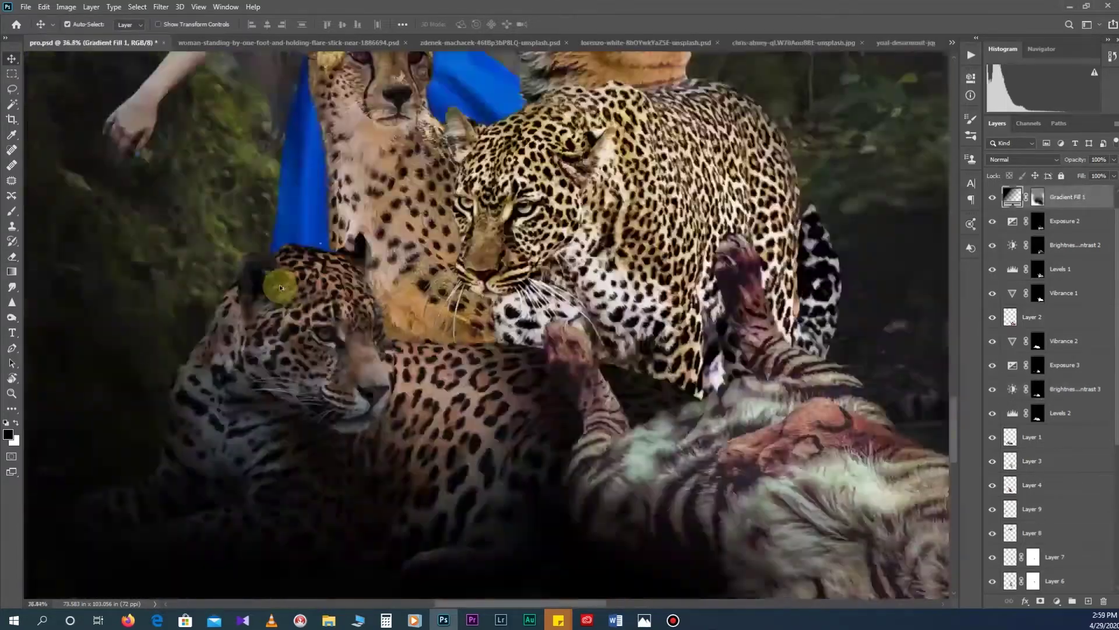
scroll(340, 306, "down", 3)
key("v")
left_click(340, 306)
scroll(339, 306, "up", 2)
left_click(583, 364)
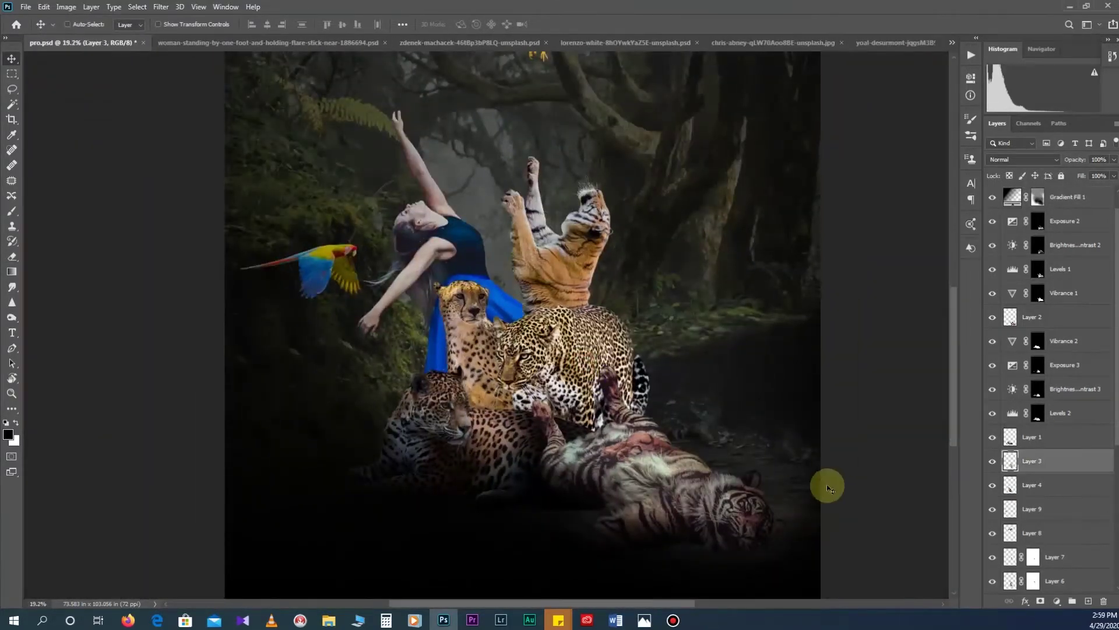
Step: Inspect the standing leopard in Camera Raw's HSL panel, leaving without applying changes
left_click(993, 462)
left_click(991, 461)
key("ctrl+shift+a")
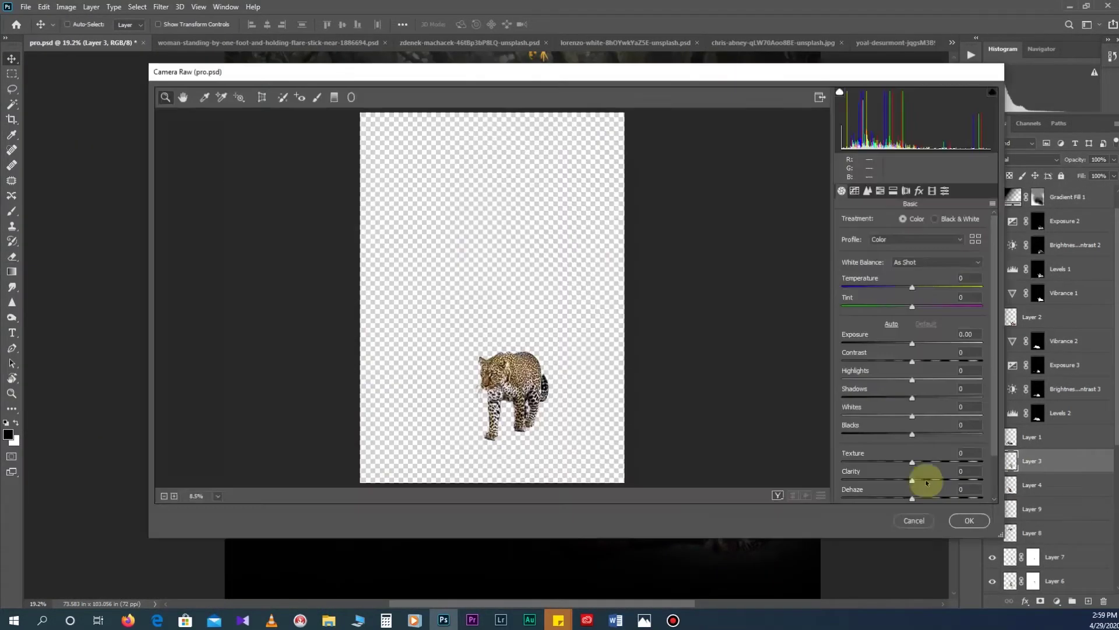
scroll(545, 379, "up", 5)
left_click(882, 191)
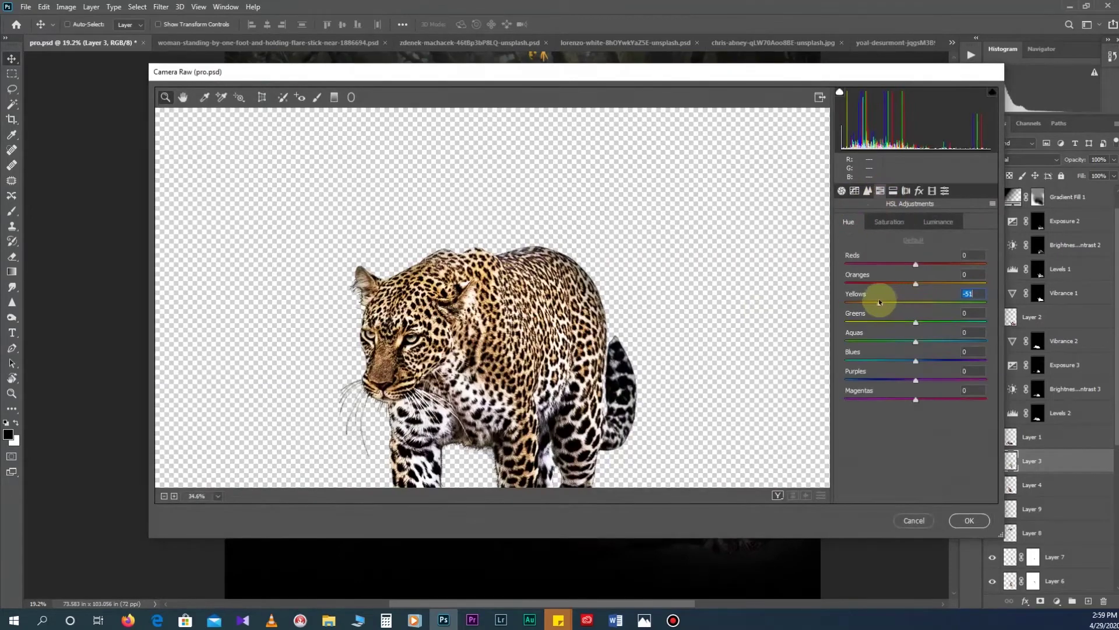
mouse_move(619, 80)
left_mouse_down()
mouse_move(105, 56)
mouse_move(530, 92)
left_mouse_up()
left_click(825, 487)
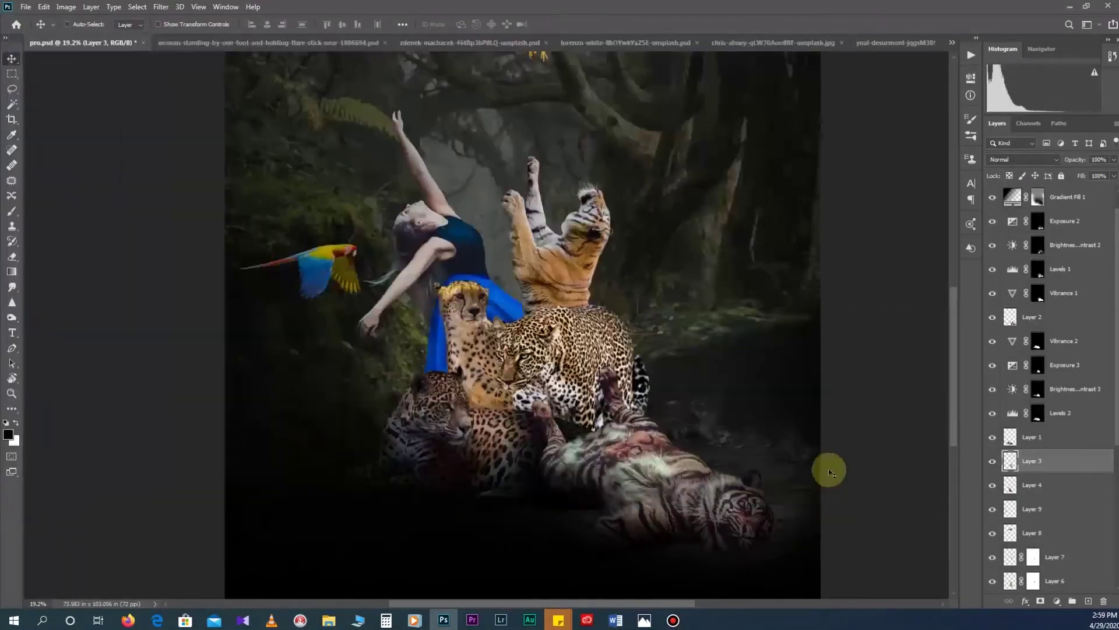
Step: Try a masked black colour fill over the leopard, then delete it
left_click(1057, 601)
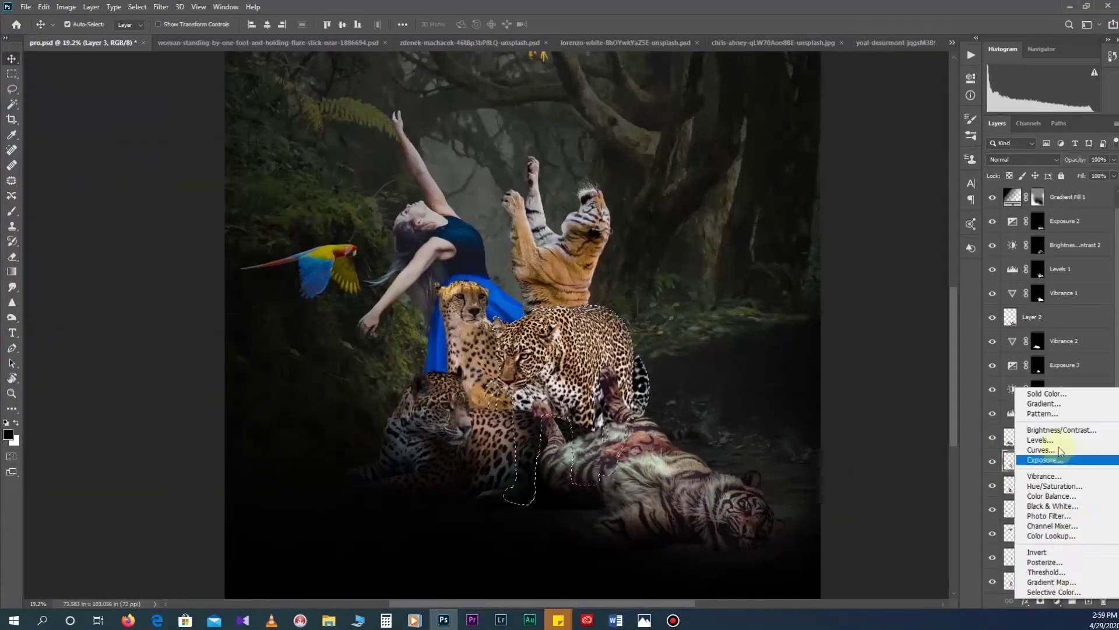
left_click(1043, 397)
left_click(1057, 601)
left_click(1043, 385)
left_click(457, 143)
left_click(1037, 460)
key("e")
key("x")
left_click_drag(460, 292, 588, 376)
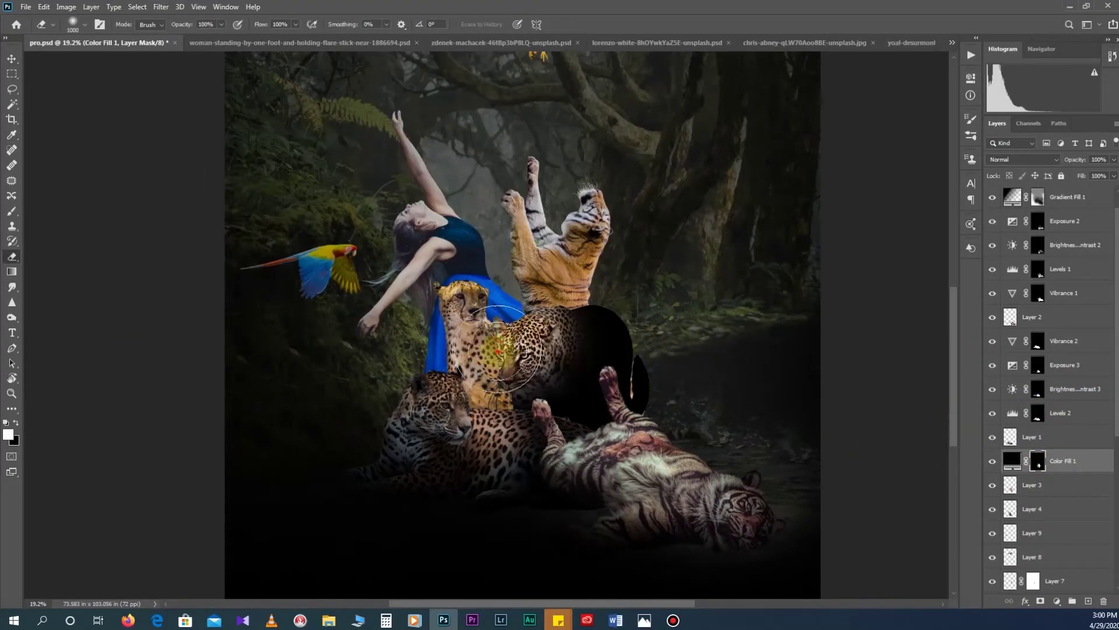
left_click(1023, 159)
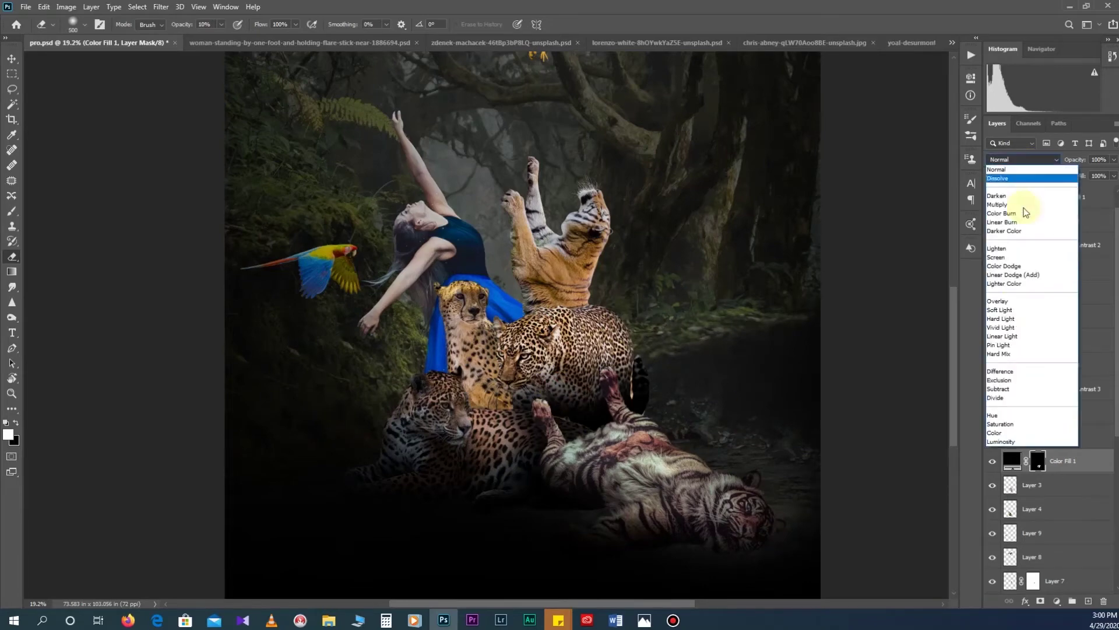
left_click(1059, 461)
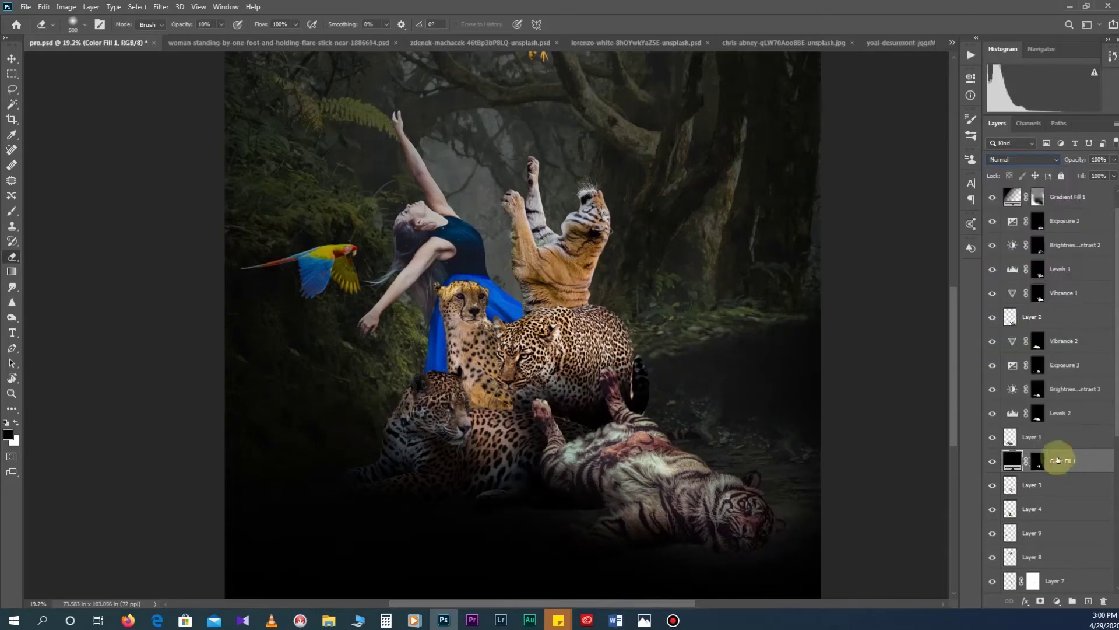
key("Delete")
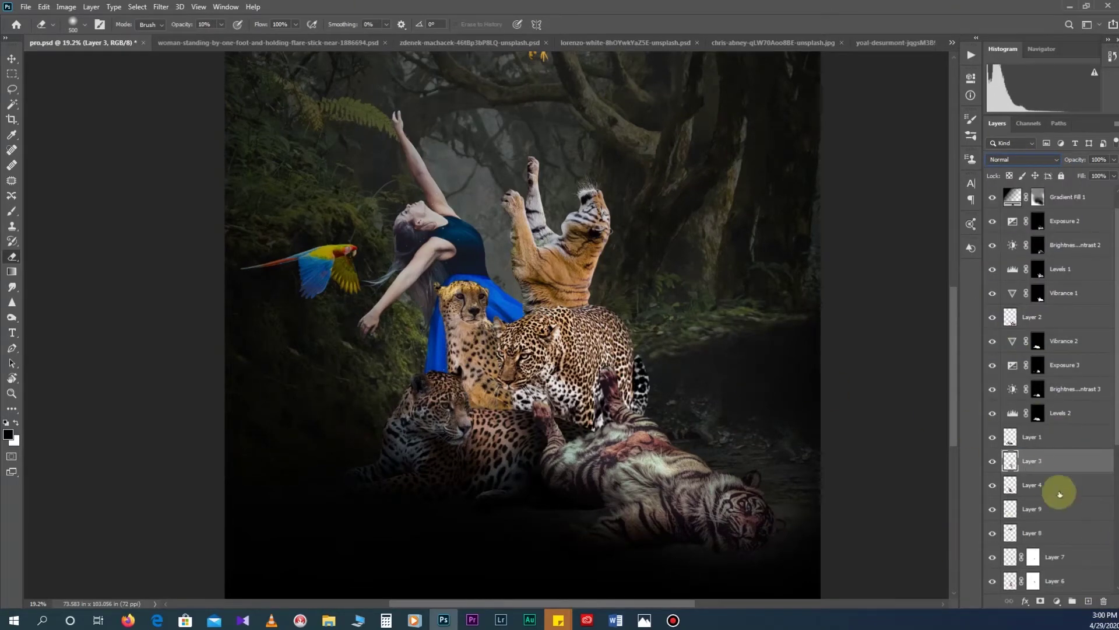
Step: Add Brightness/Contrast 4 above the leopard with an inverted mask and lowered brightness
left_click(1057, 601)
left_click(1067, 435)
left_click_drag(889, 145, 868, 145)
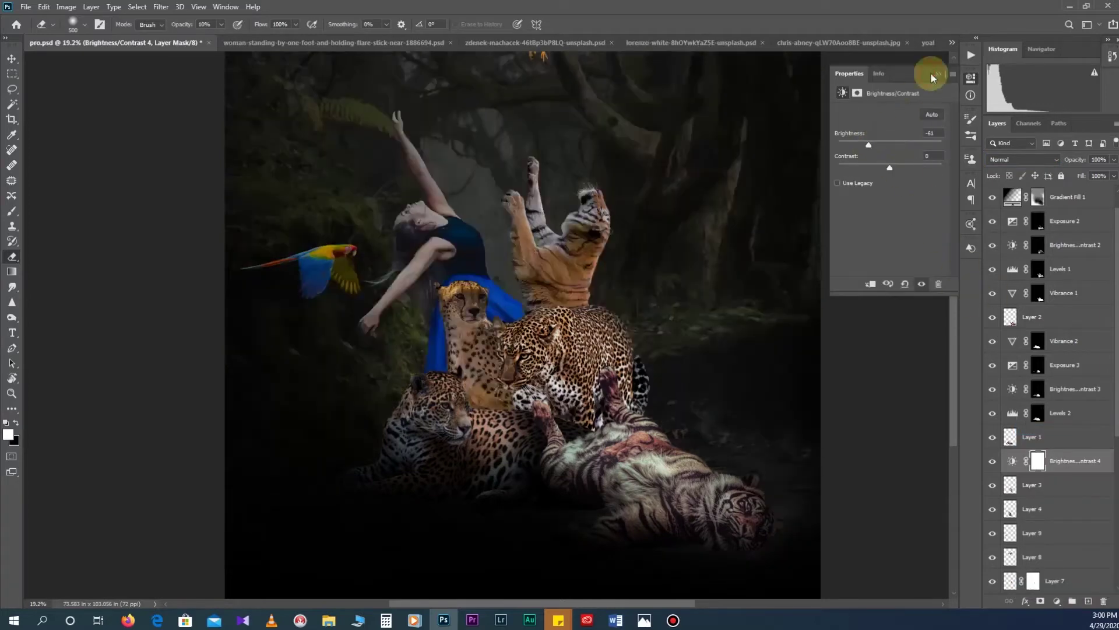
left_click(931, 77)
key("ctrl+i")
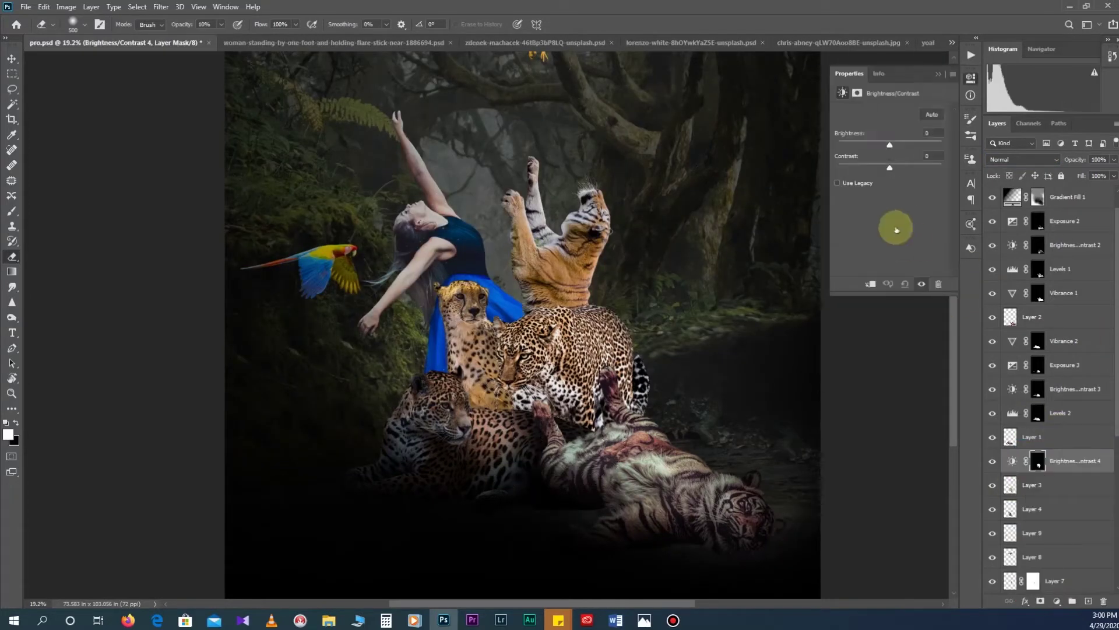
left_click_drag(889, 144, 870, 144)
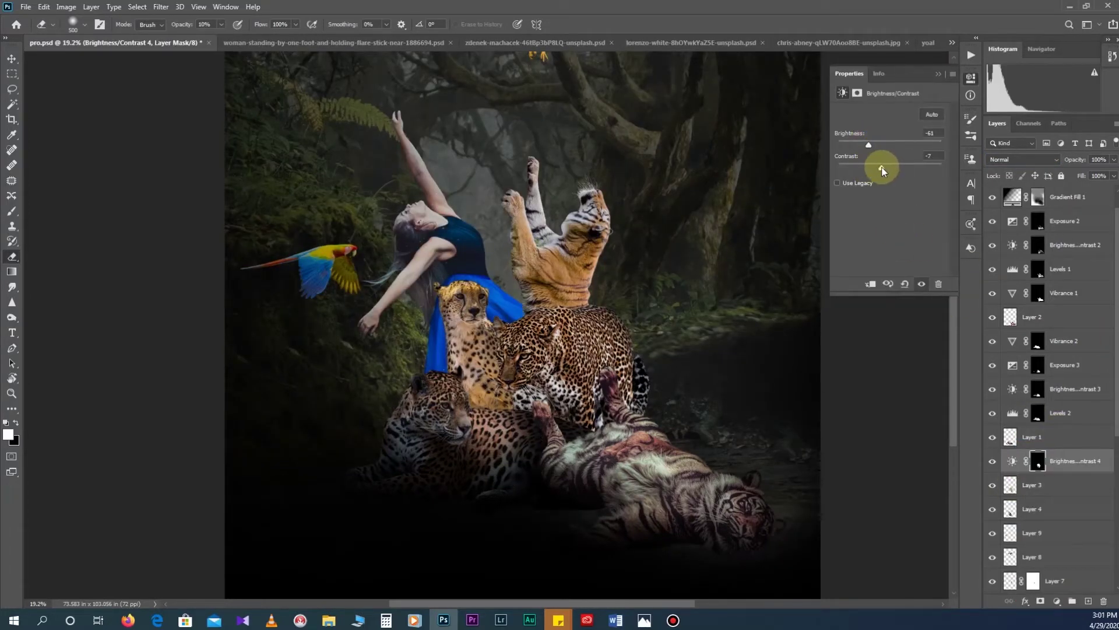
left_click(684, 340)
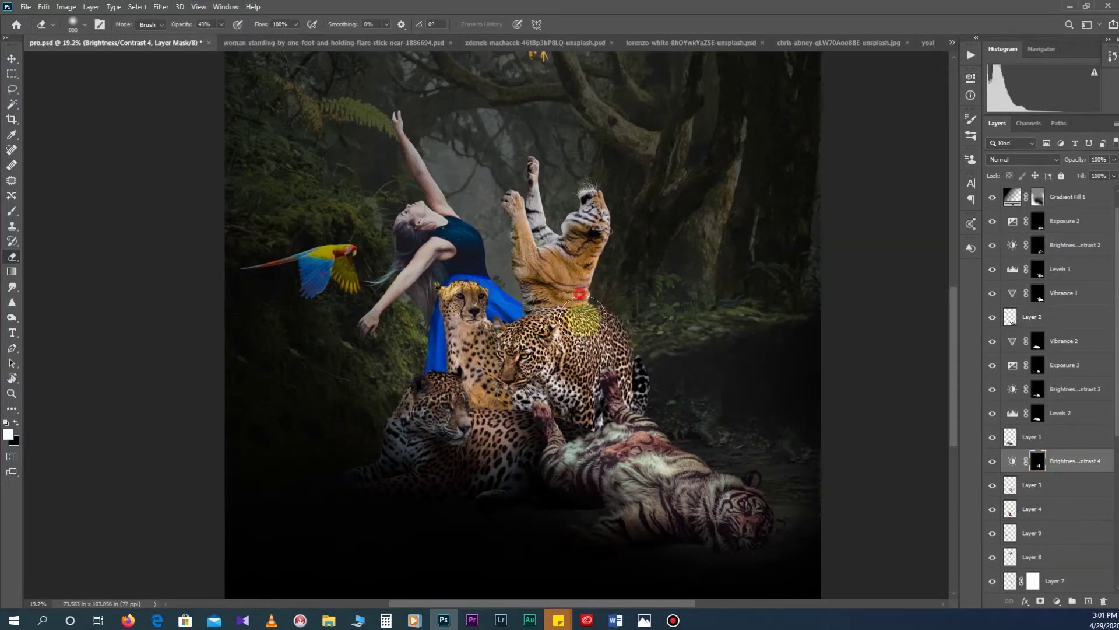
Step: Lower Exposure 4's exposure and gamma and paint the darkening onto the leopard
left_click_drag(890, 141, 874, 141)
left_click_drag(890, 183, 899, 184)
left_click_drag(874, 142, 859, 141)
left_click_drag(513, 350, 588, 315)
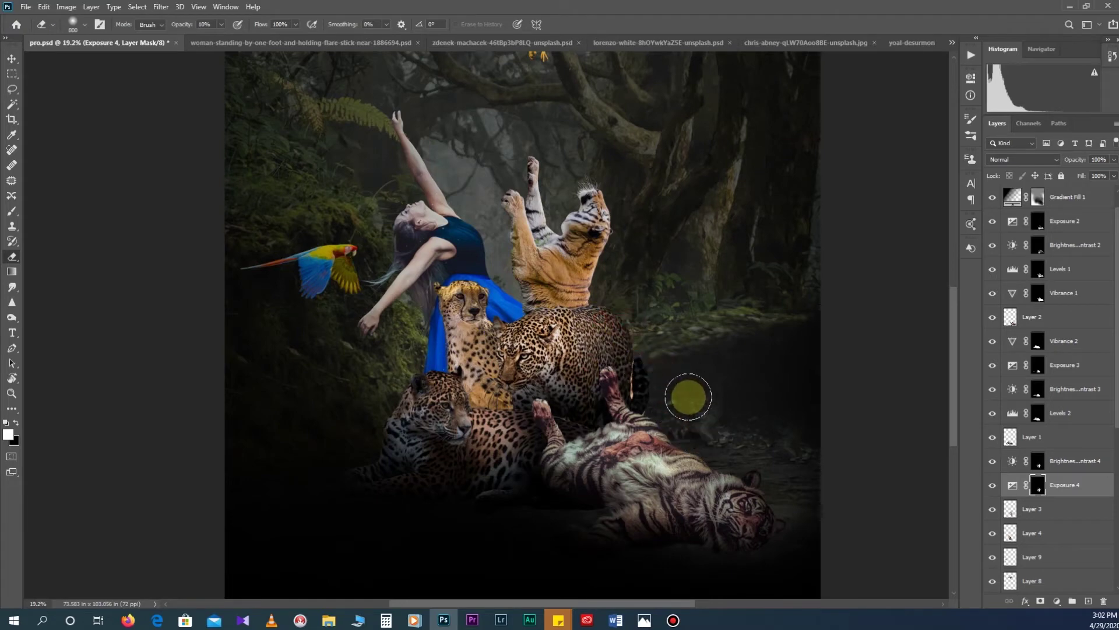
Step: Set the Levels 3 black point to 20
scroll(653, 348, "up", 2)
mouse_move(855, 197)
left_mouse_down()
mouse_move(942, 192)
mouse_move(932, 192)
left_mouse_up()
left_click(938, 74)
Step: Reopen Levels 3 and set the leopard's midtones to 0.71
key("e")
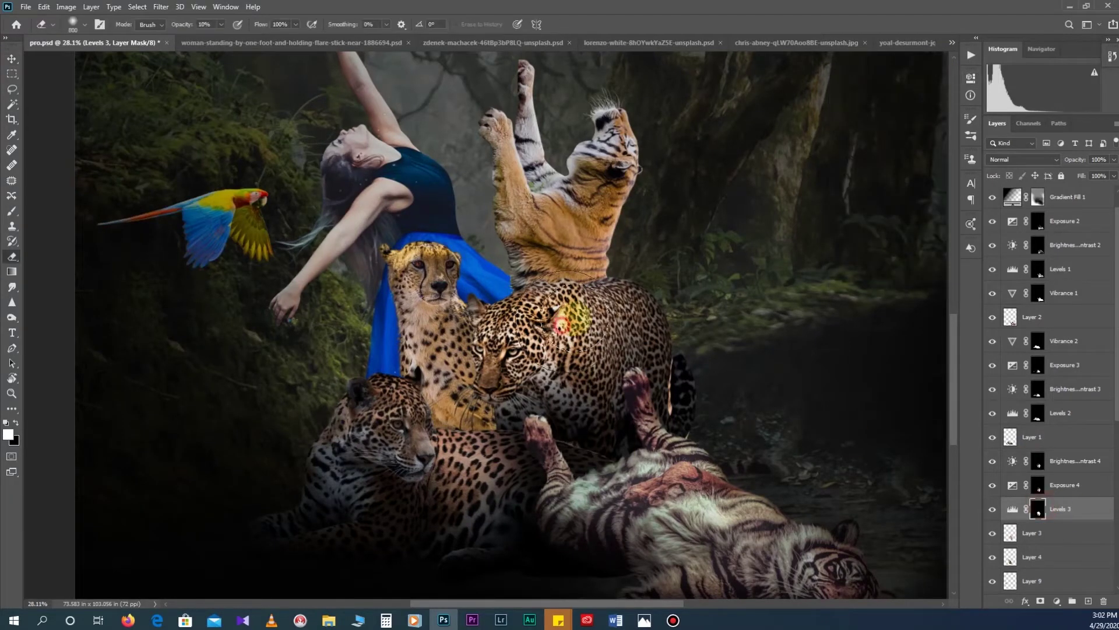
double_click(1013, 509)
left_click_drag(900, 200, 909, 198)
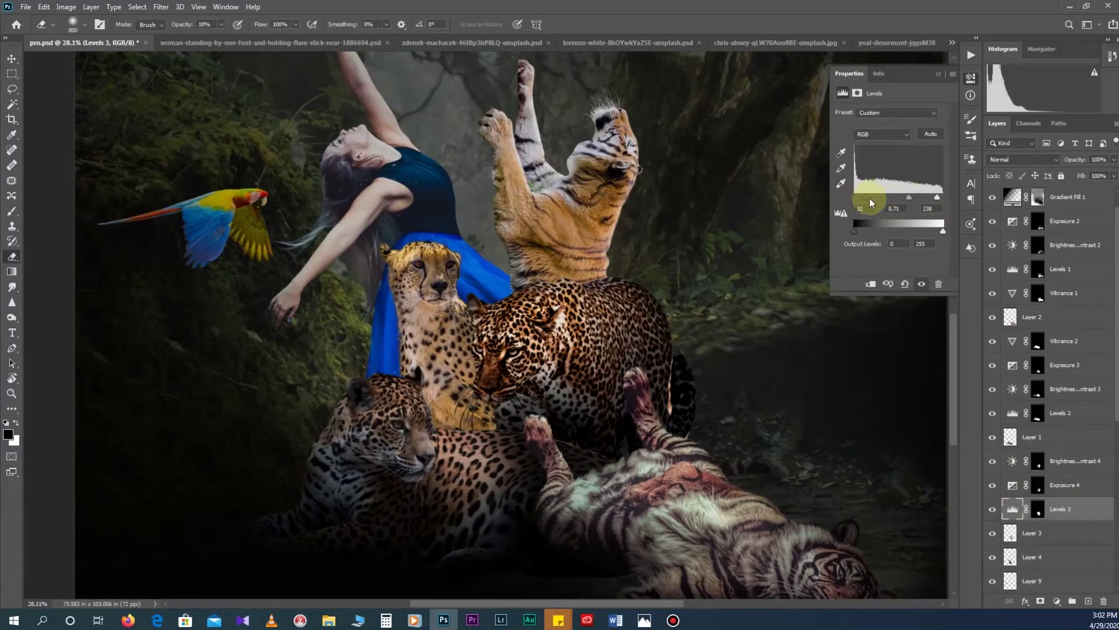
left_click(943, 80)
left_click(1038, 509)
key("x")
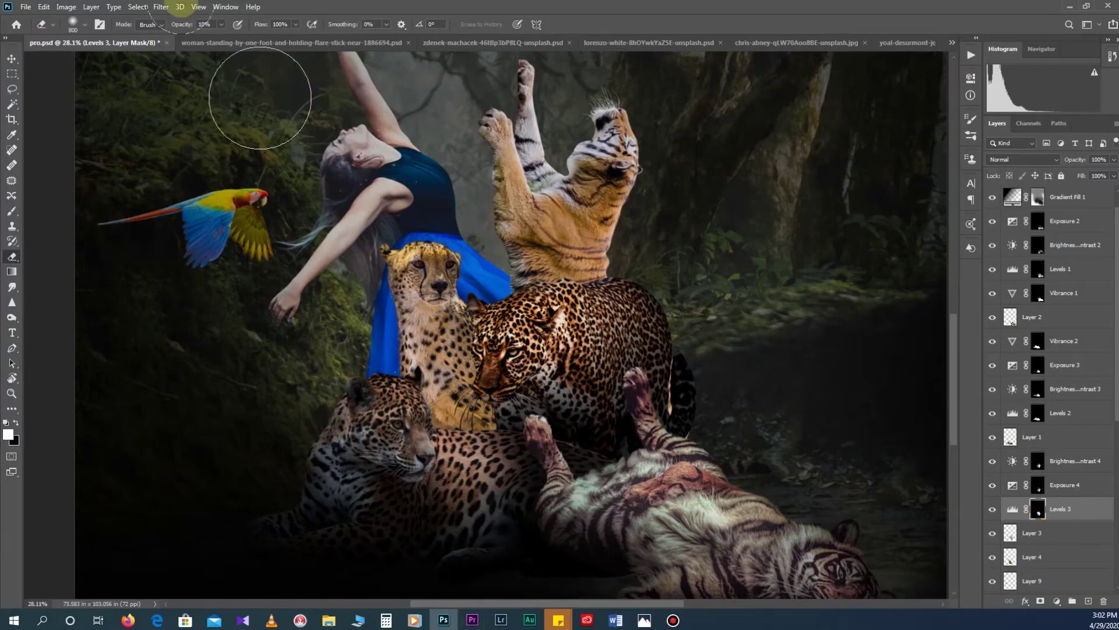
Step: Zoom in on the cats and target the Levels 3 mask
key("v")
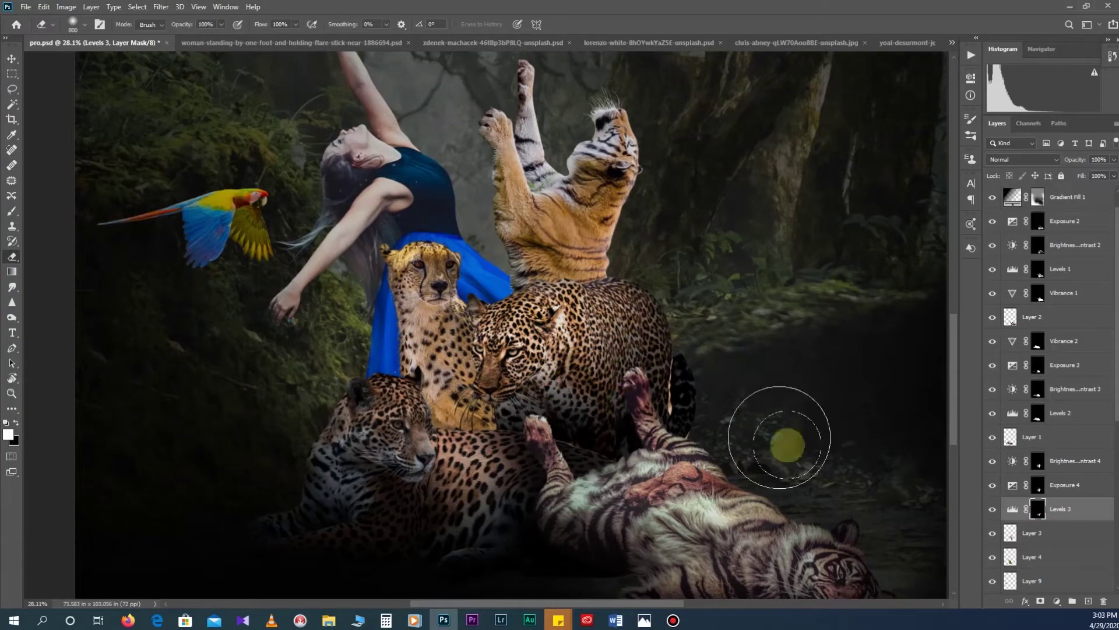
scroll(634, 433, "up", 1)
key("ctrl+plus")
left_click(1038, 461)
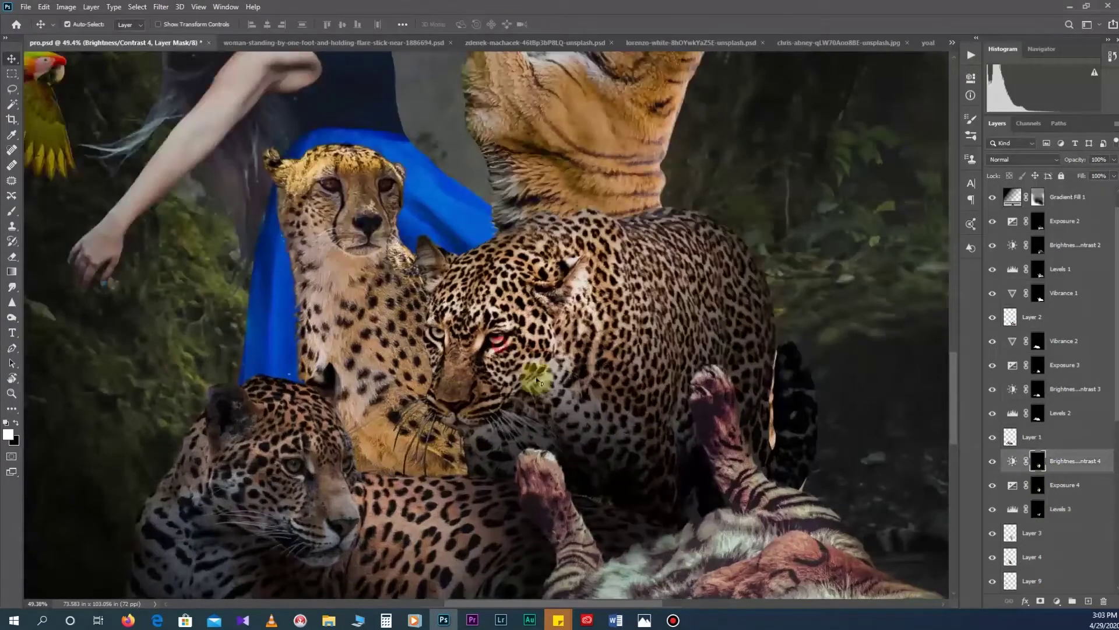
left_click(1039, 509)
left_click(992, 508)
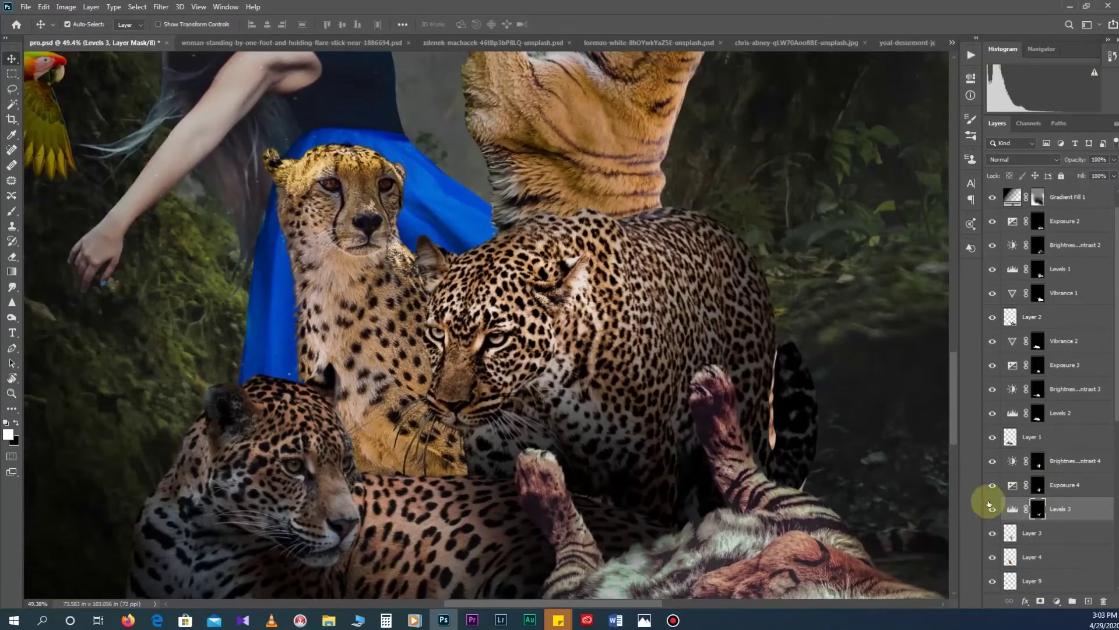
Step: Paint the Levels 3 mask along the leopard's back at 59% brush opacity
key("b")
scroll(524, 402, "up", 1)
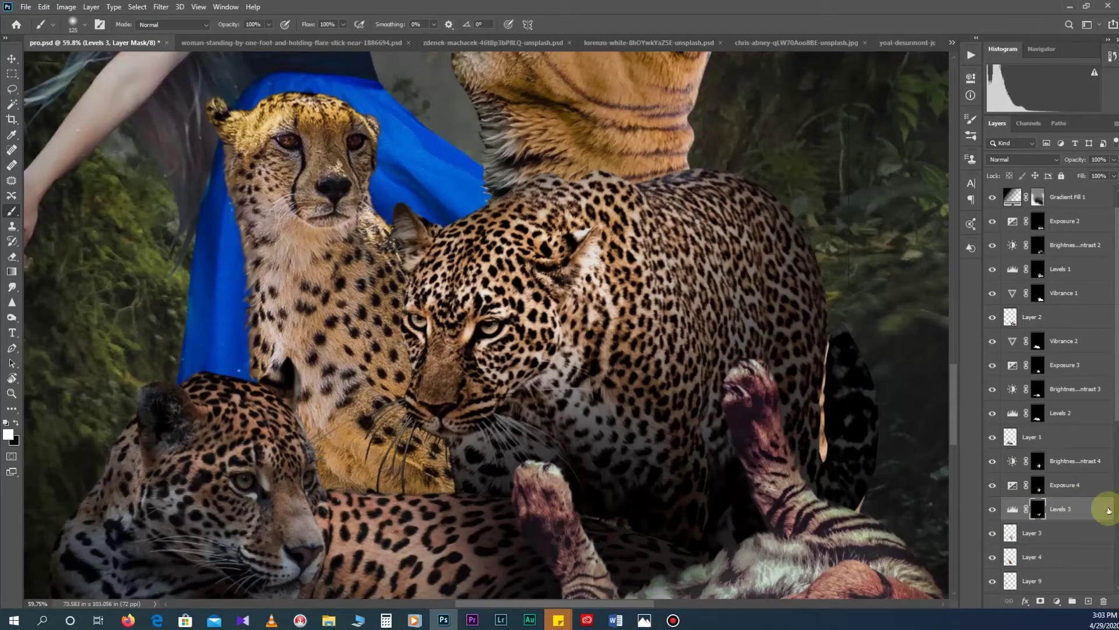
left_click(1058, 484, "ctrl")
left_click(268, 24)
left_click_drag(258, 34, 245, 34)
key("alt+bracketright")
left_click_drag(493, 198, 712, 167)
Step: Brush the Exposure 4 mask with a 500 px brush at 10% opacity
key("1")
scroll(376, 230, "down", 3)
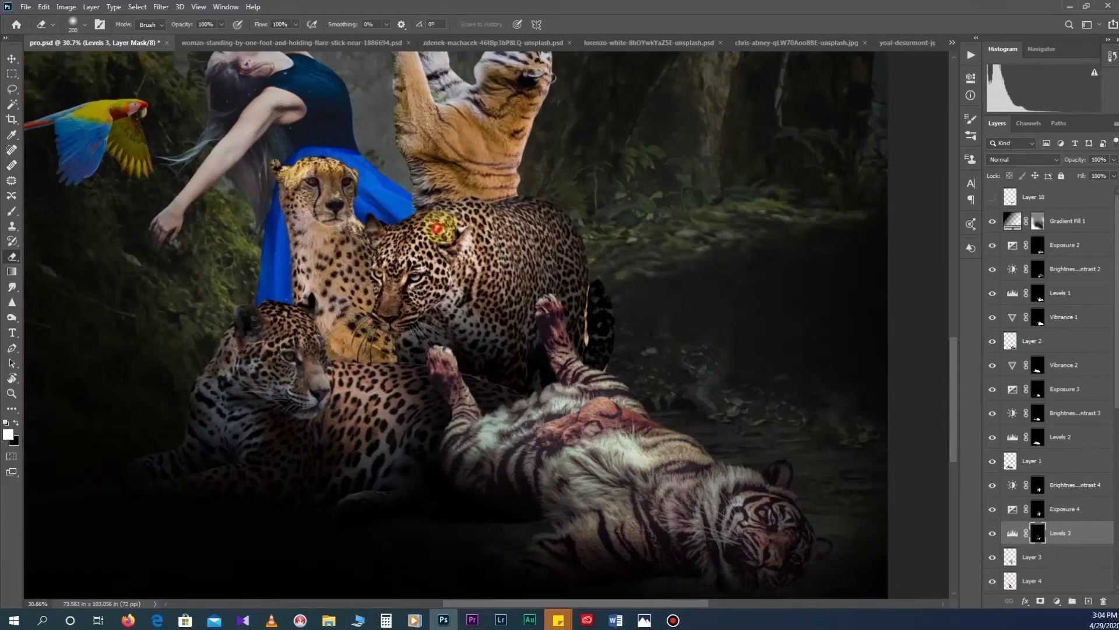
key("alt+bracketright")
key("bracketright")
key("bracketright")
key("bracketright")
left_click(567, 241)
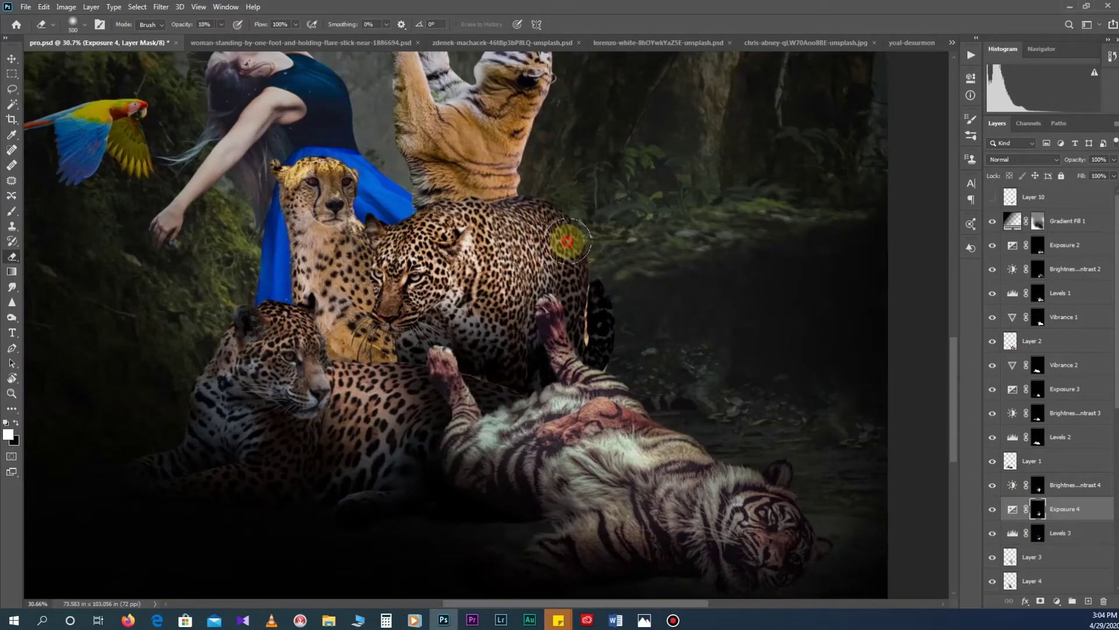
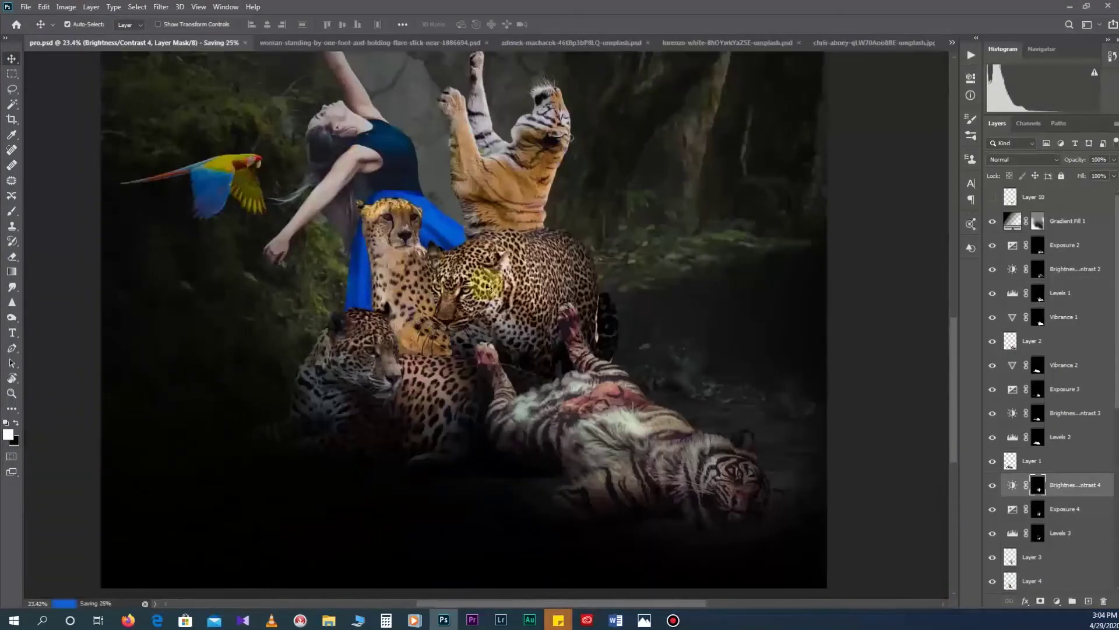
Step: Clip a Vibrance -24 adjustment to the leopard and hide the gradient fill vignette
scroll(1020, 525, "down", 1)
left_click(994, 533)
left_click(1057, 601)
left_click(1043, 475)
left_click_drag(884, 124, 878, 124)
left_click(1039, 535)
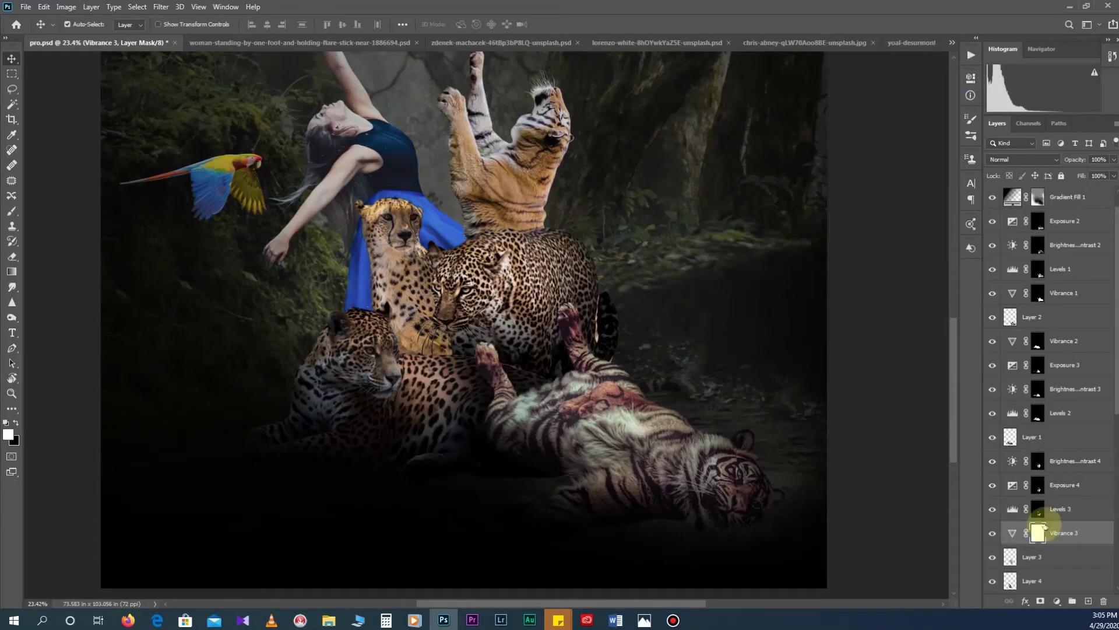
left_click(1067, 544, "alt")
scroll(569, 482, "up", 2)
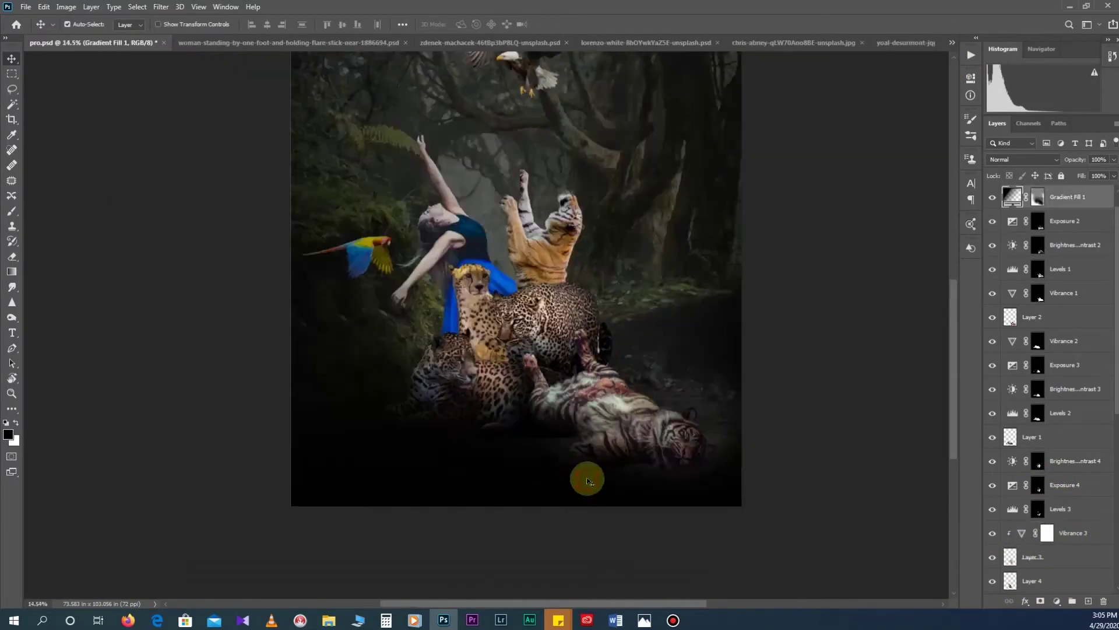
left_click(993, 198)
Step: Adjust the cheetah's hue, saturation and luminance in the Camera Raw filter
left_click(1088, 574)
left_click(1057, 601)
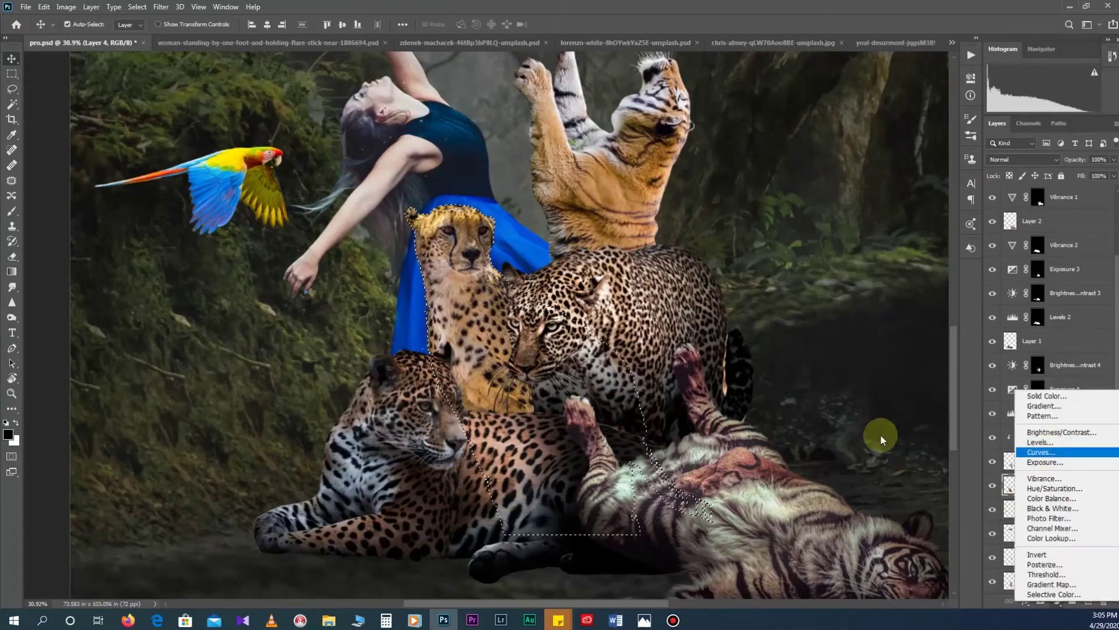
key("ctrl+shift+a")
left_click(736, 158)
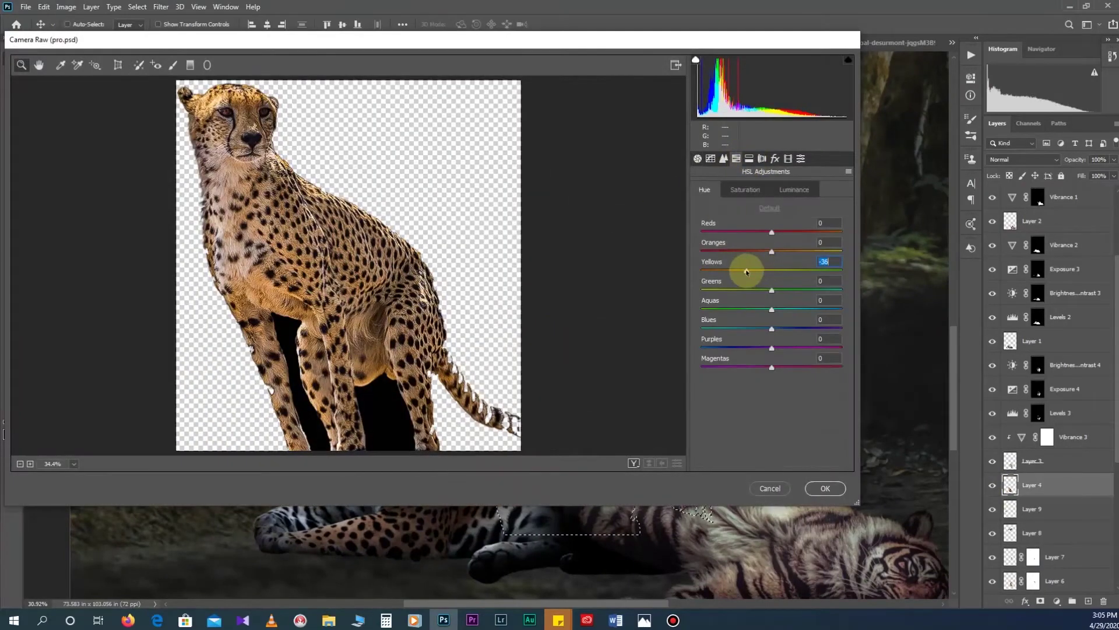
key("Return")
Step: Add a Curves adjustment reshaped for the cheetah's tones, plus another Vibrance layer
left_click(1057, 601)
left_click(1059, 465)
left_click_drag(886, 196, 880, 202)
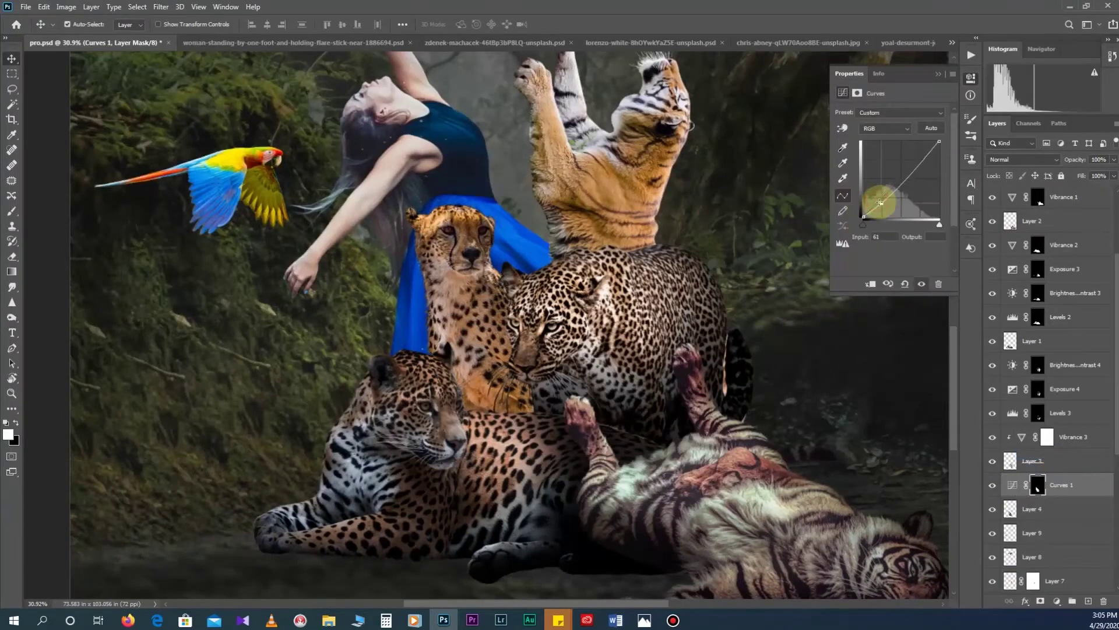
left_click(915, 164)
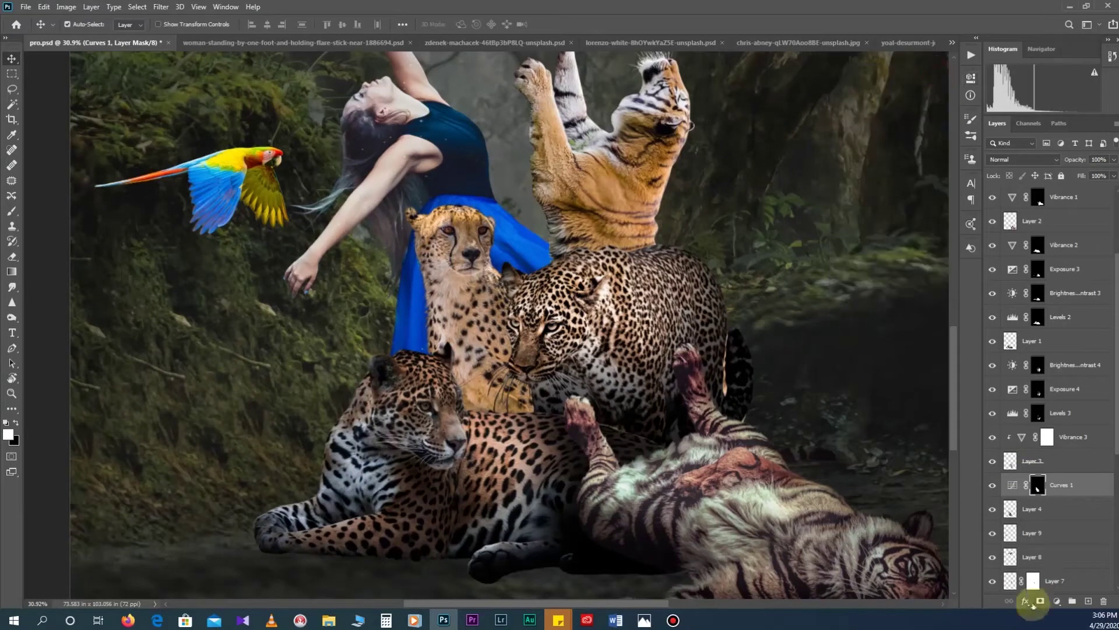
left_click(1057, 601)
left_click(1044, 458)
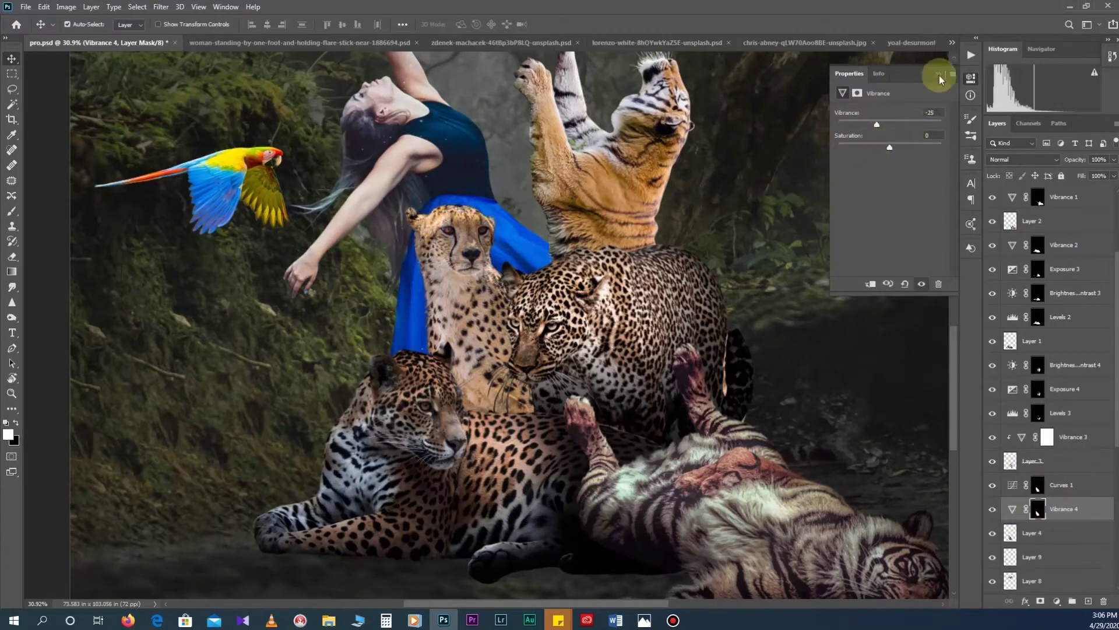
left_click(939, 74)
Step: Add an Exposure adjustment on the cheetah with lower exposure and deeper gamma
left_click(1032, 533)
key("ctrl+l")
left_click(1057, 601)
left_click(1051, 462)
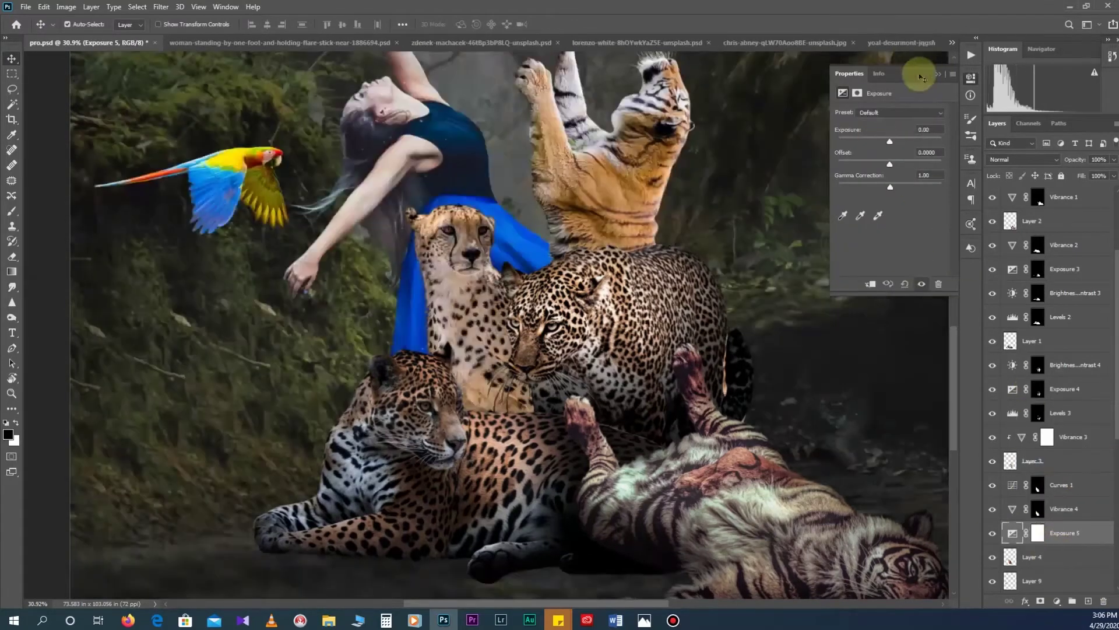
left_click(939, 70)
double_click(1021, 532)
left_click_drag(889, 141, 871, 141)
left_click_drag(889, 183, 905, 184)
Step: Erase the Exposure mask with a 700 brush to restore the cheetah and dress
left_click(1047, 532)
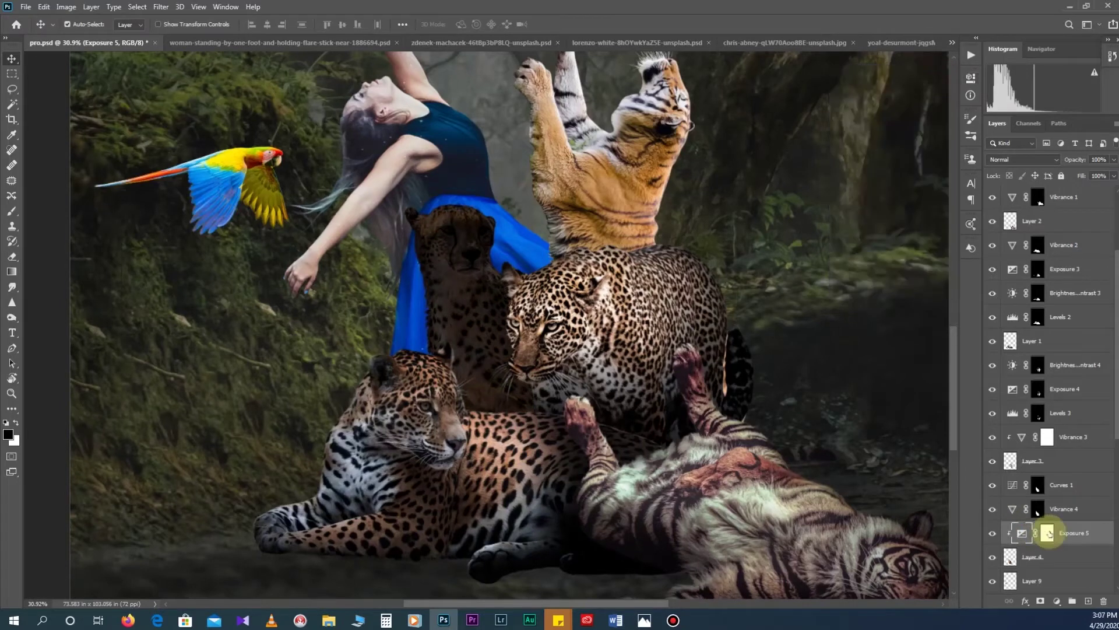
key("e")
key("x")
key("bracketright")
key("bracketright")
left_click_drag(462, 259, 426, 336)
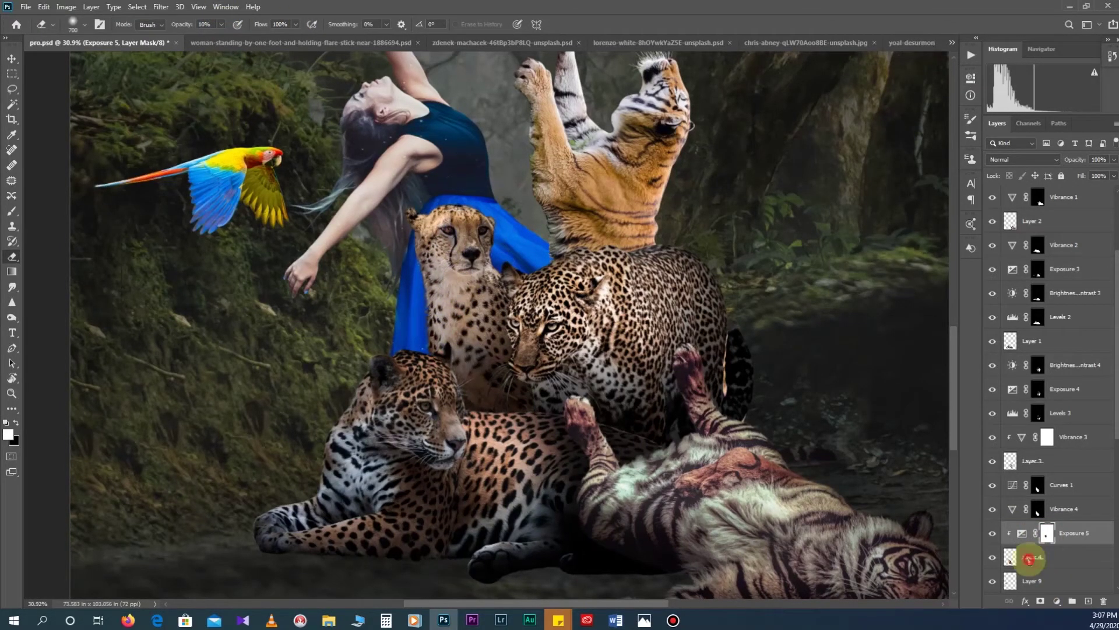
Step: Clip a Brightness/Contrast -56 layer to the cheetah, erasing its mask over head and chest
left_click(1029, 559)
left_click(1057, 600)
left_click(1050, 453)
left_click_drag(890, 145, 871, 144)
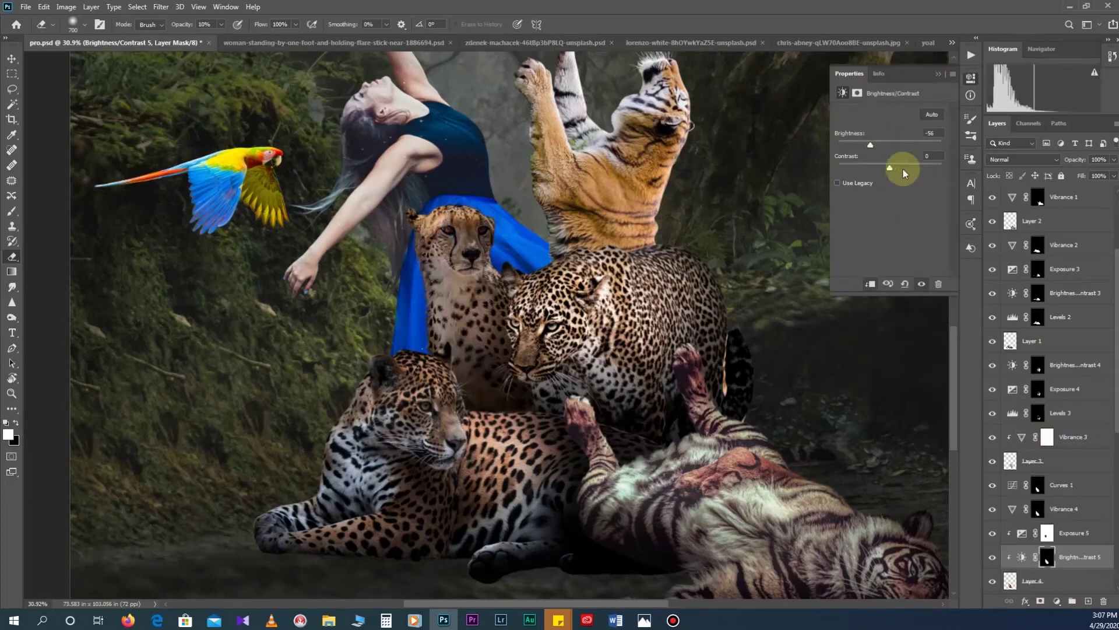
left_click(1047, 558)
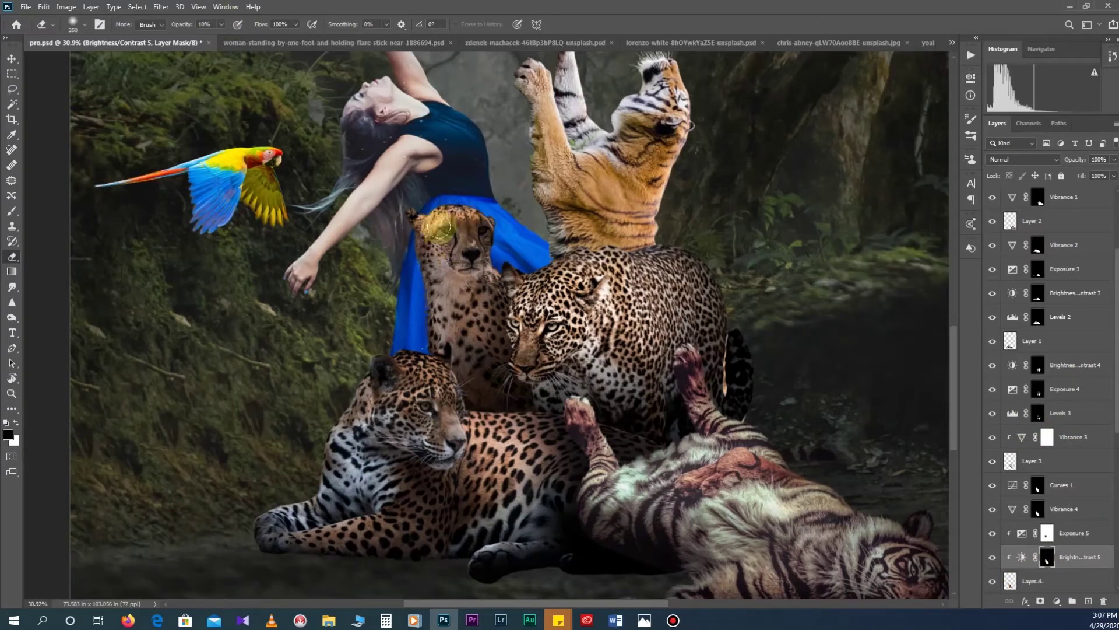
left_click_drag(441, 236, 480, 312)
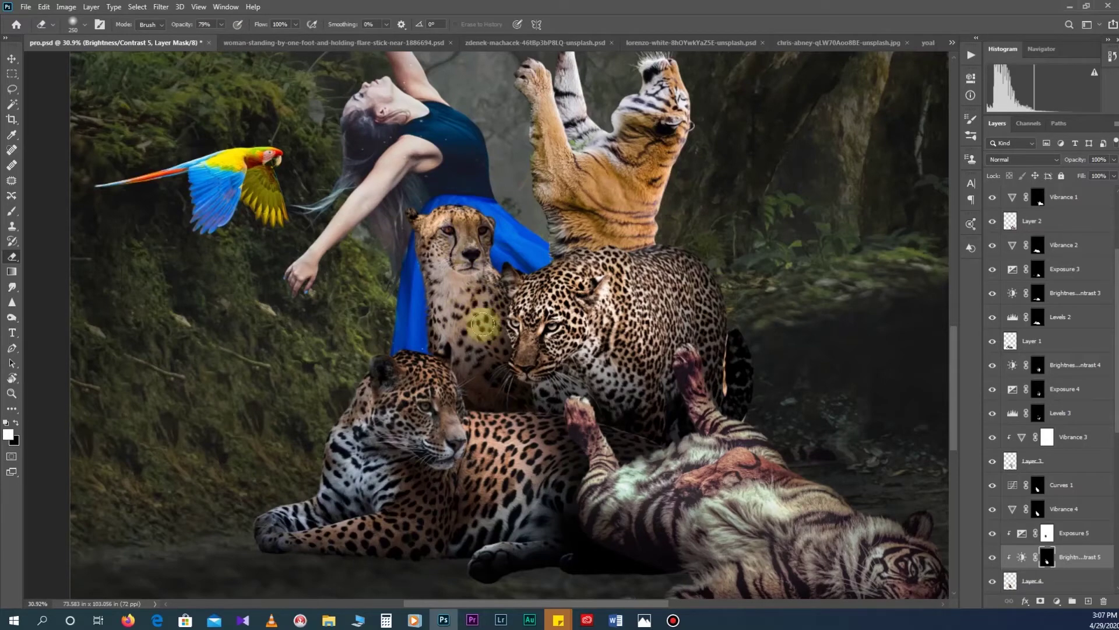
scroll(495, 367, "down", 5)
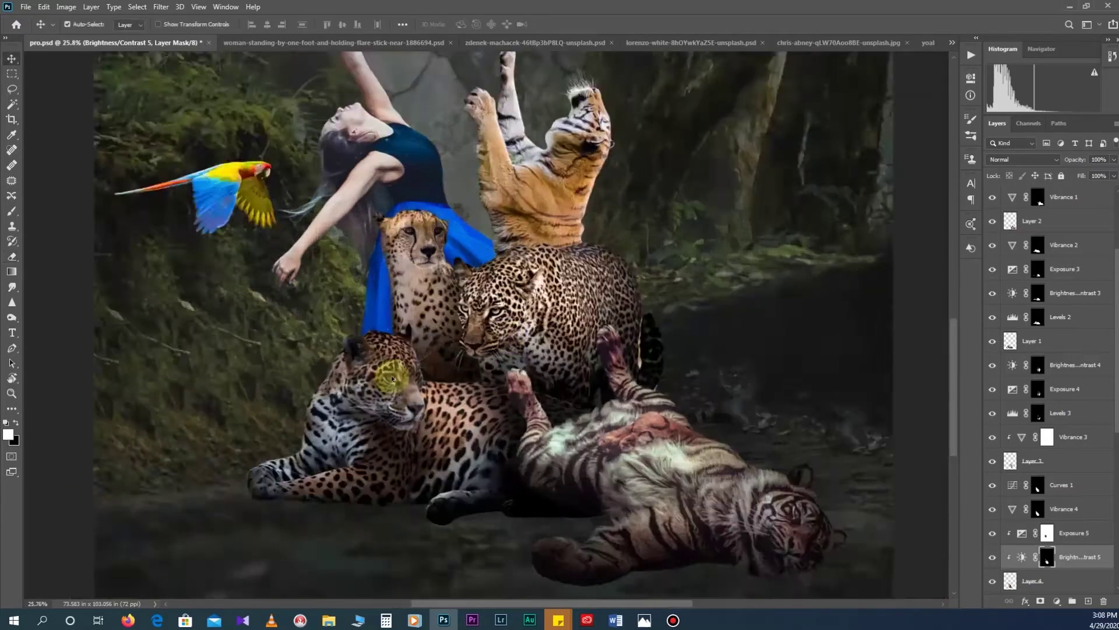
key("v")
scroll(1024, 412, "down", 5)
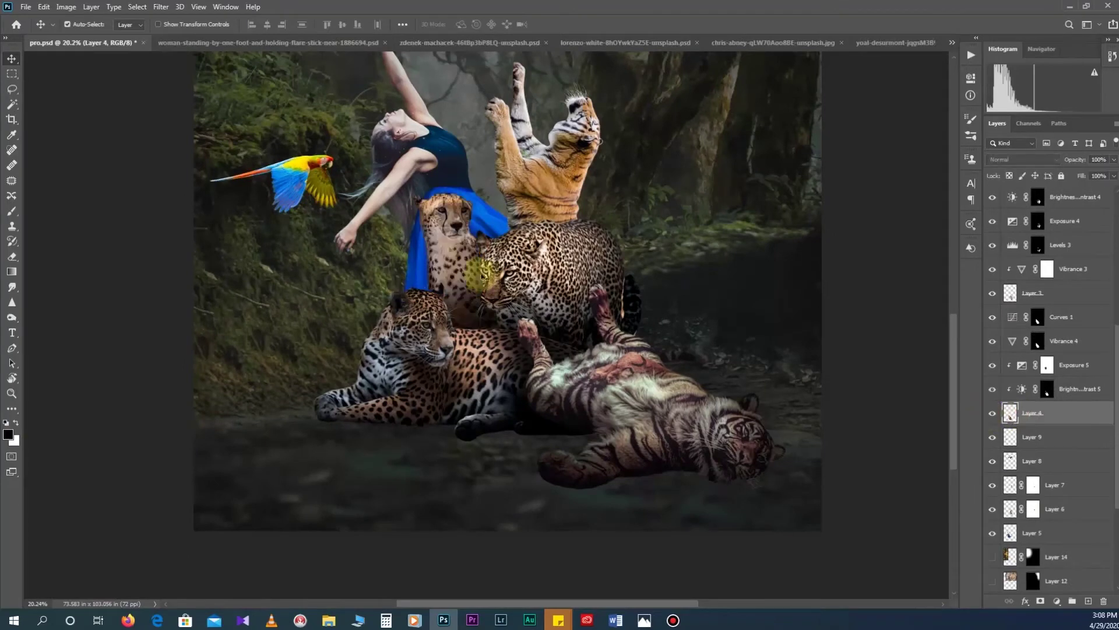
Step: Clip a Levels adjustment with raised black input to the cheetah, restoring its face
scroll(475, 268, "up", 3)
left_click(1032, 533)
left_click(1032, 413)
left_click(1057, 601)
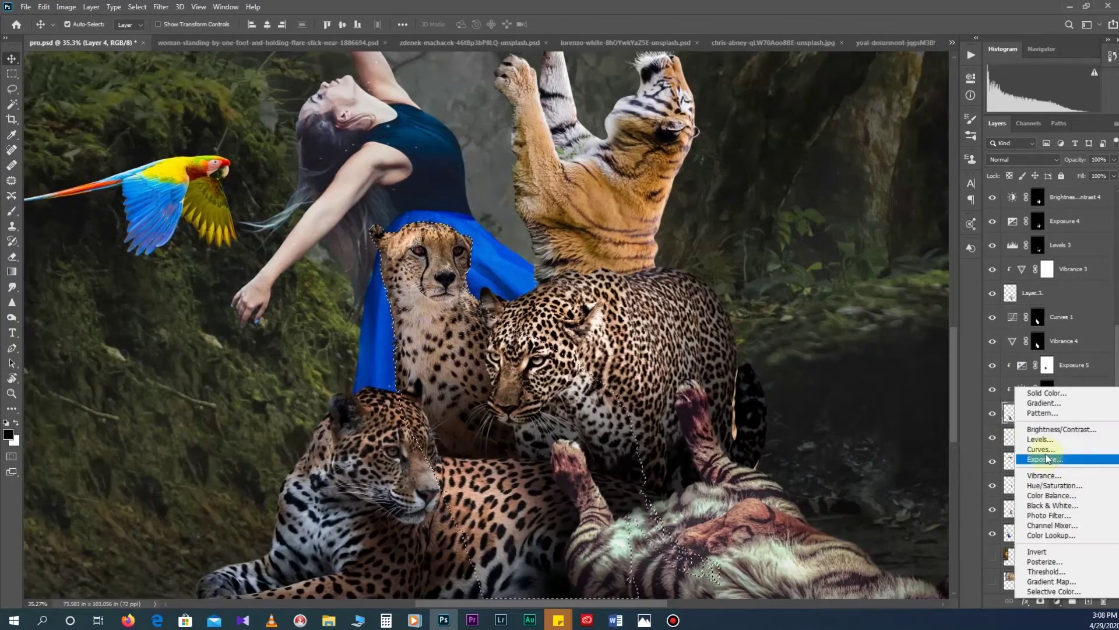
left_click(1044, 460)
left_click_drag(854, 198, 911, 198)
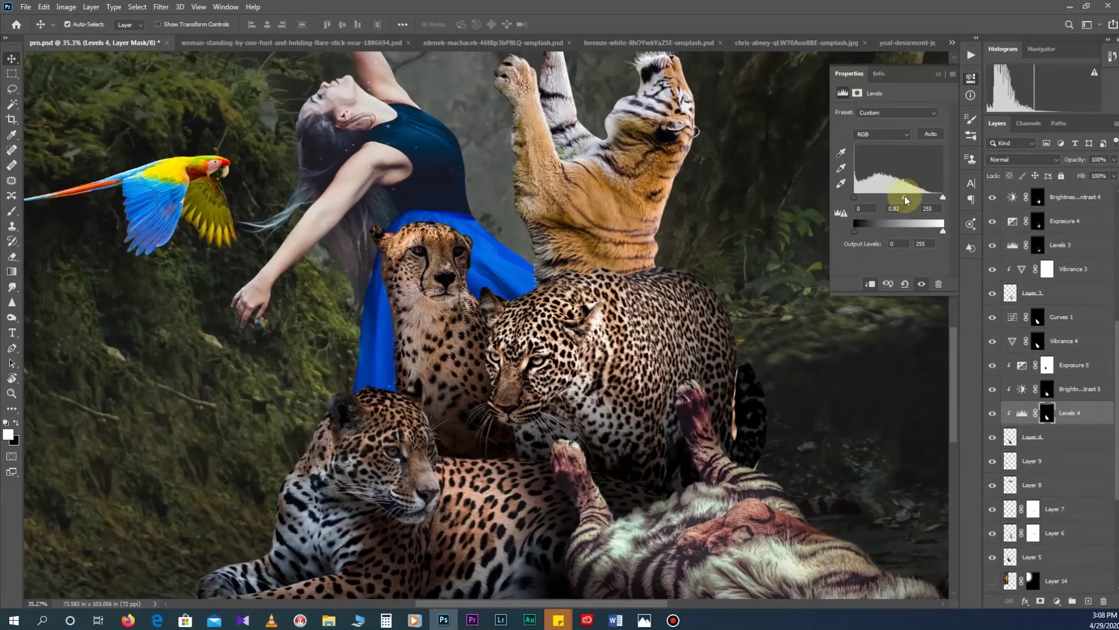
key("e")
left_click_drag(415, 252, 426, 263)
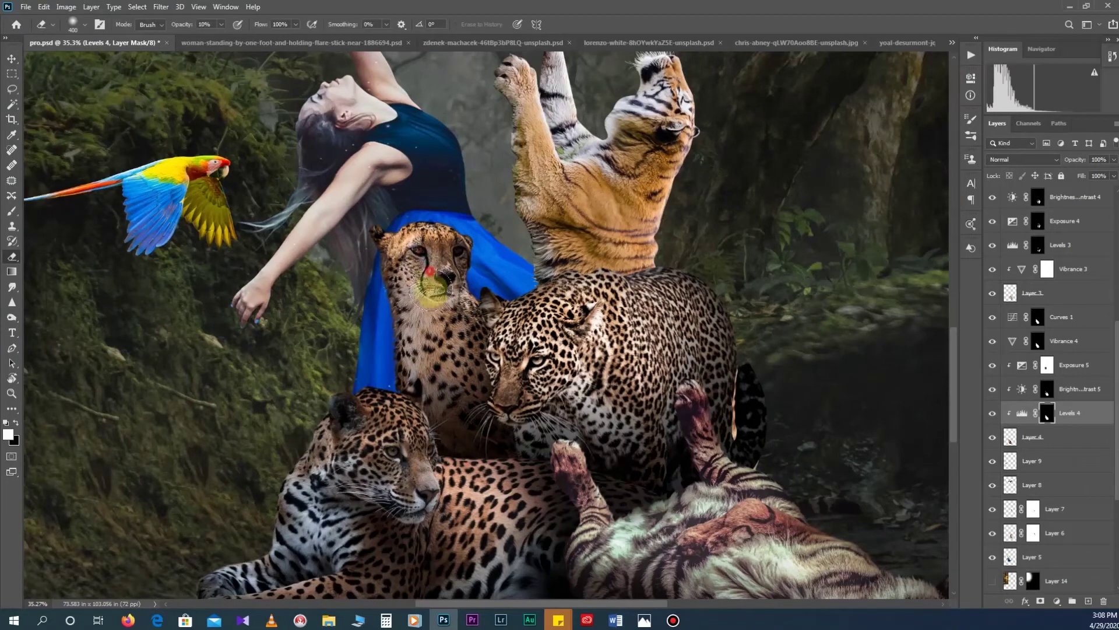
Step: Lower Brightness/Contrast 4 brightness to -136 to darken the leopard
key("ctrl+0")
key("v")
left_click(497, 329)
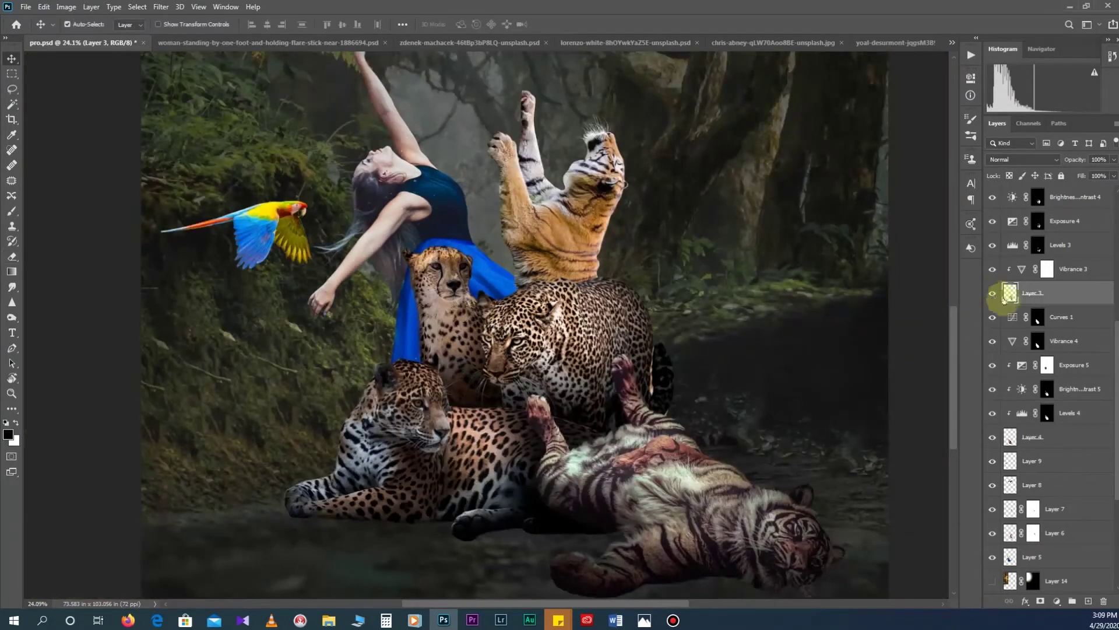
scroll(1087, 573, "up", 1)
double_click(1012, 221)
left_click_drag(863, 143, 843, 144)
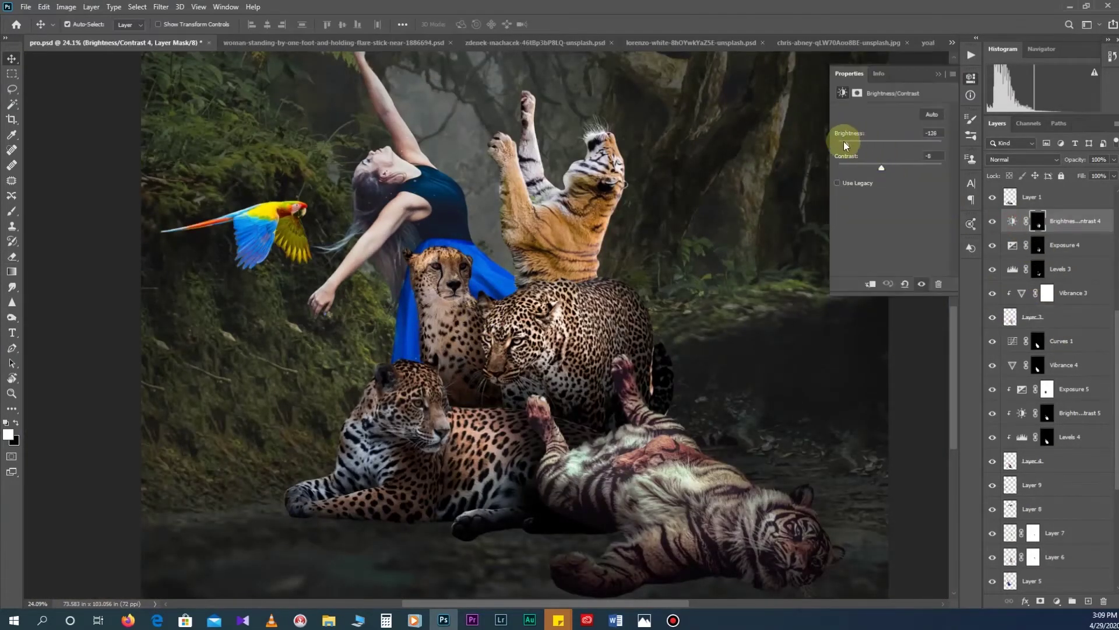
Step: Set up the eraser with a 250 brush at low opacity on the Brightness/Contrast 4 mask
key("e")
key("x")
key("v")
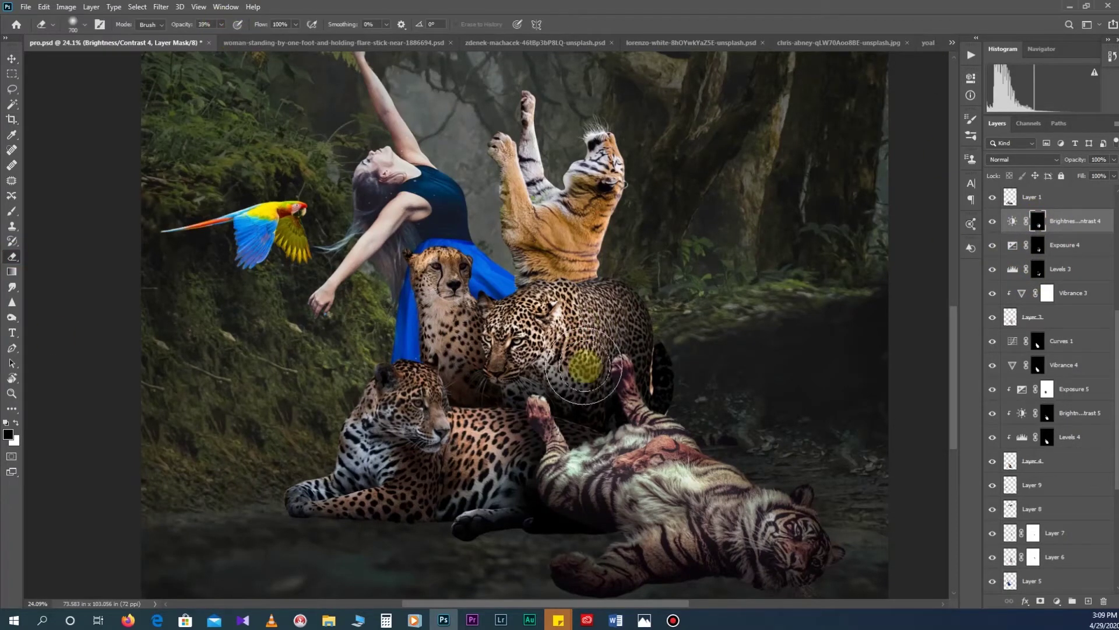
key("1")
scroll(573, 348, "down", 1, "alt")
key("0")
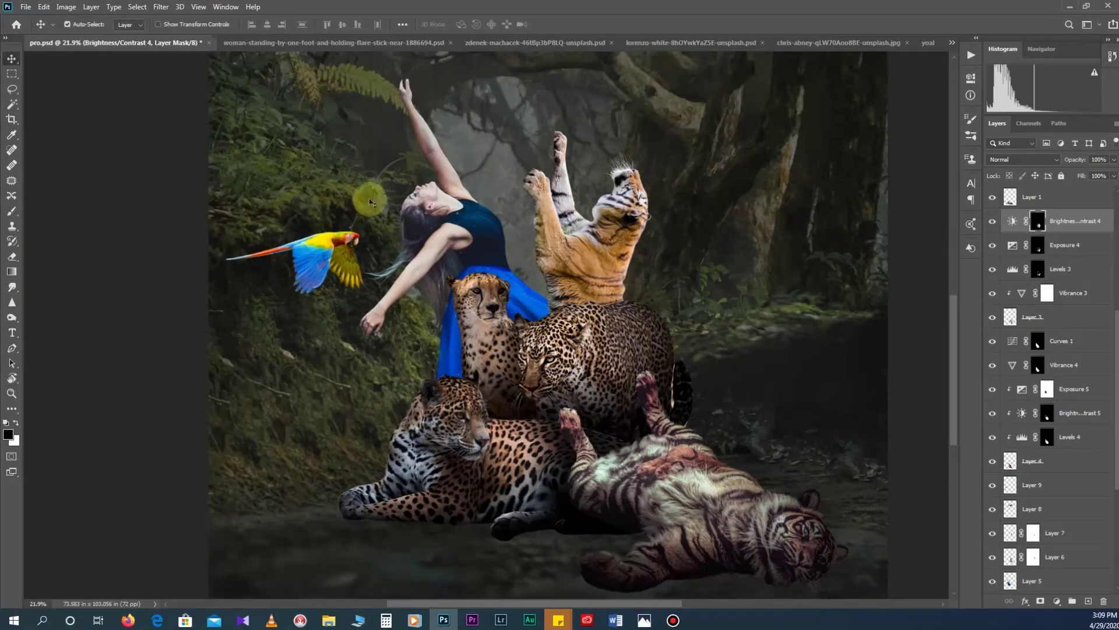
left_click(22, 259)
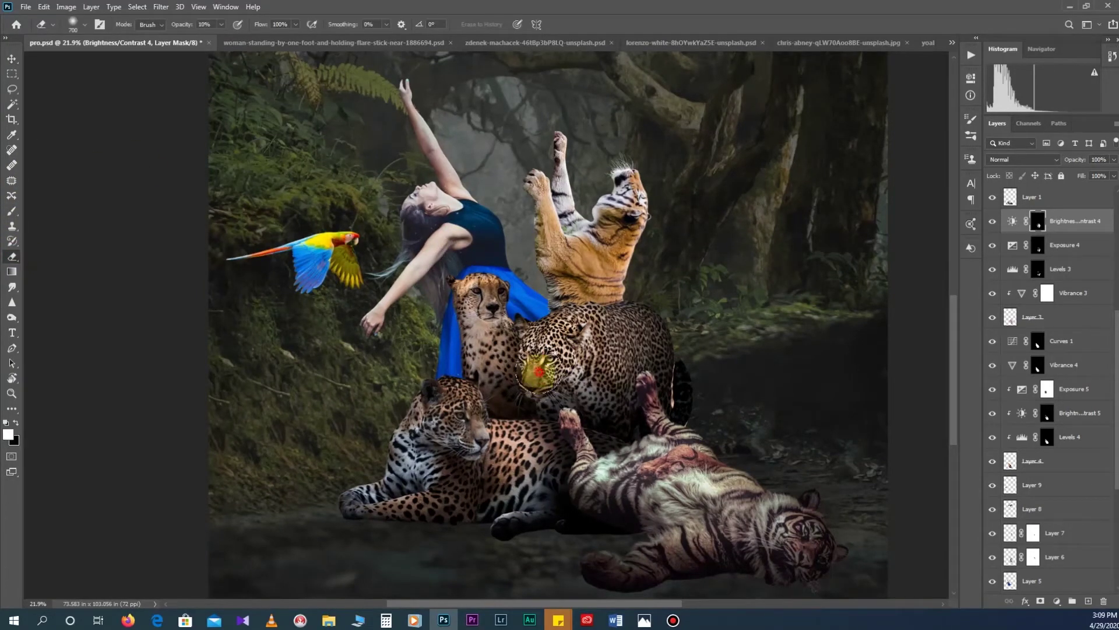
scroll(539, 372, "up", 3, "alt")
key("bracketleft")
key("bracketleft")
key("bracketleft")
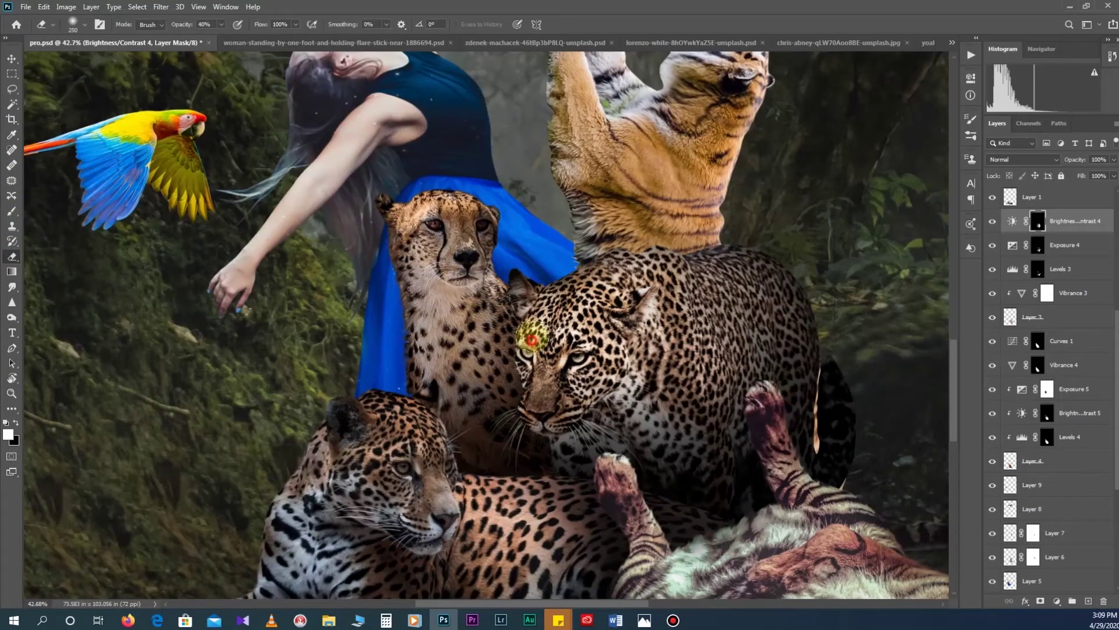
key("1")
Step: Paint 20%-opacity touches on the mask around the leopard's head
key("x")
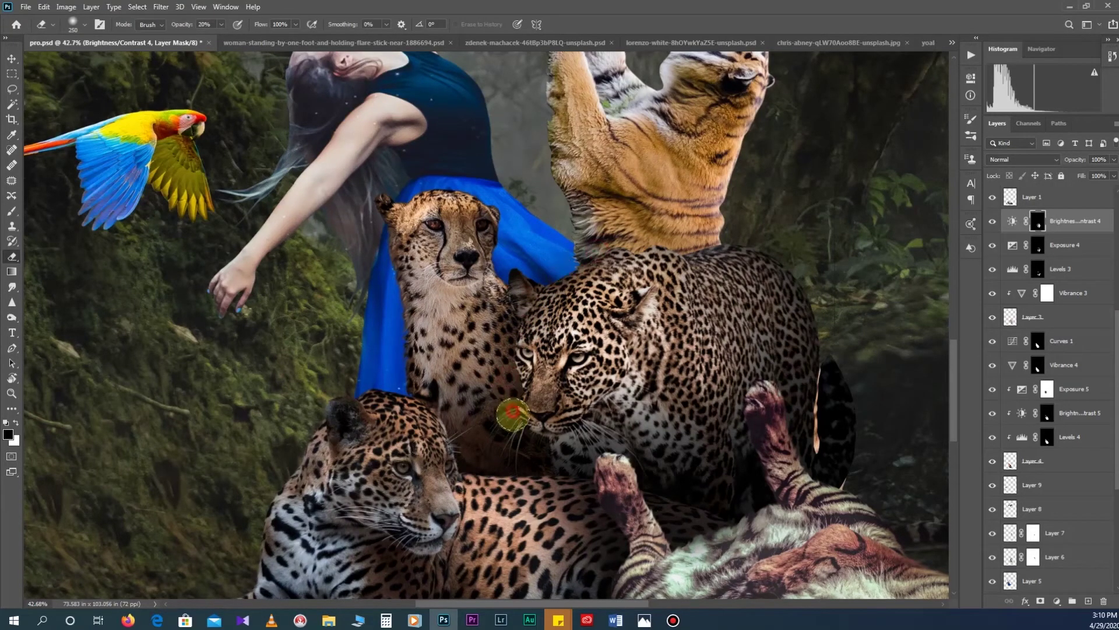
key("x")
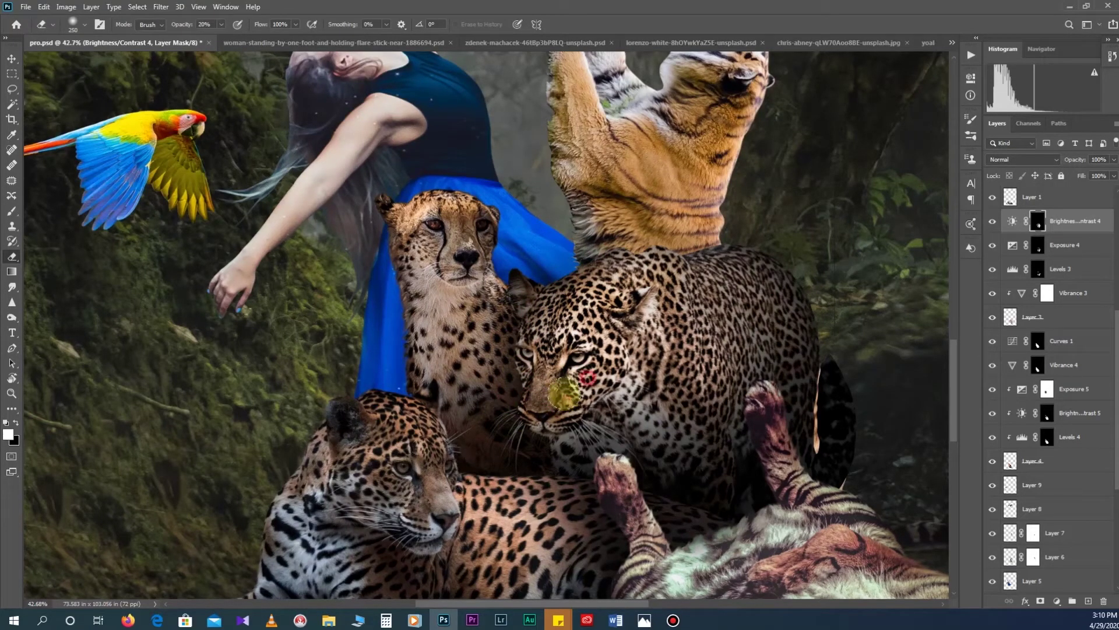
key("x")
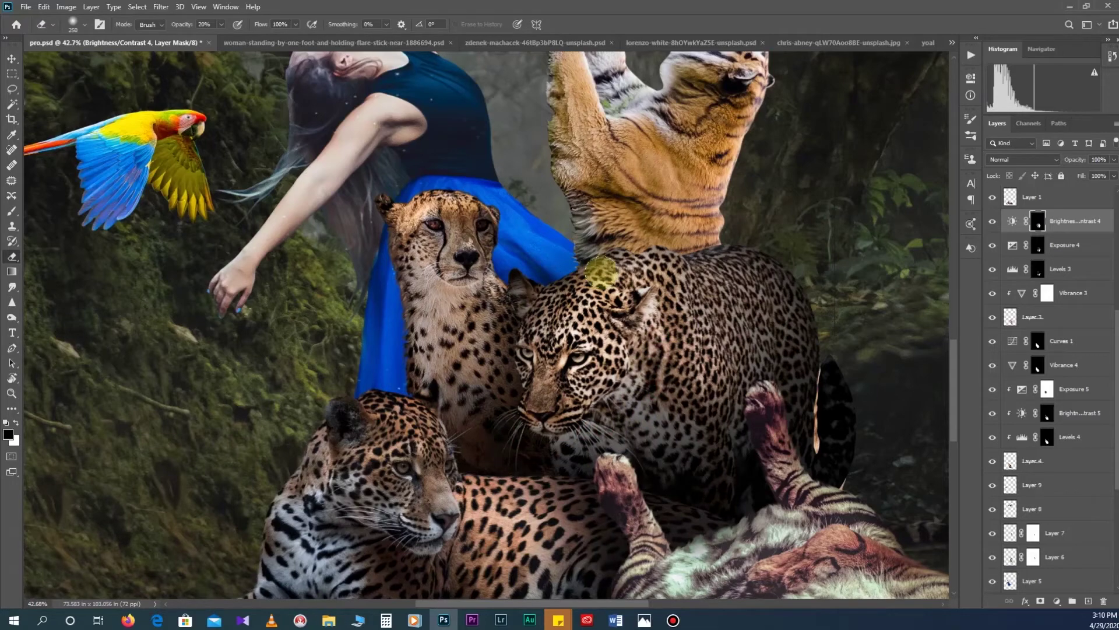
scroll(583, 280, "up", 1)
scroll(583, 326, "down", 3)
key("x")
scroll(575, 219, "up", 3)
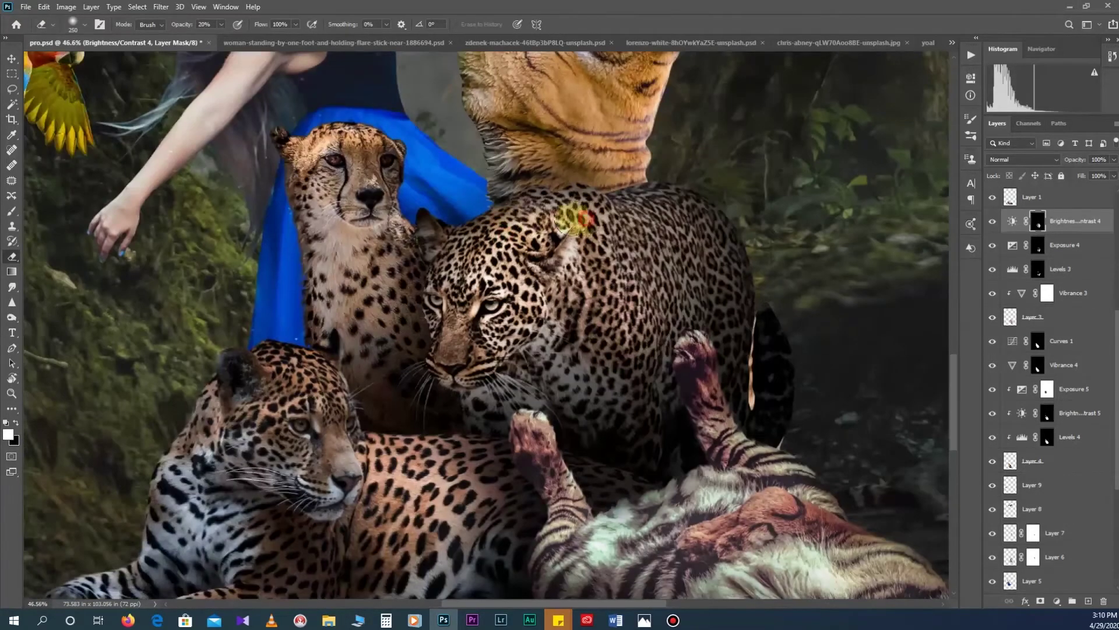
scroll(539, 315, "down", 2)
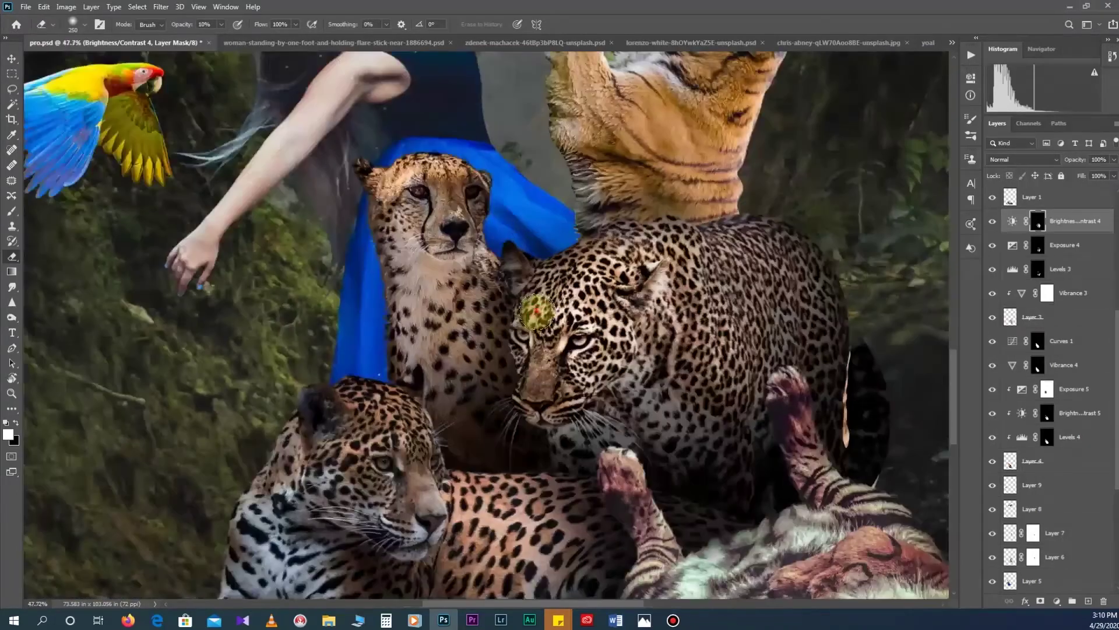
scroll(551, 323, "down", 2)
scroll(507, 362, "down", 1)
Step: Return to the Move tool and save the composite
key("v")
scroll(466, 407, "up", 2)
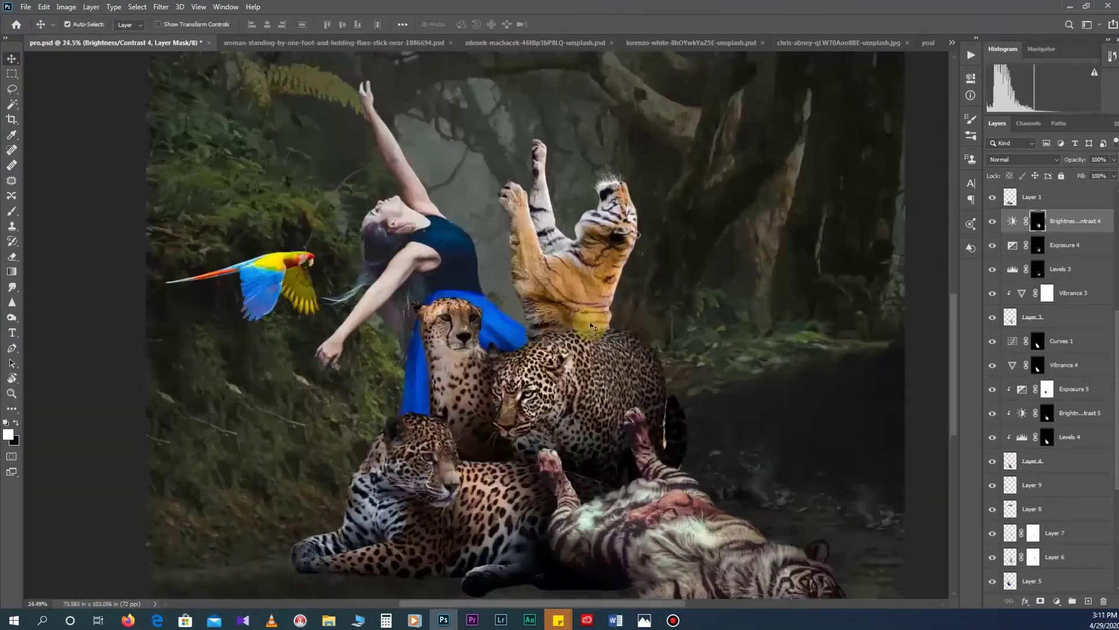
scroll(467, 407, "down", 1)
key("ctrl+s")
Step: Try an Exposure adjustment on tiger Layer 6, then delete the unwanted Exposure 6
key("x")
left_click(1010, 558)
left_click(1057, 601)
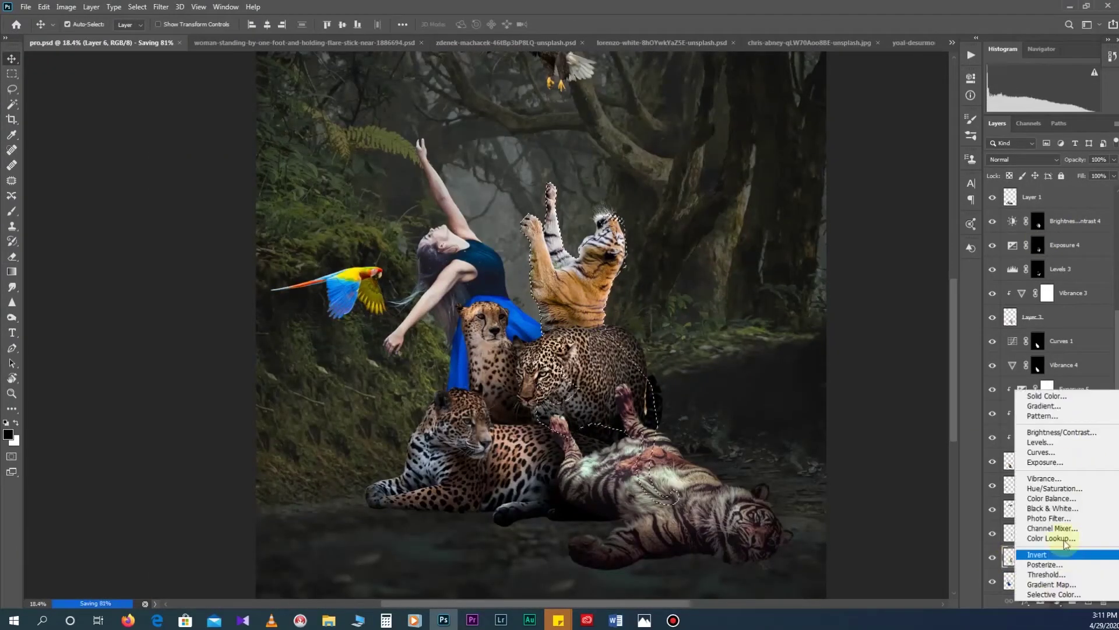
left_click(1044, 475)
left_click(939, 76)
scroll(656, 245, "up", 2)
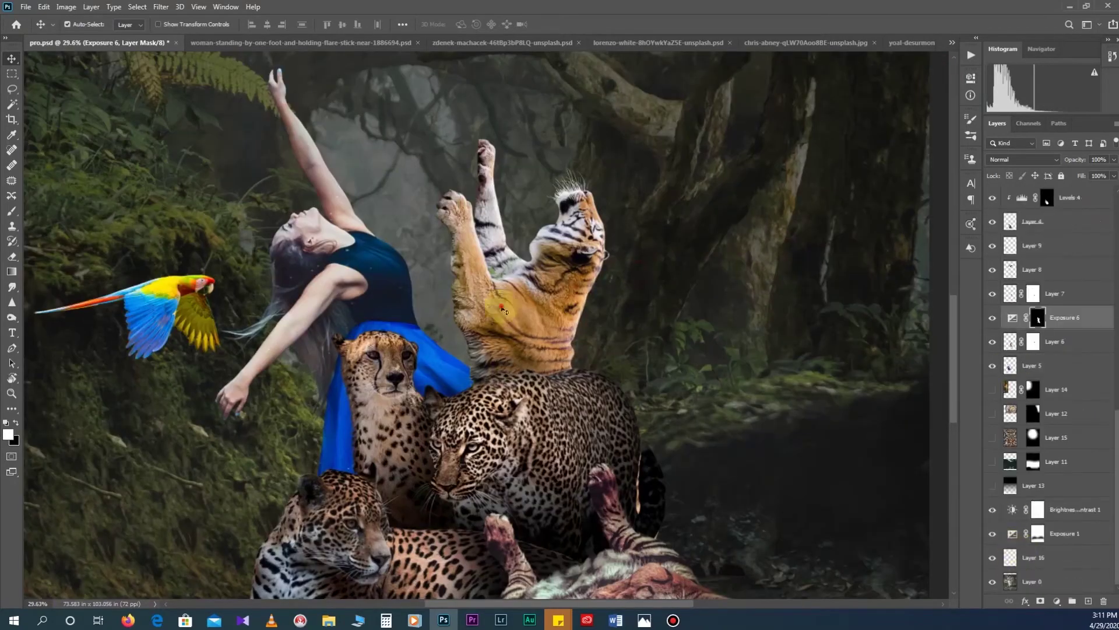
left_click(992, 342)
left_click(992, 294)
left_click(994, 317)
key("Delete")
Step: Merge tiger Layers 7 and 6 into one layer
key("ctrl+0")
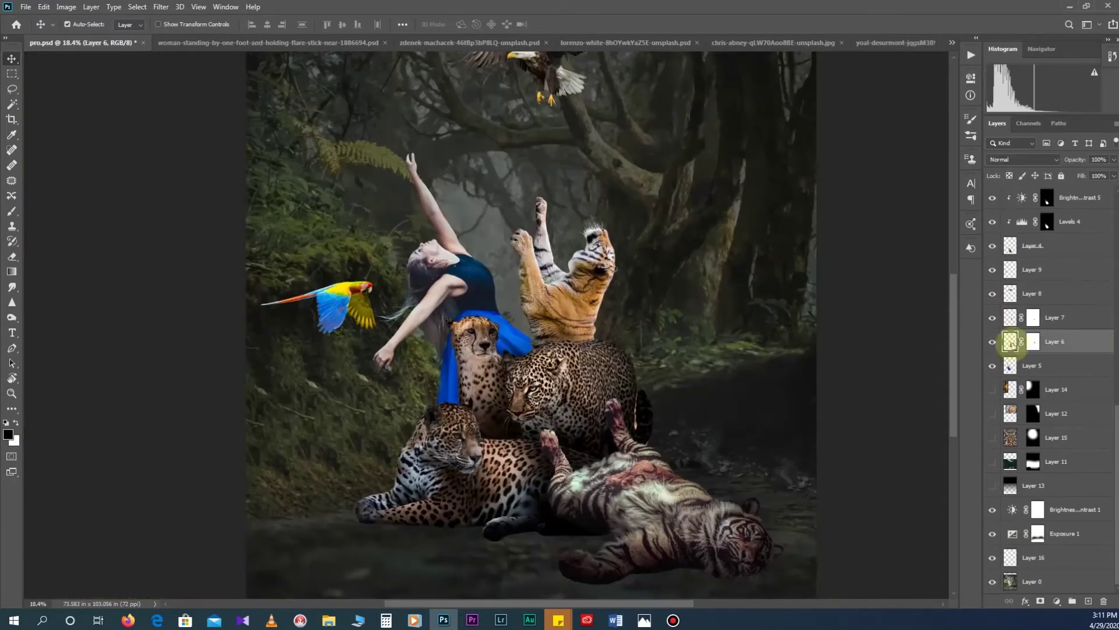
left_click(1055, 317, "shift")
key("ctrl+e")
Step: Add a Brightness/Contrast adjustment at -135 to darken the tiger
left_click(992, 342)
left_click(1057, 601)
left_click(1057, 434)
left_click_drag(890, 144, 844, 145)
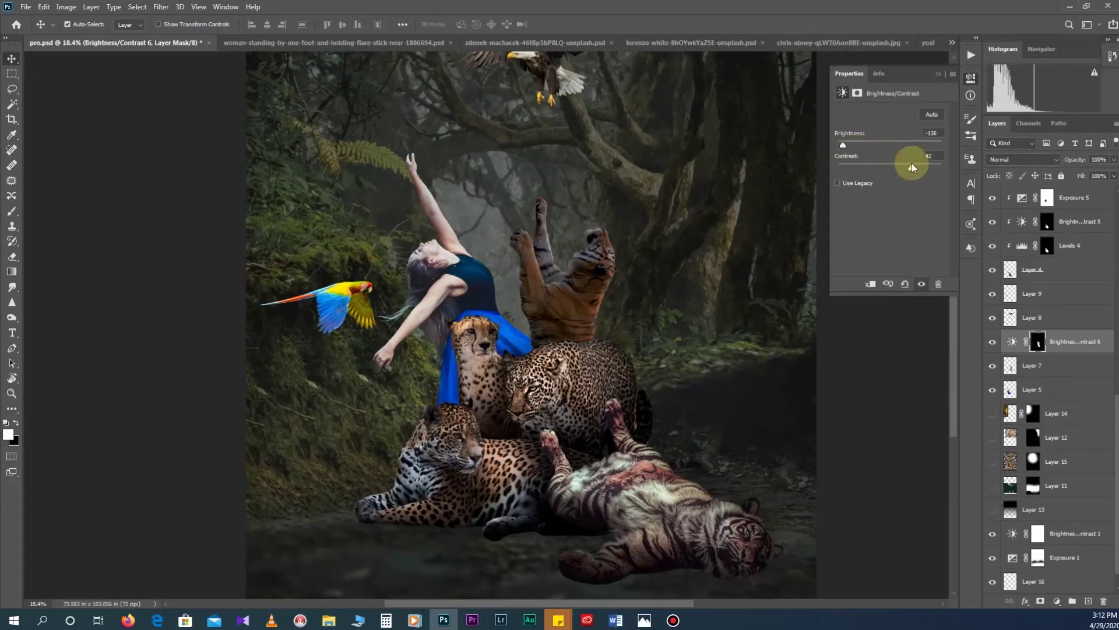
left_click(938, 74)
Step: Erase the adjustment mask over the tiger's head and upper body at 10% opacity
key("e")
scroll(545, 237, "up", 3, "alt")
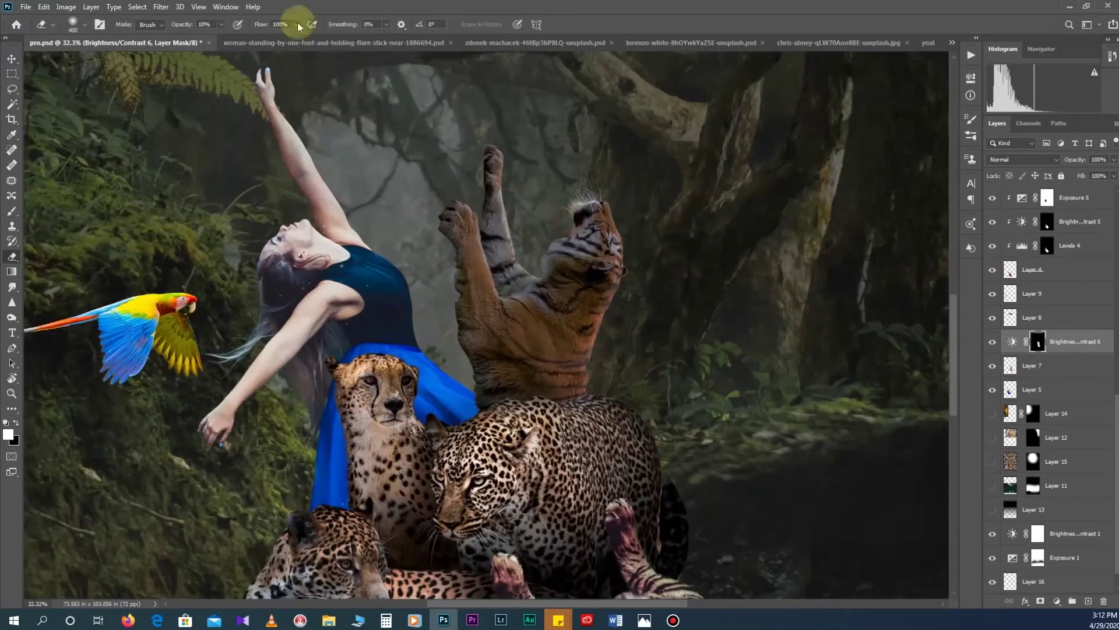
left_click_drag(577, 212, 530, 291)
key("1")
mouse_move(489, 163)
left_mouse_down()
mouse_move(519, 302)
mouse_move(559, 291)
left_mouse_up()
Step: Hide Brightness/Contrast 6 and select the merged tiger Layer 7
key("v")
scroll(545, 280, "down", 2)
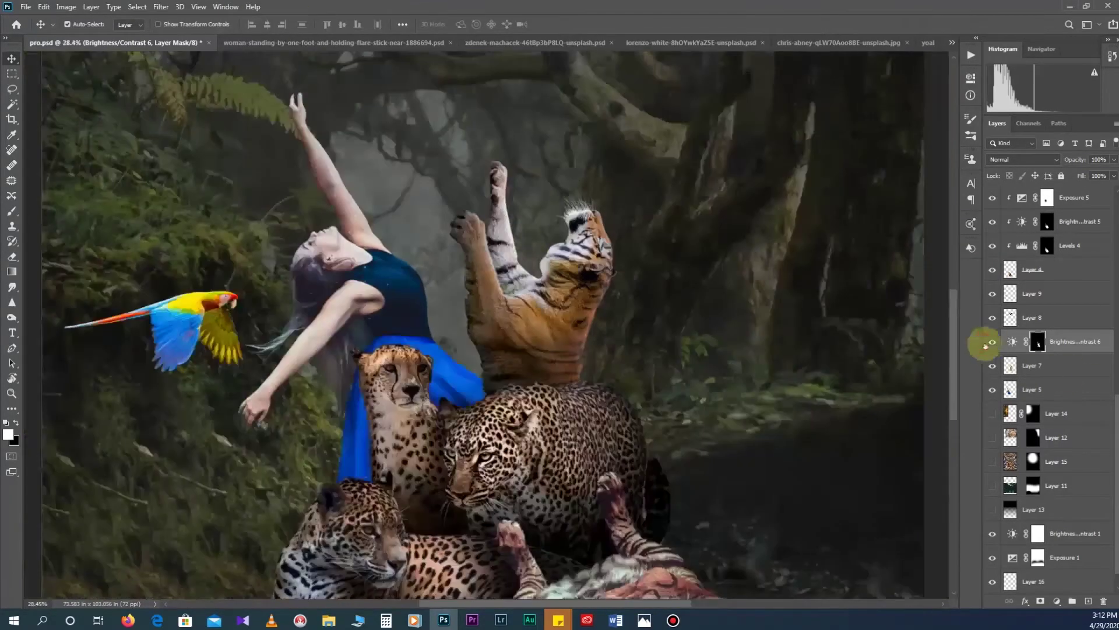
left_click(992, 342)
left_click(1032, 366)
scroll(523, 258, "up", 5, "alt")
Step: Smudge the tiger's hard cut-out edges outward into fur wisps at 36% strength
key("r")
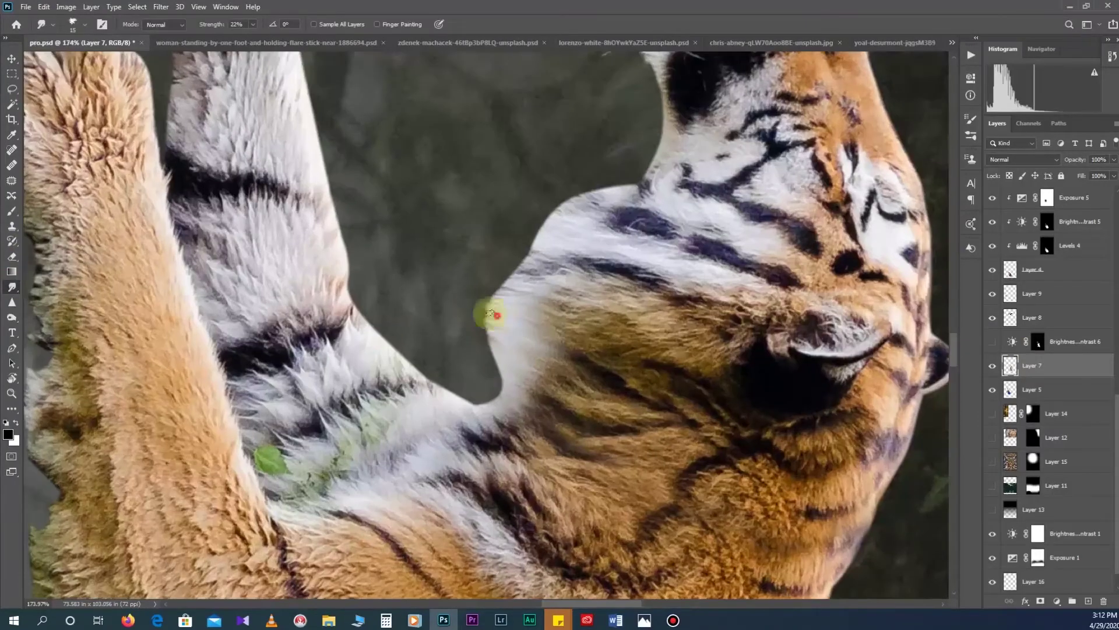
key("3")
key("6")
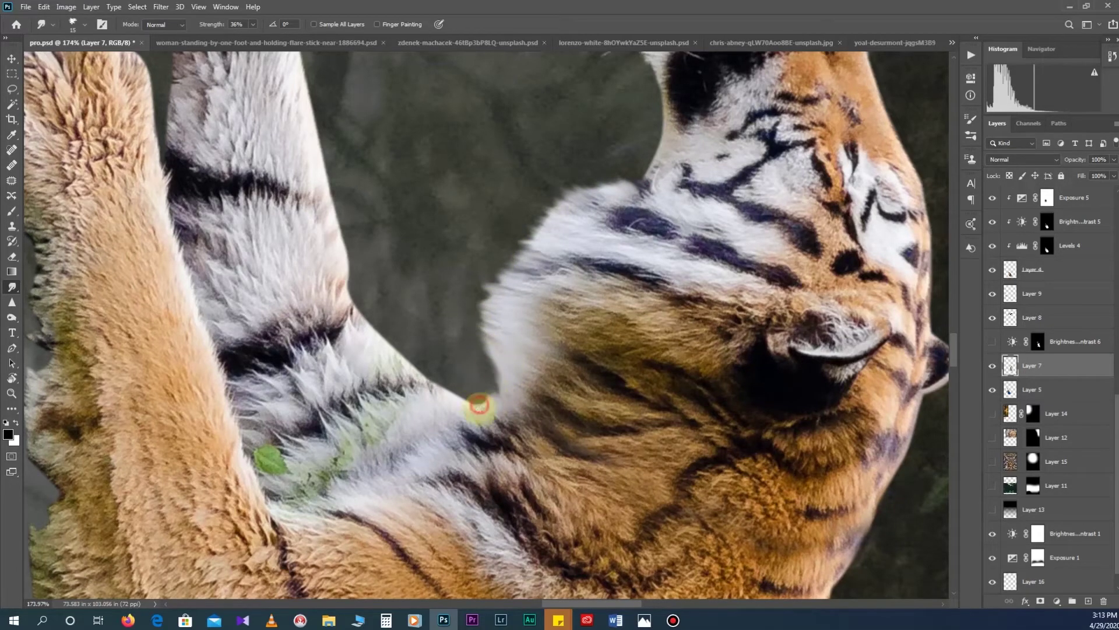
left_click_drag(473, 410, 430, 388)
left_click_drag(345, 299, 356, 249)
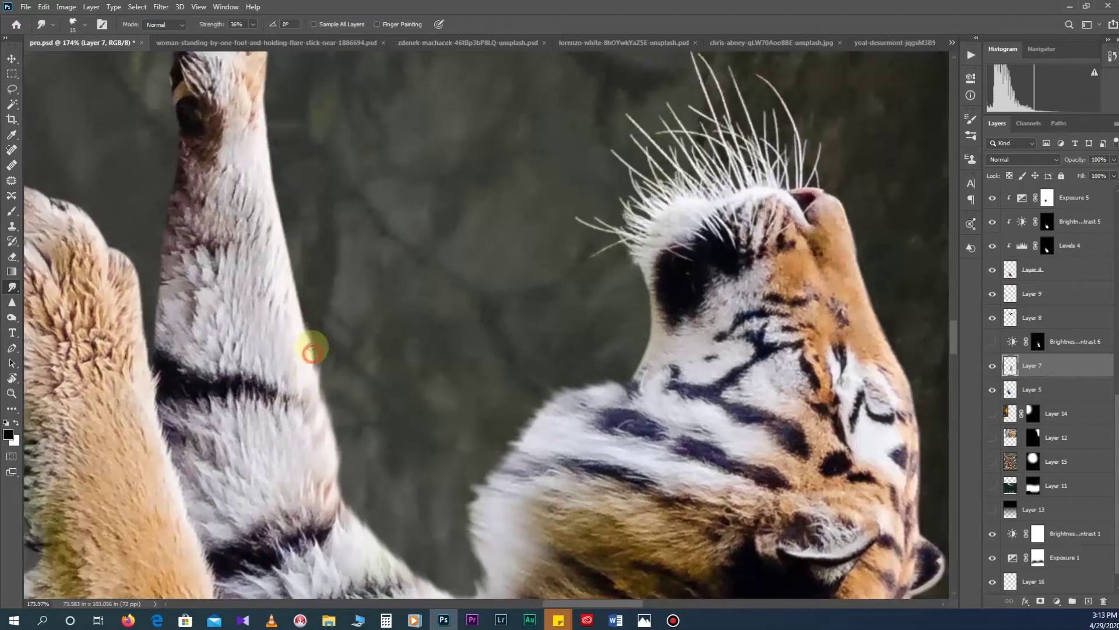
left_click_drag(293, 307, 298, 225)
Step: Smudge the fur edges around the tiger's paw tip and left paw into the background
scroll(303, 200, "up", 2)
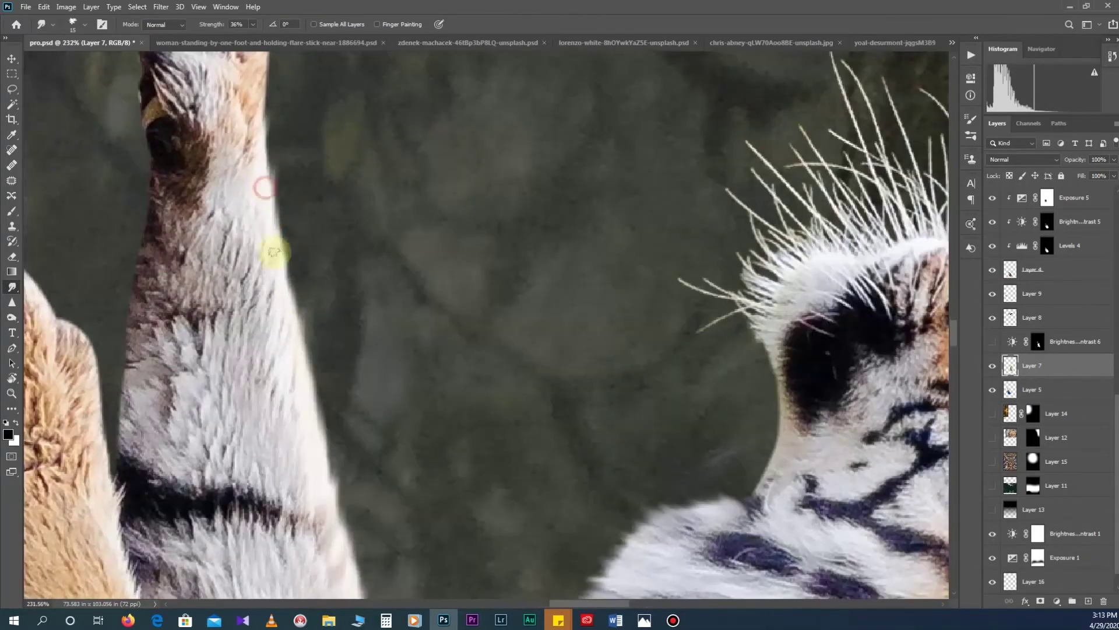
scroll(309, 250, "up", 1)
left_click_drag(295, 159, 282, 114)
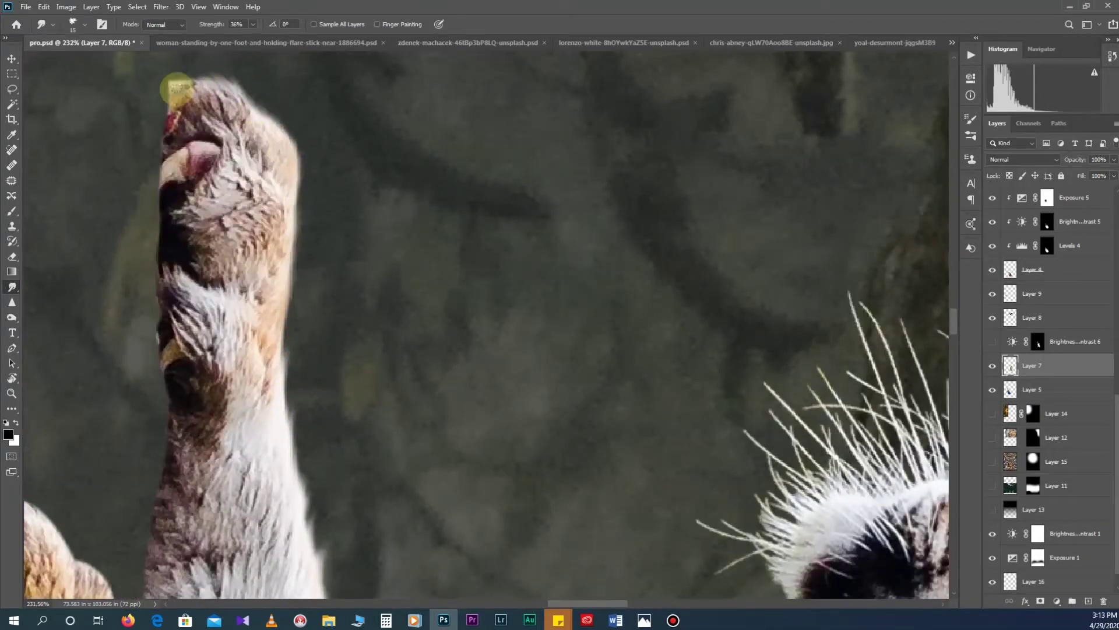
left_click_drag(170, 112, 157, 161)
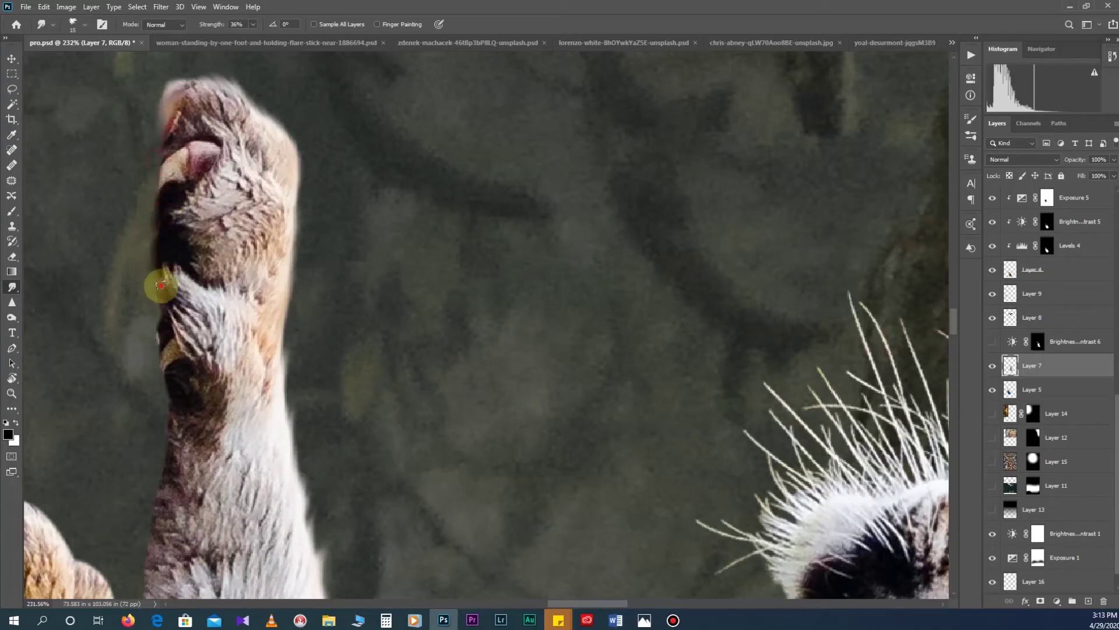
scroll(167, 300, "down", 2)
scroll(270, 251, "down", 2)
left_click_drag(269, 311, 266, 332)
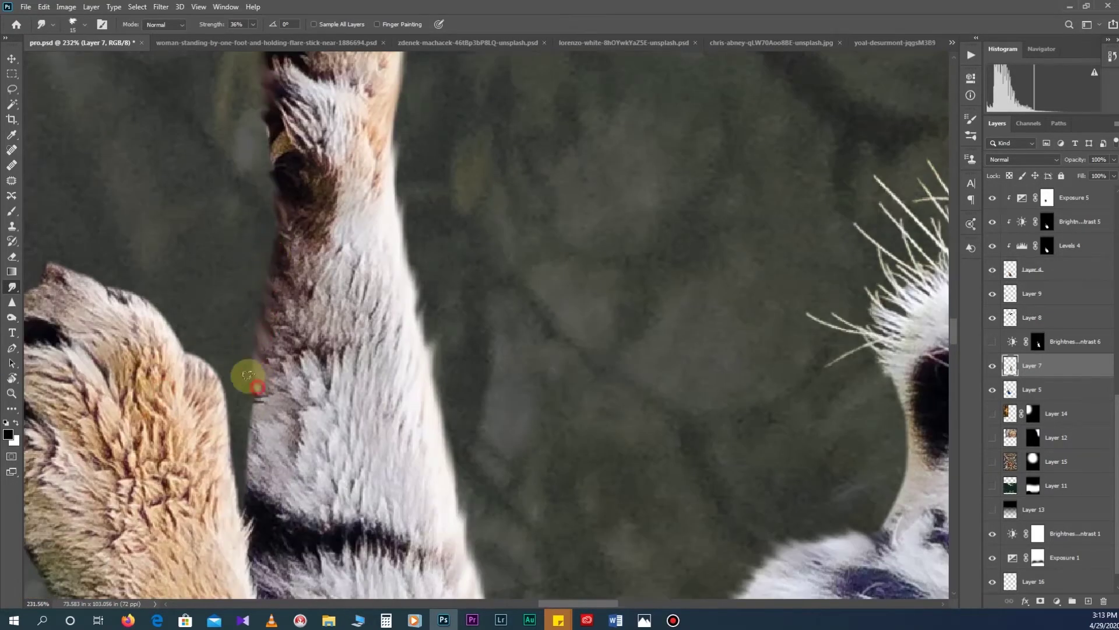
mouse_move(228, 423)
left_mouse_down()
mouse_move(95, 257)
mouse_move(267, 189)
left_mouse_up()
left_click_drag(210, 231, 152, 317)
Step: Smear fur wisps along the tiger's shoulder edge
scroll(245, 286, "down", 2)
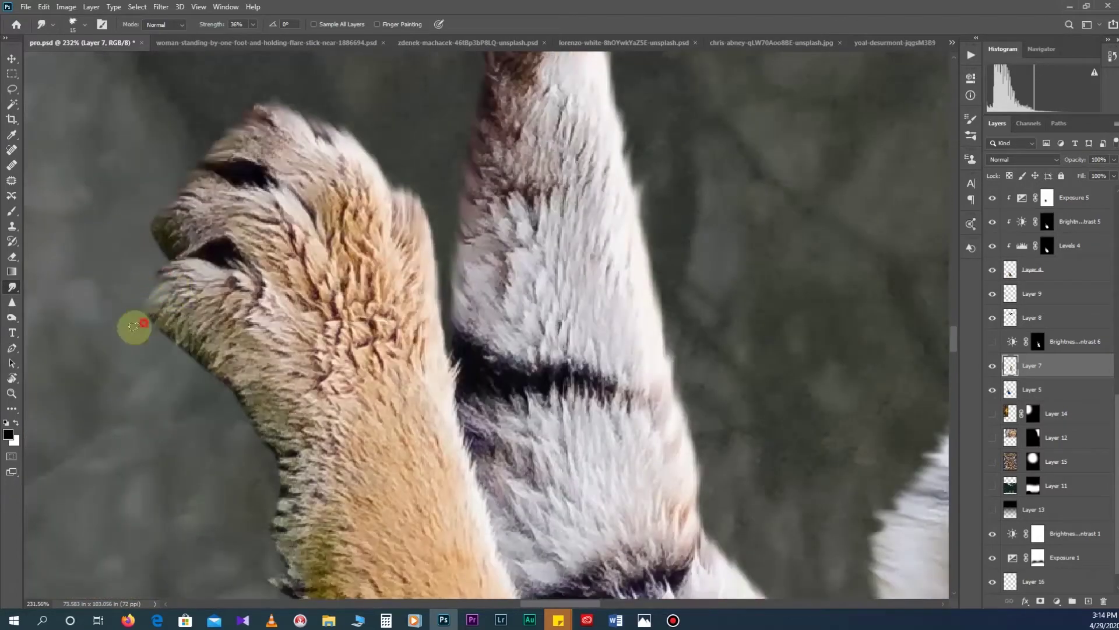
scroll(250, 413, "down", 2)
scroll(262, 402, "down", 2)
scroll(304, 432, "down", 2)
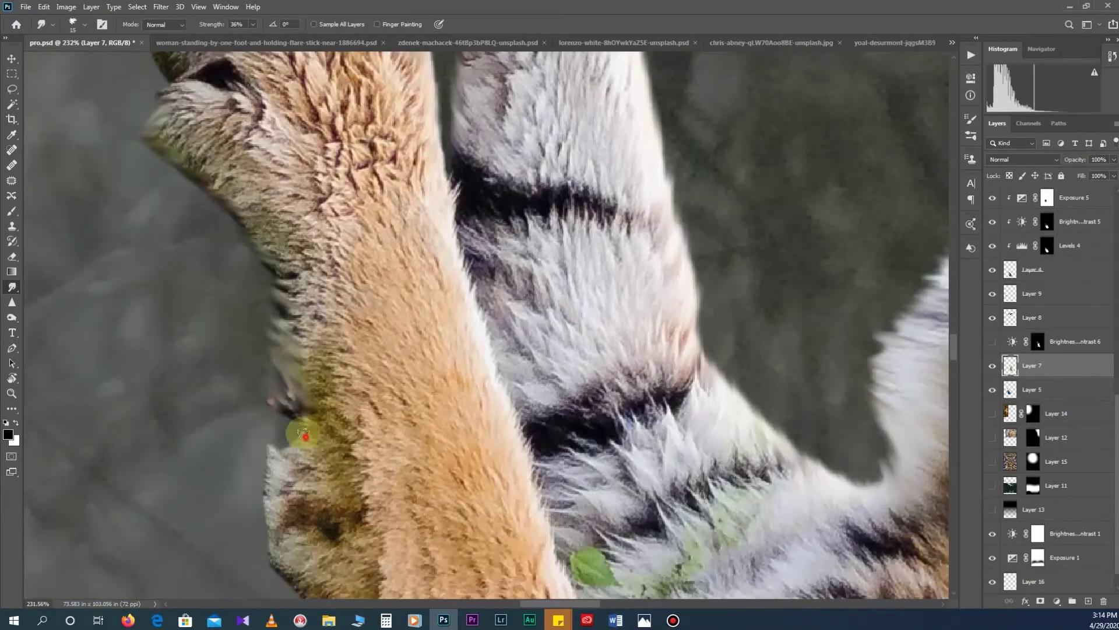
scroll(251, 344, "up", 1)
scroll(280, 443, "up", 3)
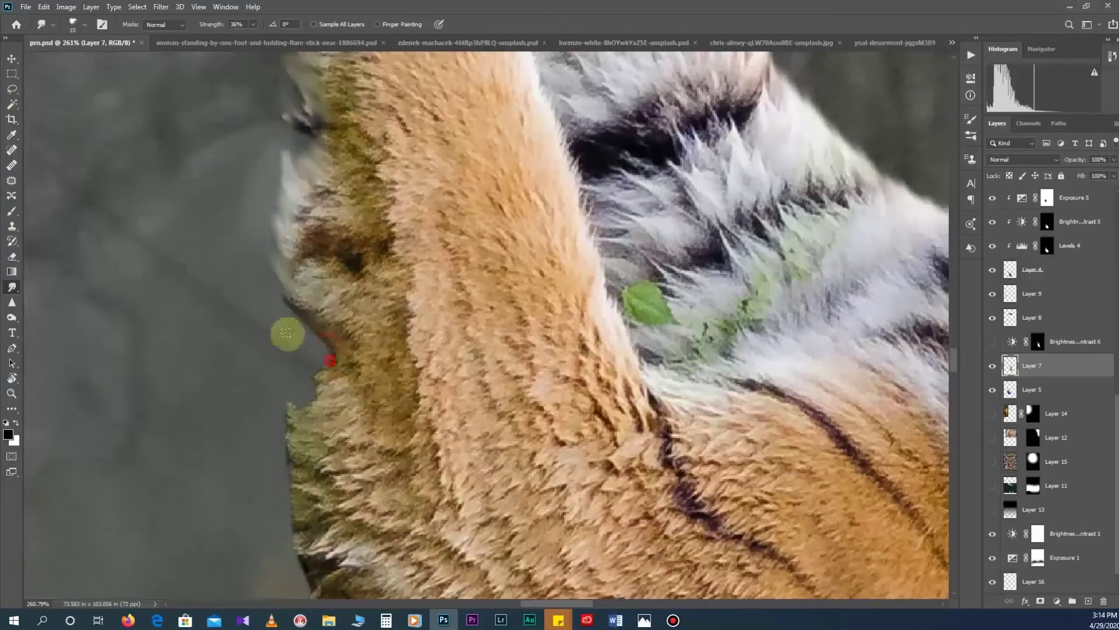
scroll(274, 327, "down", 1)
scroll(303, 343, "down", 1)
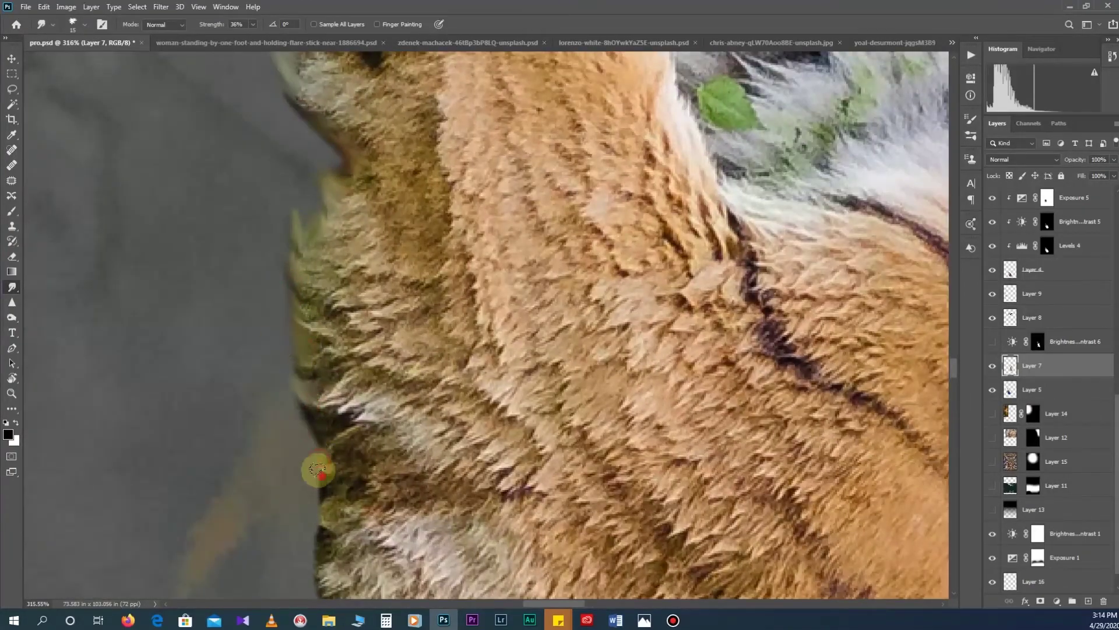
scroll(326, 443, "down", 2)
scroll(375, 392, "up", 3)
mouse_move(353, 387)
left_mouse_down()
mouse_move(368, 477)
mouse_move(220, 312)
mouse_move(208, 419)
mouse_move(229, 494)
mouse_move(260, 532)
left_mouse_up()
Step: Zoom out and turn the tiger's Brightness/Contrast 6 darkening back on
scroll(260, 532, "down", 5)
scroll(444, 235, "up", 6)
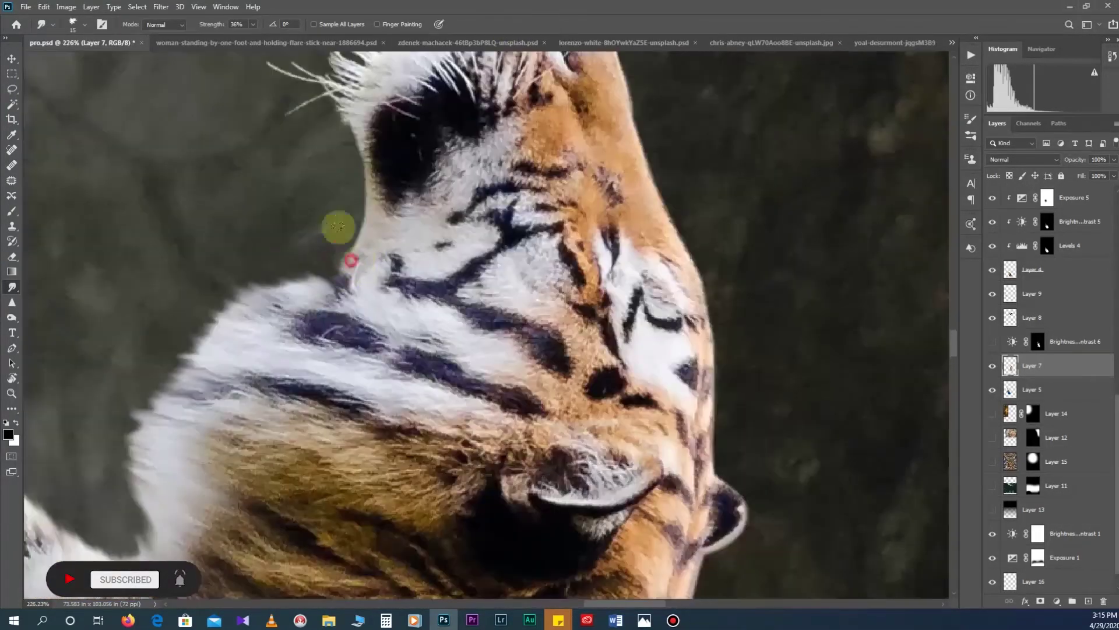
scroll(403, 151, "right", 5)
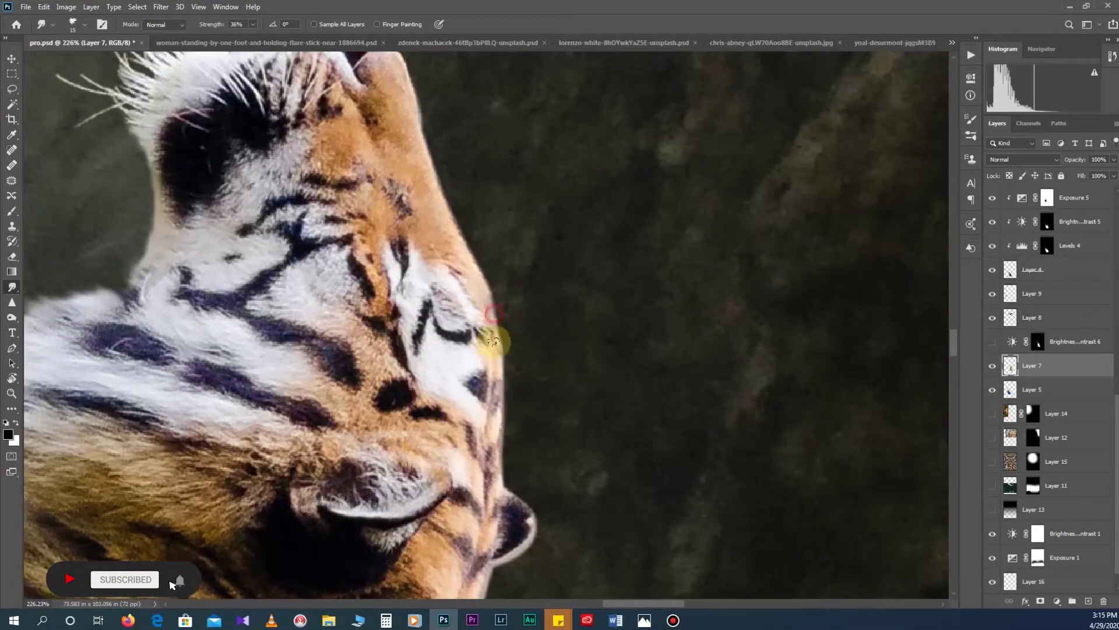
scroll(493, 341, "down", 5)
scroll(470, 68, "down", 2)
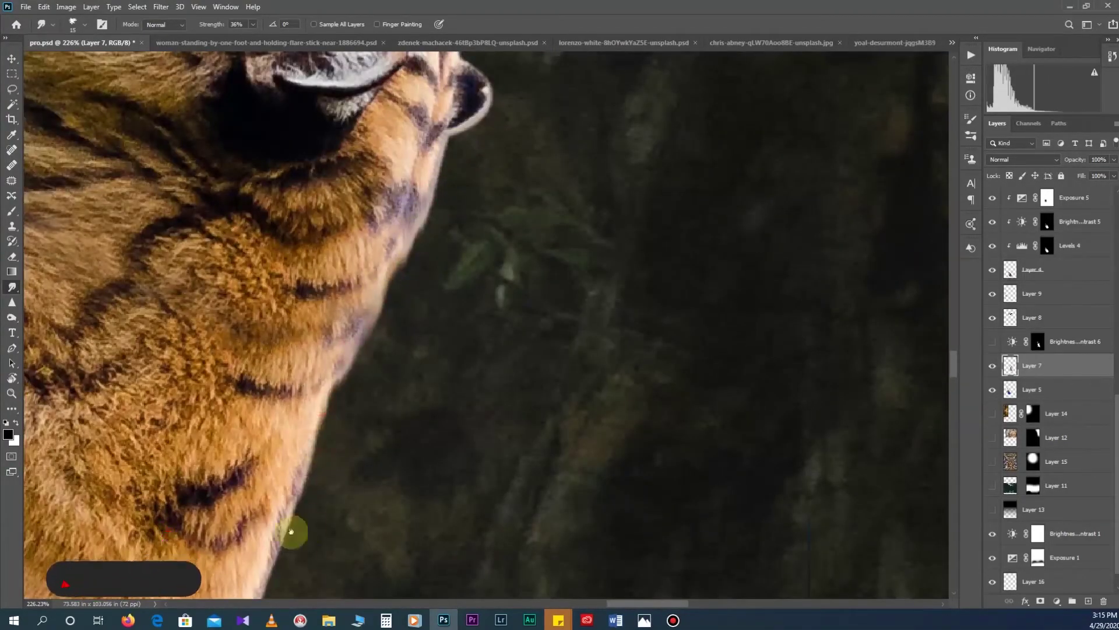
scroll(291, 531, "down", 3)
scroll(305, 480, "down", 2)
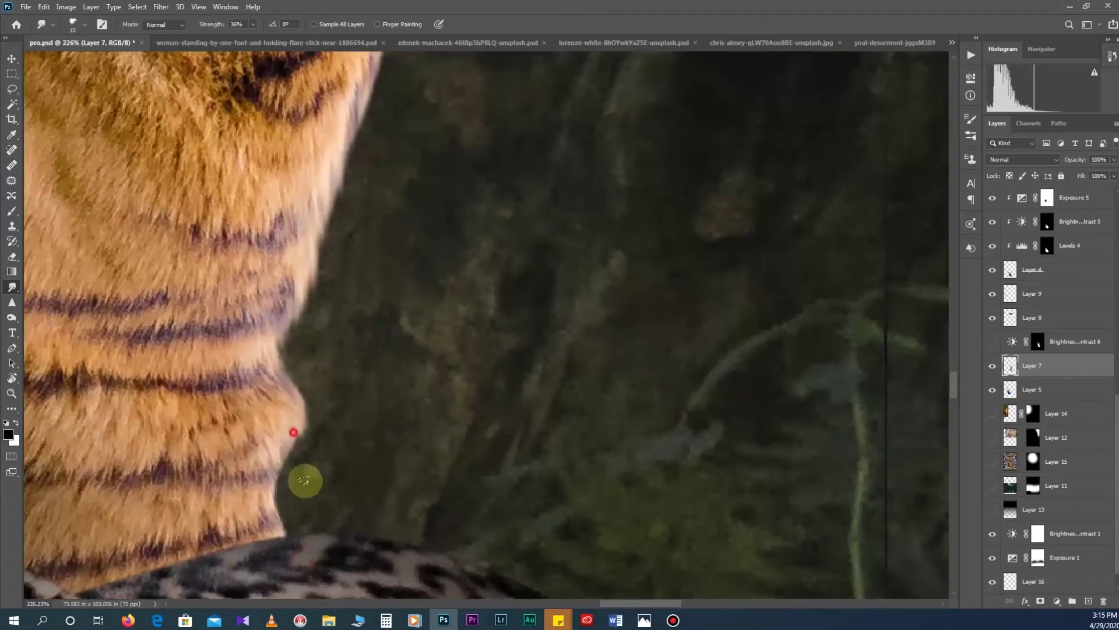
scroll(304, 481, "down", 10)
key("v")
left_click(993, 341)
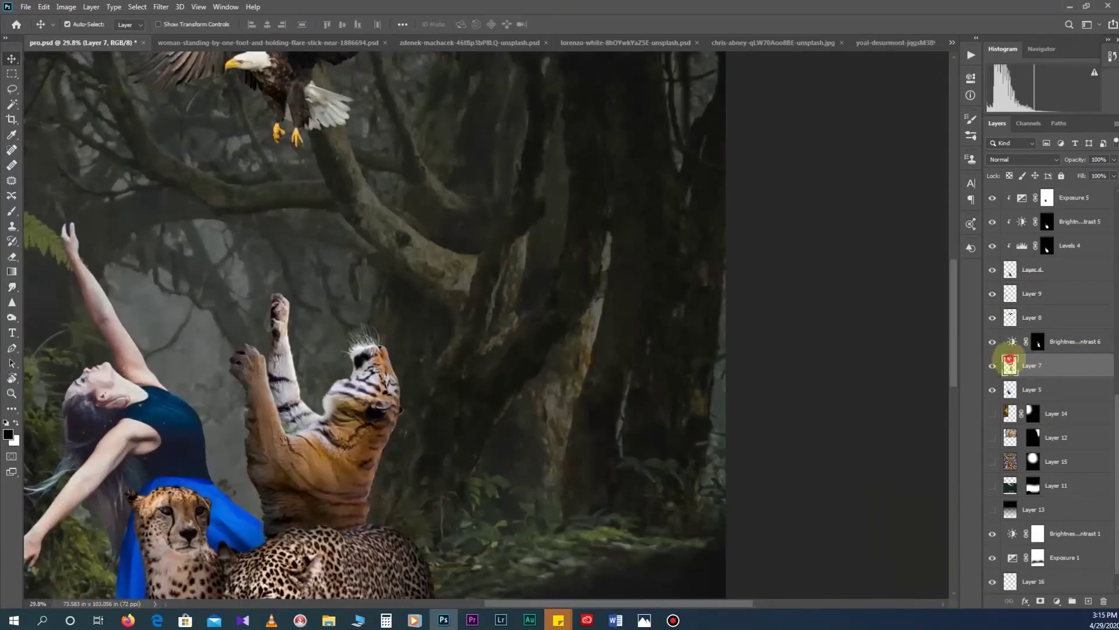
Step: Add an Exposure adjustment above the tiger, darkening it with gamma lowered to 0.68
key("x")
left_click(1038, 342)
key("z")
key("e")
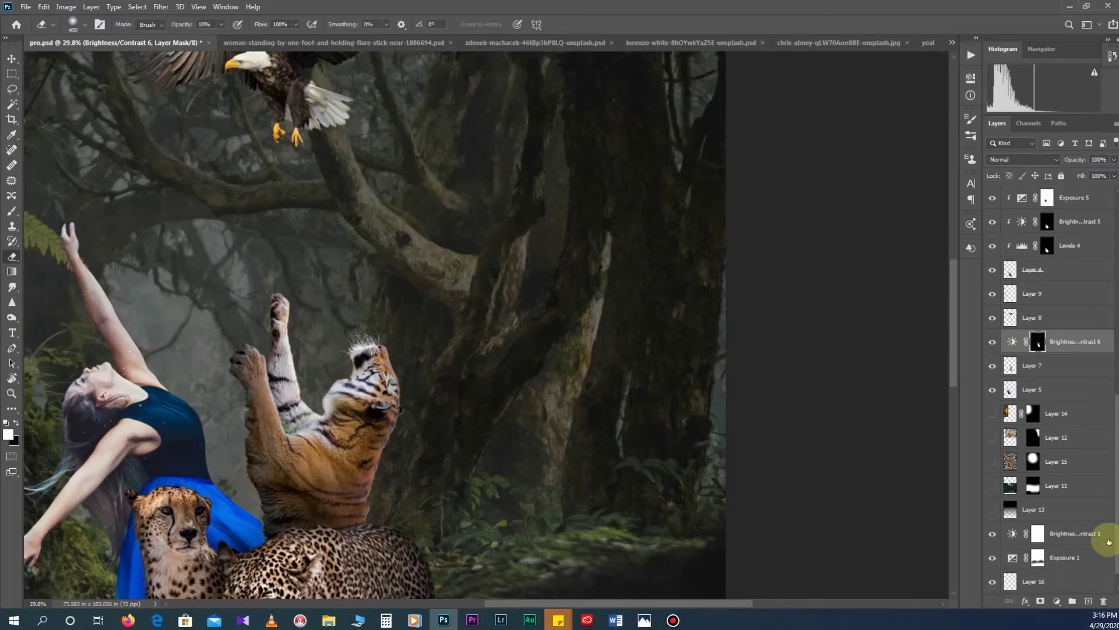
left_click(1057, 601)
left_click_drag(890, 141, 875, 141)
left_click_drag(890, 187, 903, 187)
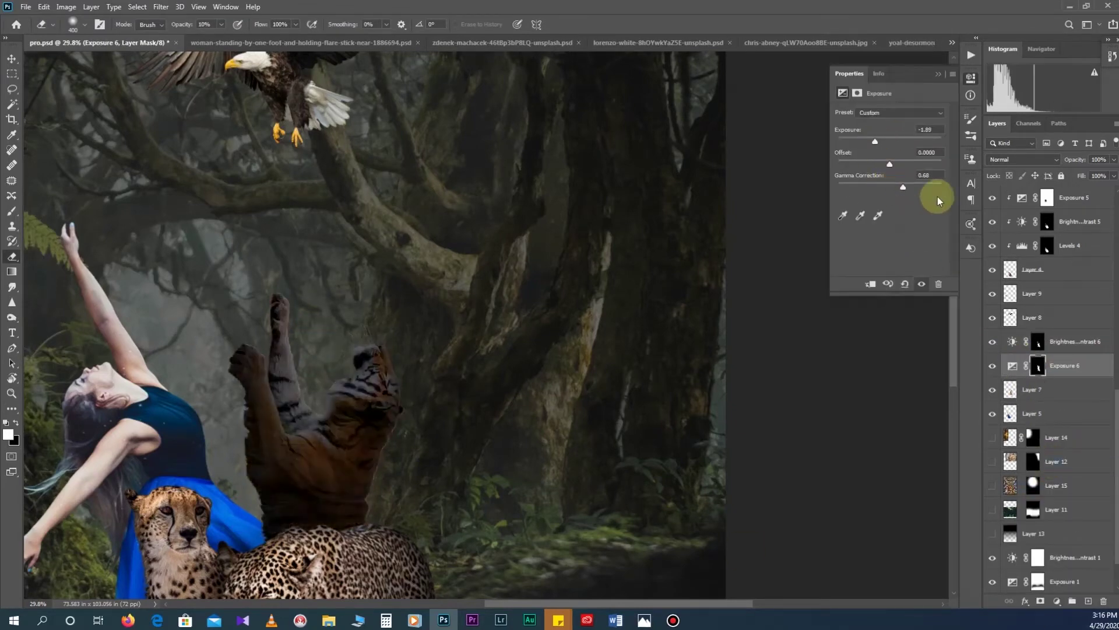
left_click(938, 74)
Step: Erase the Exposure mask at 28% opacity to reveal the tiger's body and head
key("bracketleft")
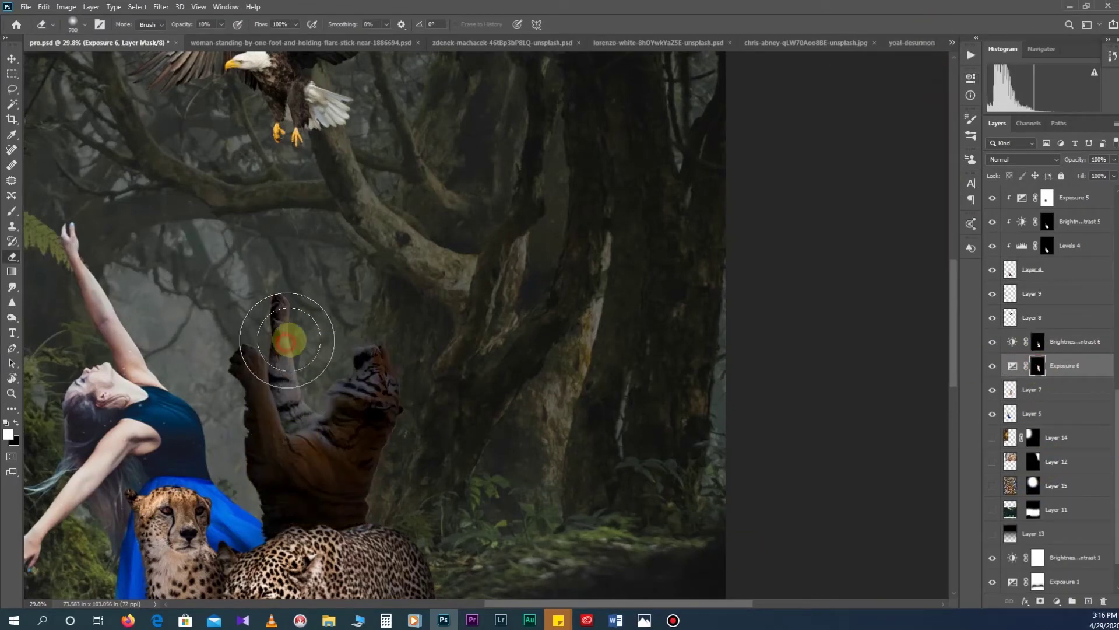
left_click_drag(263, 366, 365, 374)
left_click_drag(218, 25, 228, 25)
key("bracketright")
key("bracketright")
mouse_move(356, 478)
left_mouse_down()
mouse_move(373, 385)
mouse_move(303, 466)
left_mouse_up()
scroll(303, 408, "down", 3)
scroll(303, 350, "up", 3)
key("bracketleft")
left_click_drag(314, 274, 302, 349)
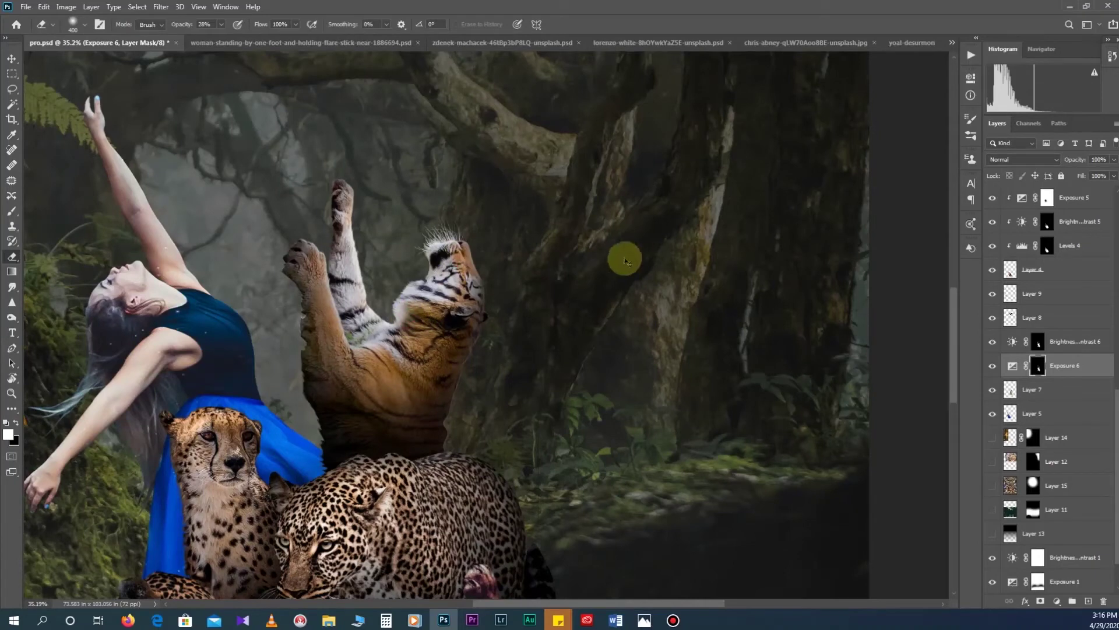
Step: Load the tiger's outline as a selection and paint its mask edges to blend them
key("x")
left_click(1010, 390, "ctrl")
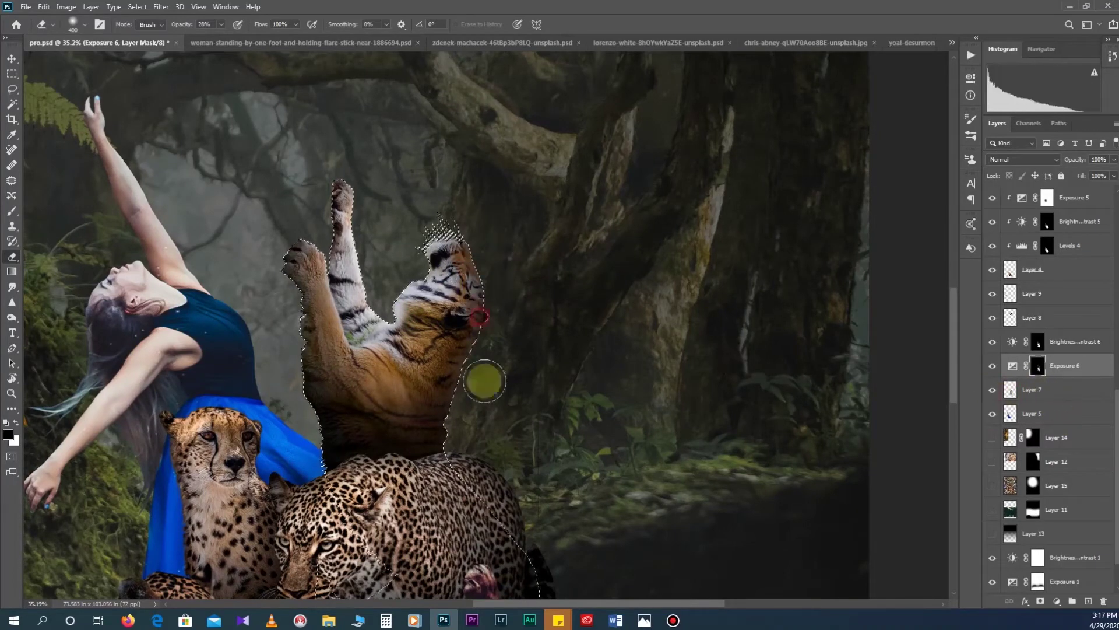
key("x")
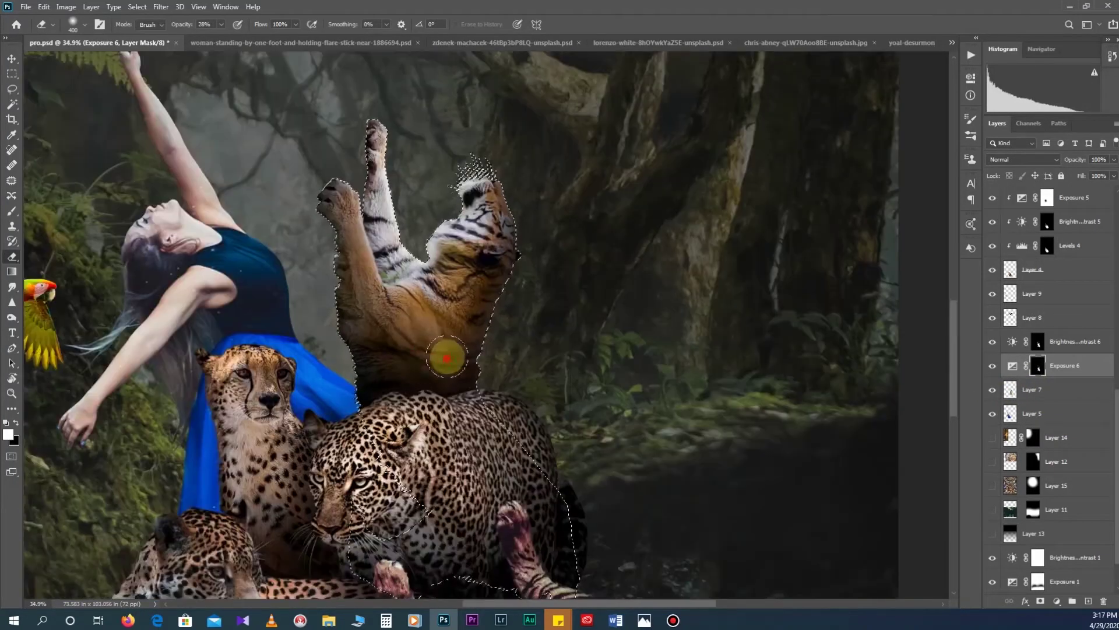
left_click_drag(429, 224, 408, 303)
key("ctrl+d")
scroll(649, 455, "down", 3)
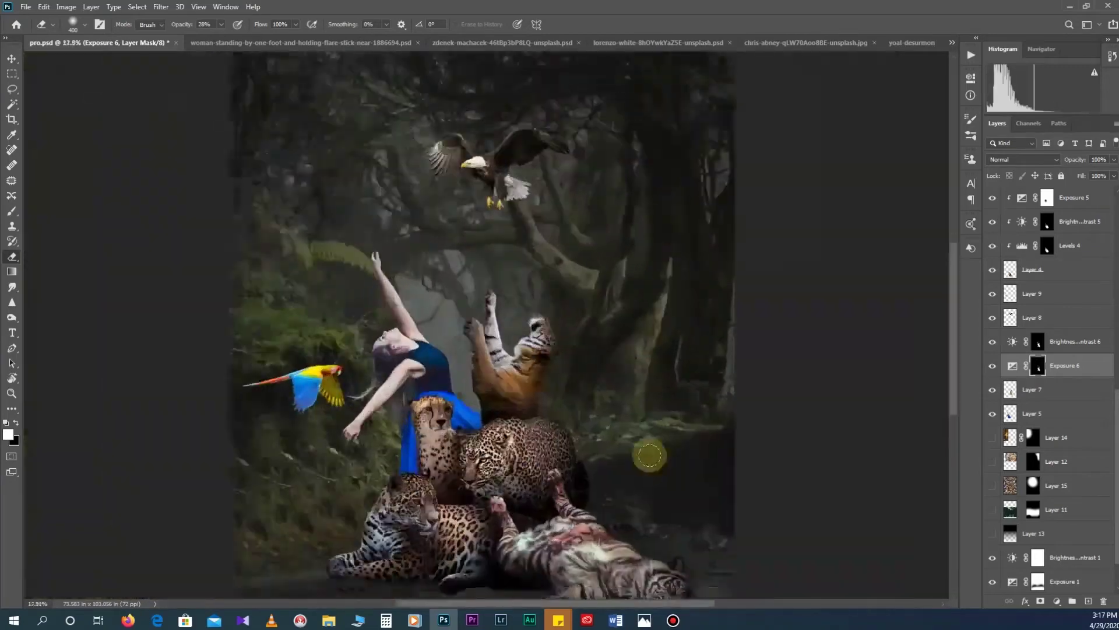
scroll(533, 275, "up", 2)
Step: Erase the mask over the tiger's lower body at 10% opacity with a 250 brush
key("x")
key("1")
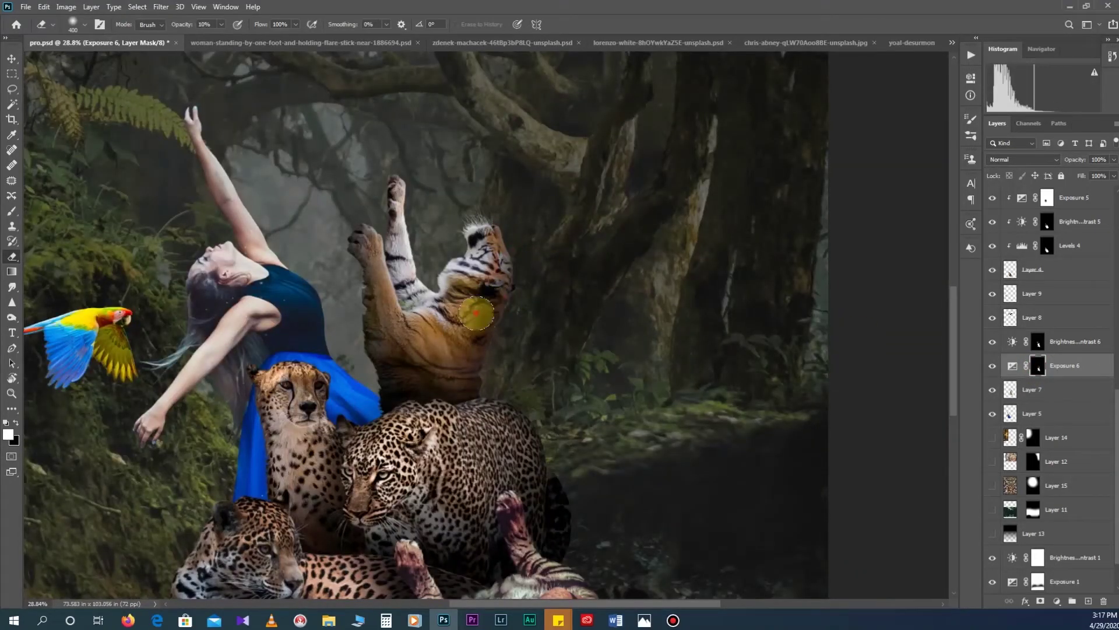
scroll(394, 351, "down", 1)
left_click_drag(395, 382, 394, 344)
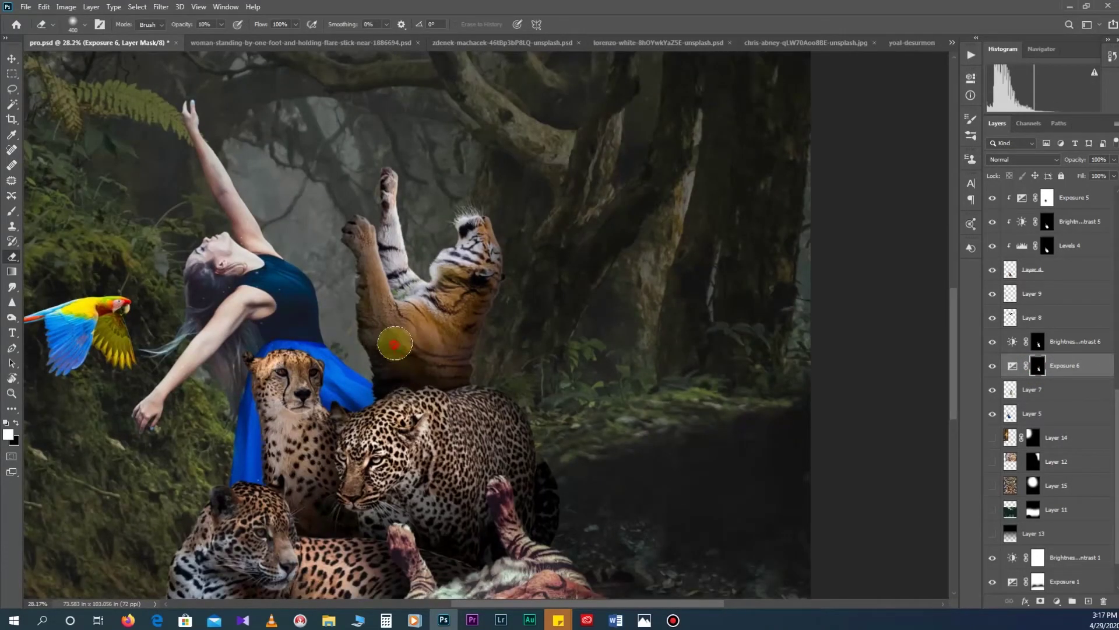
key("bracketleft")
key("bracketleft")
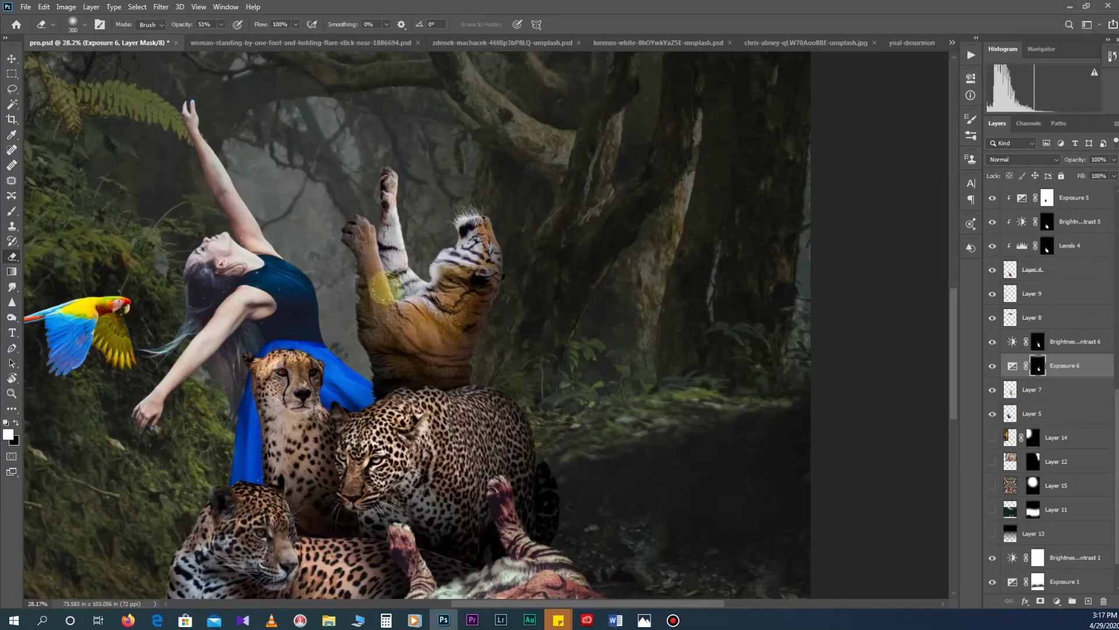
scroll(430, 320, "up", 8)
scroll(430, 320, "up", 2)
left_click(1032, 389)
Step: Clone white fur over the green leaf streaks on the tiger's Layer 7
key("s")
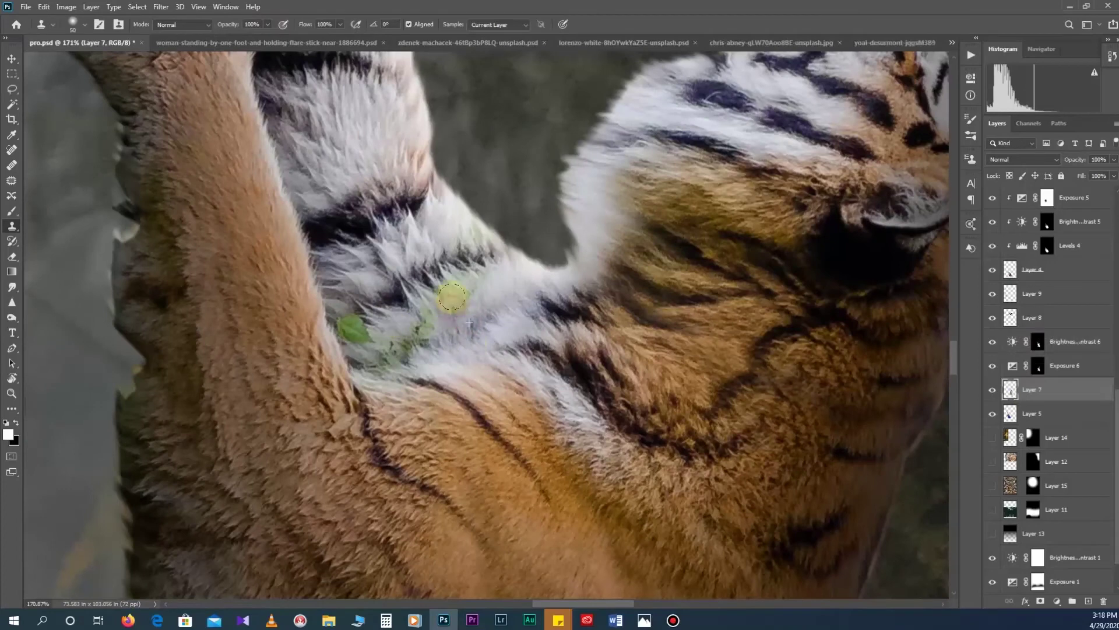
left_click_drag(452, 298, 462, 304)
left_click_drag(376, 358, 351, 334)
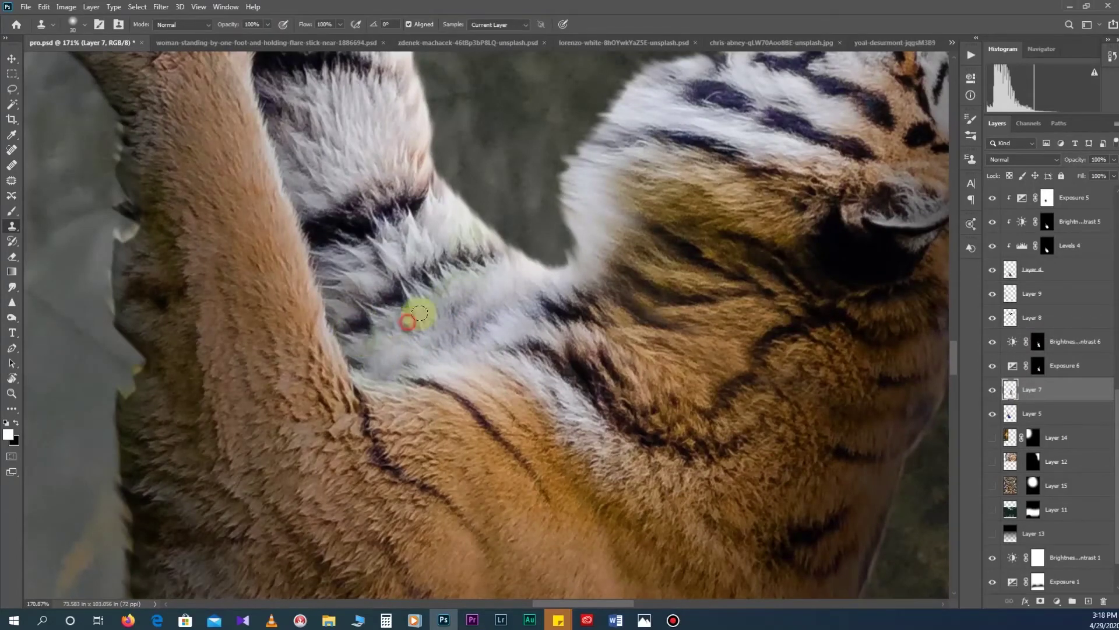
scroll(457, 249, "down", 4)
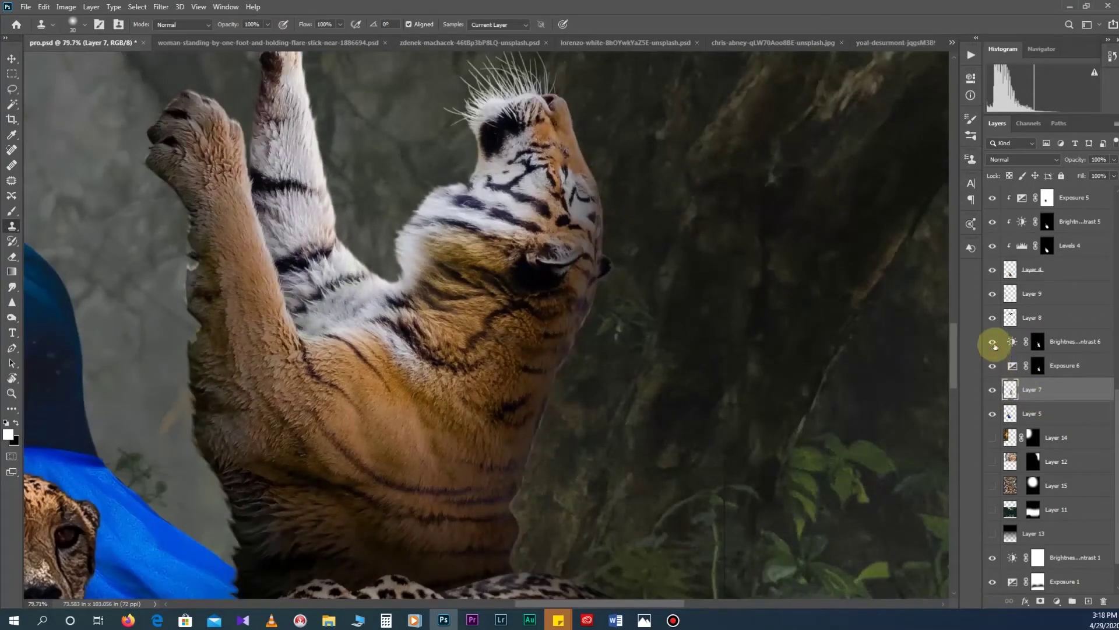
Step: Soften the Brightness/Contrast 6 mask on the tiger with the Eraser at 10% opacity
left_click(1038, 341)
key("e")
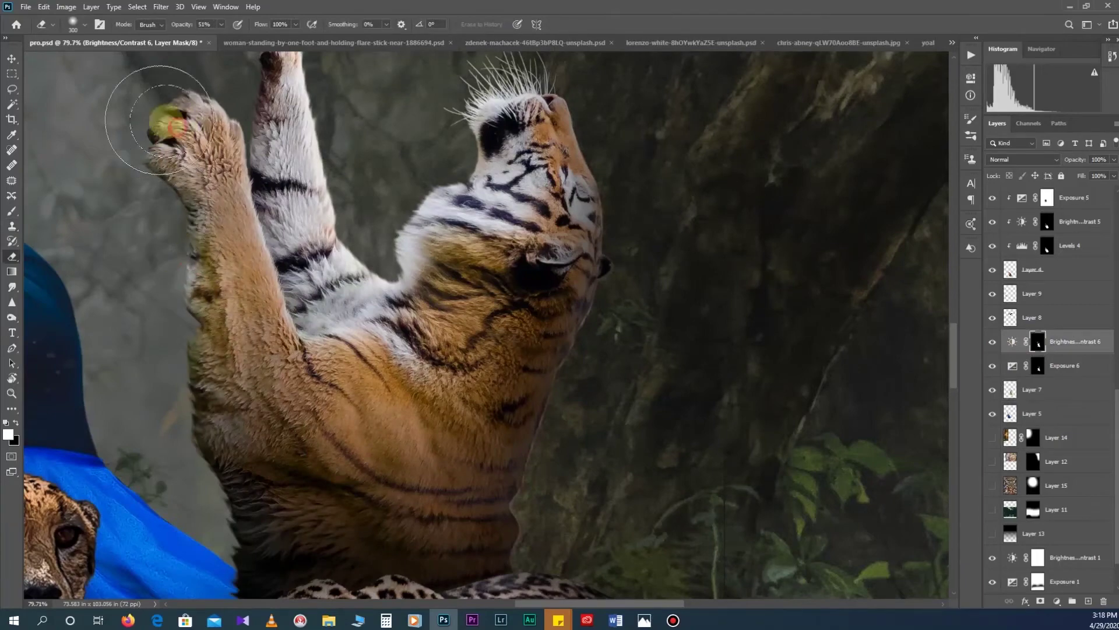
scroll(178, 126, "down", 3)
scroll(242, 433, "up", 2)
key("1")
scroll(294, 450, "down", 1)
scroll(437, 312, "down", 2)
scroll(524, 312, "up", 1)
scroll(362, 250, "down", 1)
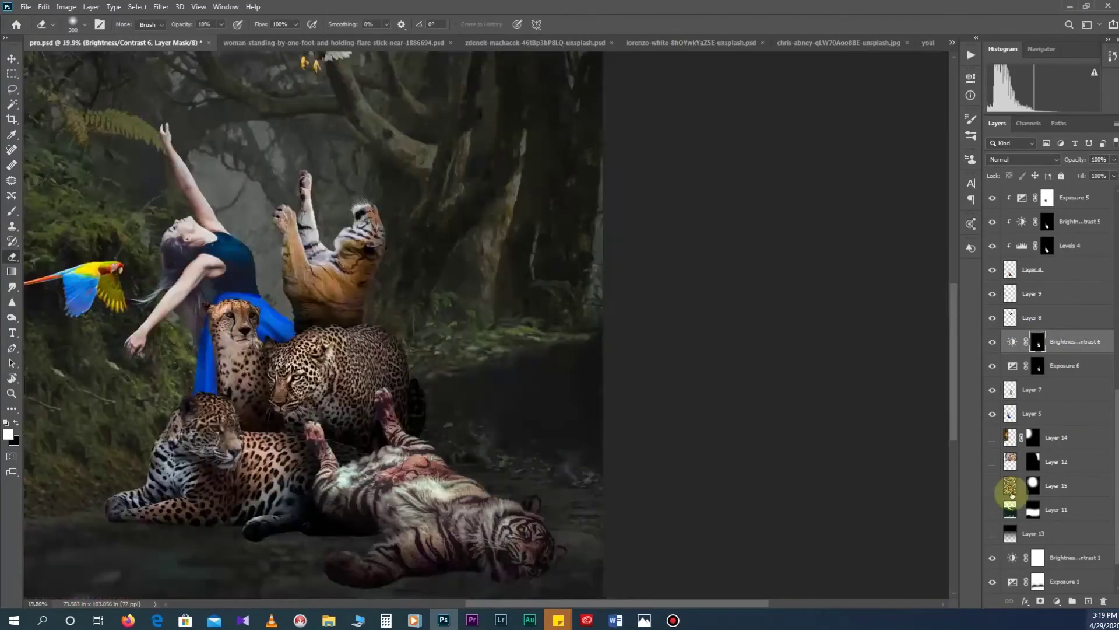
Step: Add a Vibrance adjustment at -37 clipped to Layer 7 and save the composite
left_click(1043, 389)
left_click(1057, 601)
left_click(1026, 475)
left_click_drag(889, 124, 860, 125)
left_click(1069, 401, "alt")
key("ctrl+s")
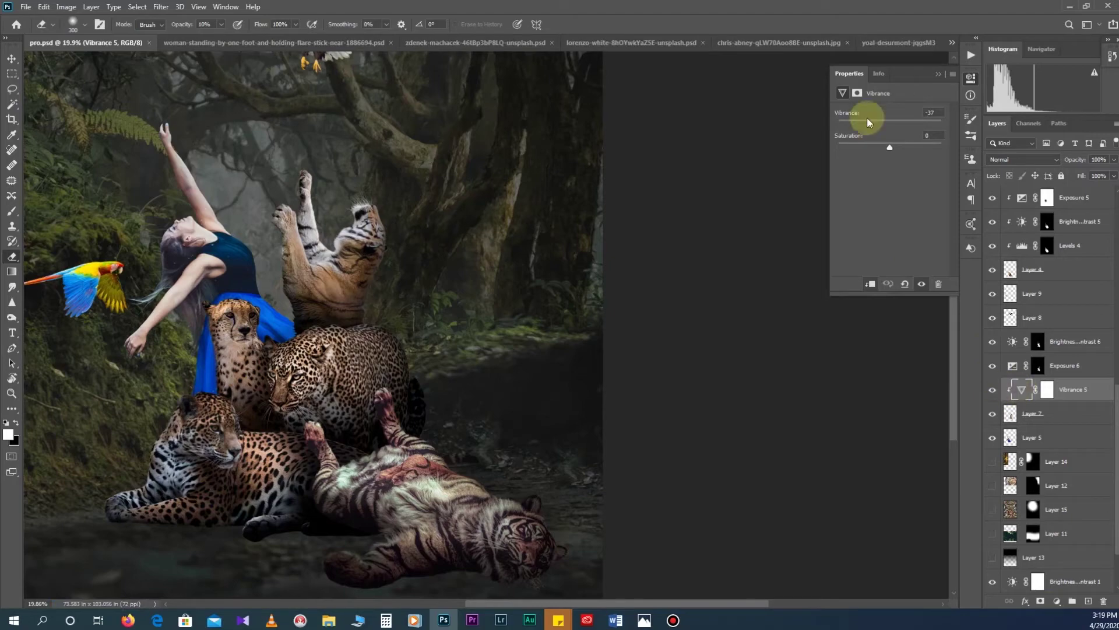
Step: Close the Vibrance settings and select the tiger's layer
left_click(938, 74)
key("v")
scroll(411, 309, "down", 1)
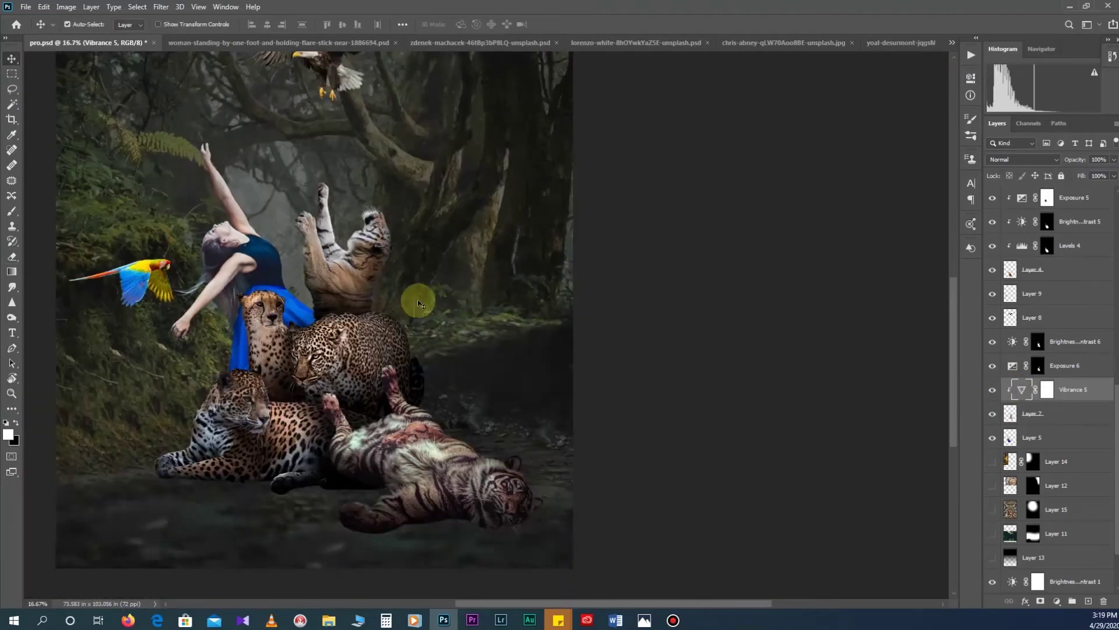
left_click(1033, 413)
scroll(324, 375, "down", 1)
scroll(1050, 404, "up", 3)
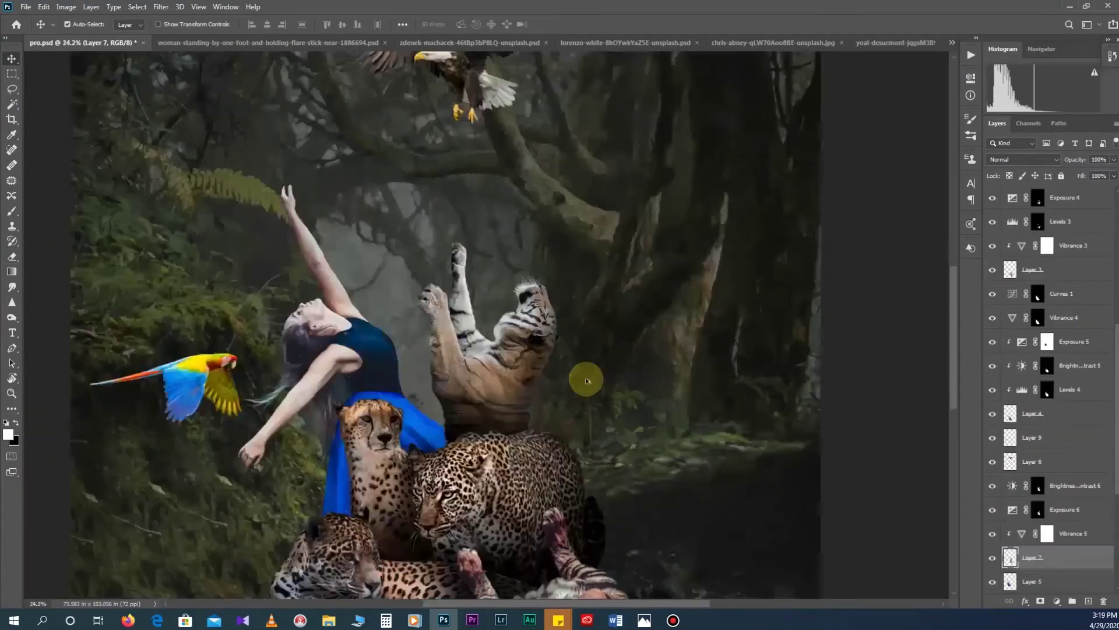
scroll(450, 370, "up", 2)
scroll(451, 370, "up", 3)
scroll(1034, 387, "down", 2)
Step: Erase the Brightness/Contrast 6 mask softly over the tiger's belly and zoom out
left_click(1038, 390)
key("e")
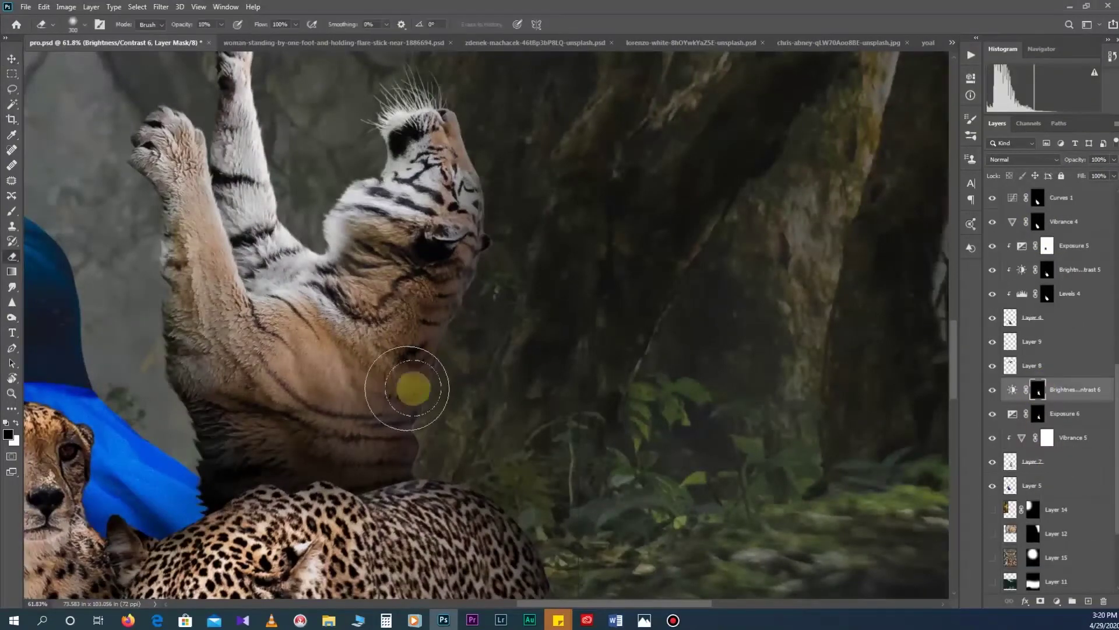
scroll(477, 325, "down", 5)
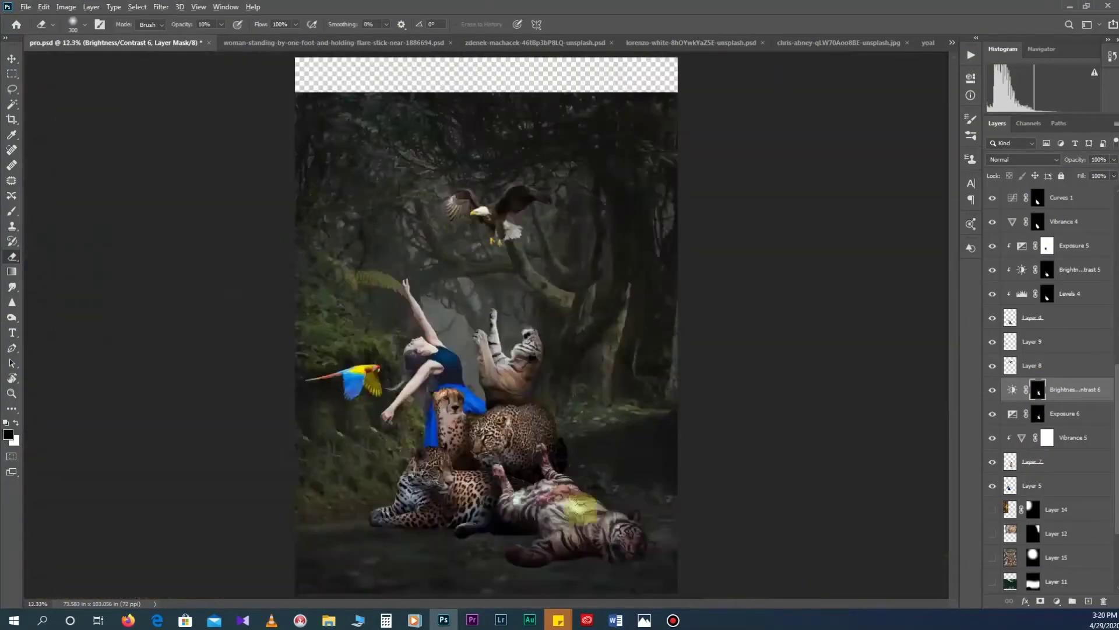
scroll(423, 423, "down", 2)
key("v")
scroll(1032, 524, "down", 1)
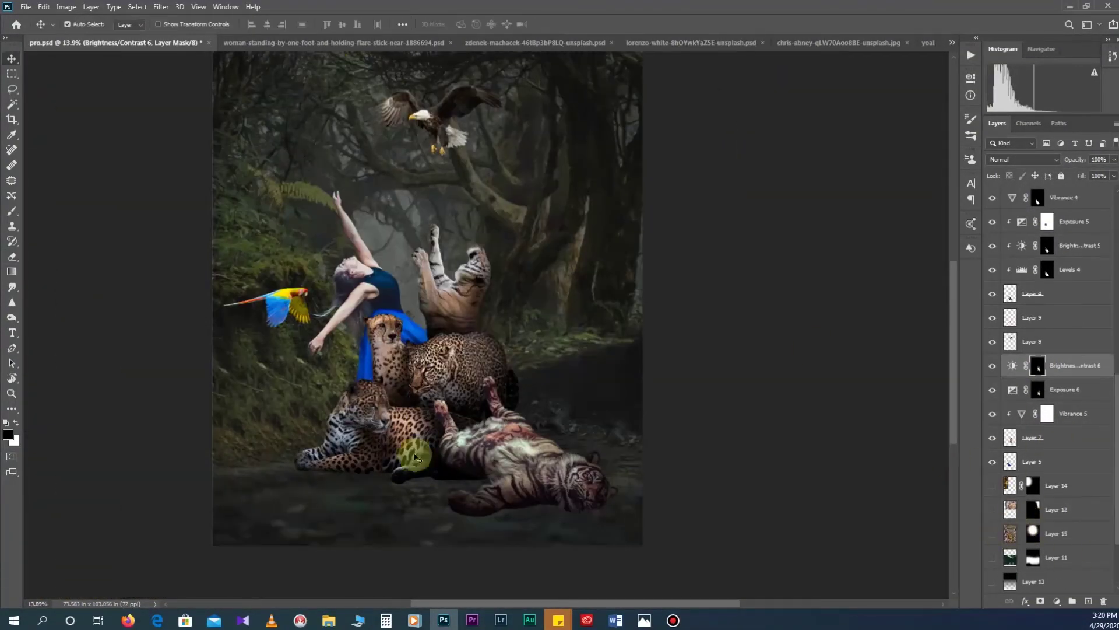
key("alt+period")
double_click(1012, 269)
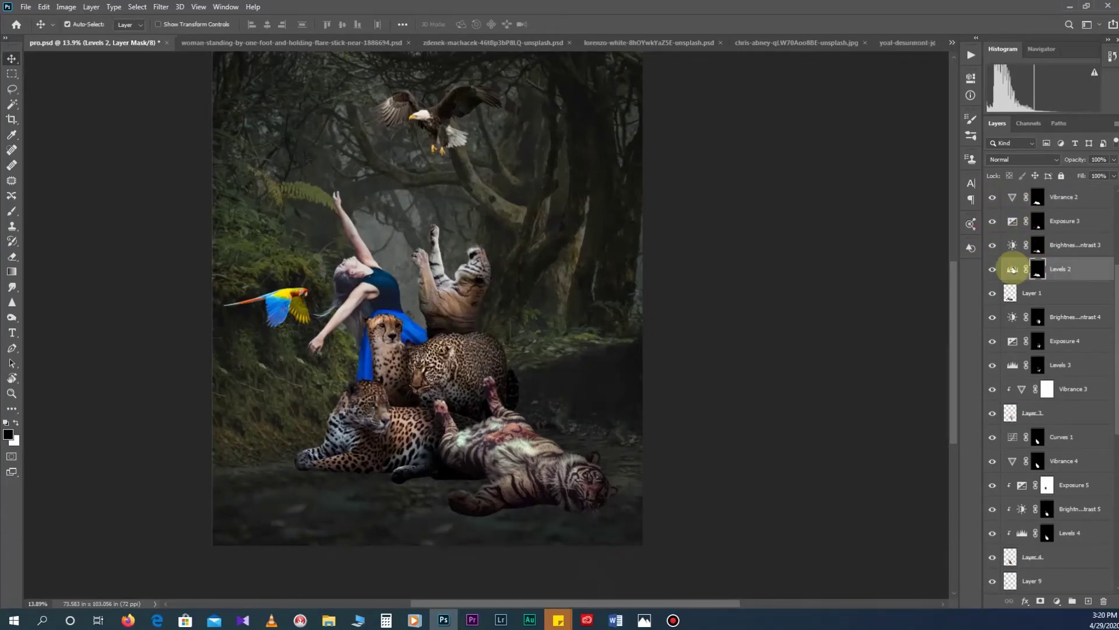
Step: Erase the Levels 2 mask at 20% opacity around the lower jaguar's head and face
left_click(939, 74)
left_click(1037, 269)
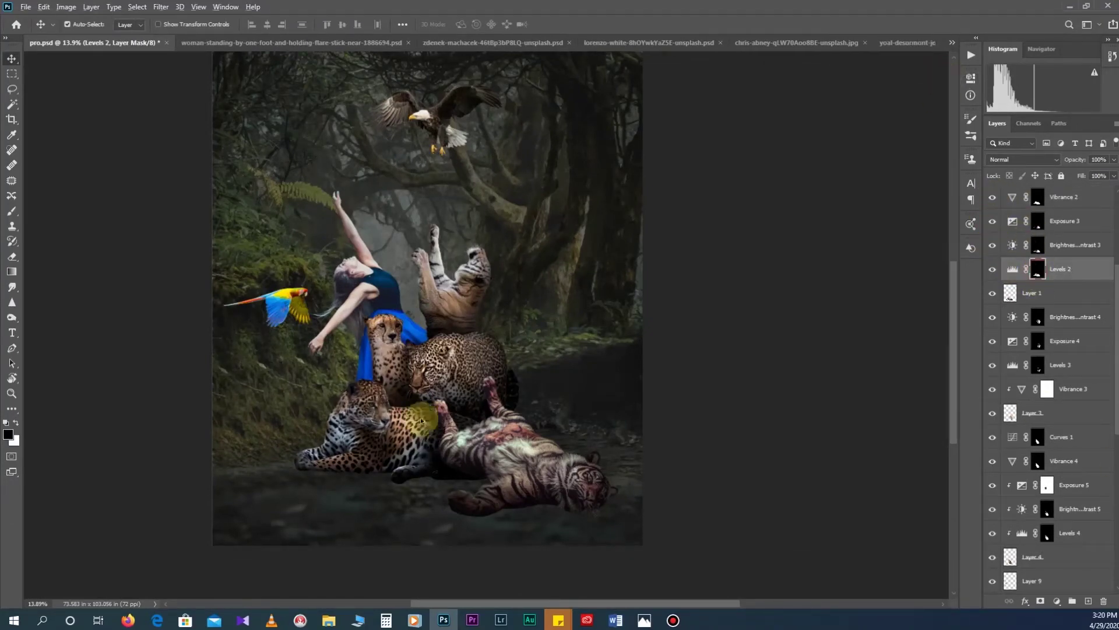
key("e")
scroll(353, 378, "up", 3)
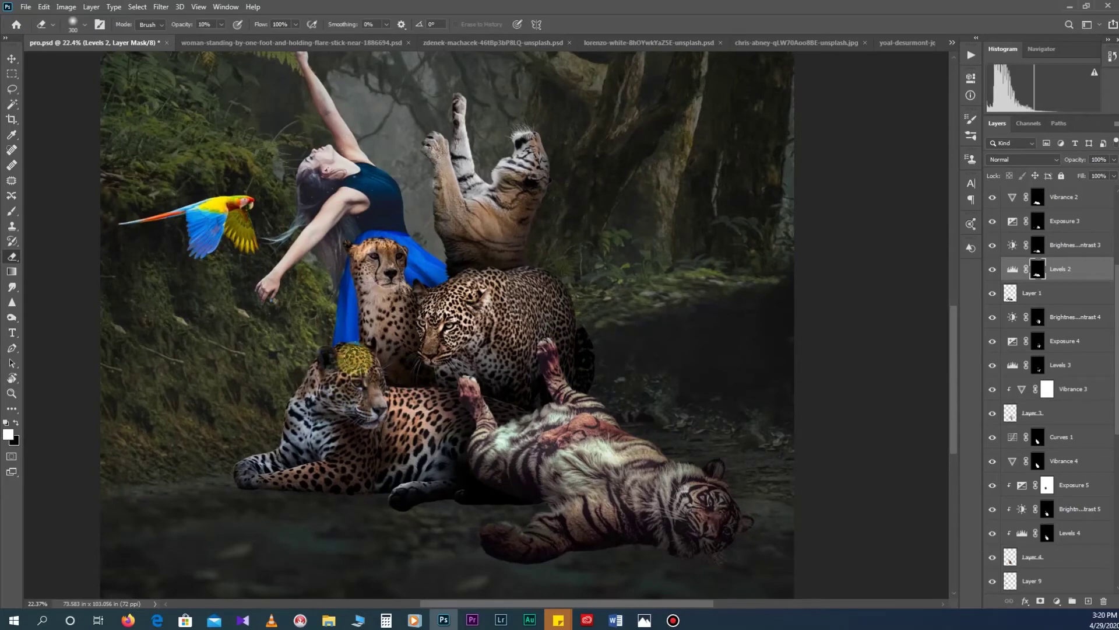
left_click_drag(265, 52, 251, 51)
left_click_drag(445, 425, 370, 373)
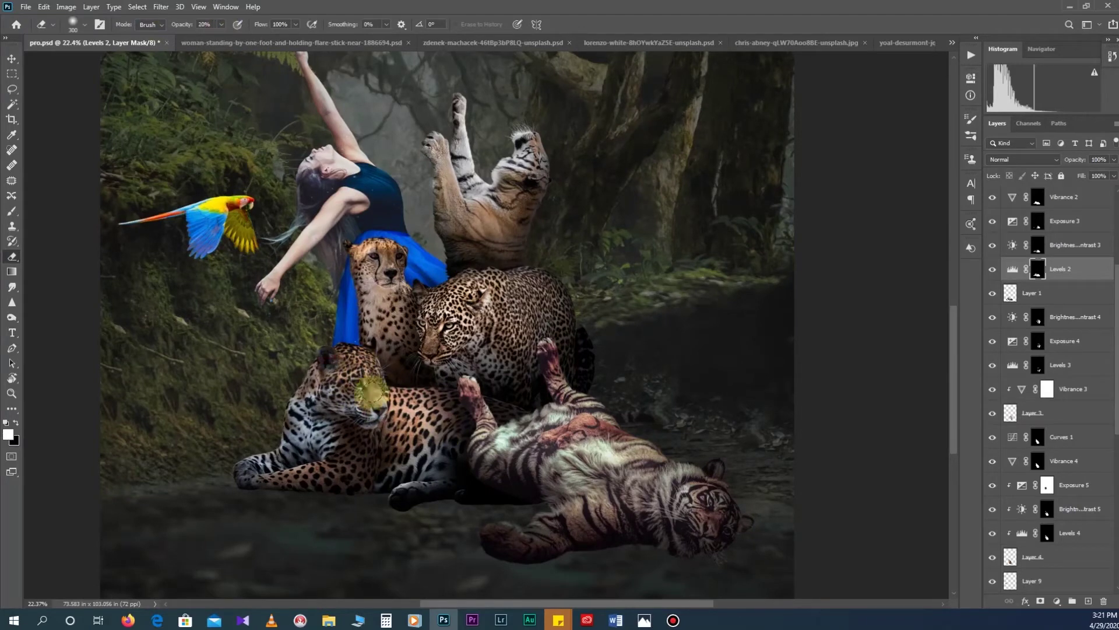
left_click_drag(342, 417, 374, 391)
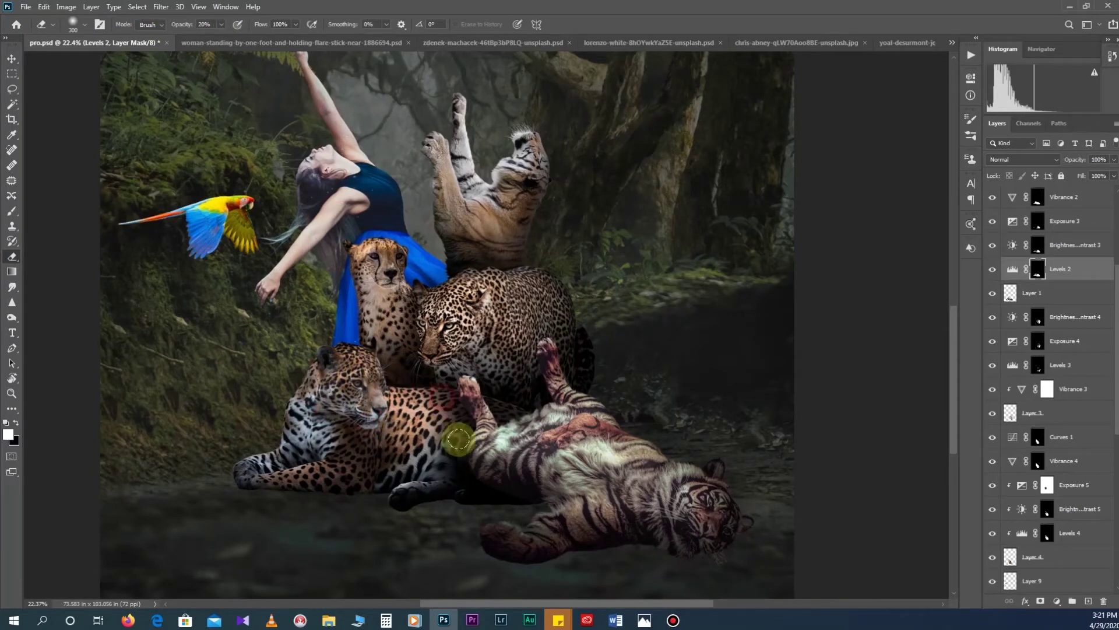
scroll(499, 320, "down", 3)
scroll(514, 365, "up", 1)
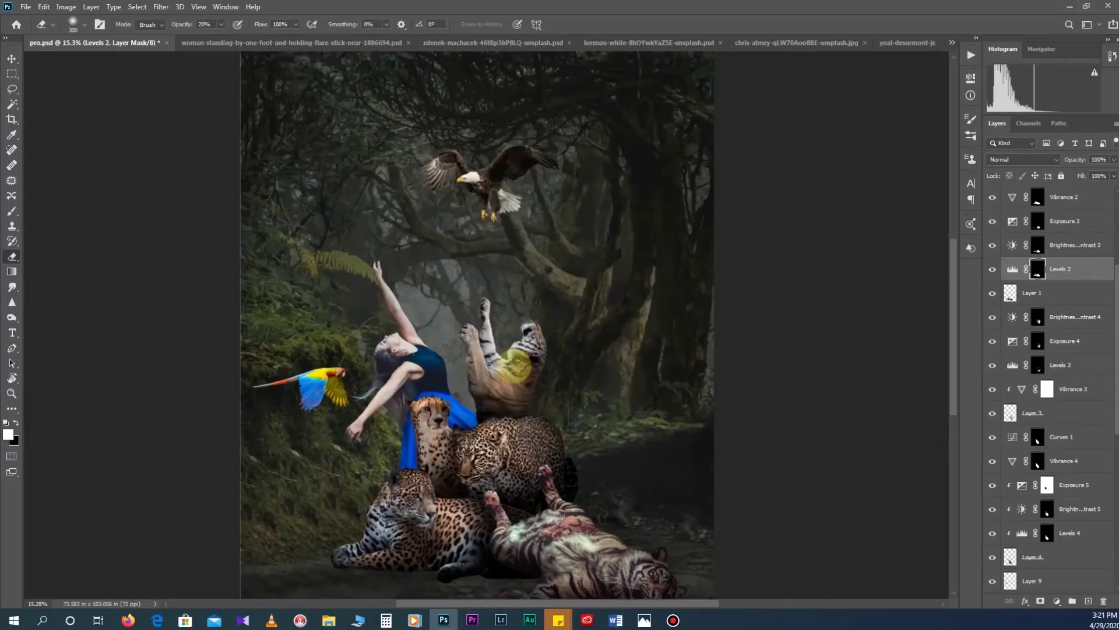
Step: Switch to the Move tool and select the woman's layer, Layer 5
key("v")
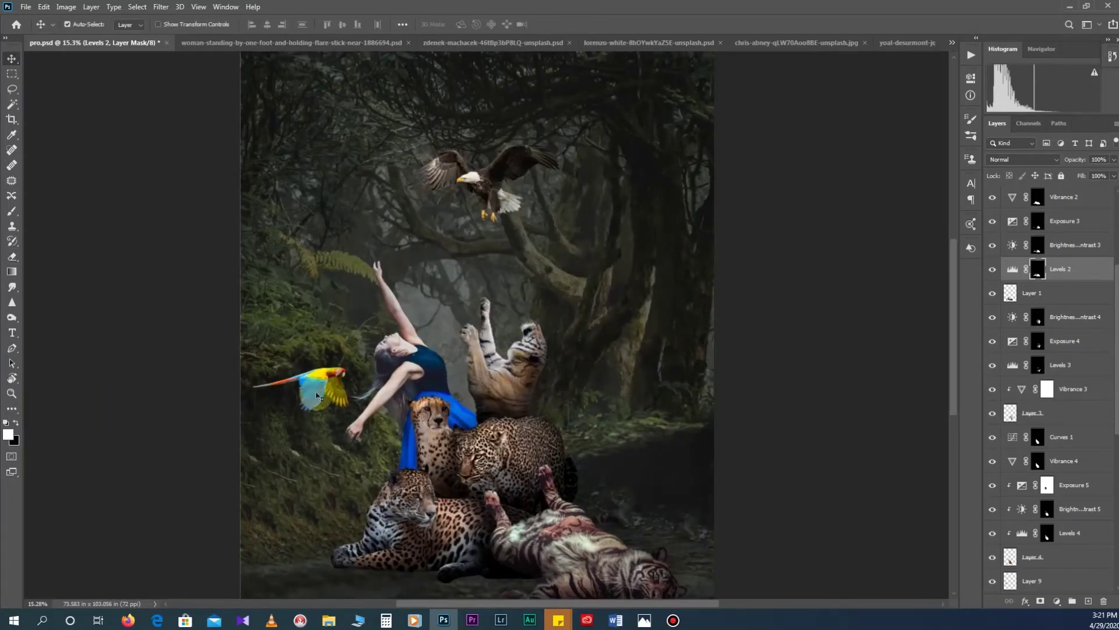
left_click(386, 202)
scroll(387, 201, "up", 1)
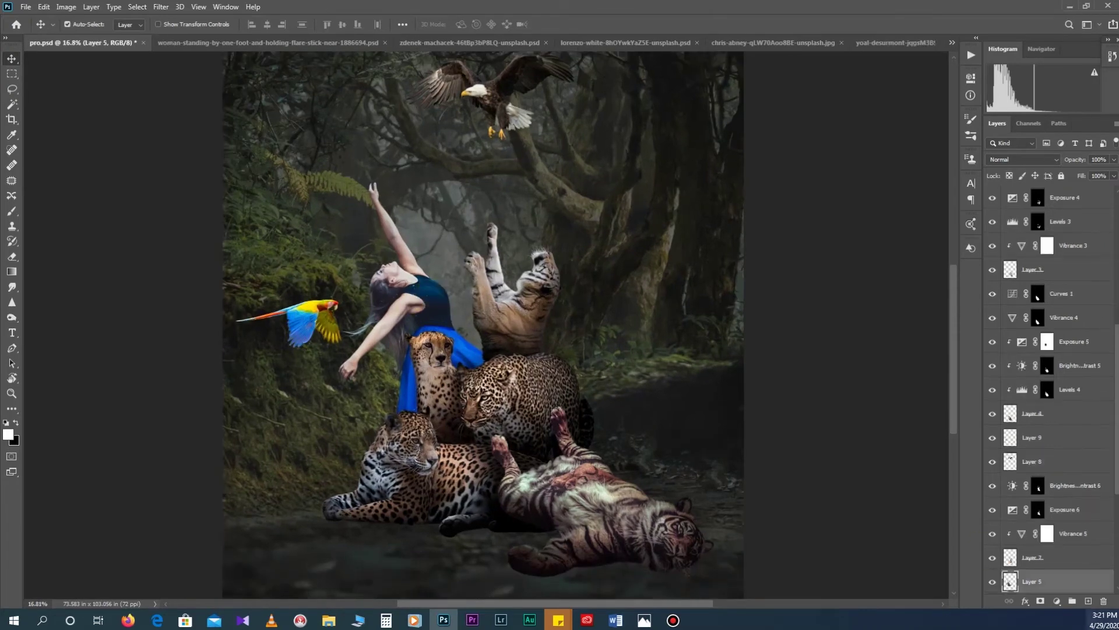
Step: Add a gradient fill above the woman, using a colour sampled from the image for its stop
left_click(1057, 601)
left_click(1059, 441)
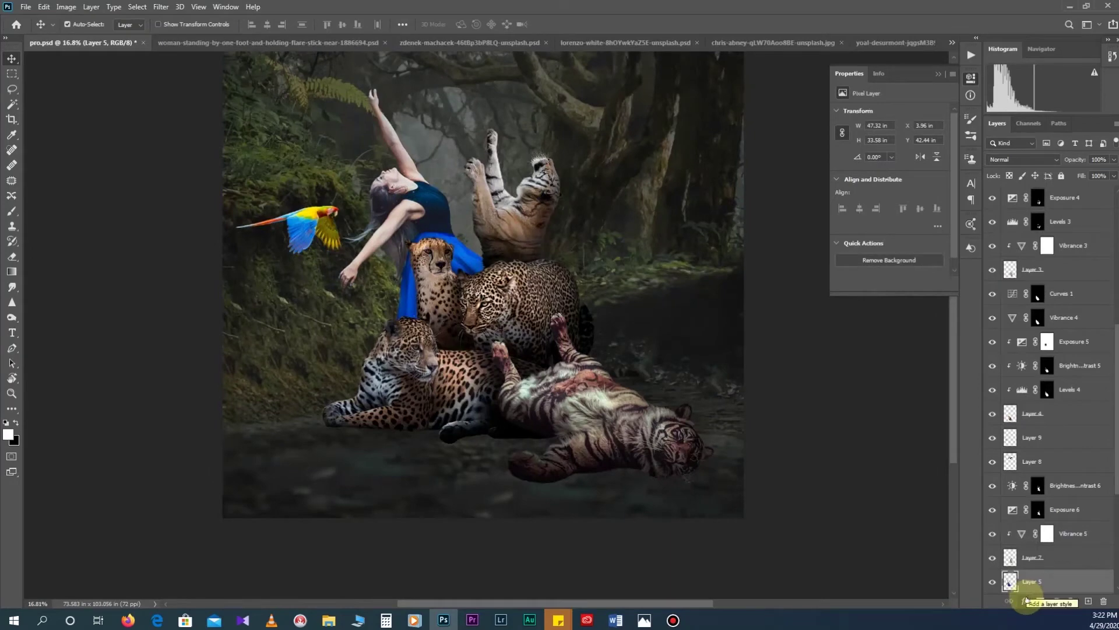
scroll(1070, 508, "down", 2)
left_click(1057, 601)
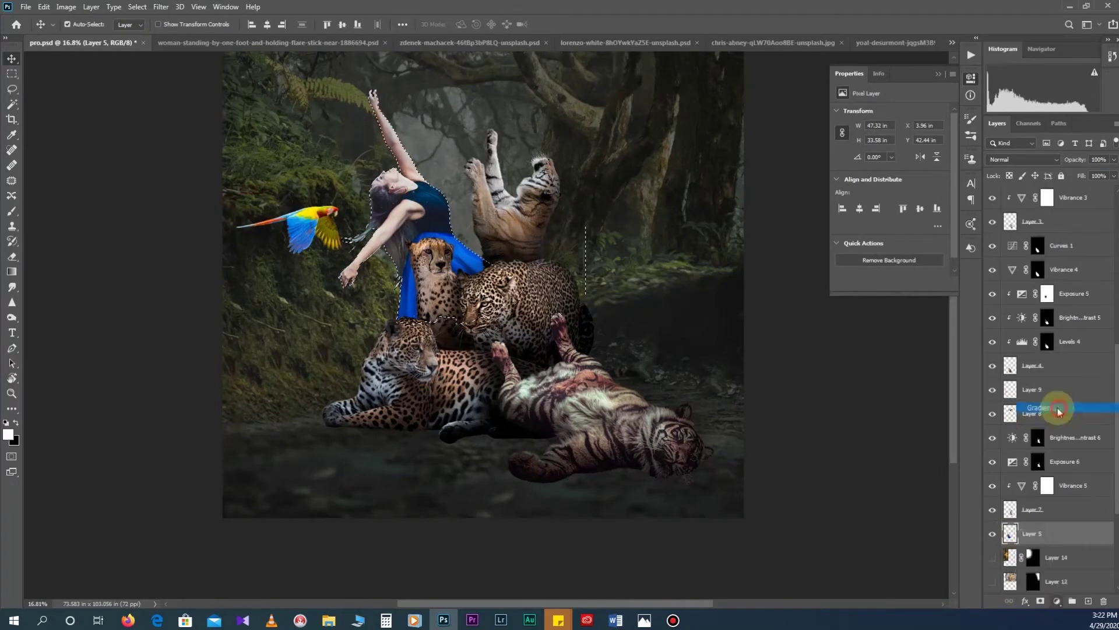
left_click(1056, 403)
double_click(865, 306)
left_click(351, 267)
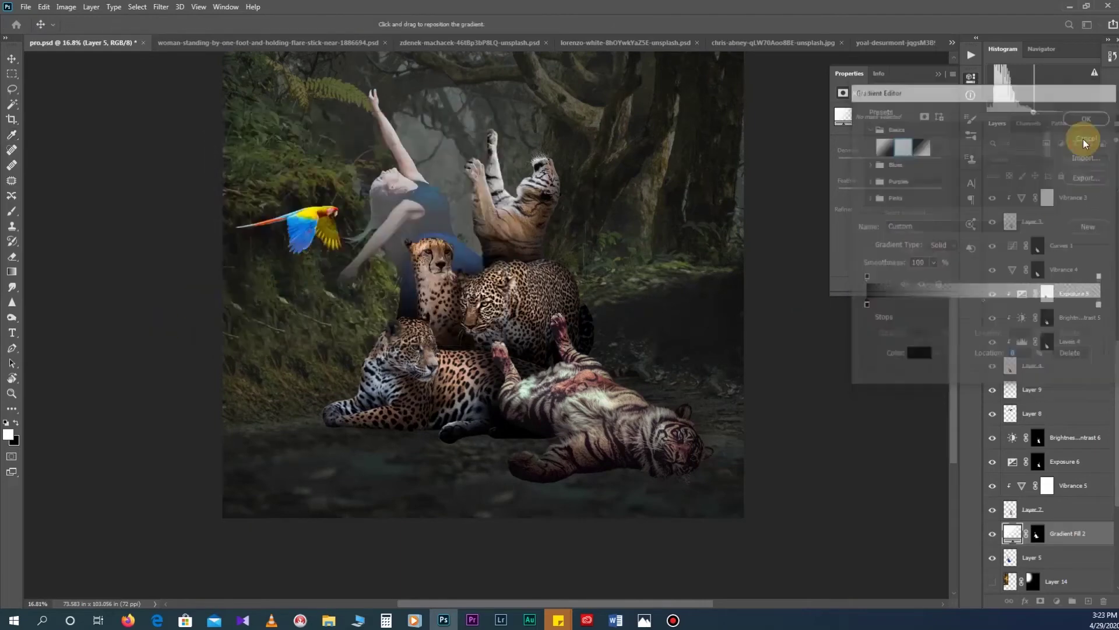
Step: Add a Brightness/Contrast adjustment for the woman with brightness -65 and contrast -32
left_click(1057, 601)
left_click(1090, 449)
left_click_drag(889, 145, 868, 145)
left_click_drag(889, 165, 857, 167)
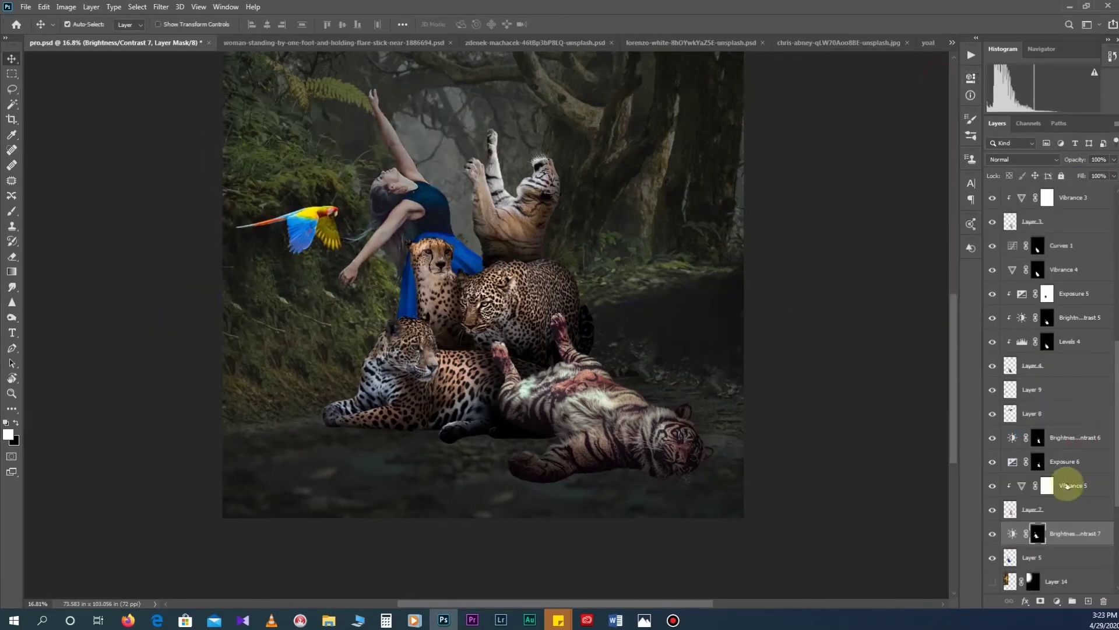
Step: Add an Exposure adjustment masked to the woman, with exposure -2.80 and lower gamma
left_click(1026, 557)
left_click(1057, 602)
left_click(1043, 465)
left_click_drag(890, 141, 868, 141)
left_click_drag(889, 184, 899, 185)
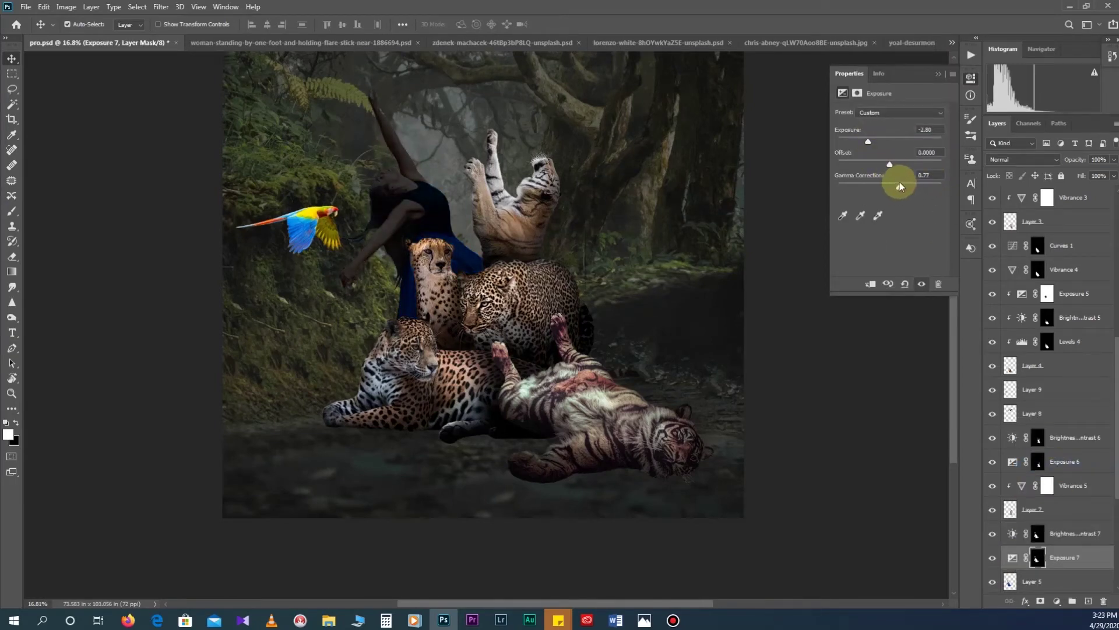
Step: Erase the darkening along the woman's arm at 82% opacity with a 250 px brush
key("e")
scroll(385, 152, "up", 3)
key("8")
key("2")
key("bracketright")
key("bracketright")
left_click_drag(357, 300, 427, 211)
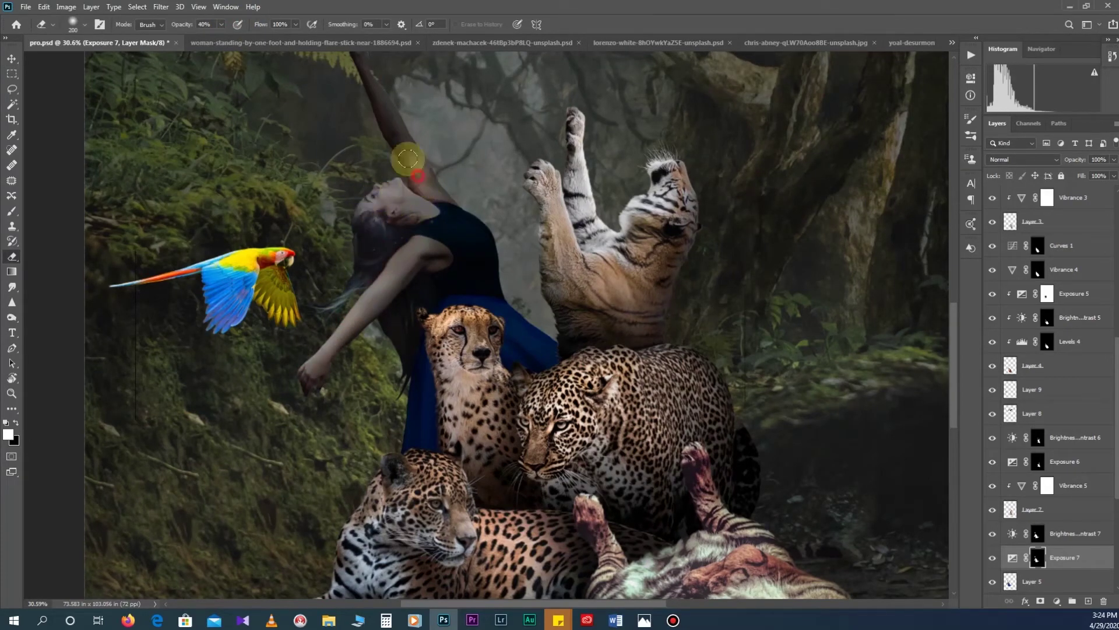
Step: Brighten the neck up to the chin on the Brightness/Contrast mask, then reselect Exposure
scroll(334, 129, "up", 3)
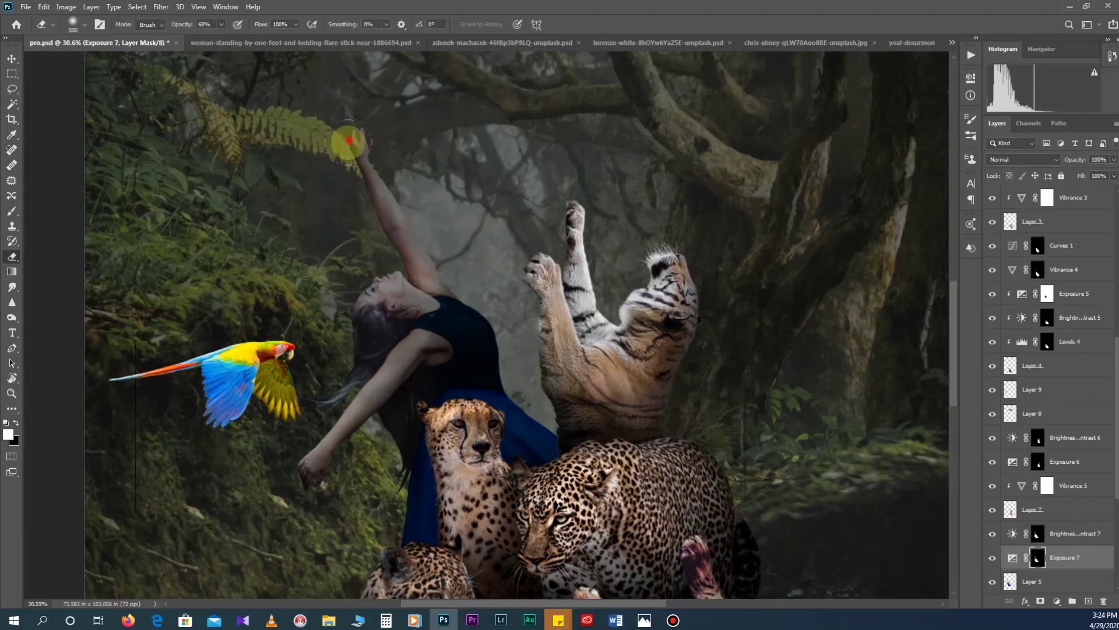
key("bracketleft")
key("bracketleft")
key("bracketleft")
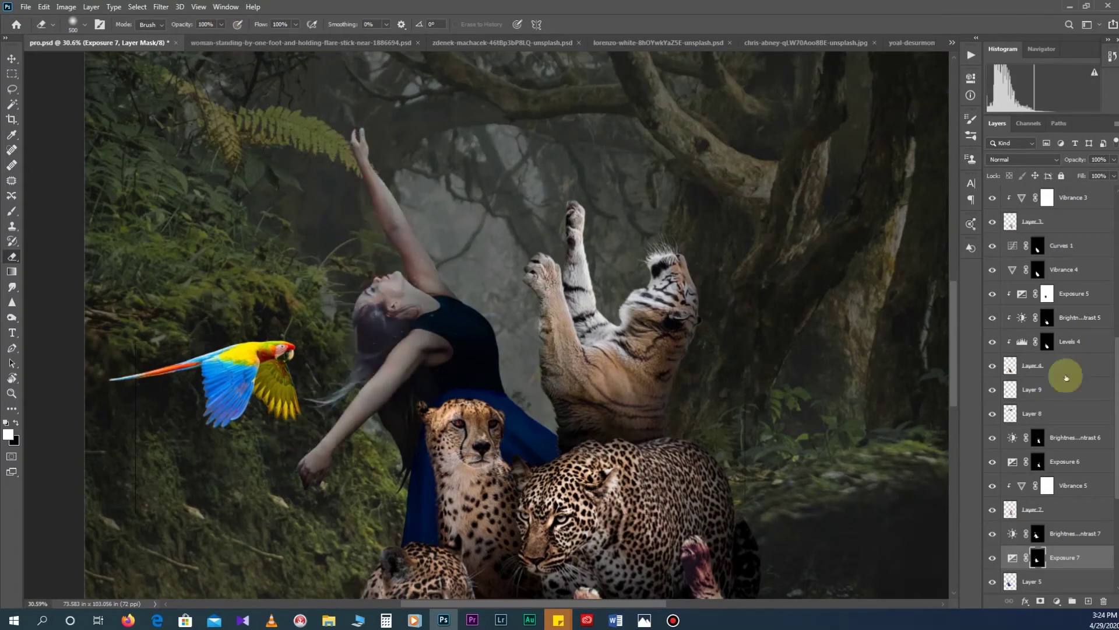
key("alt+bracketright")
left_click_drag(392, 327, 417, 283)
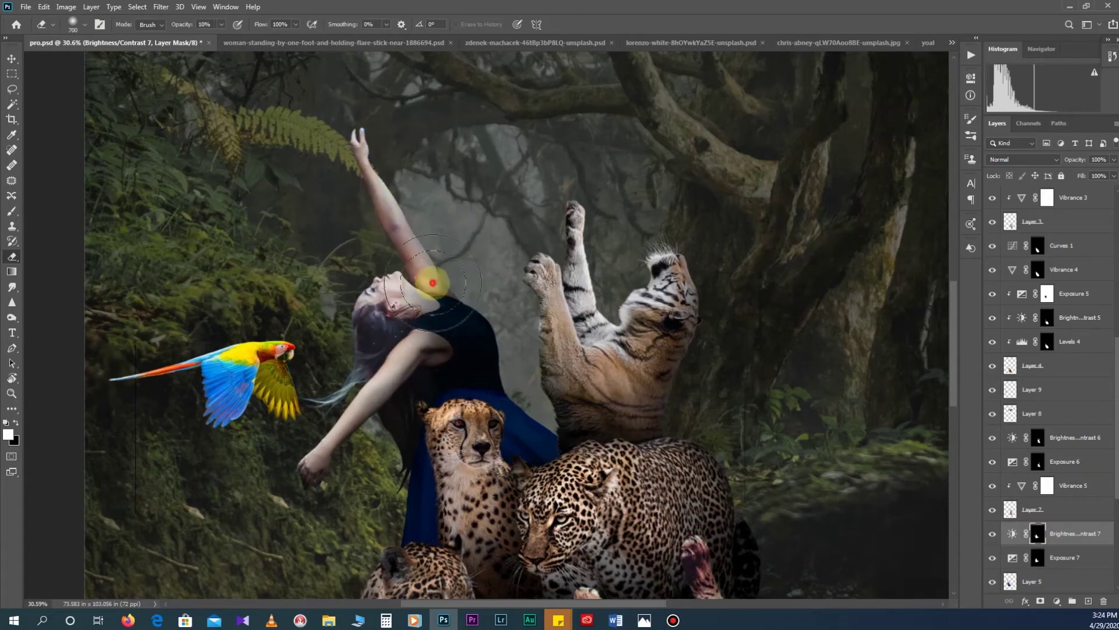
key("alt+bracketleft")
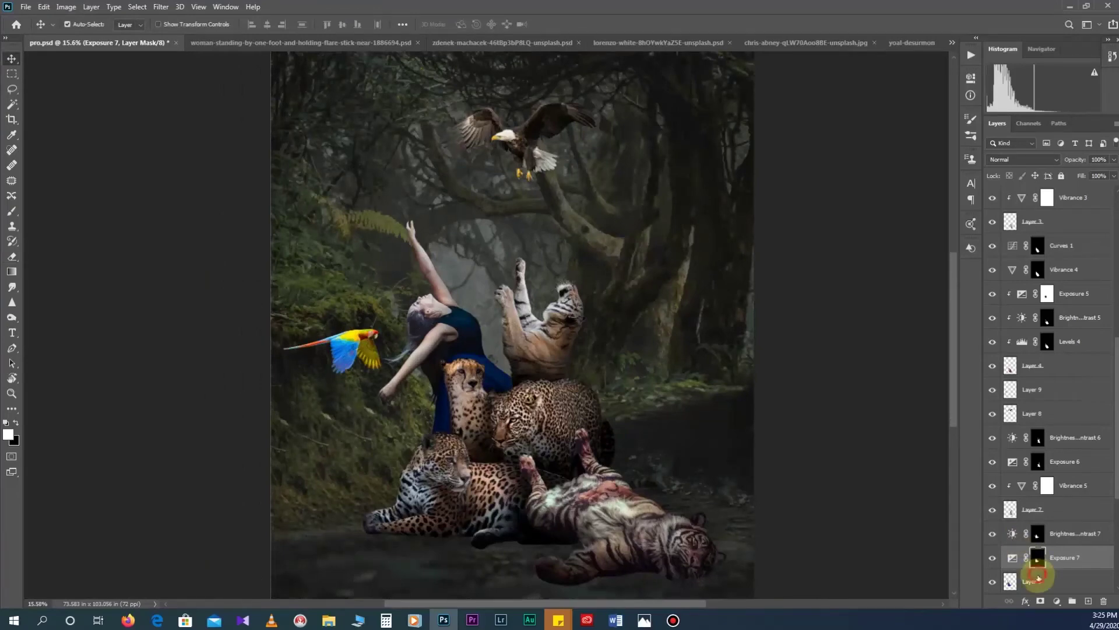
scroll(1050, 577, "down", 5)
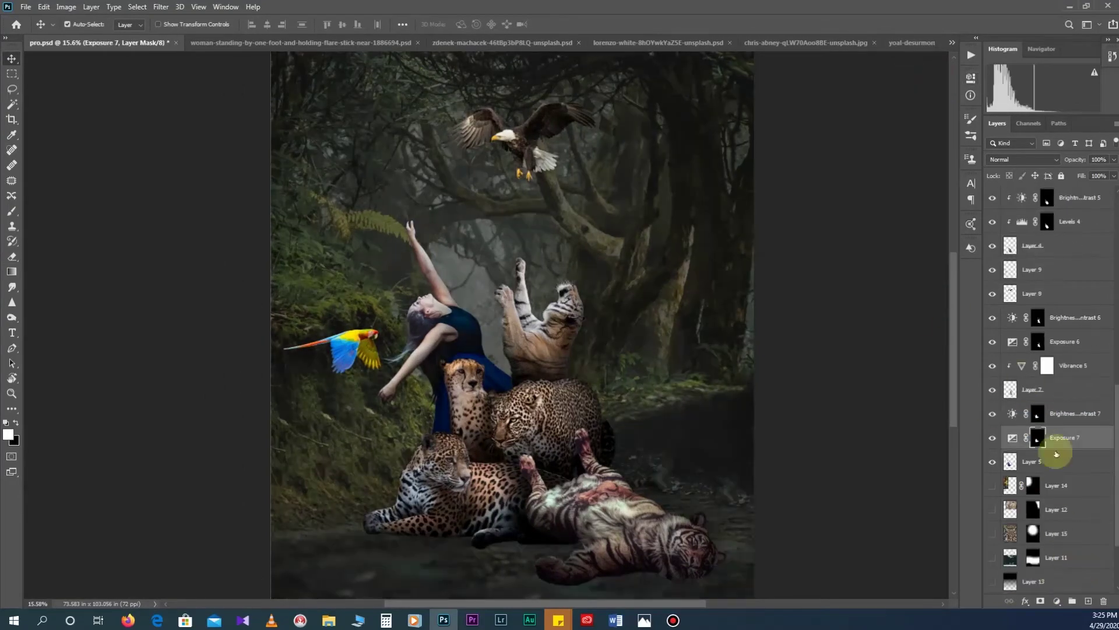
Step: Try an unmasked Levels and an unmasked Curves adjustment, then delete both
left_click(1057, 601)
key("Delete")
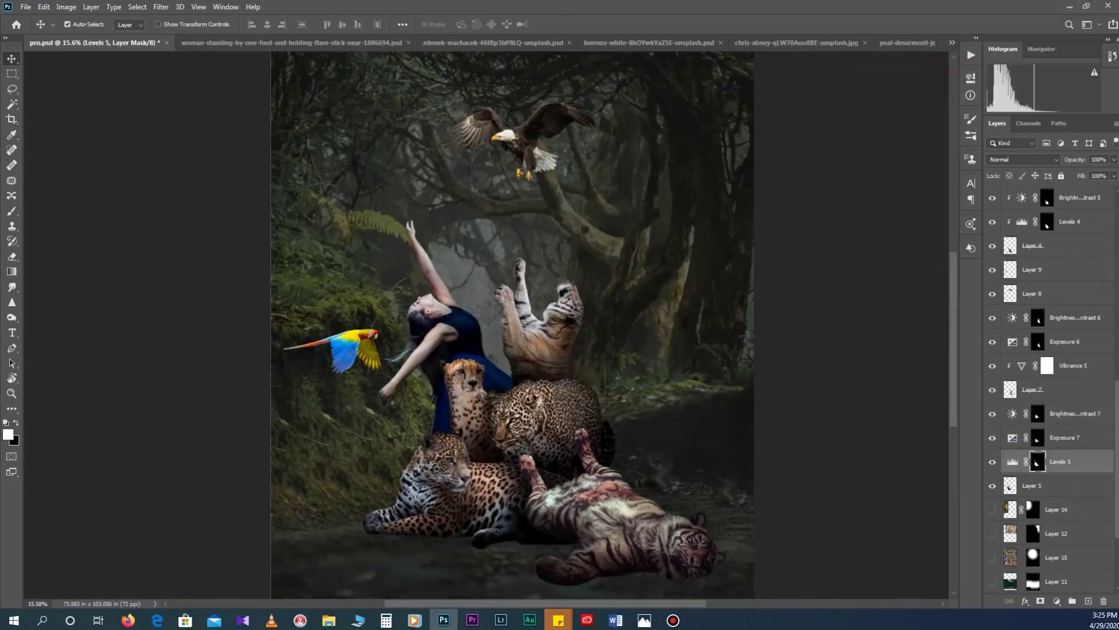
left_click(1057, 601)
left_click(1050, 417)
key("Delete")
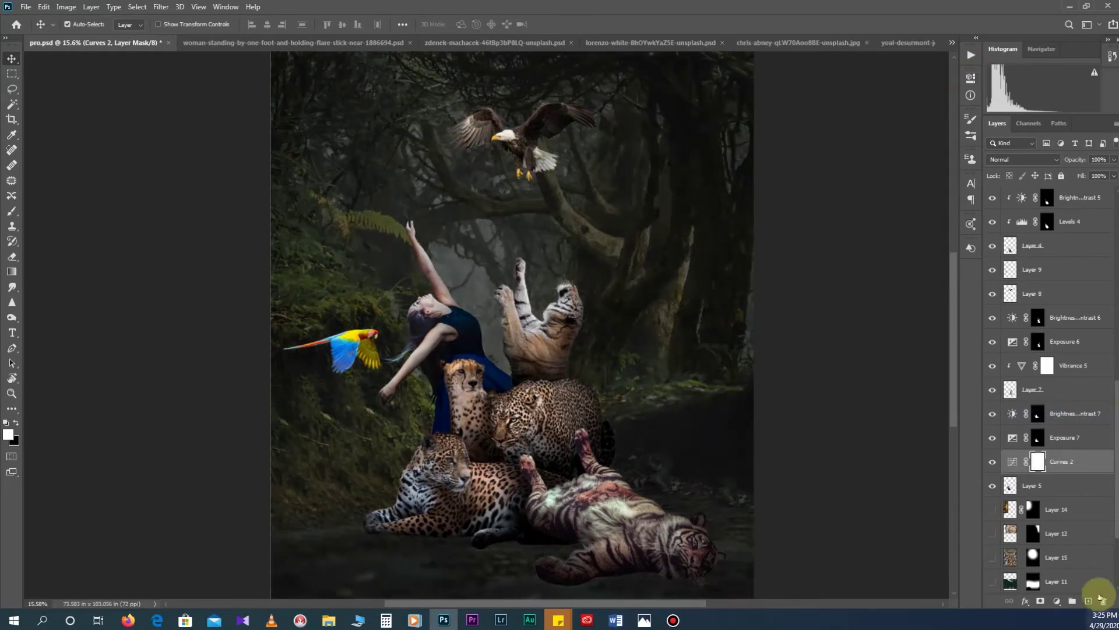
Step: Add a Curves adjustment masked to the woman, raising the curve to brighten hair and arm
left_click(1010, 461, "ctrl")
left_click(1060, 601)
left_click(1045, 447)
mouse_move(882, 195)
left_mouse_down()
mouse_move(892, 201)
mouse_move(886, 190)
left_mouse_up()
left_click(906, 176)
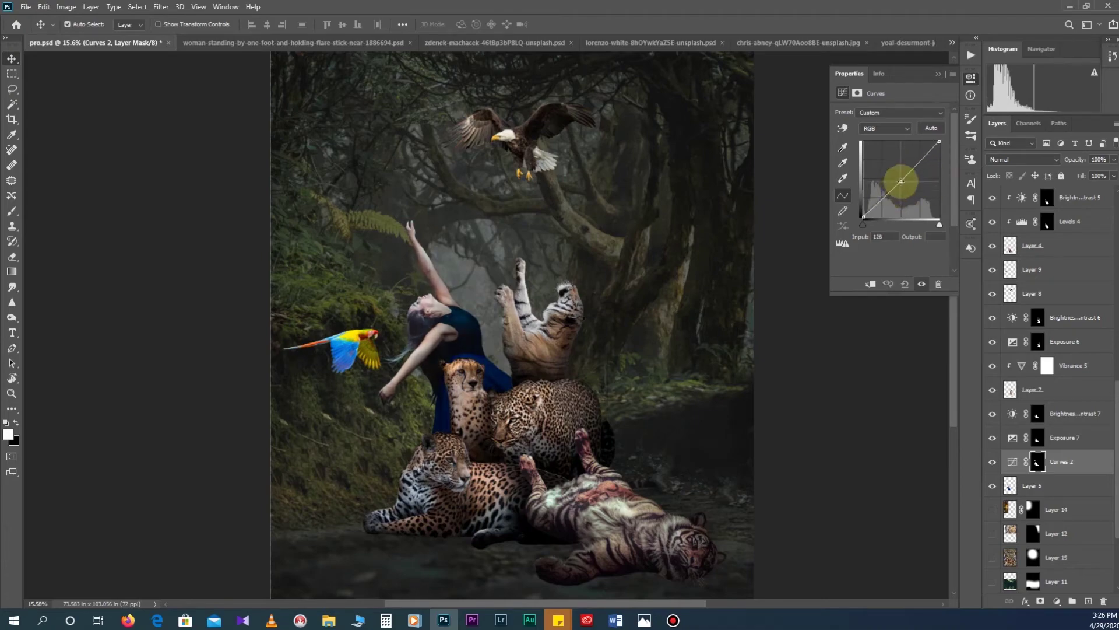
left_click(943, 76)
Step: Add a Brightness/Contrast adjustment above Layer 5 with brightness 12 and contrast -23
scroll(368, 391, "up", 2)
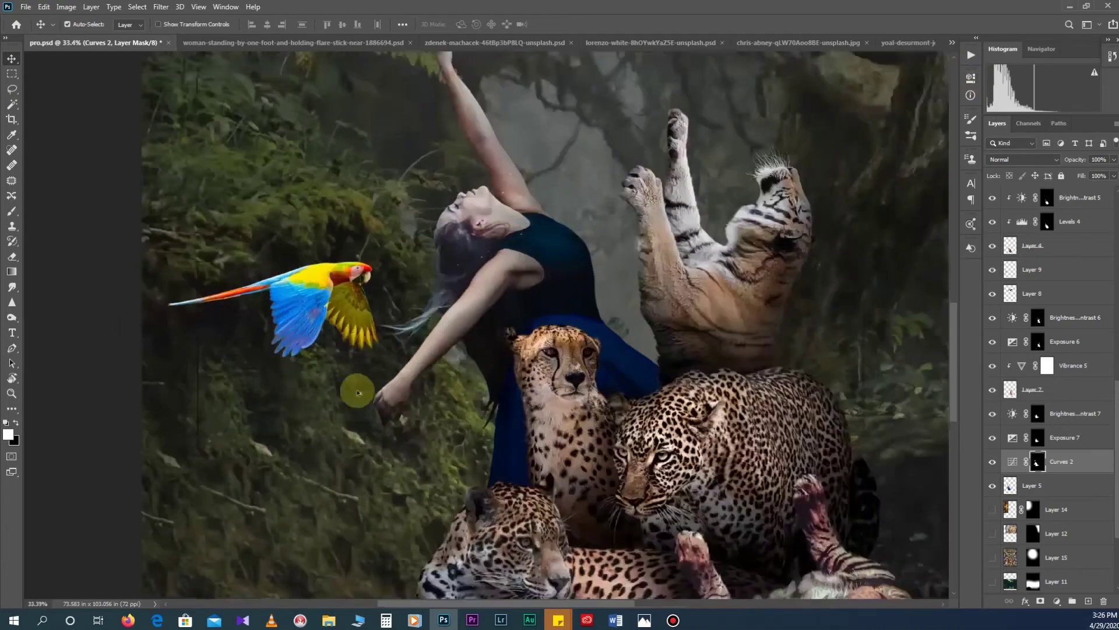
scroll(369, 391, "up", 1)
left_click(1011, 485, "ctrl")
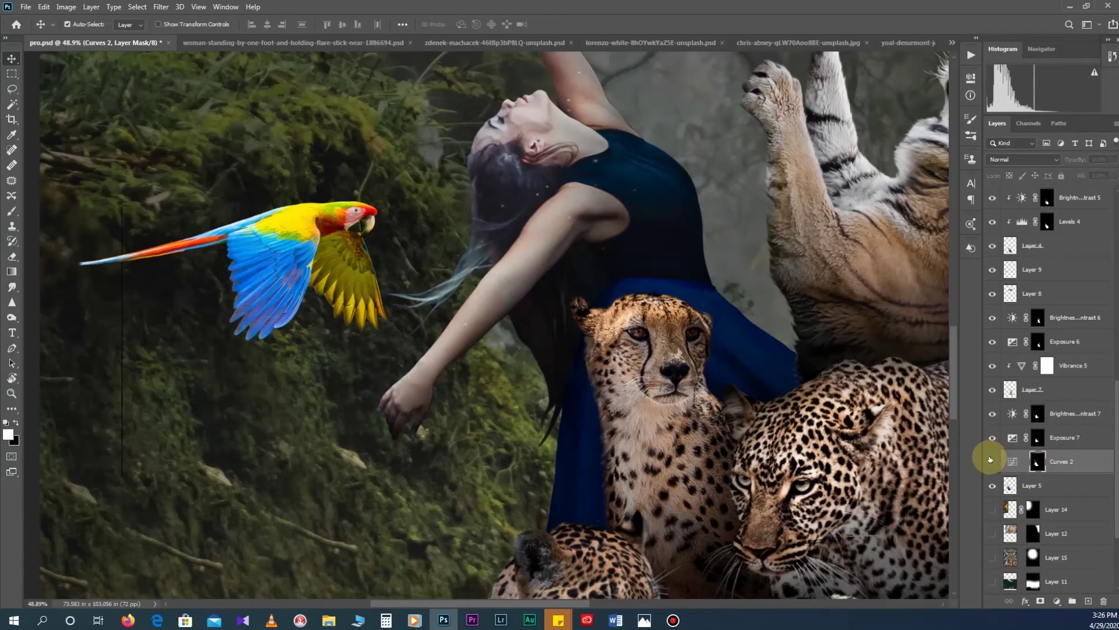
scroll(540, 210, "down", 5)
left_click(1010, 486)
left_click(1025, 601)
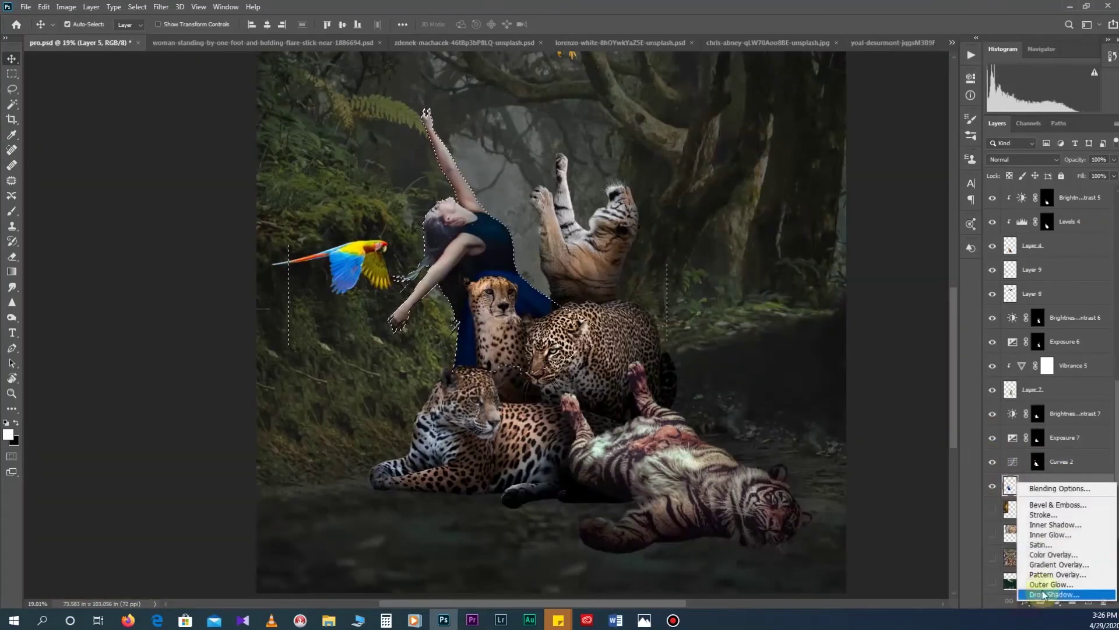
left_click(1057, 601)
left_click(1075, 460)
mouse_move(889, 145)
left_mouse_down()
mouse_move(862, 169)
mouse_move(866, 141)
mouse_move(892, 143)
left_mouse_up()
left_click(1114, 501)
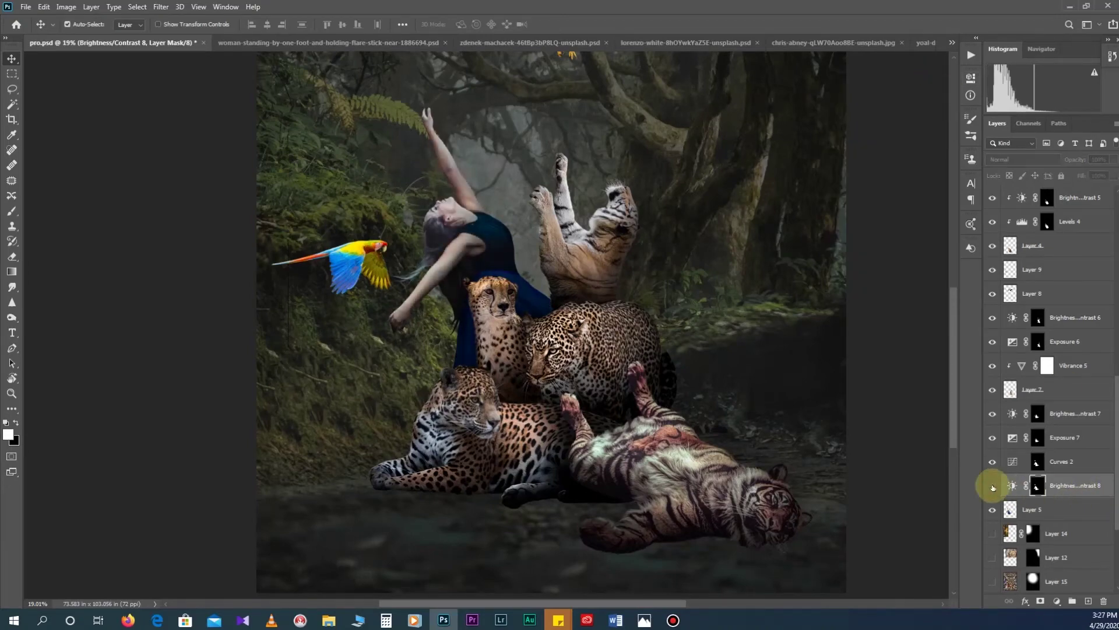
Step: Delete Brightness/Contrast 8 and hide the woman's three adjustments for Patch tool retouching
key("Delete")
scroll(525, 157, "down", 1)
scroll(524, 158, "up", 8)
left_click(646, 388, "ctrl")
key("j")
left_click_drag(992, 461, 992, 414)
Step: Patch away blemishes on the woman's arm, shoulder and dark top with clean nearby areas
mouse_move(412, 402)
left_mouse_down()
mouse_move(425, 438)
mouse_move(465, 182)
left_mouse_up()
scroll(503, 468, "down", 5)
scroll(503, 468, "up", 6)
left_click_drag(519, 414, 589, 408)
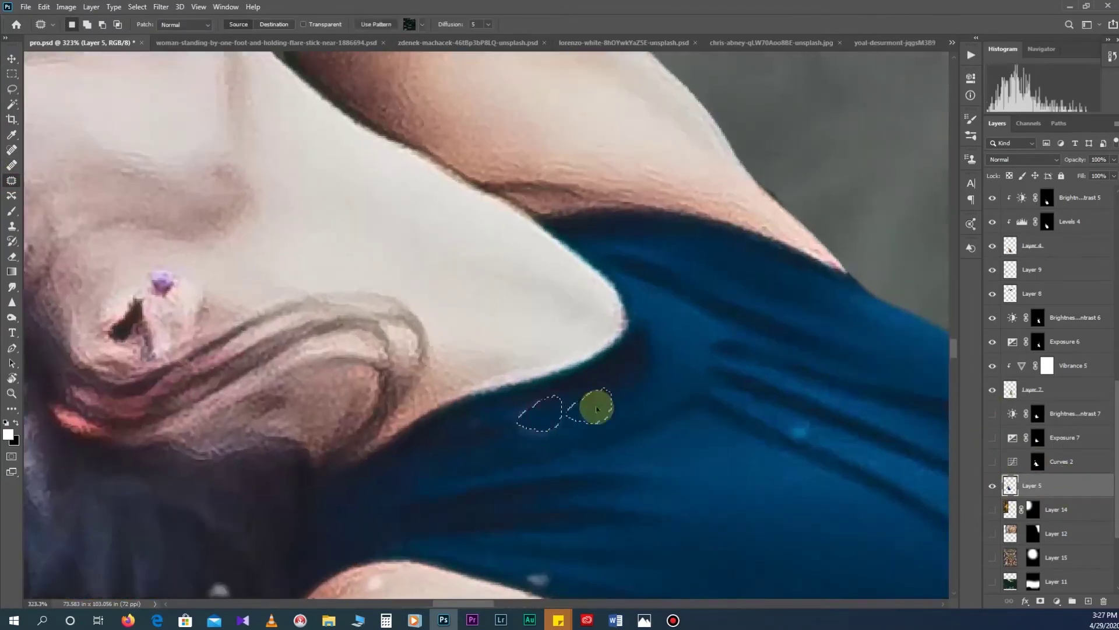
scroll(589, 408, "down", 5)
left_click_drag(682, 452, 566, 313)
left_click_drag(601, 408, 592, 430)
scroll(592, 430, "up", 5)
scroll(548, 399, "down", 5)
left_click_drag(607, 352, 603, 347)
Step: Patch one more small blemish on the arm and clear the leftover selection
scroll(400, 307, "down", 3)
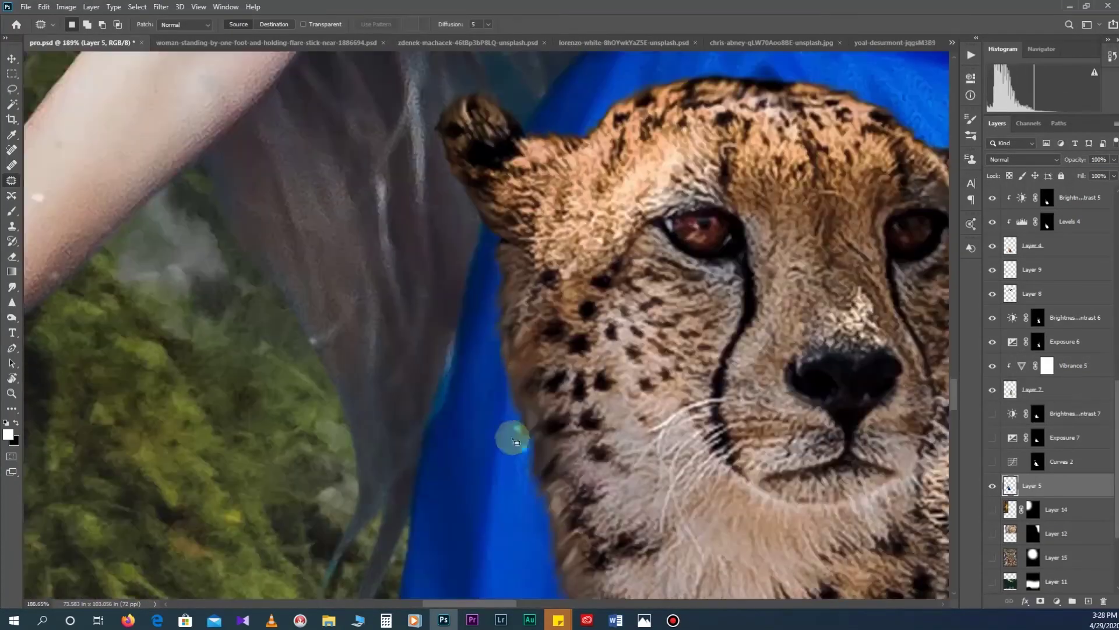
scroll(537, 455, "down", 1)
left_click_drag(386, 269, 390, 274)
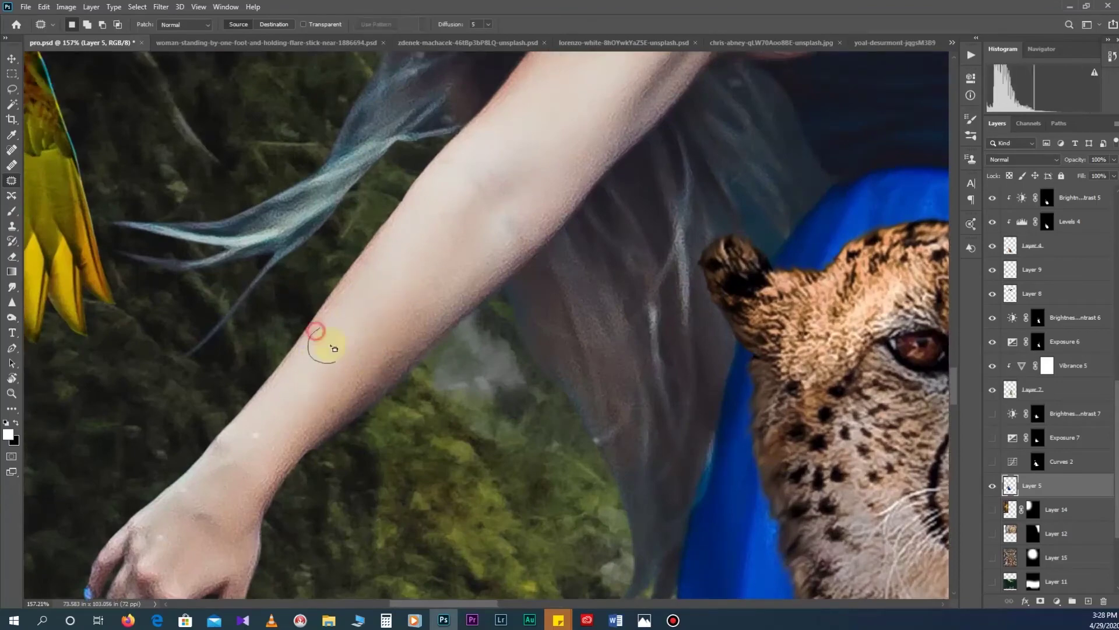
scroll(350, 327, "down", 3)
scroll(357, 292, "up", 2)
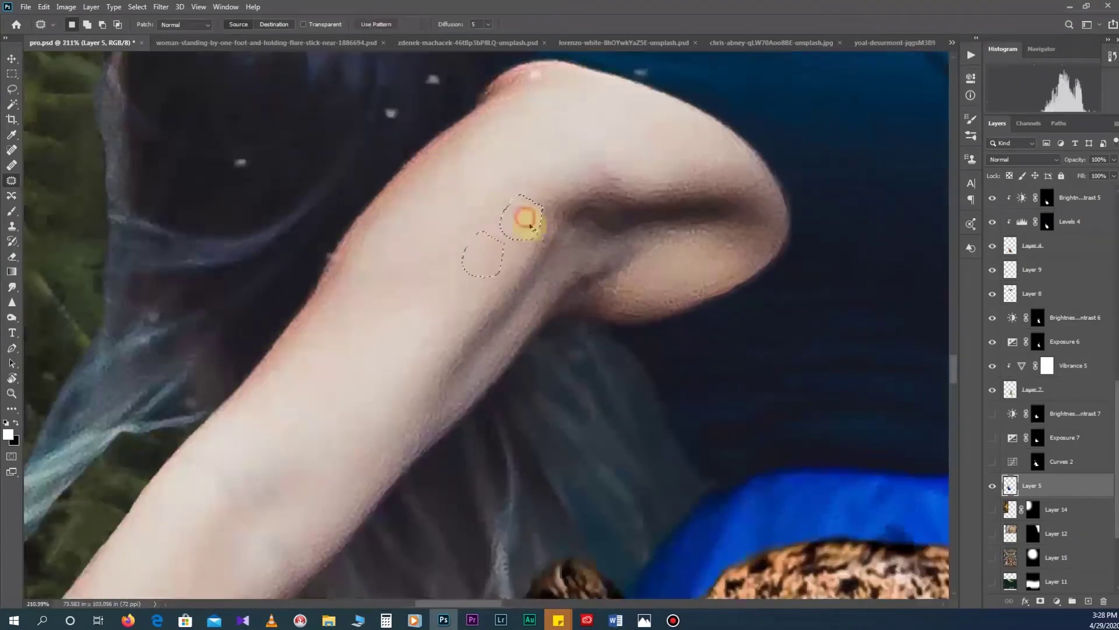
scroll(528, 221, "up", 3)
left_click(385, 229)
Step: Make the three adjustments over the woman visible again
scroll(234, 396, "down", 2)
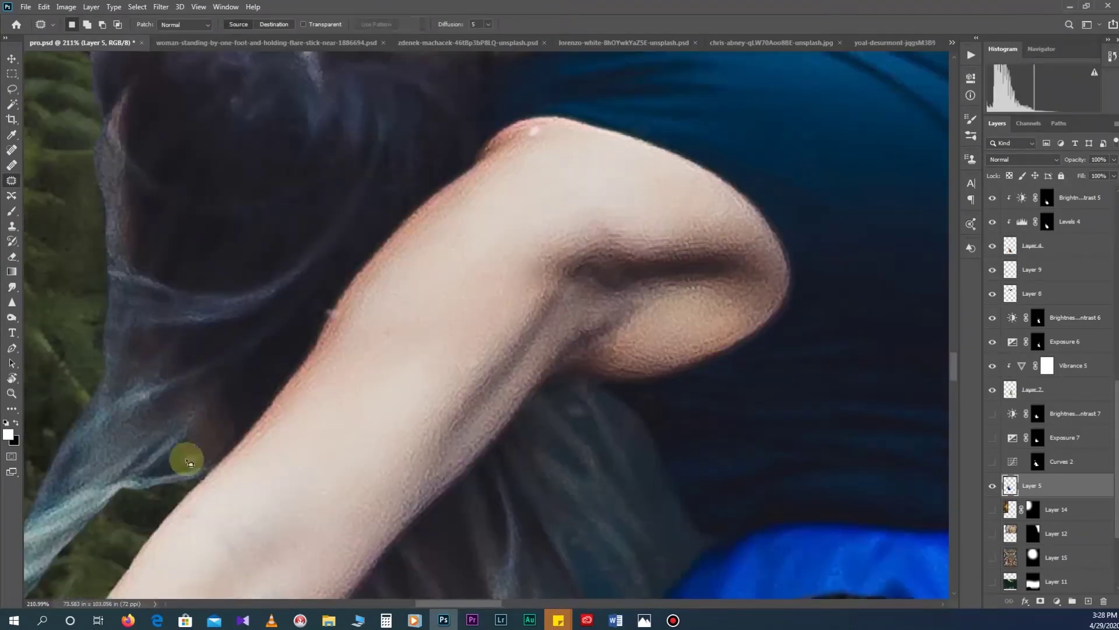
scroll(589, 407, "down", 5)
scroll(592, 449, "down", 3)
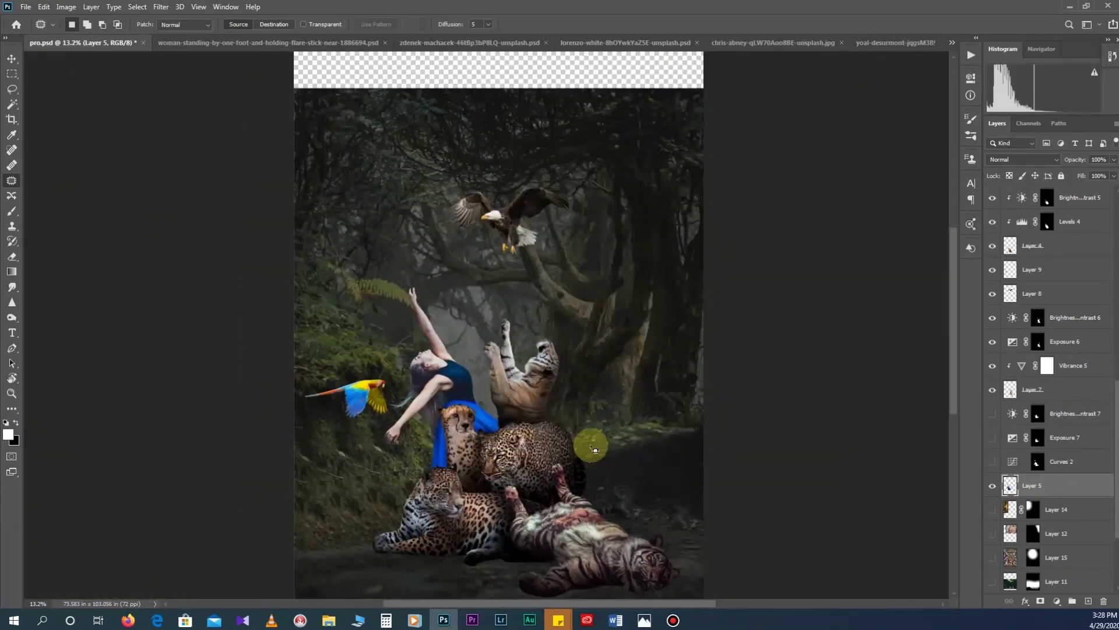
scroll(437, 426, "up", 5)
scroll(336, 370, "up", 3)
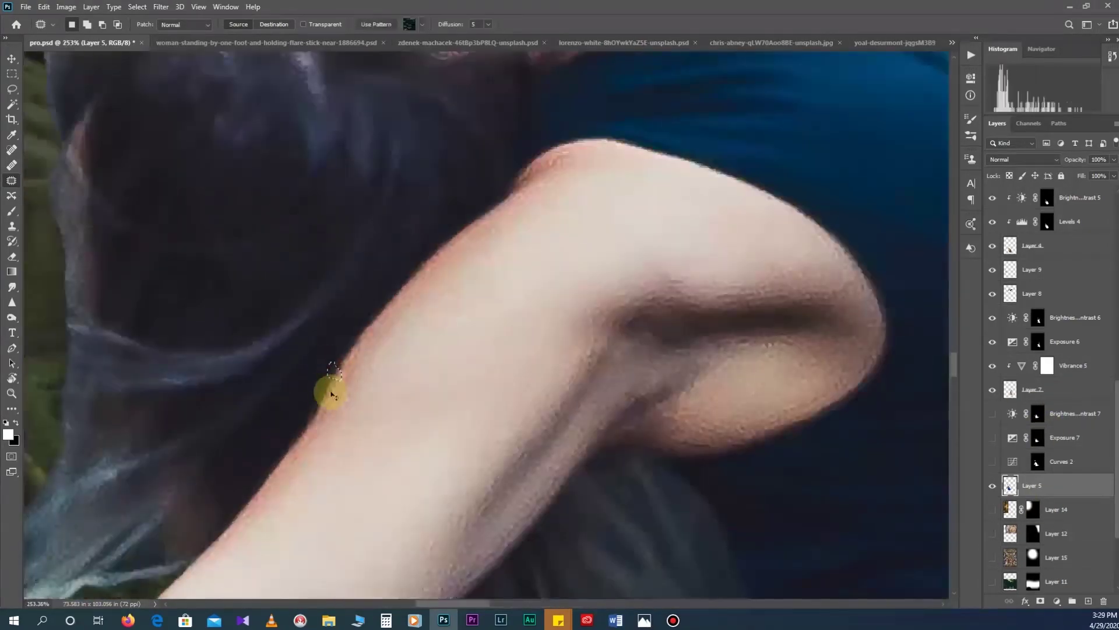
scroll(332, 395, "down", 12)
left_click_drag(992, 461, 993, 413)
Step: Return to the Move tool and save the composition
key("v")
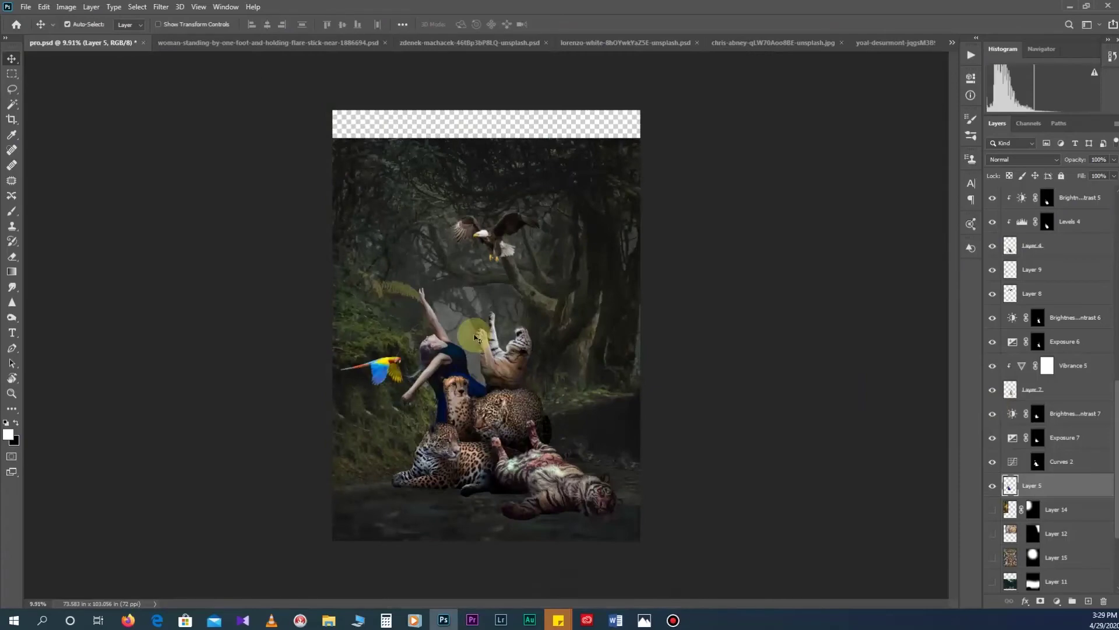
scroll(475, 338, "up", 3)
scroll(500, 362, "down", 3)
key("ctrl+s")
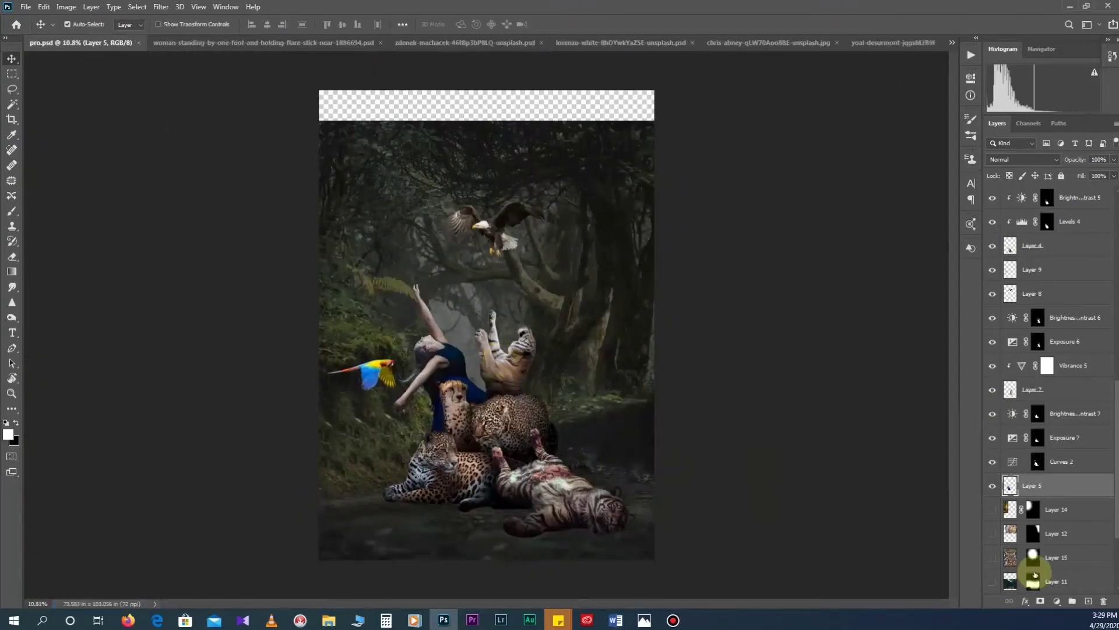
Step: Shift the Blues hue by +105 with Hue/Saturation to turn the dress teal
scroll(1035, 571, "down", 3)
key("ctrl+u")
left_click(475, 168)
left_click(460, 231)
left_click_drag(529, 202, 571, 203)
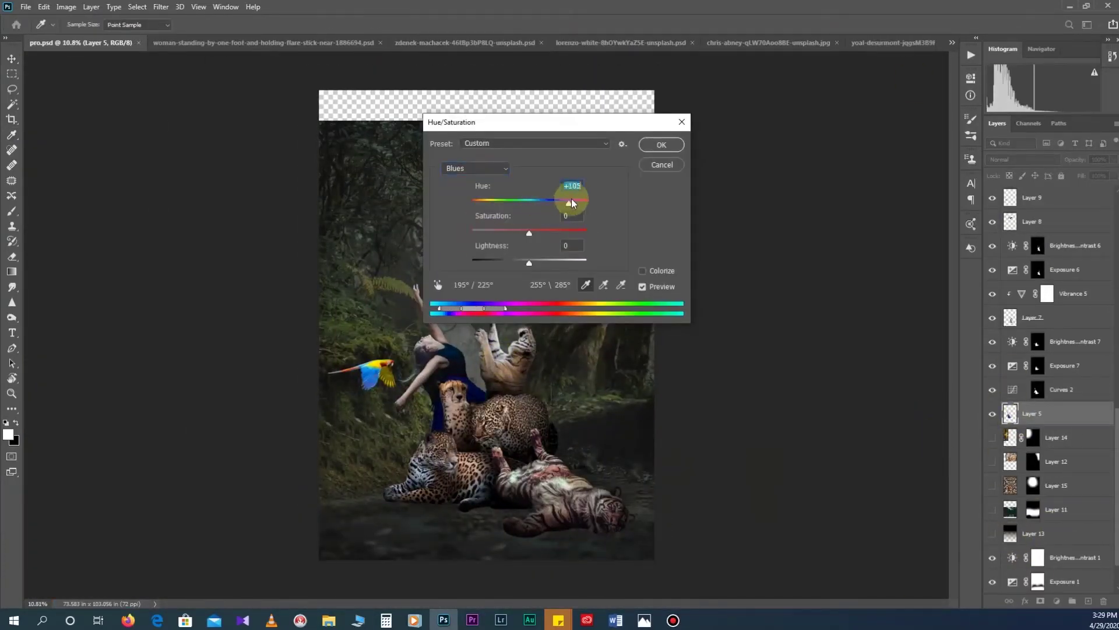
key("Return")
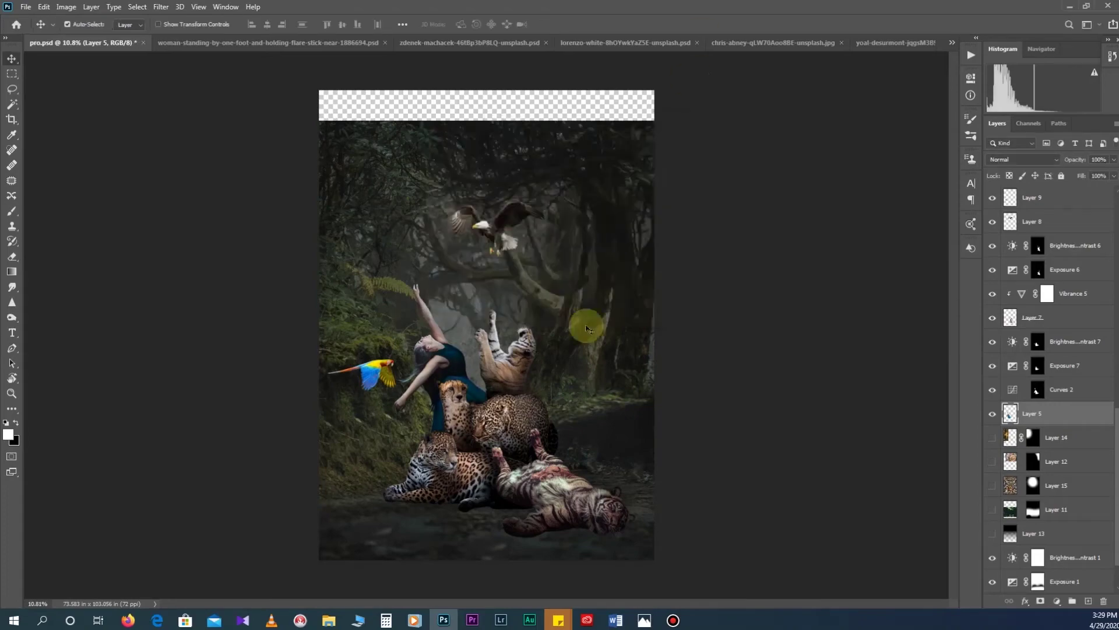
Step: Smudge the soft arm and hair edges with adjustments hidden, then show them again
scroll(413, 395, "up", 4)
scroll(413, 395, "up", 2)
scroll(413, 396, "up", 2)
key("r")
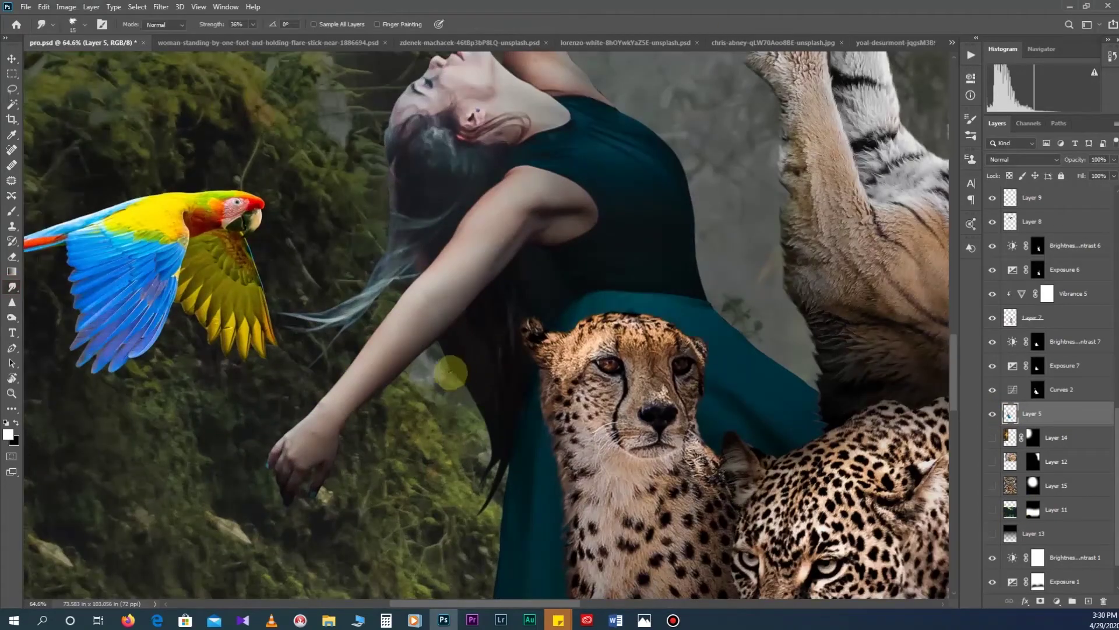
scroll(526, 475, "up", 2)
left_click_drag(992, 341, 993, 390)
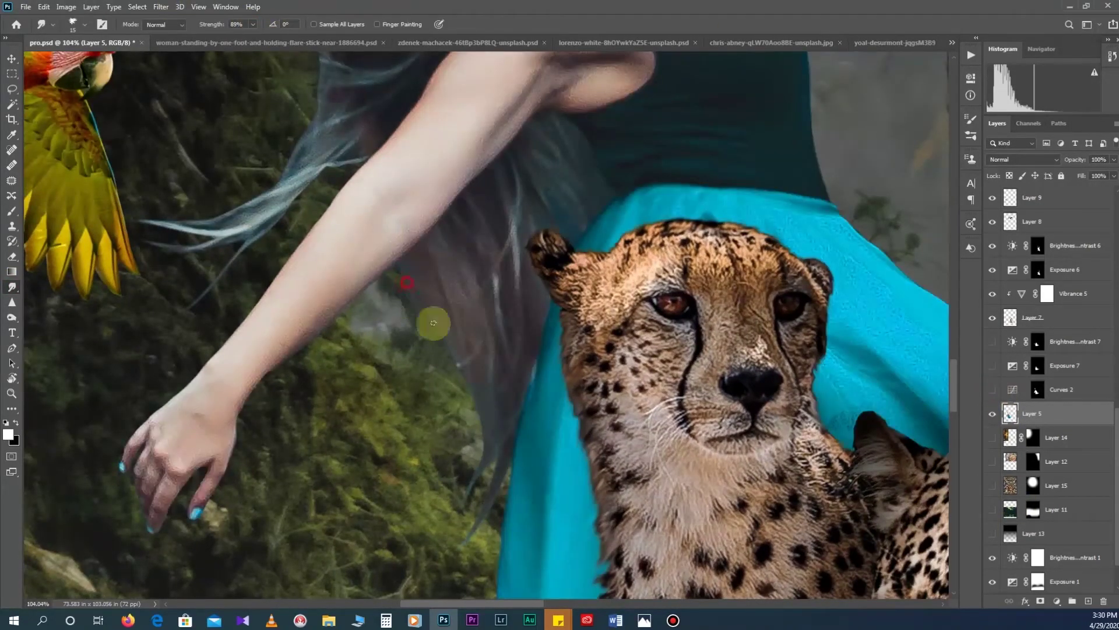
scroll(476, 401, "down", 3)
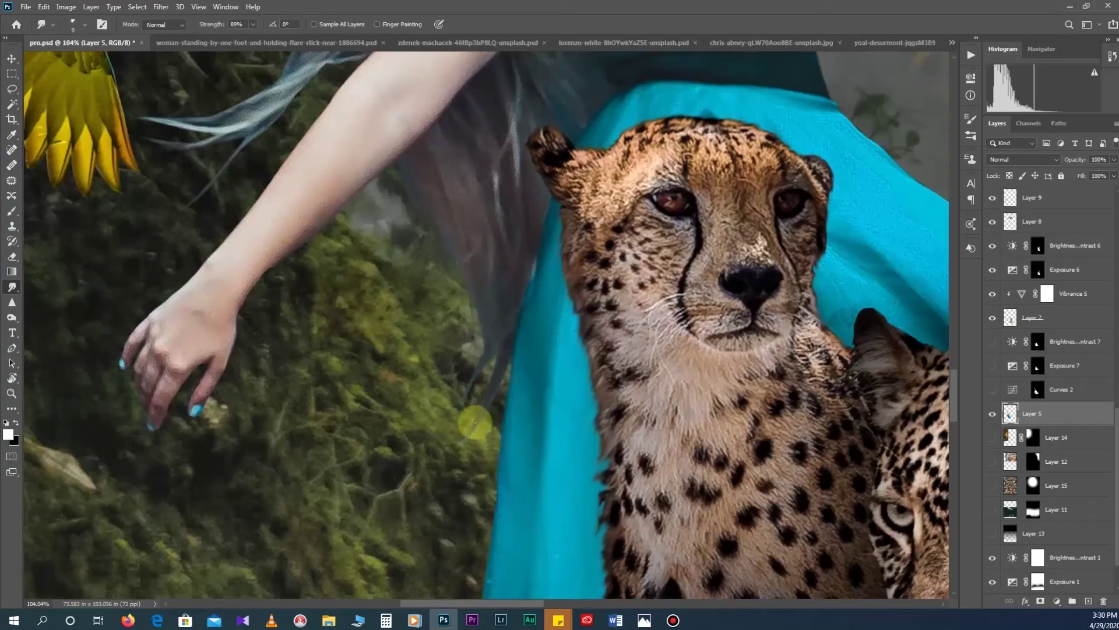
scroll(498, 353, "up", 2)
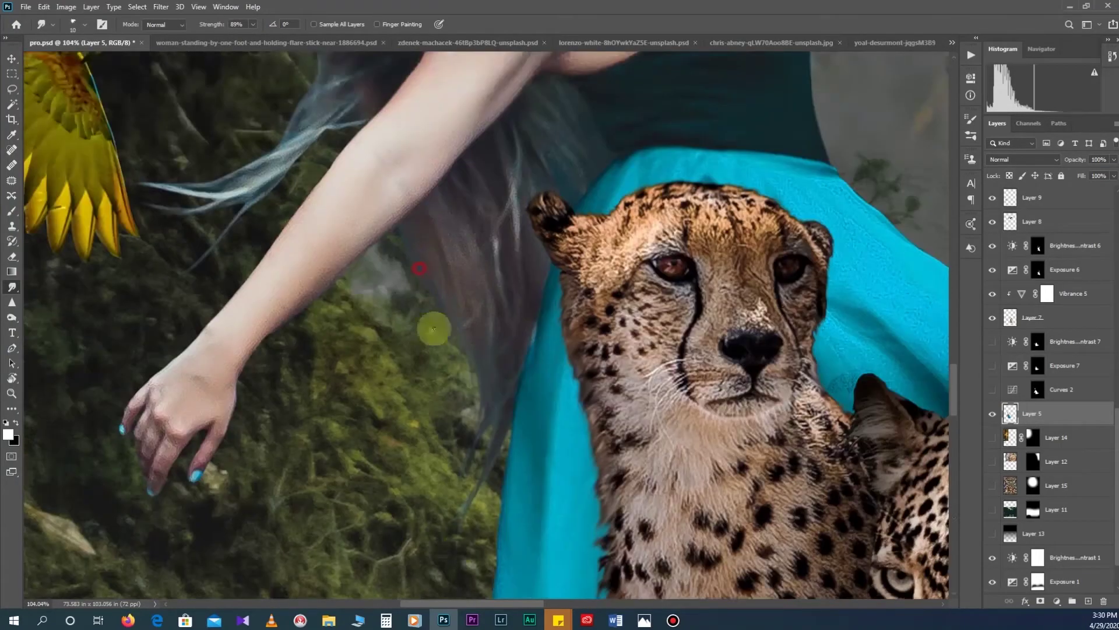
scroll(412, 262, "up", 4)
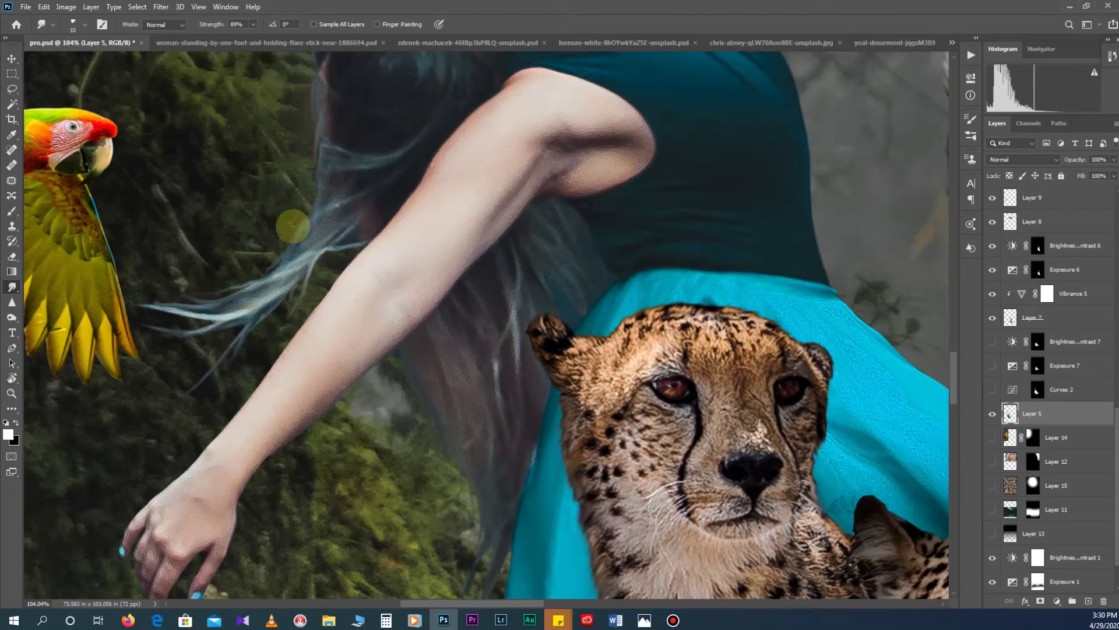
scroll(309, 222, "up", 4)
scroll(292, 278, "down", 5)
left_click_drag(992, 342, 993, 389)
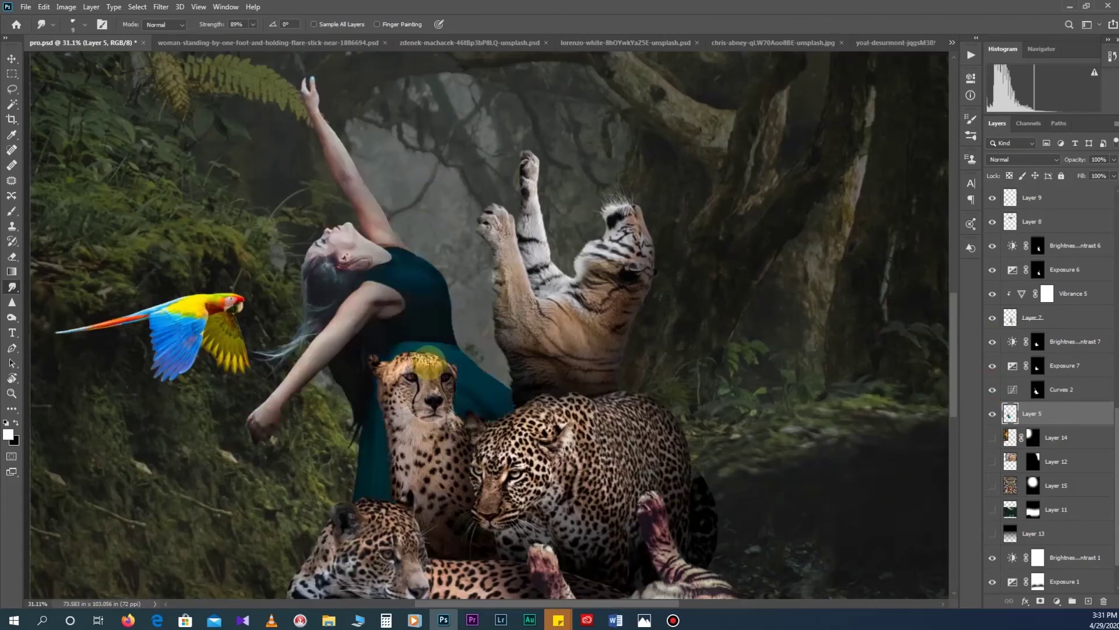
Step: Start adding an Exposure adjustment layer
scroll(443, 321, "down", 2)
scroll(379, 456, "up", 3)
key("v")
scroll(380, 455, "down", 2)
left_click(1032, 197)
left_click(1057, 601)
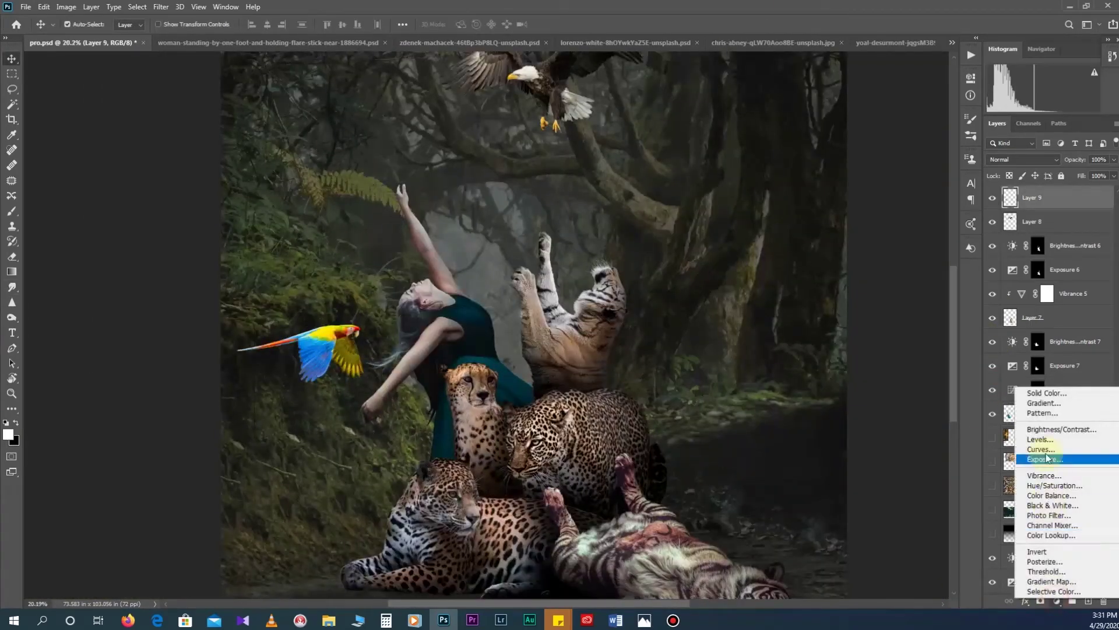
Step: Add an Exposure adjustment layer above Layer 9, darkened to -3.11
left_click(1050, 464)
left_click_drag(891, 141, 869, 141)
key("z")
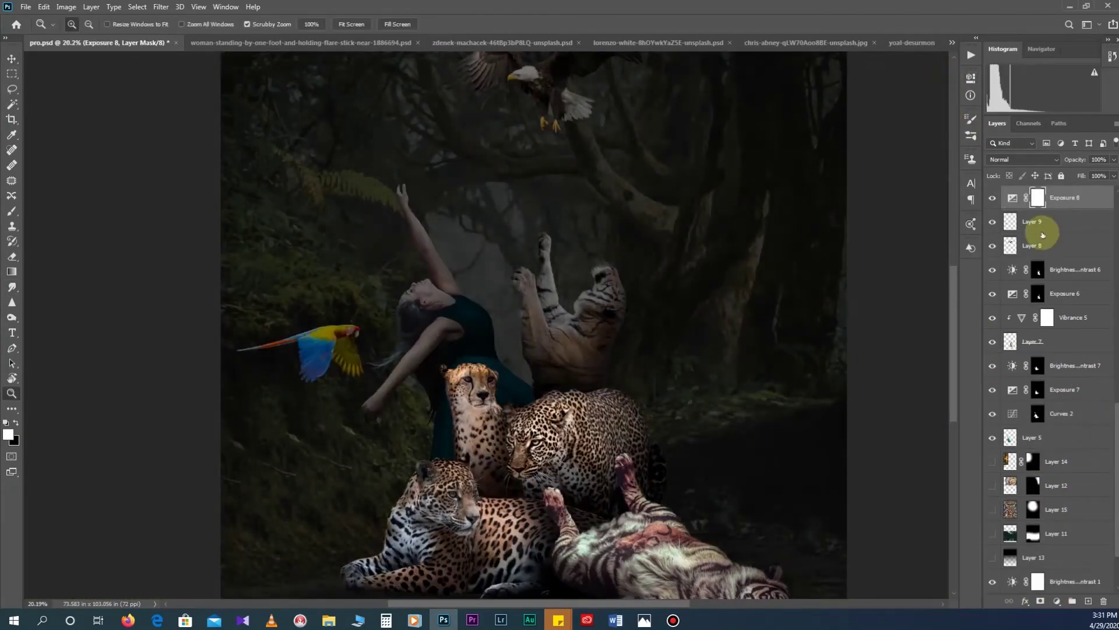
key("Delete")
left_click(1057, 602)
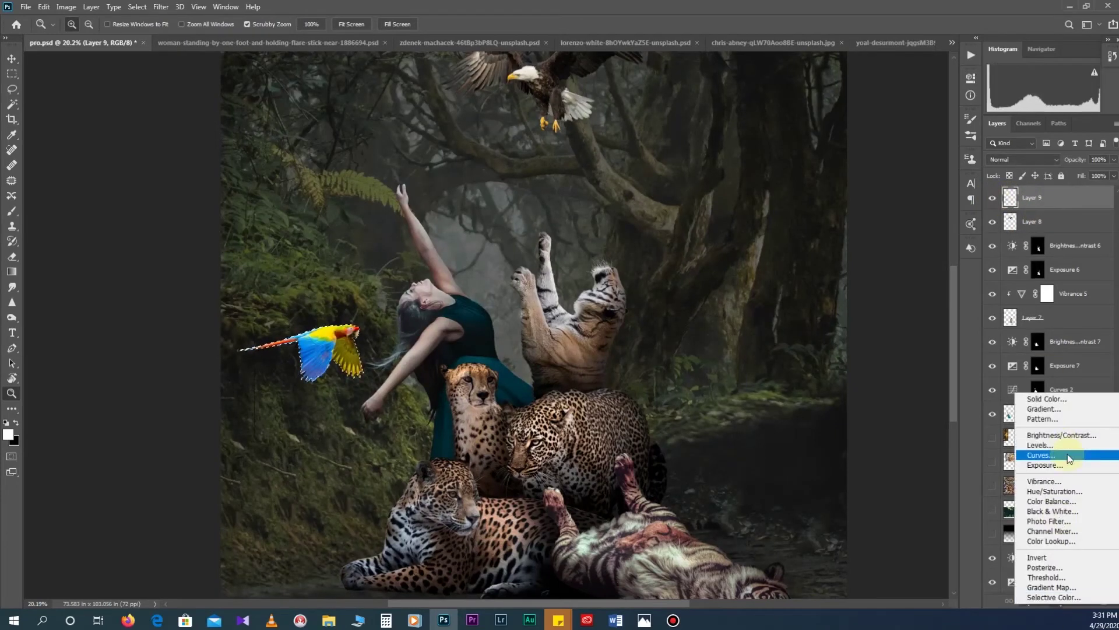
left_click(1050, 460)
left_click_drag(890, 141, 865, 141)
key("e")
left_click(355, 342)
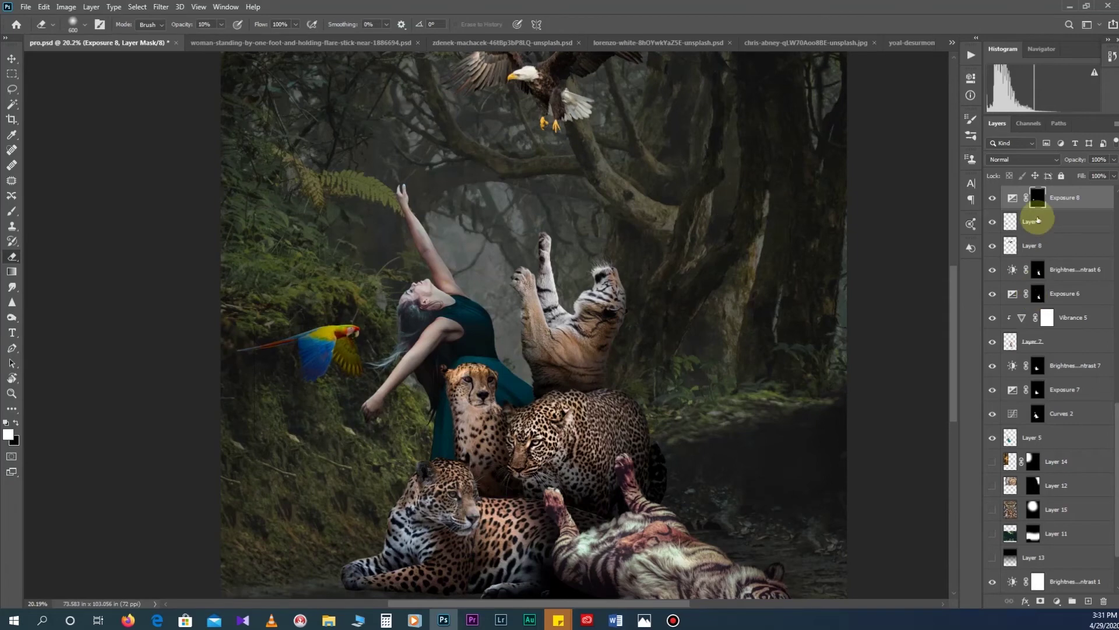
Step: Add a Vibrance adjustment masked to the parrot, lowered to -39
left_click(1038, 220)
left_click(1057, 601)
left_click(1049, 487)
left_click_drag(890, 120, 870, 122)
left_click(937, 78)
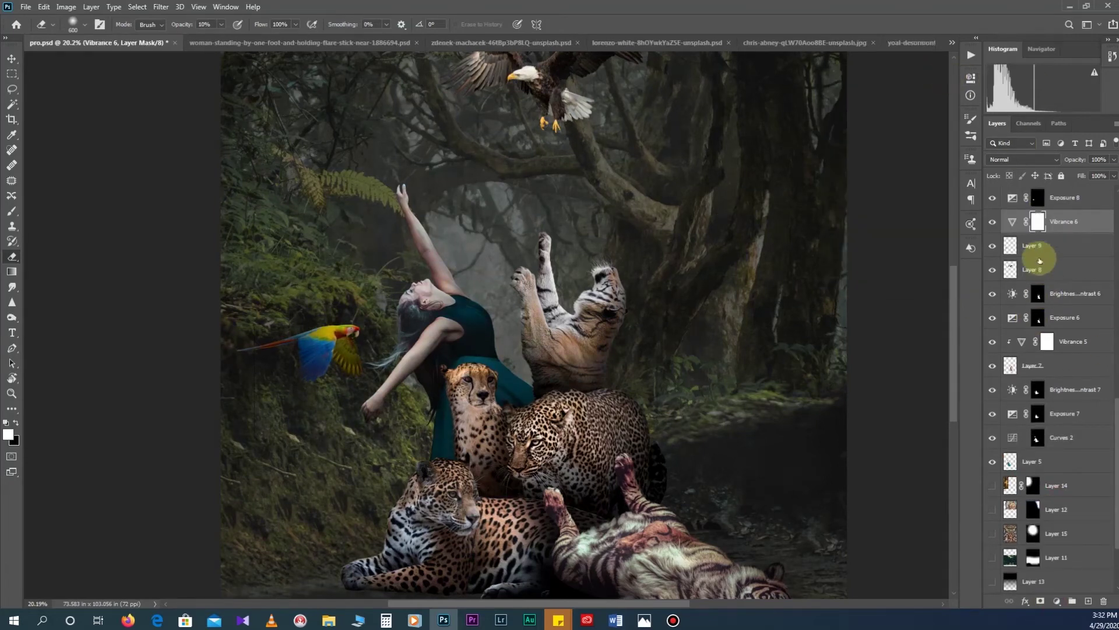
key("z")
key("Delete")
left_click(1010, 222, "ctrl")
left_click(1057, 601)
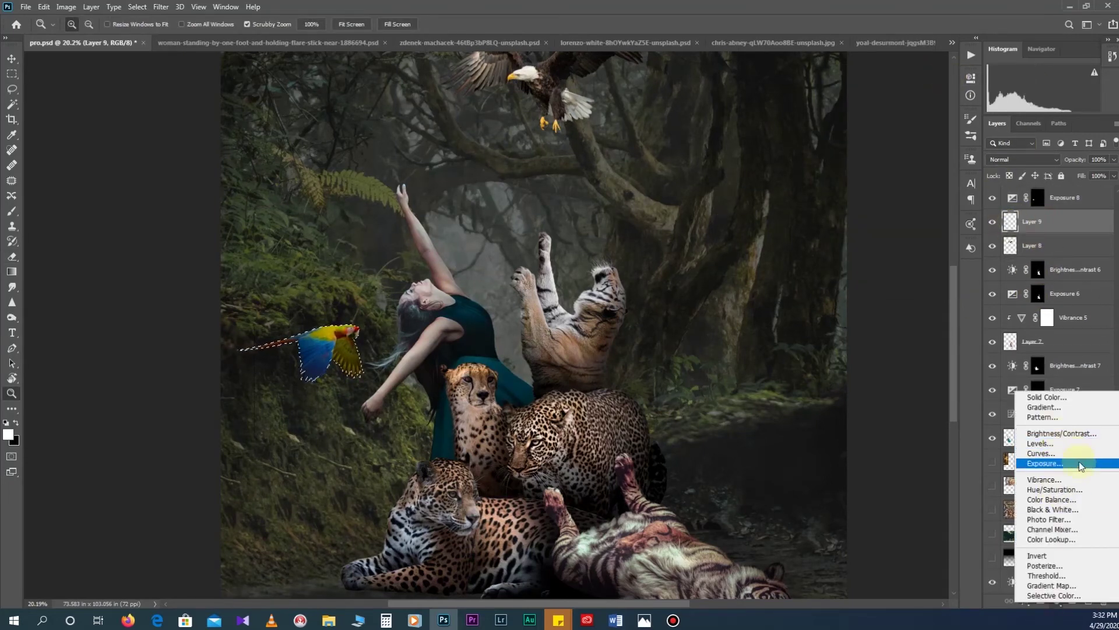
left_click(1045, 479)
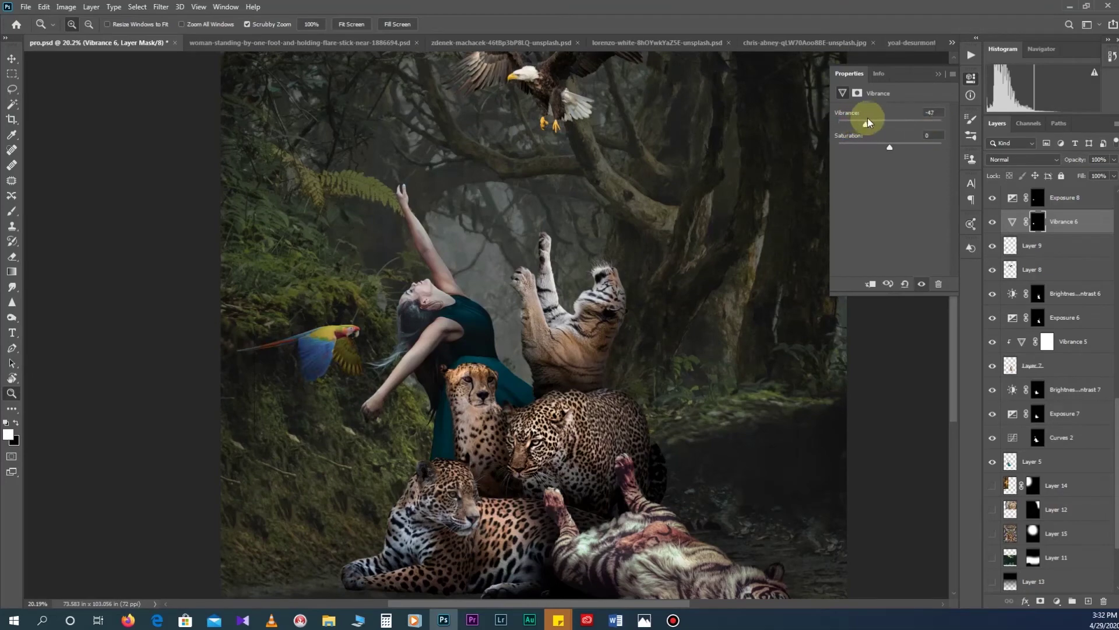
left_click(938, 74)
key("e")
left_click(1076, 224)
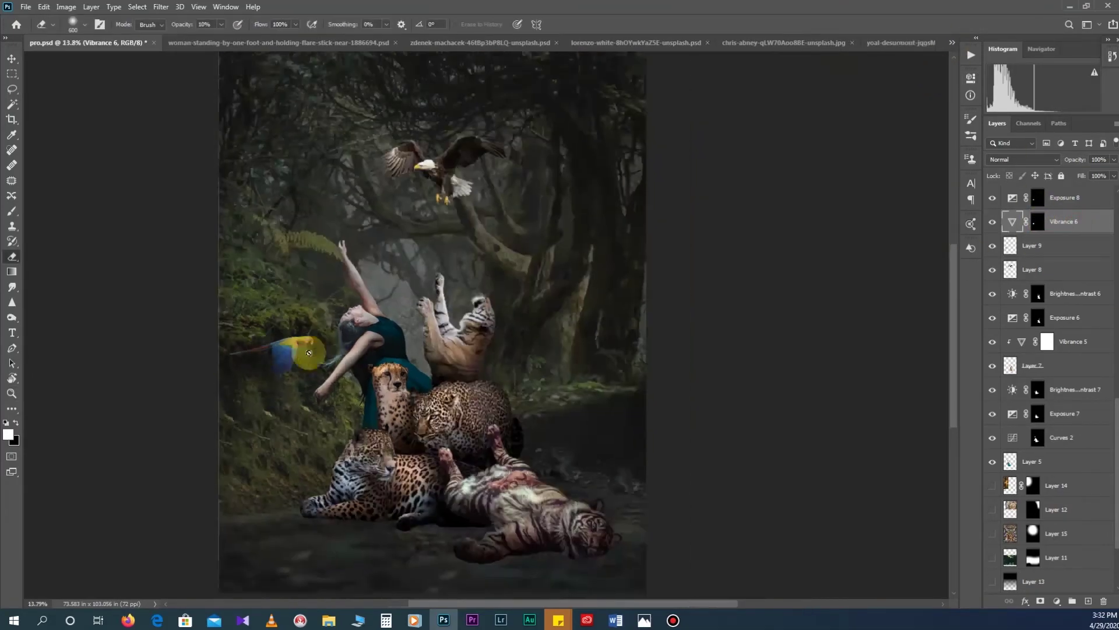
Step: Try a Curves adjustment on the parrot, then delete it
left_click(1057, 601)
left_click(1045, 451)
left_click(924, 157)
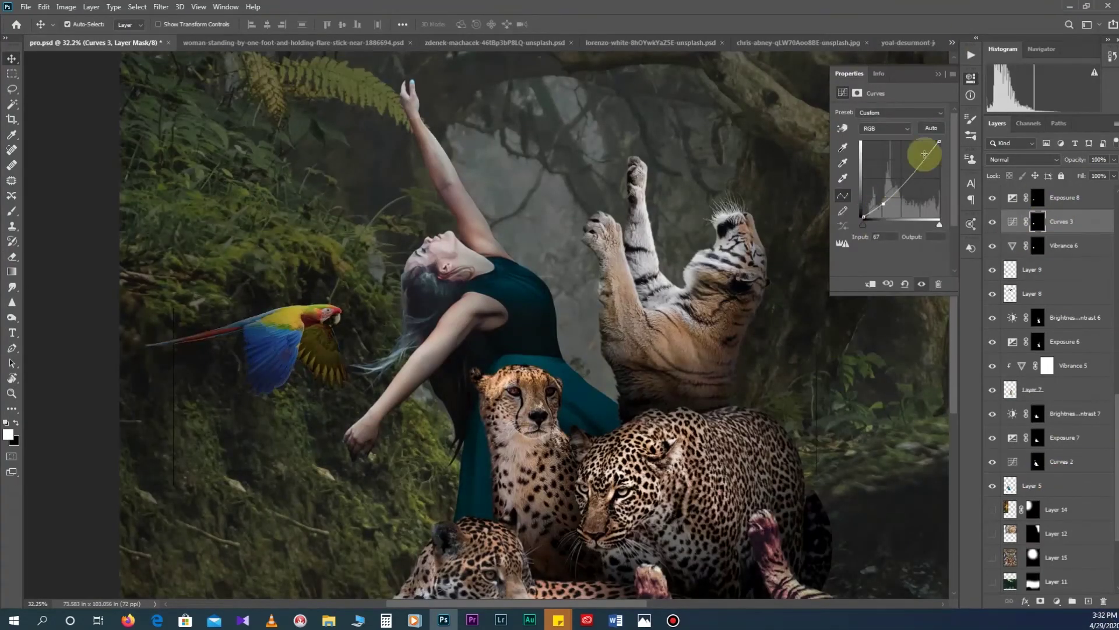
left_click_drag(917, 167, 896, 195)
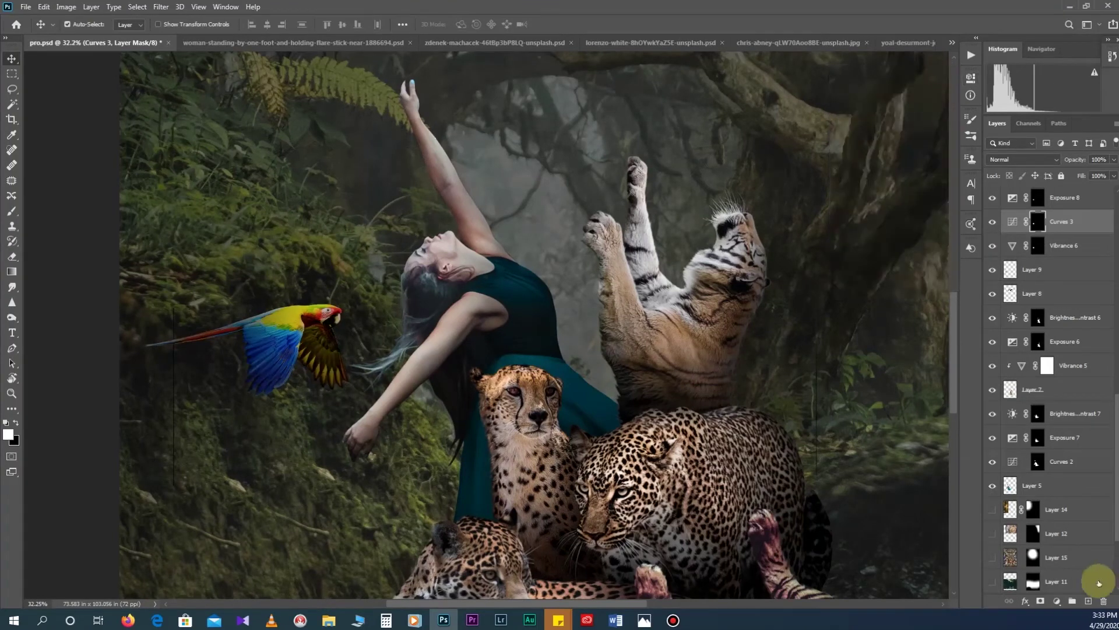
left_click(1076, 217)
key("Delete")
Step: Add a Levels adjustment that shifts the parrot's midtones darker
left_click(1057, 601)
left_click(1066, 453)
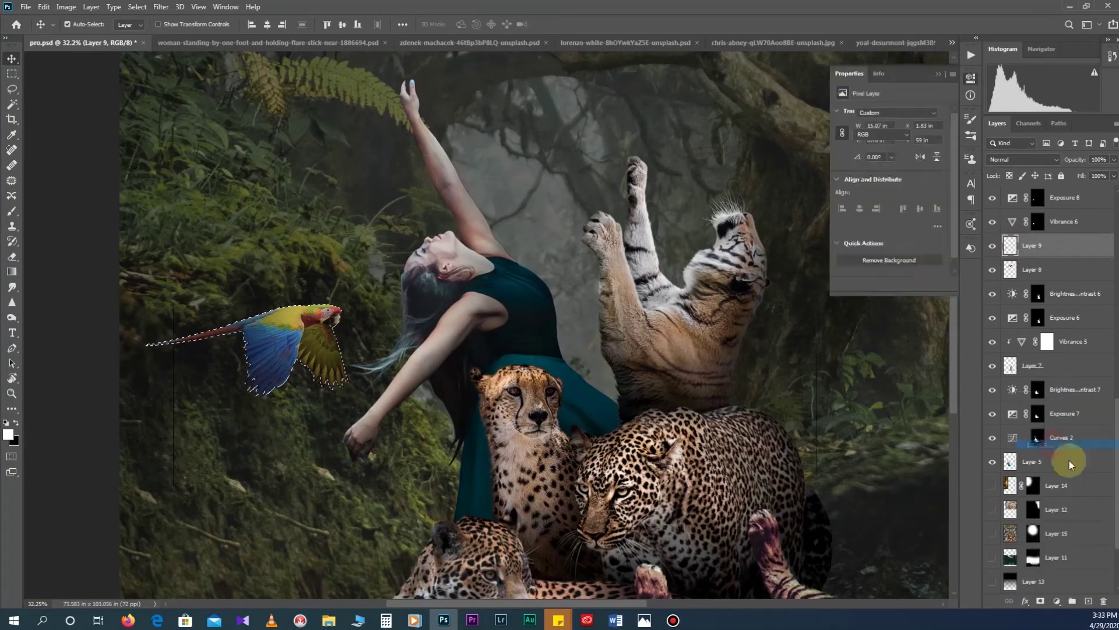
left_click_drag(907, 196, 863, 196)
key("e")
left_click(322, 298)
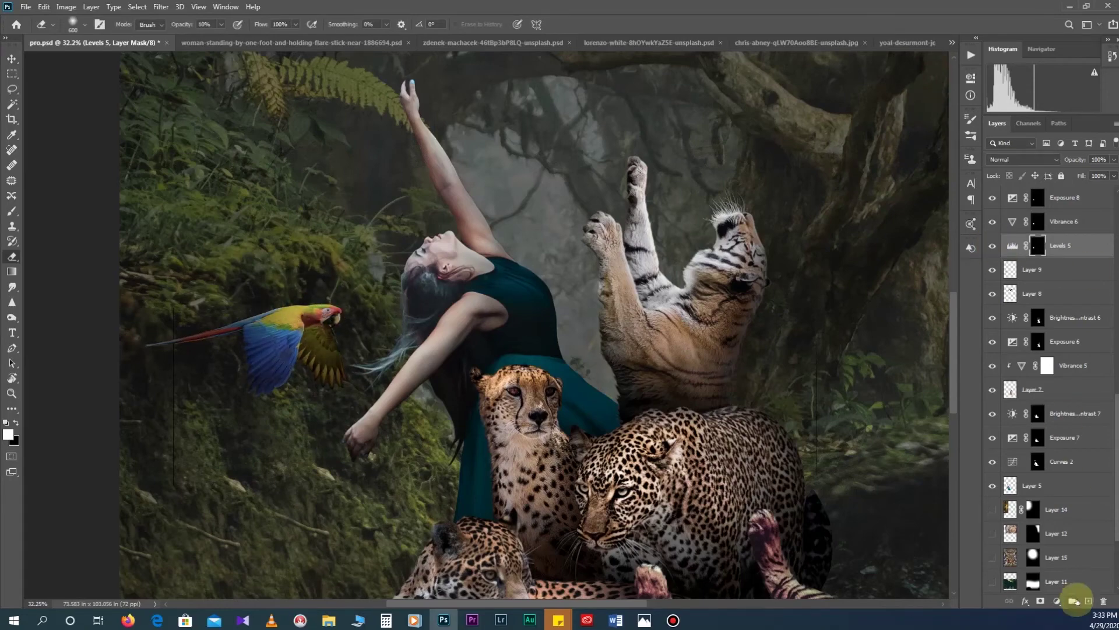
Step: Test a black Color Fill over the parrot with different blend modes, then delete it
left_click(1032, 269)
left_click(1011, 269, "ctrl")
left_click(1057, 602)
left_click(1075, 400)
left_click(477, 168)
left_click(1057, 601)
left_click(1034, 392)
left_click(204, 295)
left_click(468, 142)
left_click(1023, 159)
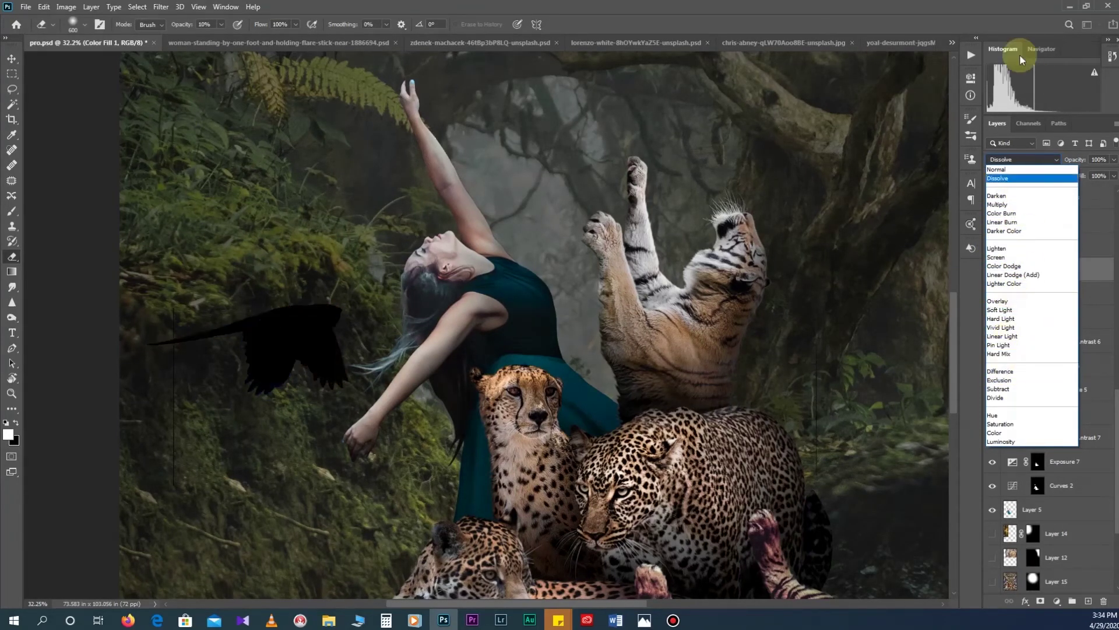
left_click(1020, 55)
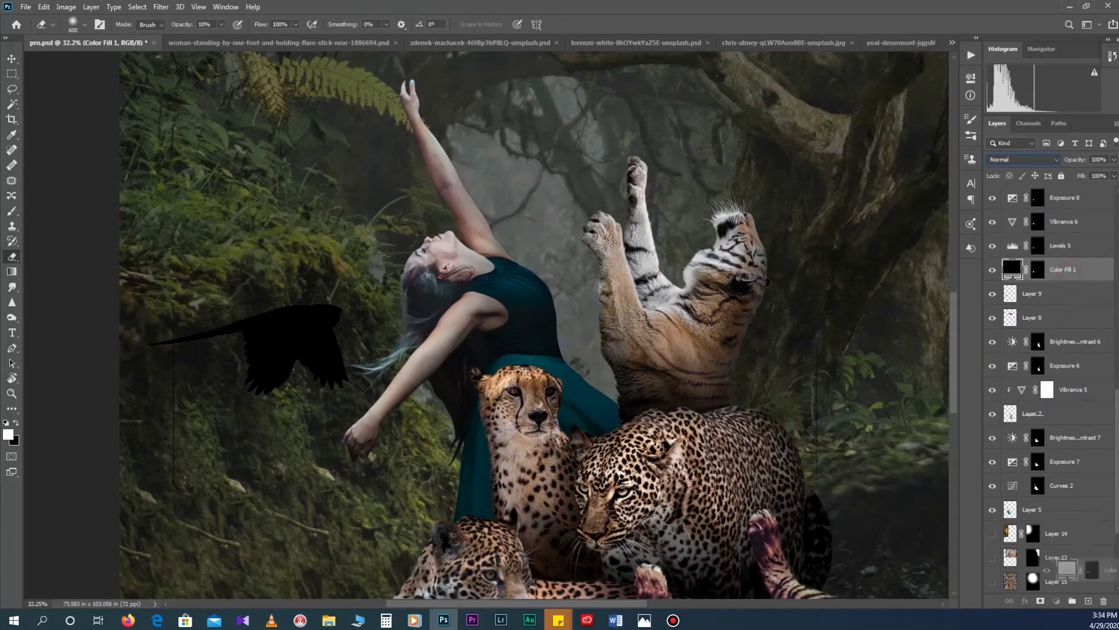
key("Delete")
scroll(387, 199, "down", 5, "alt")
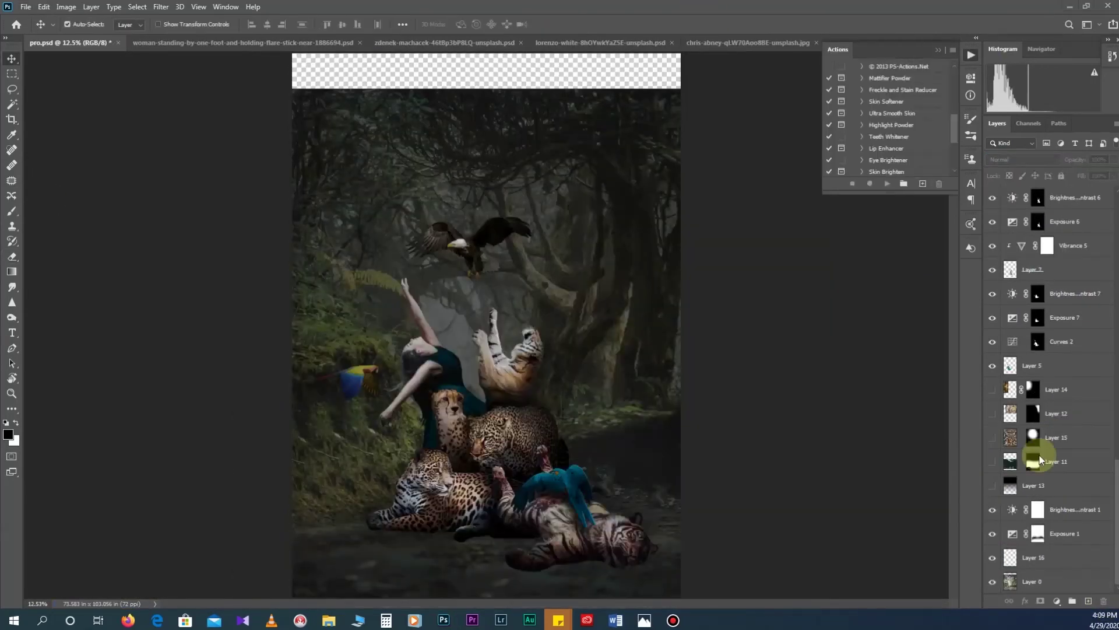
Step: Show the fern foliage layer and darken it with Curves
left_click(994, 464)
key("ctrl+m")
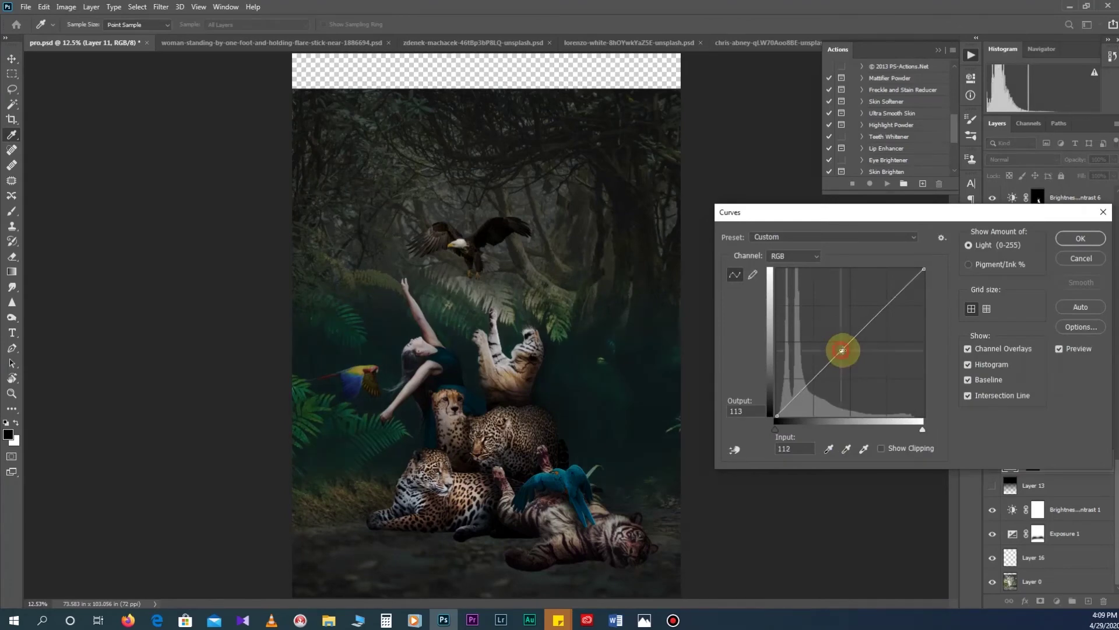
mouse_move(865, 333)
left_mouse_down()
mouse_move(852, 344)
mouse_move(862, 336)
left_mouse_up()
left_click(1081, 239)
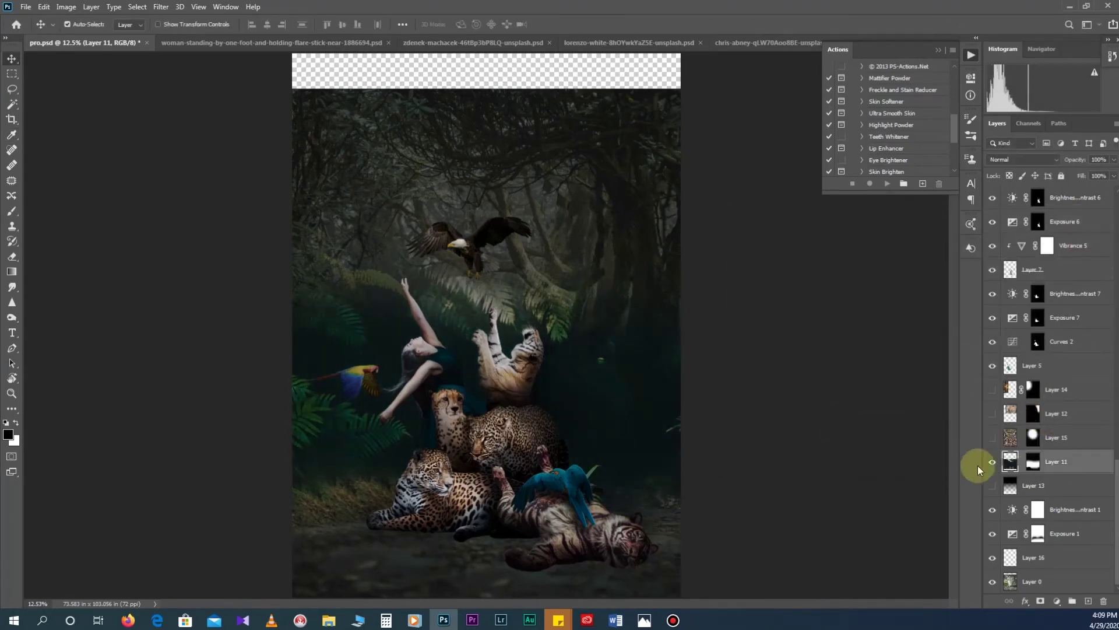
Step: Show the cathedral ceiling layer and darken it to brightness -49 with Curves and Vibrance
left_click(992, 437)
left_click(1057, 437)
key("ctrl+t")
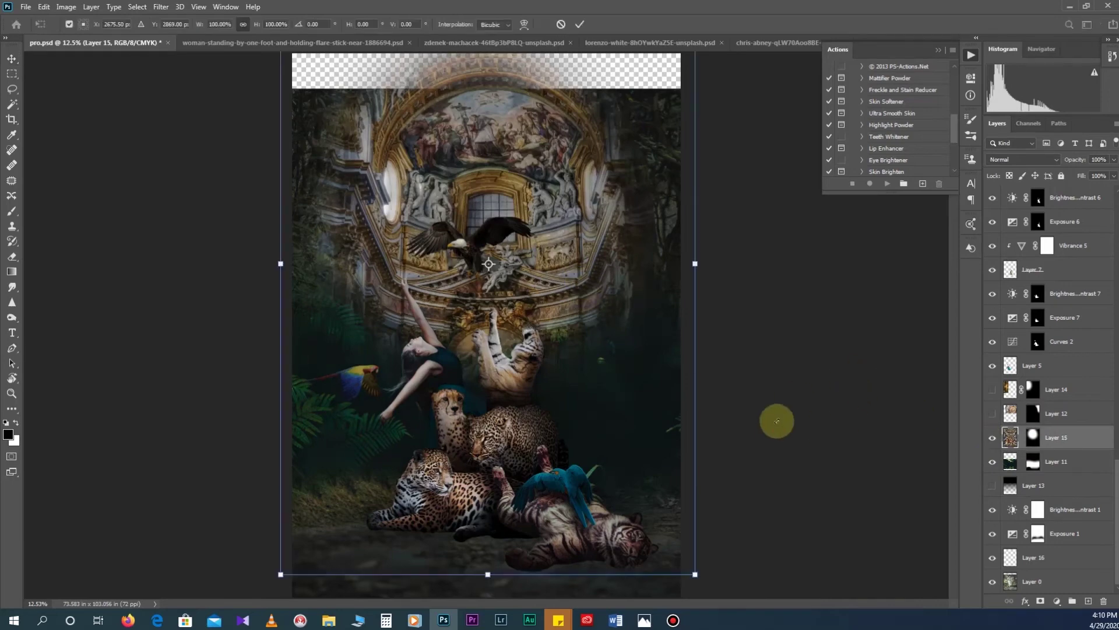
key("Return")
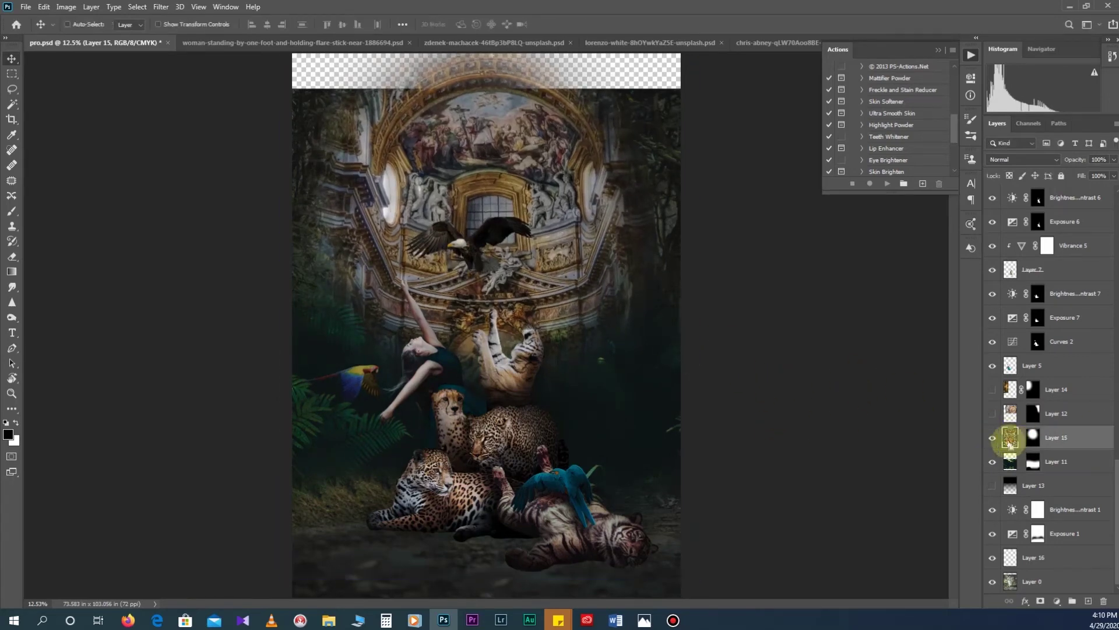
key("ctrl+m")
key("Return")
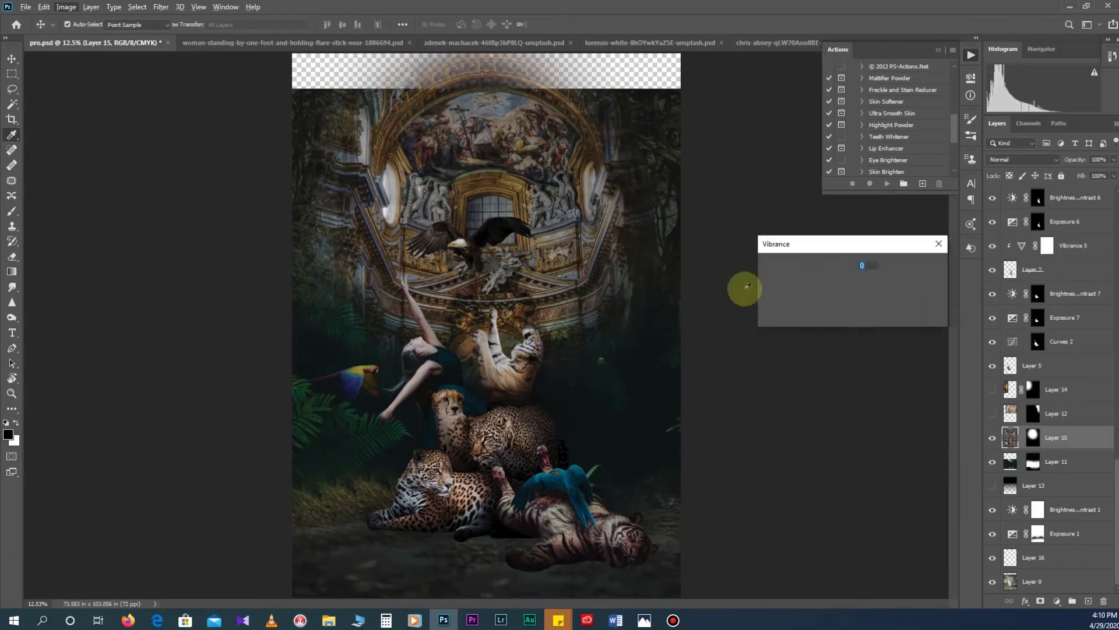
key("Return")
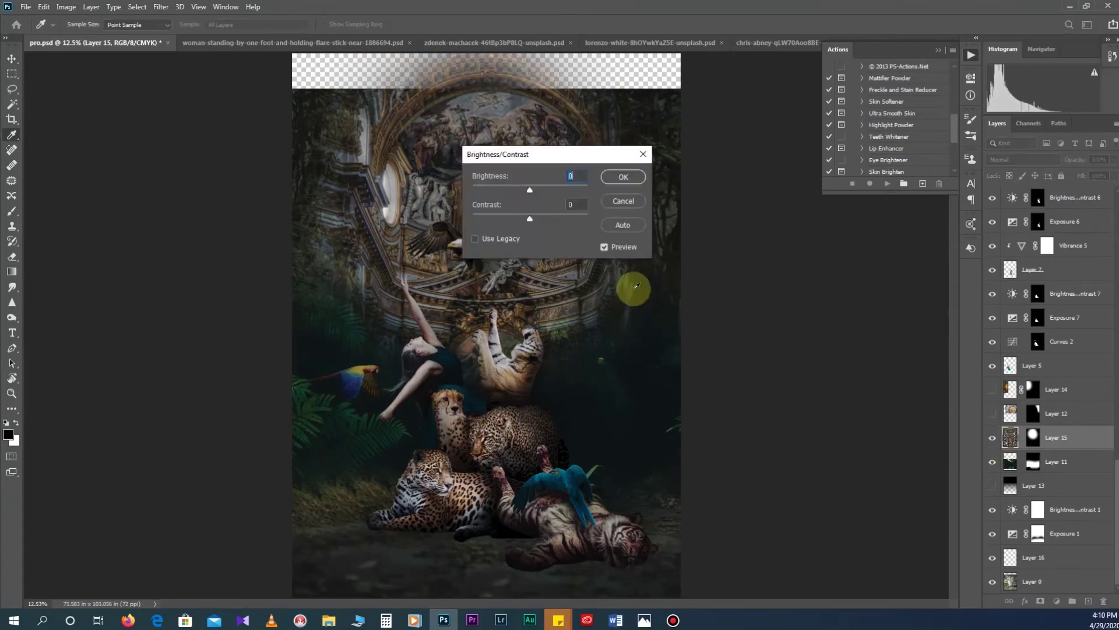
left_click_drag(522, 187, 656, 207)
key("Return")
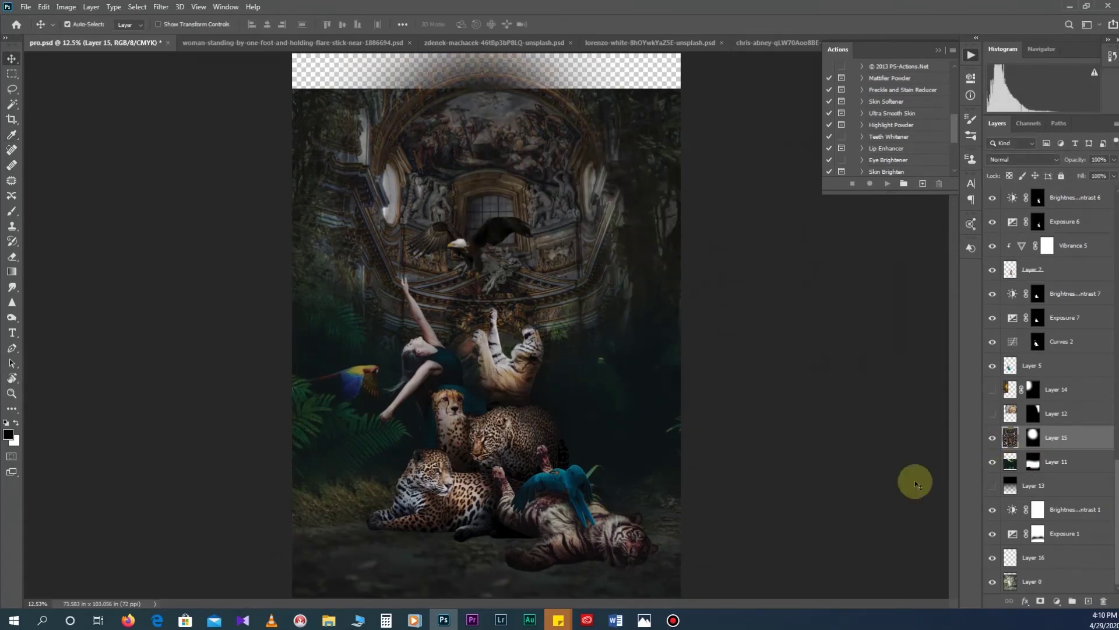
Step: Show the orange dome art and darken it with Curves, Vibrance and brightness -81
left_click(993, 414)
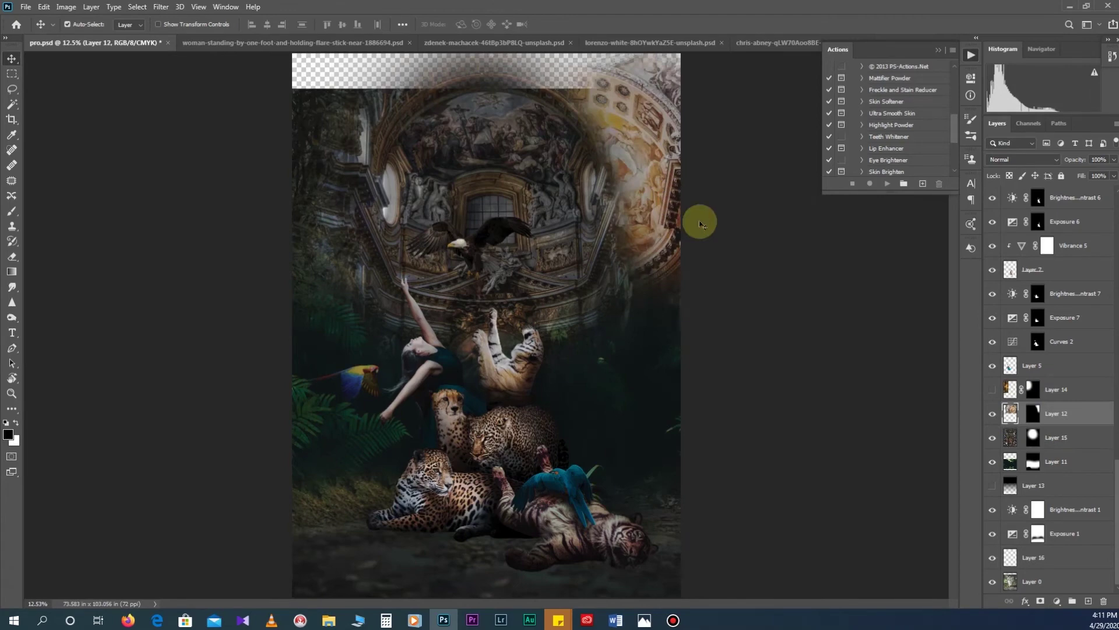
key("ctrl+m")
left_click_drag(841, 304, 879, 321)
key("alt+i")
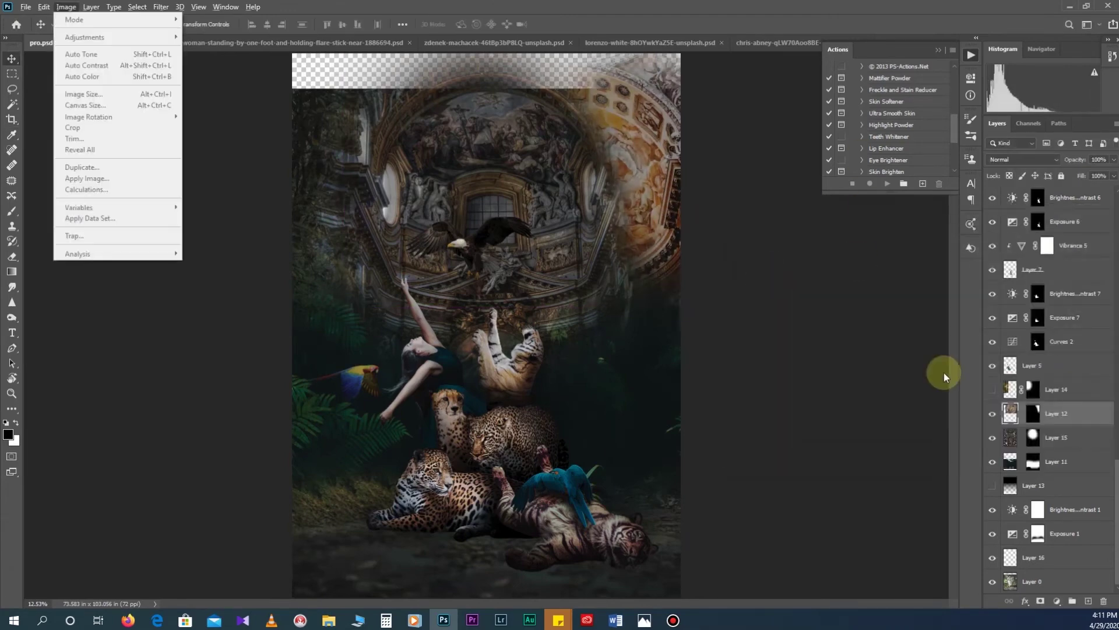
key("j")
key("v")
key("Return")
key("alt+i")
key("j")
key("c")
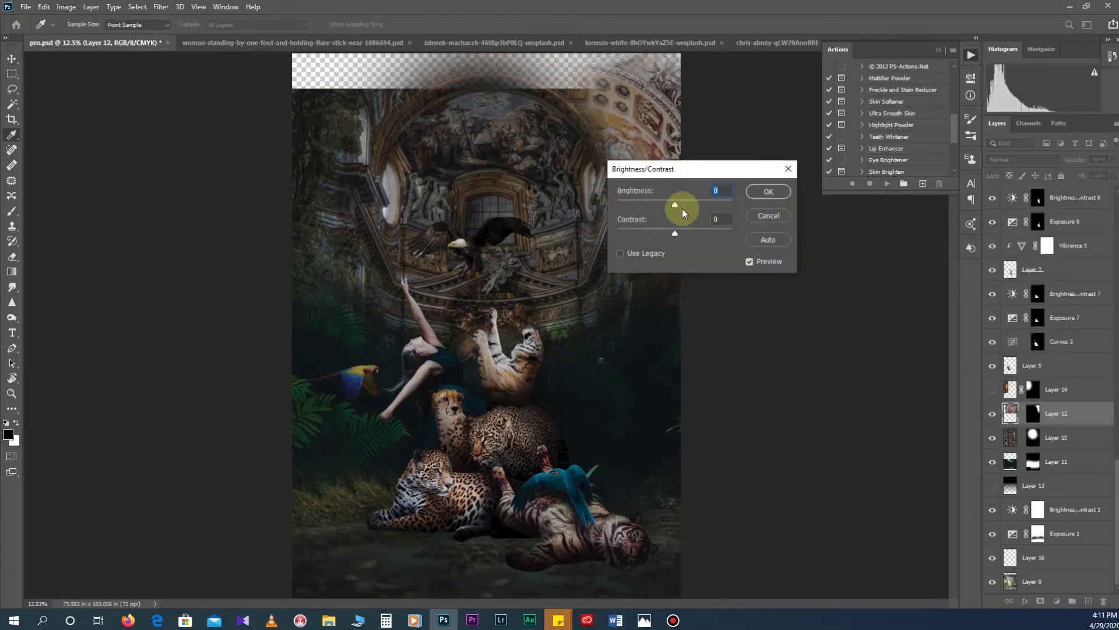
mouse_move(774, 209)
left_mouse_down()
mouse_move(744, 213)
mouse_move(754, 213)
left_mouse_up()
key("Return")
Step: Show the candle chandelier layer and darken it to brightness -67, contrast -28, plus Vibrance
left_click(993, 389)
left_click(1057, 390)
key("alt+i")
key("j")
key("c")
key("Tab")
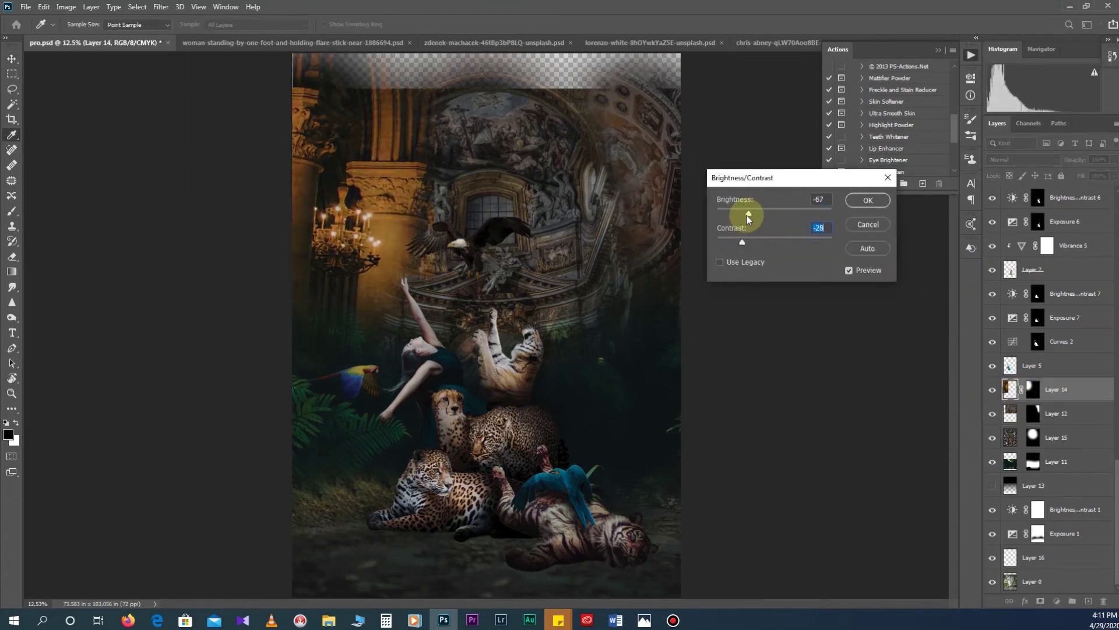
key("Return")
key("alt+i")
key("j")
key("v")
key("Return")
key("v")
scroll(594, 300, "up", 2)
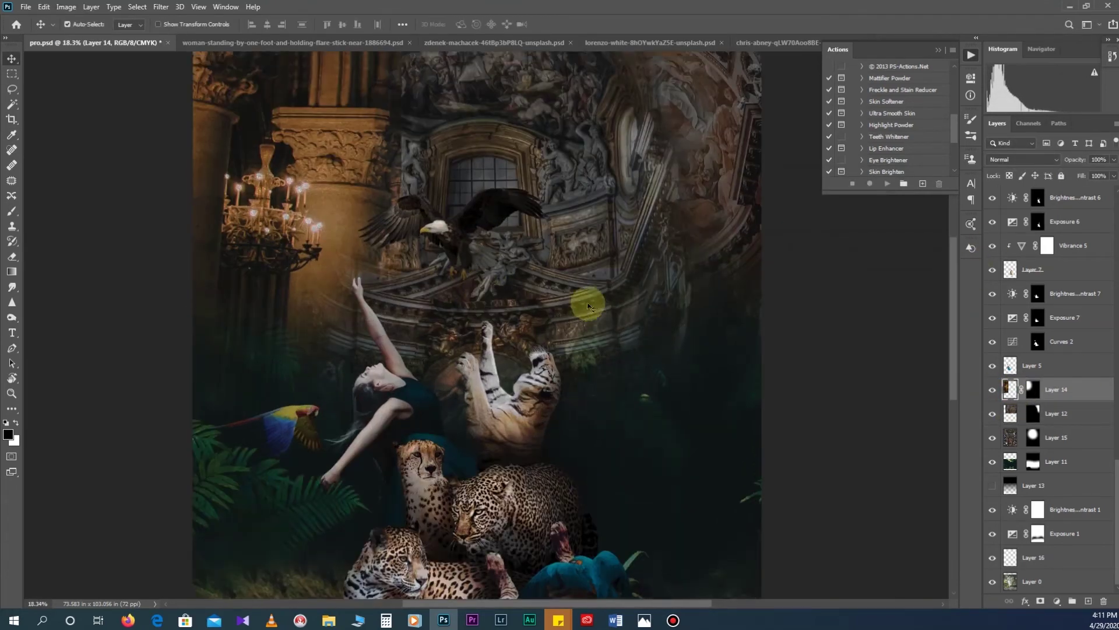
scroll(597, 354, "down", 2)
scroll(597, 355, "down", 1)
Step: Start a new Solid Color fill layer from the brightness/contrast layer's mask
left_click(1038, 509)
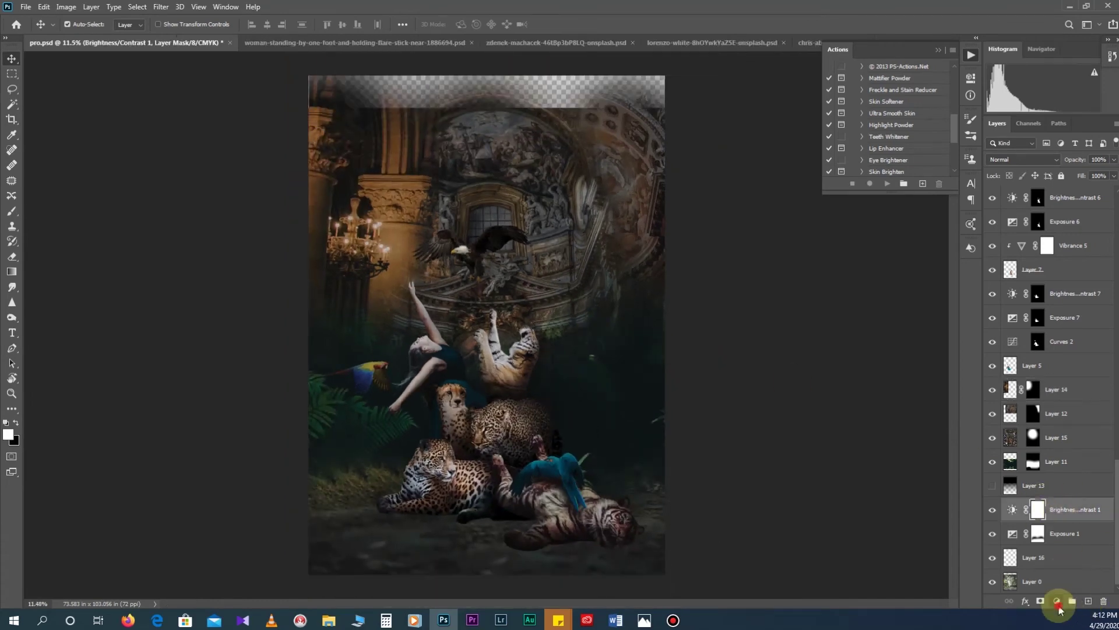
left_click(1058, 607)
left_click(1084, 435)
Step: Make the fill black and erase its mask to reveal the cathedral interior
left_click(446, 147)
key("ctrl+bracketright")
key("ctrl+bracketright")
key("ctrl+bracketright")
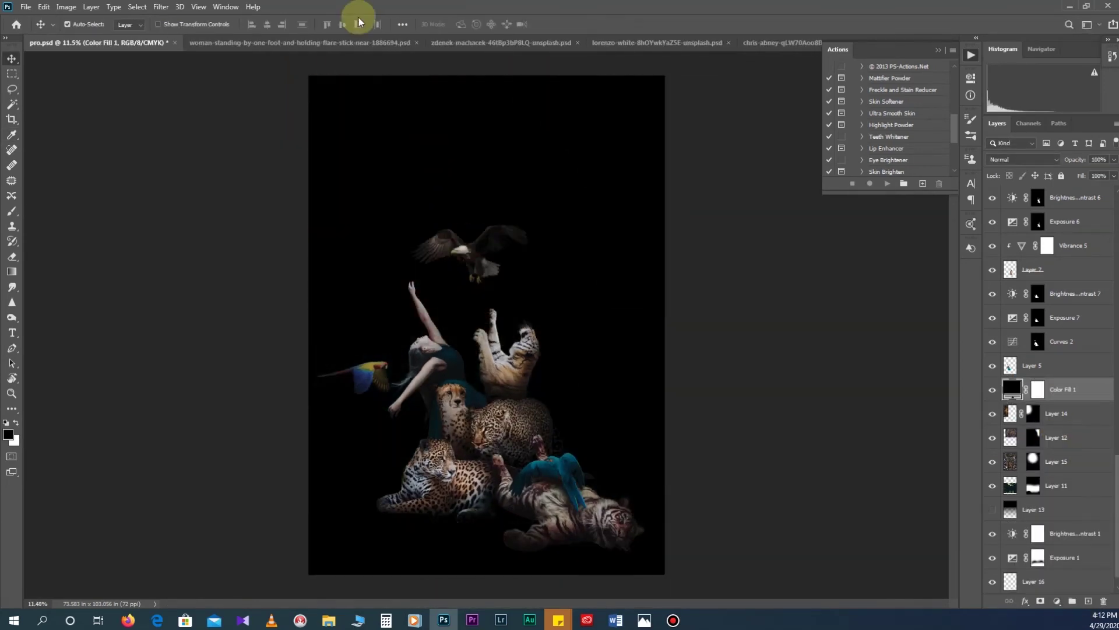
key("ctrl+bracketright")
key("ctrl+bracketright")
key("e")
mouse_move(486, 221)
left_mouse_down()
mouse_move(505, 367)
mouse_move(325, 405)
mouse_move(393, 462)
mouse_move(532, 404)
mouse_move(626, 403)
left_mouse_up()
key("bracketleft")
key("bracketleft")
key("bracketleft")
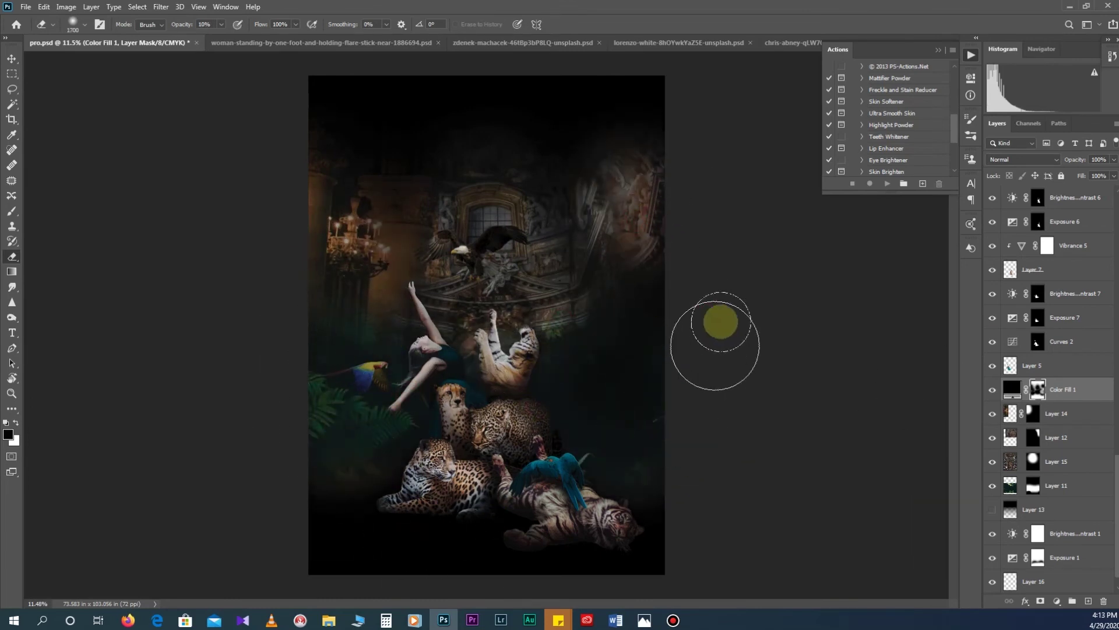
Step: Crop the empty top off the fern photo and Magic Wand a dark gap between leaves
key("c")
left_click_drag(487, 75, 489, 138)
key("Return")
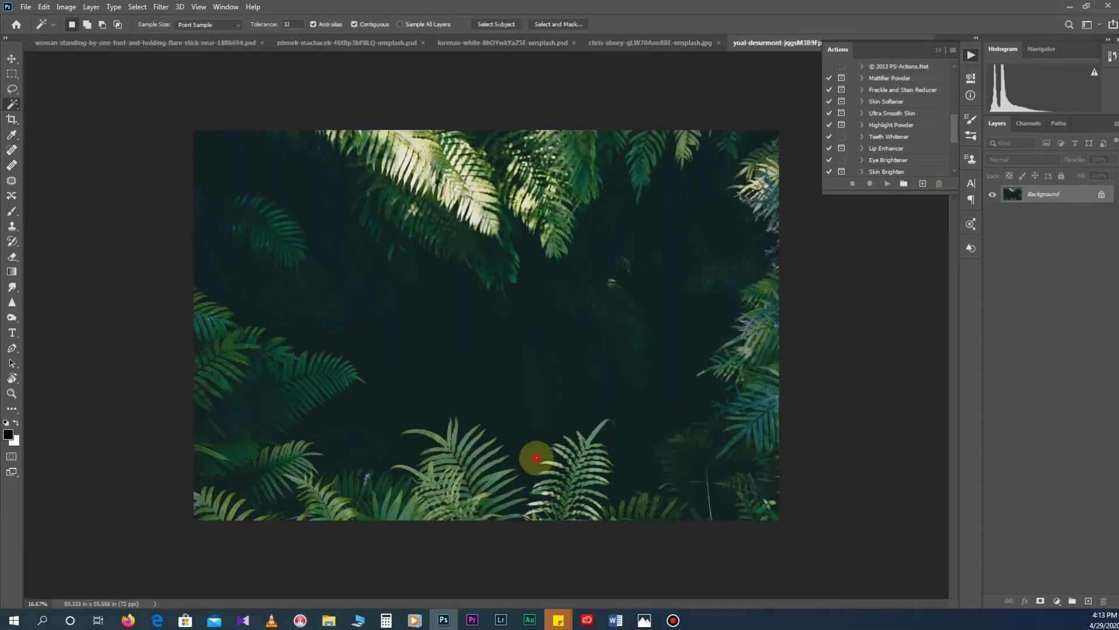
left_click(685, 449)
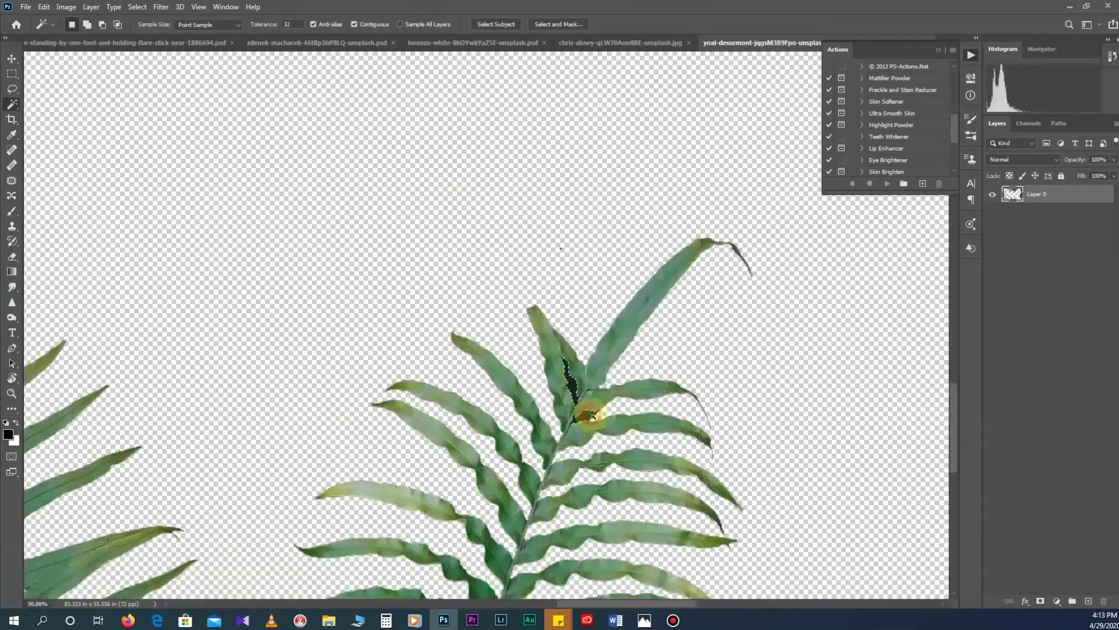
Step: Marquee the band of ferns and erase unwanted parts of the fern layer
scroll(500, 330, "down", 3)
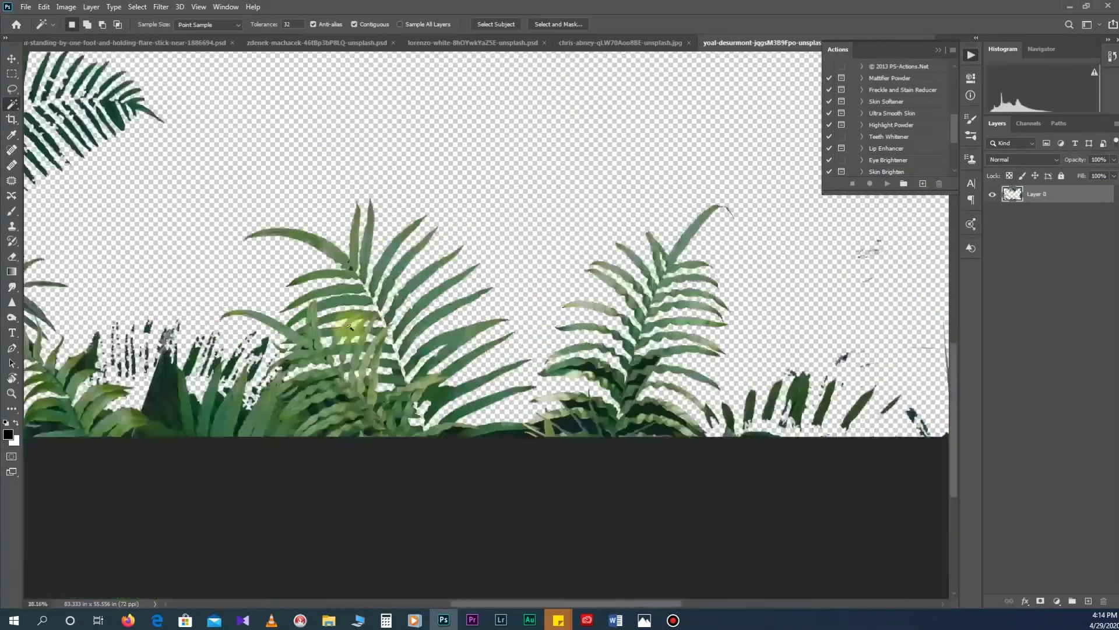
key("v")
scroll(499, 334, "down", 5)
key("m")
left_click_drag(384, 343, 516, 550)
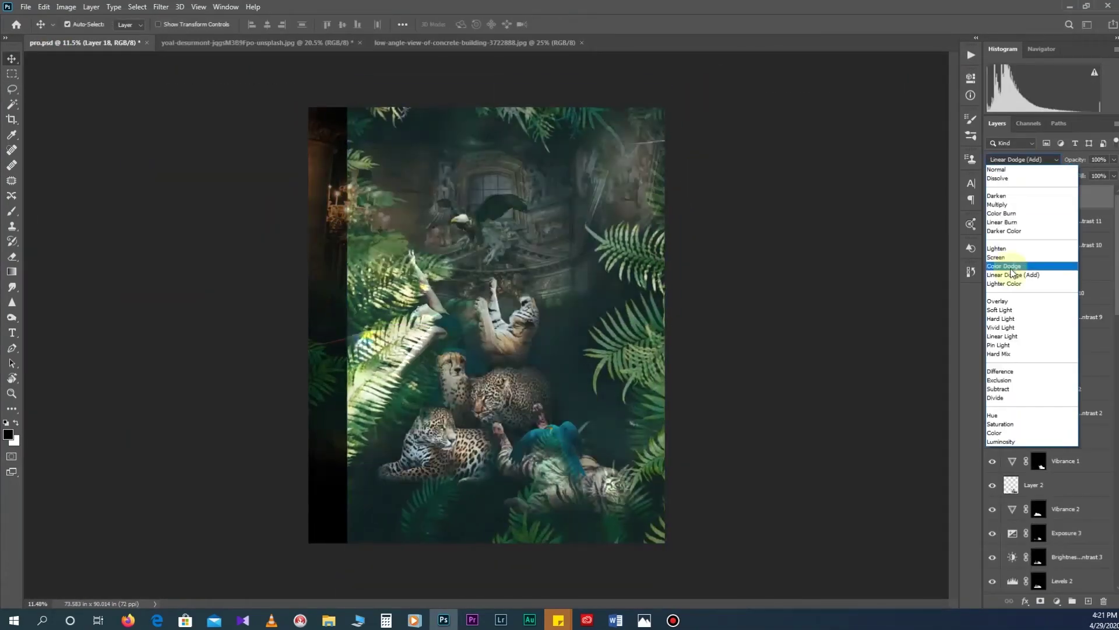
mouse_move(450, 513)
left_mouse_down()
mouse_move(587, 532)
mouse_move(375, 113)
mouse_move(680, 369)
mouse_move(627, 270)
left_mouse_up()
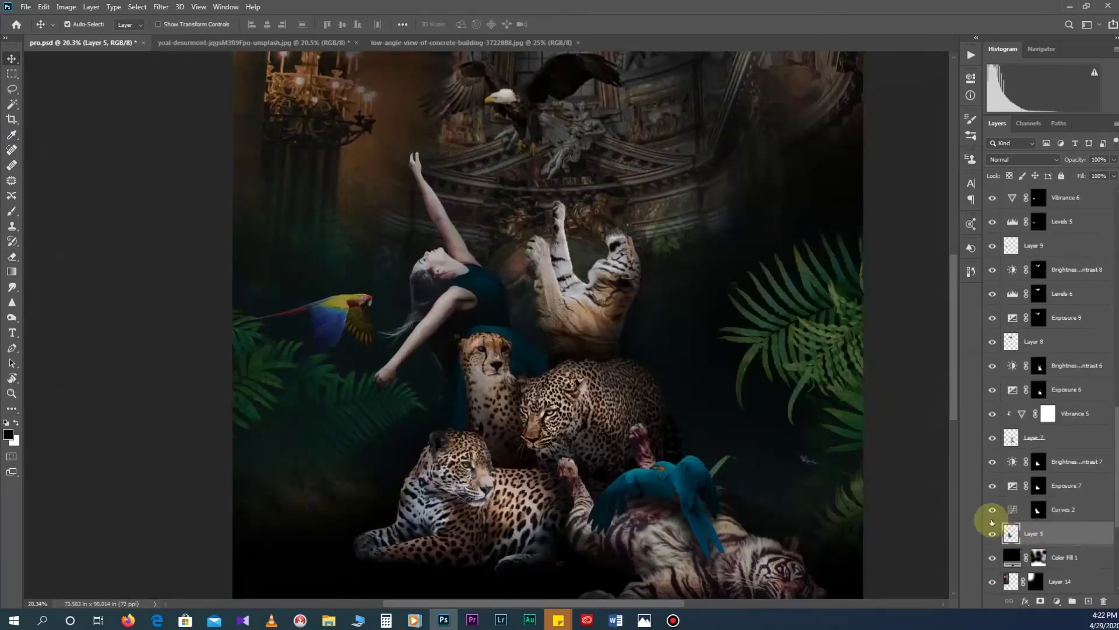
Step: Adjust the ferns' tones with Levels and erase on the Exposure 7 mask
key("ctrl+l")
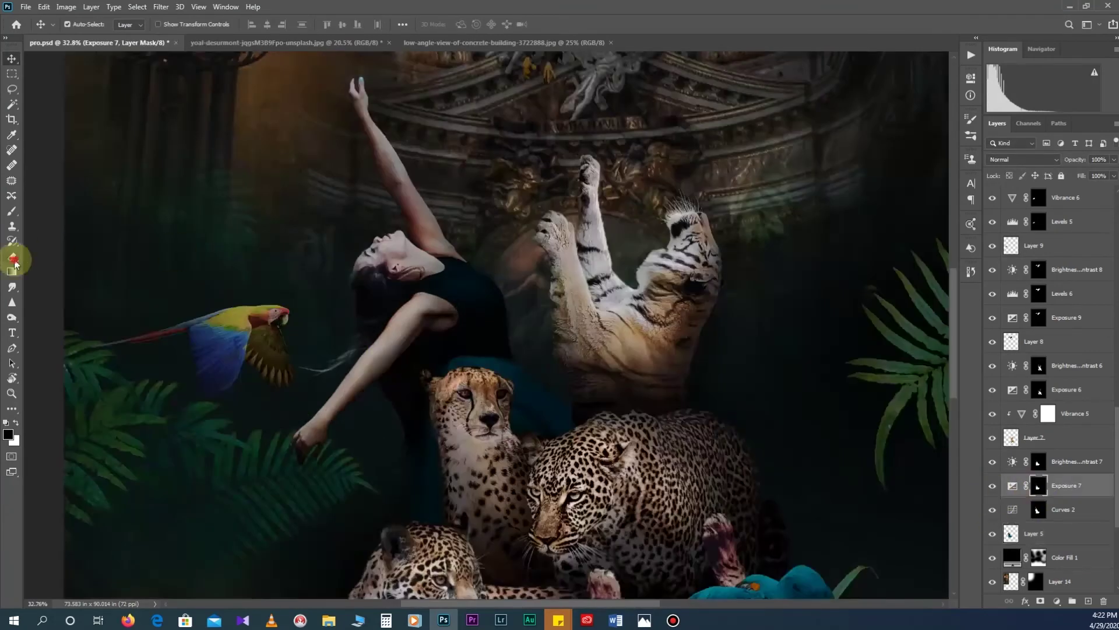
left_click(14, 261)
key("x")
left_click(397, 315)
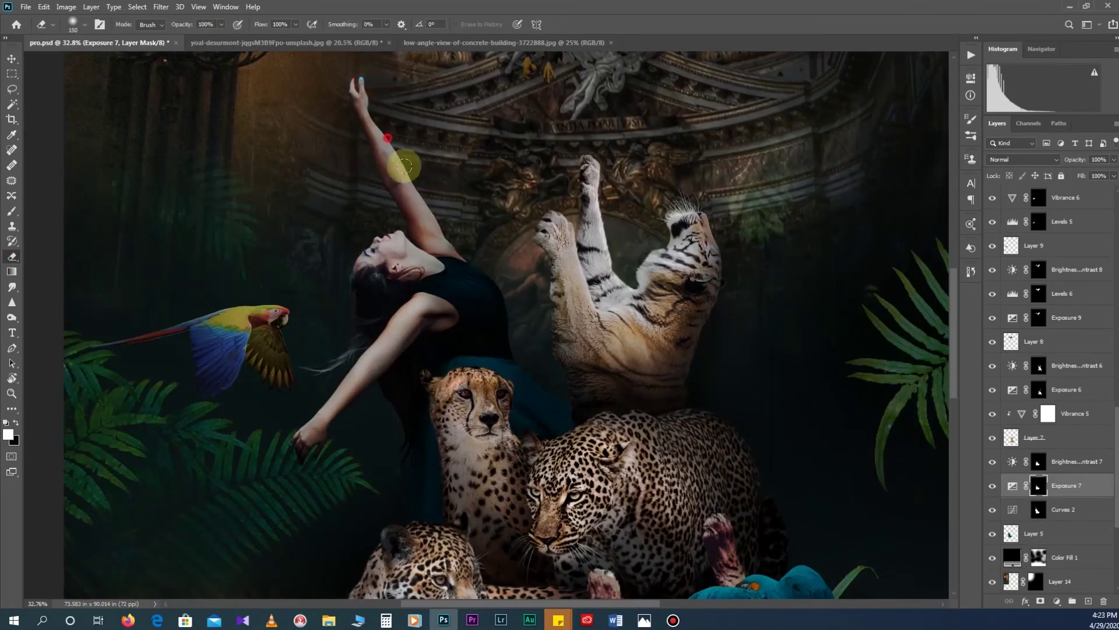
key("alt+bracketright")
key("alt+bracketleft")
key("alt+bracketleft")
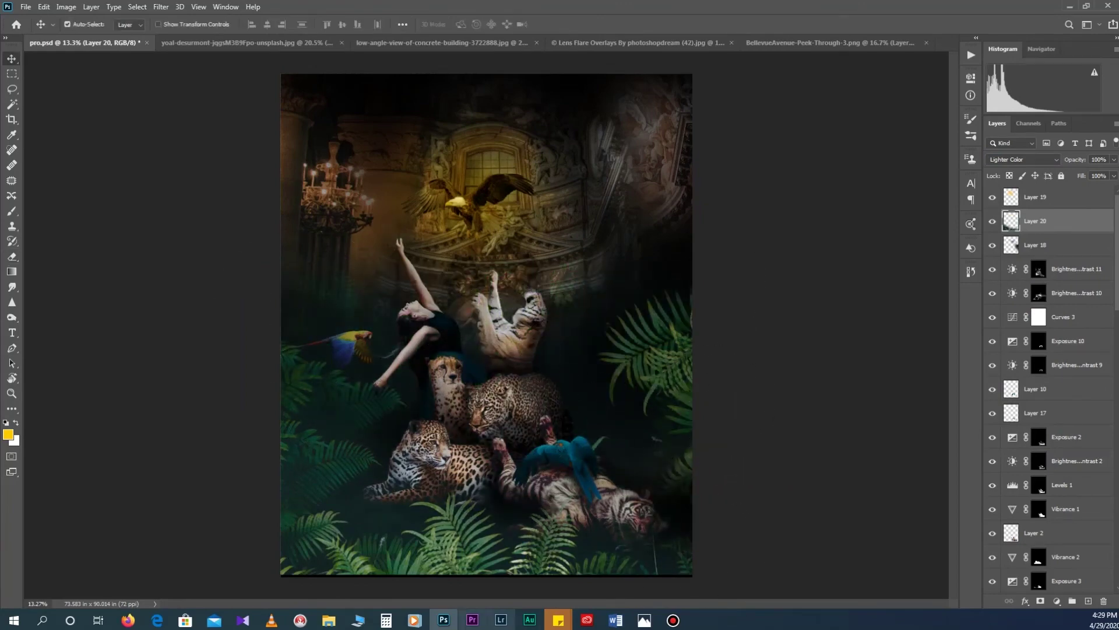
Step: Enlarge the pasted rocks across the bottom and erase the glow along the lower-right edge
scroll(634, 505, "down", 3)
key("ctrl+t")
left_click_drag(610, 394, 644, 384)
key("Escape")
key("e")
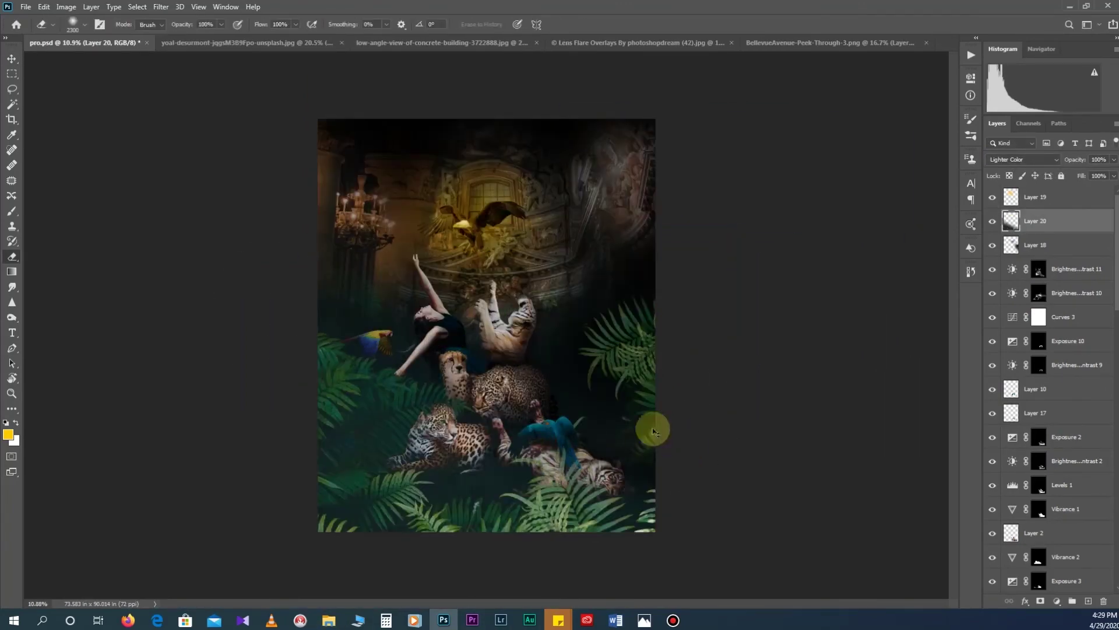
left_click_drag(678, 465, 696, 456)
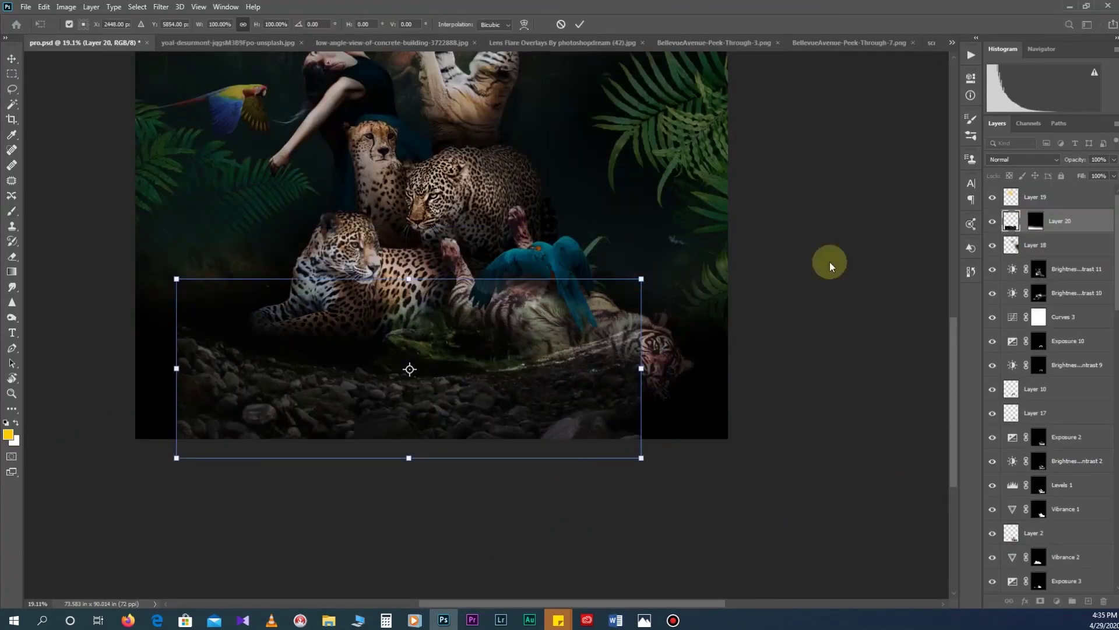
left_click_drag(641, 284, 739, 283)
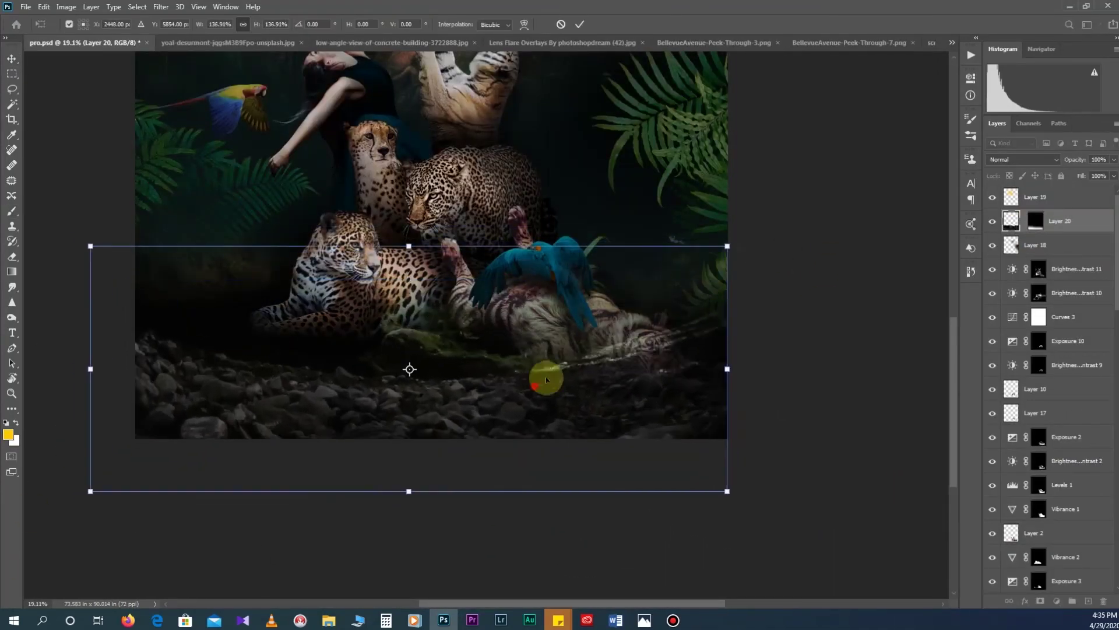
Step: Brush black at 10% opacity to hide the rocks where they cover the tiger
key("x")
key("1")
key("bracketleft")
key("bracketleft")
key("bracketleft")
left_click_drag(670, 327, 420, 335)
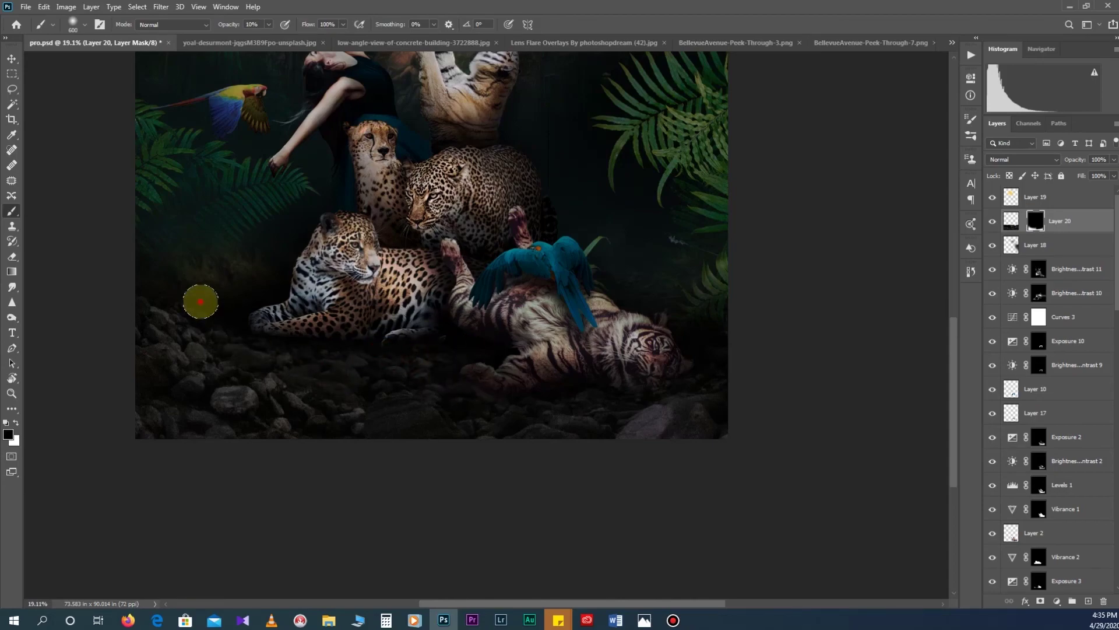
scroll(630, 493, "down", 3)
scroll(683, 462, "up", 4)
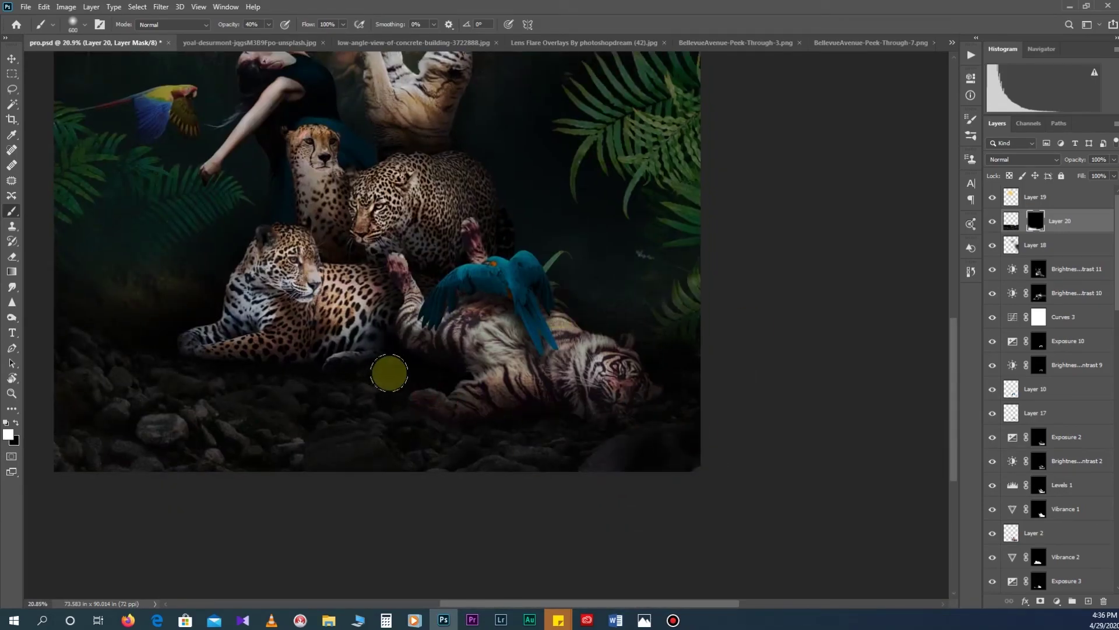
scroll(428, 375, "down", 3)
scroll(487, 327, "up", 2)
scroll(487, 327, "down", 2)
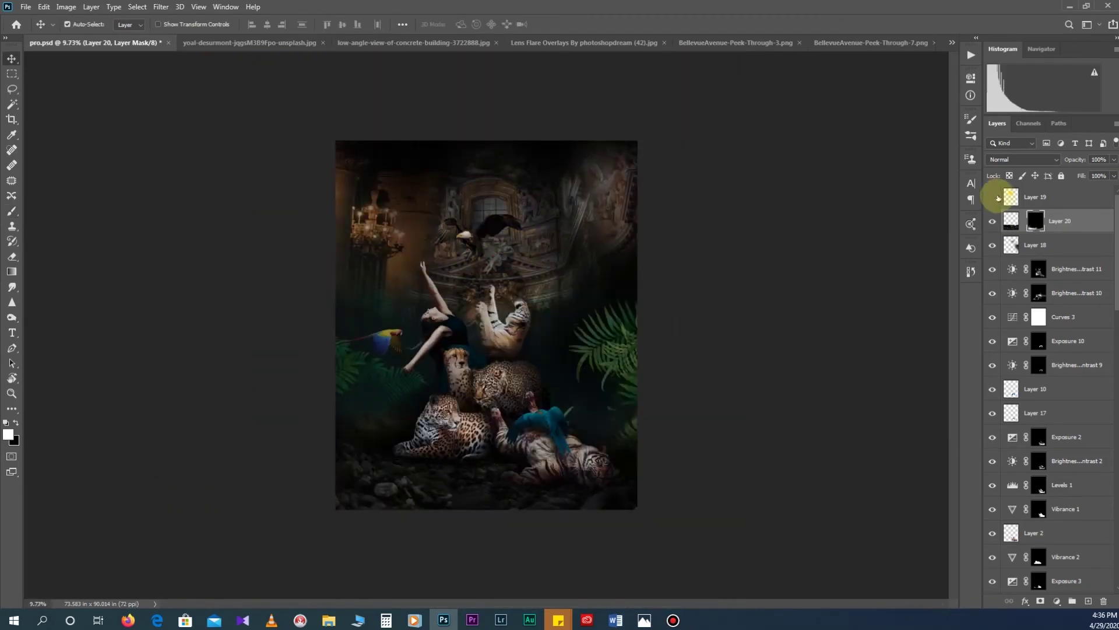
key("v")
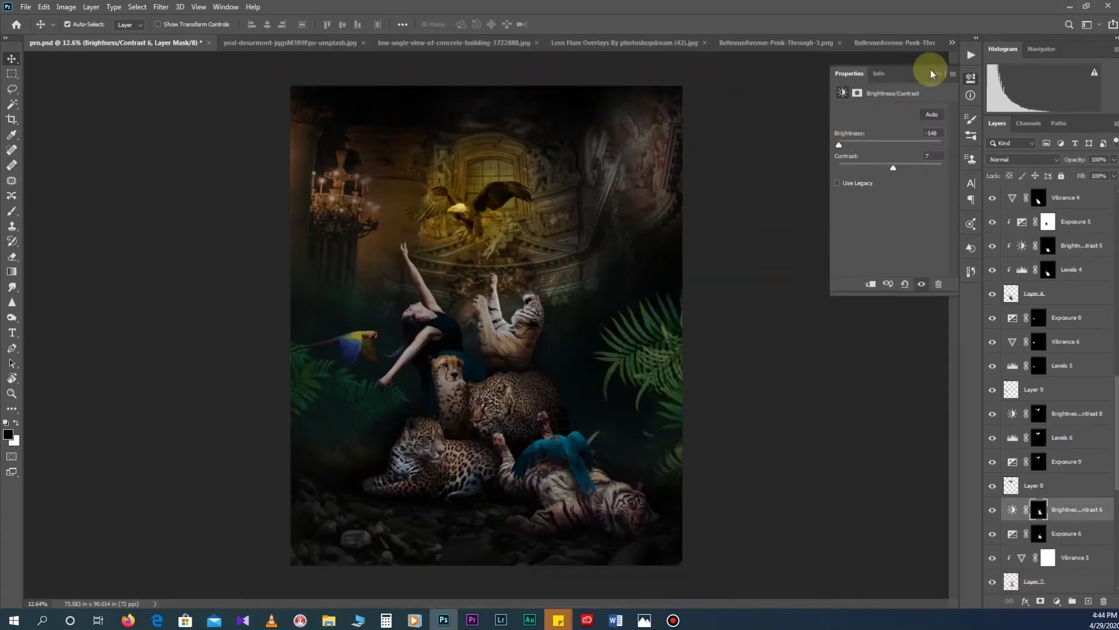
Step: Set Photo Filter 1 to the Deep Yellow preset
left_click(1070, 535)
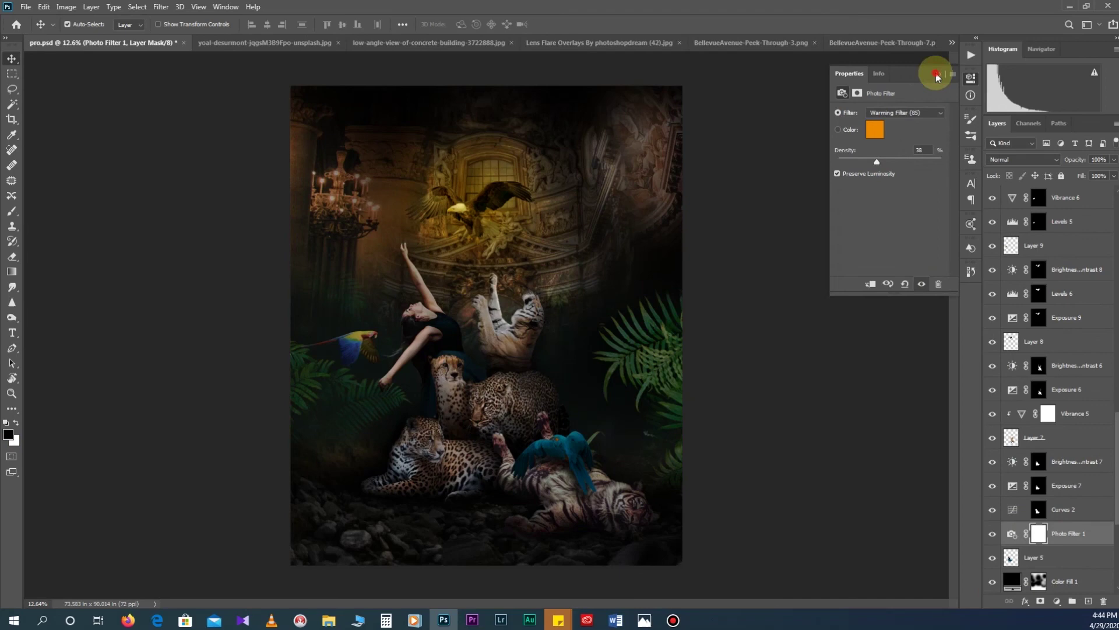
left_click(905, 112)
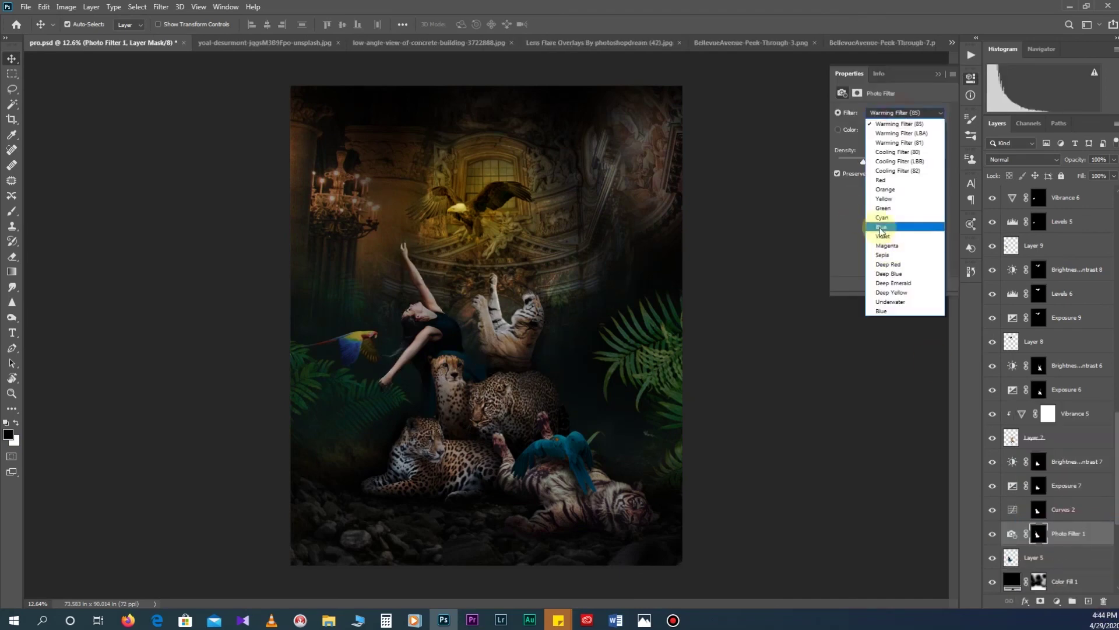
left_click(892, 292)
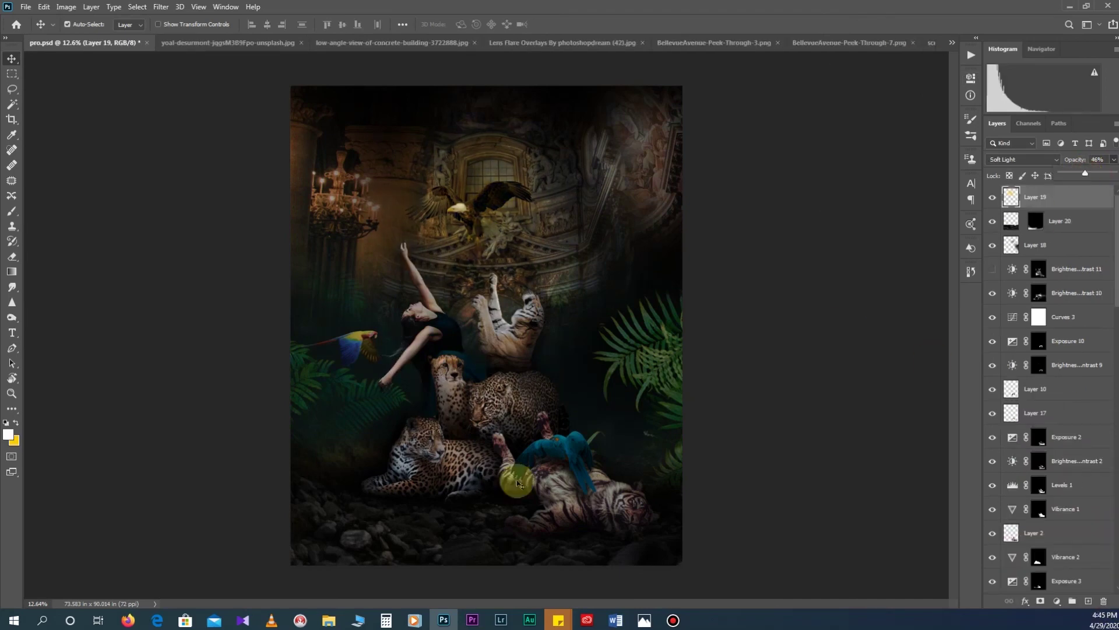
scroll(519, 482, "down", 2)
Step: Add Photo Filter 2 using Cooling Filter (LBB) and set the brush opacity to full
left_click(1057, 601)
left_click(1043, 519)
left_click(905, 113)
left_click(892, 161)
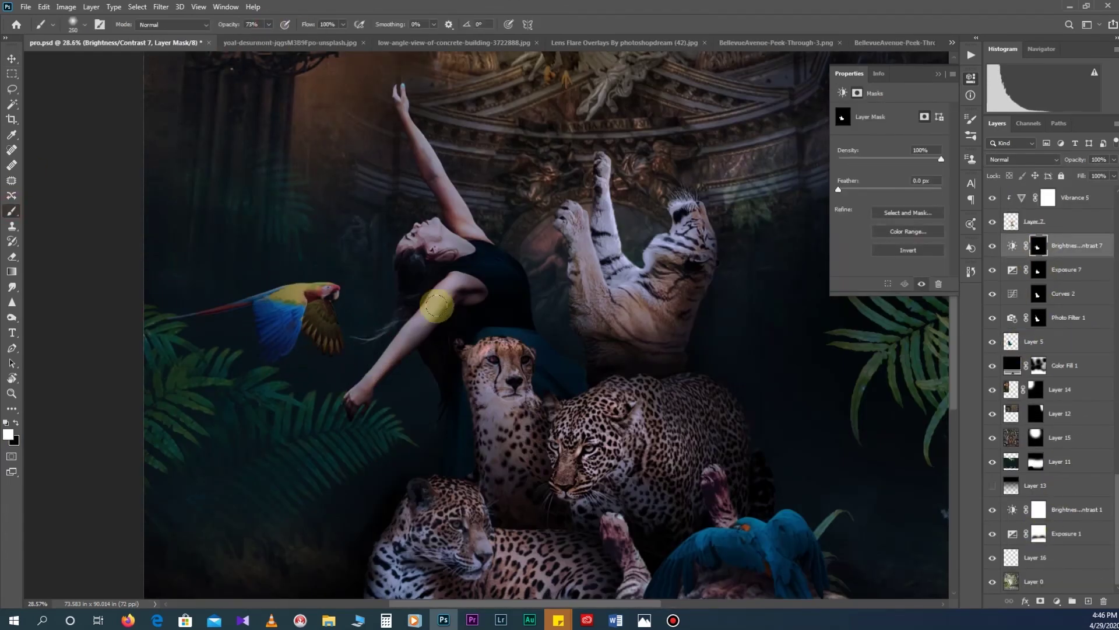
scroll(389, 365, "up", 2)
scroll(379, 577, "up", 5)
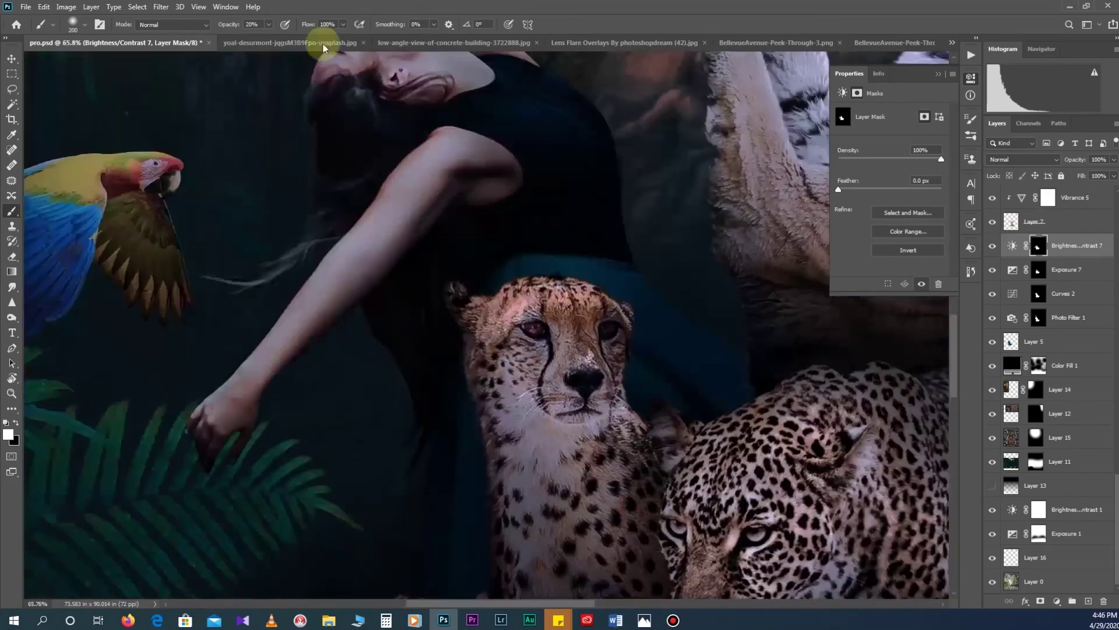
key("0")
scroll(249, 357, "up", 2)
scroll(274, 258, "down", 1)
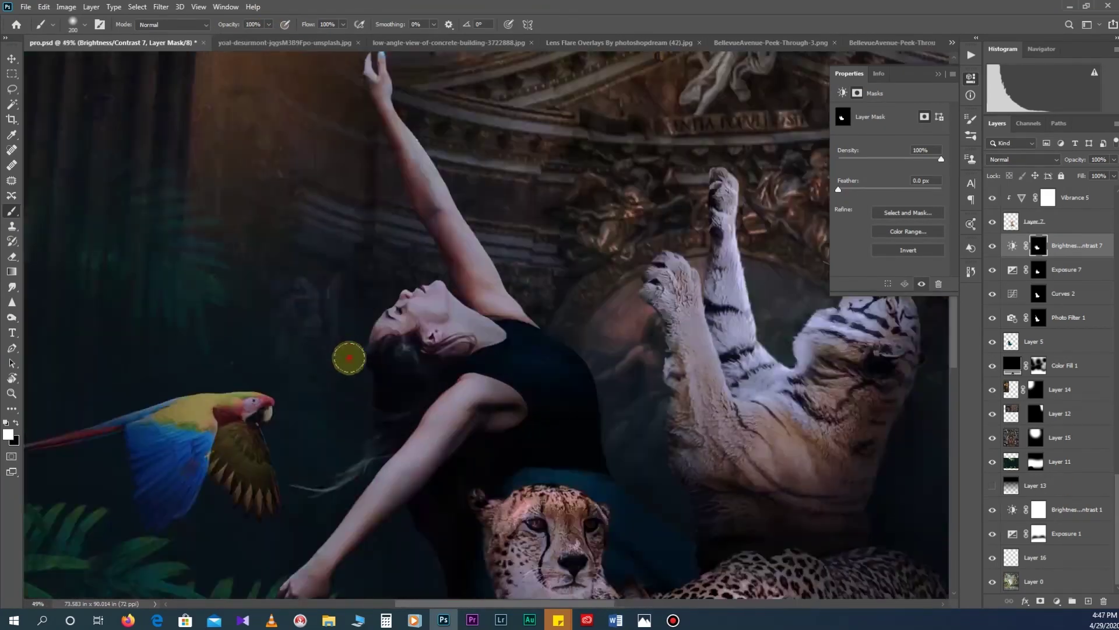
Step: Add Curves 4 above Layer 5, pull the curve down to darken, and invert its mask to black
left_click(1058, 341)
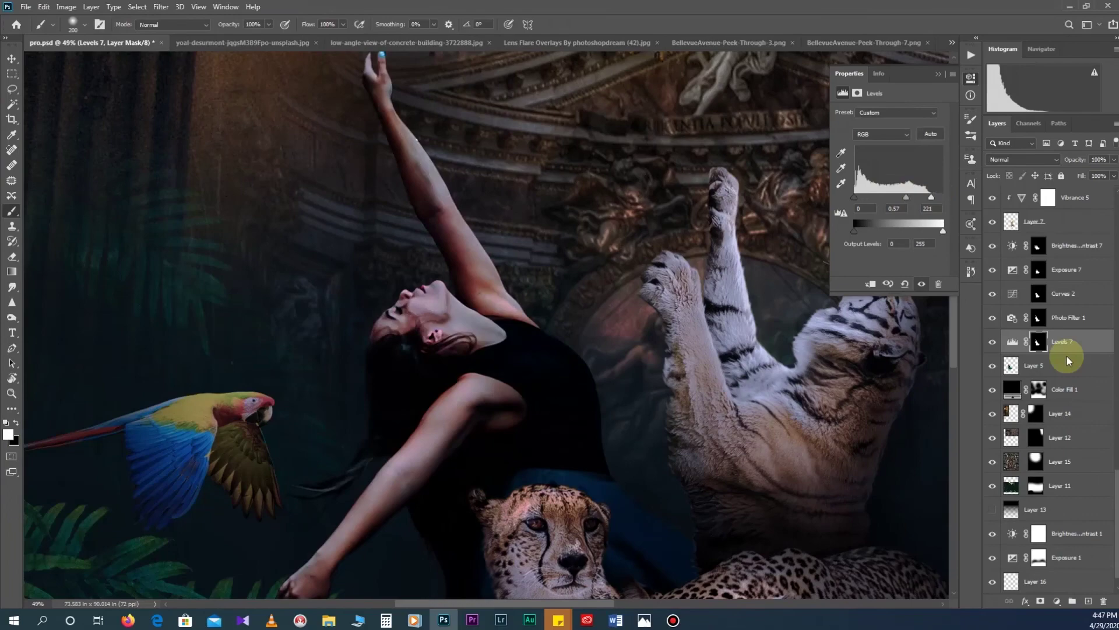
left_click(1056, 600)
left_click(1054, 457)
left_click_drag(889, 191, 889, 205)
left_click(1038, 342)
key("ctrl+i")
scroll(413, 374, "up", 3)
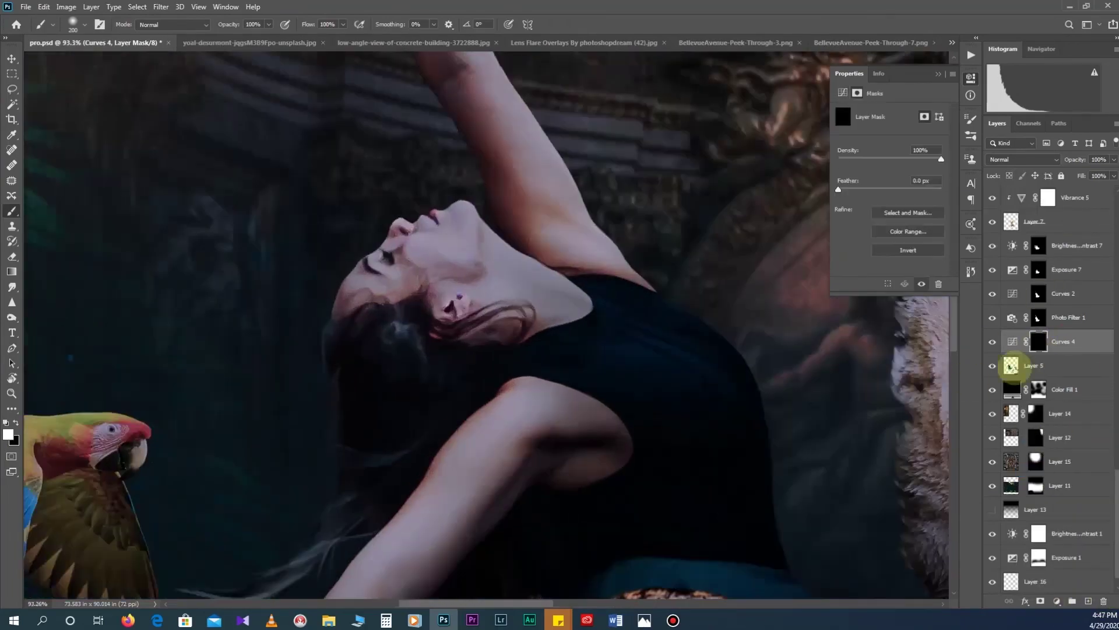
scroll(360, 541, "down", 2)
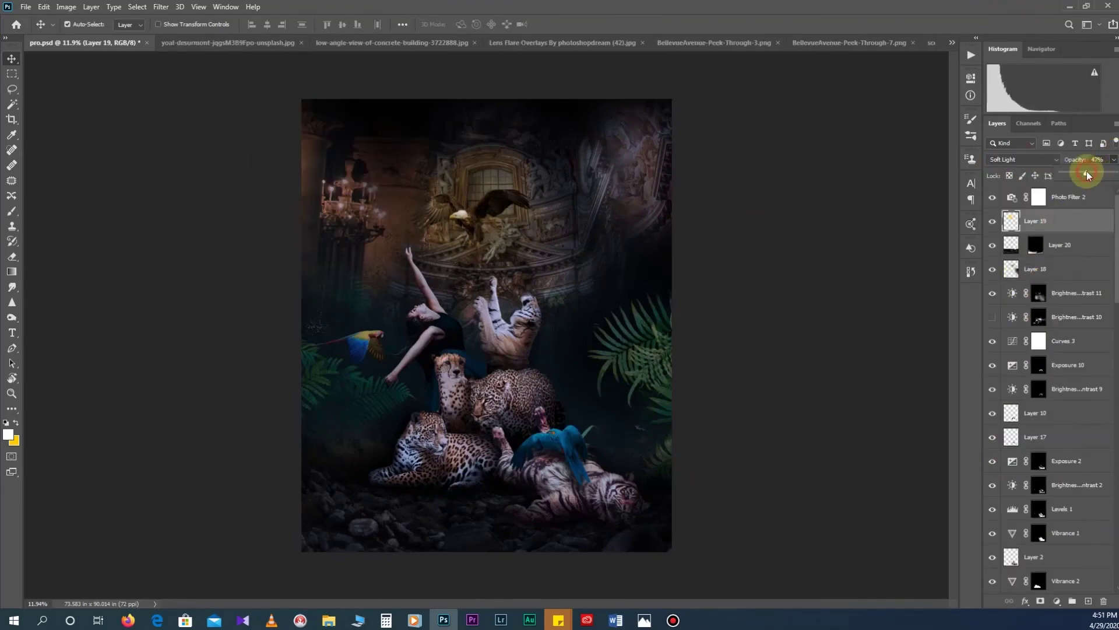
Step: Set Layer 19 to 55% opacity, stretch it taller over the scene, and hide the panels
left_click_drag(1088, 175, 1093, 175)
key("ctrl+t")
mouse_move(688, 375)
left_mouse_down()
mouse_move(618, 448)
mouse_move(621, 284)
left_mouse_up()
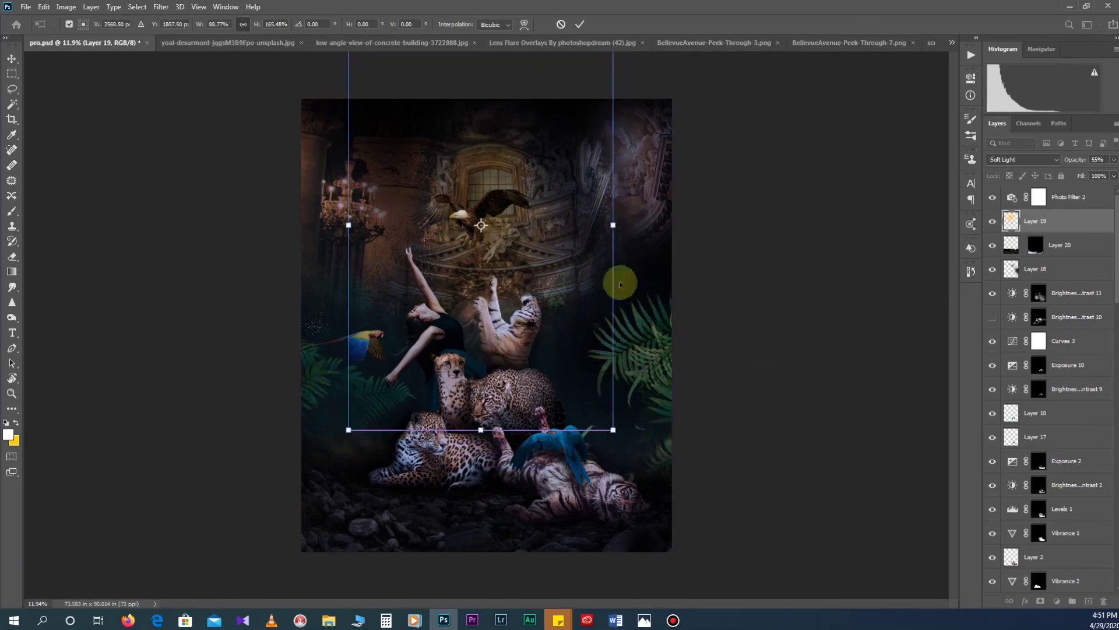
key("Return")
key("Tab")
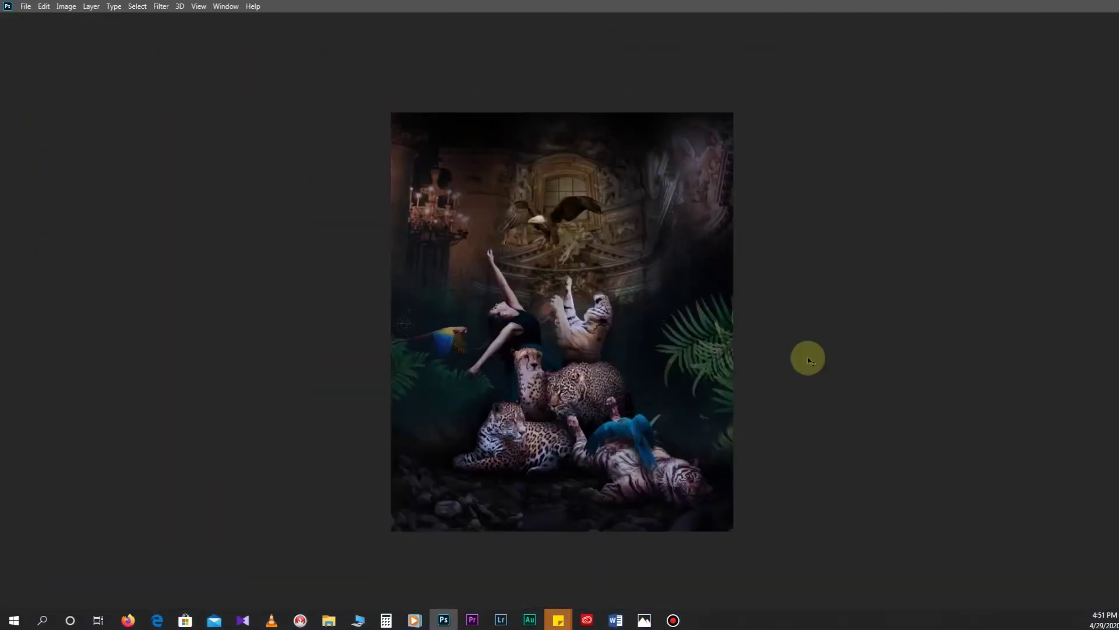